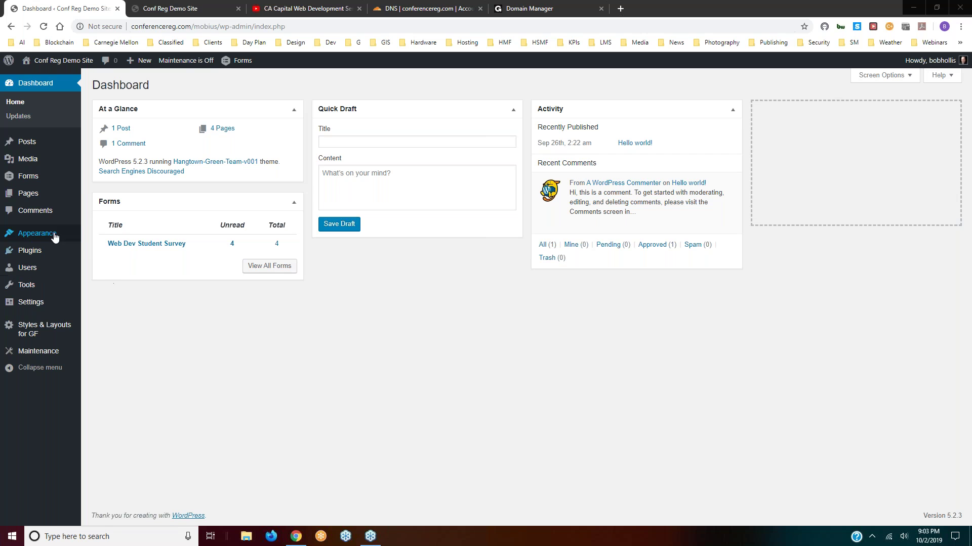
- Remove '/mobius/wp-admin/index.php' from the address to load the public conferencereg.com home page
{"action": "mouse_move", "coordinate": [35, 253]}
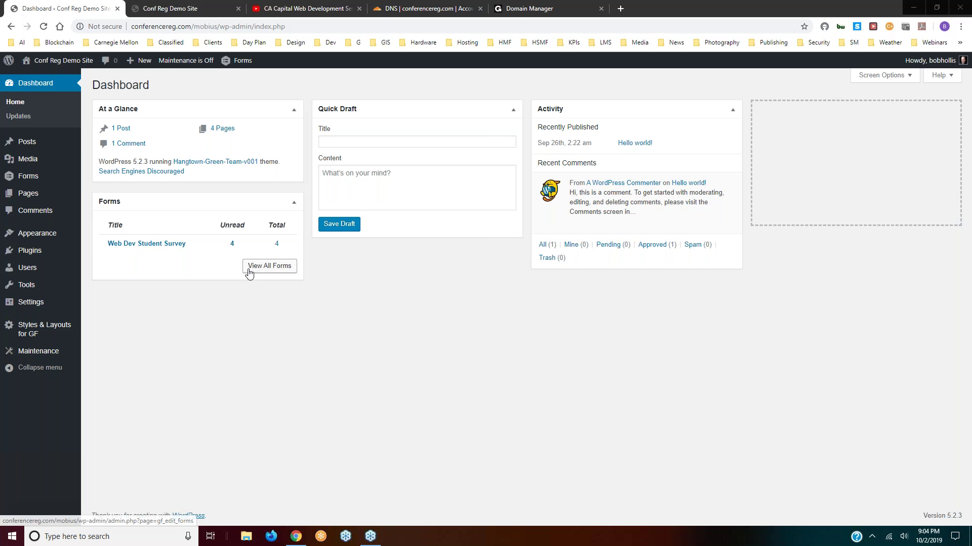
{"action": "left_click", "coordinate": [191, 27]}
{"action": "left_click", "coordinate": [192, 26]}
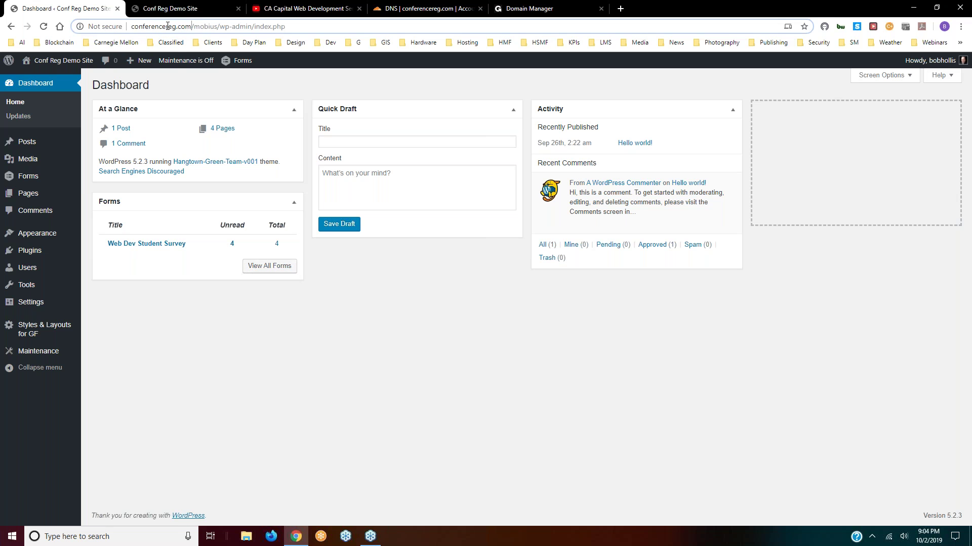
{"action": "left_click_drag", "start_coordinate": [192, 27], "coordinate": [285, 26]}
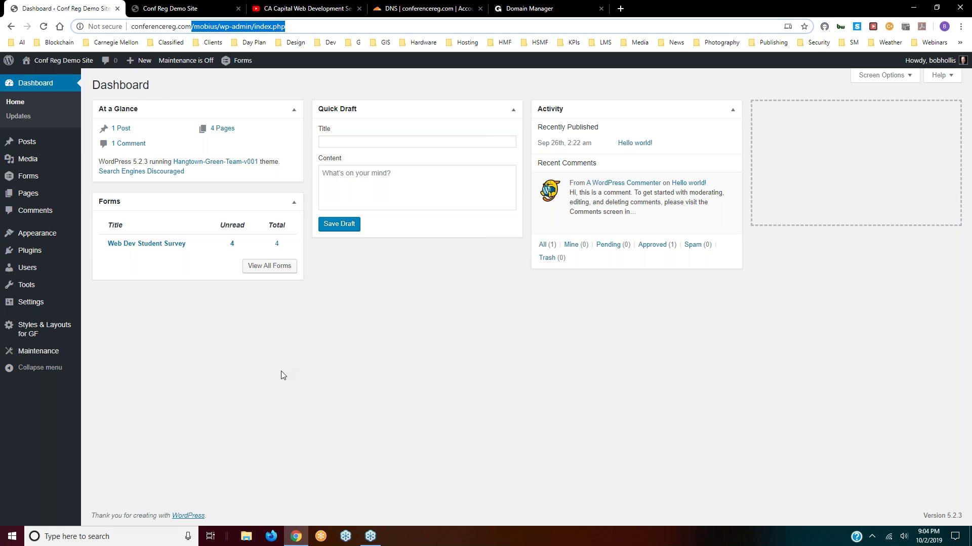
{"action": "key", "text": "BackSpace"}
{"action": "key", "text": "Return"}
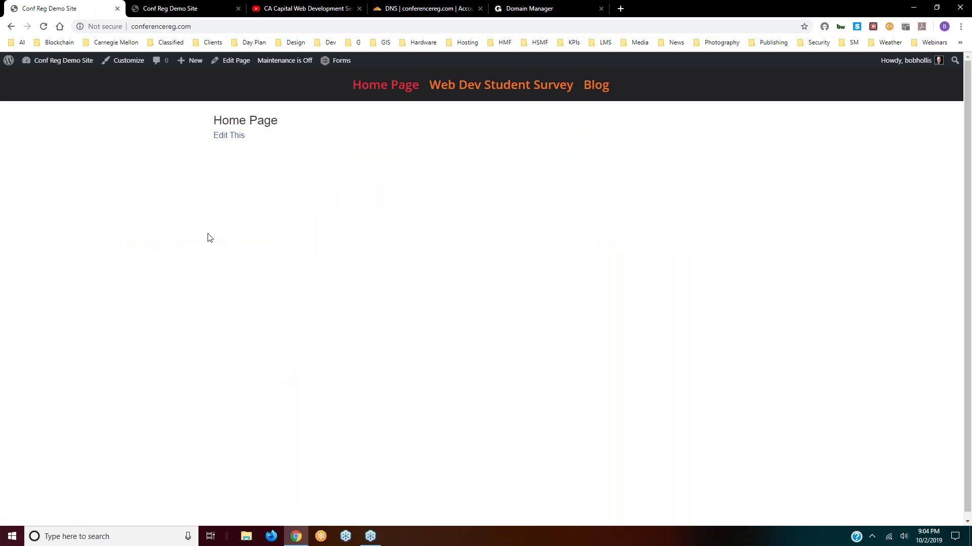
{"action": "left_click", "coordinate": [198, 27]}
{"action": "left_click", "coordinate": [201, 25]}
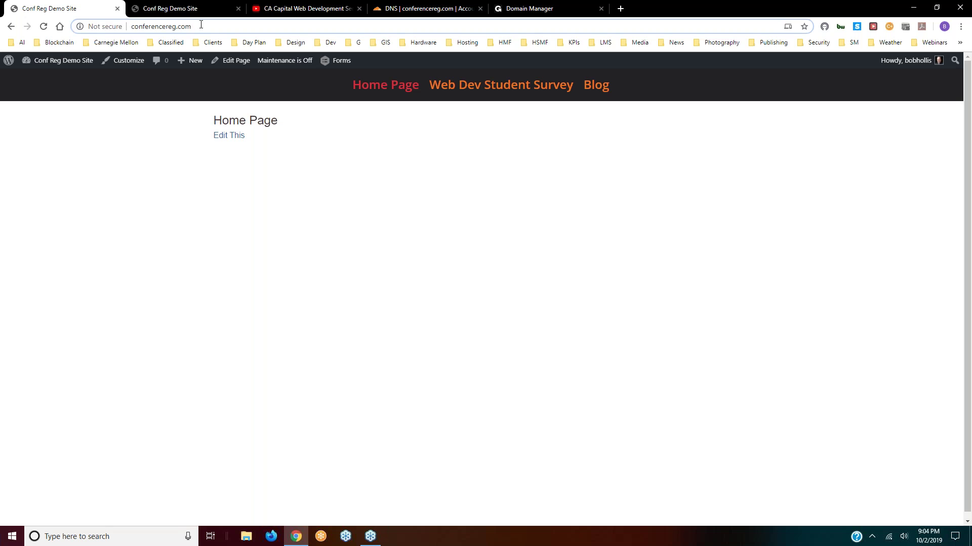
- Append '/wp-login.php' to the site address to reach the login page
{"action": "type", "text": "/"}
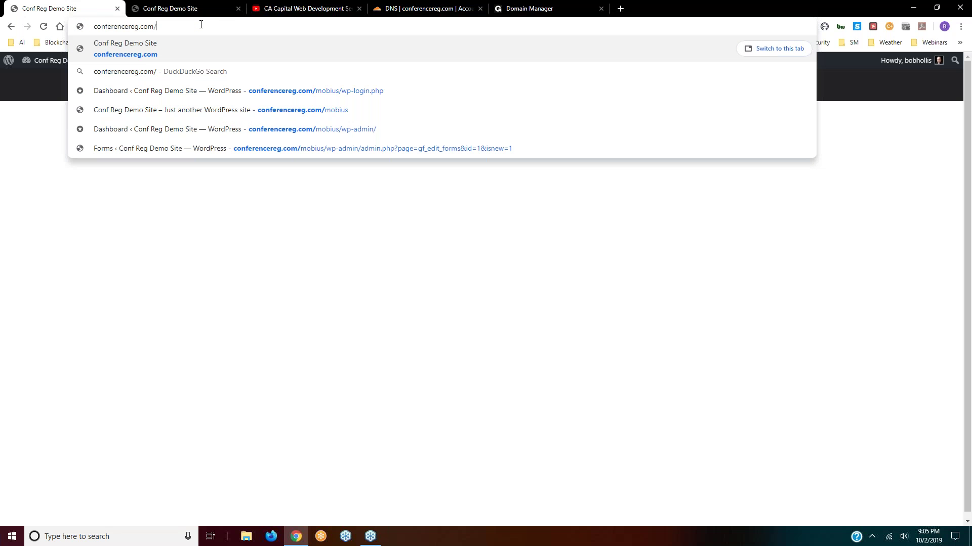
{"action": "type", "text": "wp-"}
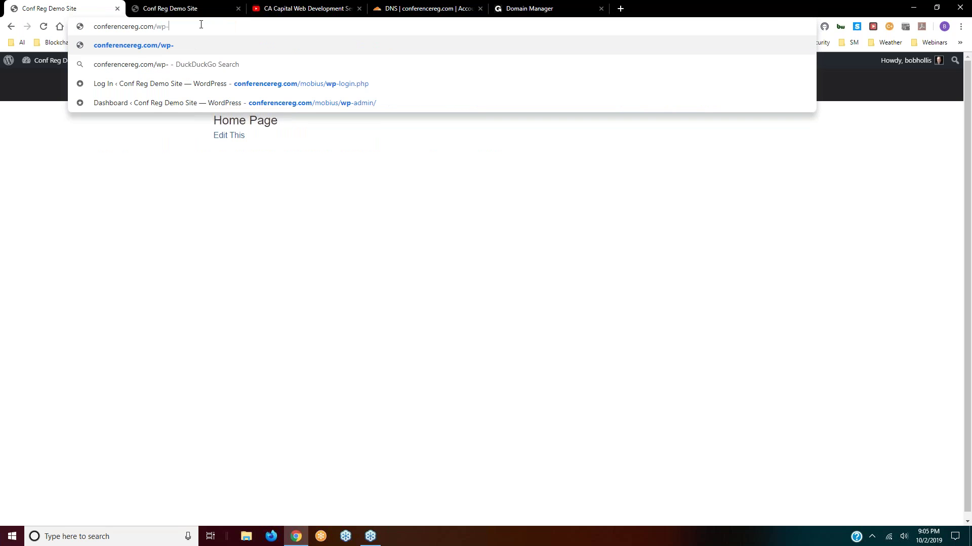
{"action": "type", "text": "login.php"}
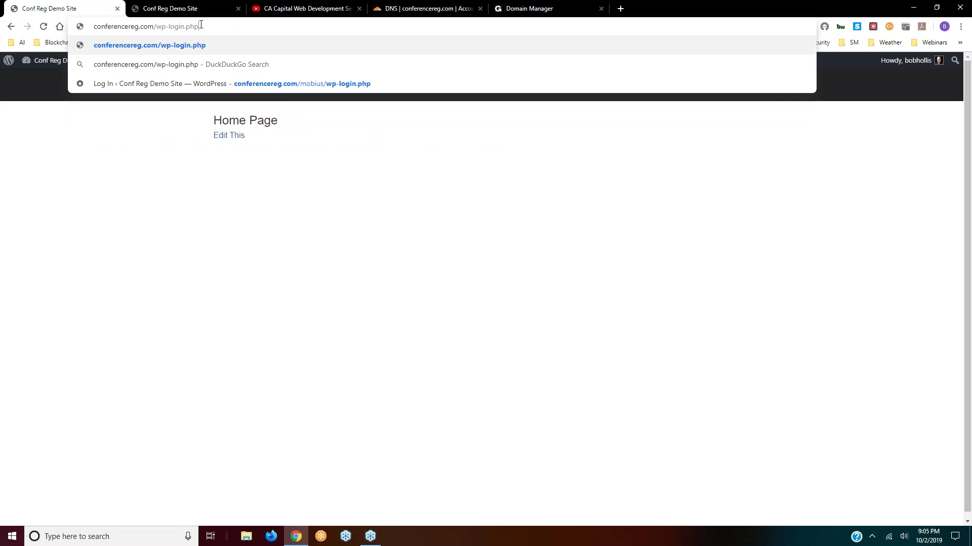
{"action": "key", "text": "Return"}
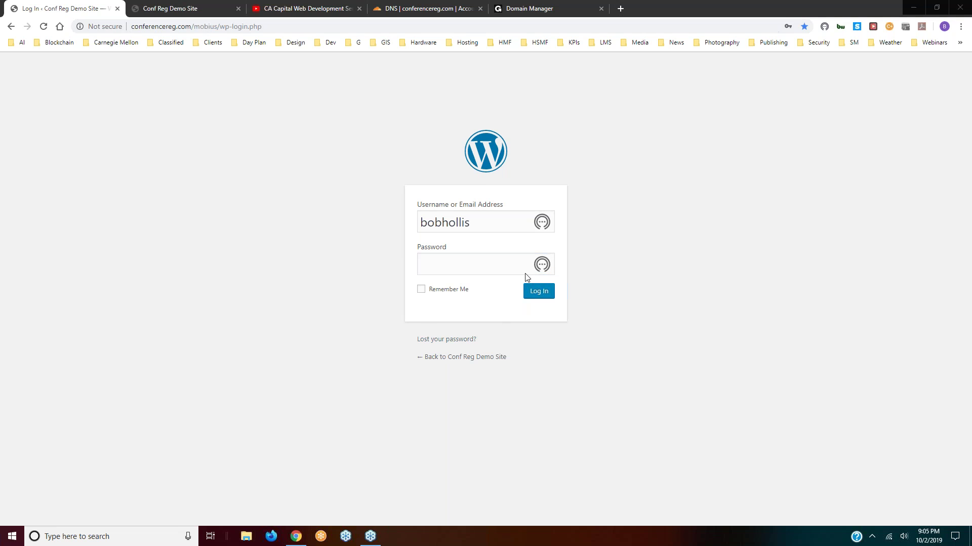
- Log in with the browser's saved credentials, keeping Remember Me ticked
{"action": "left_click", "coordinate": [541, 221]}
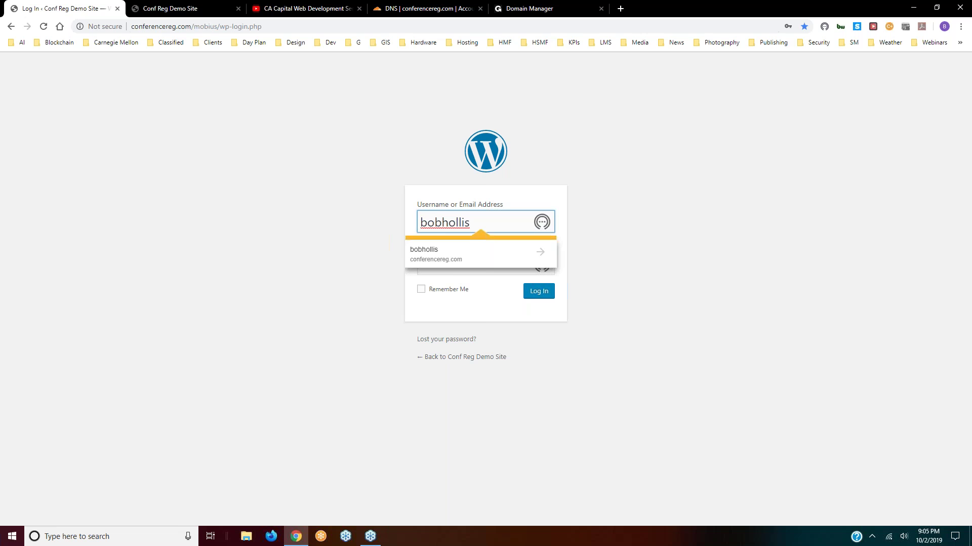
{"action": "left_click", "coordinate": [448, 257]}
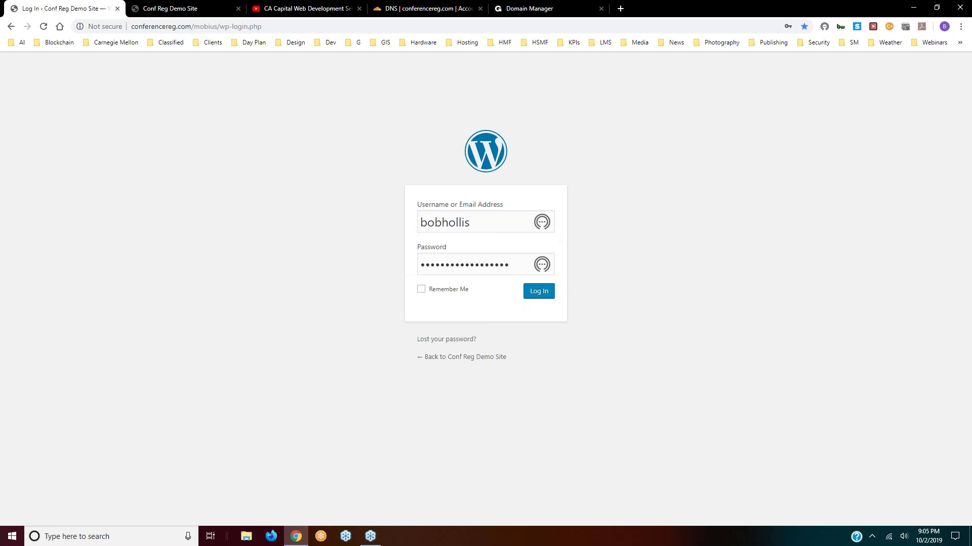
{"action": "left_click", "coordinate": [421, 289]}
{"action": "left_click", "coordinate": [539, 292]}
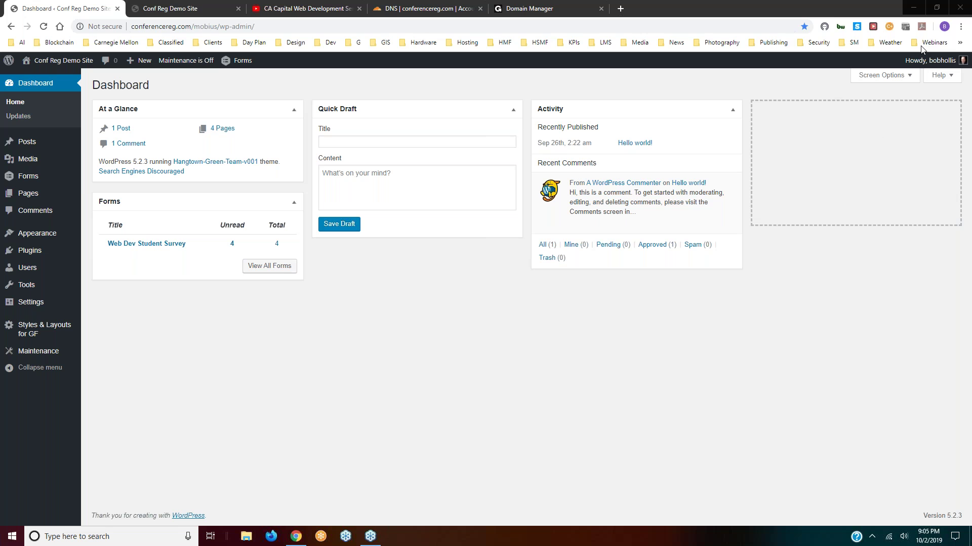
- Uncheck the Activity box in Screen Options so it no longer shows on the dashboard
{"action": "left_click", "coordinate": [911, 79]}
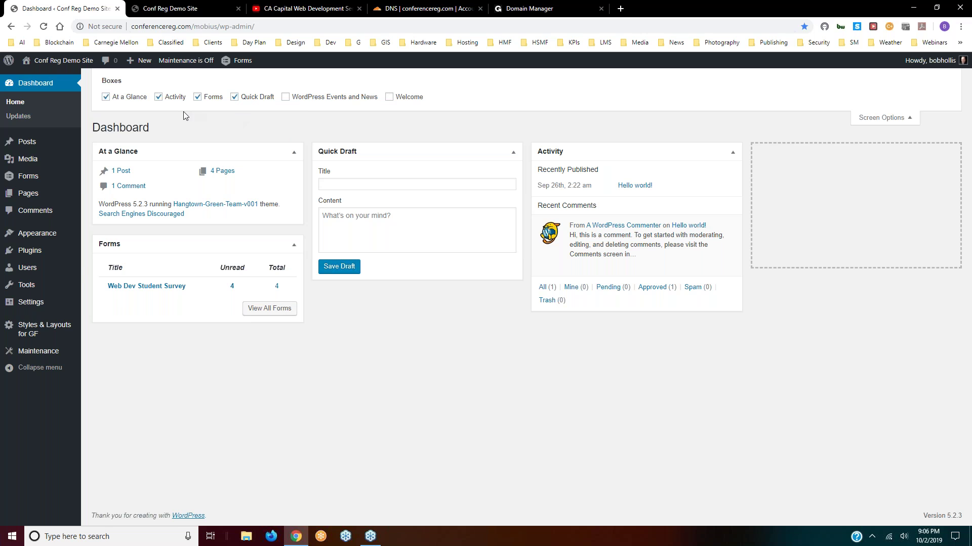
{"action": "mouse_move", "coordinate": [655, 241]}
{"action": "left_click", "coordinate": [158, 97]}
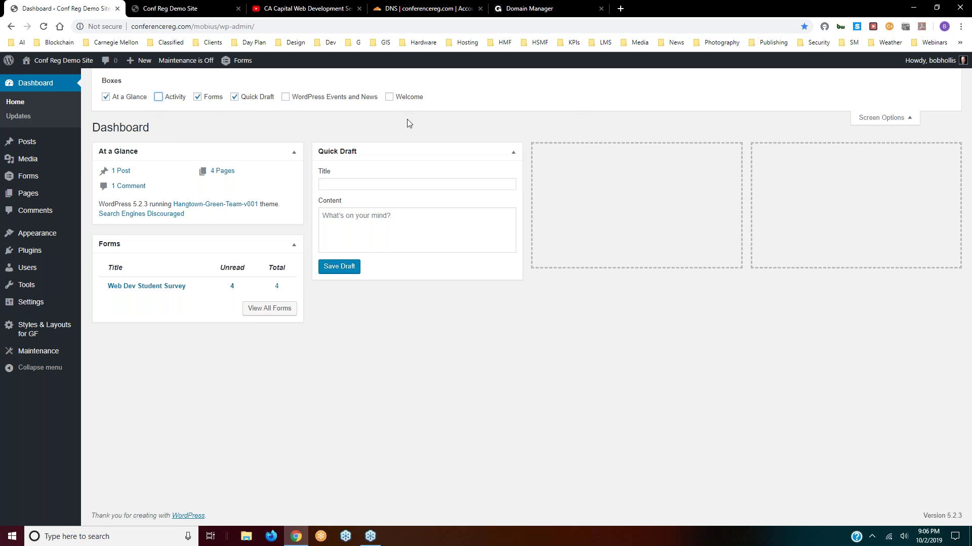
{"action": "left_click", "coordinate": [895, 120]}
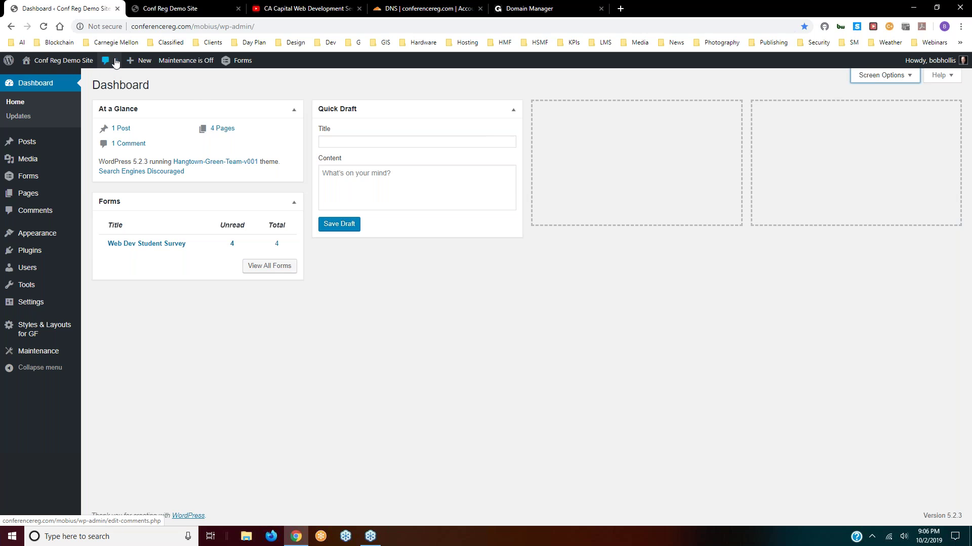
{"action": "mouse_move", "coordinate": [123, 61]}
{"action": "mouse_move", "coordinate": [27, 144]}
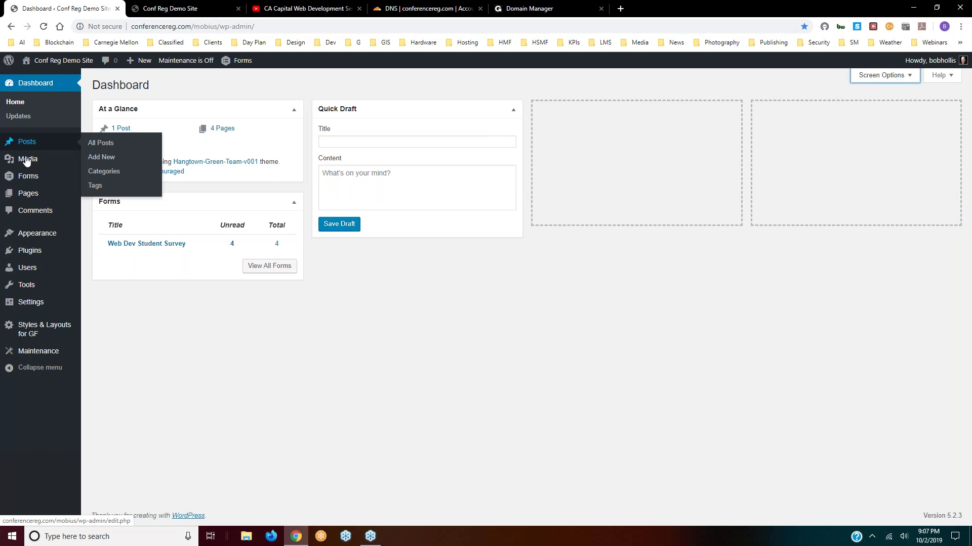
- Switch to the 'Conf Reg Demo Site' browser tab
{"action": "mouse_move", "coordinate": [27, 198]}
{"action": "left_click", "coordinate": [170, 8]}
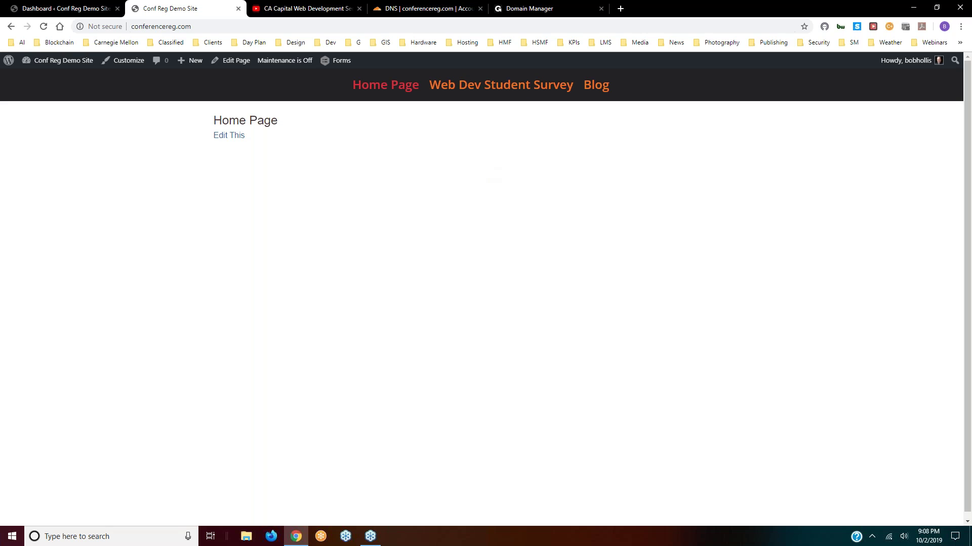
- Load hangtowngreenteam.org in a new tab and scroll through its home page
{"action": "left_click", "coordinate": [620, 8]}
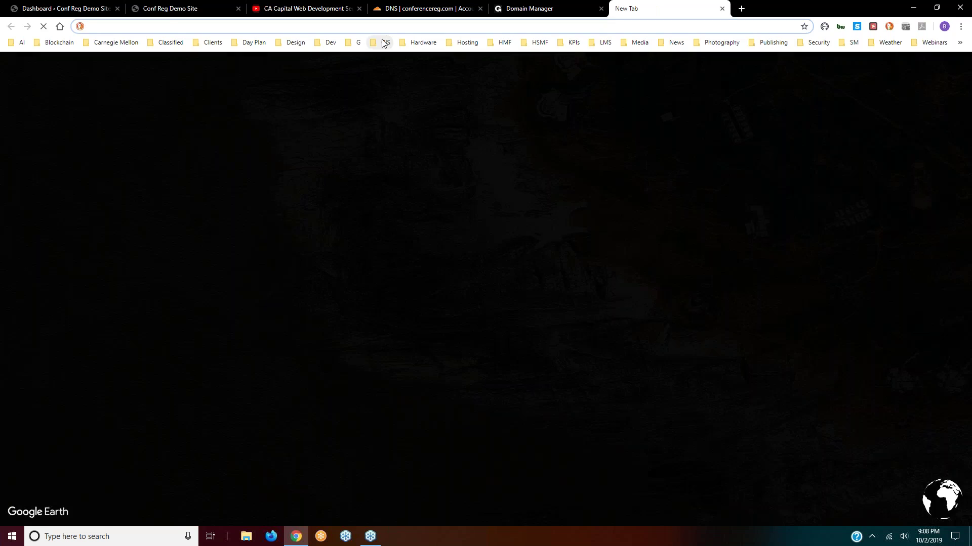
{"action": "type", "text": "ha"}
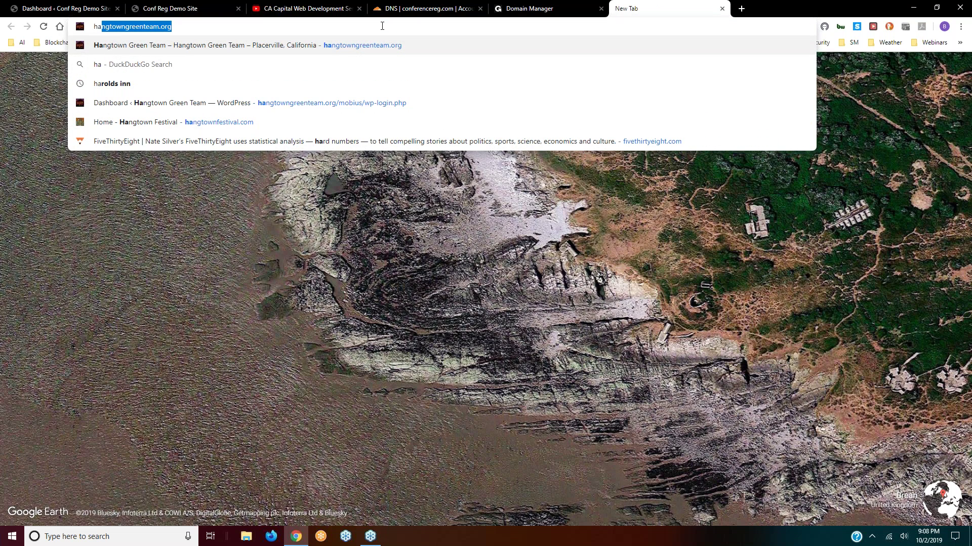
{"action": "key", "text": "Return"}
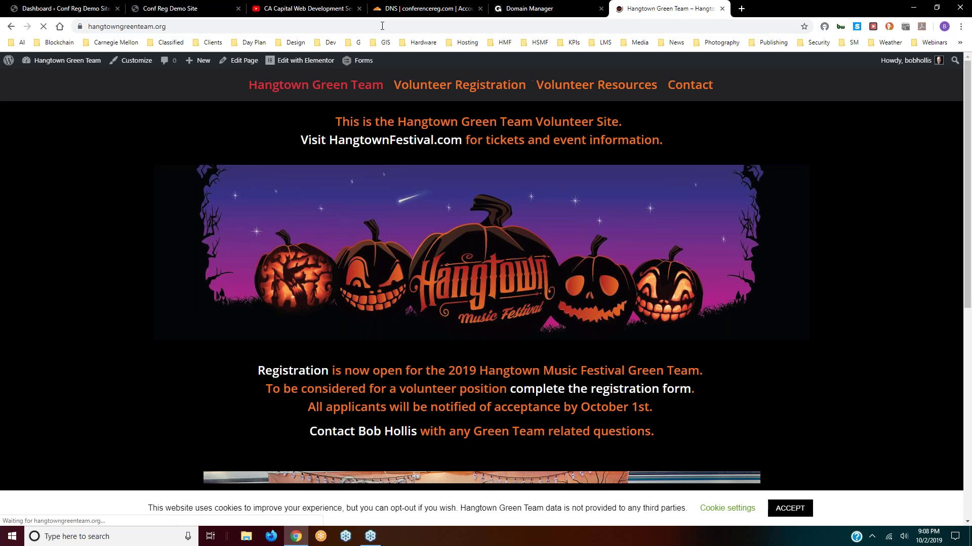
{"action": "scroll", "coordinate": [326, 209], "scroll_direction": "down", "scroll_amount": 4}
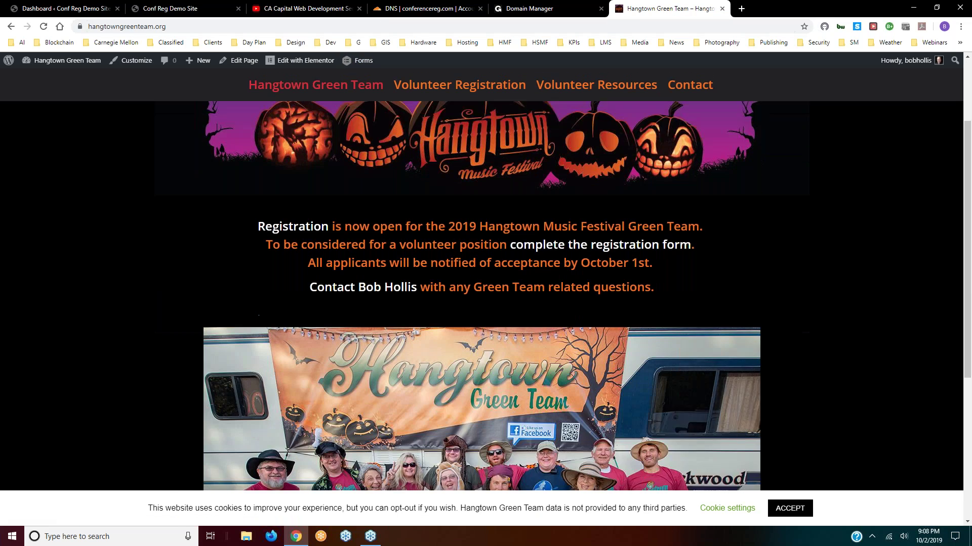
{"action": "scroll", "coordinate": [285, 214], "scroll_direction": "down", "scroll_amount": 4}
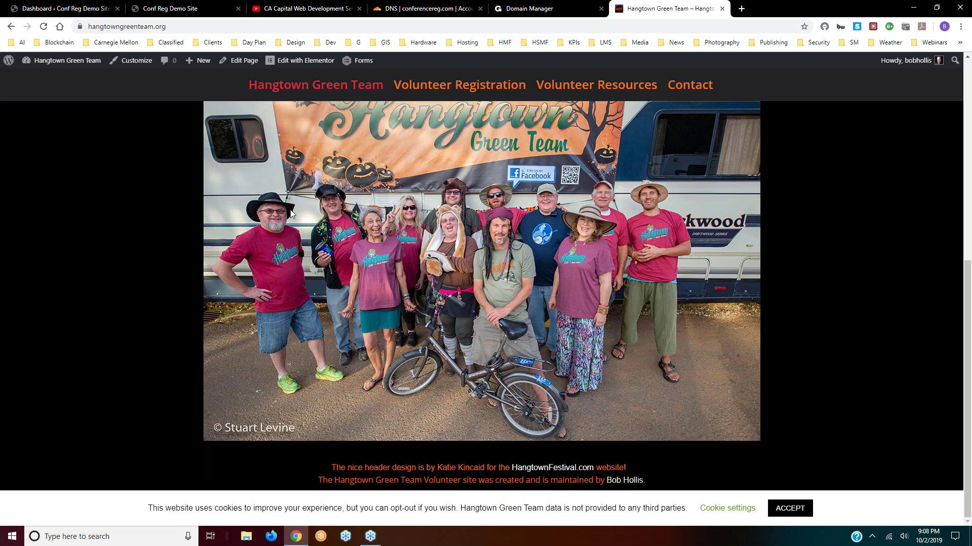
{"action": "scroll", "coordinate": [326, 208], "scroll_direction": "up", "scroll_amount": 8}
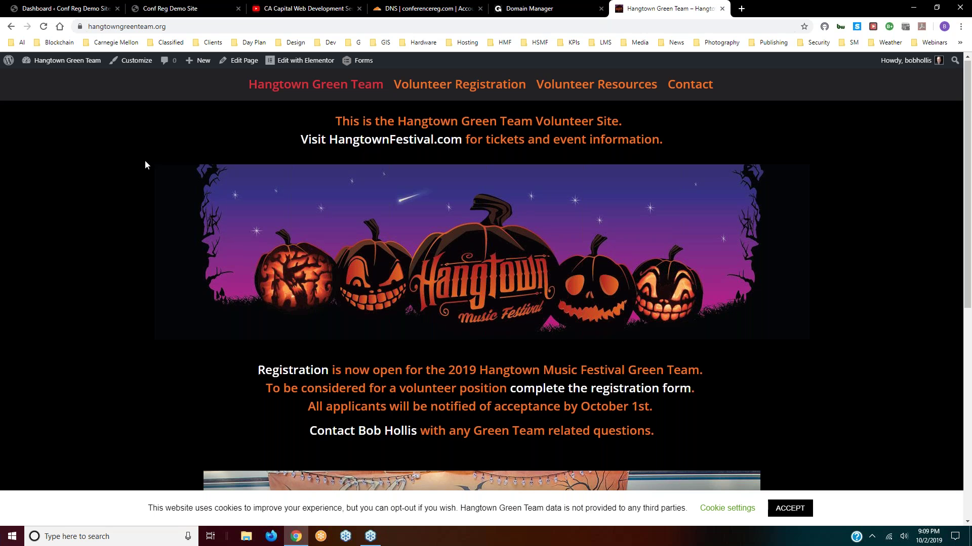
{"action": "scroll", "coordinate": [145, 159], "scroll_direction": "down", "scroll_amount": 7}
{"action": "scroll", "coordinate": [145, 165], "scroll_direction": "down", "scroll_amount": 1}
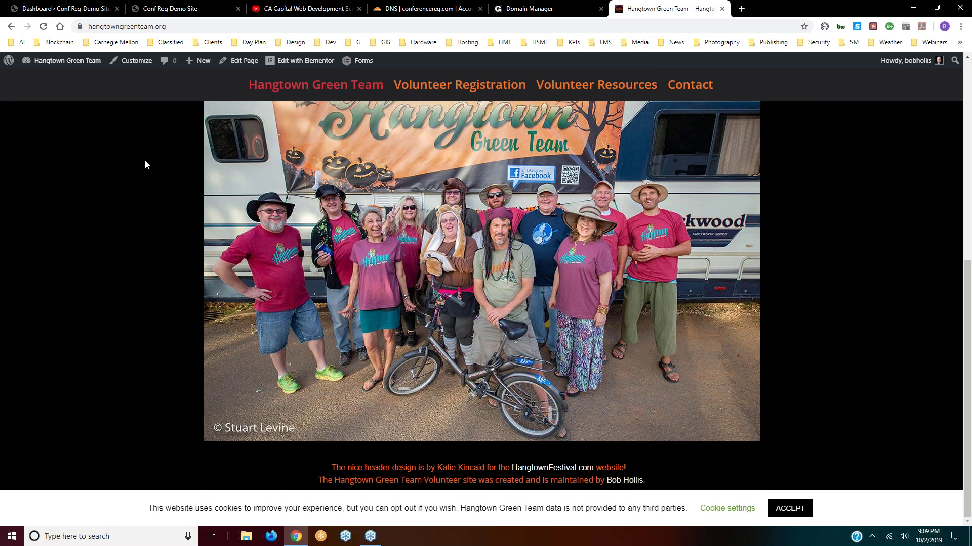
{"action": "scroll", "coordinate": [145, 160], "scroll_direction": "up", "scroll_amount": 8}
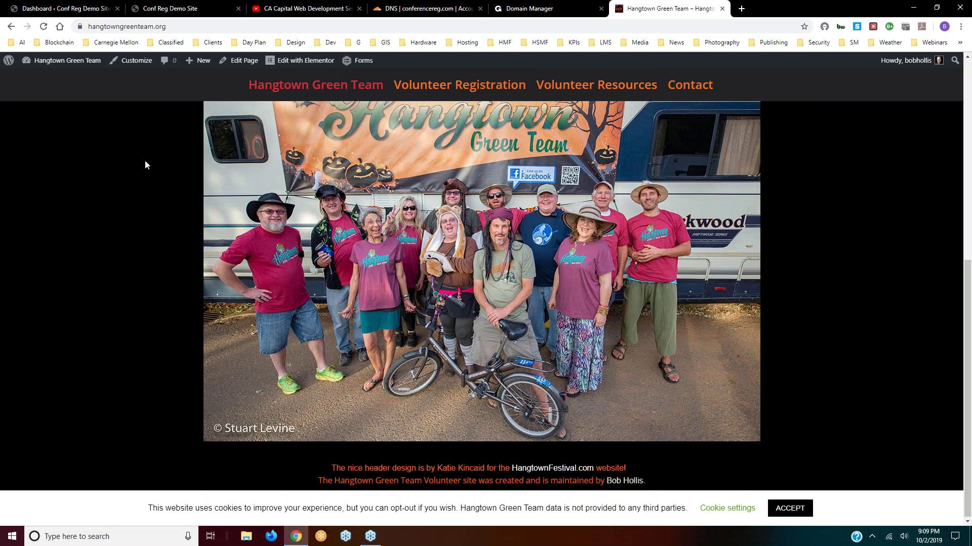
- Open and scroll through the volunteer registration form page
{"action": "left_click", "coordinate": [447, 89]}
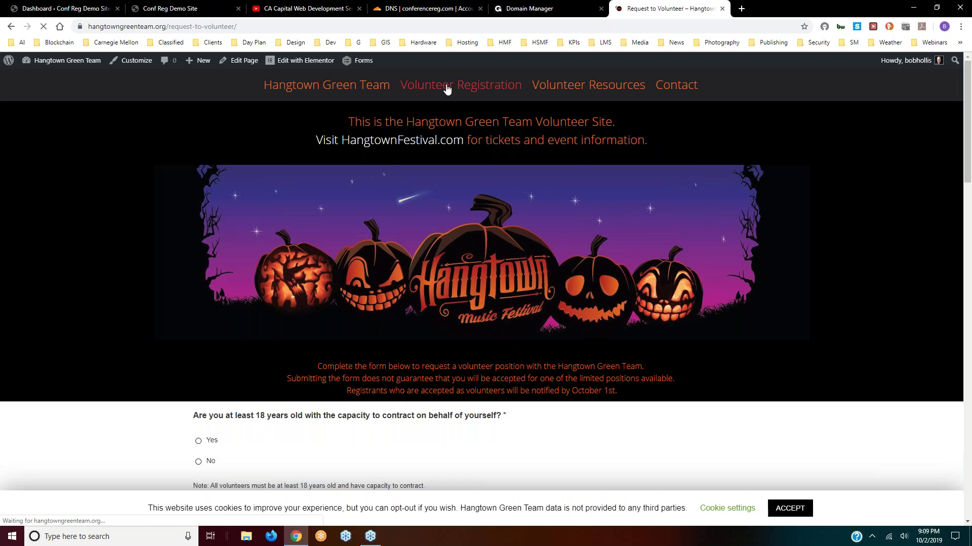
{"action": "scroll", "coordinate": [308, 211], "scroll_direction": "down", "scroll_amount": 10}
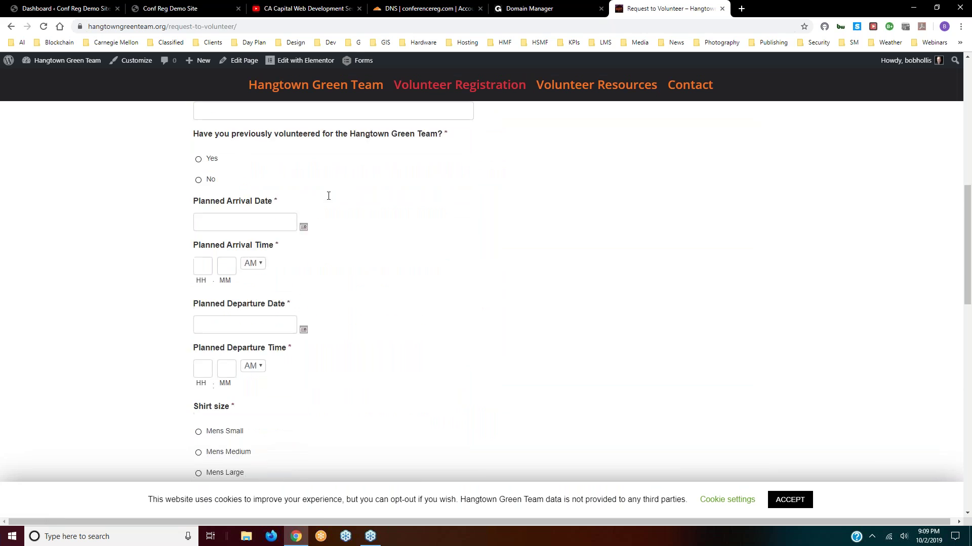
{"action": "scroll", "coordinate": [458, 190], "scroll_direction": "up", "scroll_amount": 4}
{"action": "scroll", "coordinate": [578, 175], "scroll_direction": "up", "scroll_amount": 10}
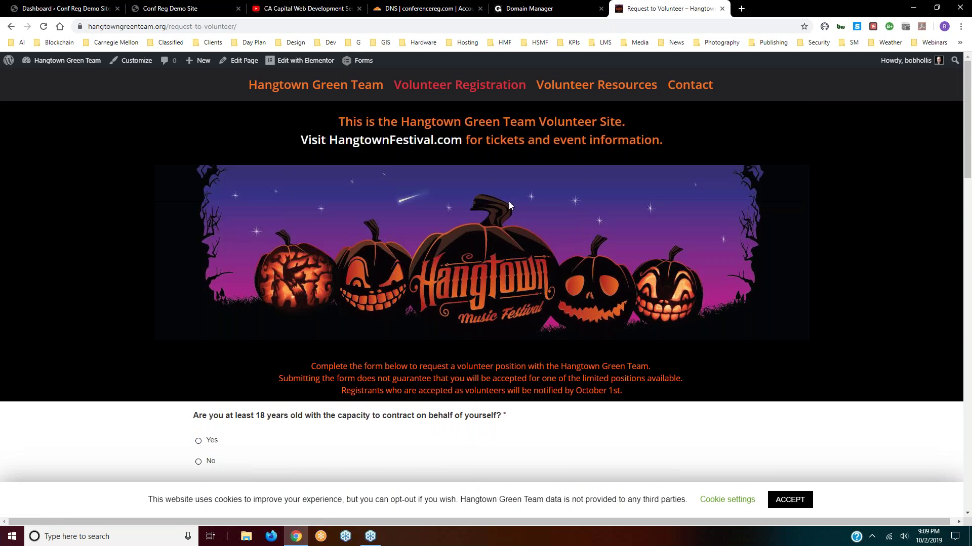
{"action": "scroll", "coordinate": [509, 201], "scroll_direction": "down", "scroll_amount": 20}
{"action": "scroll", "coordinate": [355, 244], "scroll_direction": "up", "scroll_amount": 15}
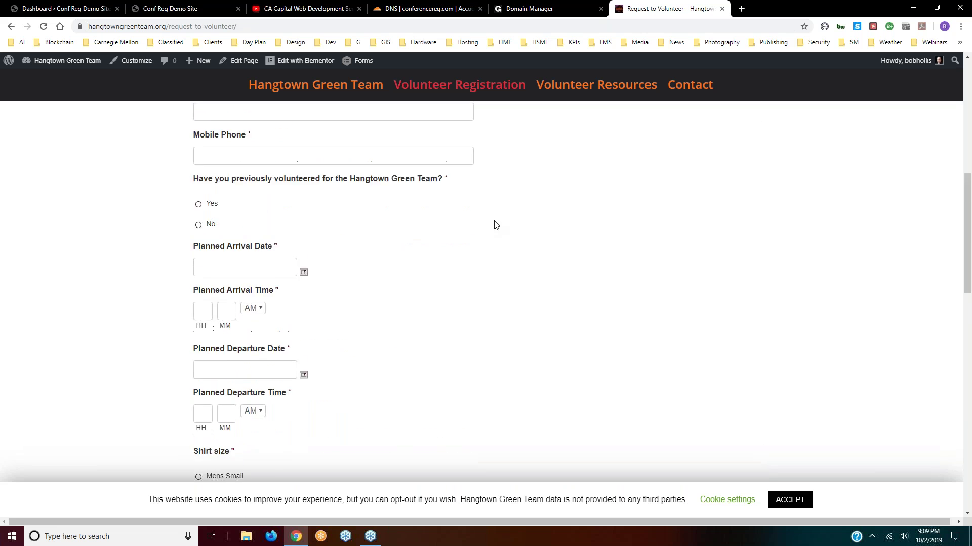
{"action": "scroll", "coordinate": [494, 228], "scroll_direction": "up", "scroll_amount": 5}
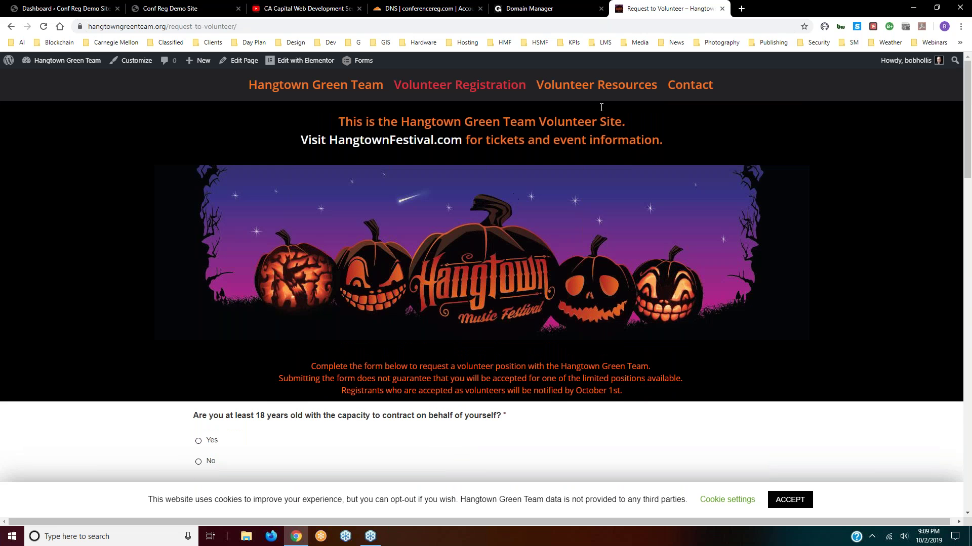
- Browse the Volunteer Resources and Contact pages, then return to the Hangtown Green Team home page
{"action": "left_click", "coordinate": [617, 86]}
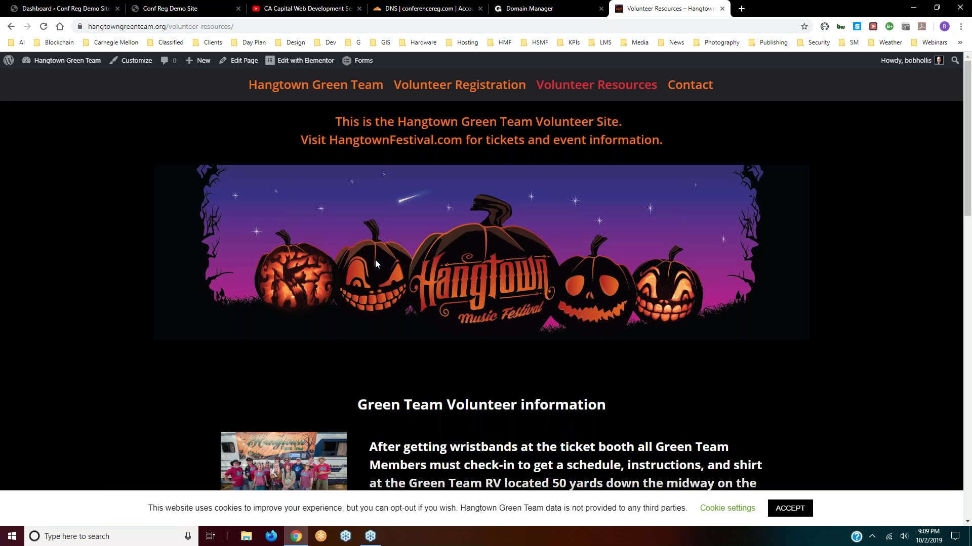
{"action": "scroll", "coordinate": [375, 259], "scroll_direction": "down", "scroll_amount": 8}
{"action": "scroll", "coordinate": [481, 294], "scroll_direction": "down", "scroll_amount": 8}
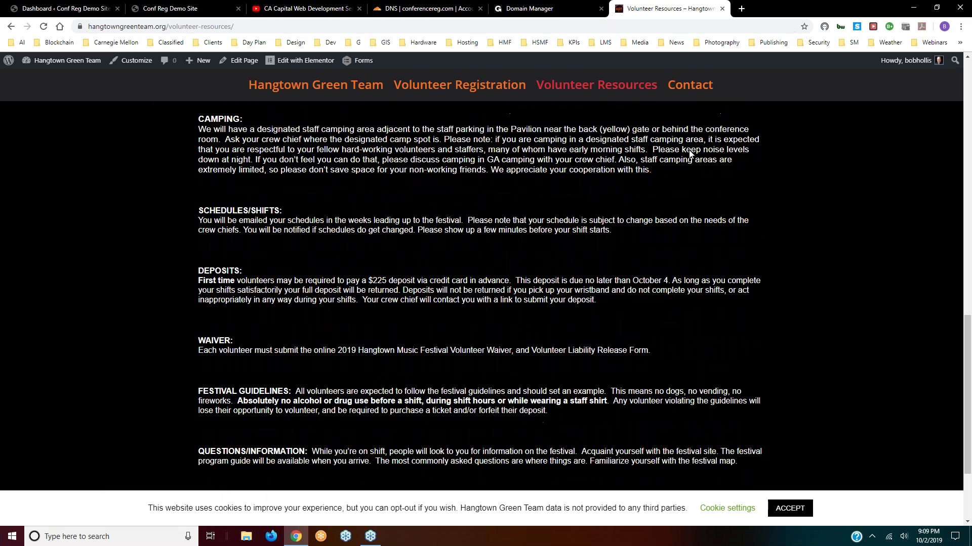
{"action": "left_click", "coordinate": [701, 95]}
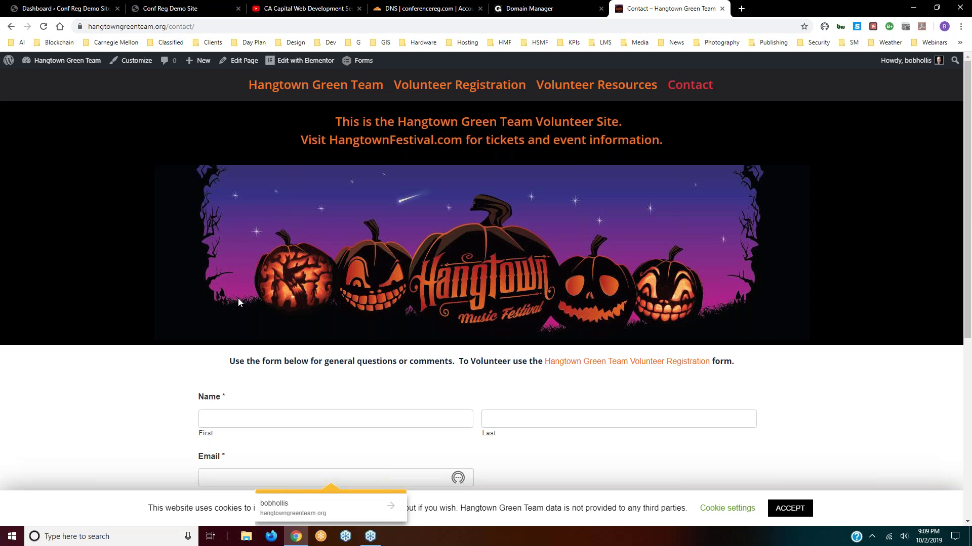
{"action": "scroll", "coordinate": [274, 301], "scroll_direction": "down", "scroll_amount": 6}
{"action": "scroll", "coordinate": [314, 299], "scroll_direction": "up", "scroll_amount": 6}
{"action": "left_click", "coordinate": [289, 86]}
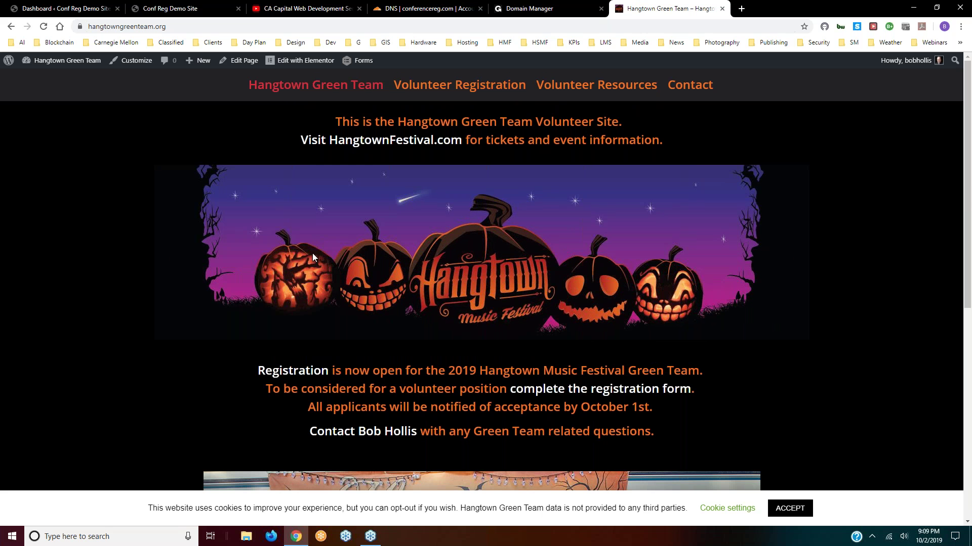
{"action": "scroll", "coordinate": [315, 251], "scroll_direction": "down", "scroll_amount": 6}
{"action": "scroll", "coordinate": [481, 296], "scroll_direction": "down", "scroll_amount": 1}
{"action": "scroll", "coordinate": [505, 154], "scroll_direction": "up", "scroll_amount": 7}
- Close the Hangtown Green Team tab and go to the Web Dev Student Survey page
{"action": "left_click", "coordinate": [722, 9]}
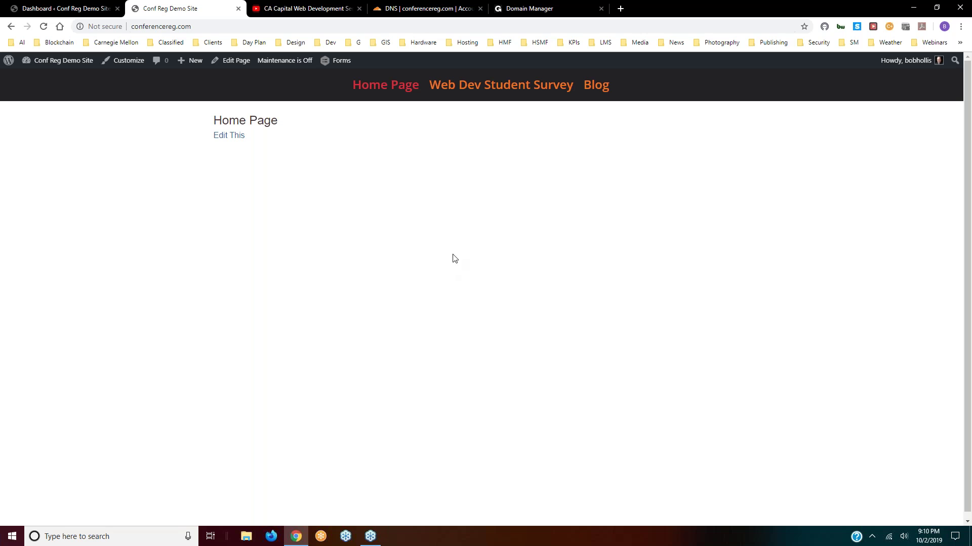
{"action": "left_click", "coordinate": [512, 89]}
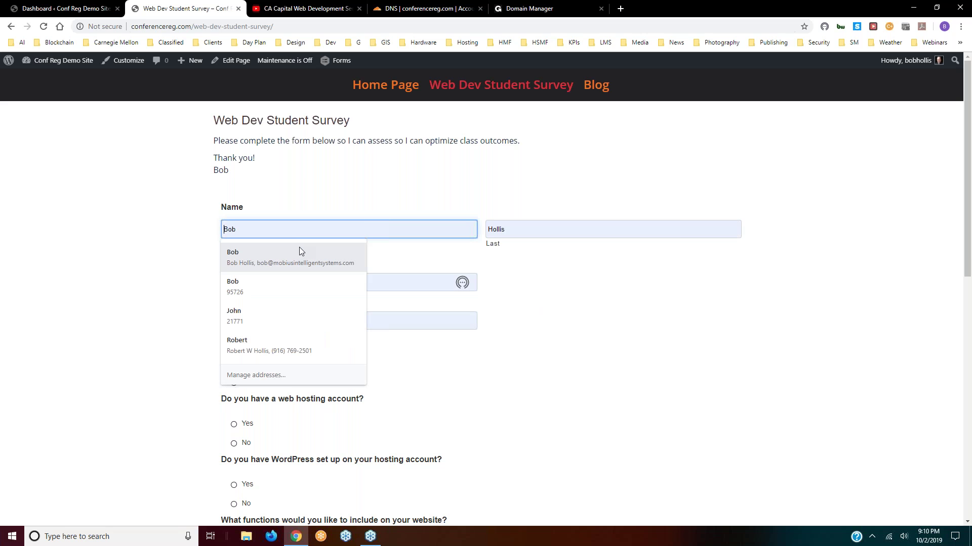
- Autofill name, email and phone, answer No for domain and hosting, and check Social Media Feeds
{"action": "left_click", "coordinate": [299, 251]}
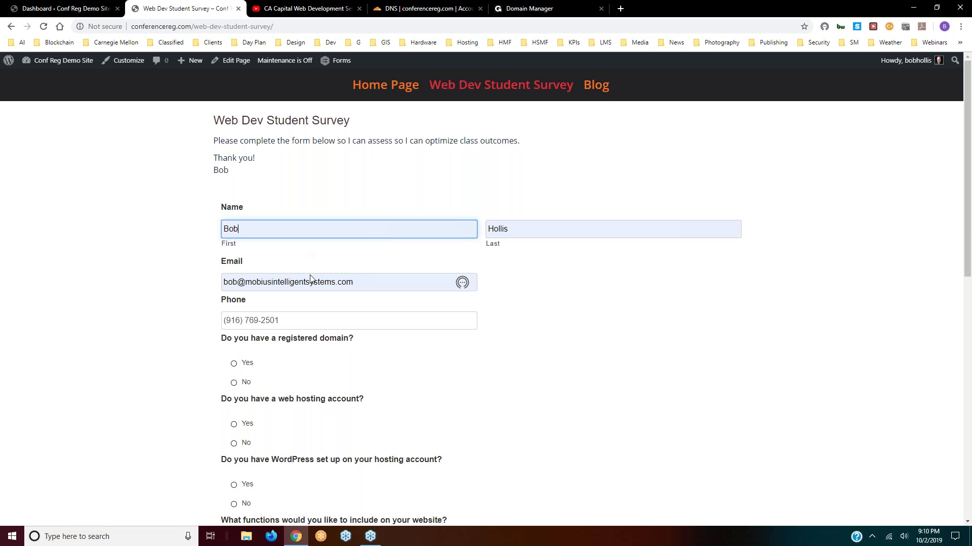
{"action": "scroll", "coordinate": [327, 314], "scroll_direction": "down", "scroll_amount": 3}
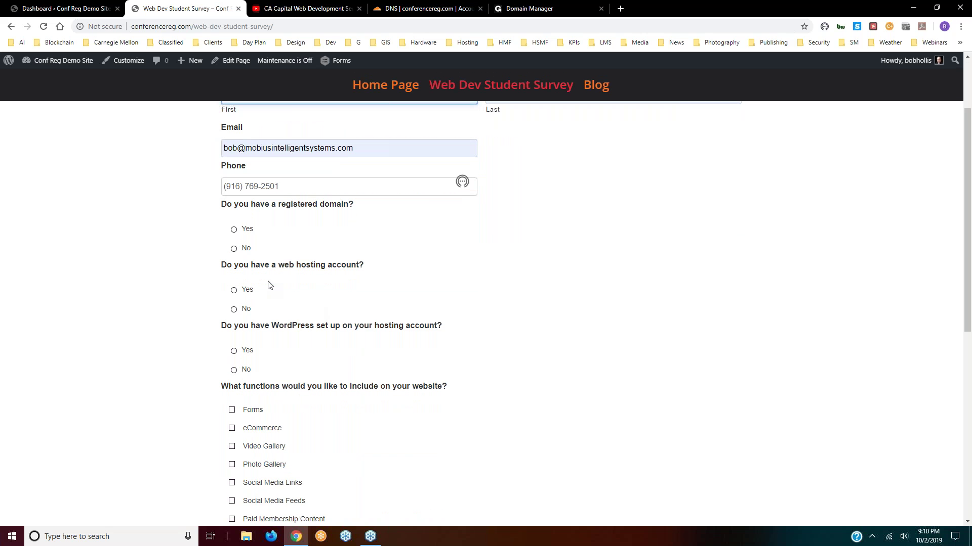
{"action": "left_click", "coordinate": [234, 248]}
{"action": "left_click", "coordinate": [233, 309]}
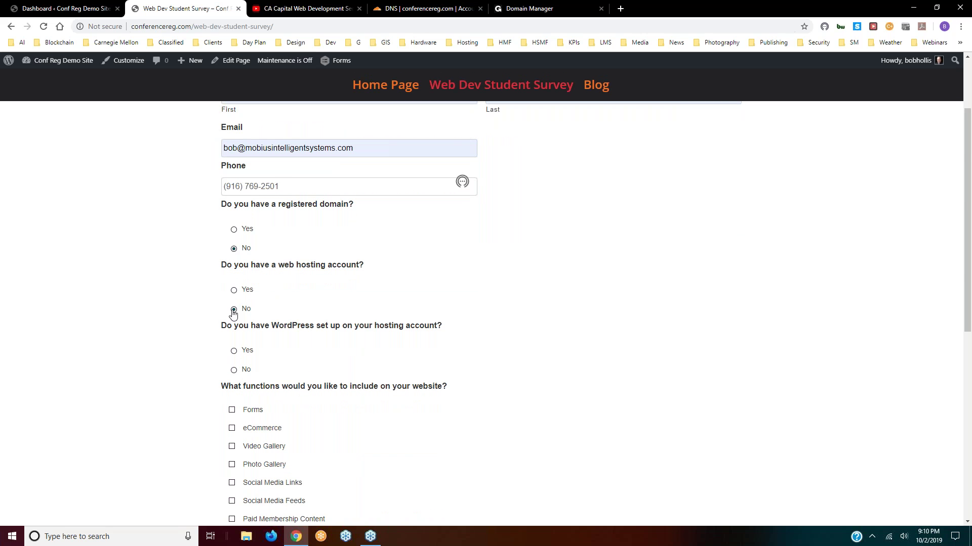
{"action": "scroll", "coordinate": [223, 319], "scroll_direction": "down", "scroll_amount": 4}
{"action": "left_click", "coordinate": [232, 299]}
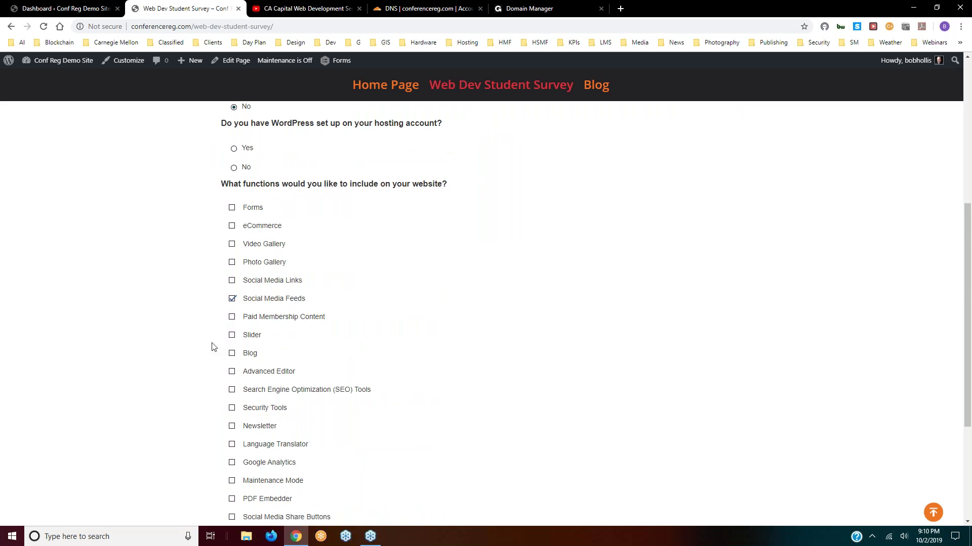
- Enter 'test' as the comment and submit the survey
{"action": "scroll", "coordinate": [203, 348], "scroll_direction": "down", "scroll_amount": 4}
{"action": "left_click", "coordinate": [273, 382]}
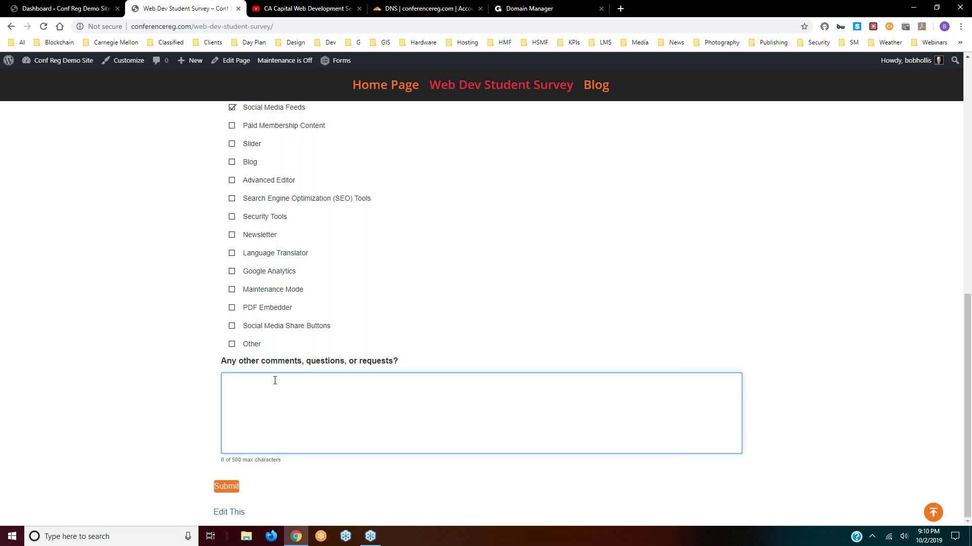
{"action": "type", "text": "test"}
{"action": "key", "text": "Tab"}
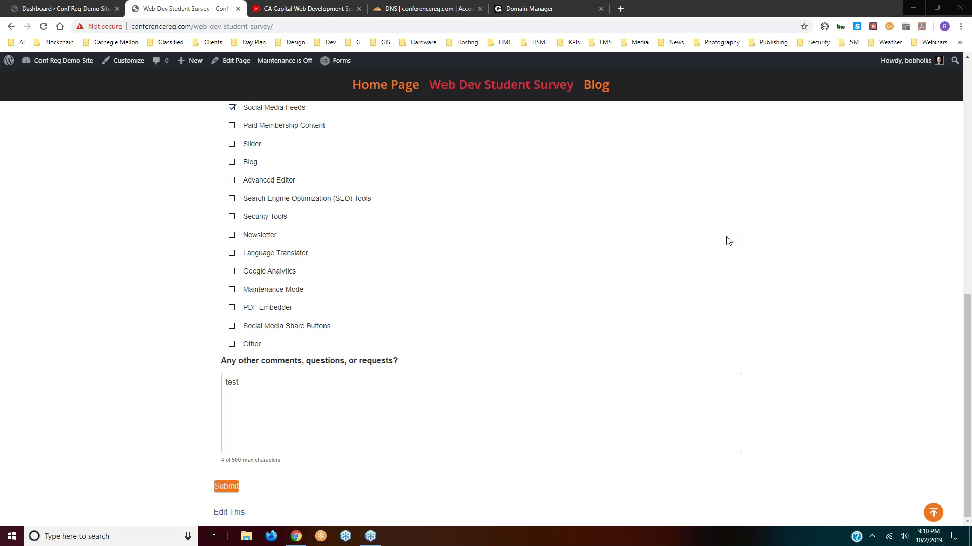
{"action": "left_click", "coordinate": [224, 487]}
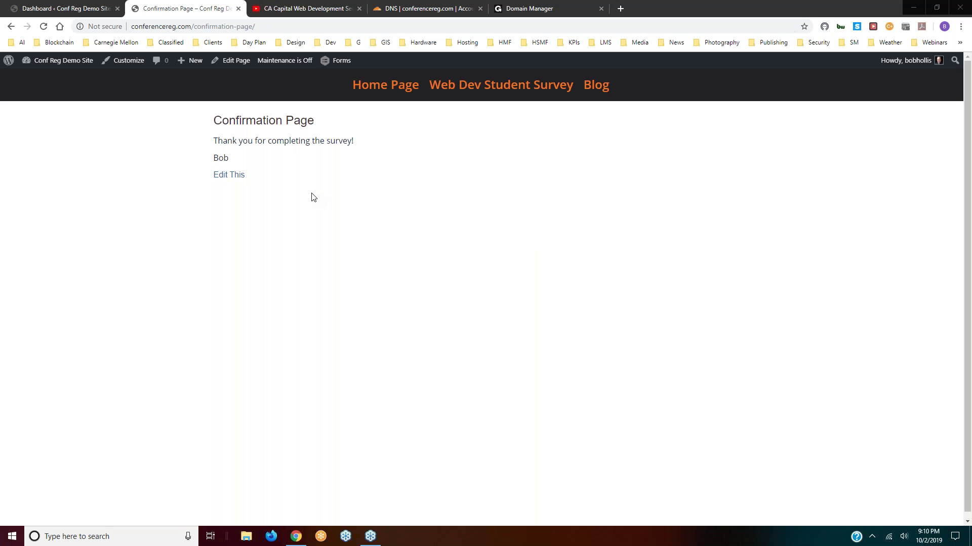
- Reopen the Web Dev Student Survey page and scroll through its empty questions
{"action": "left_click", "coordinate": [475, 90]}
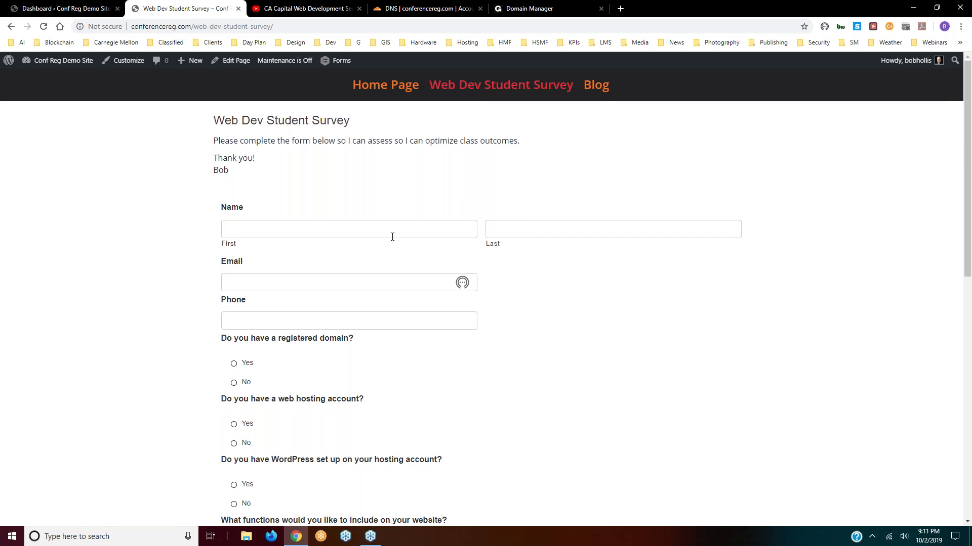
{"action": "scroll", "coordinate": [393, 237], "scroll_direction": "down", "scroll_amount": 4}
{"action": "scroll", "coordinate": [319, 247], "scroll_direction": "up", "scroll_amount": 2}
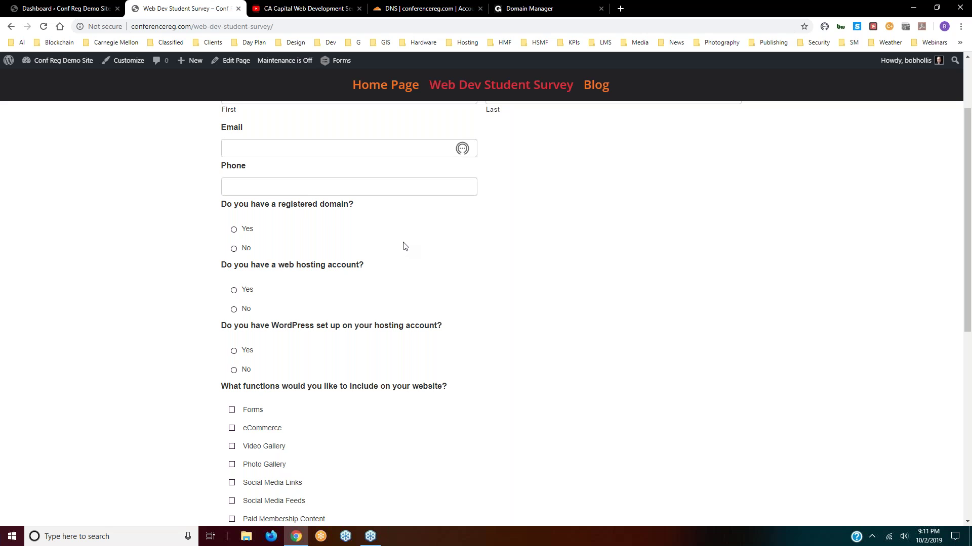
{"action": "scroll", "coordinate": [405, 246], "scroll_direction": "down", "scroll_amount": 1}
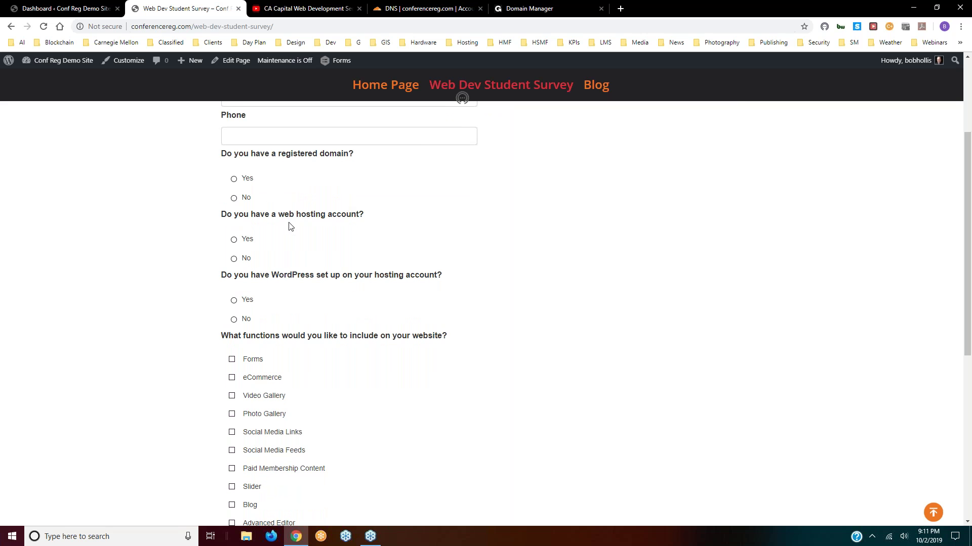
{"action": "scroll", "coordinate": [336, 244], "scroll_direction": "down", "scroll_amount": 1}
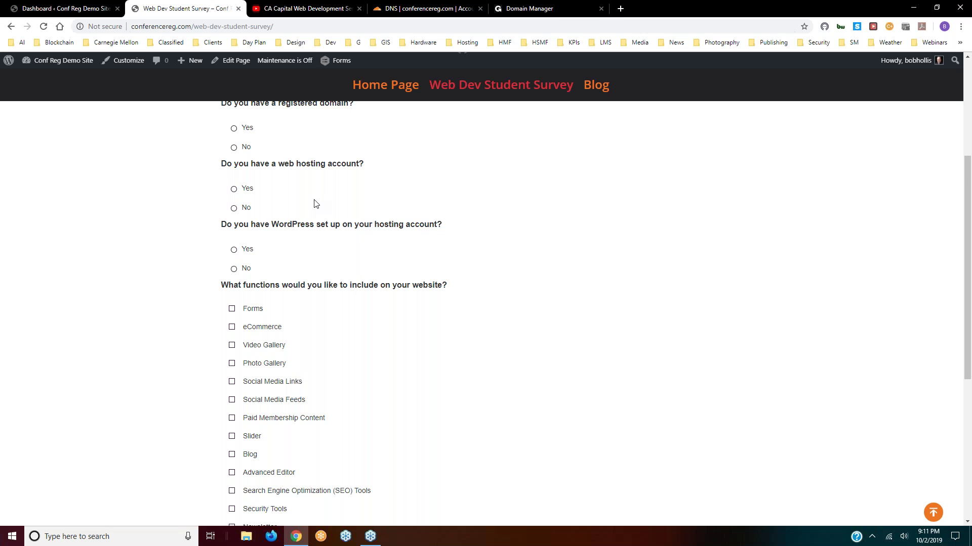
{"action": "scroll", "coordinate": [314, 203], "scroll_direction": "down", "scroll_amount": 1}
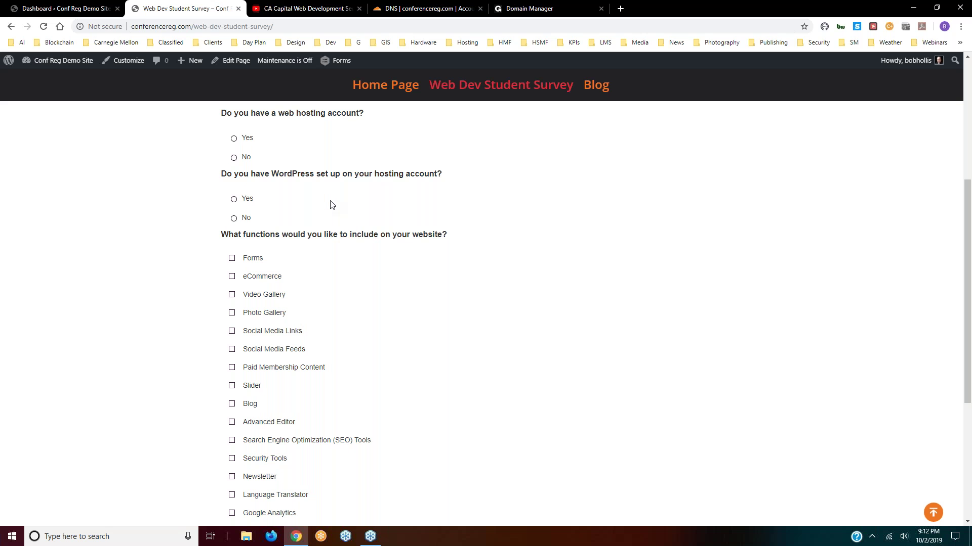
{"action": "scroll", "coordinate": [332, 205], "scroll_direction": "up", "scroll_amount": 2}
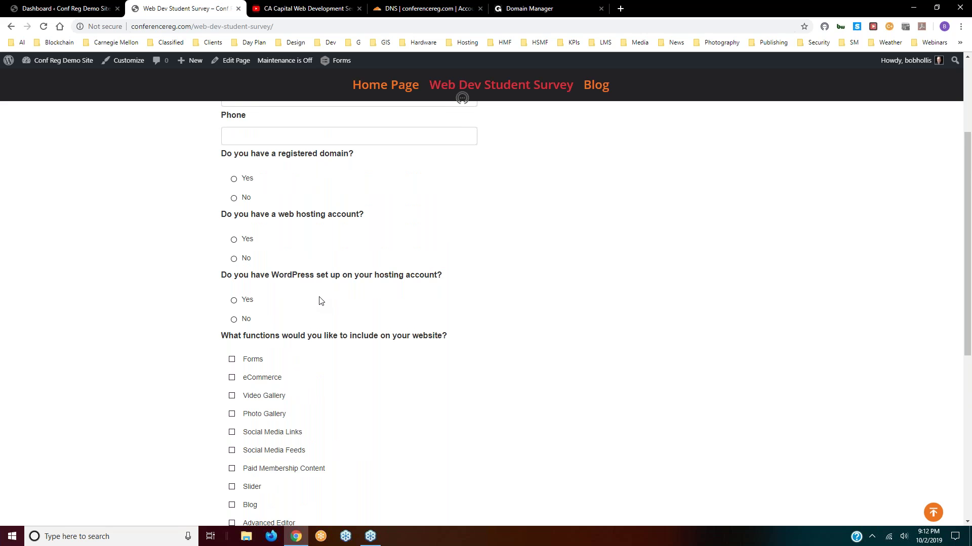
{"action": "scroll", "coordinate": [318, 302], "scroll_direction": "down", "scroll_amount": 2}
{"action": "scroll", "coordinate": [363, 288], "scroll_direction": "down", "scroll_amount": 2}
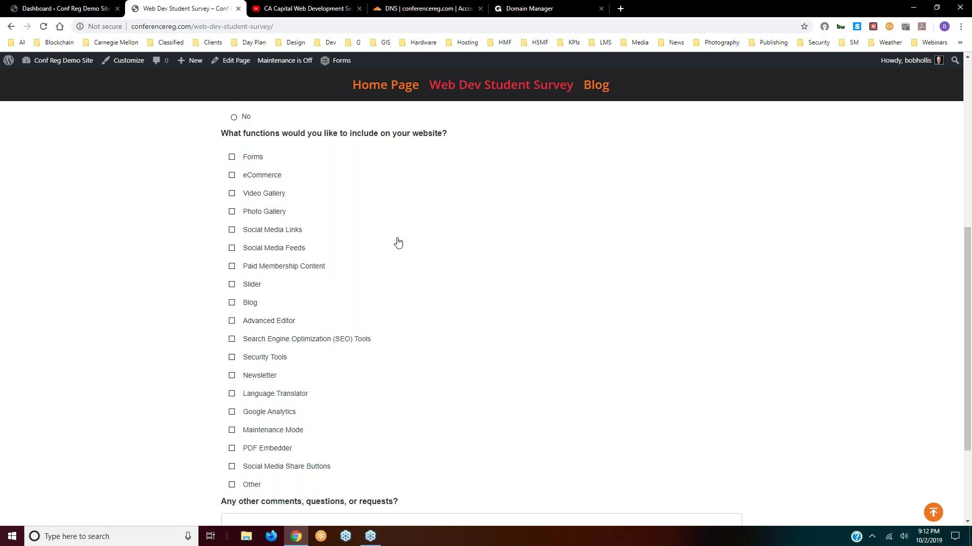
{"action": "scroll", "coordinate": [398, 243], "scroll_direction": "up", "scroll_amount": 6}
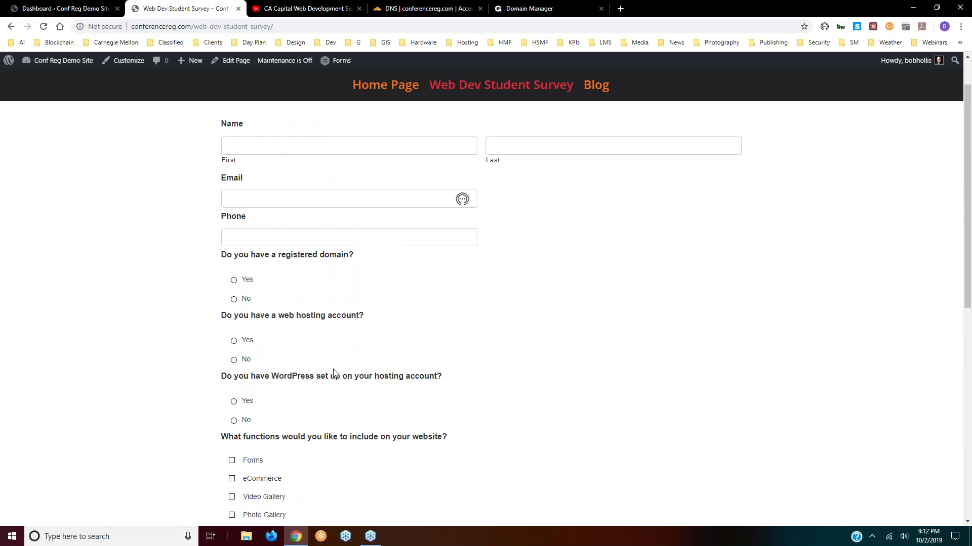
{"action": "scroll", "coordinate": [332, 388], "scroll_direction": "down", "scroll_amount": 5}
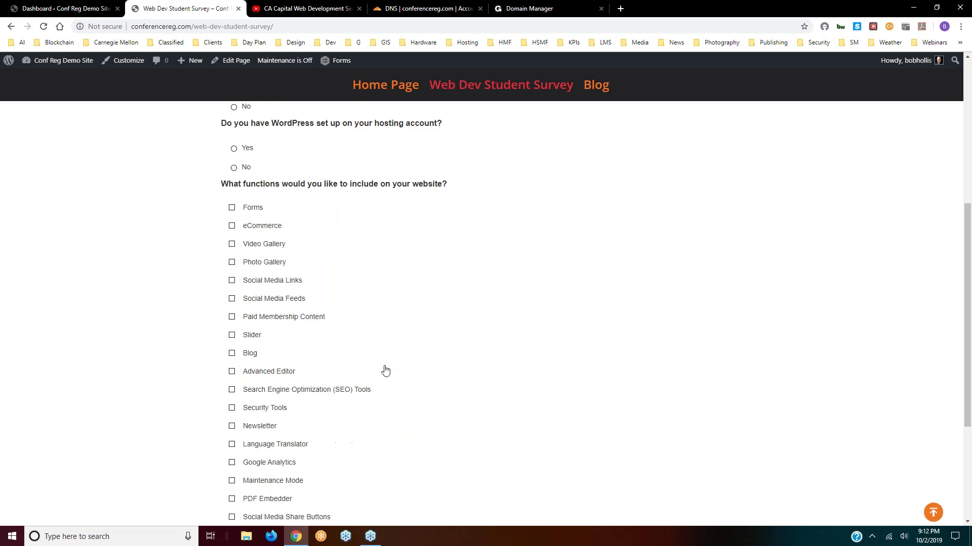
{"action": "scroll", "coordinate": [388, 369], "scroll_direction": "down", "scroll_amount": 1}
{"action": "scroll", "coordinate": [388, 369], "scroll_direction": "down", "scroll_amount": 1}
{"action": "scroll", "coordinate": [315, 234], "scroll_direction": "up", "scroll_amount": 1}
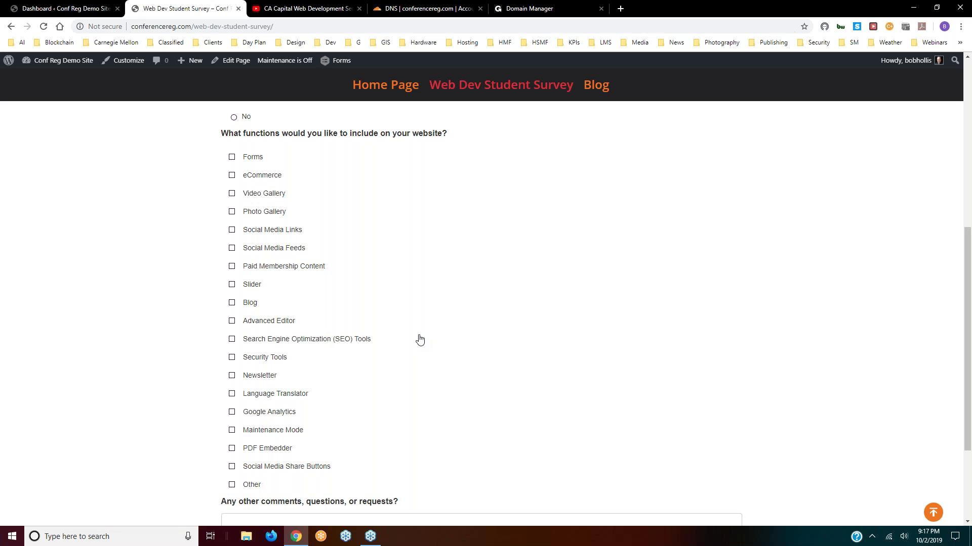
- Scroll through the live survey page and switch between the admin dashboard and site tabs
{"action": "scroll", "coordinate": [420, 340], "scroll_direction": "down", "scroll_amount": 3}
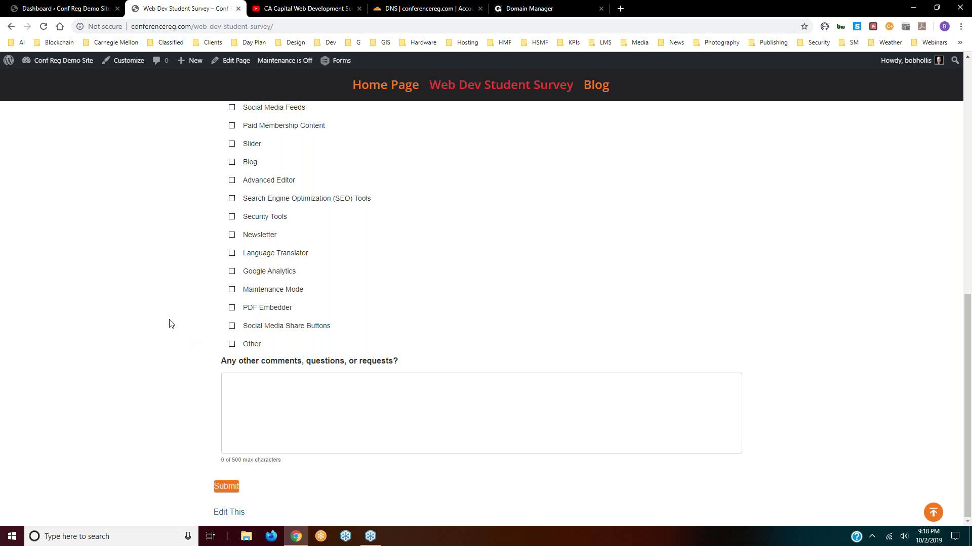
{"action": "scroll", "coordinate": [161, 308], "scroll_direction": "up", "scroll_amount": 5}
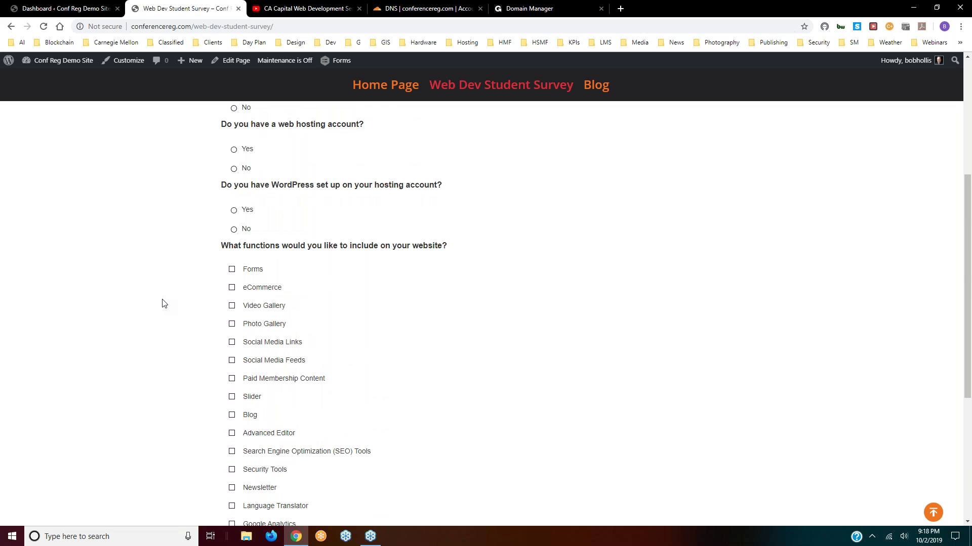
{"action": "scroll", "coordinate": [163, 303], "scroll_direction": "up", "scroll_amount": 5}
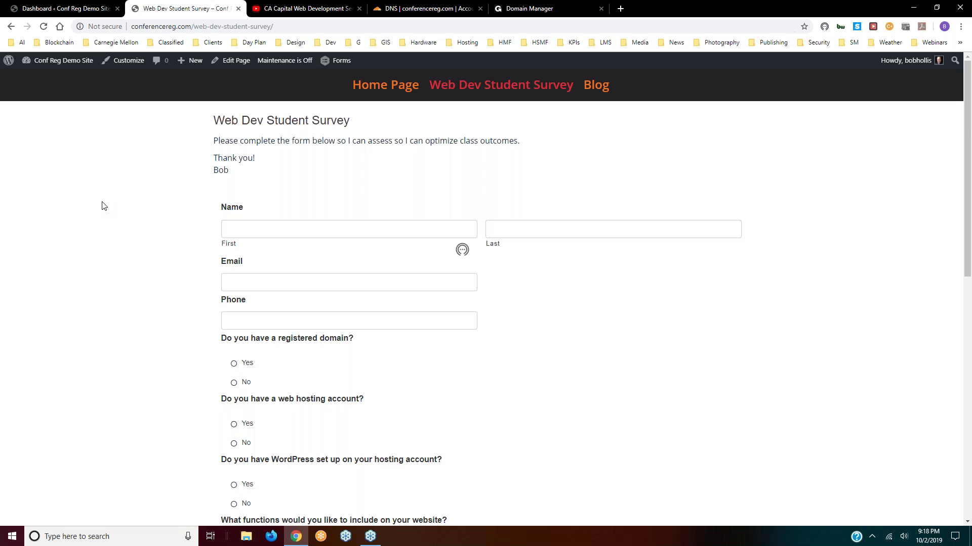
{"action": "scroll", "coordinate": [152, 248], "scroll_direction": "down", "scroll_amount": 4}
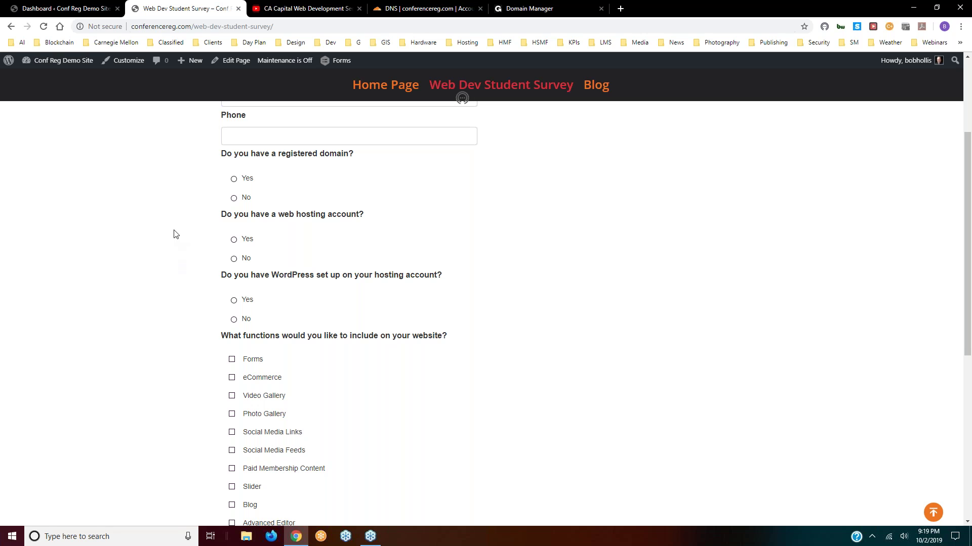
{"action": "scroll", "coordinate": [173, 234], "scroll_direction": "down", "scroll_amount": 2}
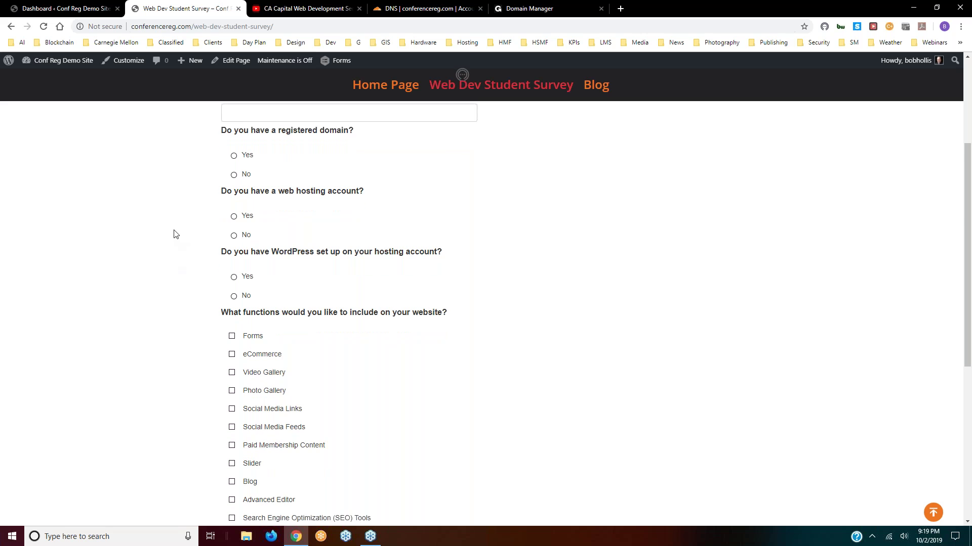
{"action": "scroll", "coordinate": [174, 234], "scroll_direction": "up", "scroll_amount": 6}
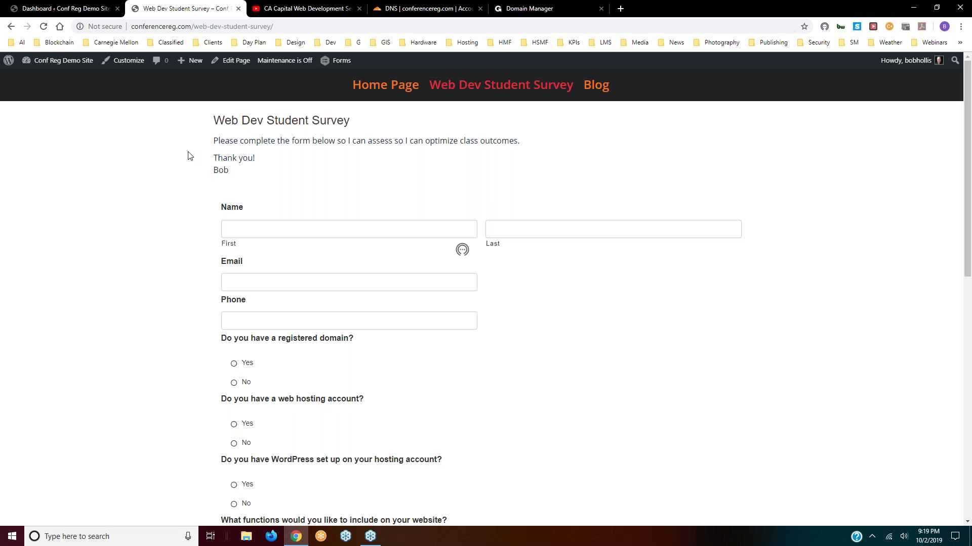
{"action": "left_click", "coordinate": [56, 10]}
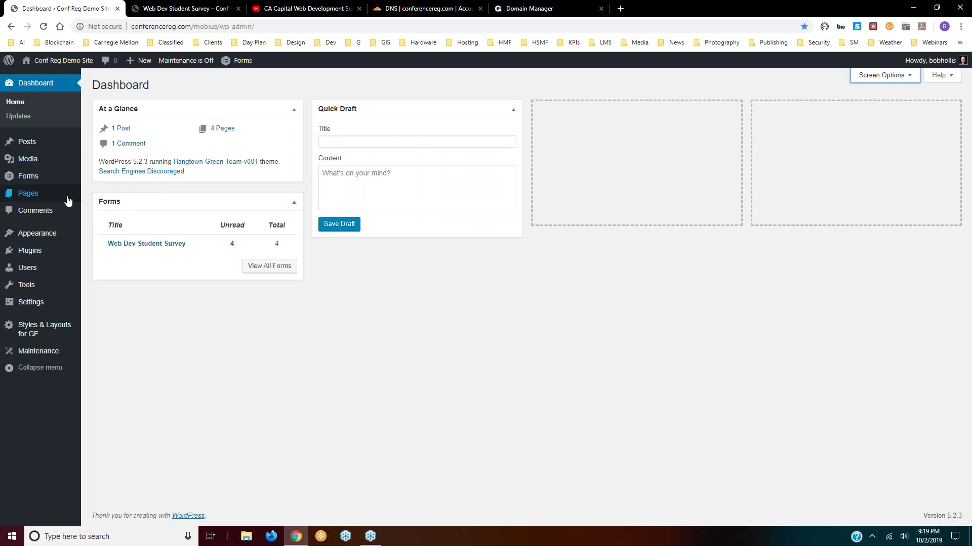
{"action": "left_click", "coordinate": [172, 10]}
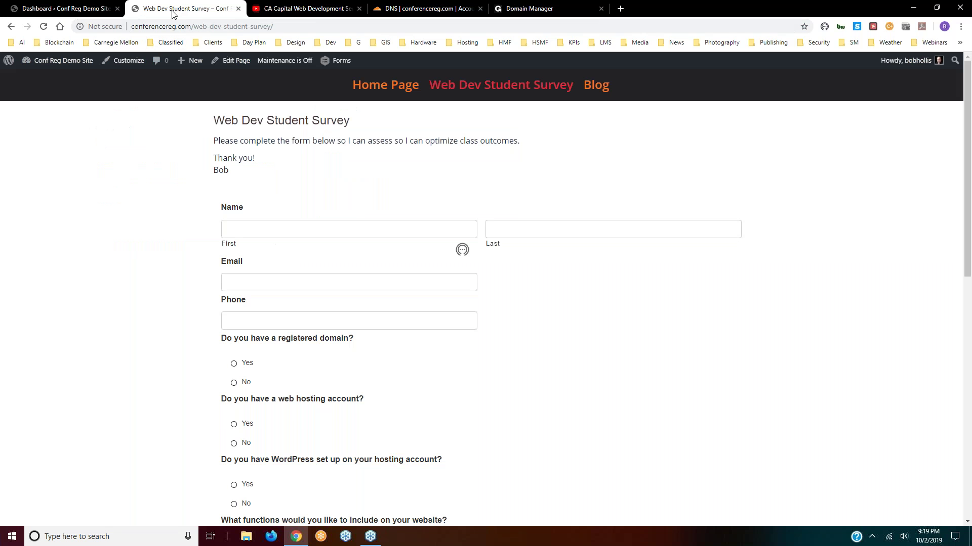
- View the site's Home Page and Blog page, then go back to the admin dashboard
{"action": "left_click", "coordinate": [384, 86]}
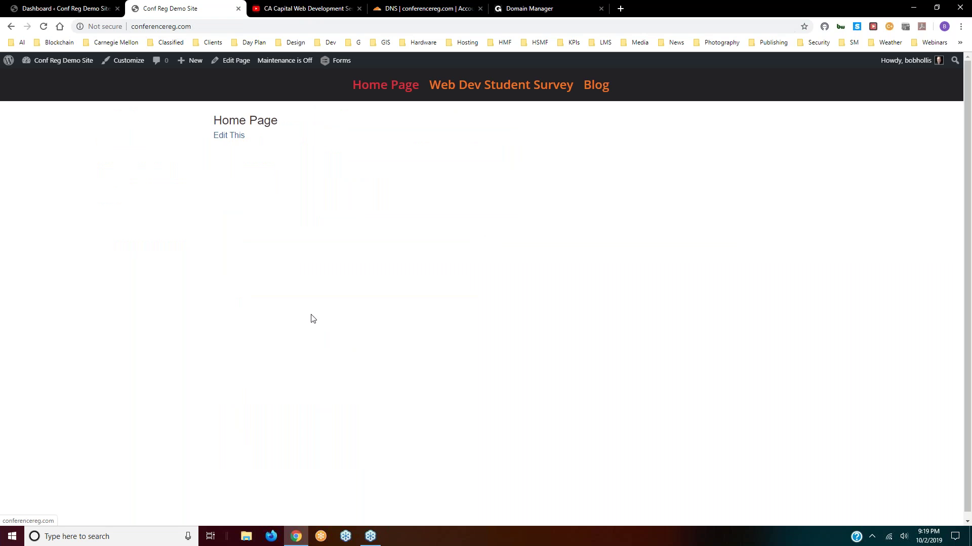
{"action": "left_click", "coordinate": [601, 88]}
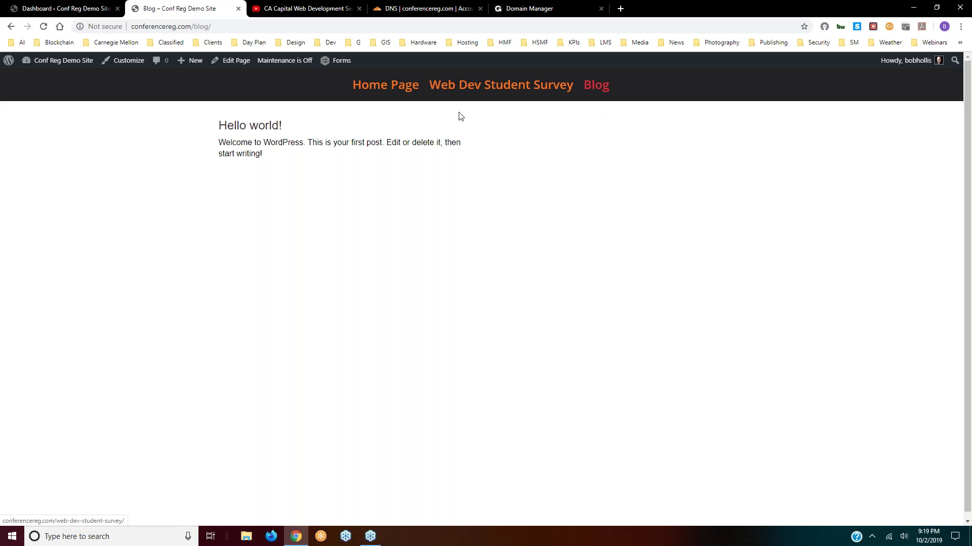
{"action": "left_click", "coordinate": [52, 11]}
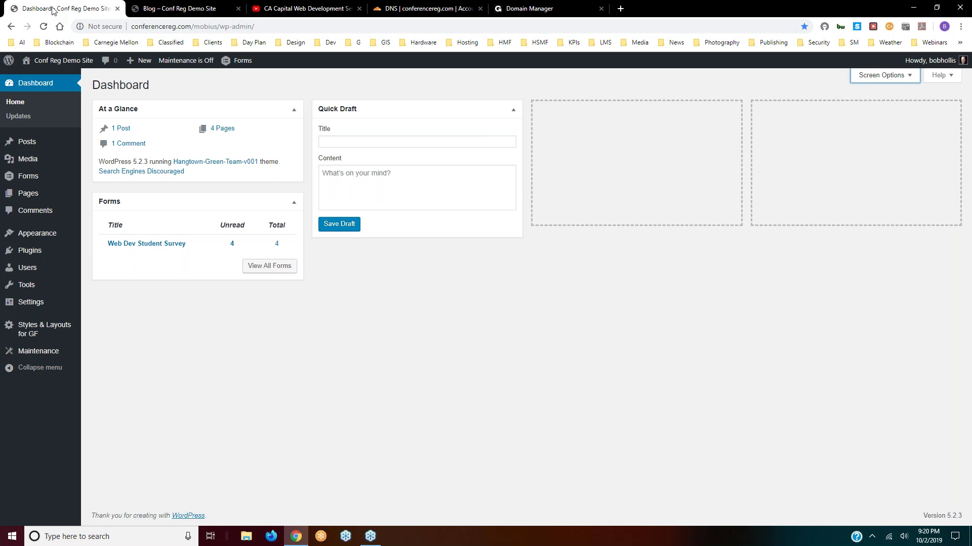
- Keep Home Page as the static homepage in Settings > Reading and save the changes
{"action": "mouse_move", "coordinate": [29, 307]}
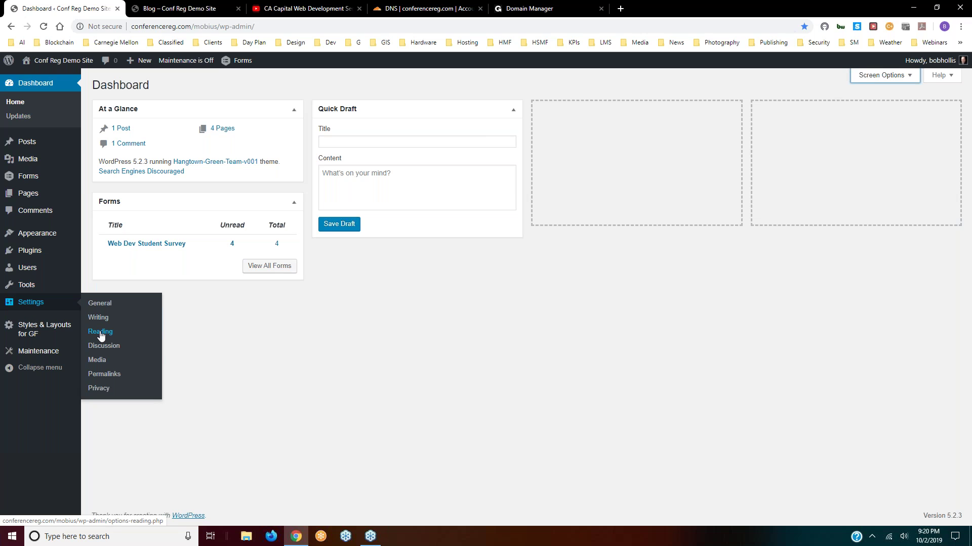
{"action": "left_click", "coordinate": [100, 333]}
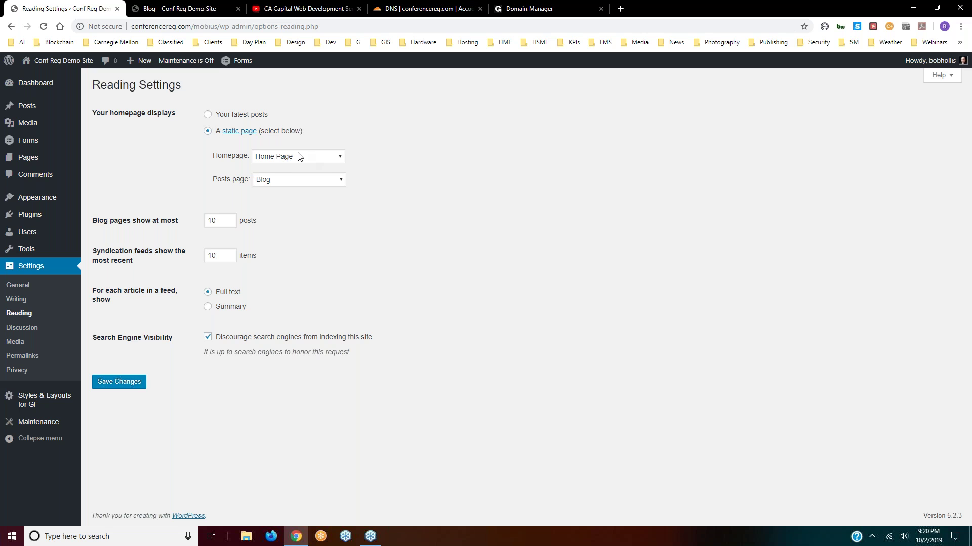
{"action": "left_click", "coordinate": [338, 159]}
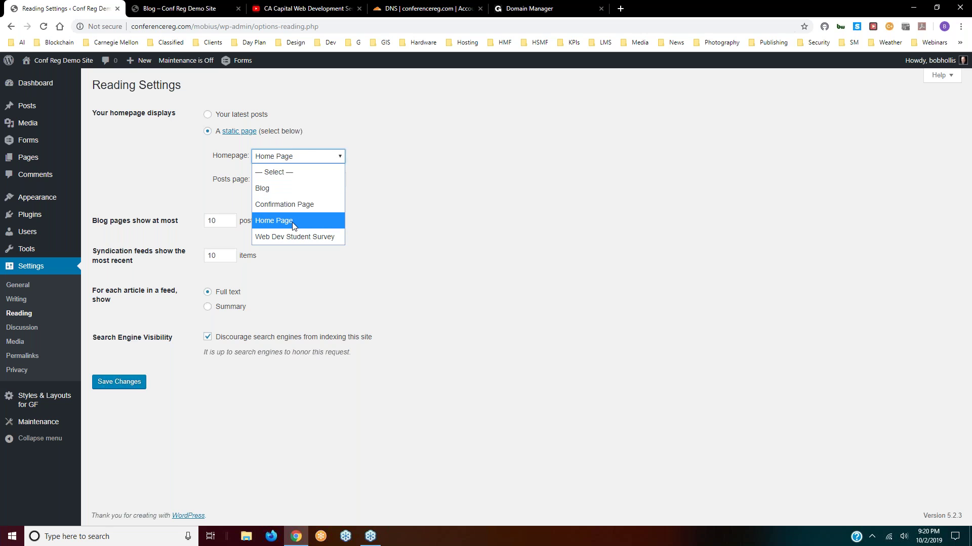
{"action": "left_click", "coordinate": [291, 224]}
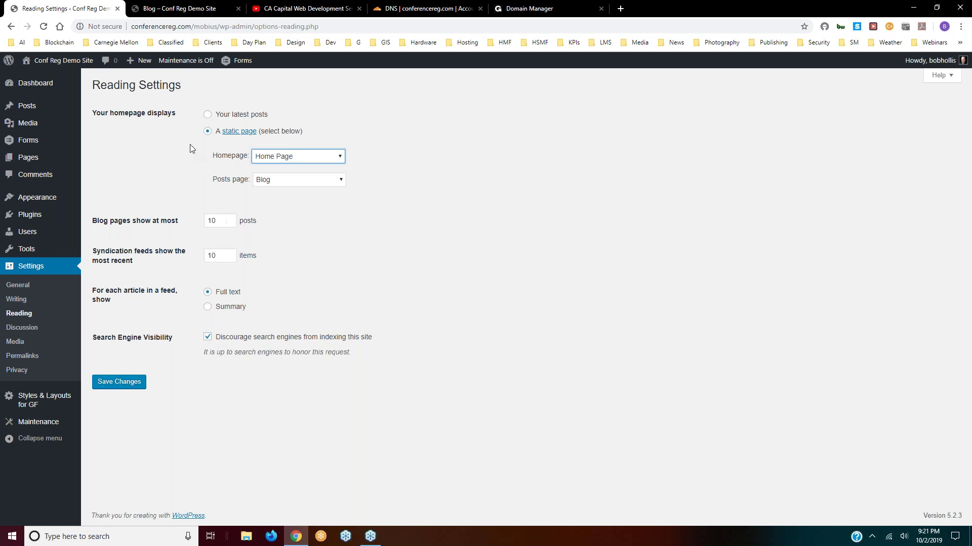
{"action": "left_click", "coordinate": [119, 382]}
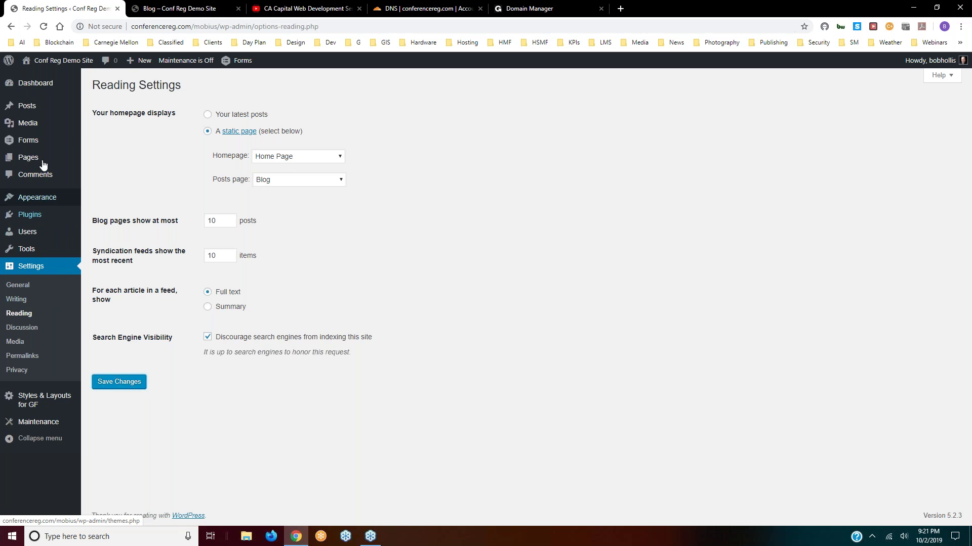
- Create a top-level post category named 'Conf Reg Posts' with no parent
{"action": "mouse_move", "coordinate": [22, 109]}
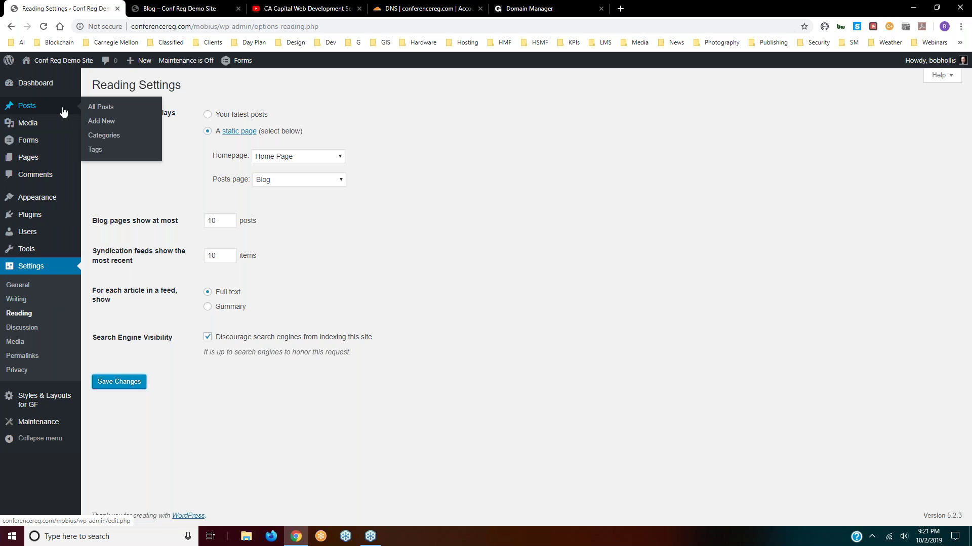
{"action": "left_click", "coordinate": [104, 141]}
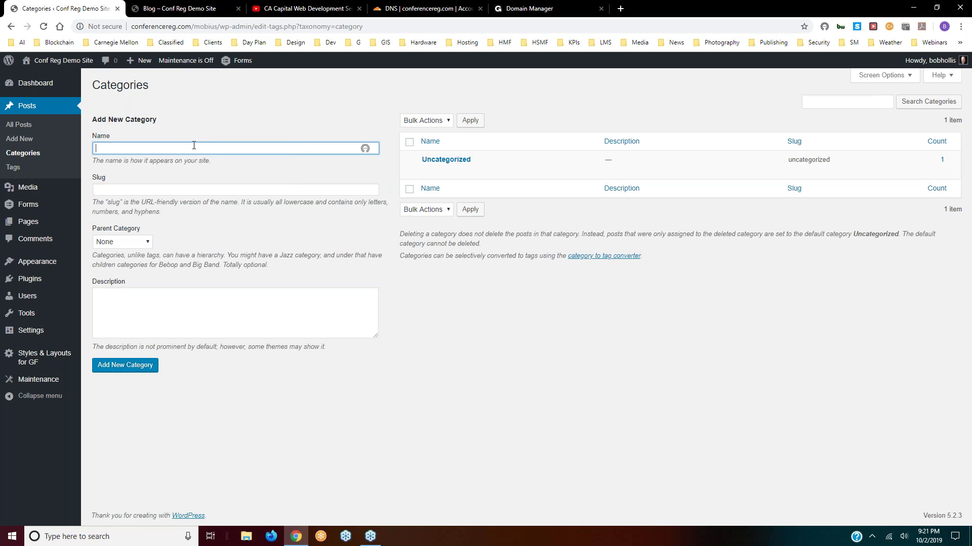
{"action": "type", "text": "Conf Reg Piosts"}
{"action": "key", "text": "BackSpace"}
{"action": "key", "text": "BackSpace"}
{"action": "type", "text": "osts"}
{"action": "left_click", "coordinate": [147, 243]}
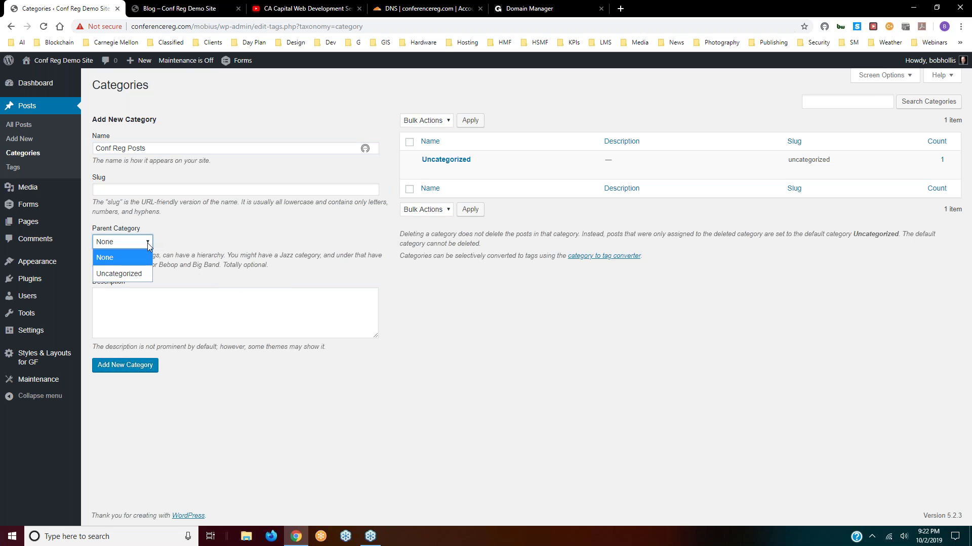
{"action": "left_click", "coordinate": [119, 257]}
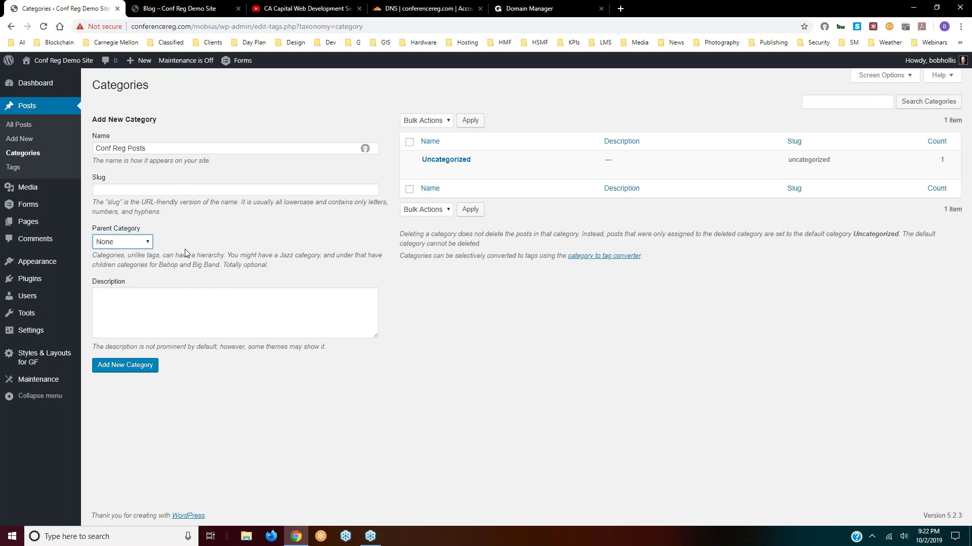
{"action": "left_click", "coordinate": [141, 368]}
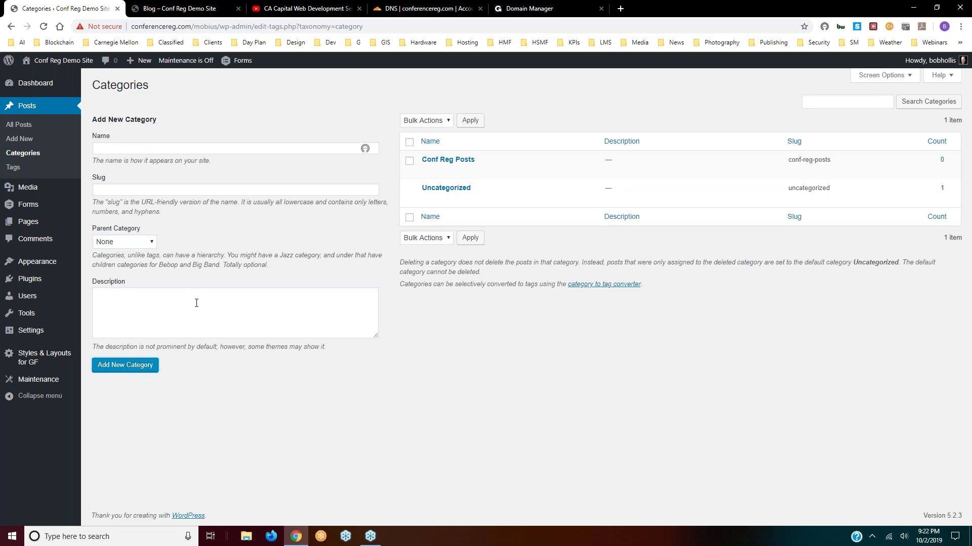
- Add 'monday' and 'Tuesday' categories under the Conf Reg Posts parent
{"action": "left_click", "coordinate": [176, 148]}
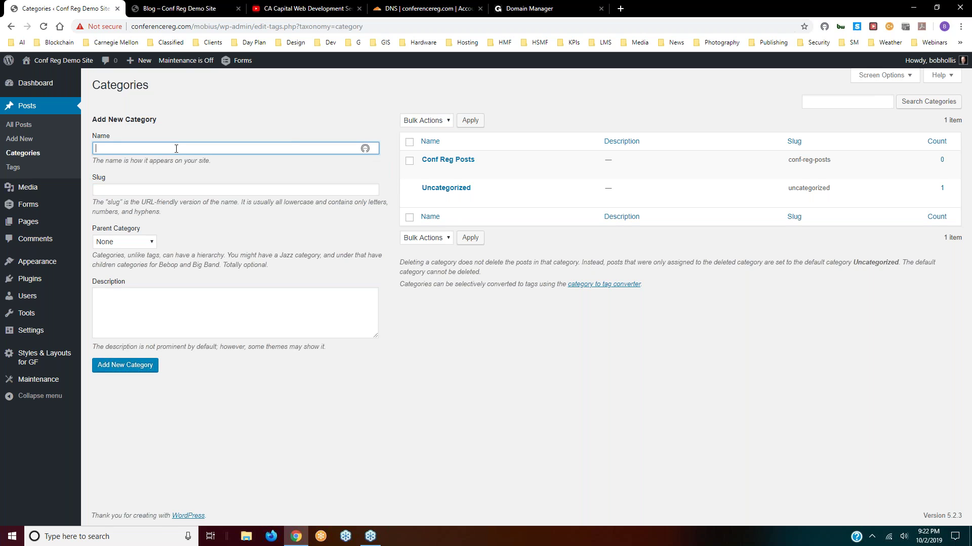
{"action": "type", "text": "monday"}
{"action": "left_click", "coordinate": [140, 243]}
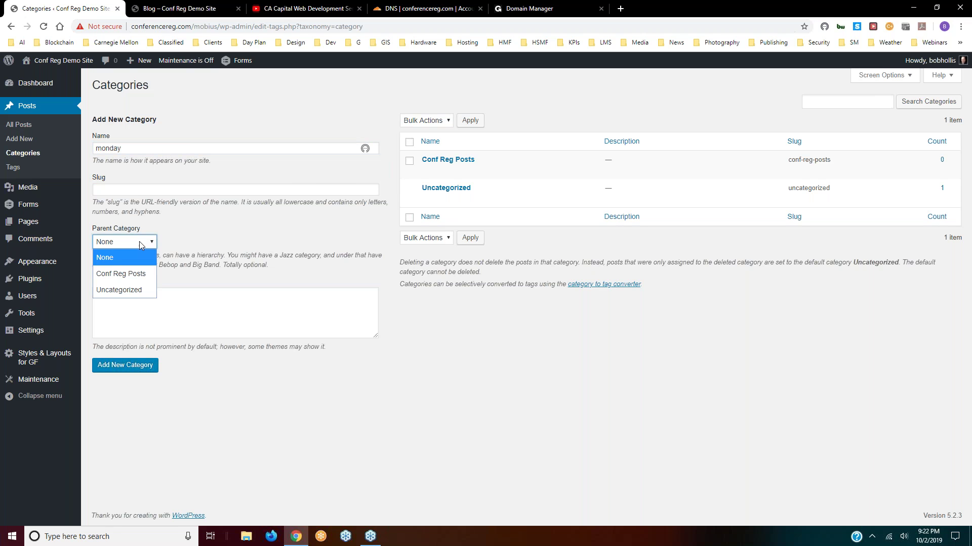
{"action": "left_click", "coordinate": [130, 275]}
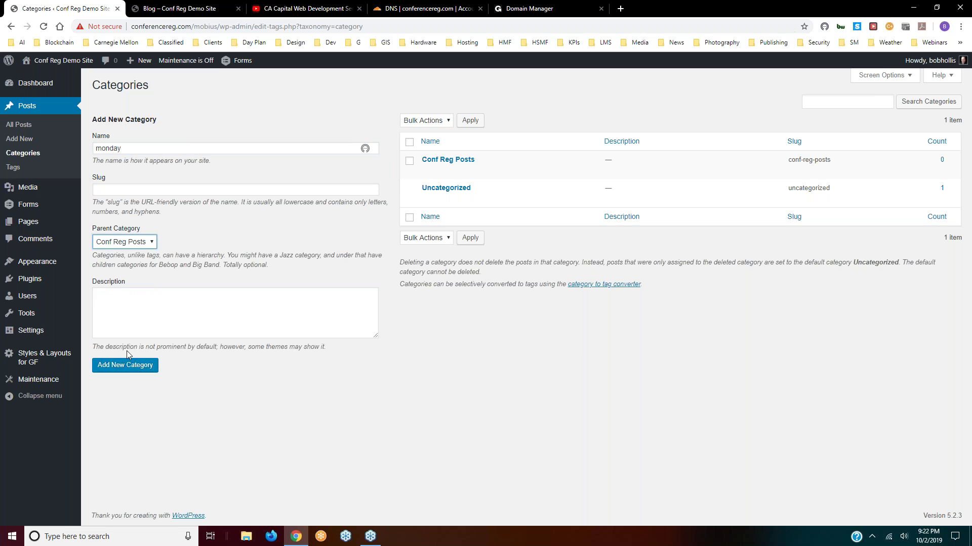
{"action": "left_click", "coordinate": [124, 370]}
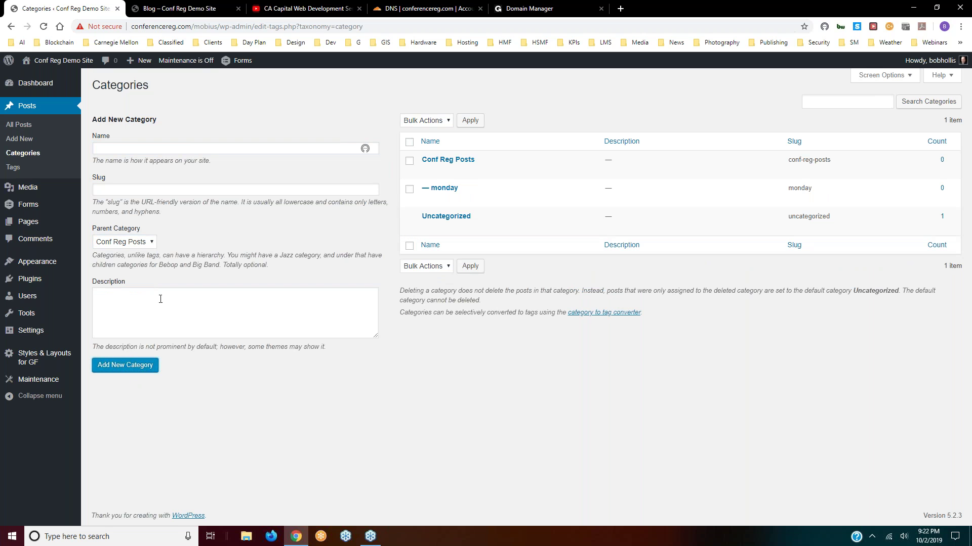
{"action": "left_click", "coordinate": [130, 149]}
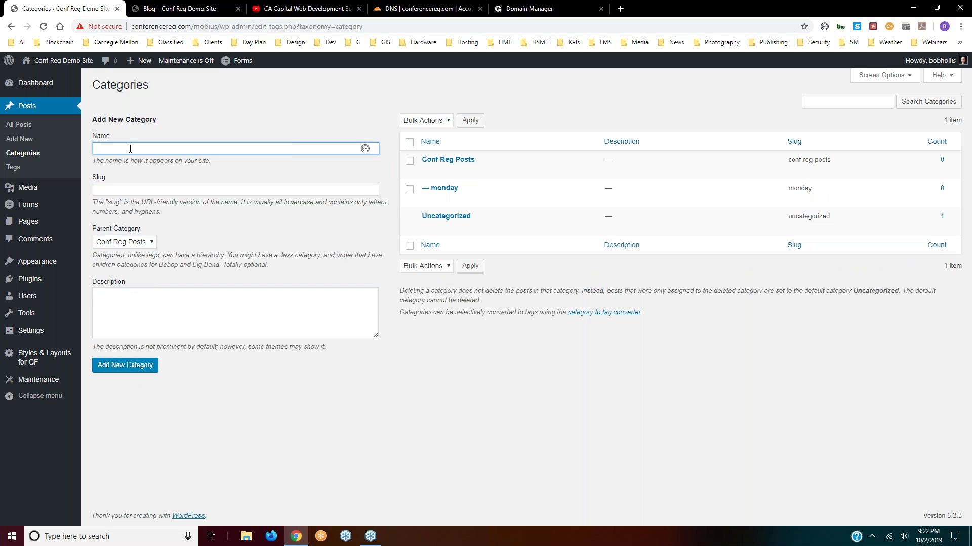
{"action": "type", "text": "Tuesday"}
{"action": "left_click", "coordinate": [130, 369]}
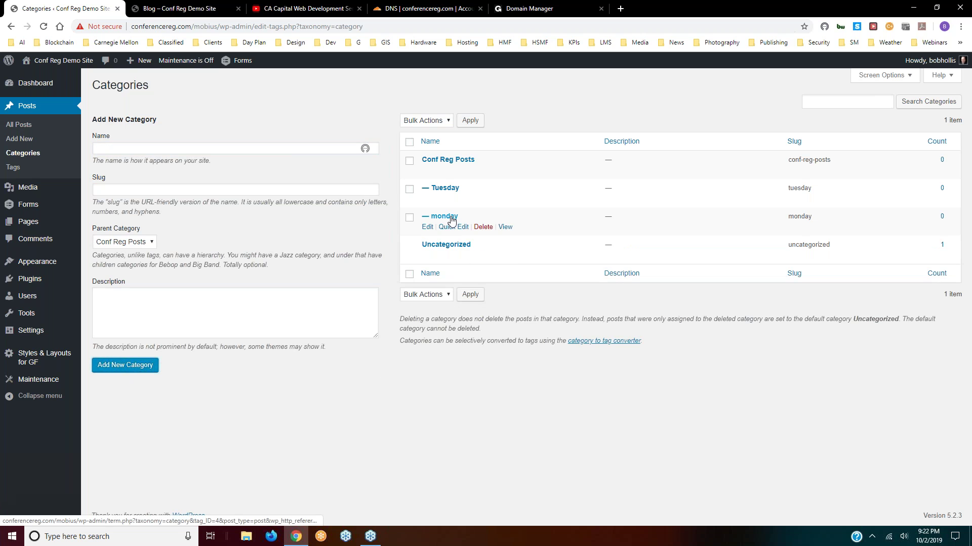
- Quick Edit the monday category to read 'Monday', then view the Posts > Tags page
{"action": "left_click", "coordinate": [443, 226]}
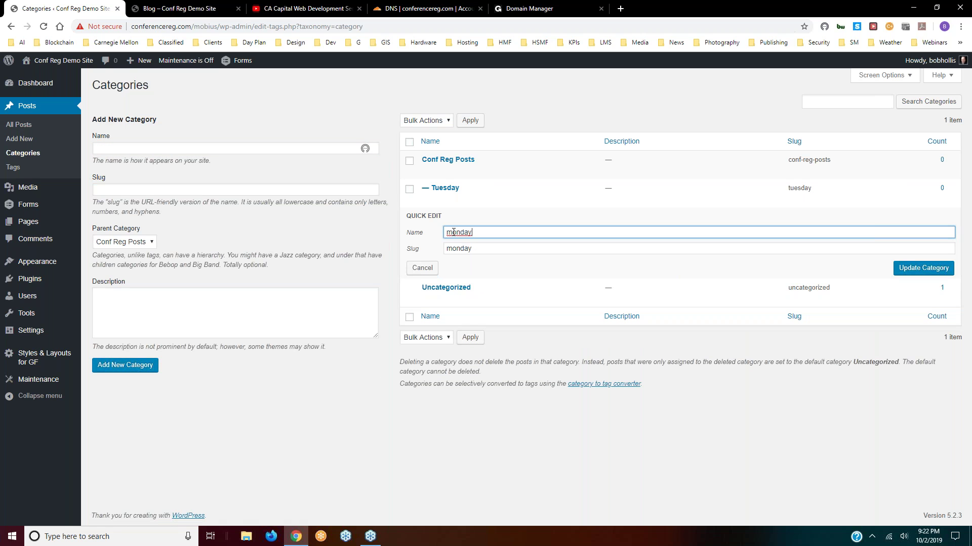
{"action": "left_click_drag", "start_coordinate": [452, 232], "coordinate": [446, 233]}
{"action": "type", "text": "M"}
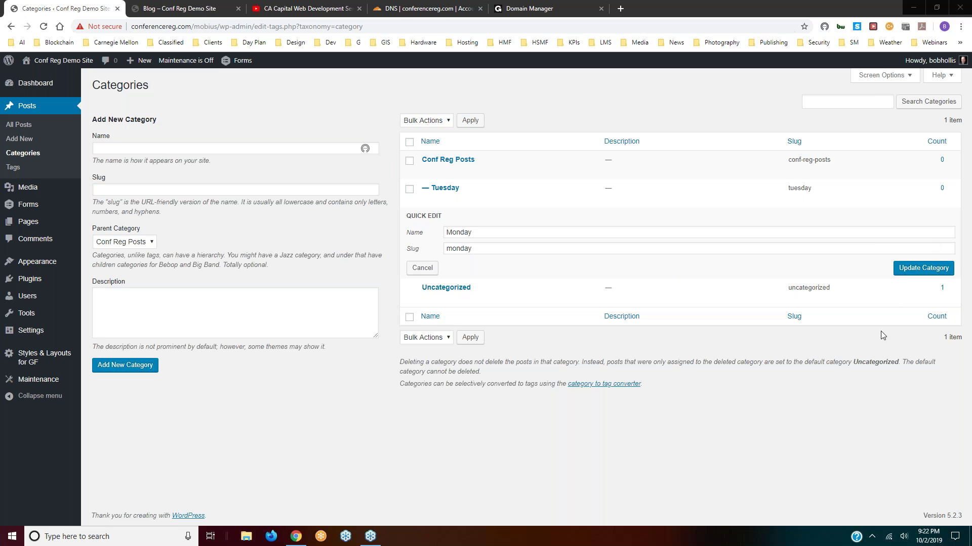
{"action": "left_click", "coordinate": [914, 270]}
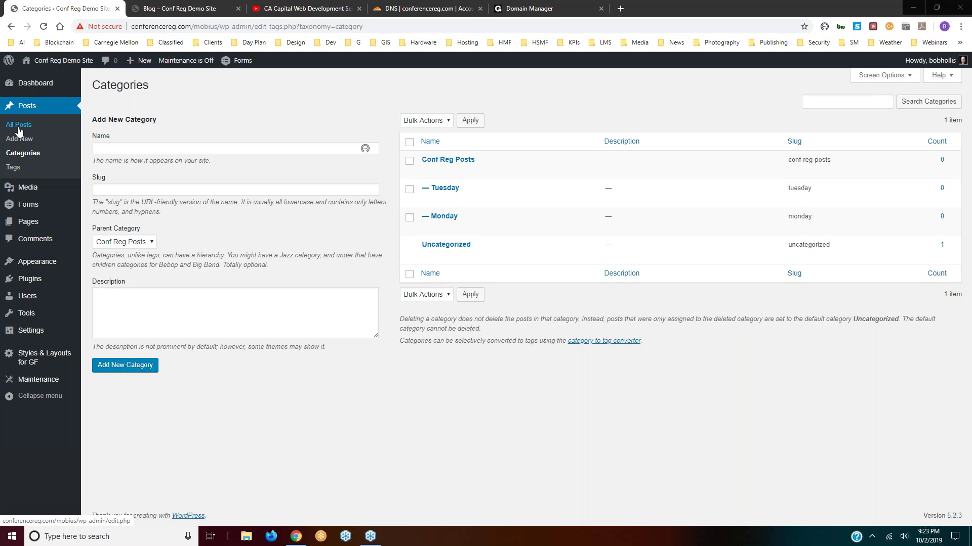
{"action": "left_click", "coordinate": [11, 168]}
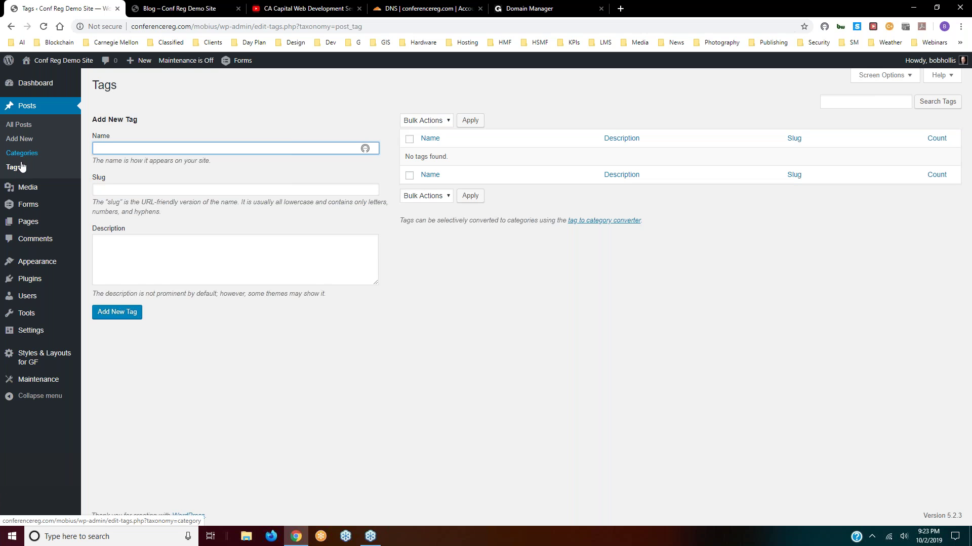
- Trash the Hello world! post from All Posts and start a new post
{"action": "left_click", "coordinate": [17, 127]}
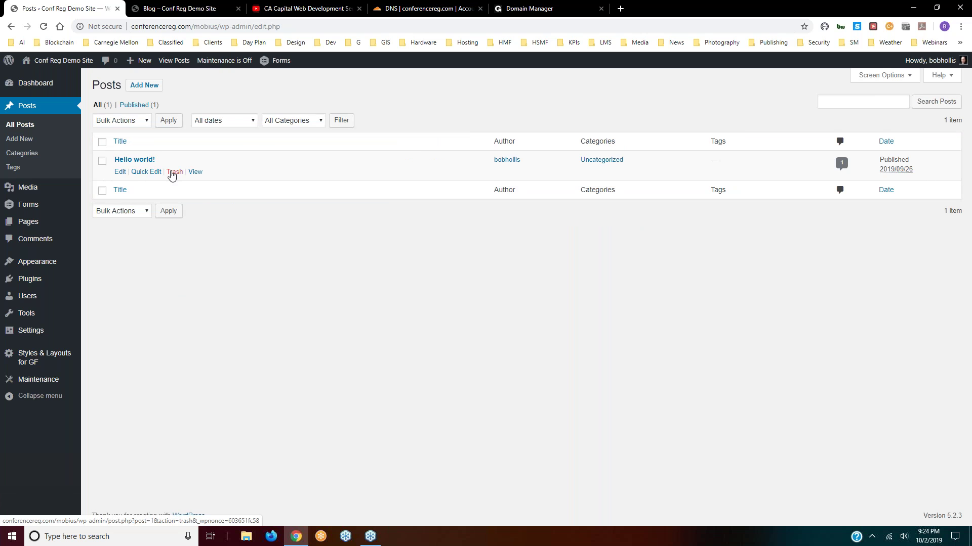
{"action": "left_click", "coordinate": [173, 172]}
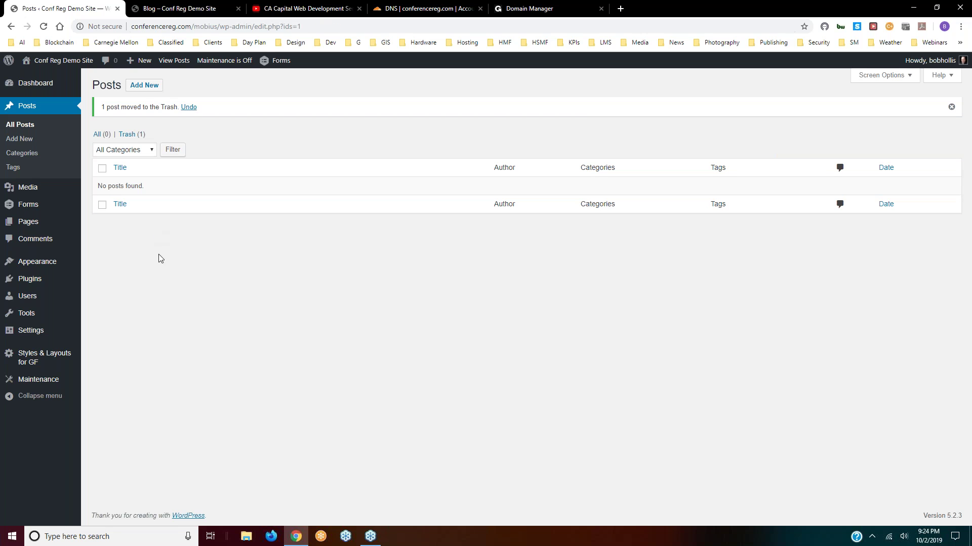
{"action": "left_click", "coordinate": [144, 87]}
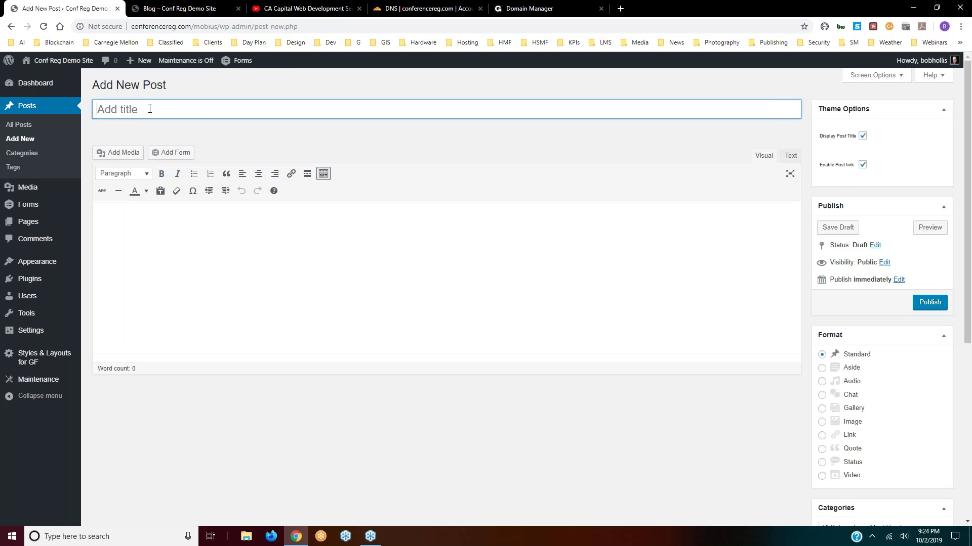
- Enter 'Demo Post 1' as the new post's title and move into the body
{"action": "type", "text": "Demo Post 1"}
{"action": "left_click", "coordinate": [204, 232]}
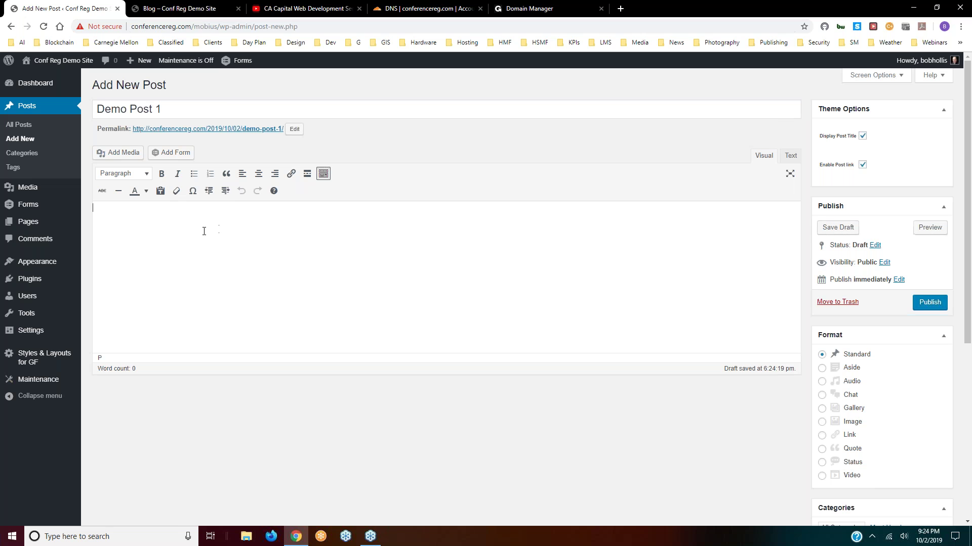
{"action": "left_click", "coordinate": [122, 153]}
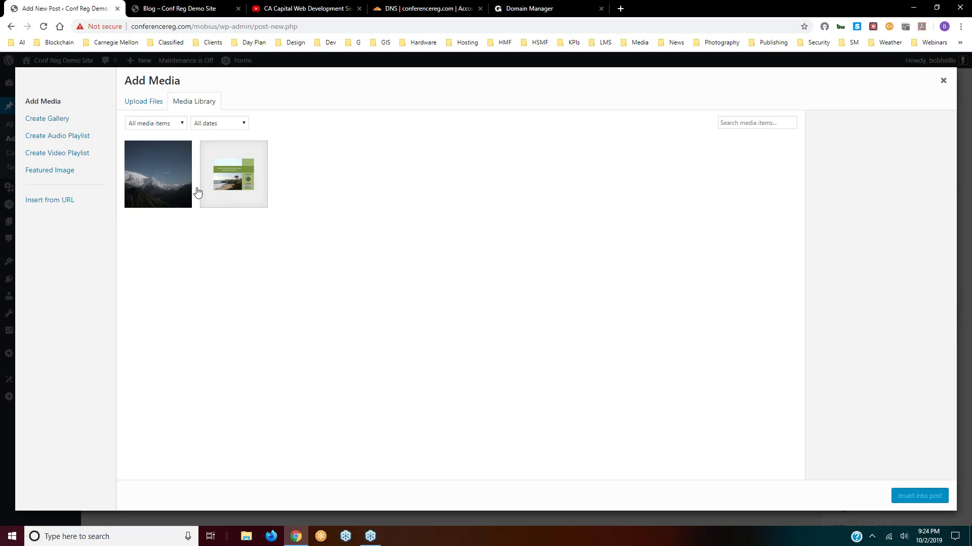
{"action": "left_click", "coordinate": [139, 105]}
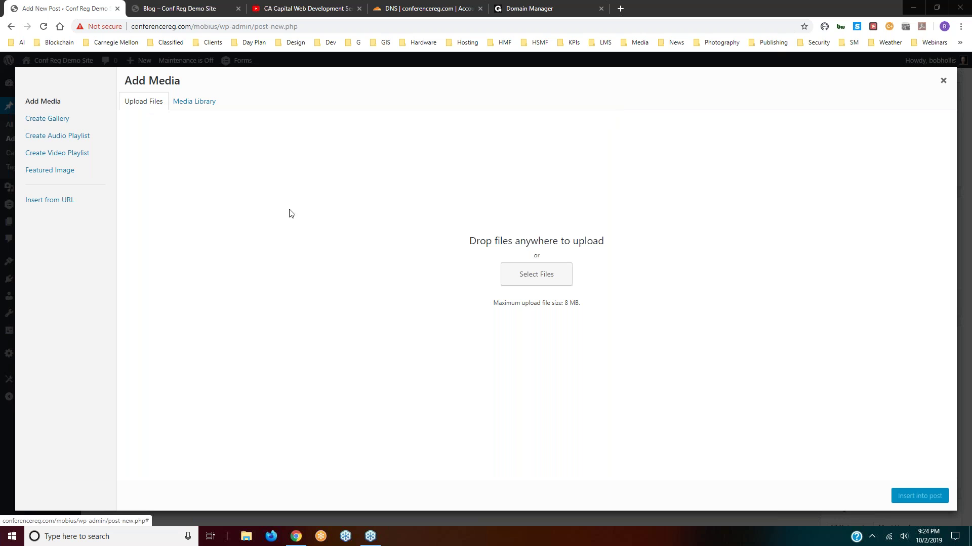
{"action": "left_click", "coordinate": [533, 280]}
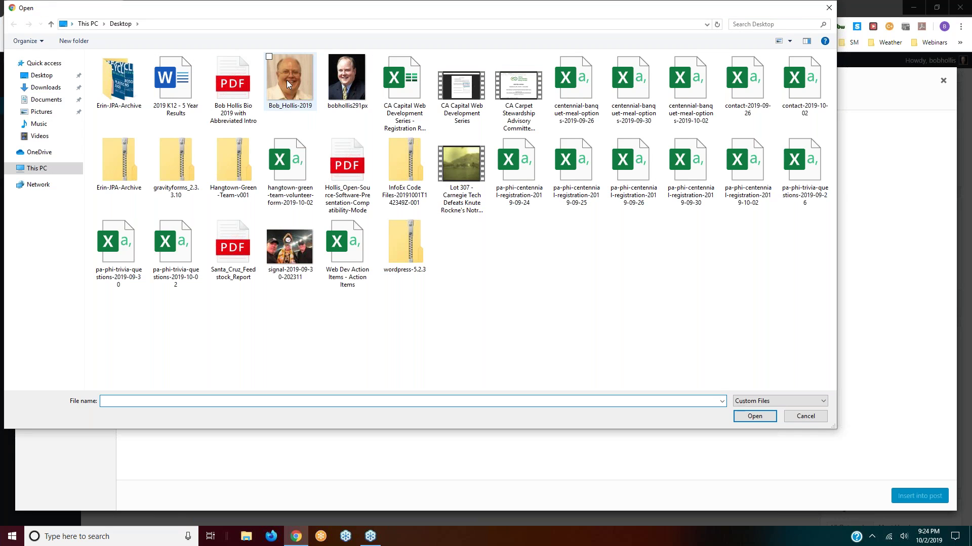
{"action": "left_click", "coordinate": [296, 254]}
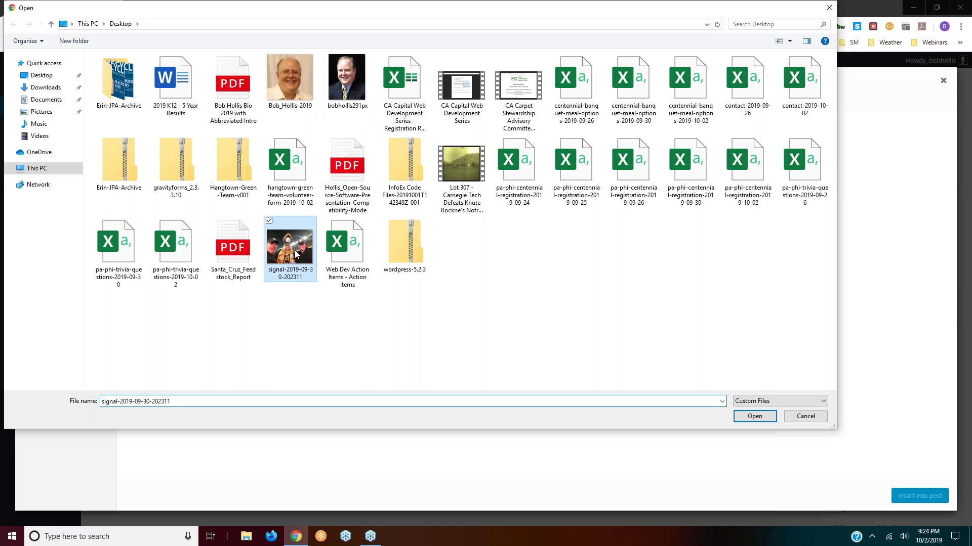
{"action": "left_click", "coordinate": [744, 420]}
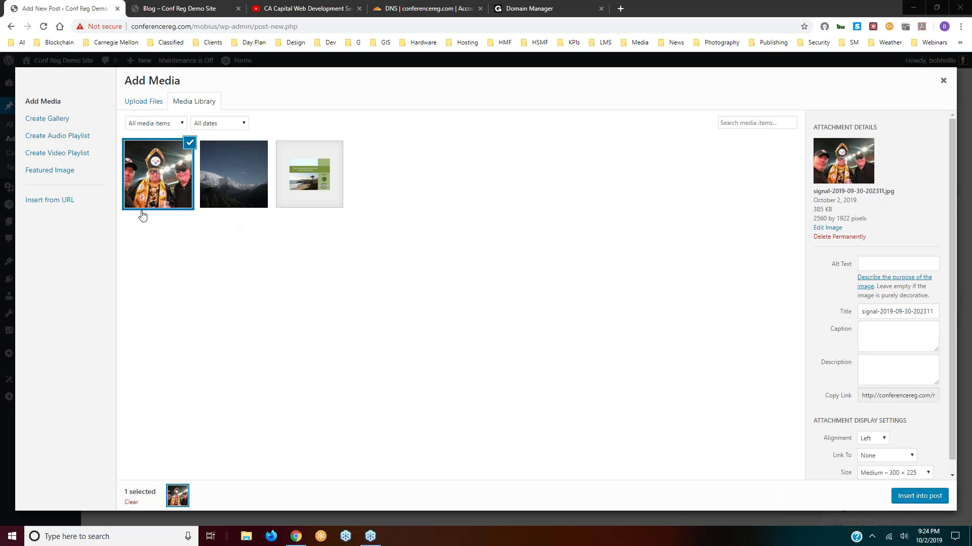
{"action": "scroll", "coordinate": [821, 289], "scroll_direction": "down", "scroll_amount": 1}
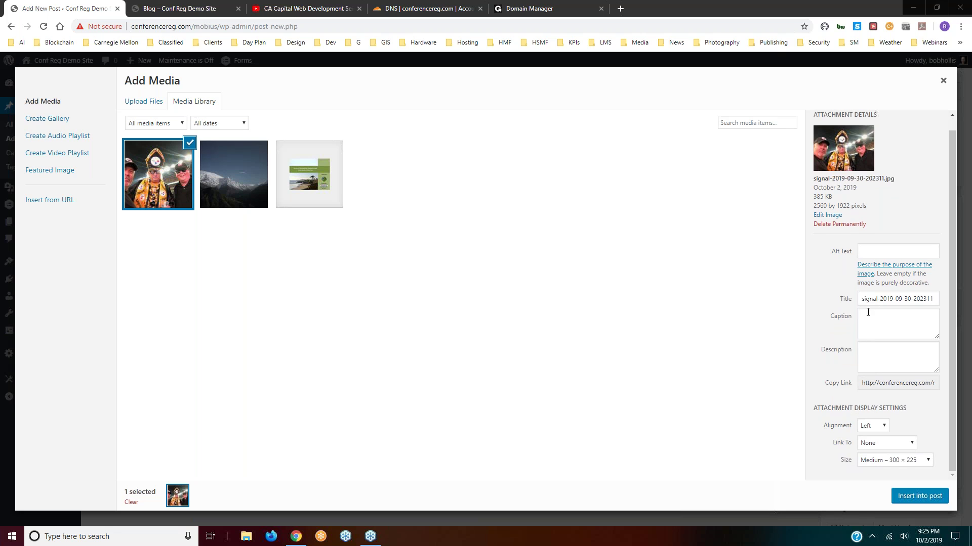
- Set the photo's Title to 'Steeler Game' and paste the same text as its Alt Text
{"action": "left_click_drag", "start_coordinate": [863, 299], "coordinate": [940, 294]}
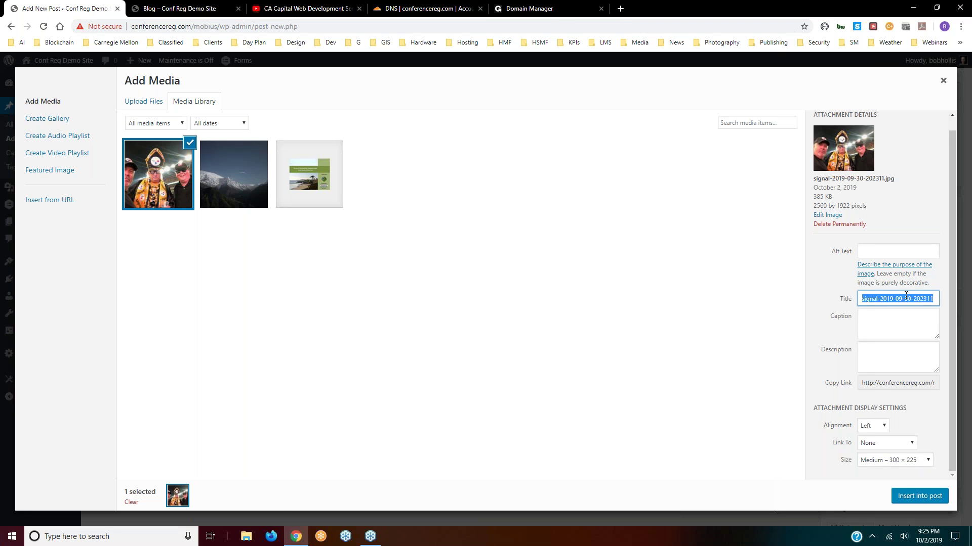
{"action": "type", "text": "Steer"}
{"action": "type", "text": "er Game"}
{"action": "left_click_drag", "start_coordinate": [906, 297], "coordinate": [866, 301]}
{"action": "right_click", "coordinate": [866, 300]}
{"action": "left_click", "coordinate": [831, 340]}
{"action": "left_click", "coordinate": [864, 251]}
{"action": "right_click", "coordinate": [864, 251]}
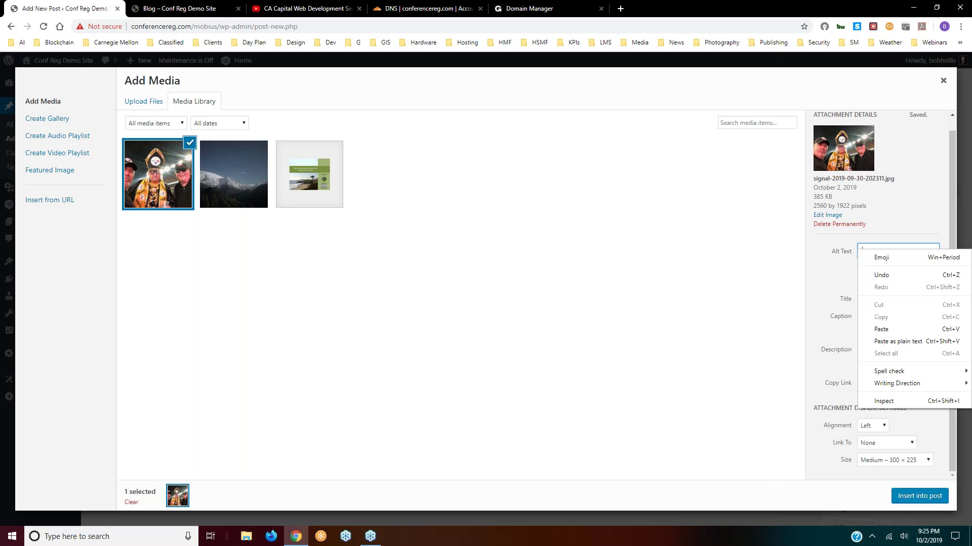
{"action": "left_click", "coordinate": [883, 330]}
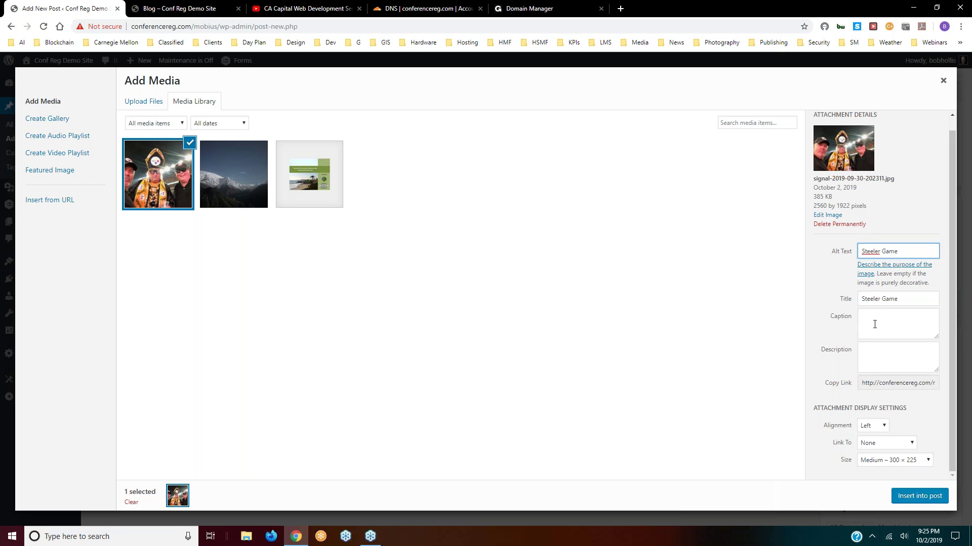
{"action": "left_click", "coordinate": [870, 350]}
- Paste 'Steeler Game' as the description and insert the photo left-aligned into Demo Post 1
{"action": "right_click", "coordinate": [865, 350]}
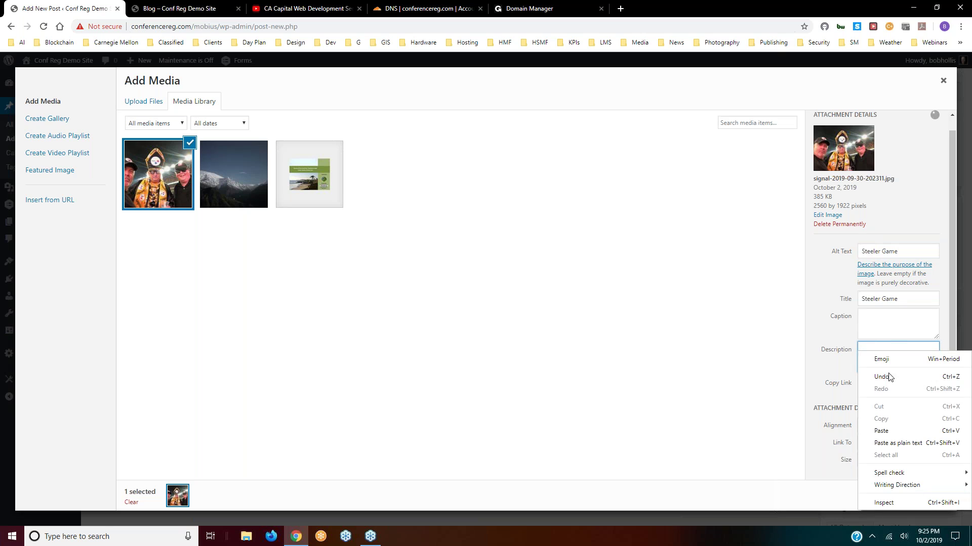
{"action": "left_click", "coordinate": [881, 431]}
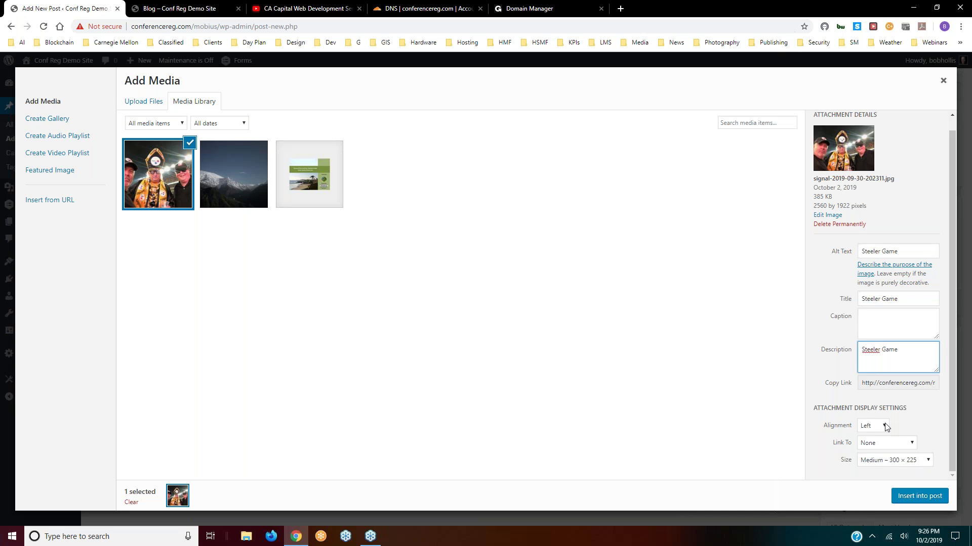
{"action": "left_click", "coordinate": [886, 427]}
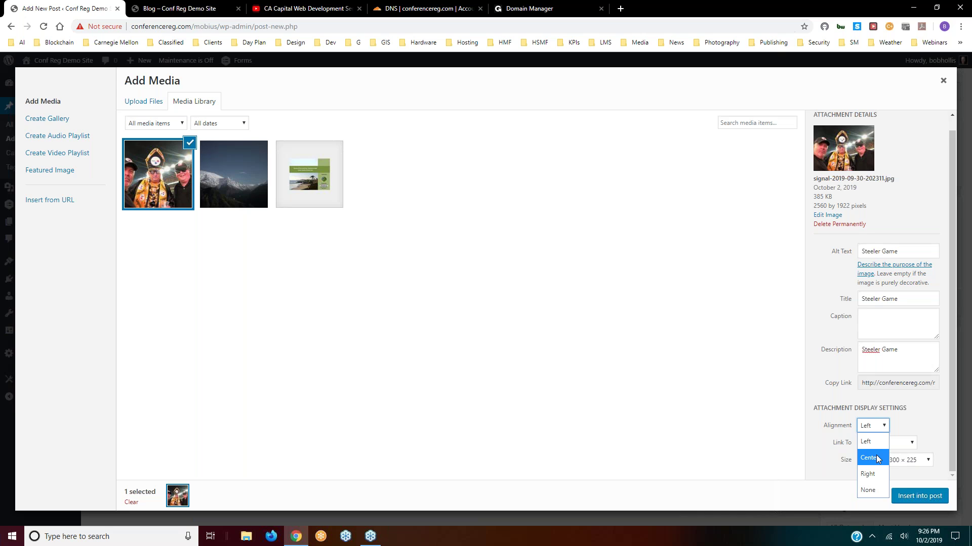
{"action": "left_click", "coordinate": [870, 427]}
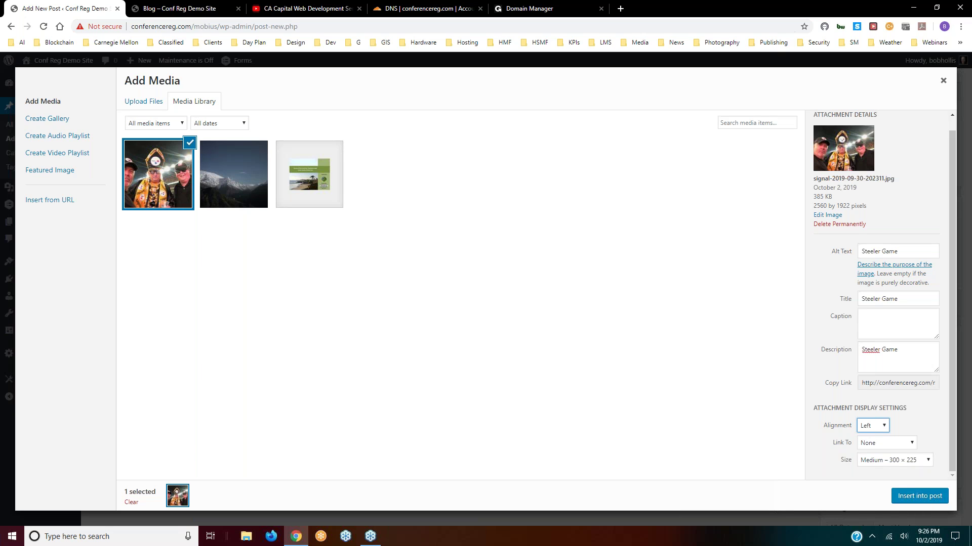
{"action": "left_click", "coordinate": [915, 497]}
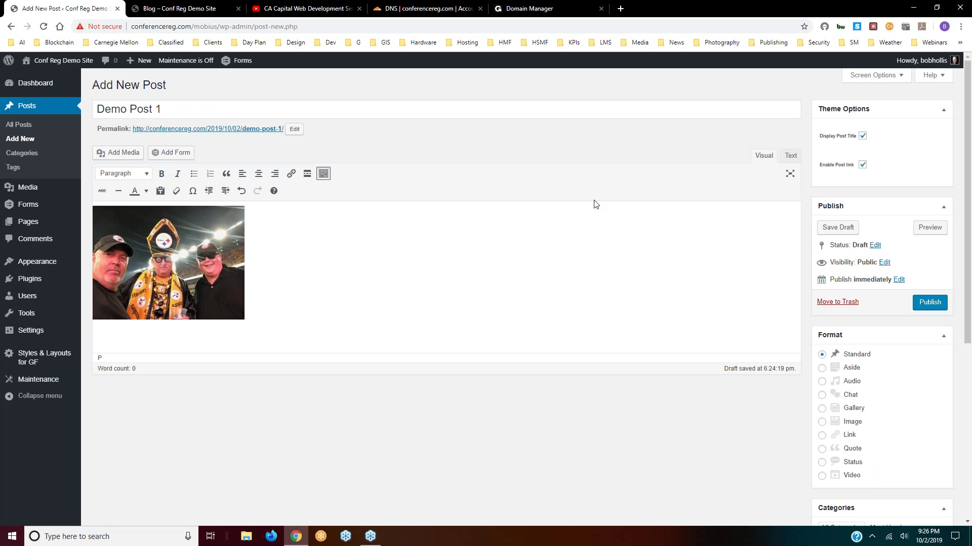
- Type test text lines (fghfgsfgh, gfhfghf, ghfg) beside the inserted photo
{"action": "left_click", "coordinate": [281, 237]}
{"action": "left_click", "coordinate": [282, 218]}
{"action": "type", "text": "fghfgsfgh"}
{"action": "key", "text": "Return"}
{"action": "type", "text": "gfhfghf"}
{"action": "key", "text": "Return"}
{"action": "type", "text": "ghf"}
{"action": "key", "text": "Return"}
{"action": "type", "text": "g"}
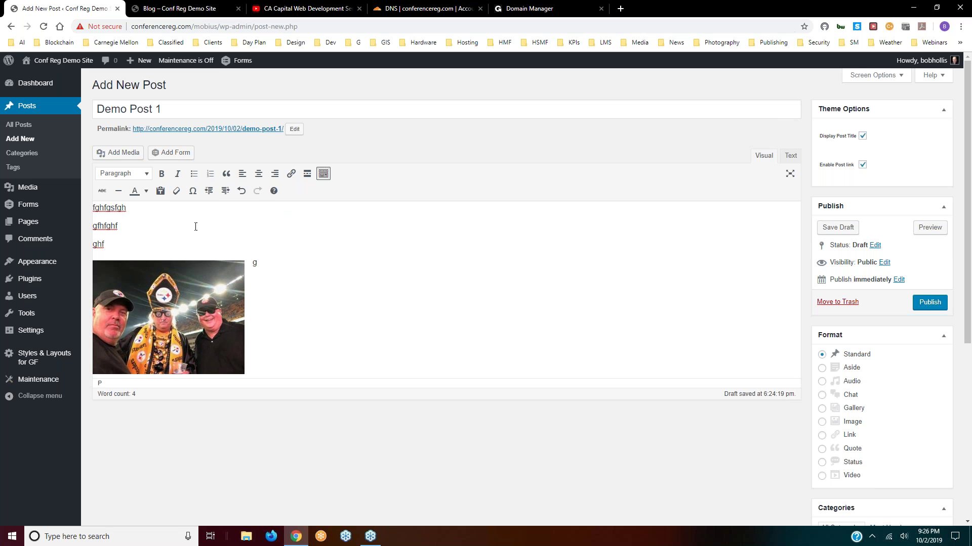
- Try repositioning the photo, then delete all the test text so only the photo remains
{"action": "left_click", "coordinate": [176, 273]}
{"action": "left_click_drag", "start_coordinate": [144, 276], "coordinate": [91, 239]}
{"action": "left_click_drag", "start_coordinate": [97, 273], "coordinate": [93, 213]}
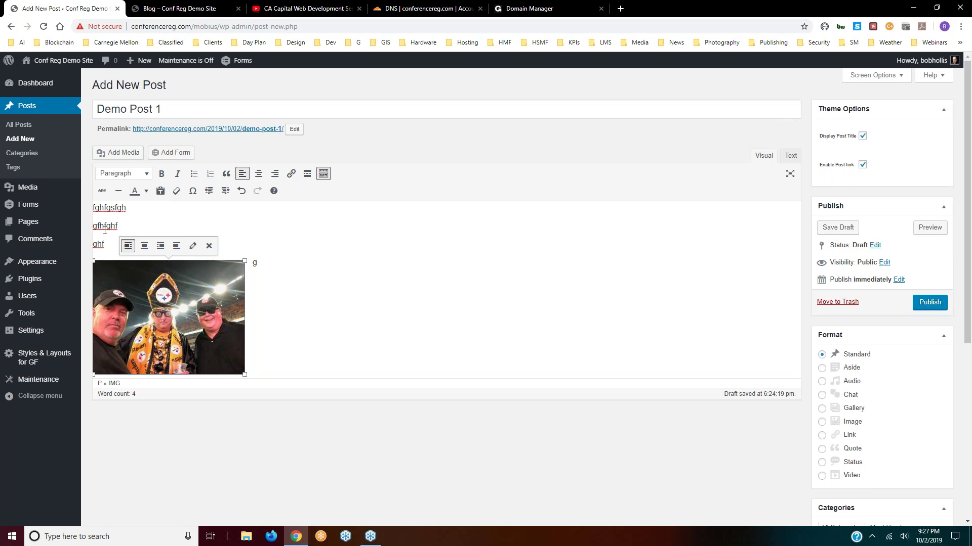
{"action": "left_click", "coordinate": [264, 263]}
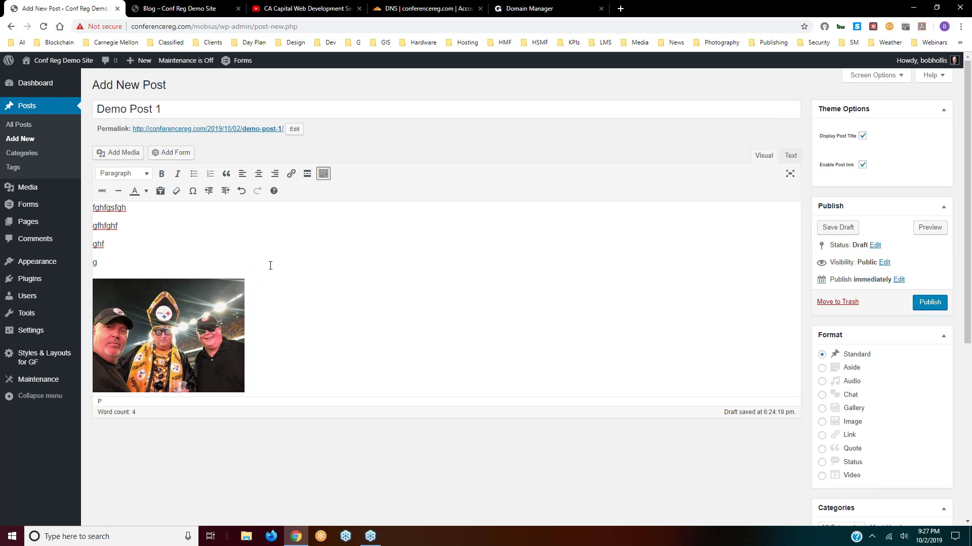
{"action": "key", "text": "BackSpace"}
{"action": "key", "text": "BackSpace"}
{"action": "key", "text": "BackSpace"}
{"action": "key", "text": "BackSpace"}
{"action": "key", "text": "BackSpace"}
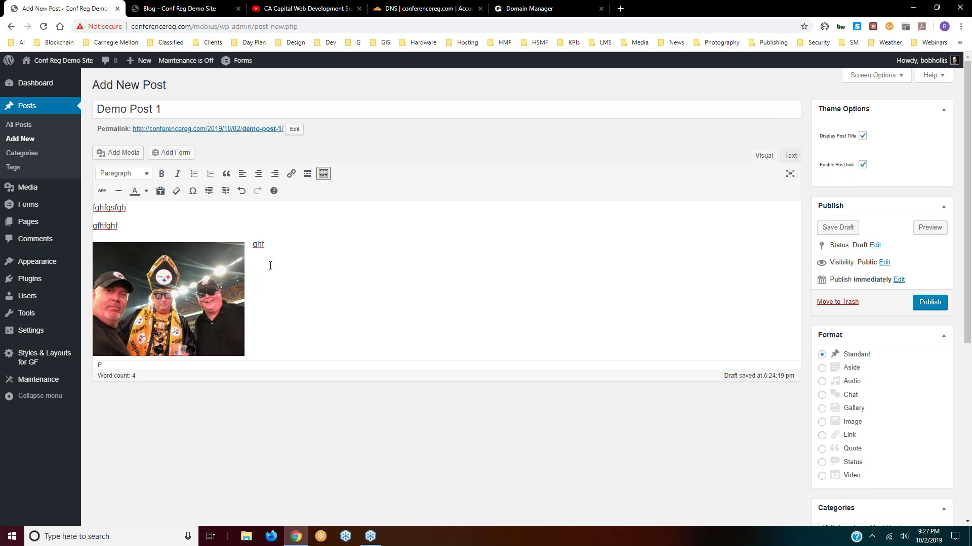
{"action": "key", "text": "BackSpace"}
{"action": "key", "text": "BackSpace"}
{"action": "key", "text": "BackSpace"}
{"action": "key", "text": "BackSpace"}
{"action": "key", "text": "BackSpace"}
{"action": "key", "text": "BackSpace"}
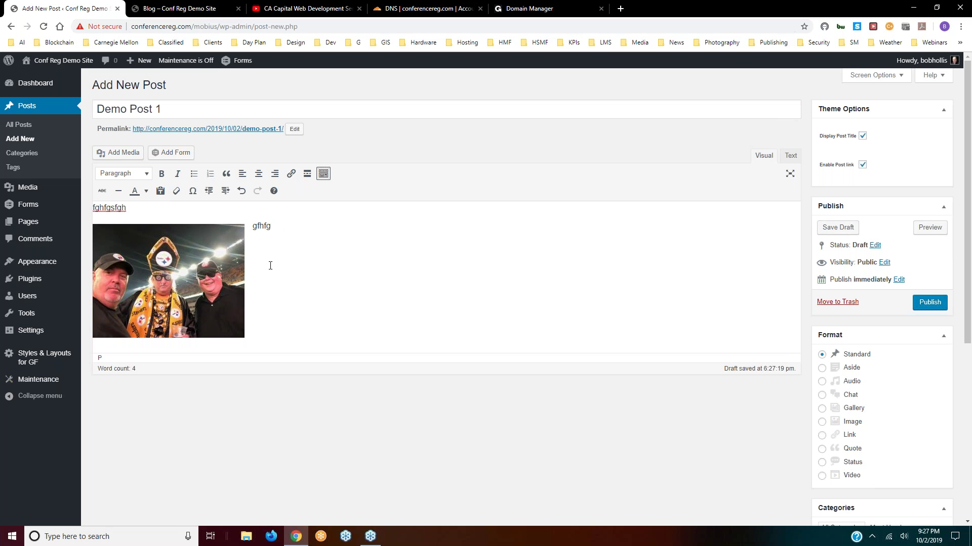
{"action": "key", "text": "BackSpace"}
{"action": "key", "text": "BackSpace"}
{"action": "key", "text": "BackSpace"}
{"action": "key", "text": "BackSpace"}
{"action": "key", "text": "BackSpace"}
{"action": "key", "text": "BackSpace"}
{"action": "key", "text": "BackSpace"}
{"action": "key", "text": "BackSpace"}
{"action": "key", "text": "BackSpace"}
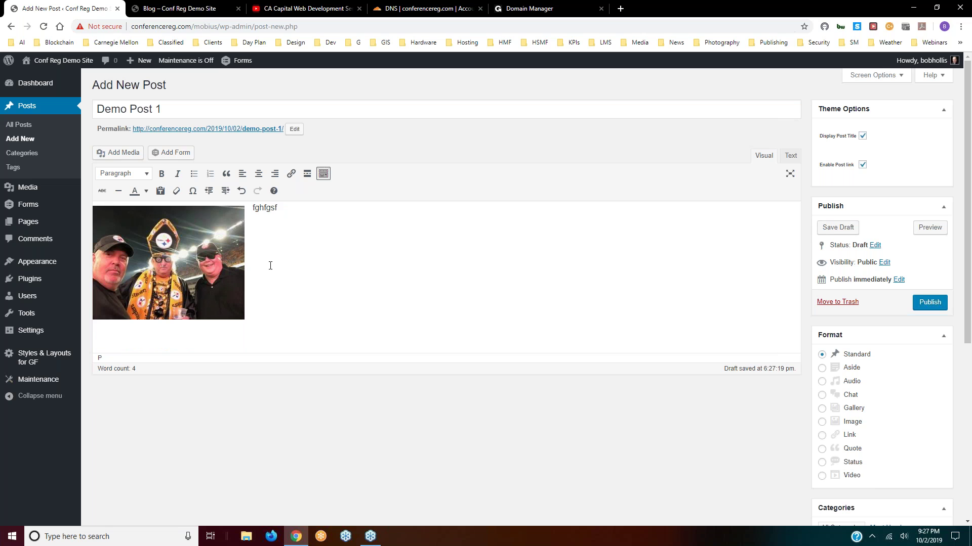
{"action": "key", "text": "BackSpace"}
{"action": "key", "text": "BackSpace"}
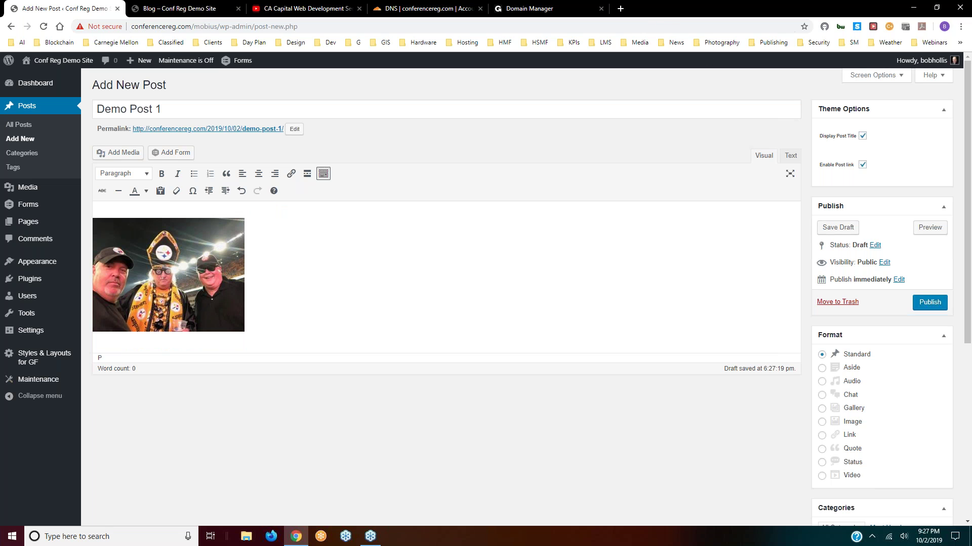
- Search 'lorem' in a new tab and open the lipsum.com Lorem Ipsum generator
{"action": "left_click", "coordinate": [621, 9]}
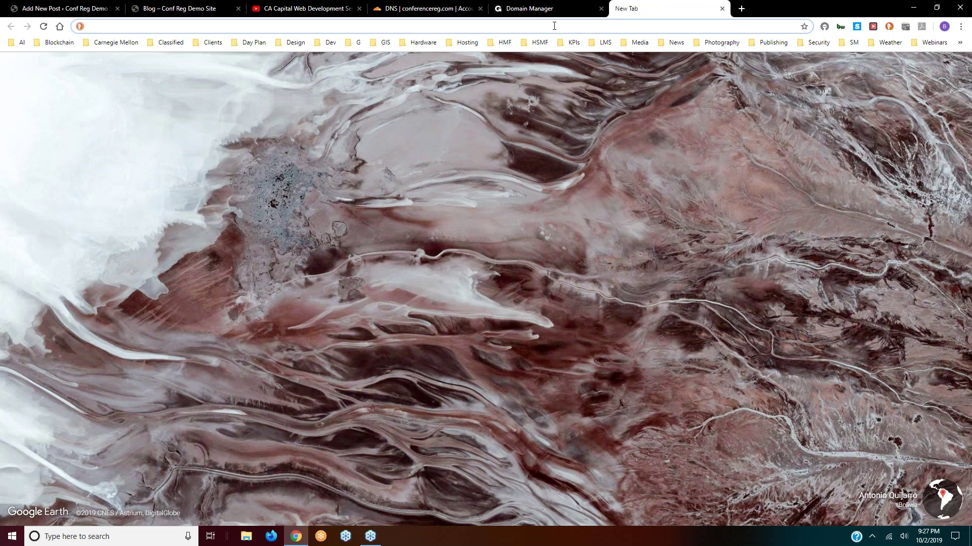
{"action": "type", "text": "lorem"}
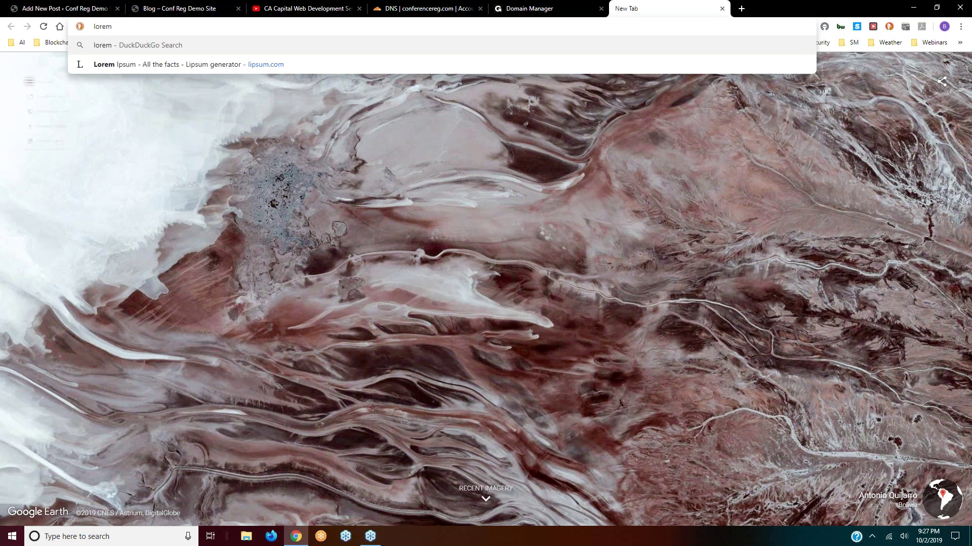
{"action": "left_click", "coordinate": [120, 66]}
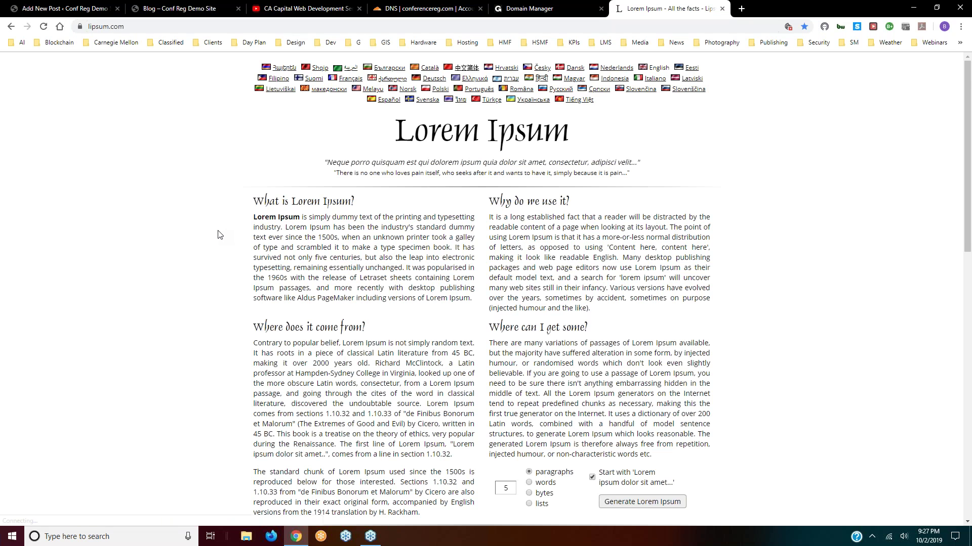
{"action": "scroll", "coordinate": [219, 234], "scroll_direction": "down", "scroll_amount": 2}
{"action": "scroll", "coordinate": [219, 234], "scroll_direction": "down", "scroll_amount": 9}
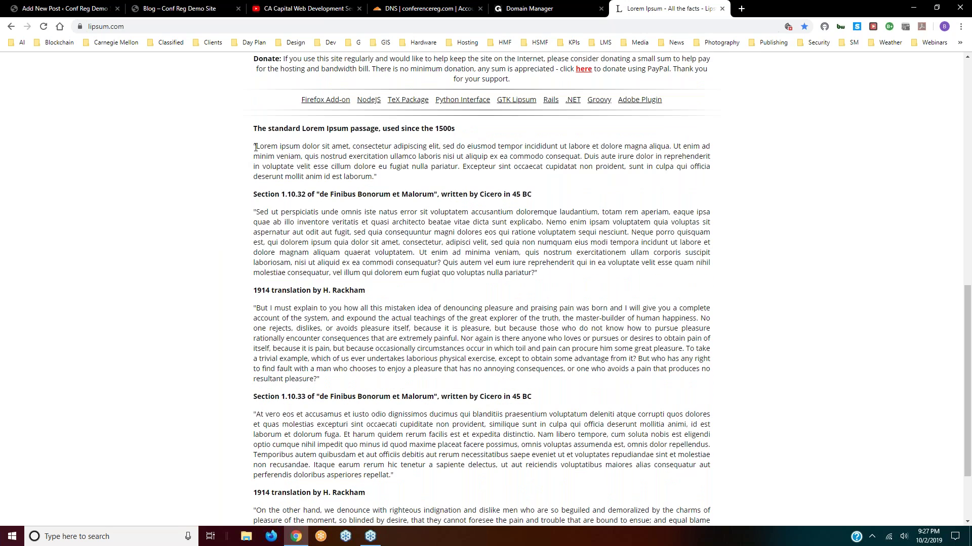
- Copy the opening of the standard Lorem Ipsum passage, then return to the Blog tab
{"action": "left_click_drag", "start_coordinate": [255, 146], "coordinate": [400, 179]}
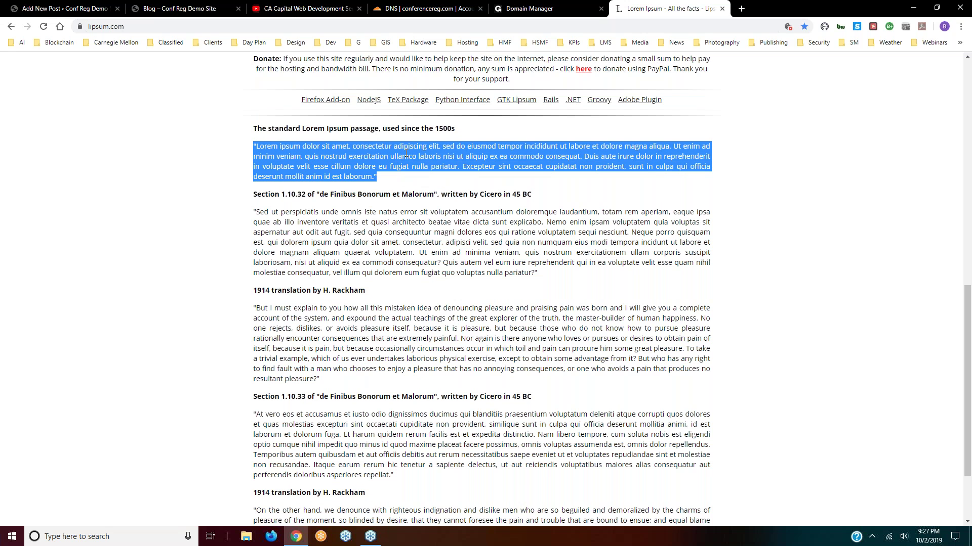
{"action": "right_click", "coordinate": [406, 154]}
{"action": "left_click", "coordinate": [416, 163]}
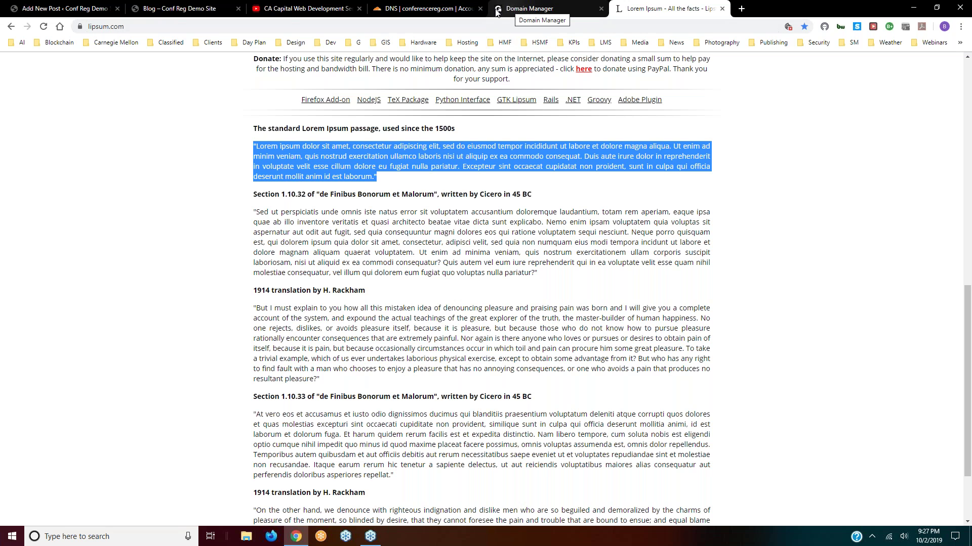
{"action": "left_click", "coordinate": [167, 12]}
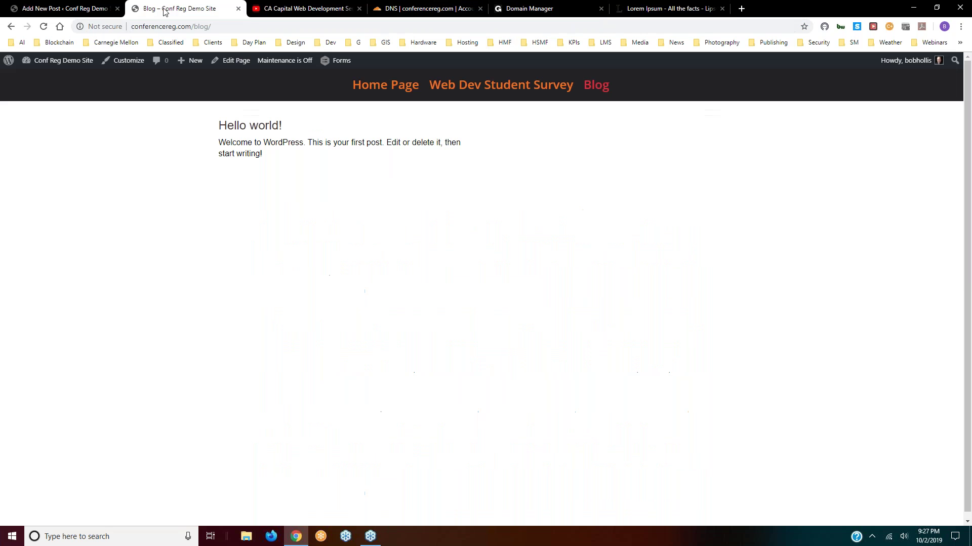
- Paste the copied Lorem Ipsum passage into Demo Post 1 and try repositioning the photo
{"action": "left_click", "coordinate": [54, 10]}
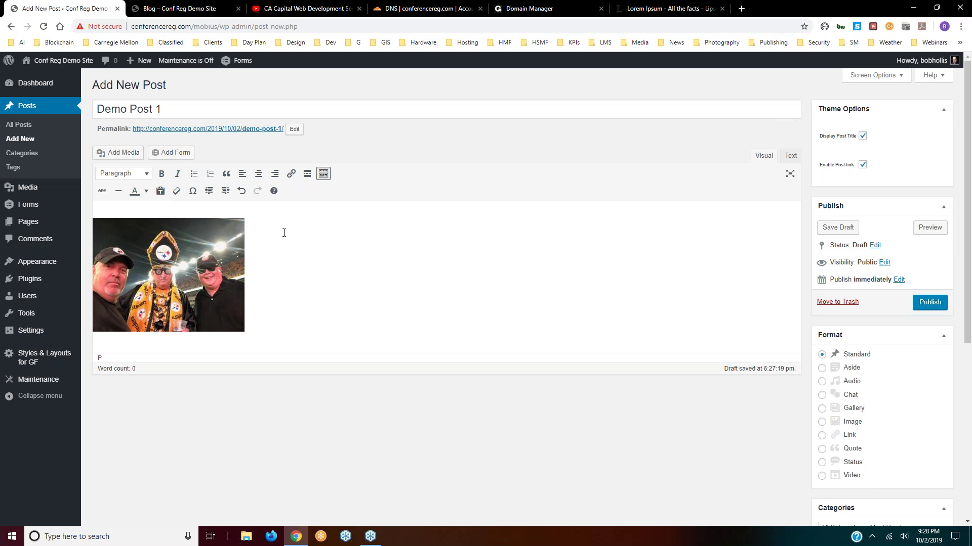
{"action": "key", "text": "ctrl+v"}
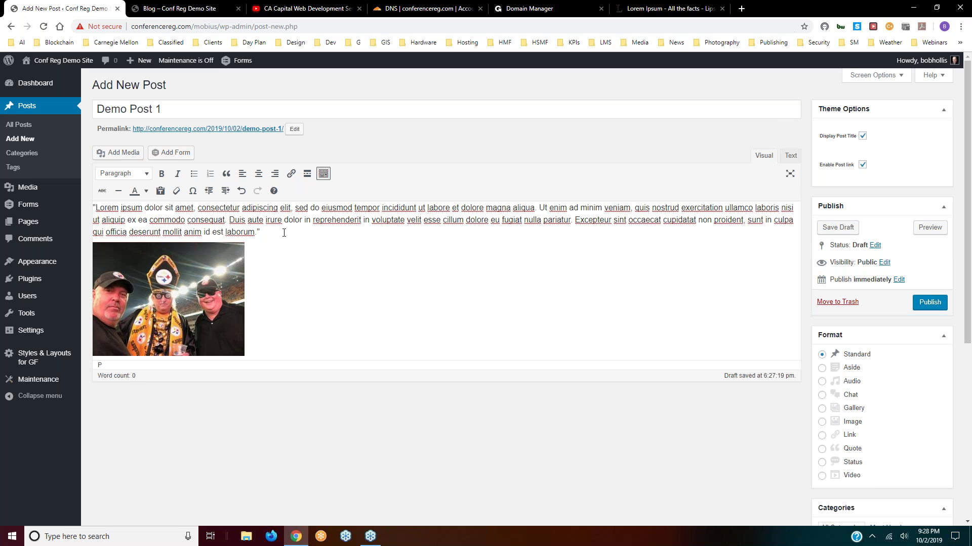
{"action": "left_click", "coordinate": [128, 287]}
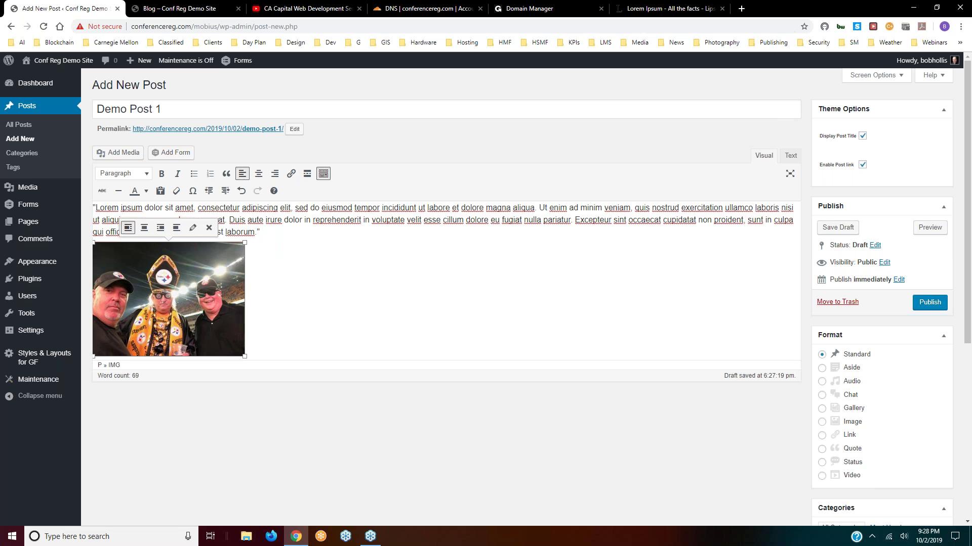
{"action": "left_click_drag", "start_coordinate": [128, 287], "coordinate": [97, 221]}
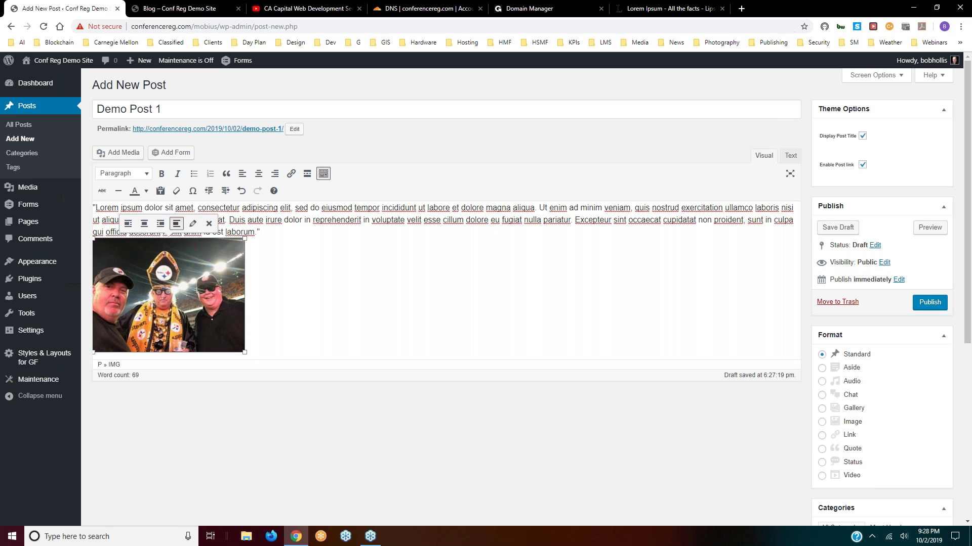
{"action": "left_click", "coordinate": [130, 225]}
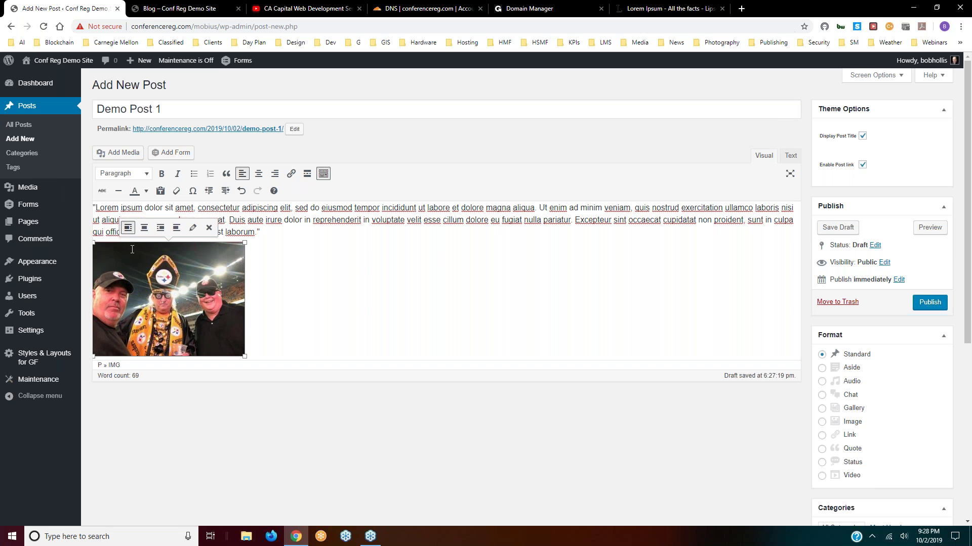
{"action": "left_click_drag", "start_coordinate": [142, 280], "coordinate": [113, 215]}
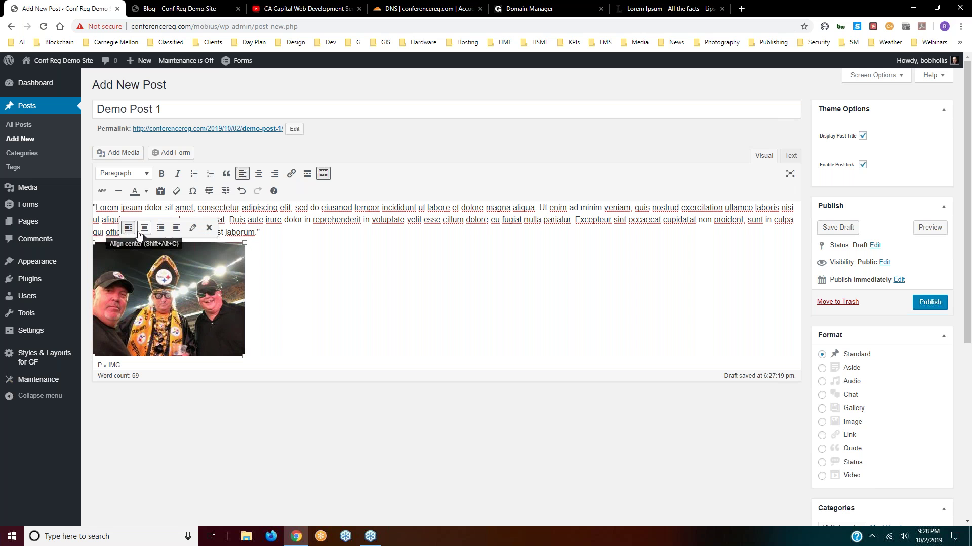
- Insert a blank line above the paragraph and set the Steeler Game photo to left alignment
{"action": "left_click", "coordinate": [94, 206]}
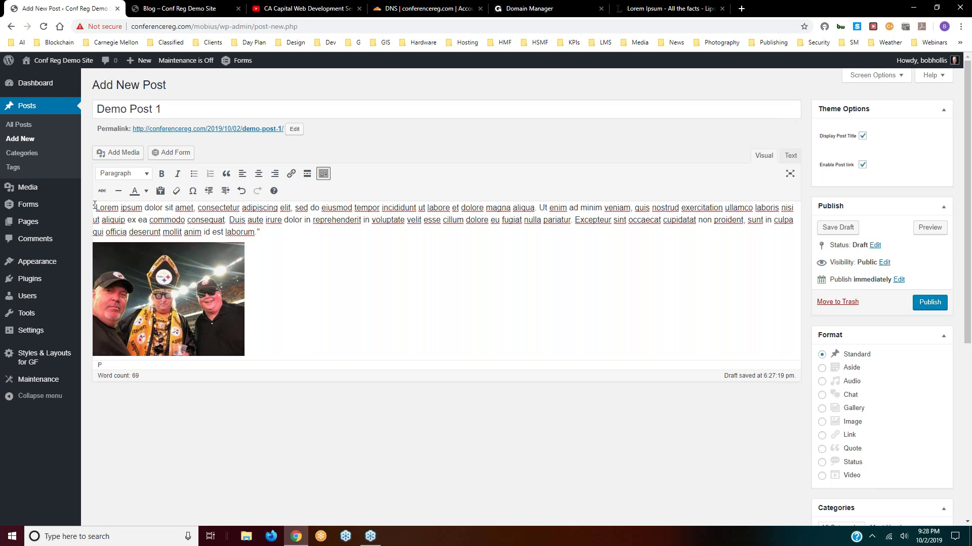
{"action": "key", "text": "Return"}
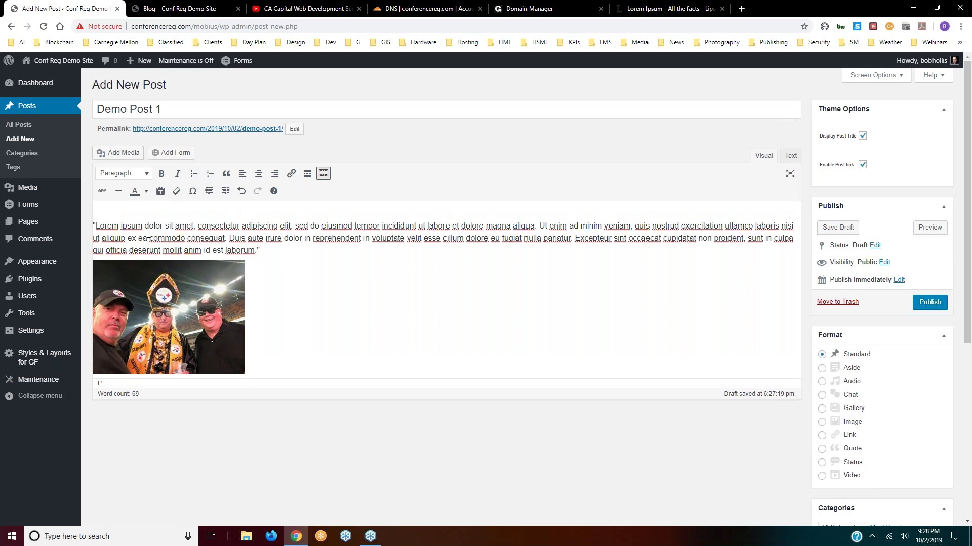
{"action": "left_click", "coordinate": [167, 298]}
{"action": "left_click_drag", "start_coordinate": [167, 298], "coordinate": [121, 249]}
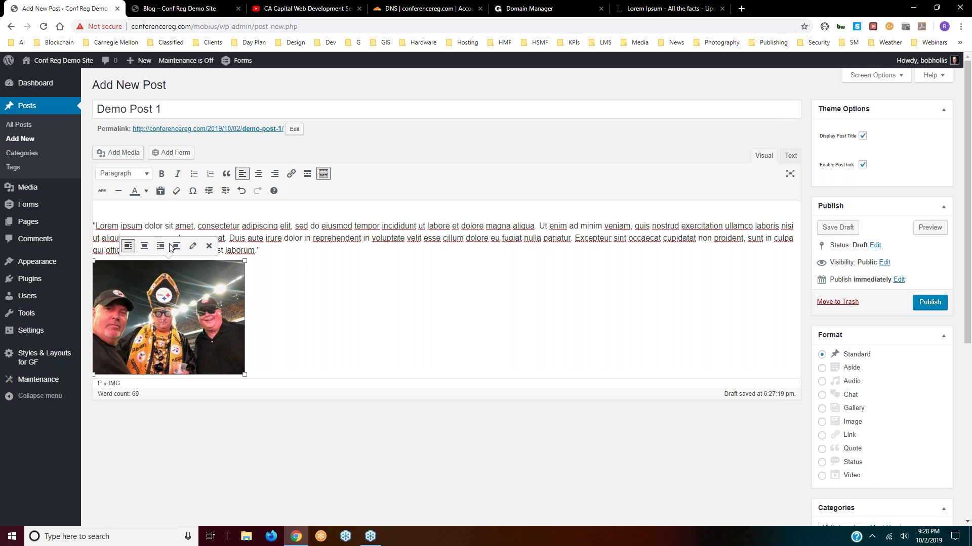
{"action": "left_click", "coordinate": [128, 247]}
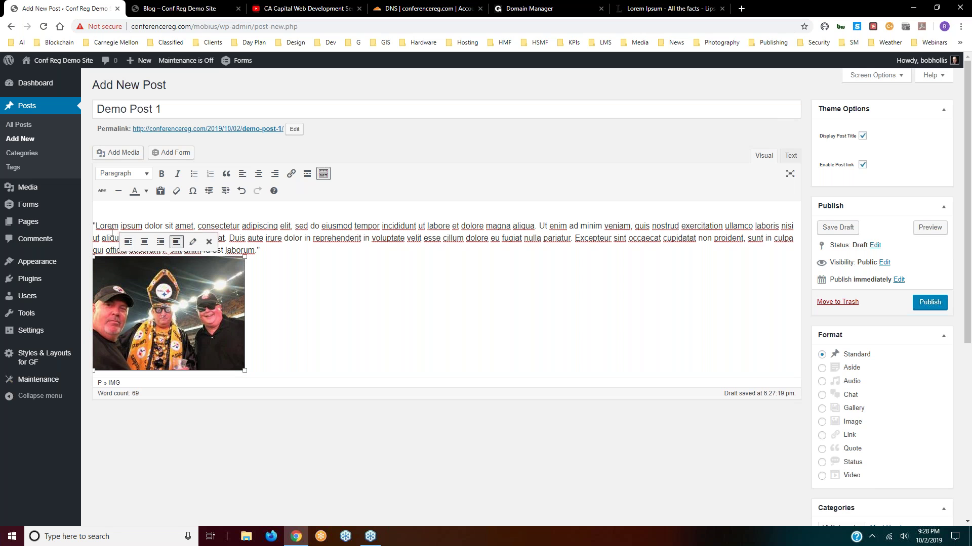
{"action": "left_click_drag", "start_coordinate": [135, 286], "coordinate": [127, 253]}
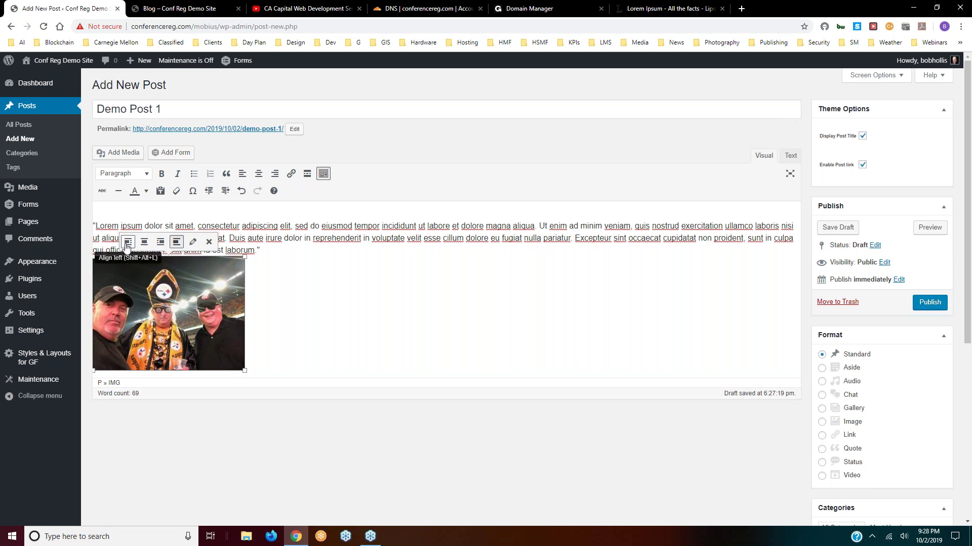
{"action": "left_click", "coordinate": [127, 245]}
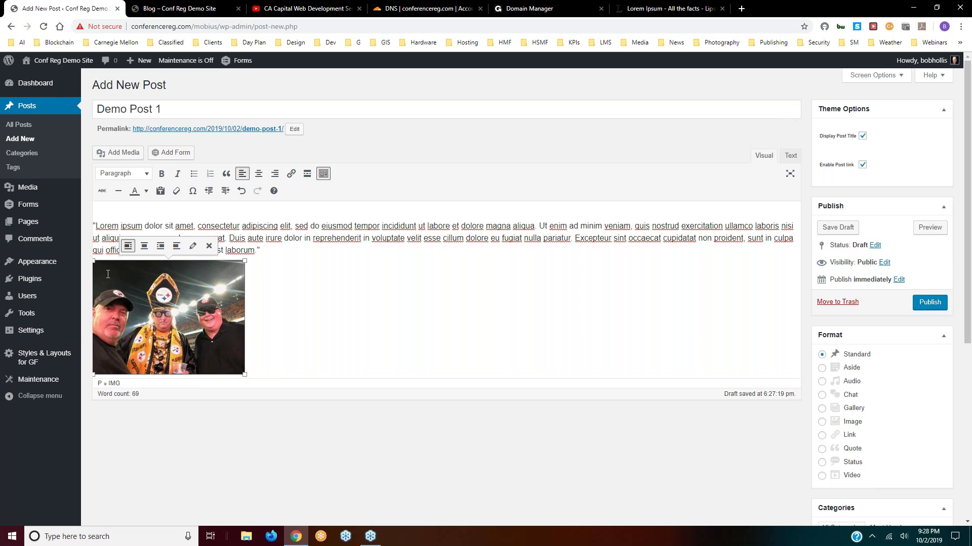
{"action": "scroll", "coordinate": [272, 303], "scroll_direction": "down", "scroll_amount": 2}
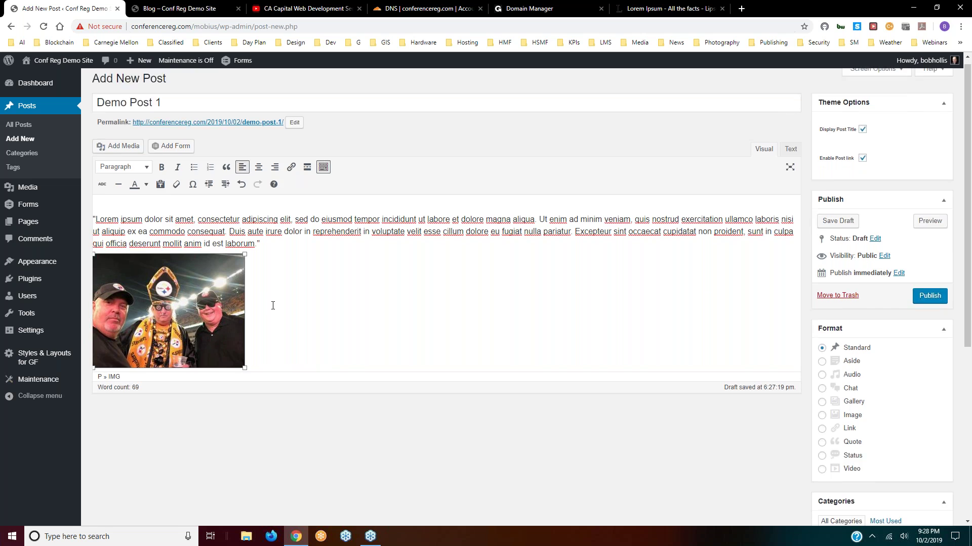
{"action": "scroll", "coordinate": [301, 260], "scroll_direction": "up", "scroll_amount": 2}
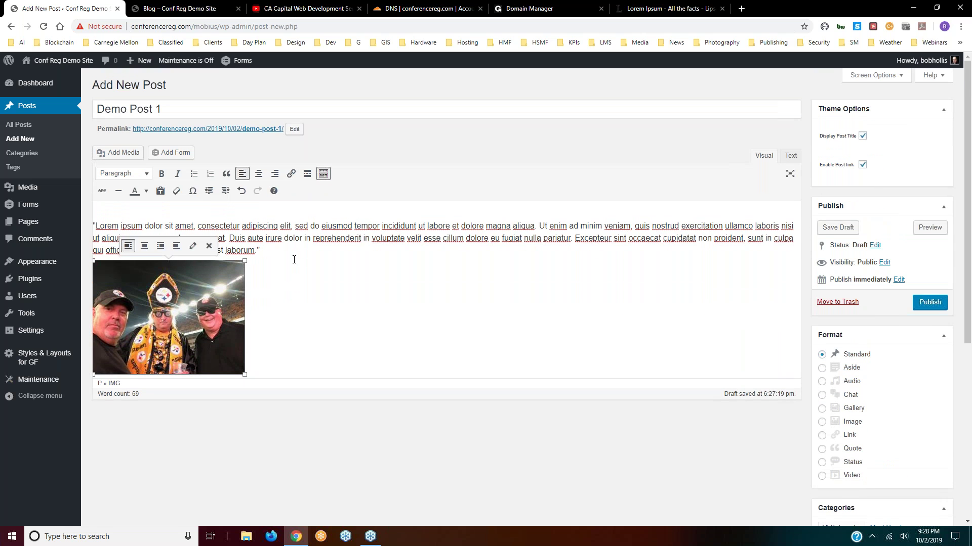
{"action": "left_click", "coordinate": [250, 279]}
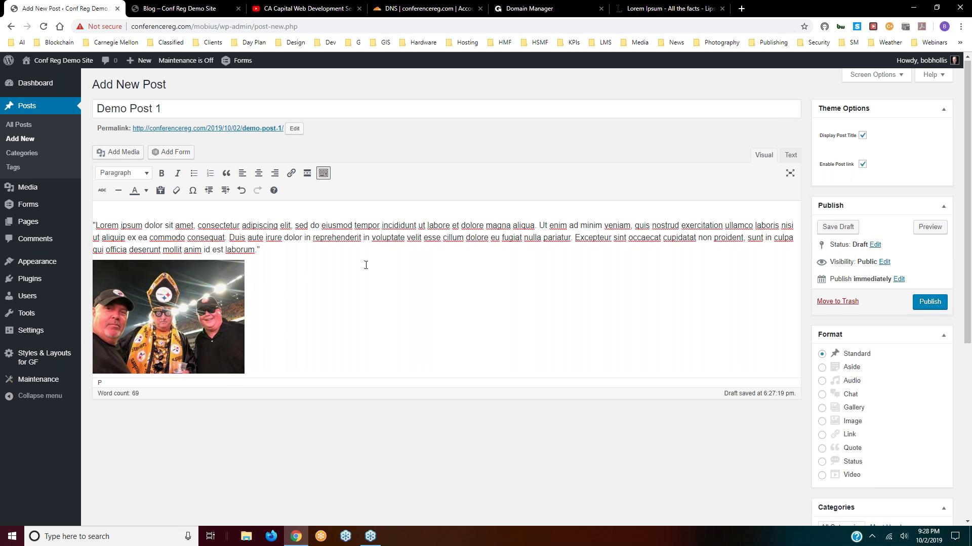
{"action": "scroll", "coordinate": [364, 265], "scroll_direction": "down", "scroll_amount": 2}
{"action": "scroll", "coordinate": [386, 217], "scroll_direction": "up", "scroll_amount": 1}
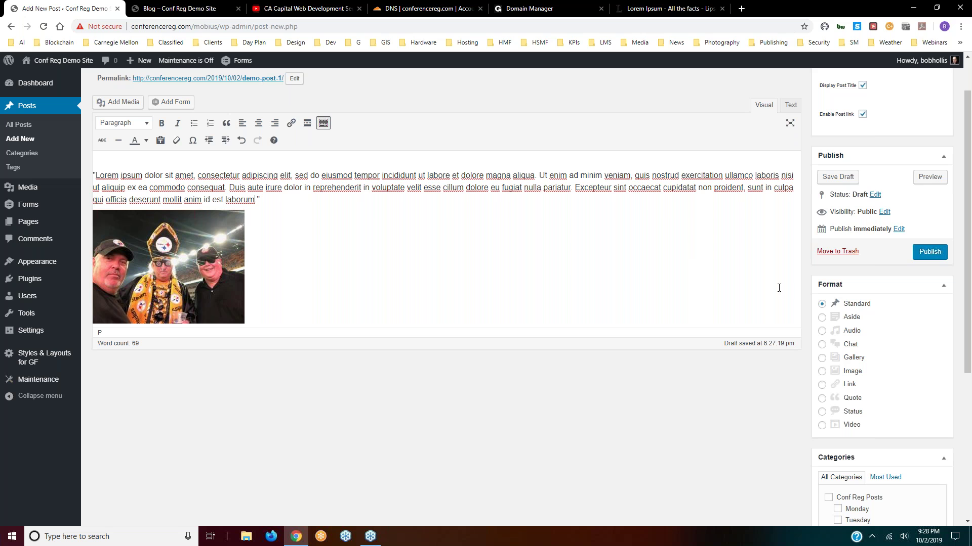
- Tick the Conf Reg Posts category, publish Demo Post 1, and switch to the Blog tab
{"action": "scroll", "coordinate": [908, 306], "scroll_direction": "down", "scroll_amount": 3}
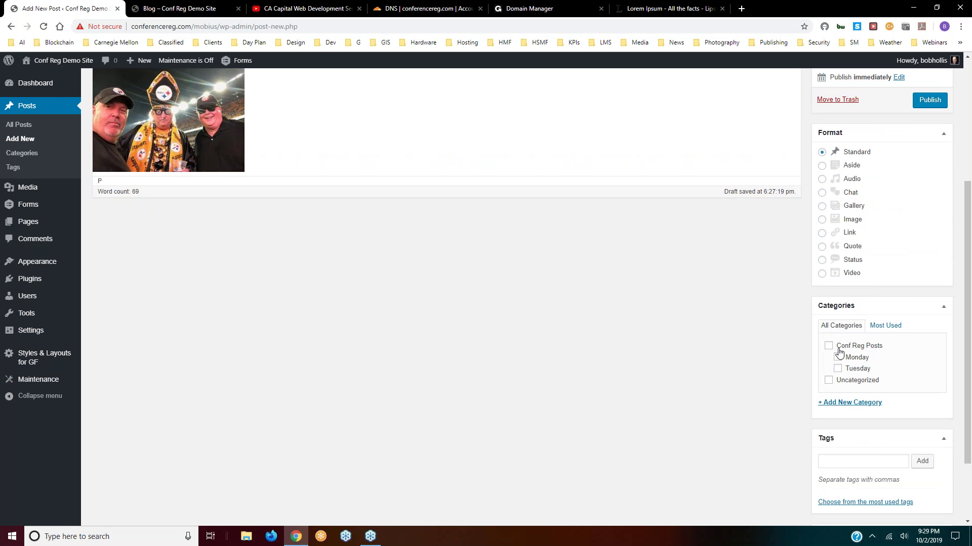
{"action": "left_click", "coordinate": [829, 347]}
{"action": "left_click", "coordinate": [932, 104]}
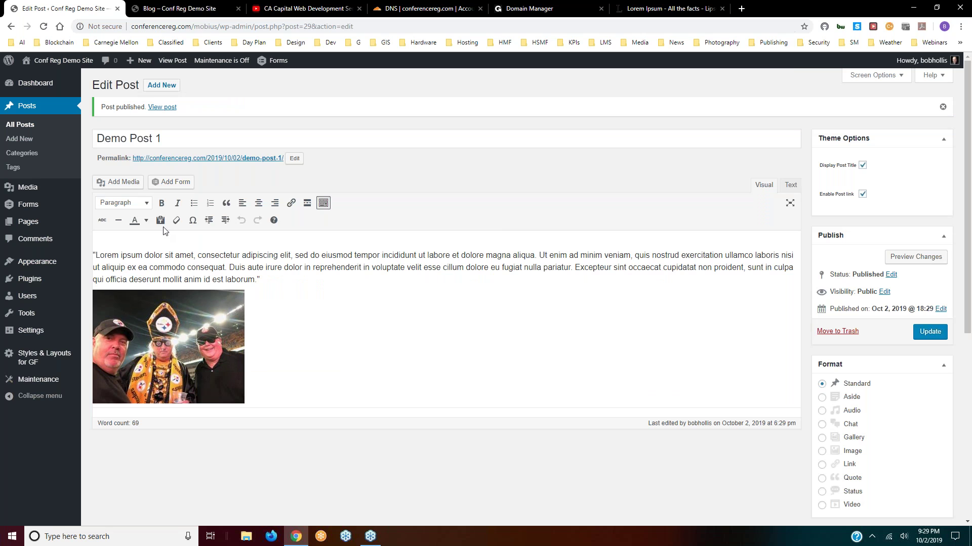
{"action": "left_click", "coordinate": [179, 11]}
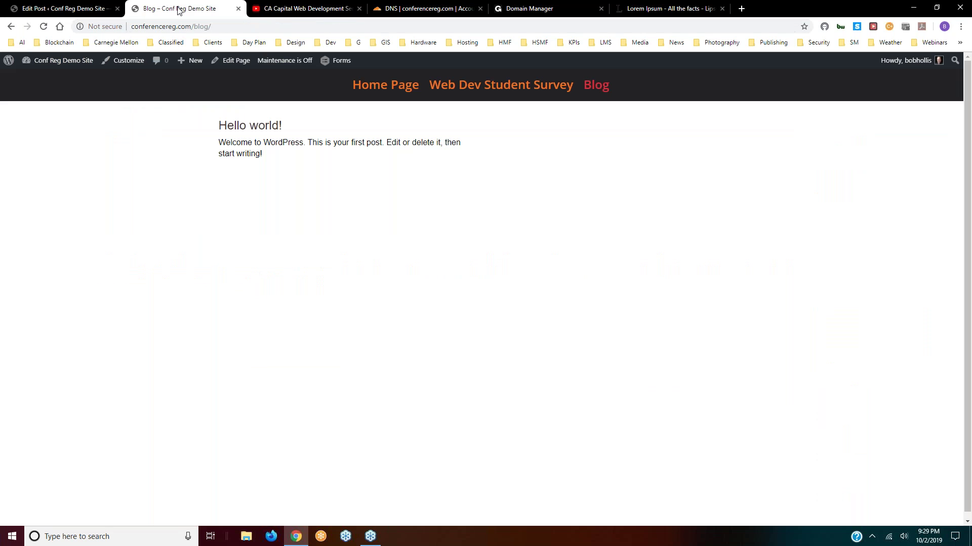
- Reload the Blog page to show Demo Post 1 with its Lorem Ipsum passage and photo
{"action": "left_click", "coordinate": [43, 26]}
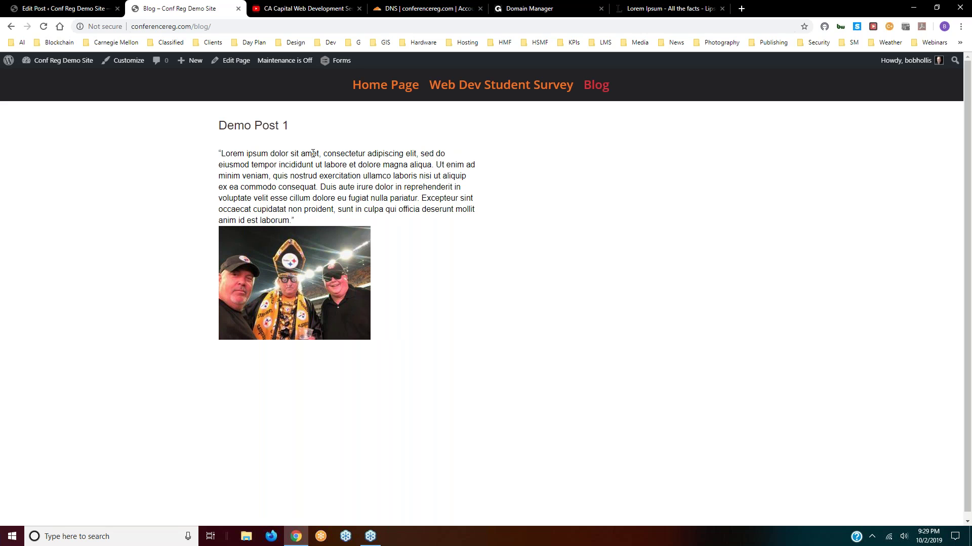
{"action": "scroll", "coordinate": [291, 259], "scroll_direction": "down", "scroll_amount": 1}
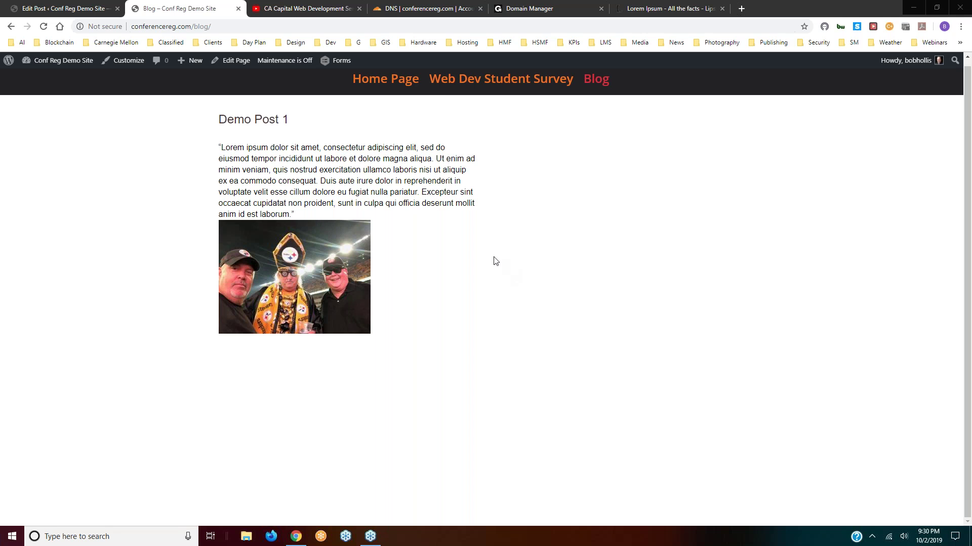
- Return to the Demo Post 1 editor and go to the Media Library
{"action": "left_click", "coordinate": [56, 13]}
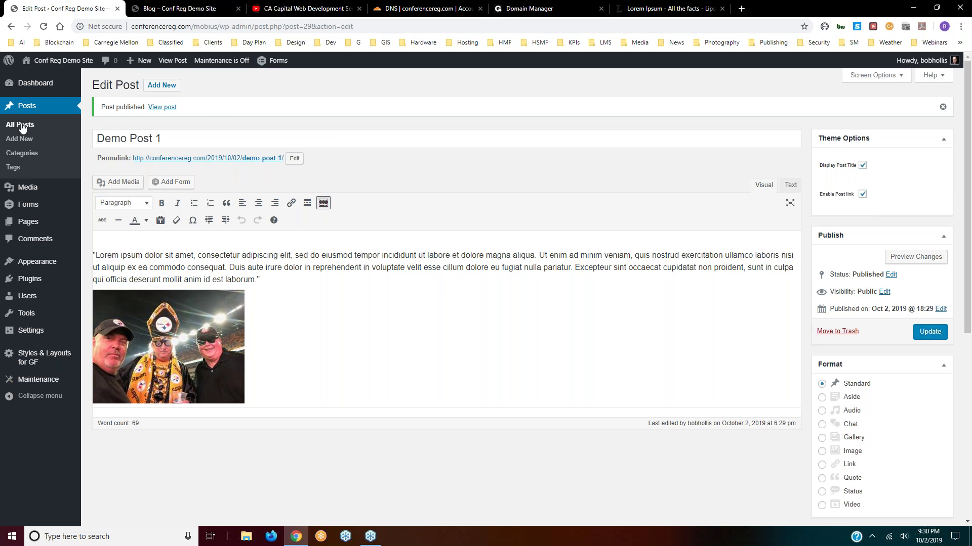
{"action": "mouse_move", "coordinate": [27, 189]}
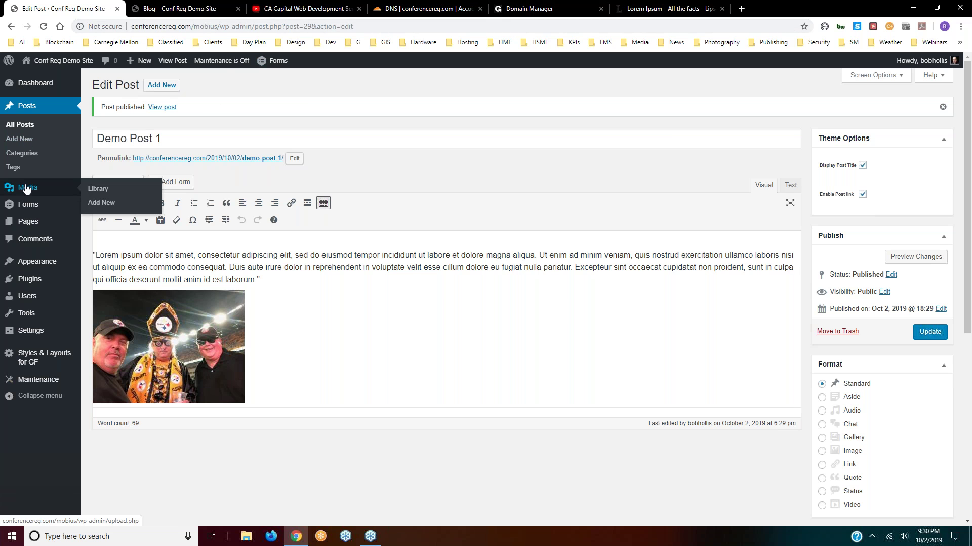
{"action": "left_click", "coordinate": [27, 188]}
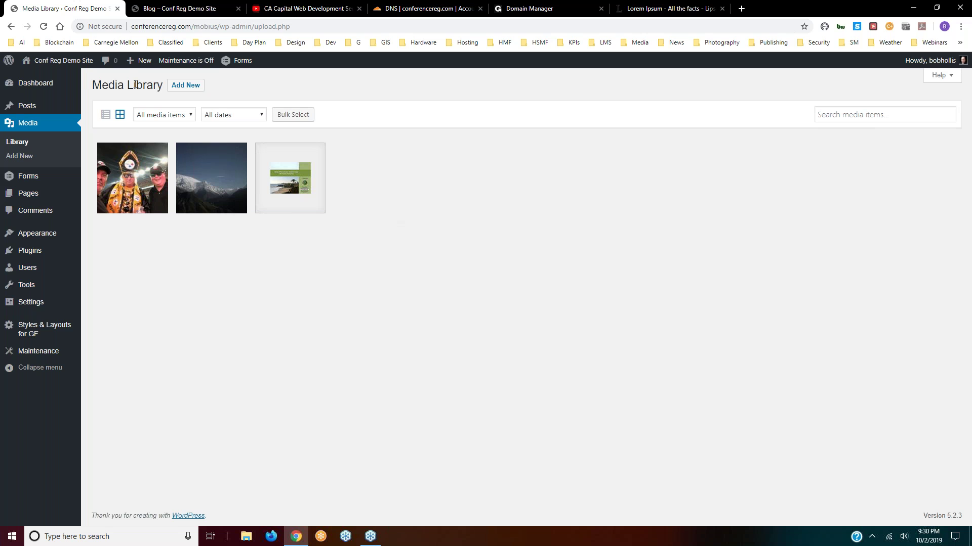
{"action": "left_click", "coordinate": [106, 115]}
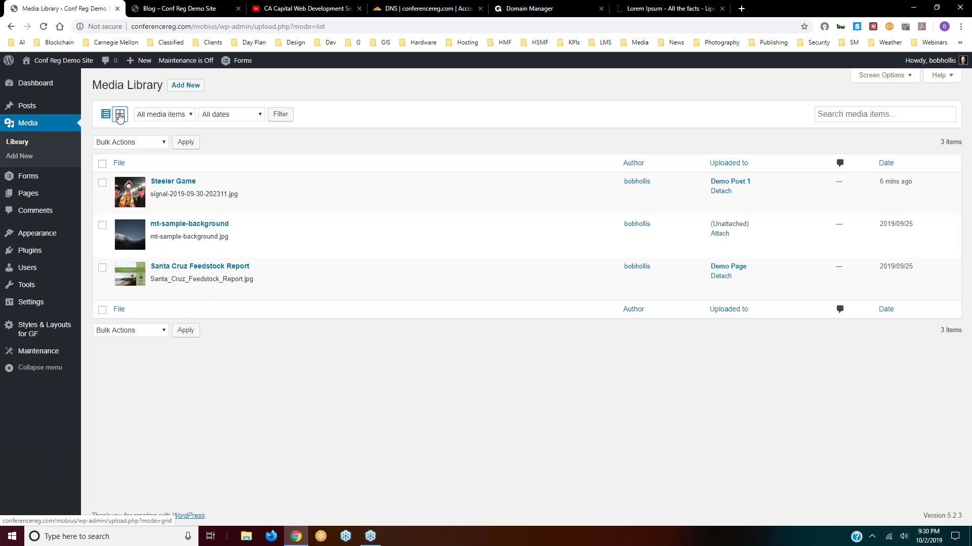
{"action": "left_click", "coordinate": [120, 115]}
{"action": "left_click", "coordinate": [236, 117]}
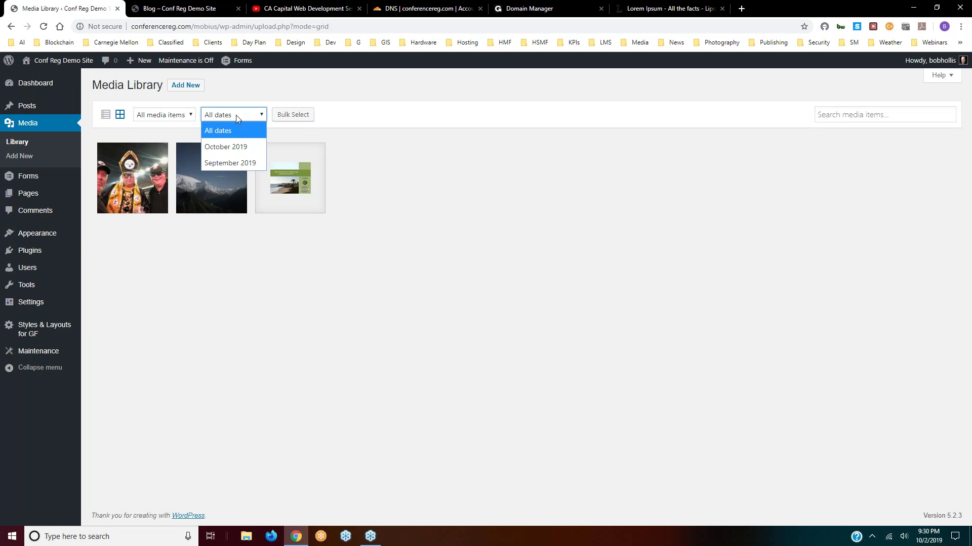
{"action": "left_click", "coordinate": [165, 115]}
{"action": "left_click", "coordinate": [165, 115]}
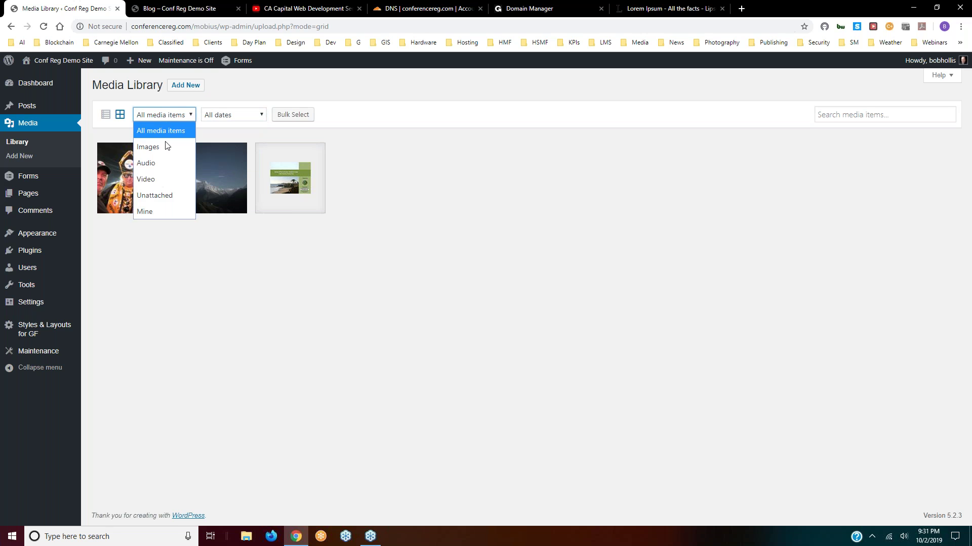
{"action": "left_click", "coordinate": [158, 116]}
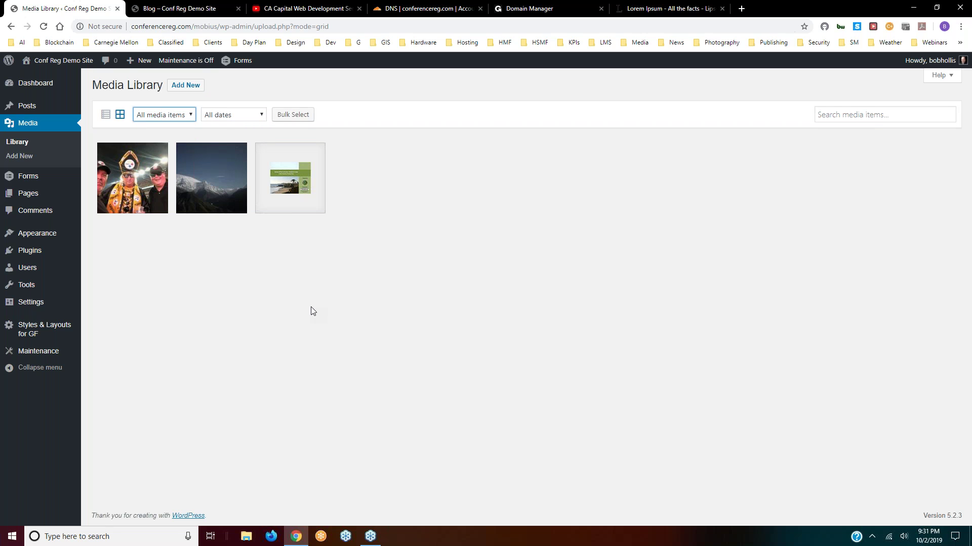
{"action": "mouse_move", "coordinate": [26, 175]}
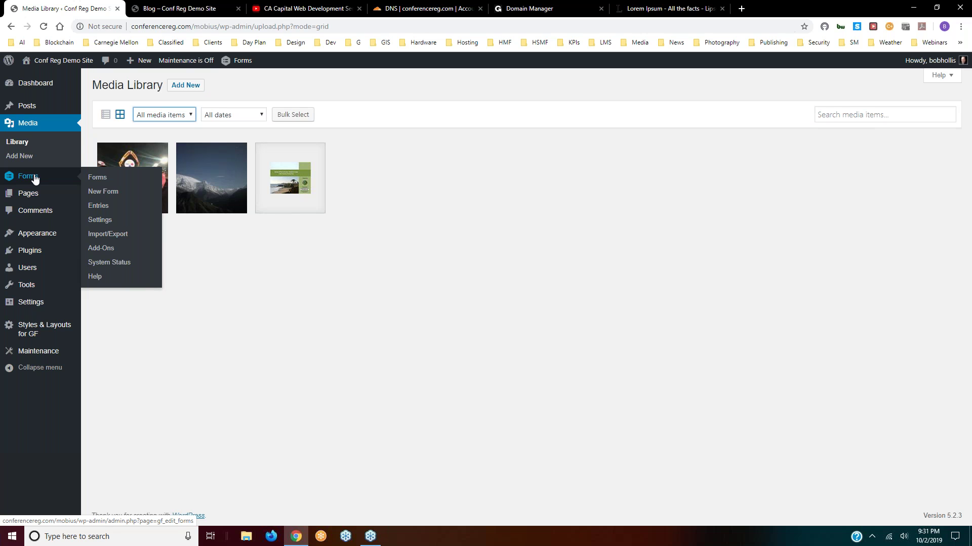
- Create a new Gravity Forms form titled 'Demo'
{"action": "left_click", "coordinate": [98, 195]}
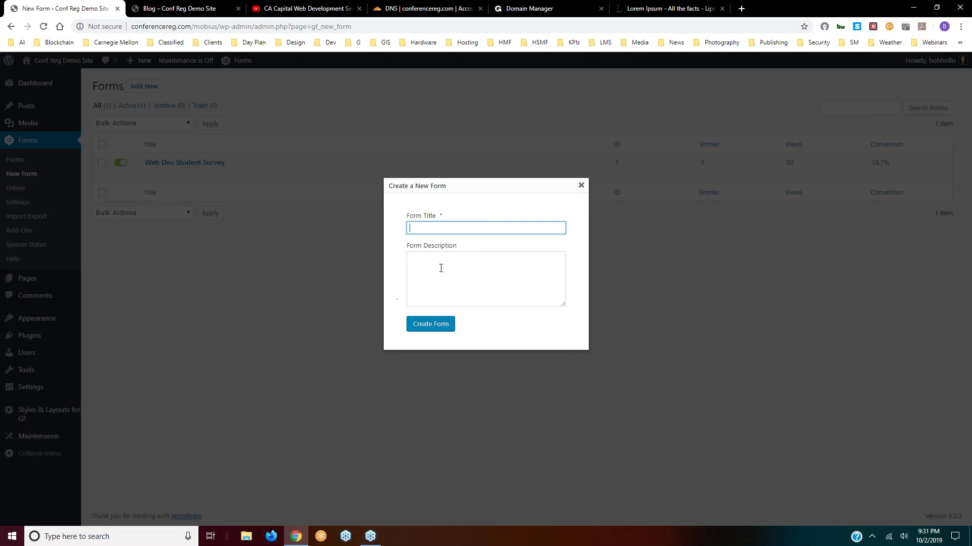
{"action": "left_click", "coordinate": [445, 228]}
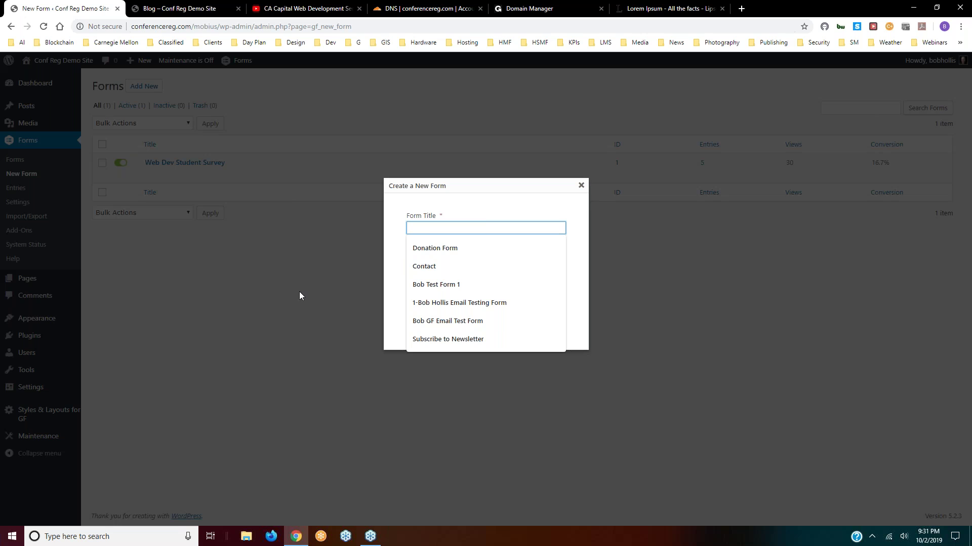
{"action": "type", "text": "Test"}
{"action": "key", "text": "Return"}
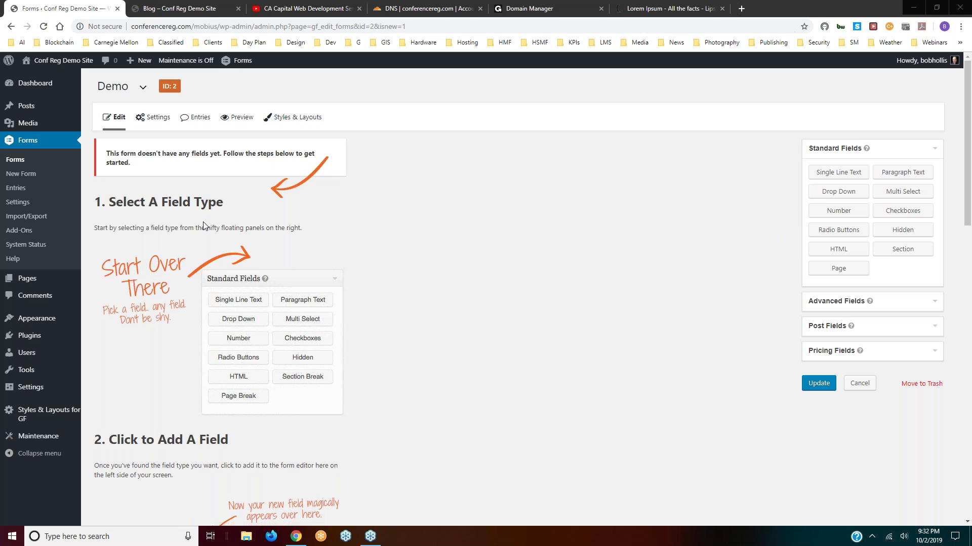
{"action": "scroll", "coordinate": [202, 226], "scroll_direction": "down", "scroll_amount": 3}
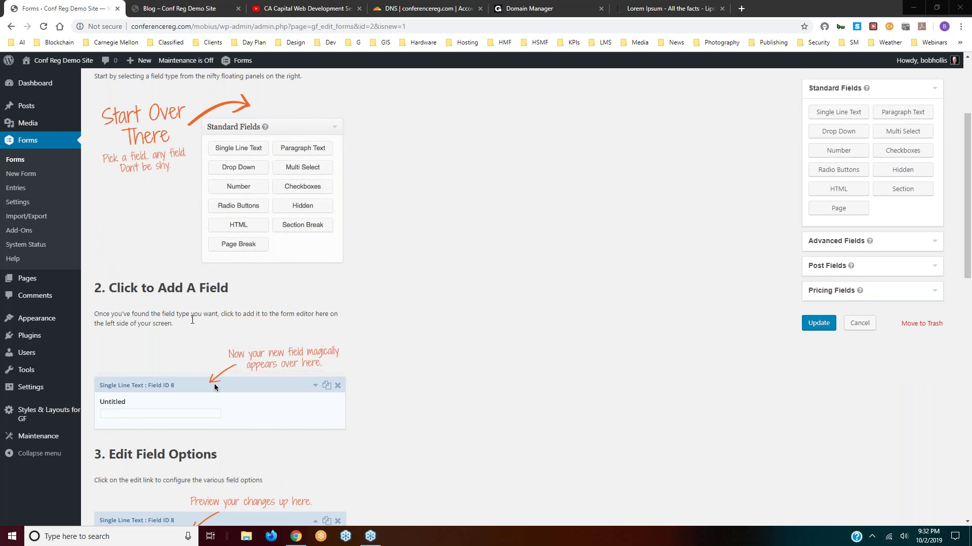
{"action": "scroll", "coordinate": [192, 320], "scroll_direction": "down", "scroll_amount": 3}
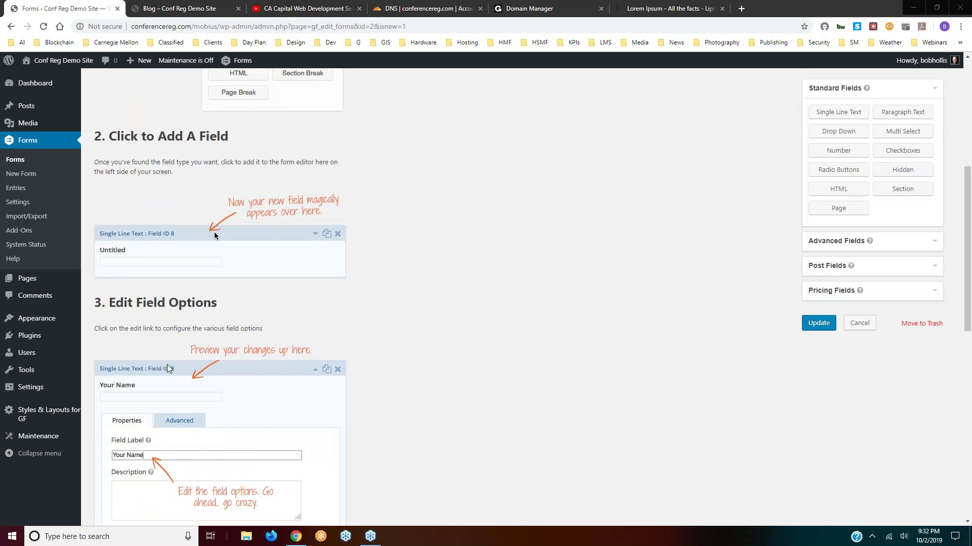
{"action": "scroll", "coordinate": [221, 405], "scroll_direction": "down", "scroll_amount": 9}
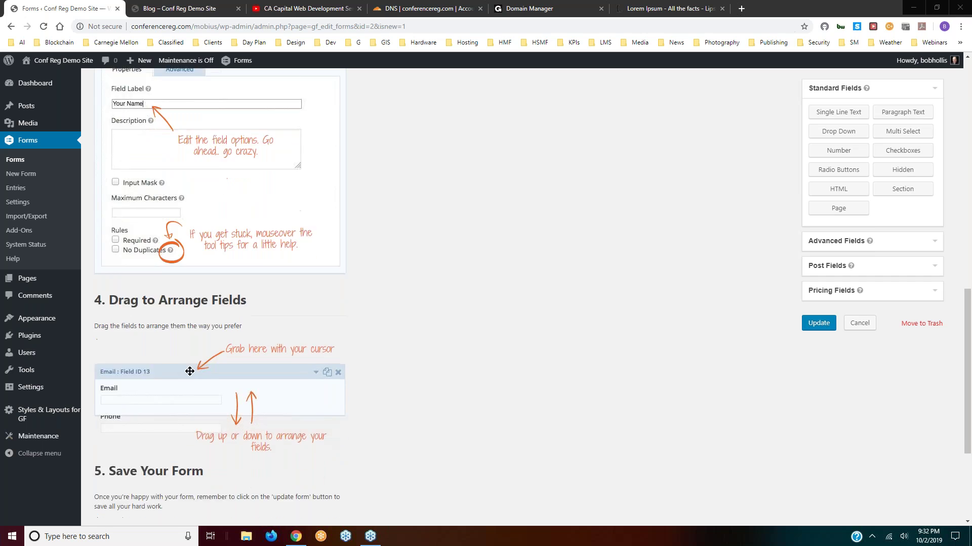
{"action": "scroll", "coordinate": [196, 313], "scroll_direction": "down", "scroll_amount": 2}
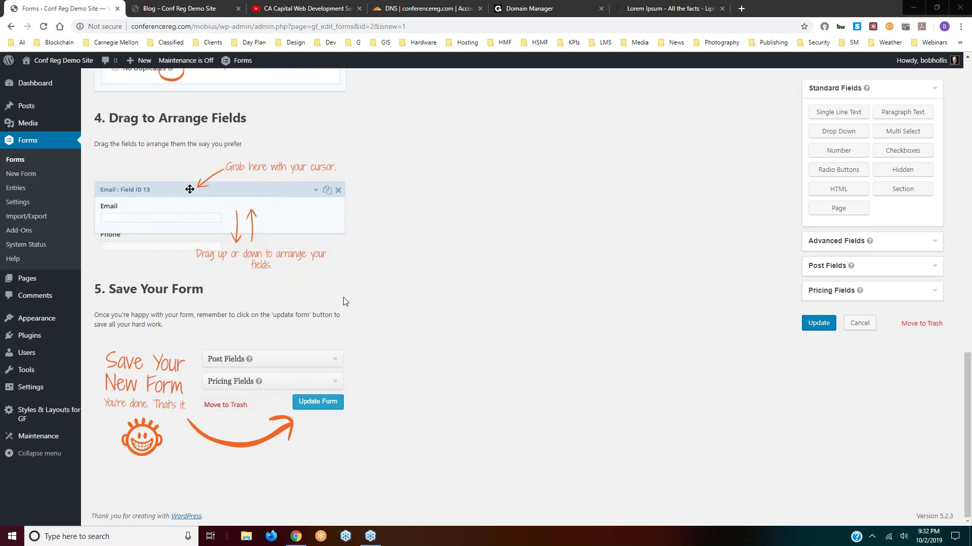
{"action": "scroll", "coordinate": [343, 296], "scroll_direction": "up", "scroll_amount": 15}
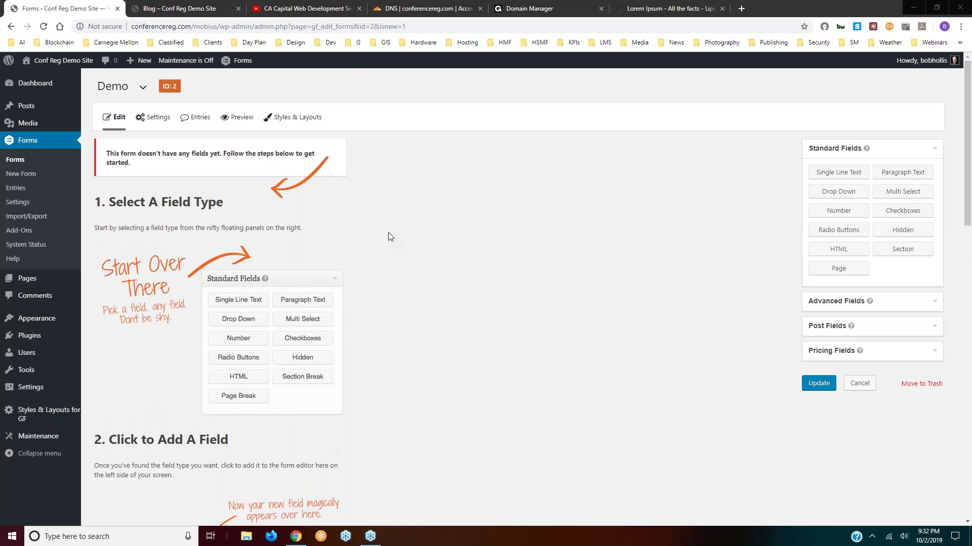
{"action": "left_click", "coordinate": [937, 306]}
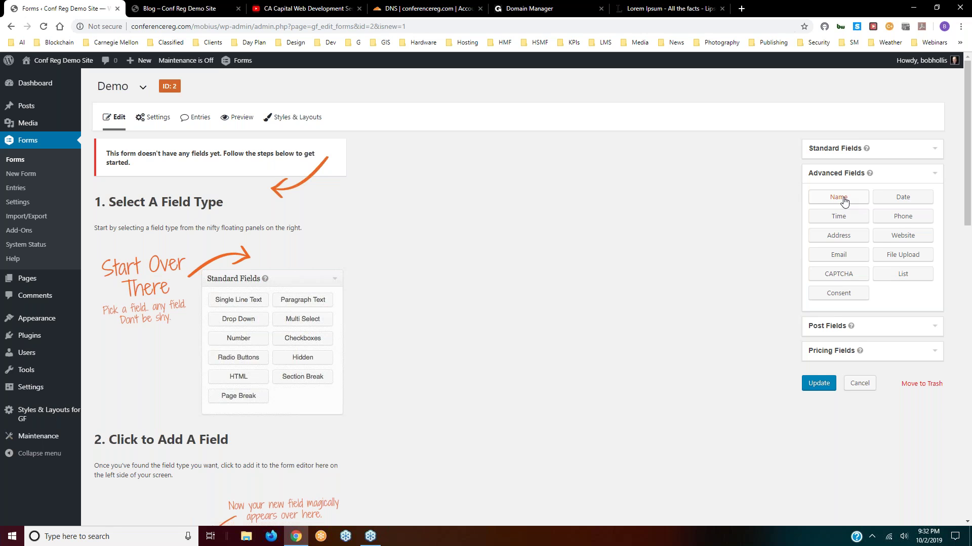
- Add a Name field, mark it required, and describe it 'Please enter your name.'
{"action": "left_click", "coordinate": [844, 201]}
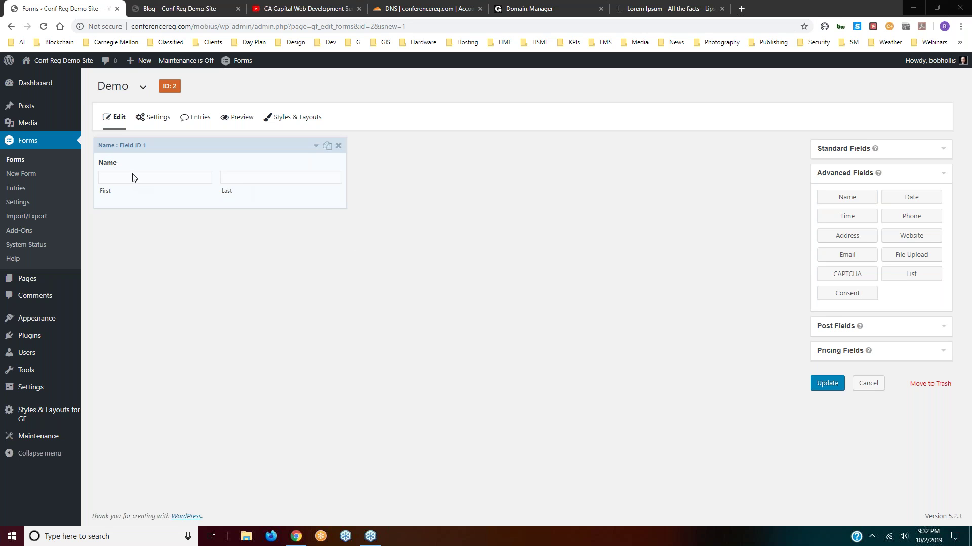
{"action": "left_click", "coordinate": [316, 147]}
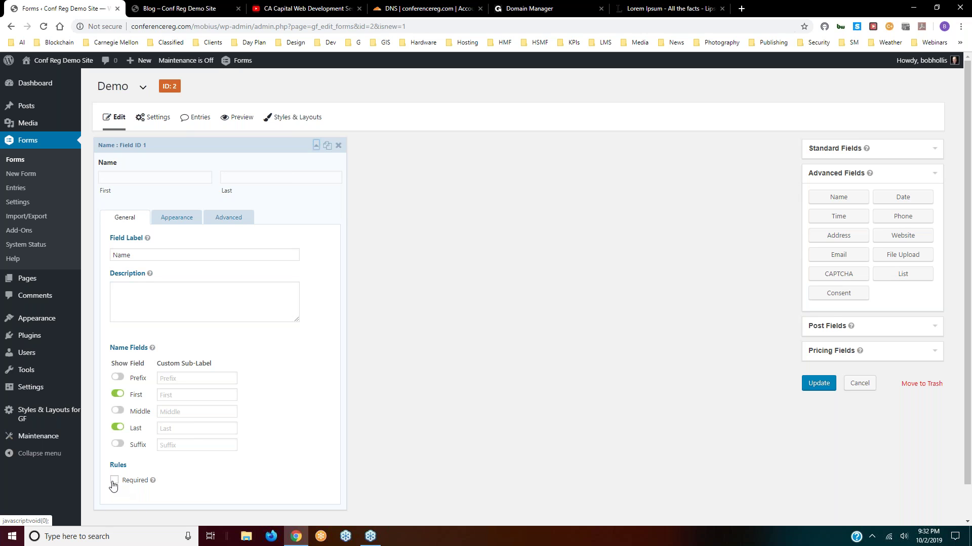
{"action": "left_click", "coordinate": [114, 481]}
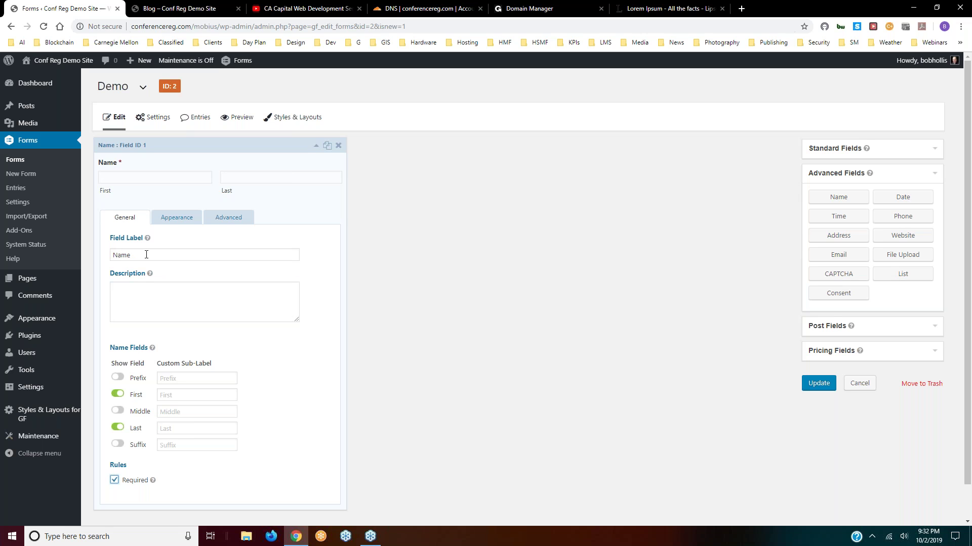
{"action": "left_click", "coordinate": [120, 287]}
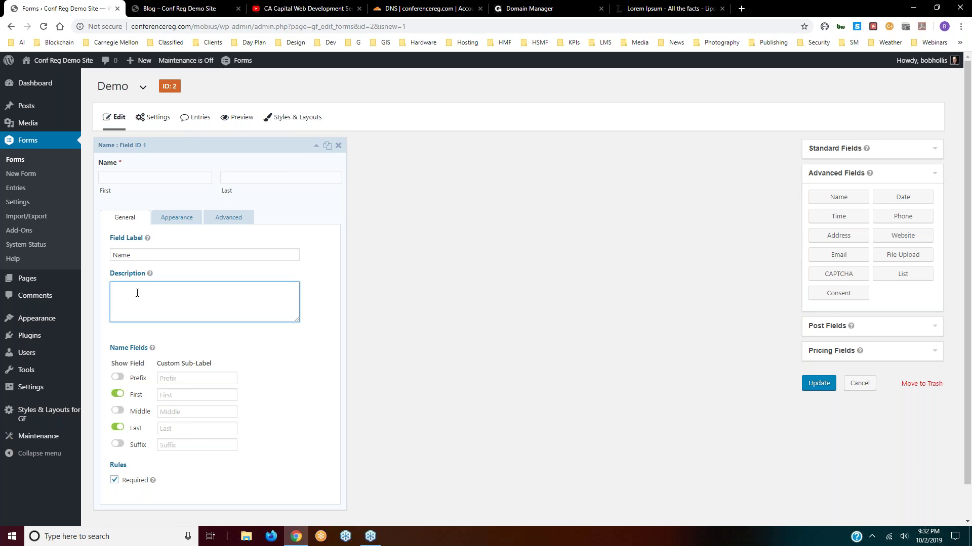
{"action": "type", "text": "Please enter your name."}
{"action": "left_click", "coordinate": [315, 147]}
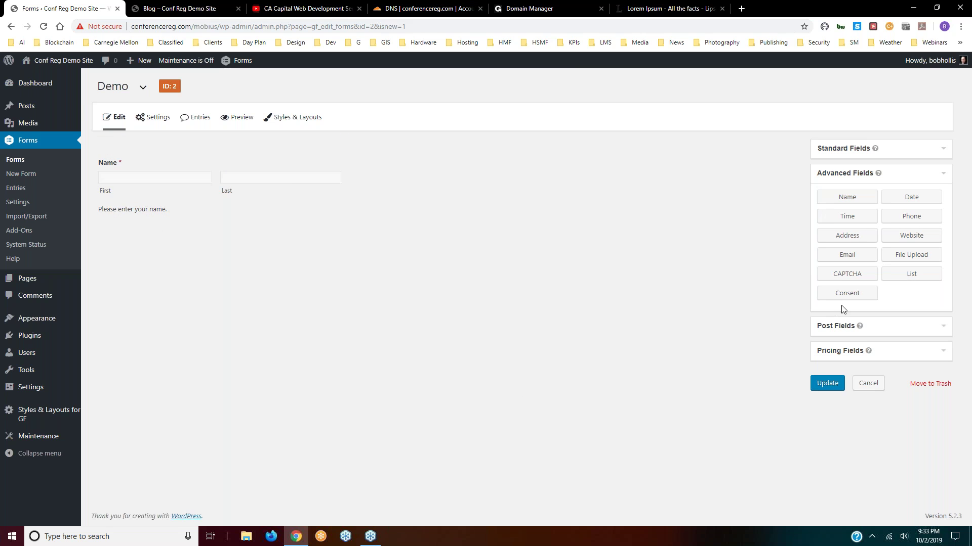
- Add Phone, Email, and a Radio Buttons field below the Name field
{"action": "left_click", "coordinate": [916, 219]}
{"action": "left_click", "coordinate": [856, 258]}
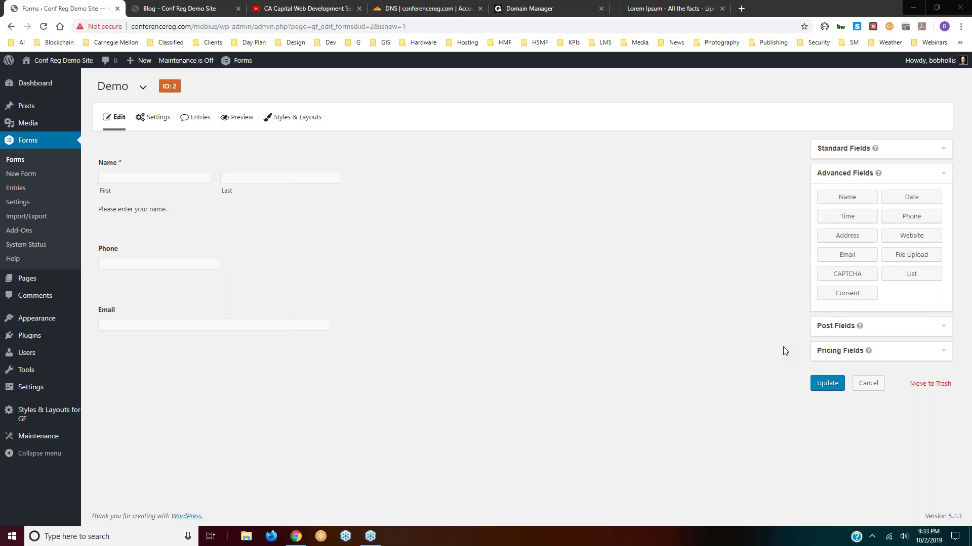
{"action": "left_click", "coordinate": [944, 331]}
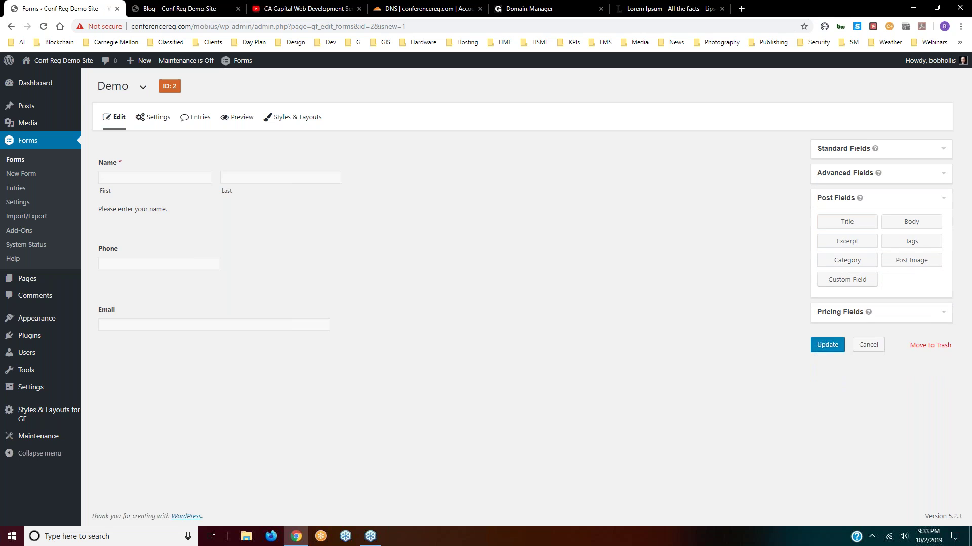
{"action": "left_click", "coordinate": [940, 175]}
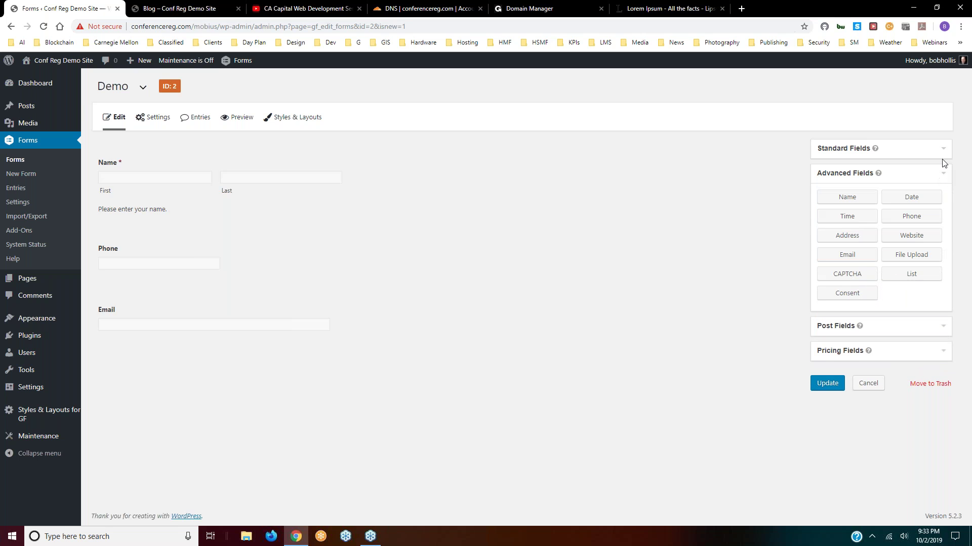
{"action": "left_click", "coordinate": [943, 150]}
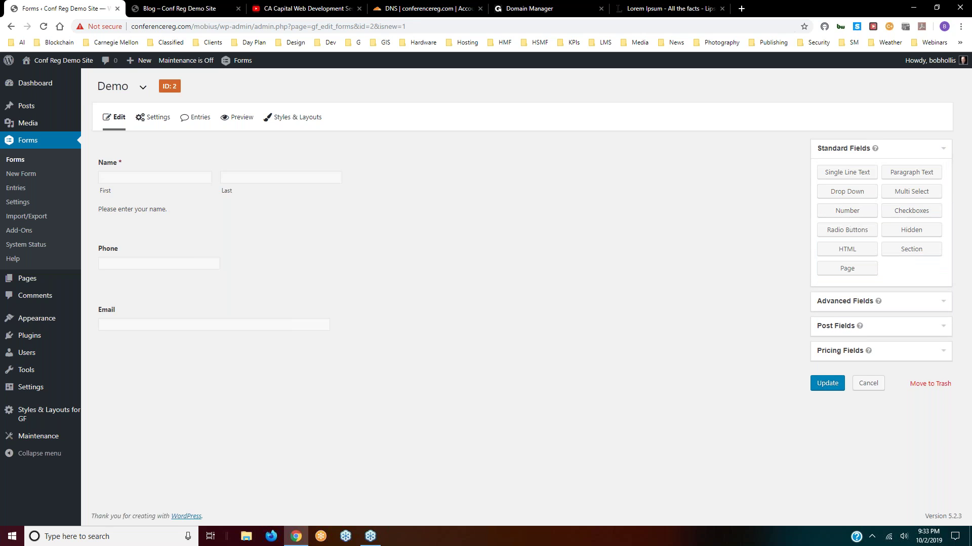
{"action": "left_click", "coordinate": [845, 232]}
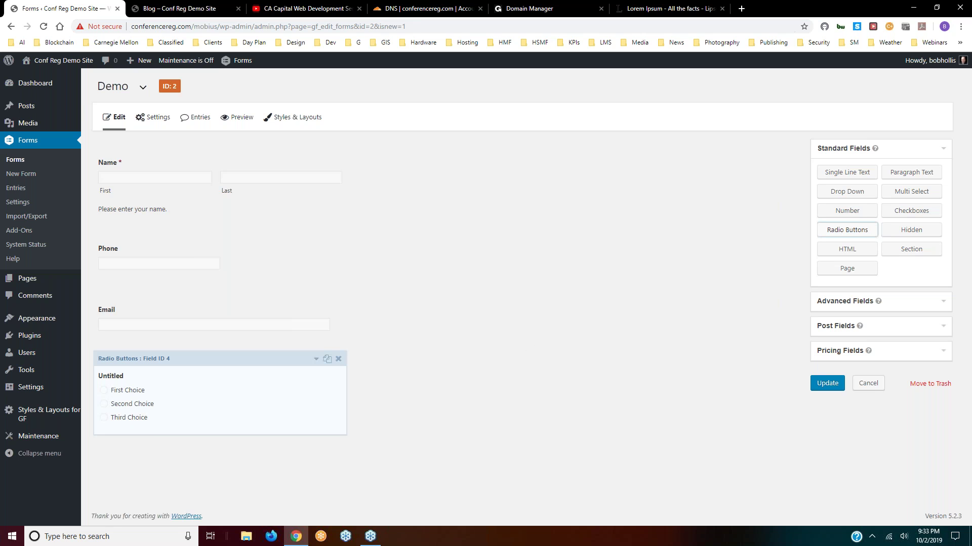
- Label the radio field 'Do you drive to work?', keep only Yes and No, and mark it required
{"action": "left_click", "coordinate": [316, 361]}
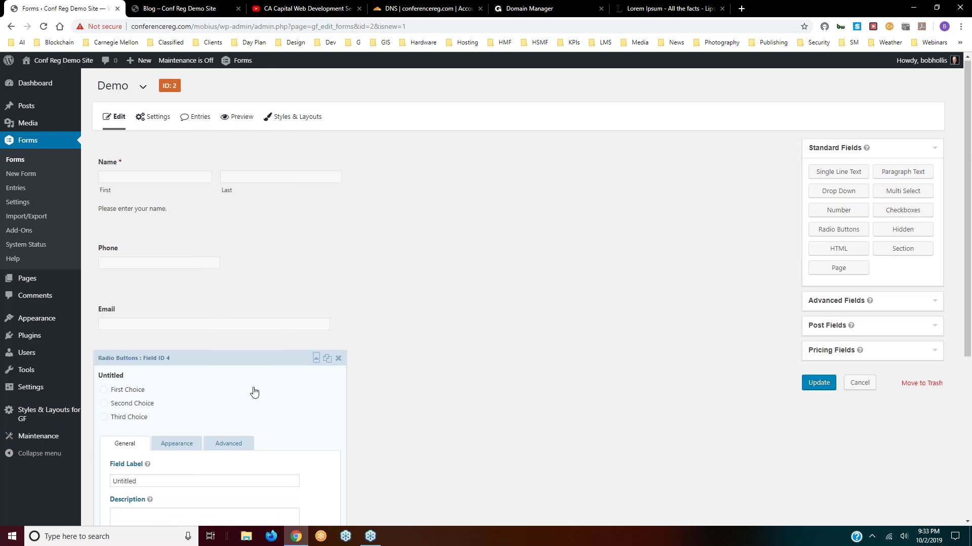
{"action": "scroll", "coordinate": [254, 392], "scroll_direction": "down", "scroll_amount": 3}
{"action": "double_click", "coordinate": [159, 326]}
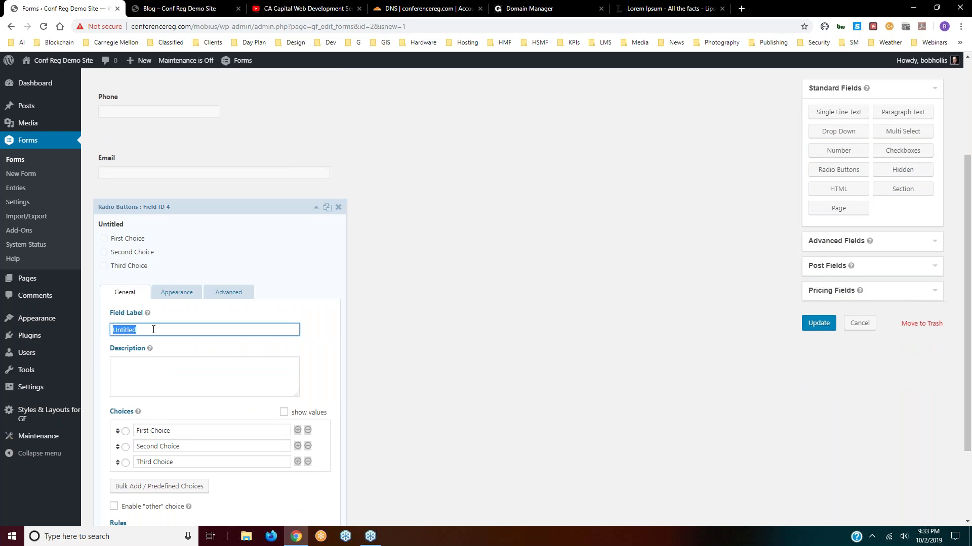
{"action": "type", "text": "Do you drive to work?"}
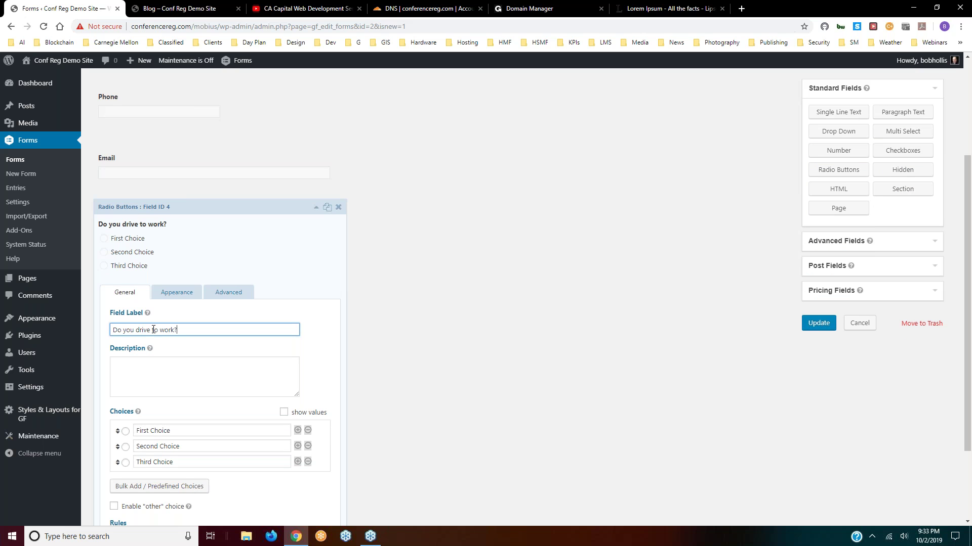
{"action": "left_click_drag", "start_coordinate": [177, 433], "coordinate": [135, 430]}
{"action": "type", "text": "Yes"}
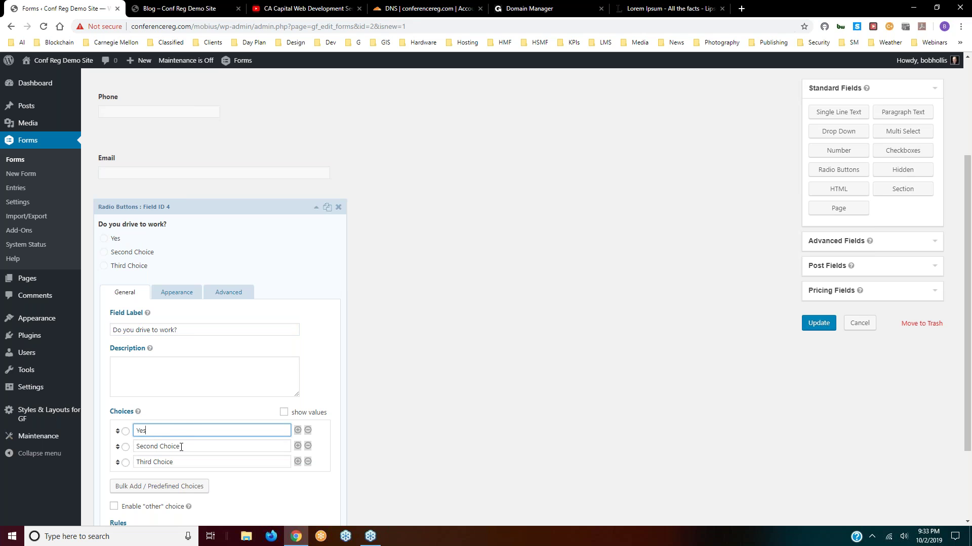
{"action": "left_click_drag", "start_coordinate": [181, 448], "coordinate": [136, 443]}
{"action": "type", "text": "No"}
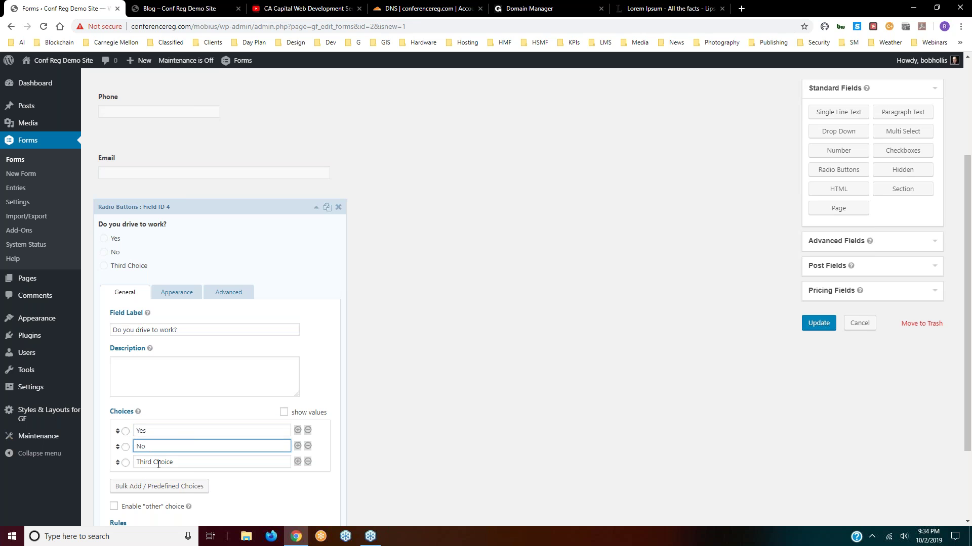
{"action": "left_click", "coordinate": [308, 462]}
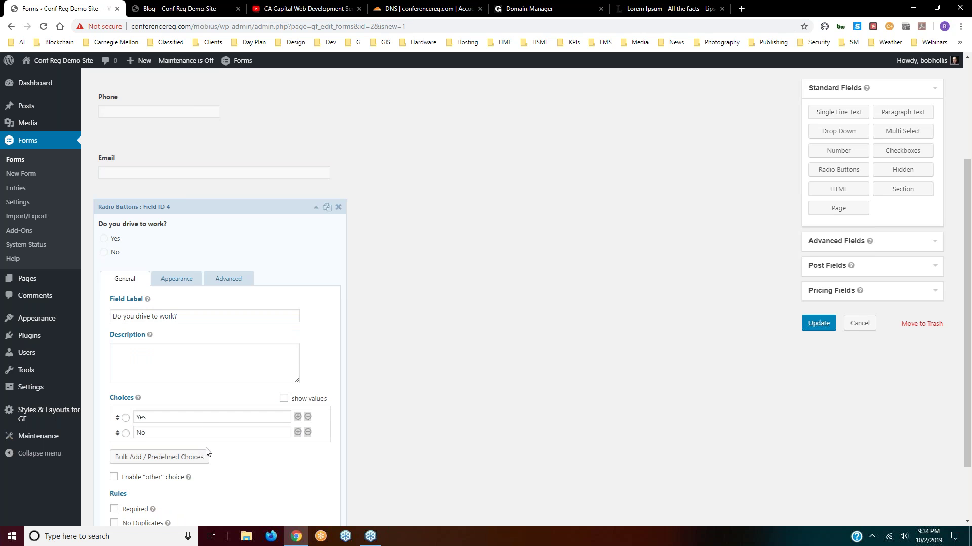
{"action": "scroll", "coordinate": [223, 456], "scroll_direction": "down", "scroll_amount": 2}
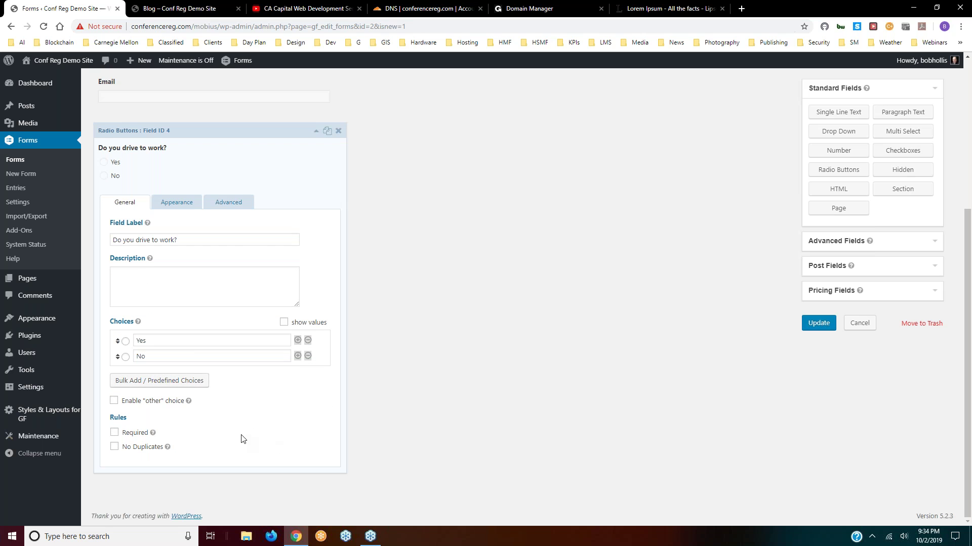
{"action": "left_click", "coordinate": [113, 434]}
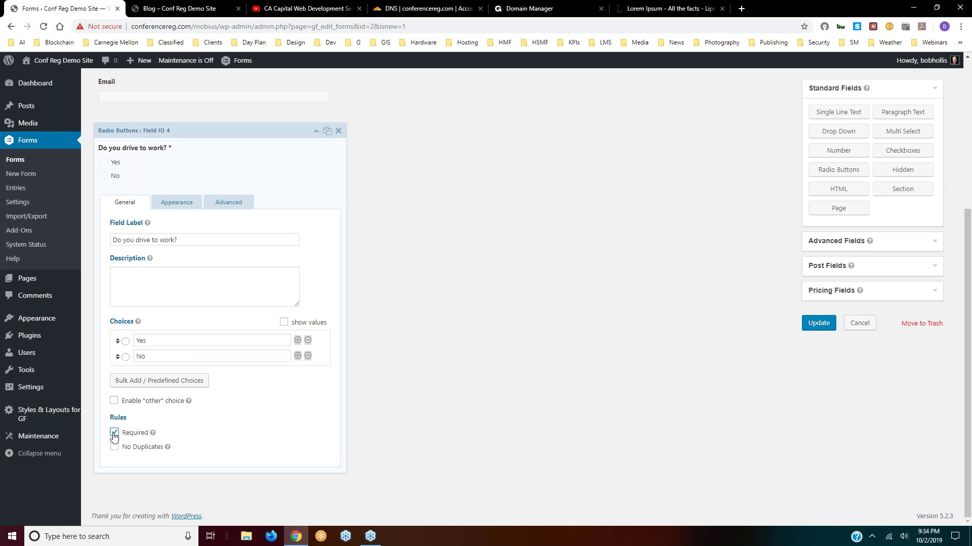
{"action": "left_click", "coordinate": [313, 132]}
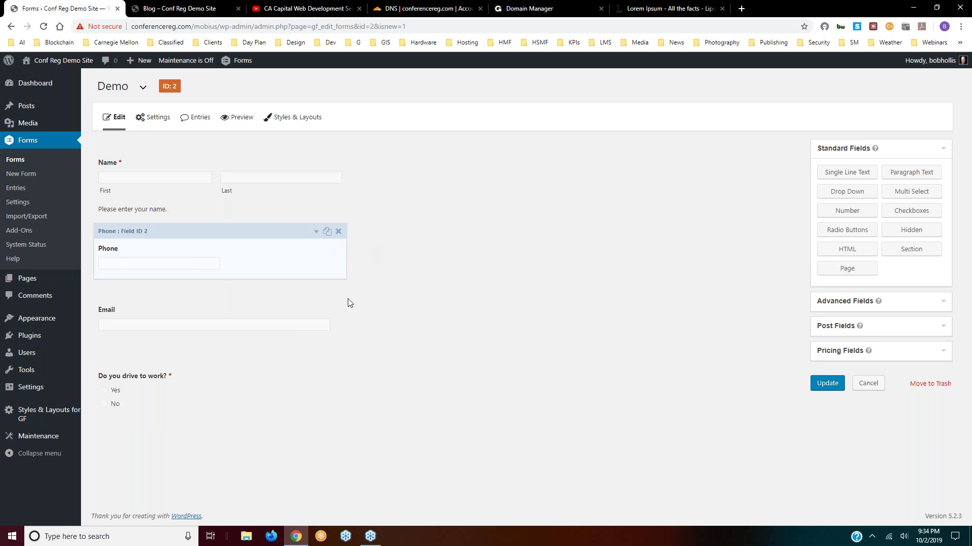
- Save the Demo form and add a second Radio Buttons field at the bottom
{"action": "left_click", "coordinate": [825, 383]}
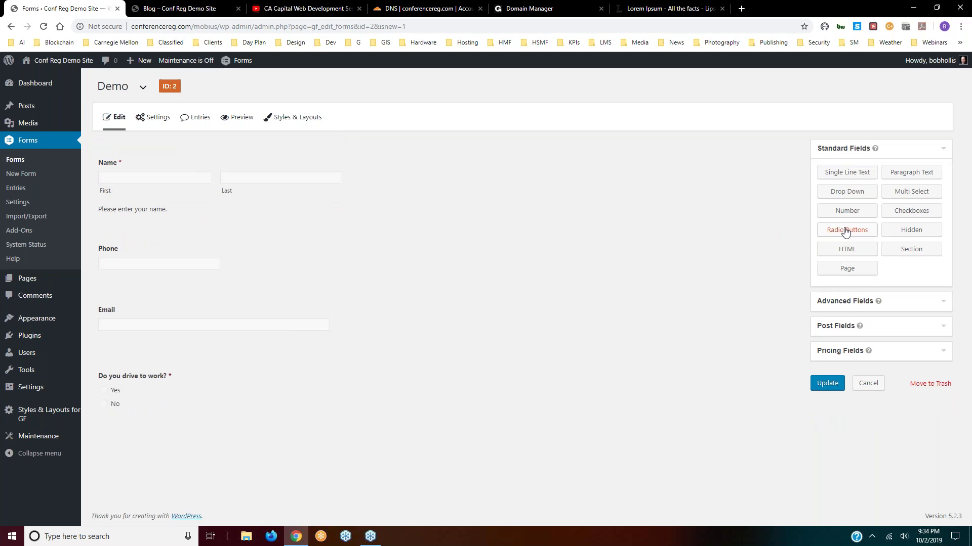
{"action": "left_click", "coordinate": [845, 231]}
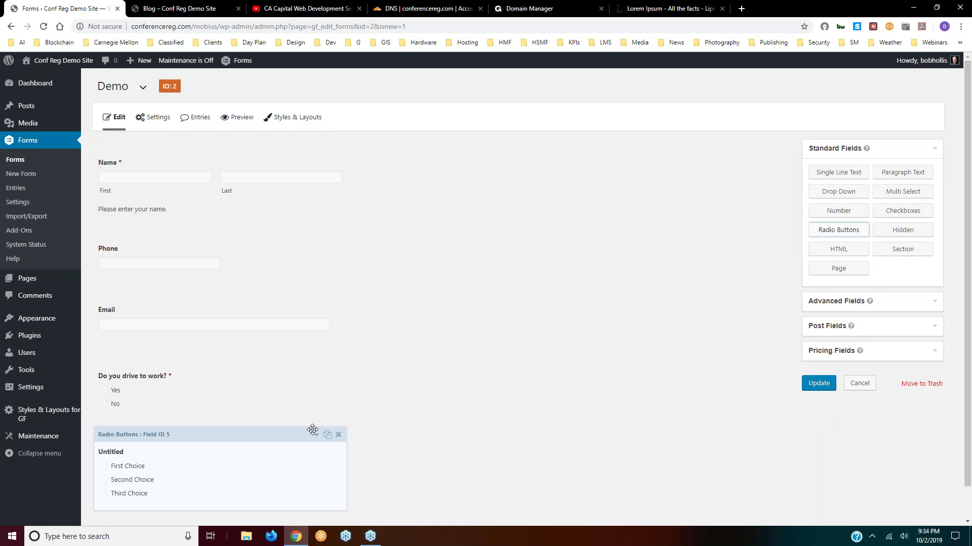
{"action": "left_click", "coordinate": [318, 436]}
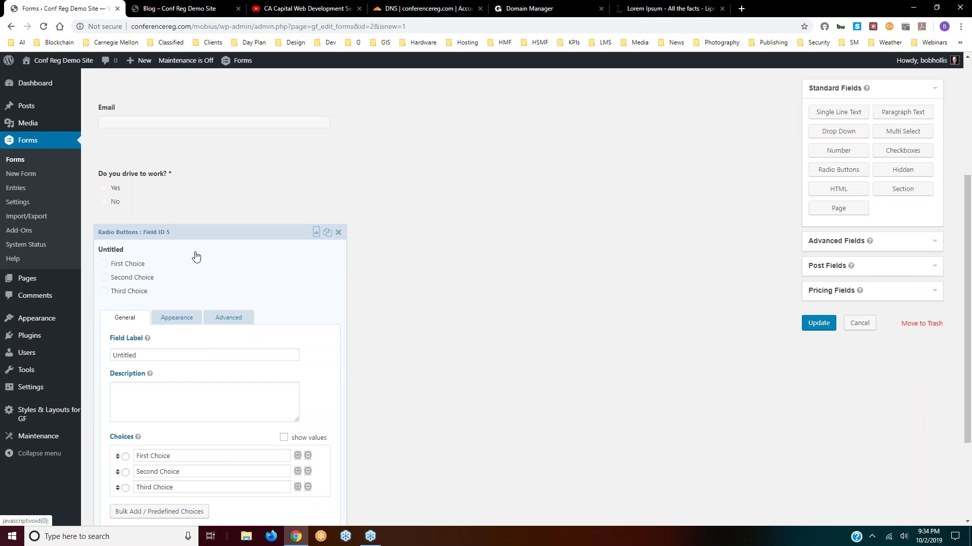
- Label the new radio field 'Do you own a car?' with only Yes and No choices
{"action": "double_click", "coordinate": [158, 355]}
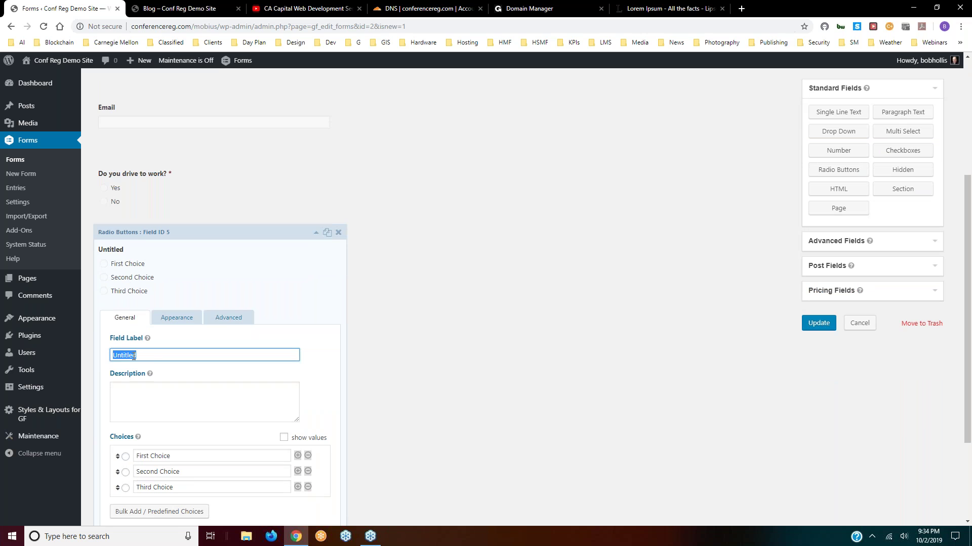
{"action": "type", "text": "Do you own a car?"}
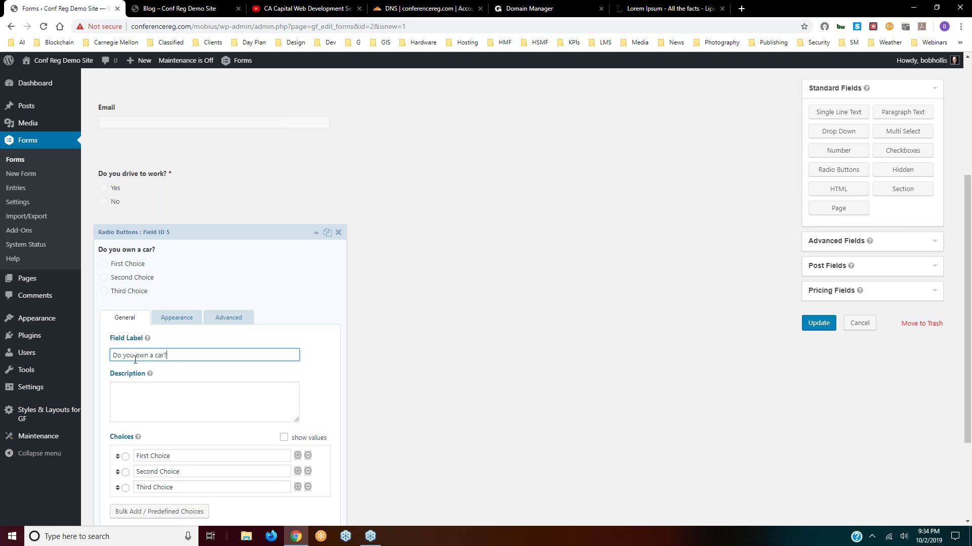
{"action": "scroll", "coordinate": [134, 349], "scroll_direction": "down", "scroll_amount": 3}
{"action": "left_click_drag", "start_coordinate": [172, 325], "coordinate": [135, 325]}
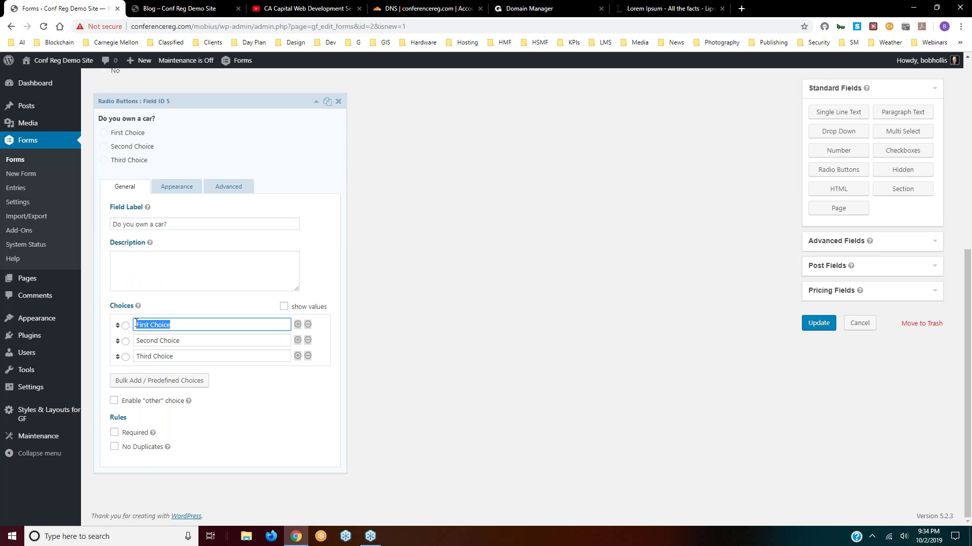
{"action": "type", "text": "Yes"}
{"action": "left_click_drag", "start_coordinate": [180, 340], "coordinate": [136, 340]}
{"action": "type", "text": "No"}
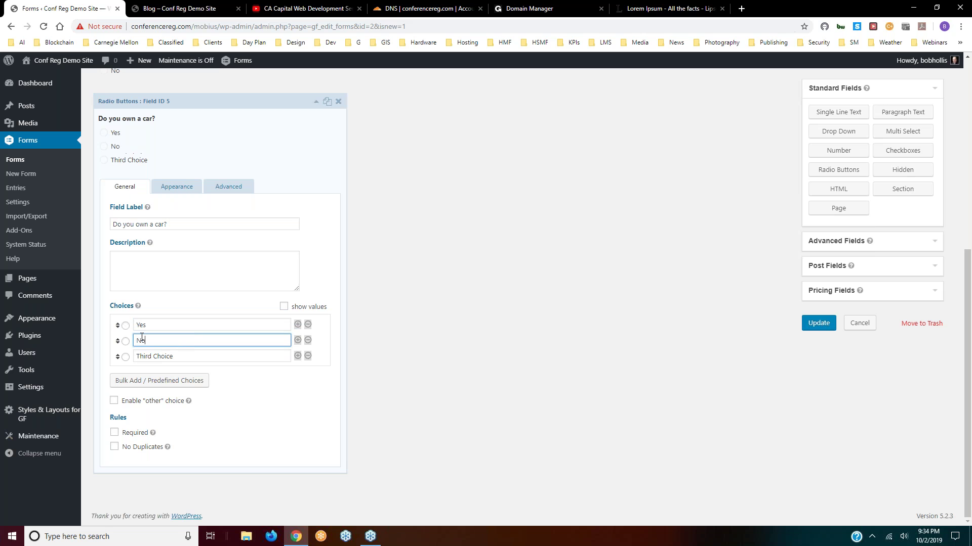
{"action": "left_click", "coordinate": [308, 356]}
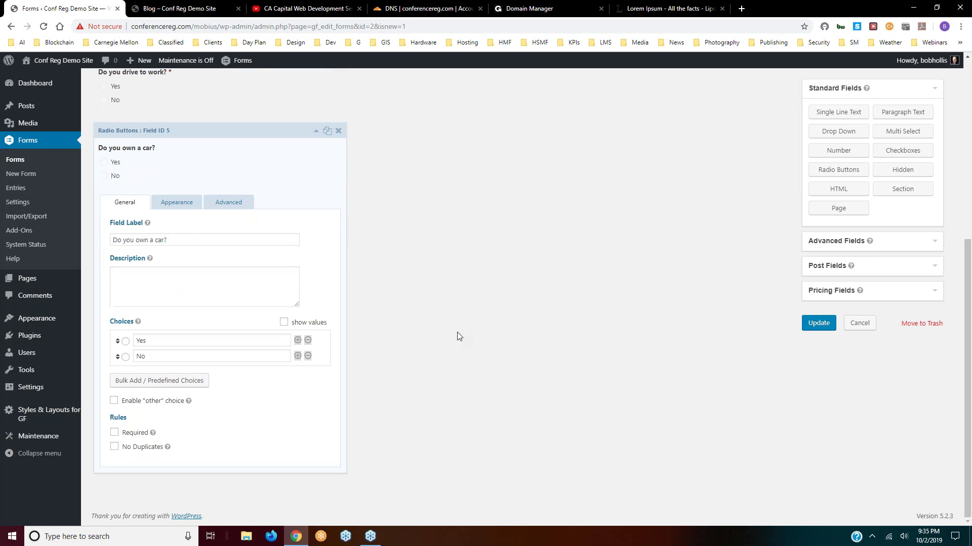
- Enable conditional logic on 'Do you own a car?' with the rule 'Do you drive to work?' is Yes
{"action": "left_click", "coordinate": [227, 203]}
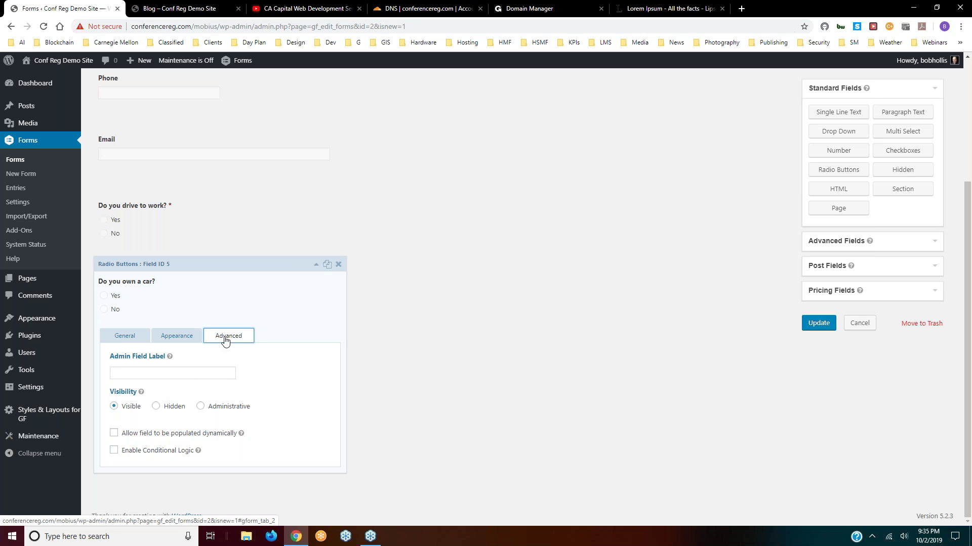
{"action": "left_click", "coordinate": [113, 452]}
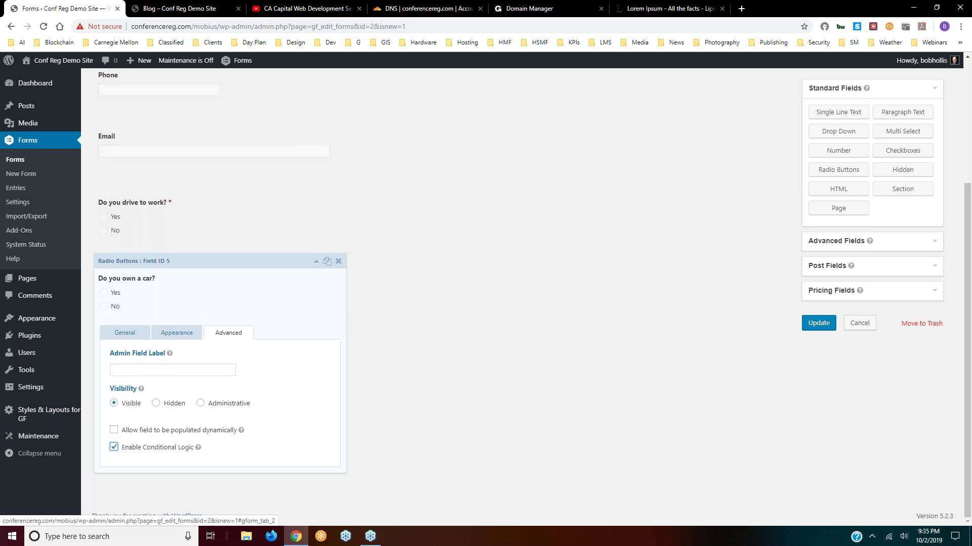
{"action": "scroll", "coordinate": [117, 445], "scroll_direction": "down", "scroll_amount": 1}
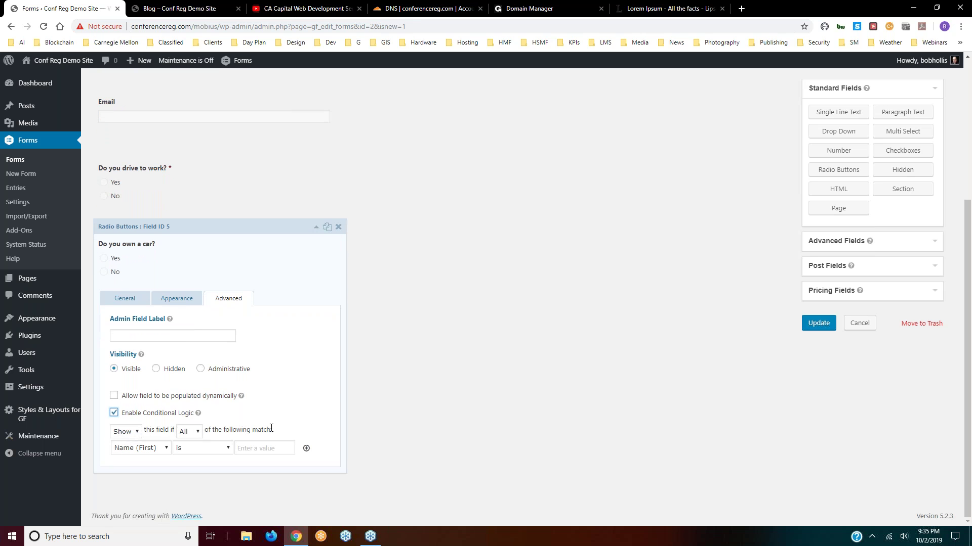
{"action": "left_click", "coordinate": [164, 449]}
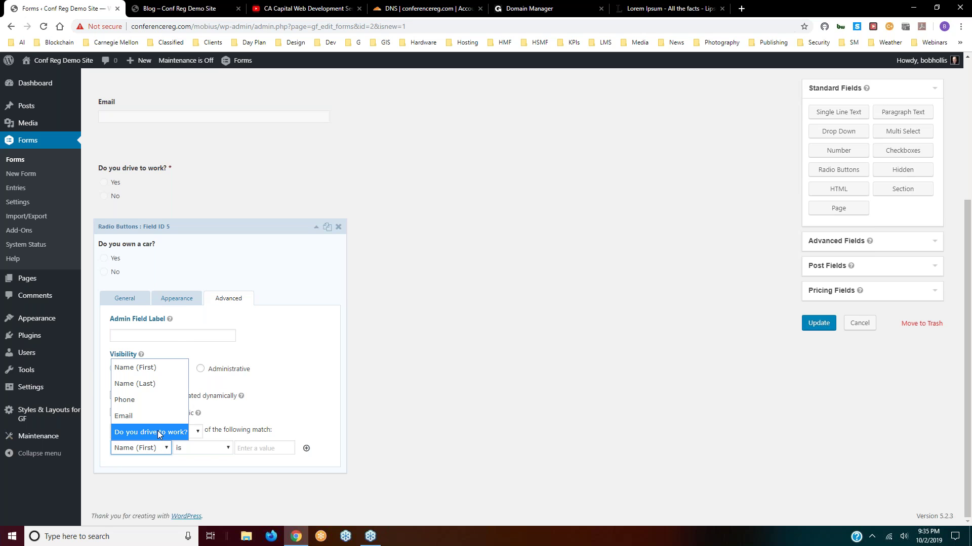
{"action": "left_click", "coordinate": [158, 433]}
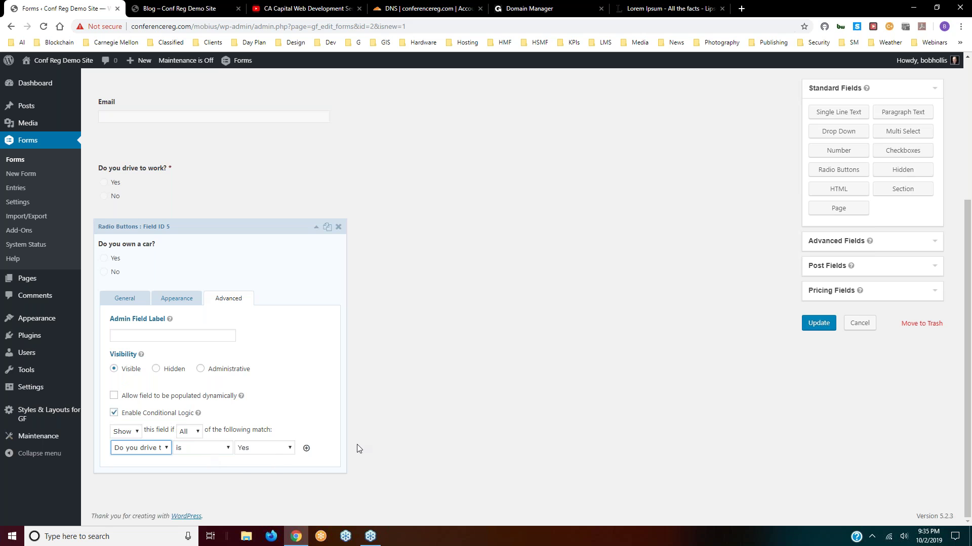
{"action": "left_click", "coordinate": [317, 229]}
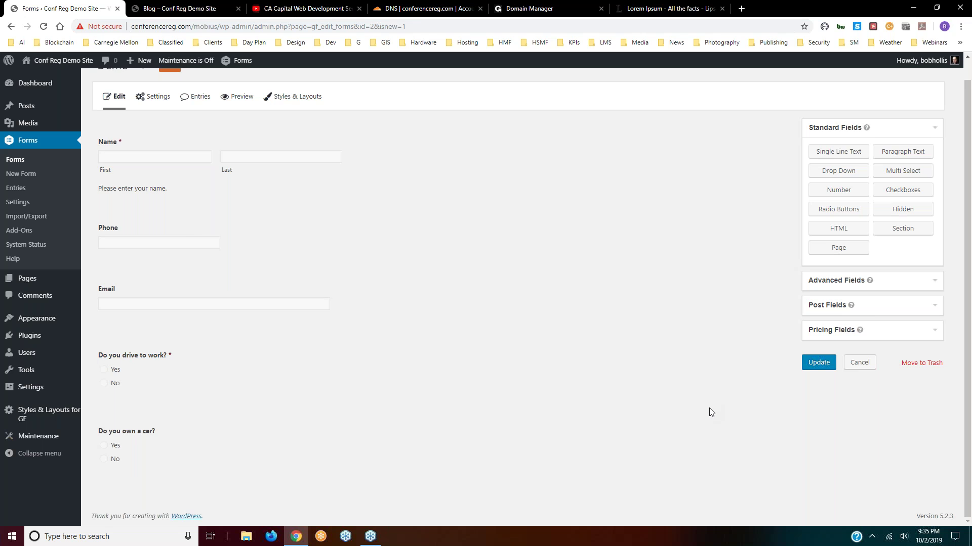
- Add a Checkboxes field labelled 'What make of car do you drive?'
{"action": "left_click", "coordinate": [901, 191]}
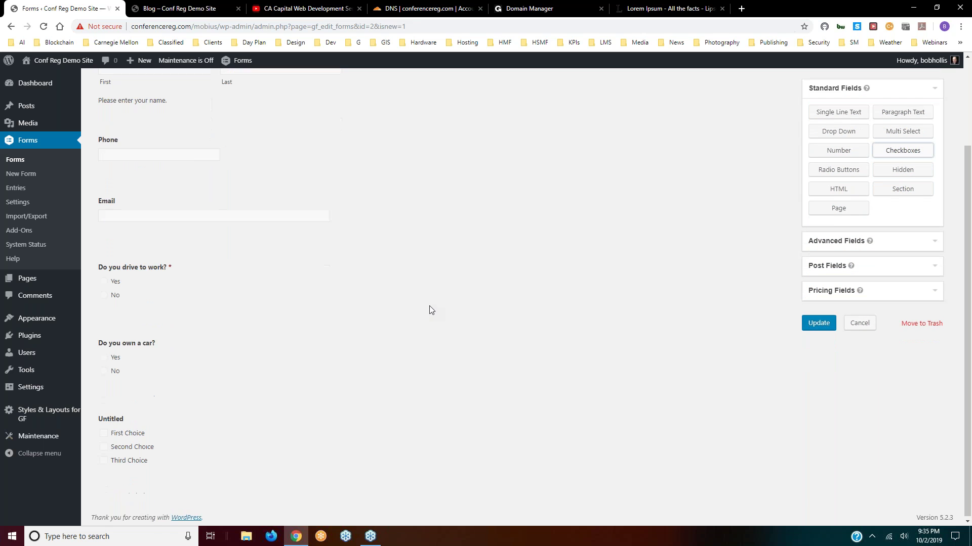
{"action": "mouse_move", "coordinate": [293, 398]}
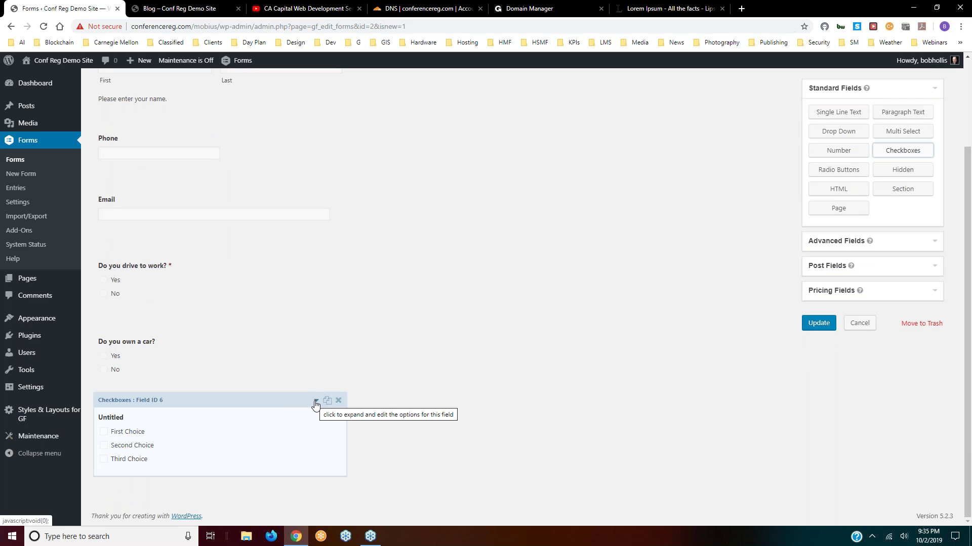
{"action": "left_click", "coordinate": [315, 401]}
{"action": "scroll", "coordinate": [213, 400], "scroll_direction": "down", "scroll_amount": 3}
{"action": "double_click", "coordinate": [164, 371]}
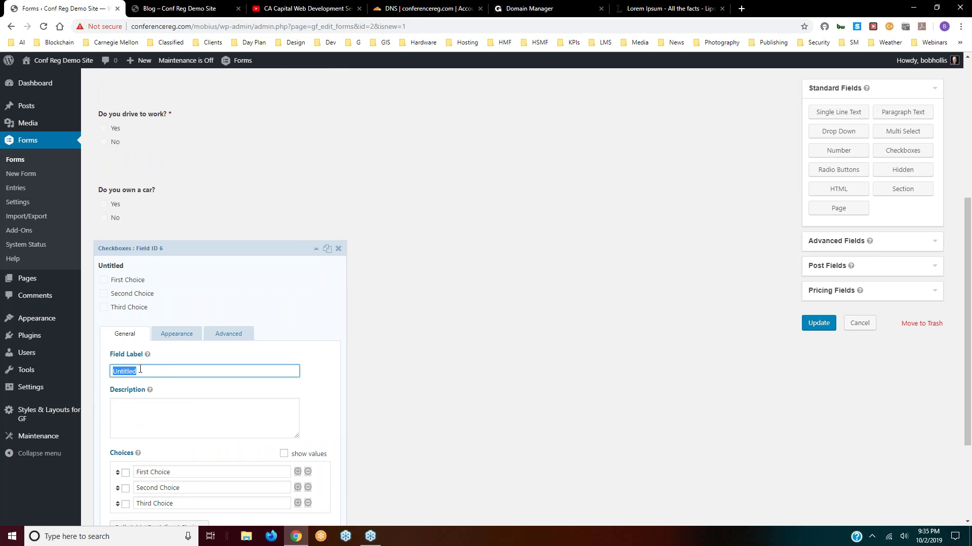
{"action": "type", "text": "Where is"}
{"action": "key", "text": "BackSpace"}
{"action": "key", "text": "BackSpace"}
{"action": "key", "text": "BackSpace"}
{"action": "key", "text": "BackSpace"}
{"action": "key", "text": "BackSpace"}
{"action": "key", "text": "BackSpace"}
{"action": "key", "text": "BackSpace"}
{"action": "key", "text": "BackSpace"}
{"action": "type", "text": "What make of car do you drive?"}
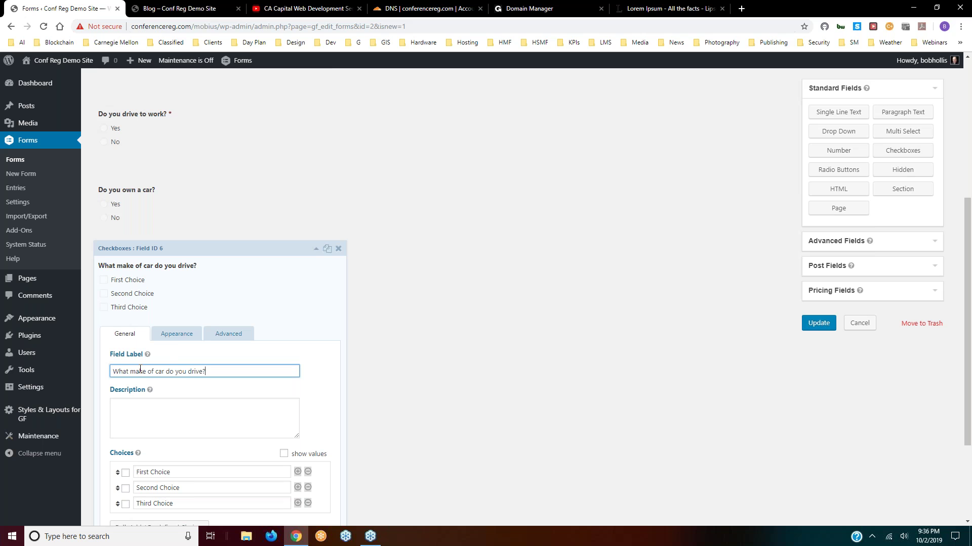
- Rename the three checkbox choices to ford, chevy and toyota
{"action": "left_click_drag", "start_coordinate": [171, 472], "coordinate": [136, 471]}
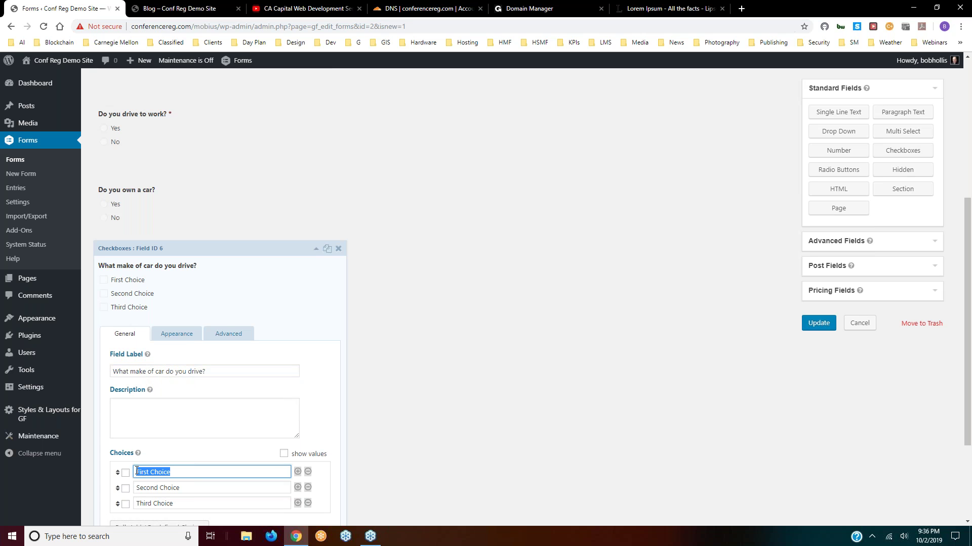
{"action": "type", "text": "ford"}
{"action": "left_click_drag", "start_coordinate": [189, 489], "coordinate": [137, 489]}
{"action": "type", "text": "c"}
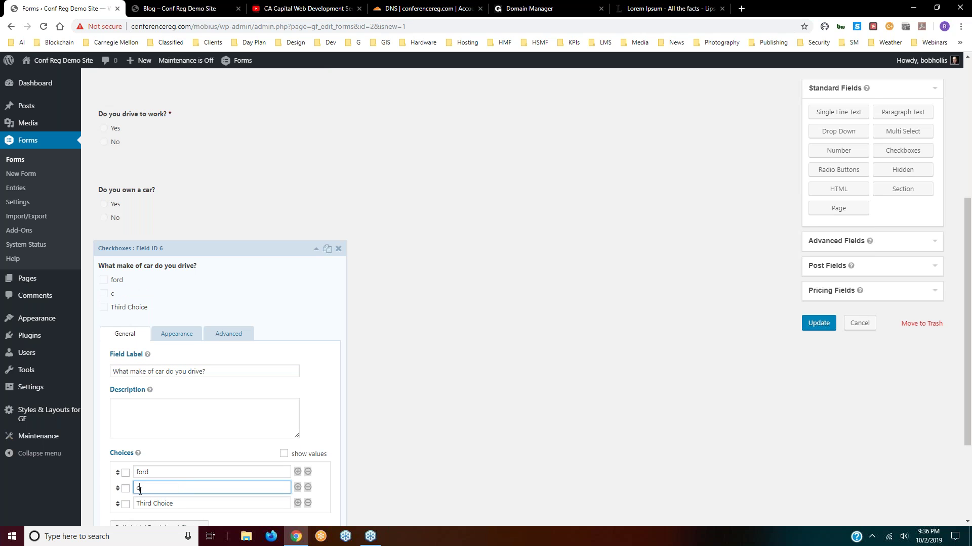
{"action": "type", "text": "hecy"}
{"action": "double_click", "coordinate": [140, 490]}
{"action": "type", "text": "chevy"}
{"action": "left_click_drag", "start_coordinate": [178, 506], "coordinate": [135, 503]}
{"action": "type", "text": "toyota"}
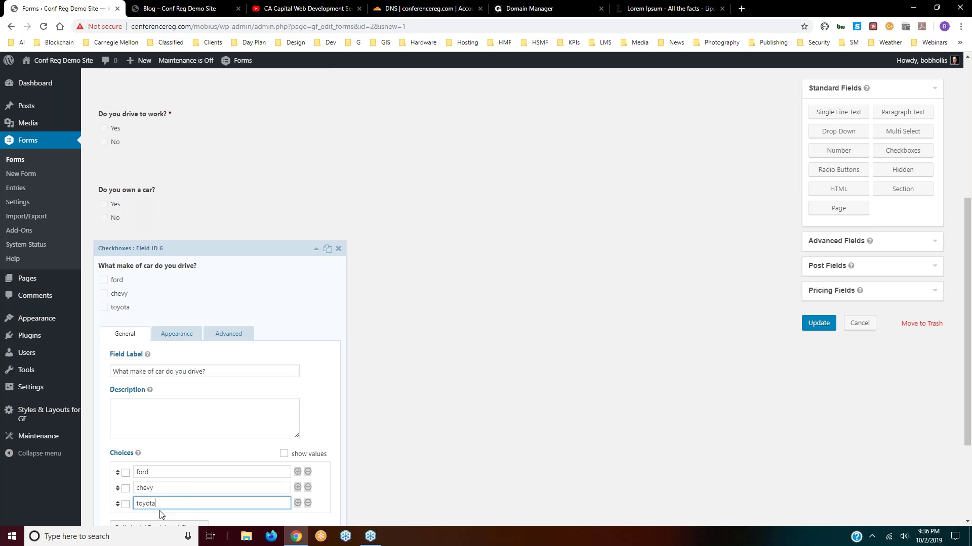
- Correct the label to 'What make of cars do you drive?'
{"action": "scroll", "coordinate": [212, 412], "scroll_direction": "down", "scroll_amount": 3}
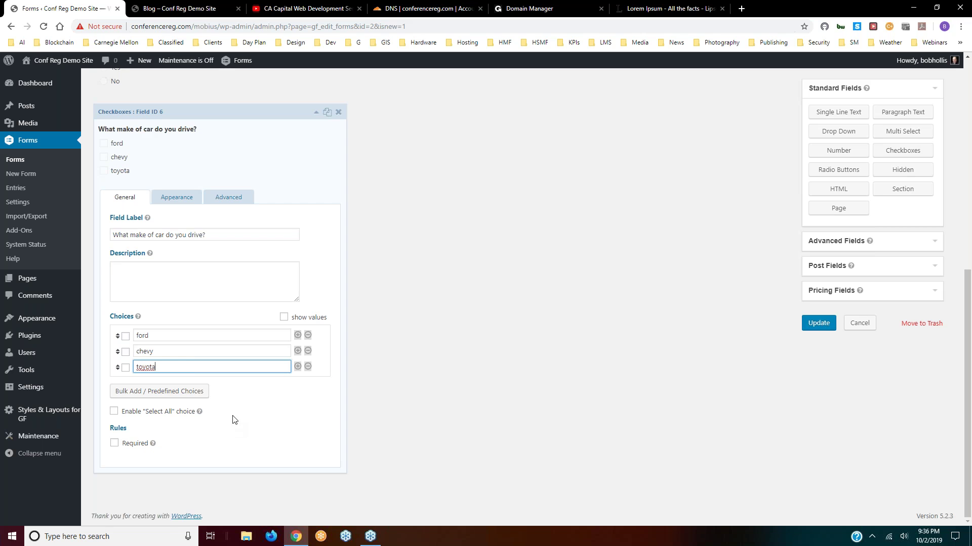
{"action": "left_click", "coordinate": [164, 235]}
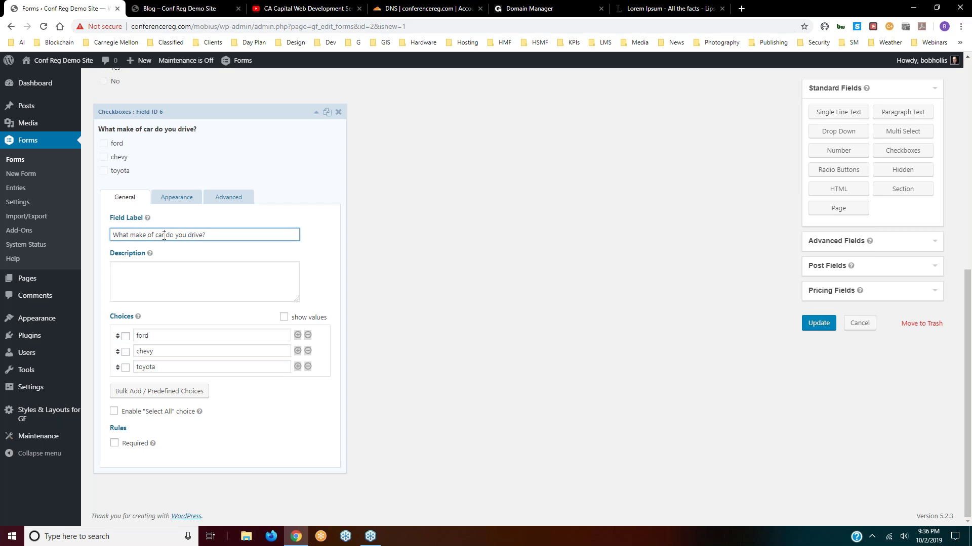
{"action": "type", "text": "s"}
- Add a Paragraph Text field labelled Comments at the end of the form
{"action": "left_click", "coordinate": [317, 114]}
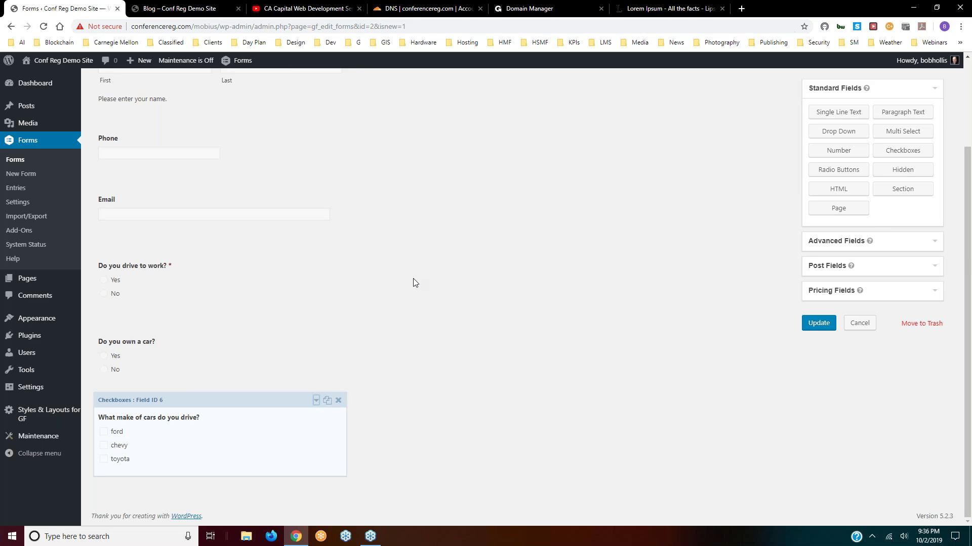
{"action": "left_click", "coordinate": [903, 115]}
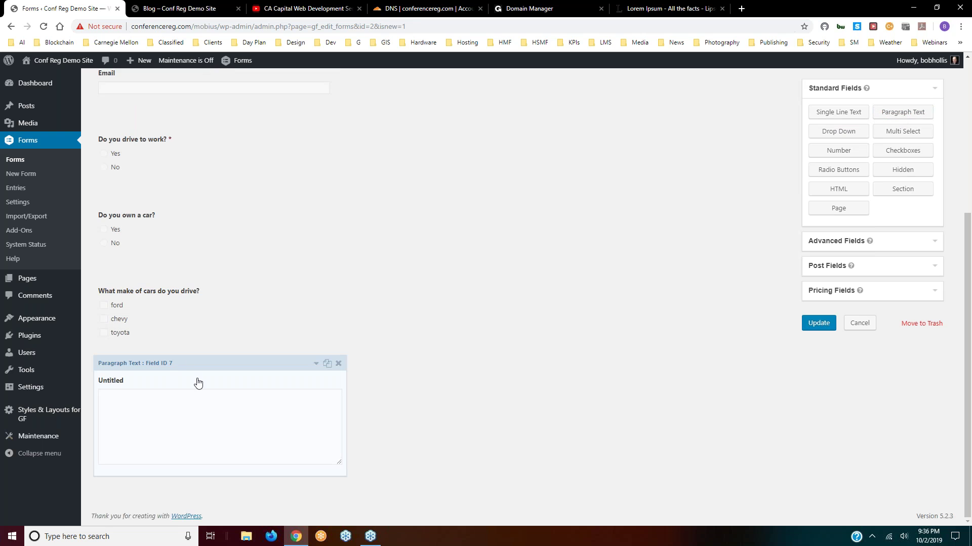
{"action": "left_click", "coordinate": [306, 365]}
{"action": "left_click_drag", "start_coordinate": [144, 347], "coordinate": [105, 363]}
{"action": "type", "text": "Comments"}
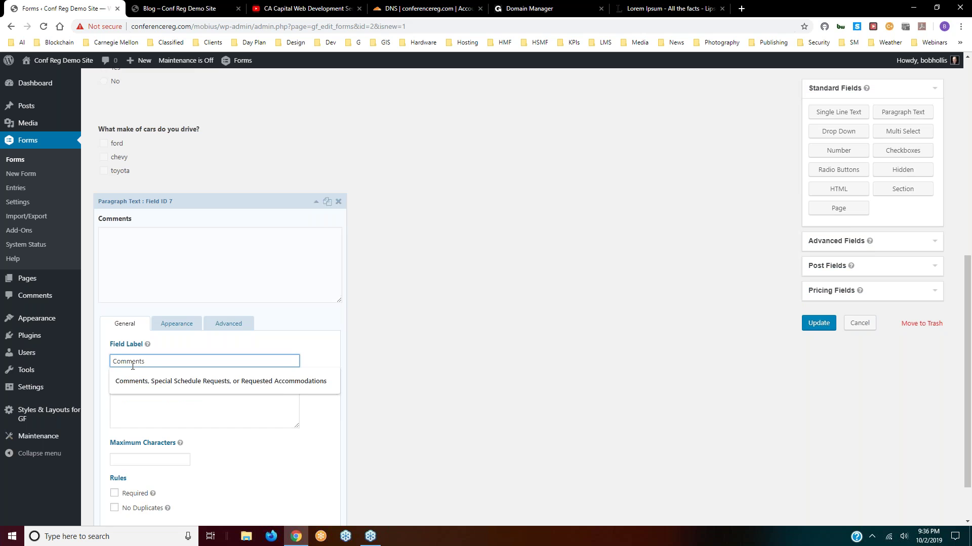
{"action": "scroll", "coordinate": [203, 304], "scroll_direction": "up", "scroll_amount": 1}
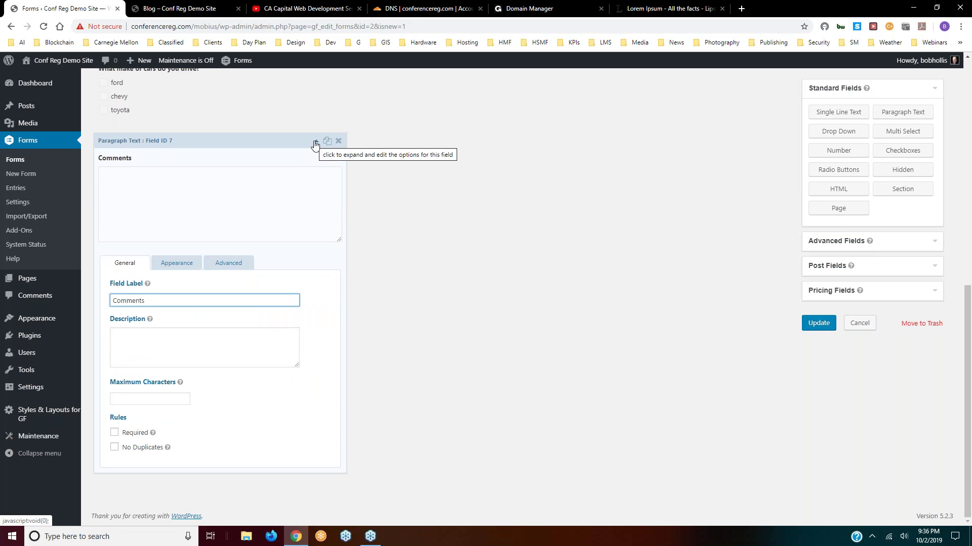
- Save the Demo form with Update
{"action": "left_click", "coordinate": [816, 322]}
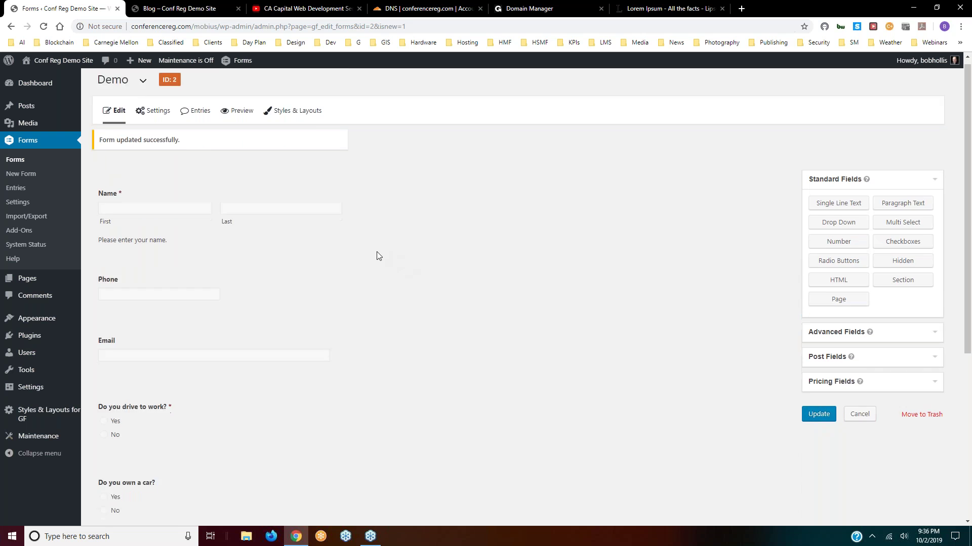
{"action": "scroll", "coordinate": [376, 256], "scroll_direction": "down", "scroll_amount": 5}
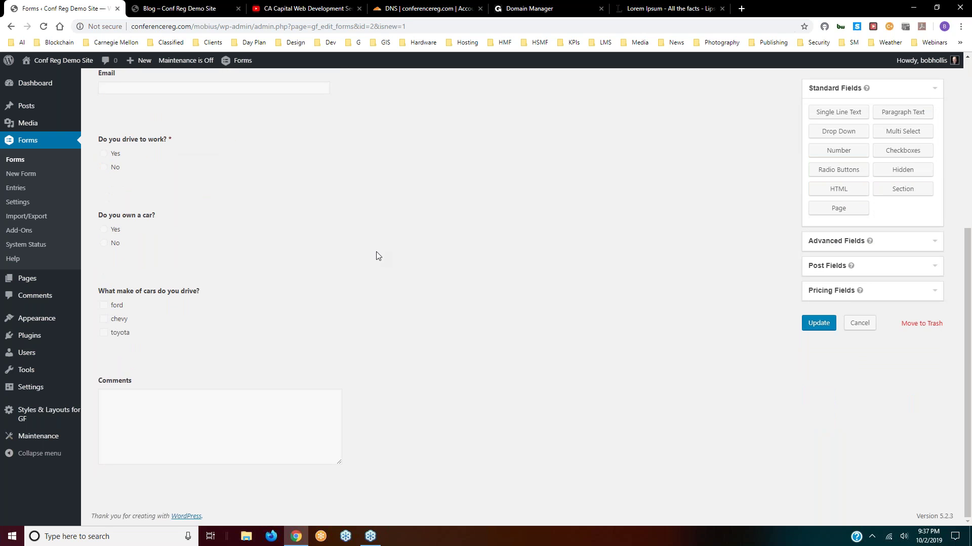
{"action": "scroll", "coordinate": [376, 256], "scroll_direction": "up", "scroll_amount": 3}
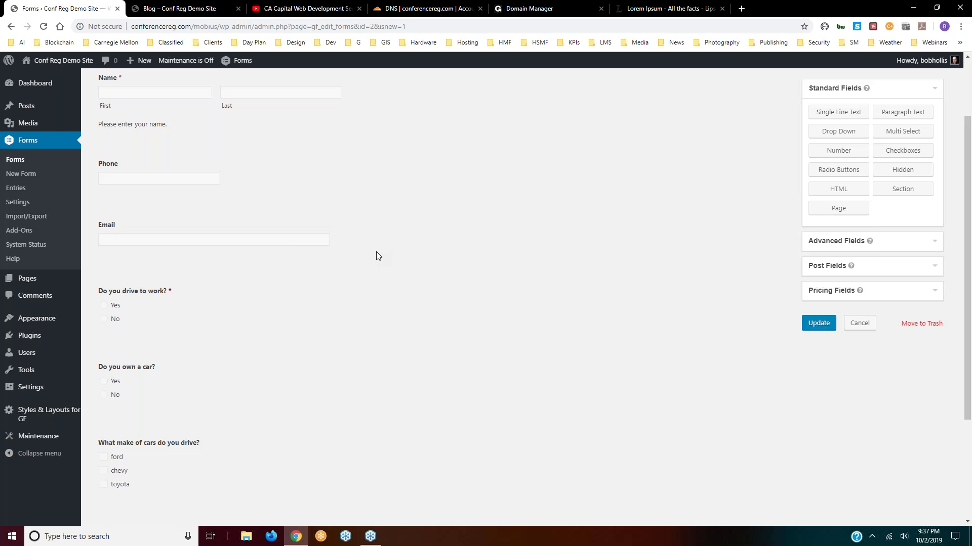
{"action": "scroll", "coordinate": [376, 252], "scroll_direction": "up", "scroll_amount": 2}
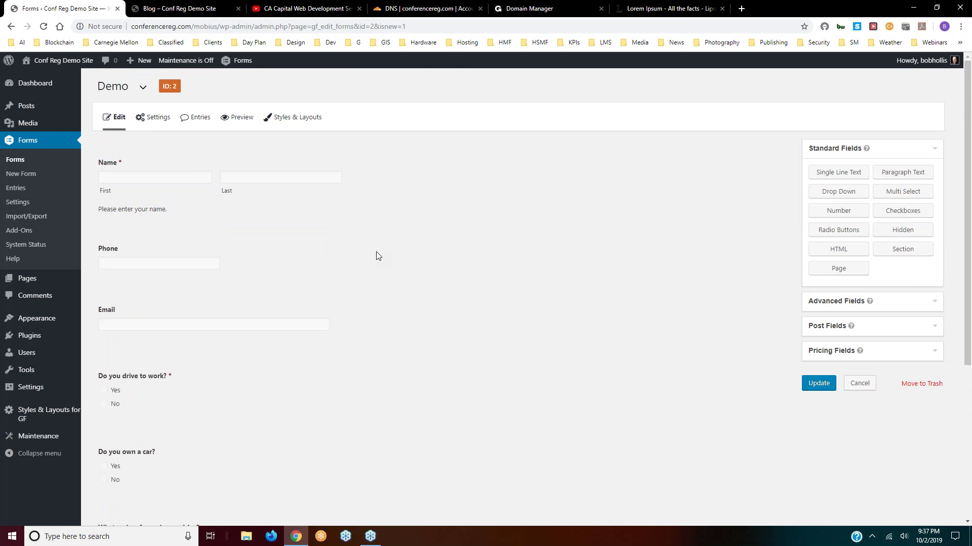
- In the styles customizer, give radio inputs padding 5 on top, bottom, left and right
{"action": "left_click", "coordinate": [291, 117]}
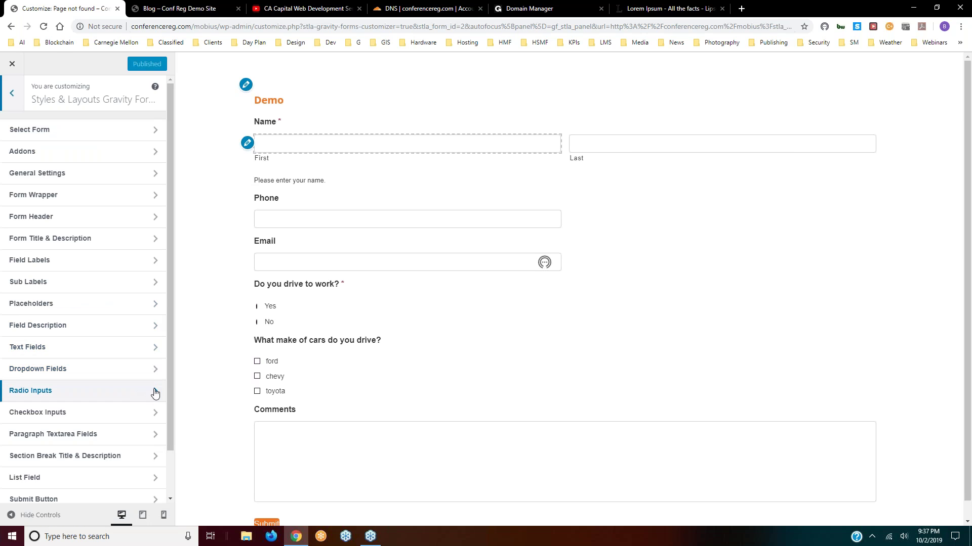
{"action": "left_click", "coordinate": [142, 395]}
{"action": "left_click", "coordinate": [35, 420]}
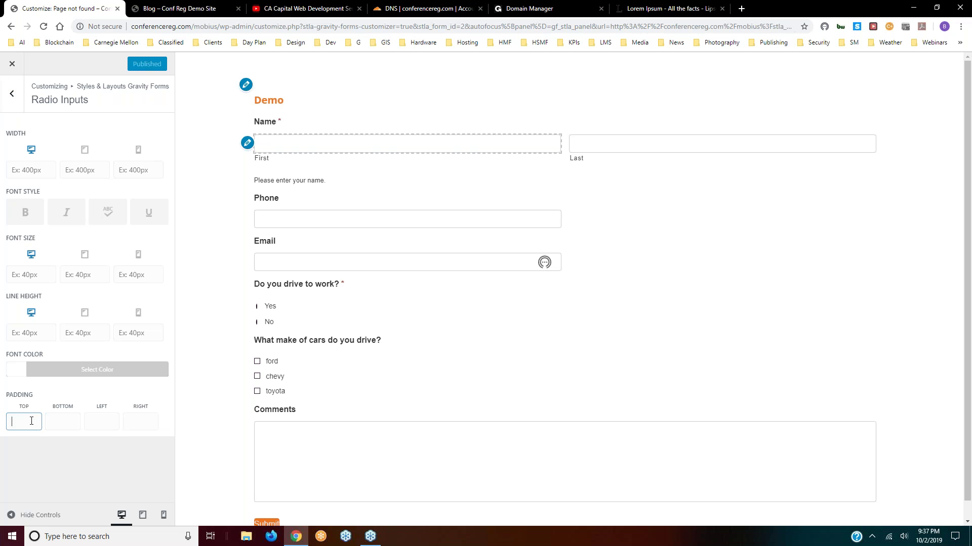
{"action": "type", "text": "5"}
{"action": "left_click", "coordinate": [60, 420]}
{"action": "type", "text": "5"}
{"action": "key", "text": "Tab"}
{"action": "type", "text": "5"}
{"action": "key", "text": "Tab"}
{"action": "type", "text": "5"}
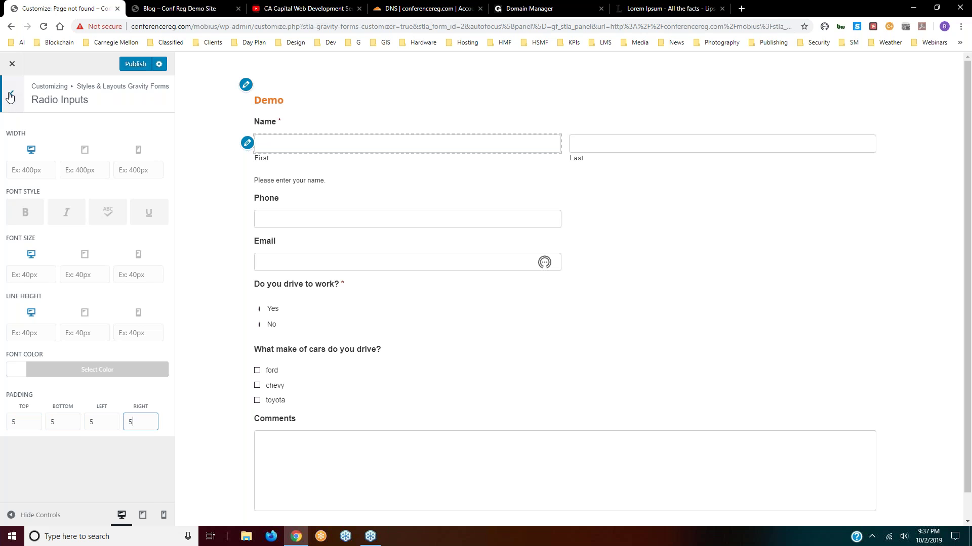
- Give checkbox inputs padding 5 on all four sides, publish, and close the customizer
{"action": "left_click", "coordinate": [11, 93]}
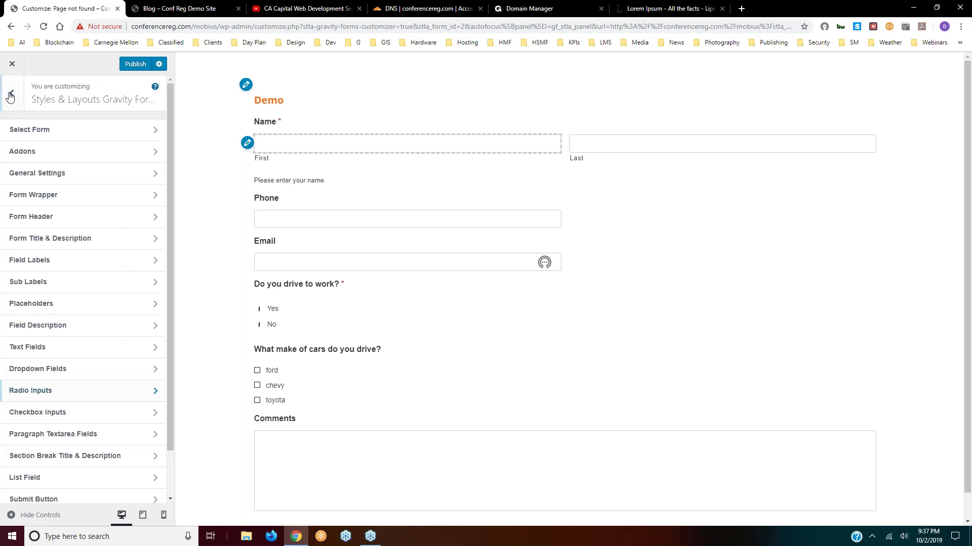
{"action": "left_click", "coordinate": [151, 412]}
{"action": "left_click", "coordinate": [25, 425]}
{"action": "type", "text": "5"}
{"action": "key", "text": "Tab"}
{"action": "type", "text": "5"}
{"action": "key", "text": "Tab"}
{"action": "type", "text": "5"}
{"action": "left_click", "coordinate": [131, 425]}
{"action": "type", "text": "5"}
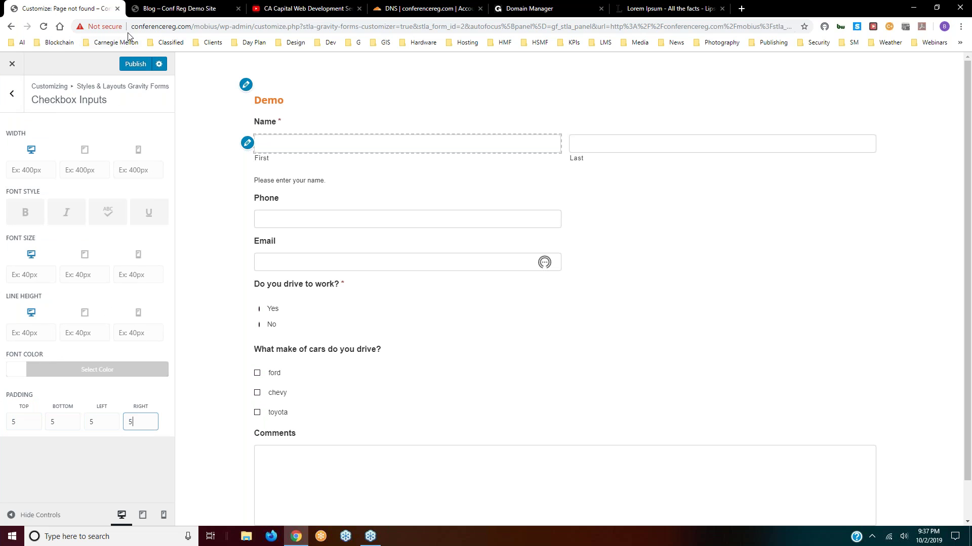
{"action": "left_click", "coordinate": [131, 64]}
{"action": "left_click", "coordinate": [12, 64]}
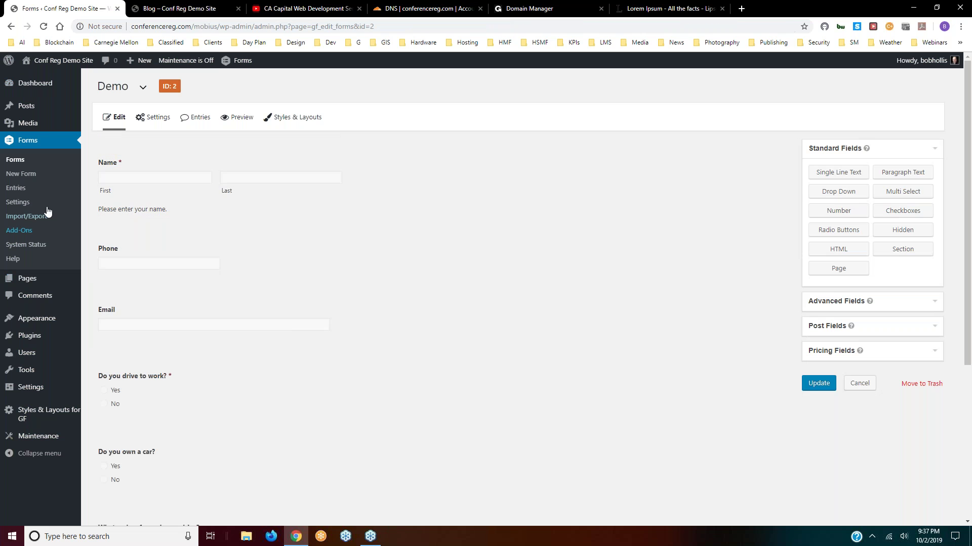
- Update the Demo form again so it reports 'Form updated successfully.'
{"action": "mouse_move", "coordinate": [24, 278]}
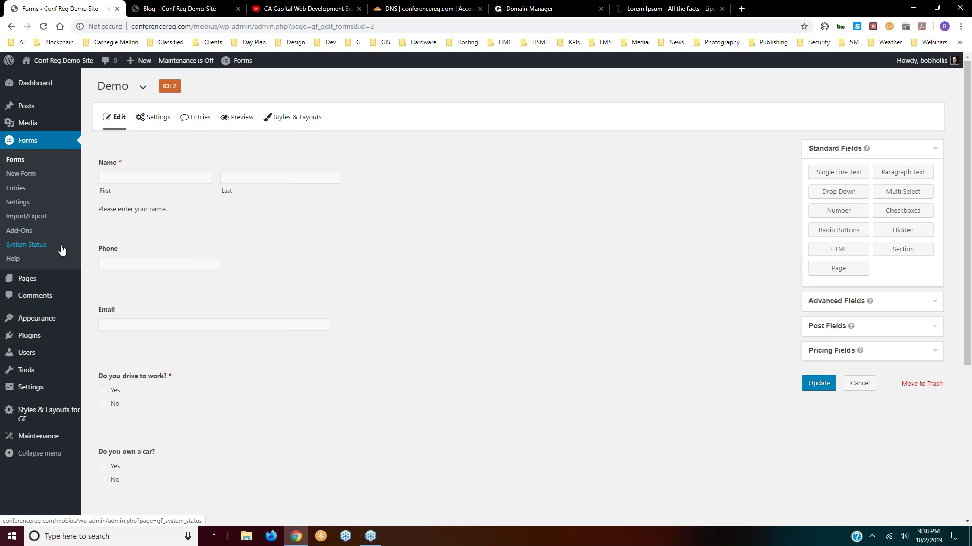
{"action": "scroll", "coordinate": [61, 249], "scroll_direction": "down", "scroll_amount": 2}
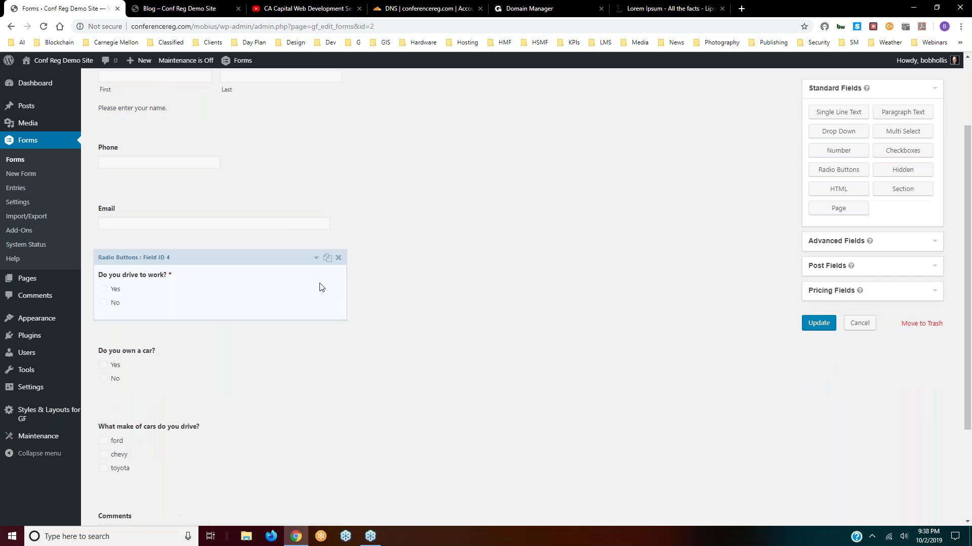
{"action": "left_click", "coordinate": [819, 323]}
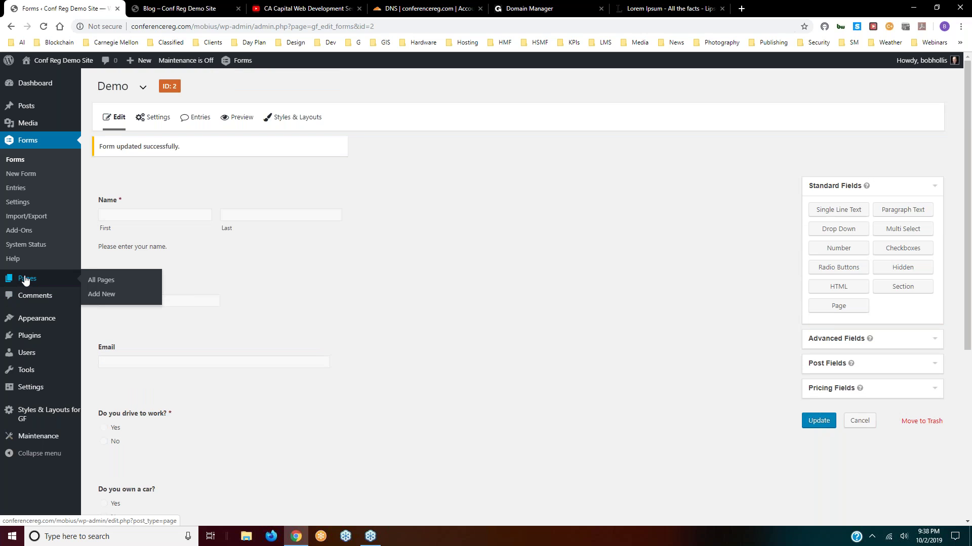
{"action": "left_click", "coordinate": [98, 284]}
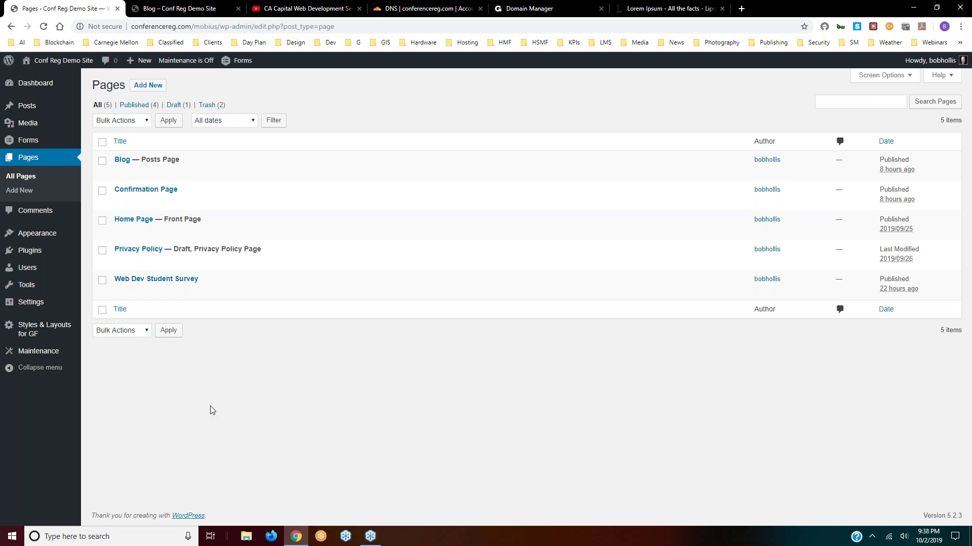
{"action": "mouse_move", "coordinate": [131, 199]}
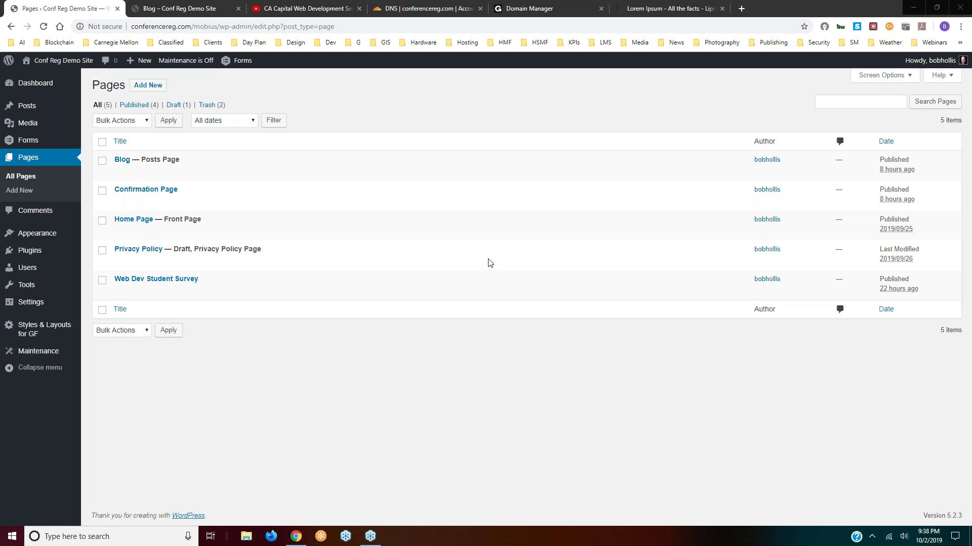
{"action": "mouse_move", "coordinate": [447, 166]}
{"action": "mouse_move", "coordinate": [112, 224]}
{"action": "mouse_move", "coordinate": [22, 142]}
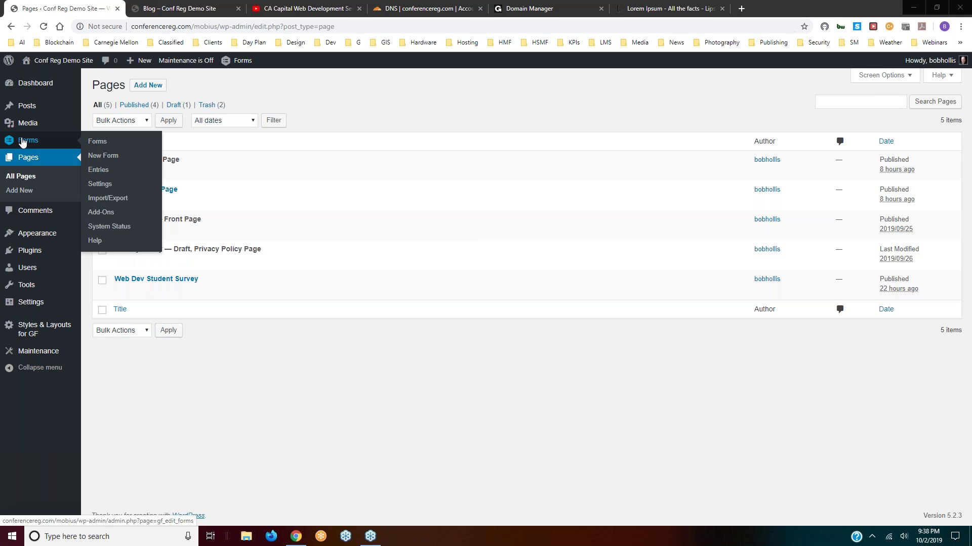
{"action": "left_click", "coordinate": [97, 142]}
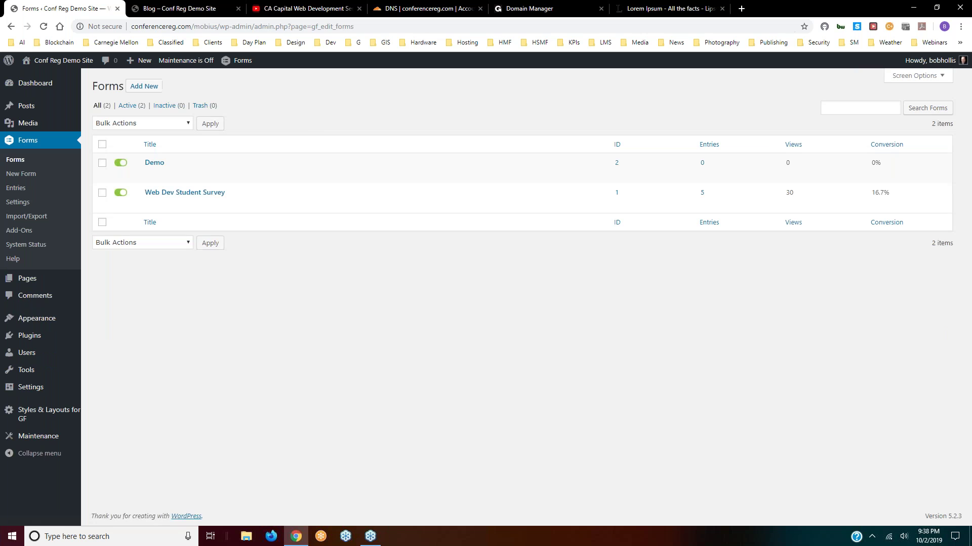
{"action": "mouse_move", "coordinate": [148, 177]}
{"action": "left_click", "coordinate": [149, 175]}
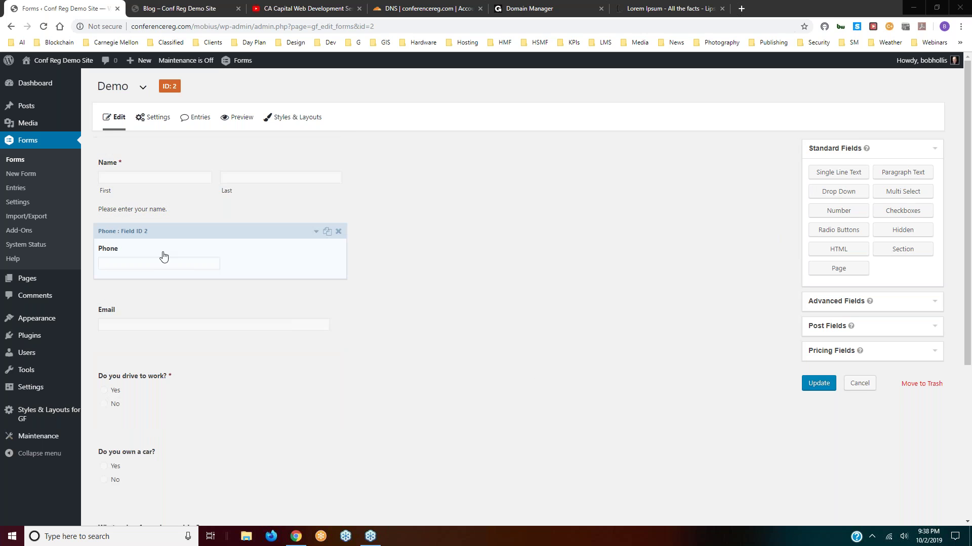
{"action": "left_click", "coordinate": [823, 384]}
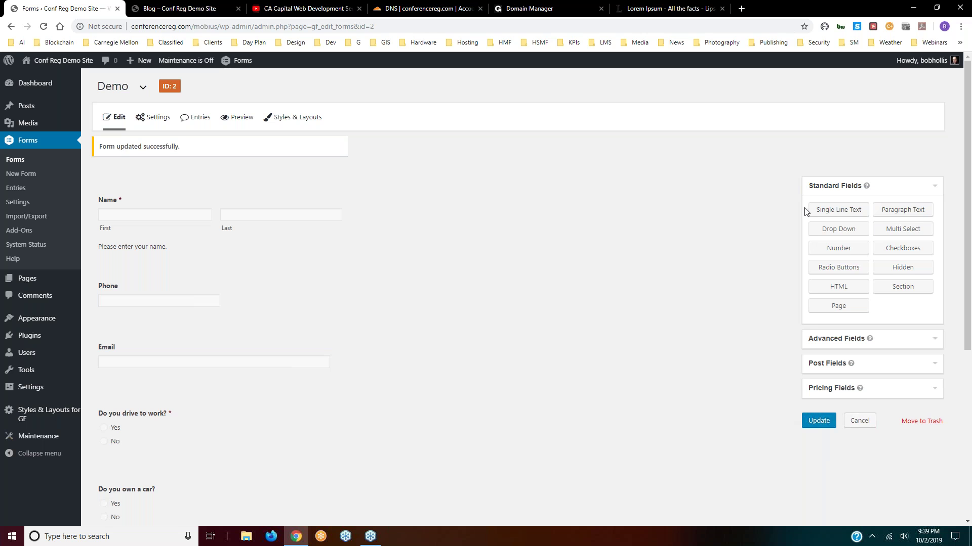
{"action": "left_click", "coordinate": [810, 425]}
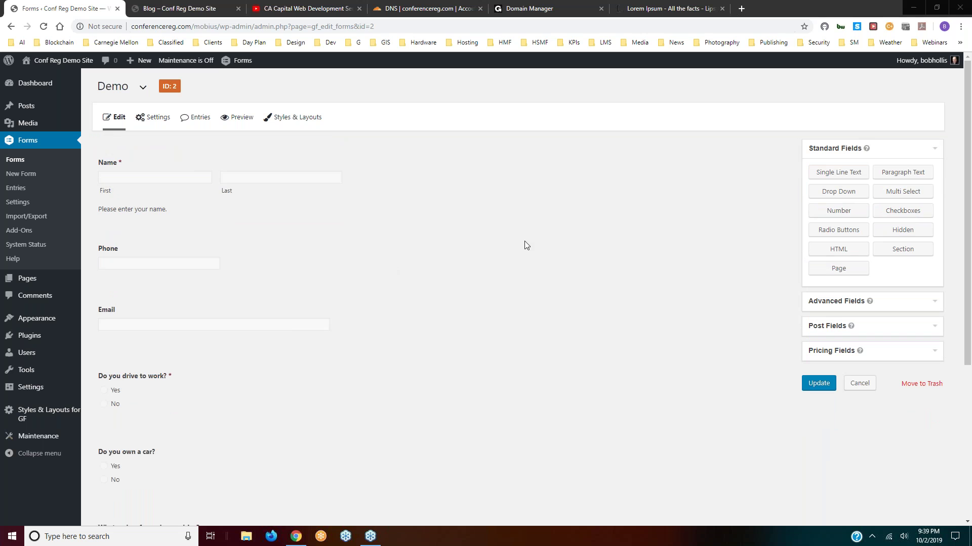
- Go to Pages > All Pages to list the site's five pages
{"action": "mouse_move", "coordinate": [22, 281]}
{"action": "left_click", "coordinate": [23, 282]}
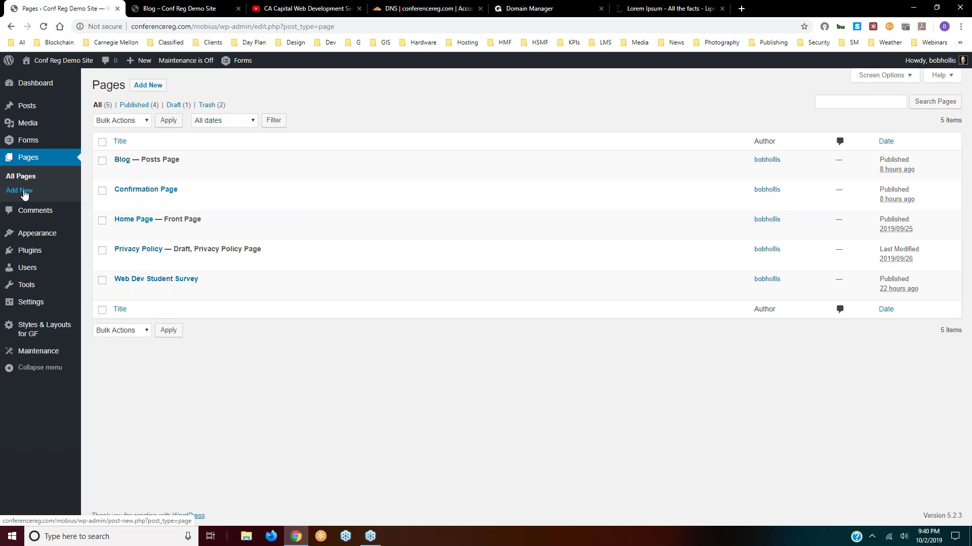
- Create a new page titled 'Demo Form Page'
{"action": "left_click", "coordinate": [147, 86]}
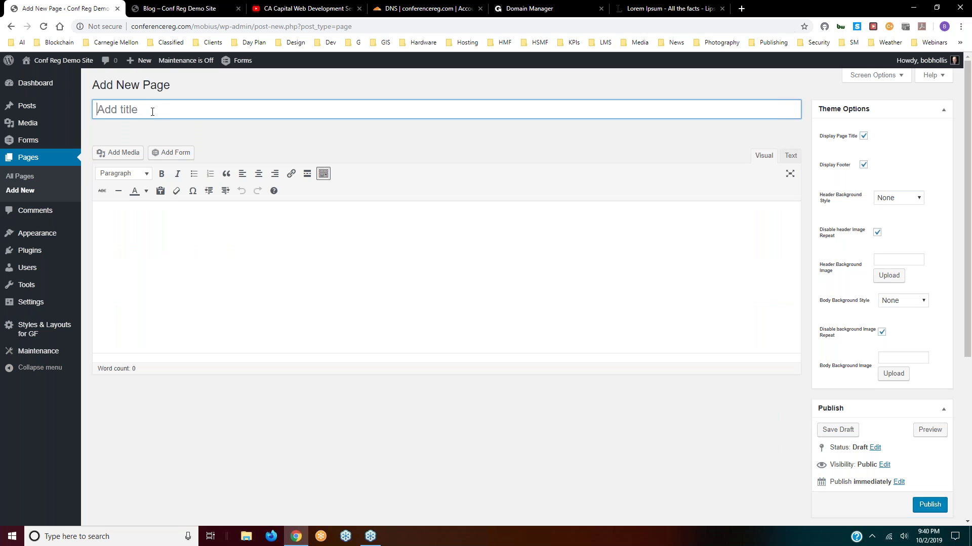
{"action": "type", "text": "Demo Form 2"}
{"action": "double_click", "coordinate": [162, 109]}
{"action": "type", "text": "Page"}
{"action": "left_click", "coordinate": [261, 225]}
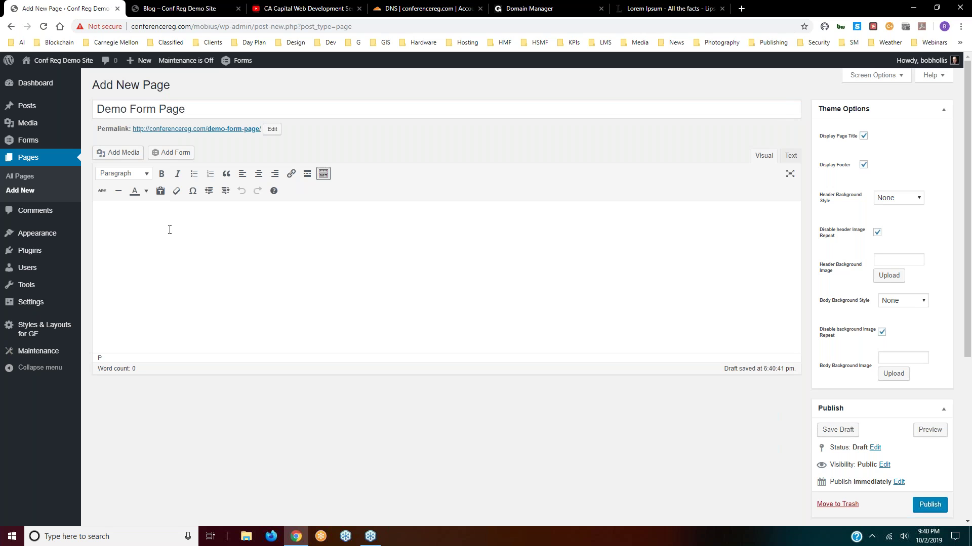
- Choose the Demo form to embed, with title and description hidden and Ajax enabled
{"action": "left_click", "coordinate": [173, 153]}
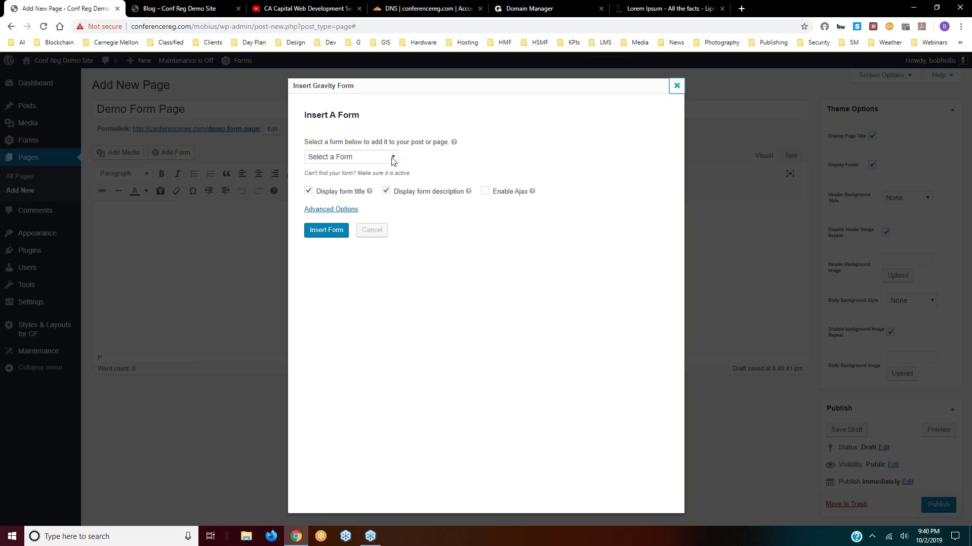
{"action": "left_click", "coordinate": [392, 157]}
{"action": "left_click", "coordinate": [324, 190]}
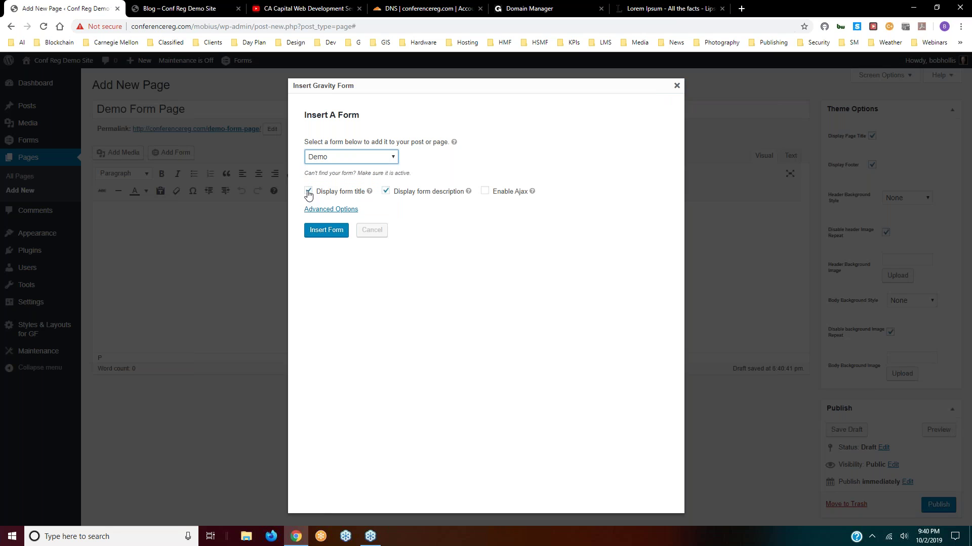
{"action": "left_click", "coordinate": [386, 192]}
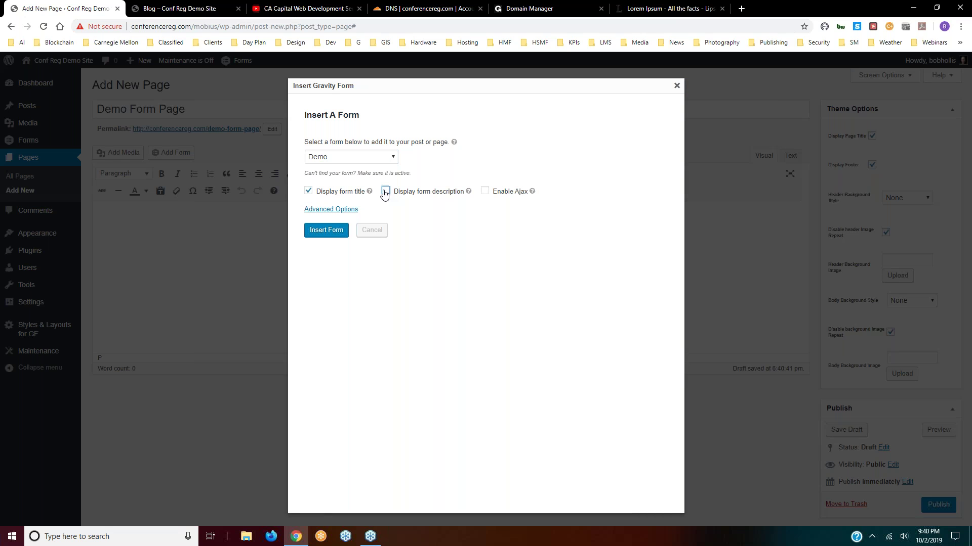
{"action": "left_click", "coordinate": [308, 192]}
{"action": "left_click", "coordinate": [485, 193]}
- Insert the Demo form shortcode and publish Demo Form Page
{"action": "left_click", "coordinate": [336, 210]}
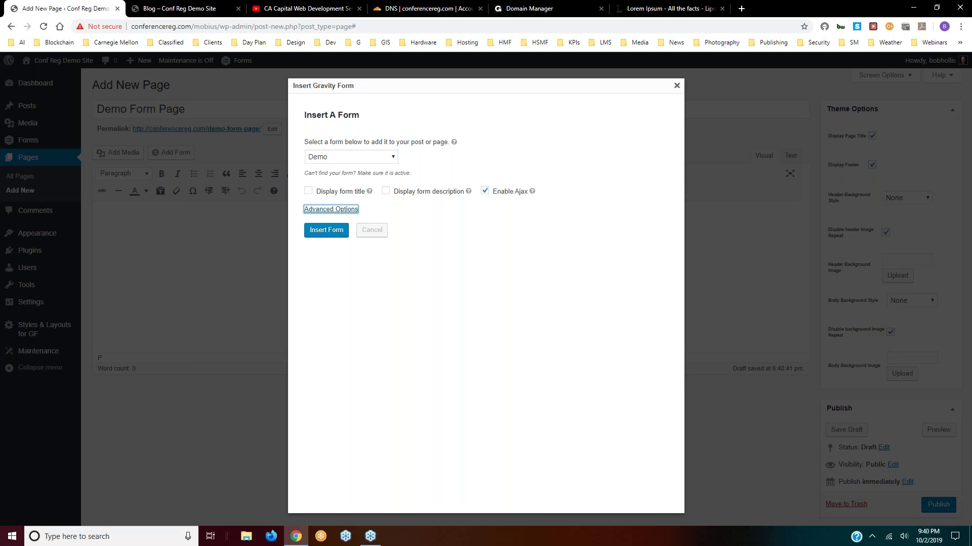
{"action": "left_click", "coordinate": [331, 210]}
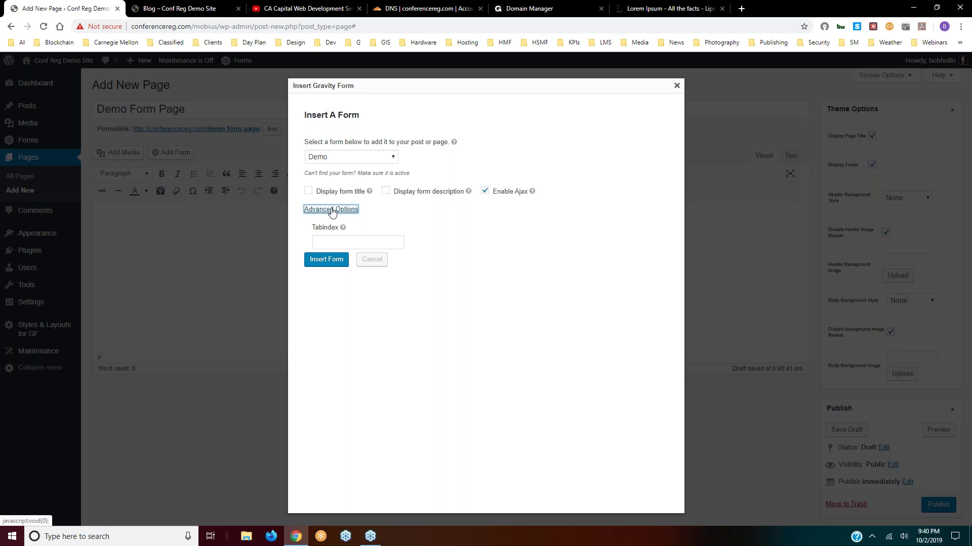
{"action": "left_click", "coordinate": [319, 263]}
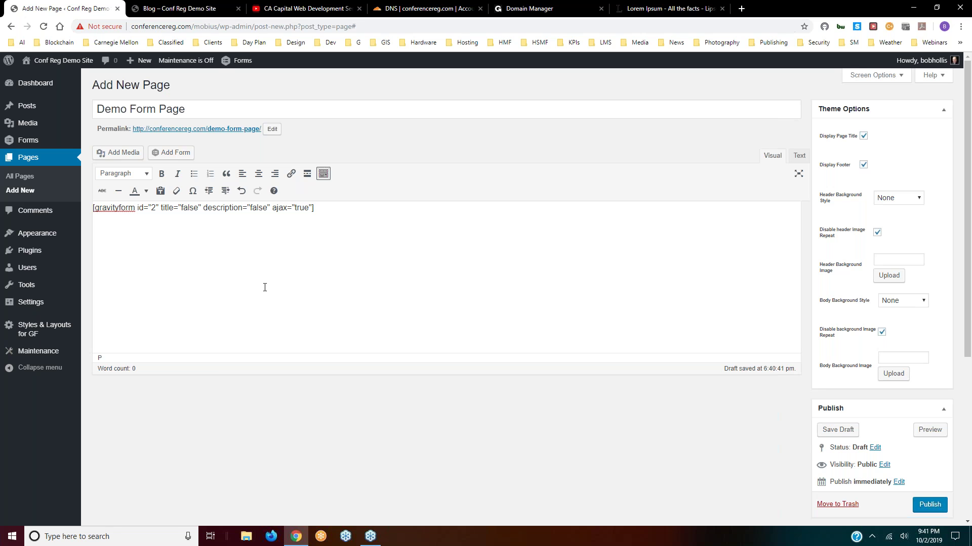
{"action": "left_click", "coordinate": [930, 505]}
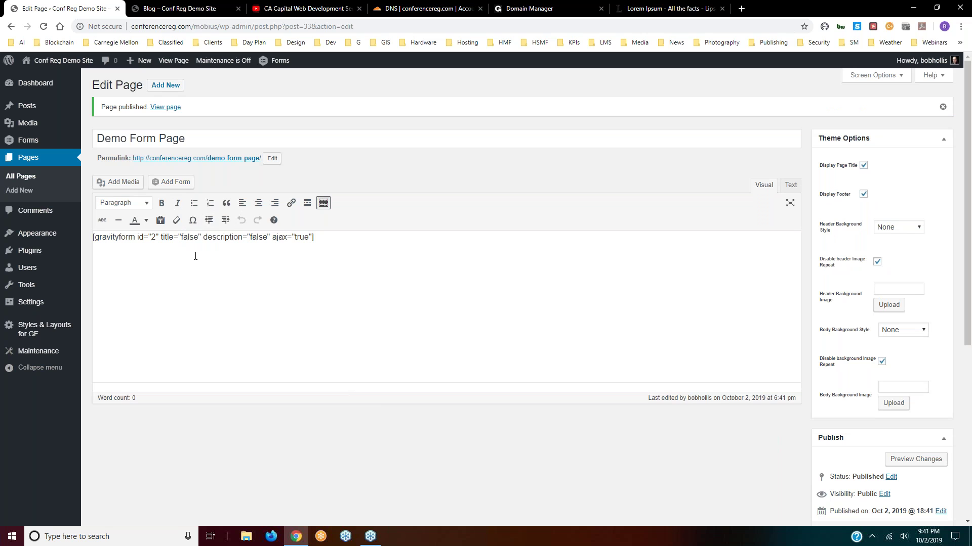
{"action": "left_click", "coordinate": [167, 61]}
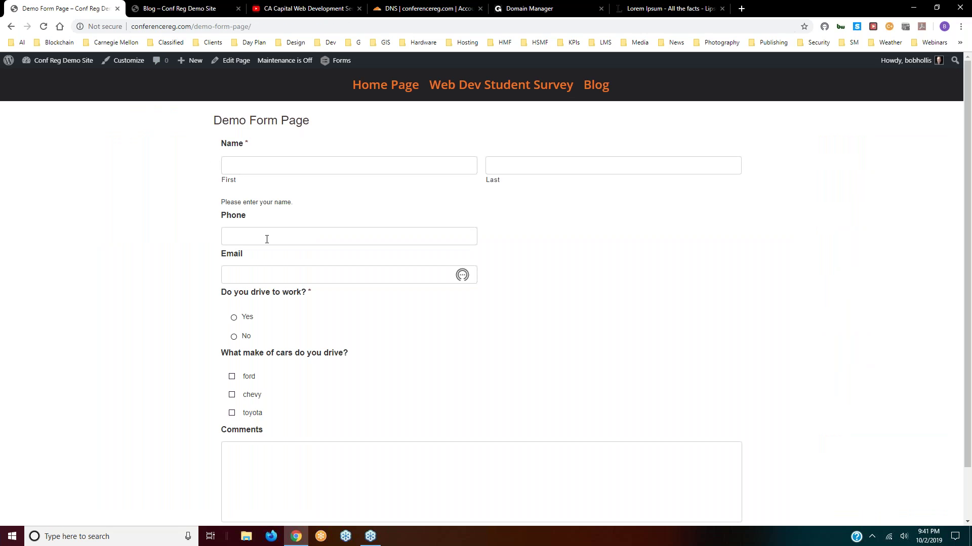
- Submit a test entry with autofilled name, phone and email, No, toyota and a comment
{"action": "scroll", "coordinate": [267, 304], "scroll_direction": "down", "scroll_amount": 2}
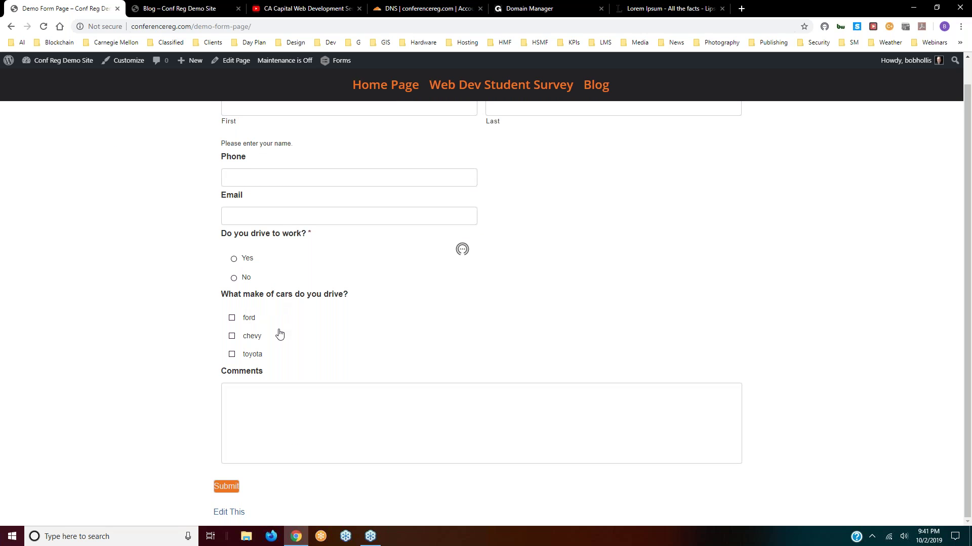
{"action": "scroll", "coordinate": [279, 334], "scroll_direction": "up", "scroll_amount": 2}
{"action": "left_click", "coordinate": [255, 167]}
{"action": "left_click", "coordinate": [250, 191]}
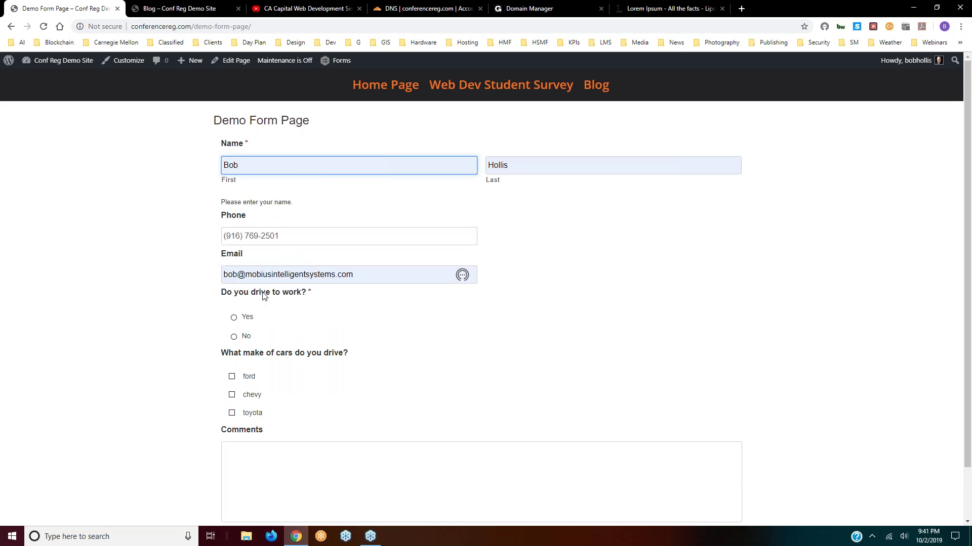
{"action": "scroll", "coordinate": [272, 306], "scroll_direction": "down", "scroll_amount": 1}
{"action": "left_click", "coordinate": [233, 278]}
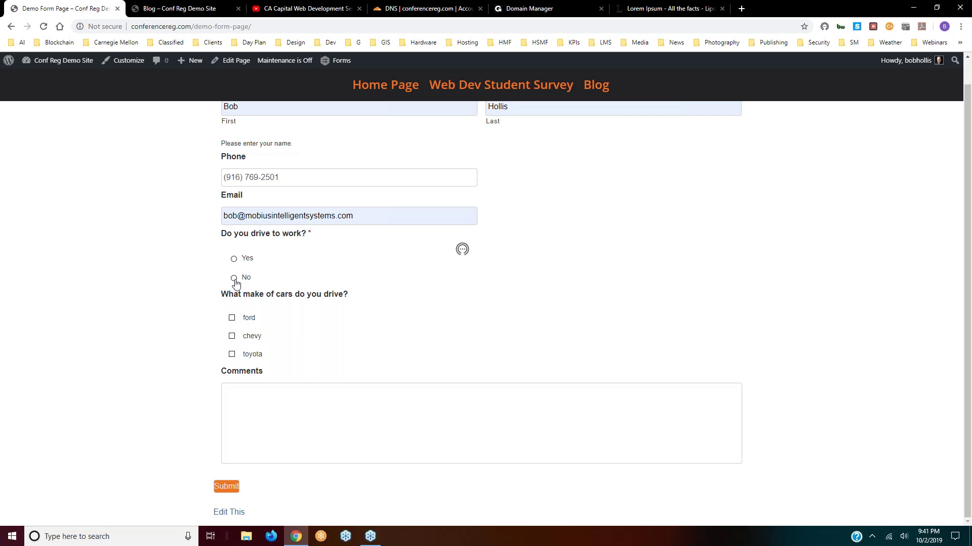
{"action": "left_click", "coordinate": [233, 356]}
{"action": "left_click", "coordinate": [258, 394]}
{"action": "type", "text": "tdrtyttu"}
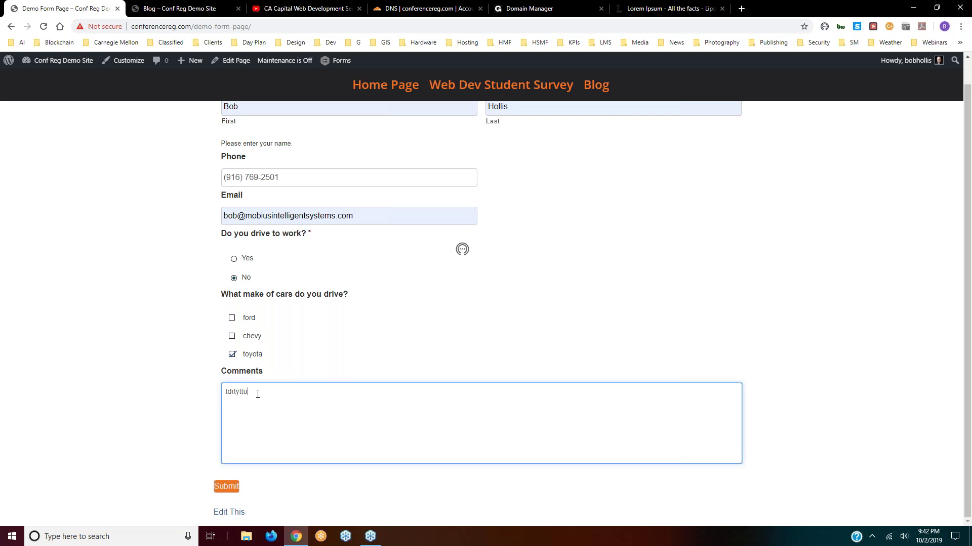
{"action": "left_click", "coordinate": [228, 486]}
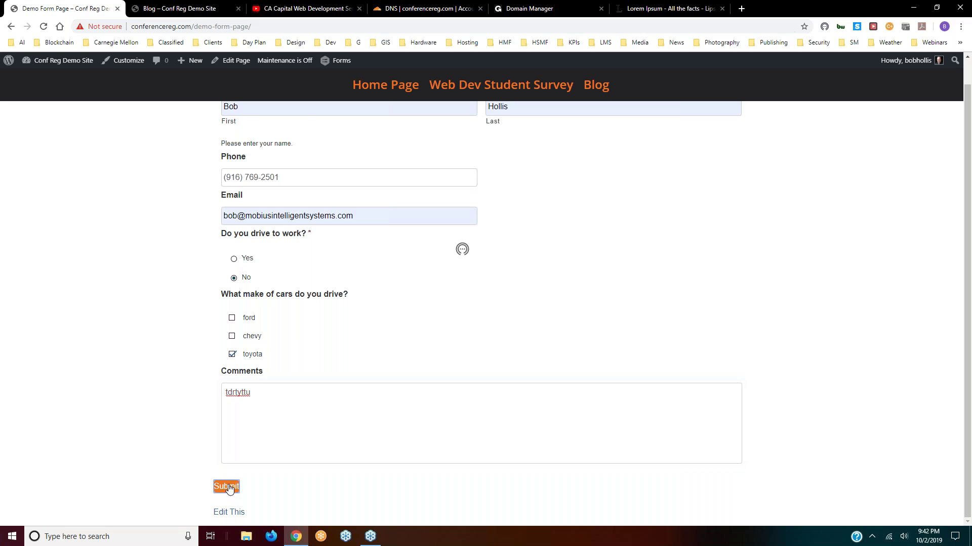
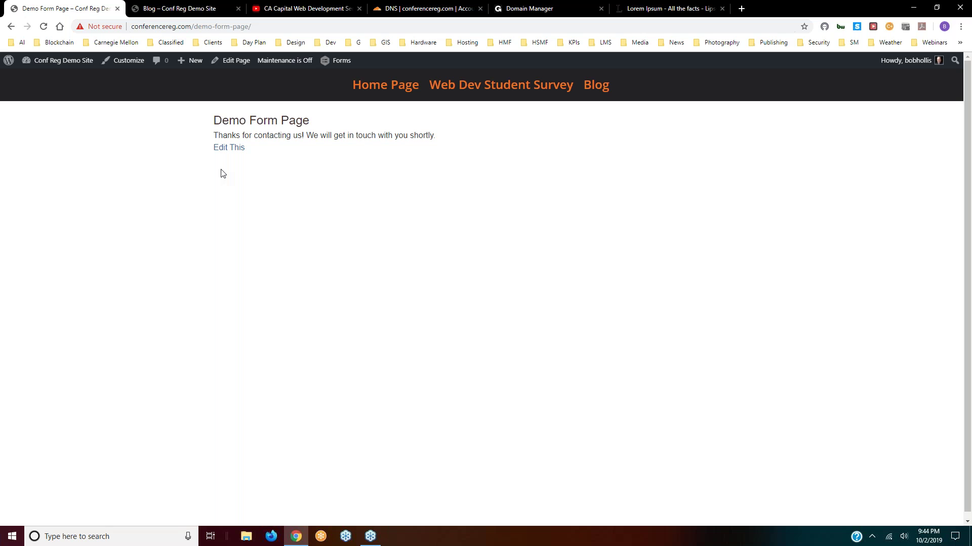
- Go from the public page to the admin Dashboard and start a new blank page
{"action": "mouse_move", "coordinate": [30, 63]}
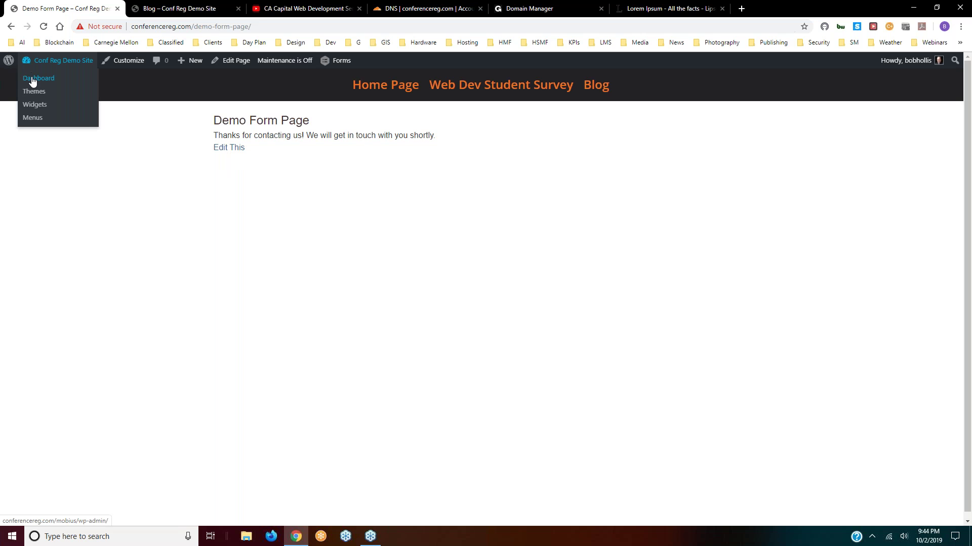
{"action": "left_click", "coordinate": [32, 80]}
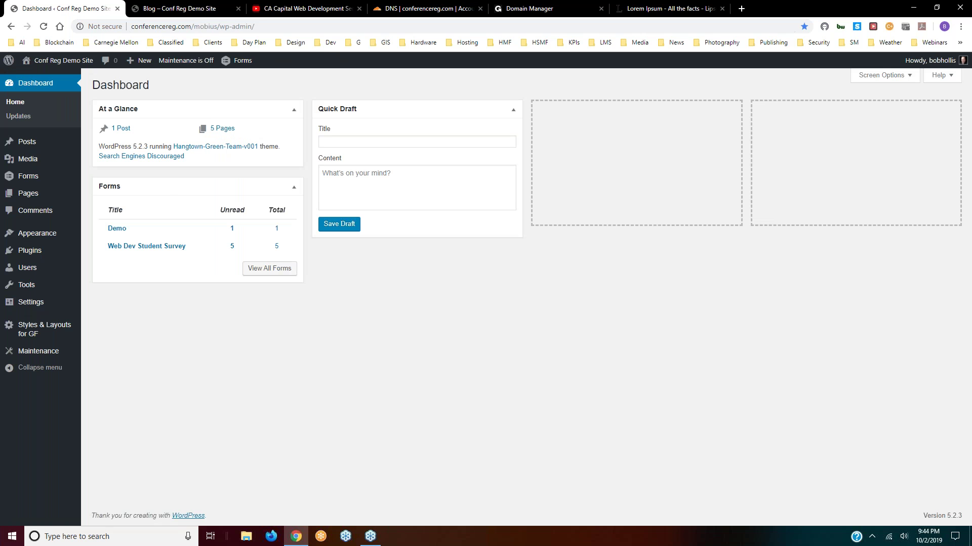
{"action": "mouse_move", "coordinate": [26, 196]}
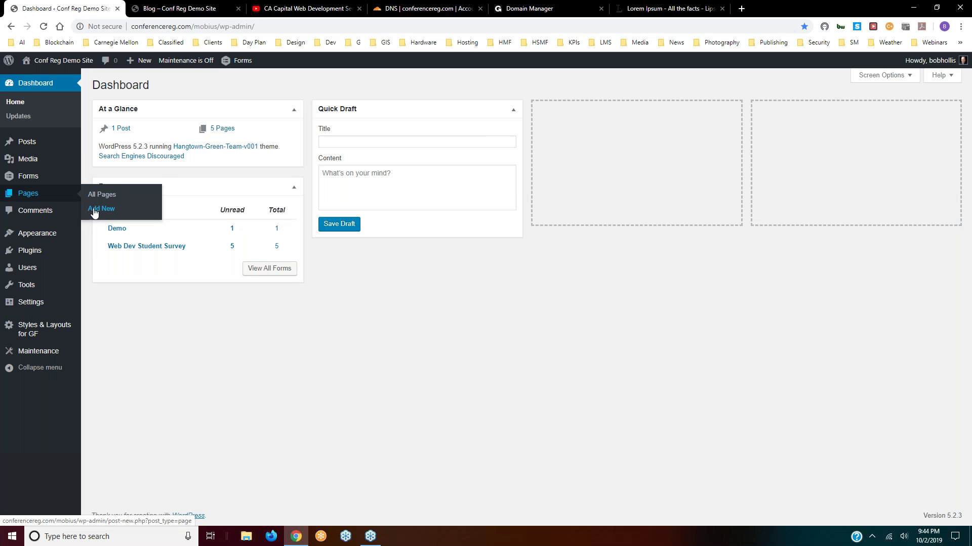
{"action": "left_click", "coordinate": [98, 210]}
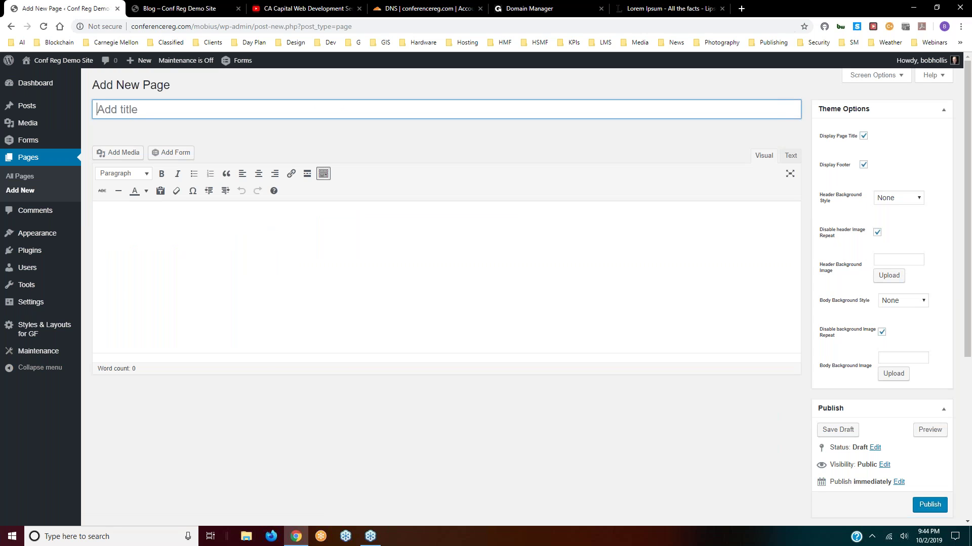
- Title the new page 'Menu Page 1' and hide the editor's extra formatting toolbar row
{"action": "type", "text": "Menu Page 1"}
{"action": "left_click", "coordinate": [177, 251]}
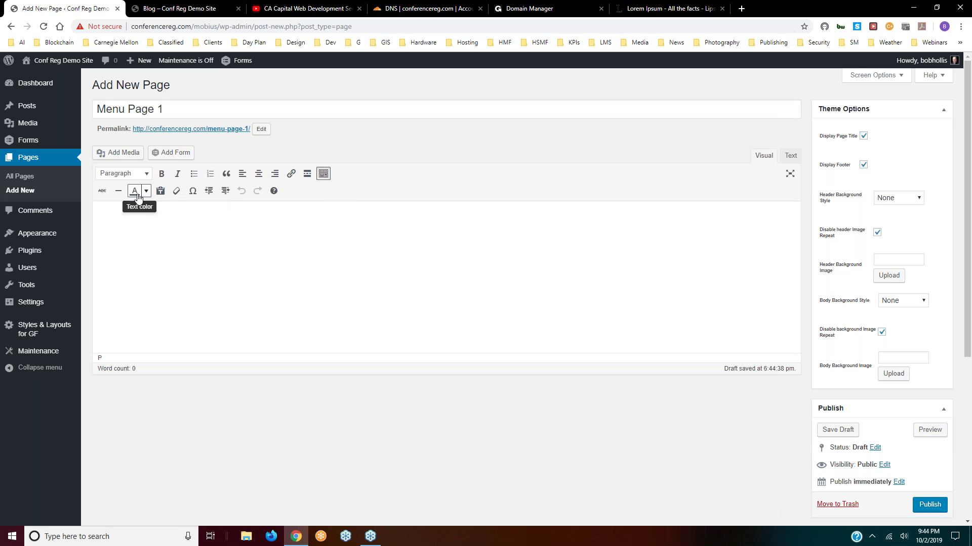
{"action": "left_click", "coordinate": [323, 174]}
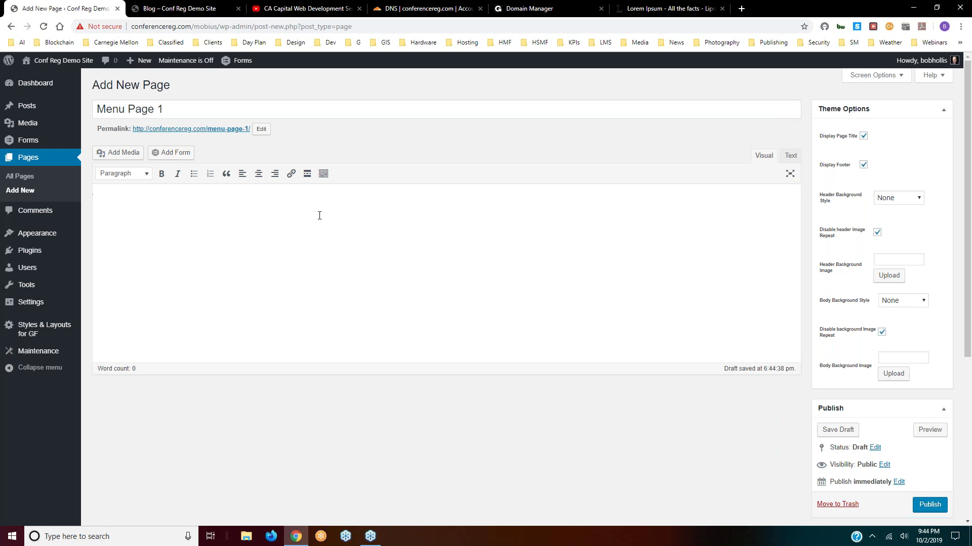
{"action": "left_click", "coordinate": [324, 175]}
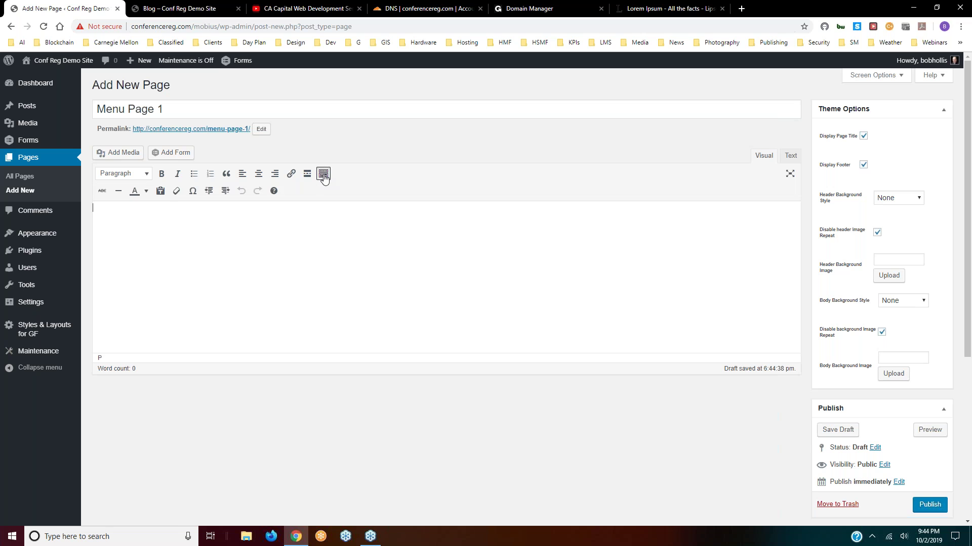
{"action": "left_click", "coordinate": [324, 174]}
{"action": "left_click", "coordinate": [323, 174]}
{"action": "left_click", "coordinate": [323, 175]}
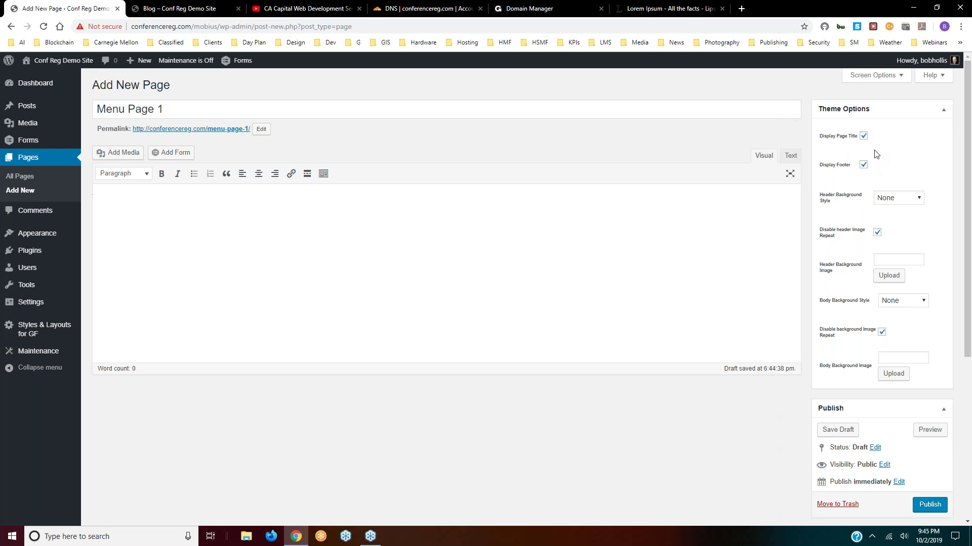
- Leave both the Header and Body Background Style options at None
{"action": "scroll", "coordinate": [860, 157], "scroll_direction": "down", "scroll_amount": 1}
{"action": "left_click", "coordinate": [914, 149]}
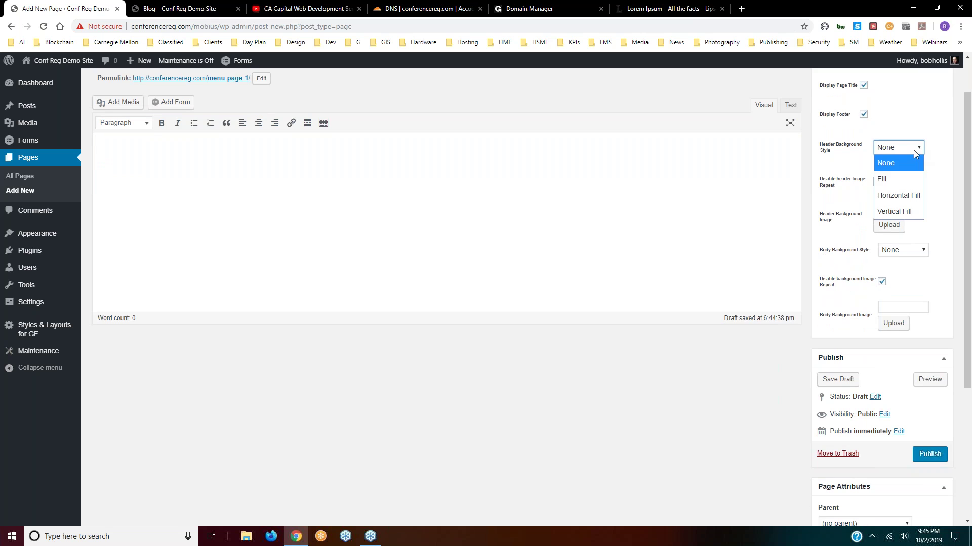
{"action": "left_click", "coordinate": [856, 152]}
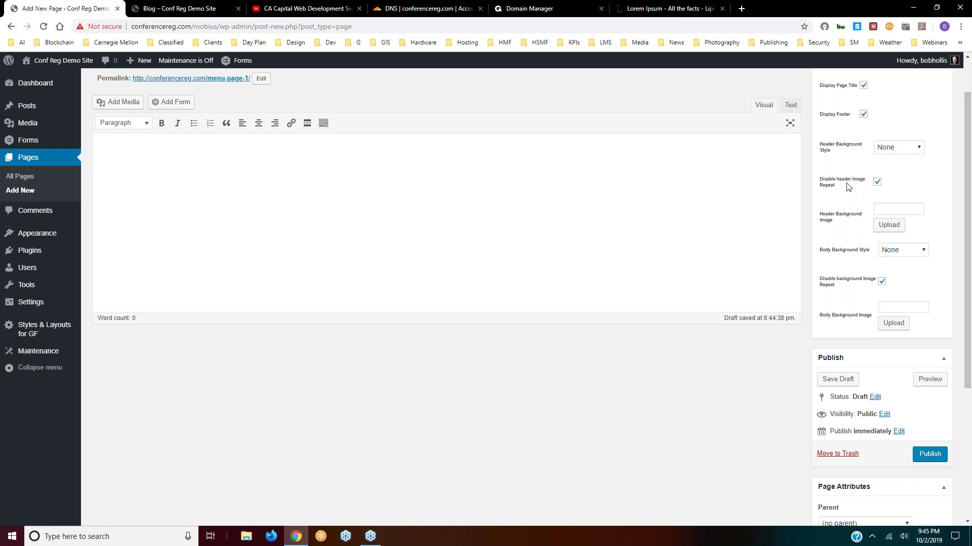
{"action": "scroll", "coordinate": [848, 216], "scroll_direction": "down", "scroll_amount": 1}
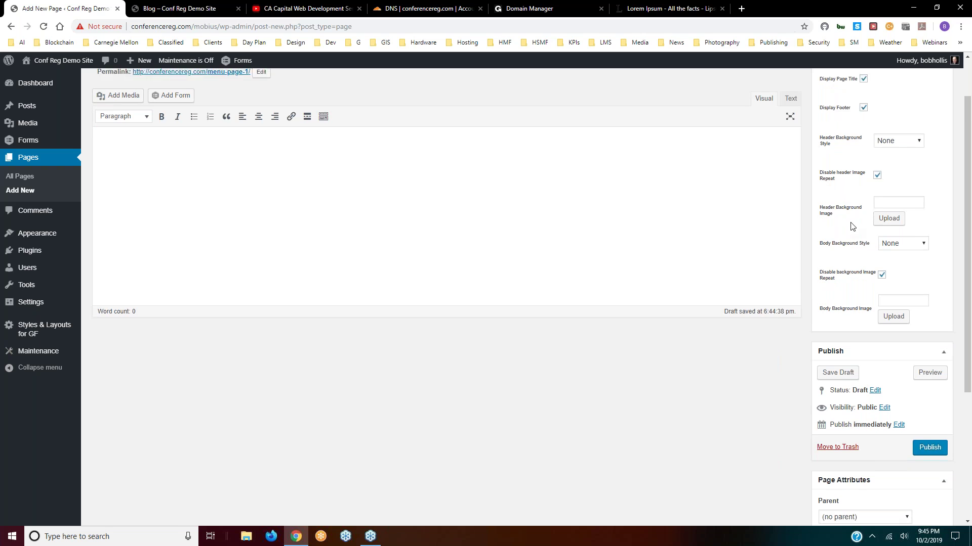
{"action": "left_click", "coordinate": [911, 203]}
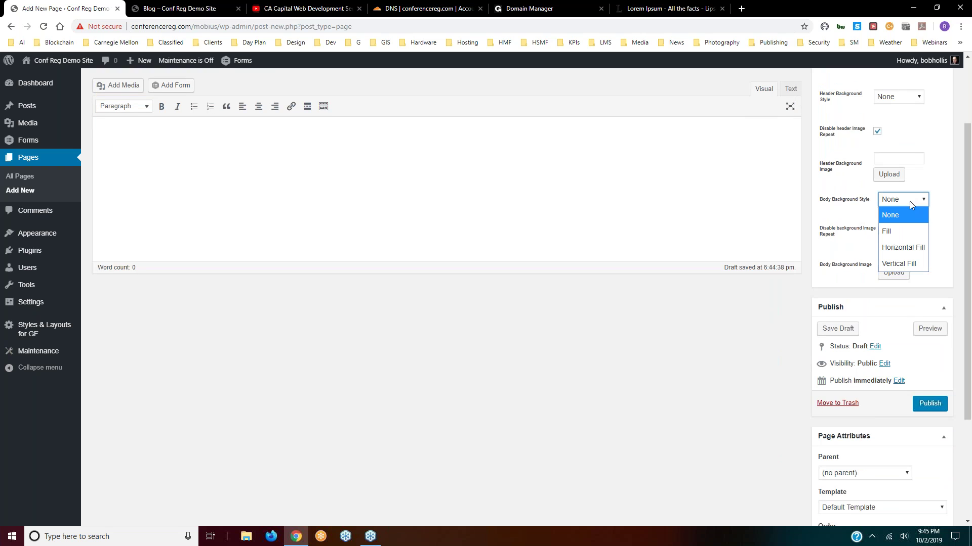
{"action": "left_click", "coordinate": [844, 209]}
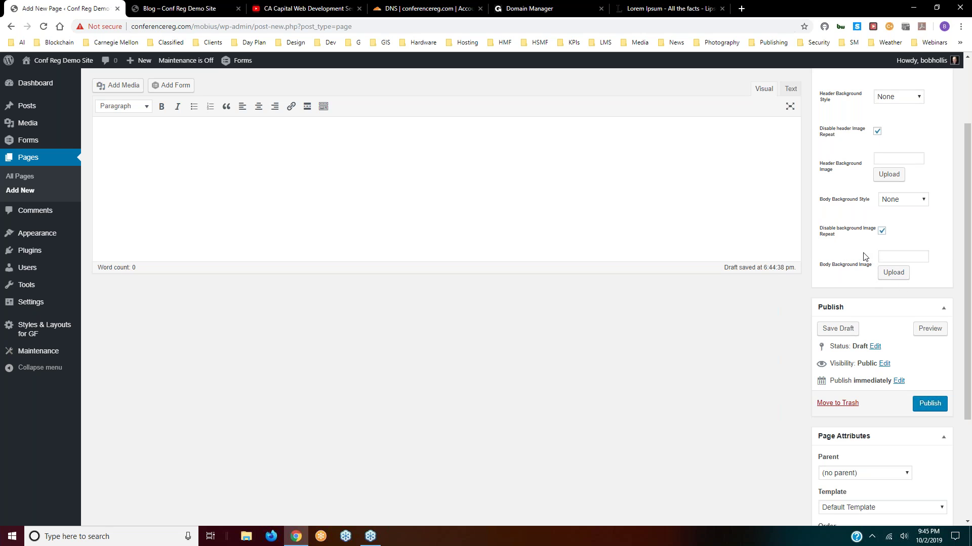
- Open the page's Status setting and list the available publication statuses
{"action": "scroll", "coordinate": [880, 243], "scroll_direction": "down", "scroll_amount": 2}
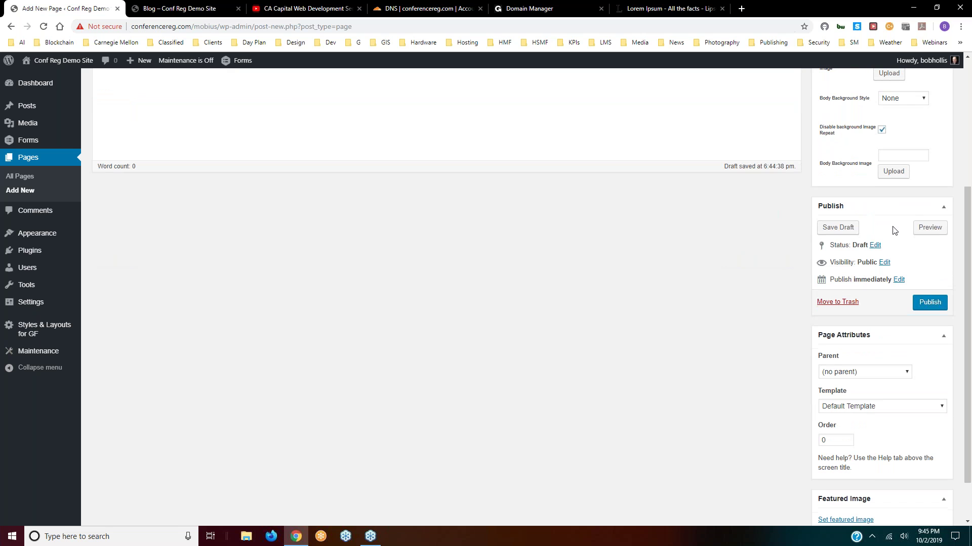
{"action": "left_click", "coordinate": [875, 245]}
{"action": "left_click", "coordinate": [878, 262]}
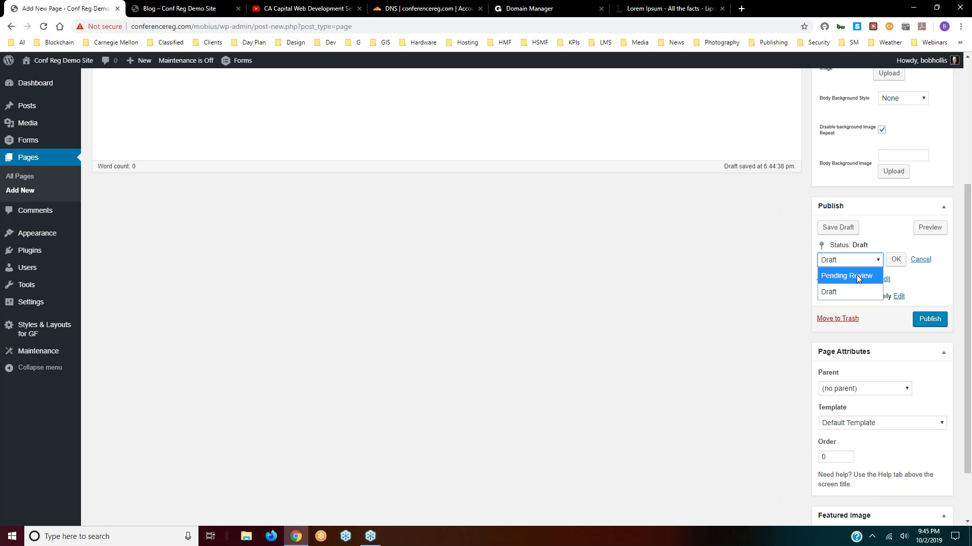
- Set Menu Page 1's status to Pending Review and save it as pending
{"action": "left_click", "coordinate": [846, 276]}
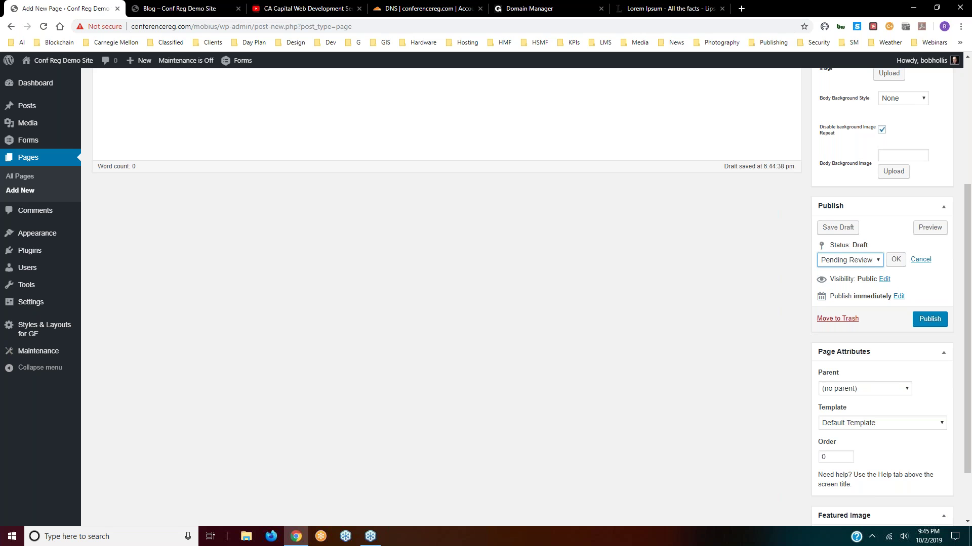
{"action": "left_click", "coordinate": [896, 260]}
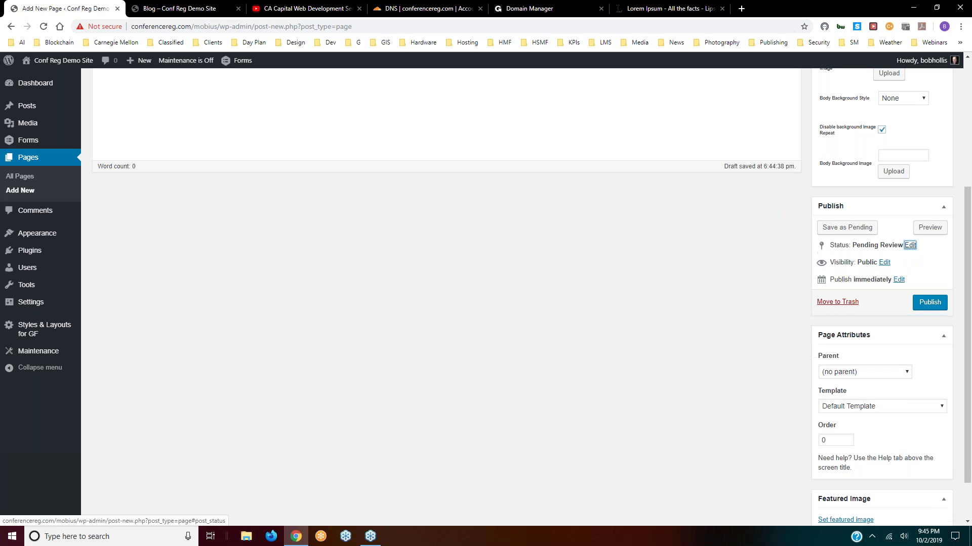
{"action": "left_click", "coordinate": [842, 229]}
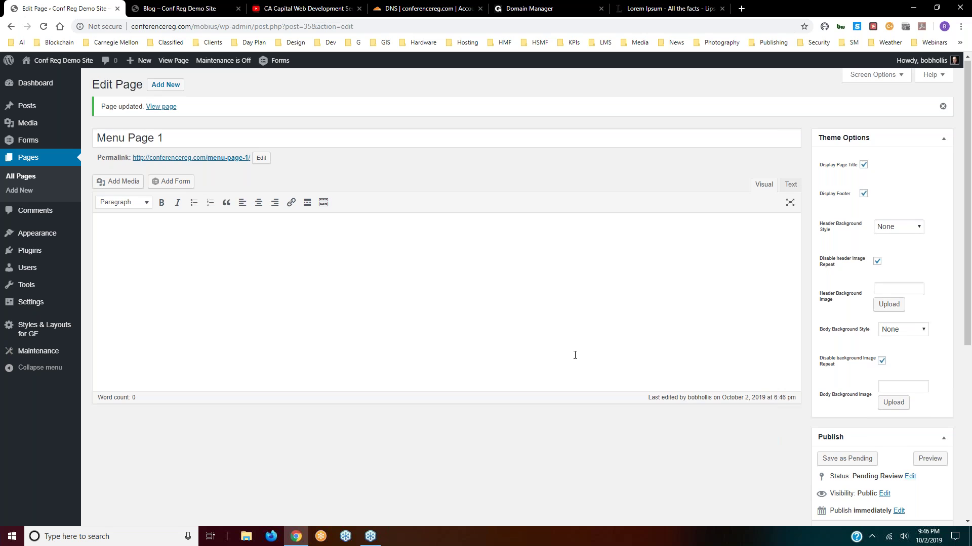
- Publish Menu Page 1 immediately, keeping the current publish date
{"action": "scroll", "coordinate": [563, 360], "scroll_direction": "down", "scroll_amount": 4}
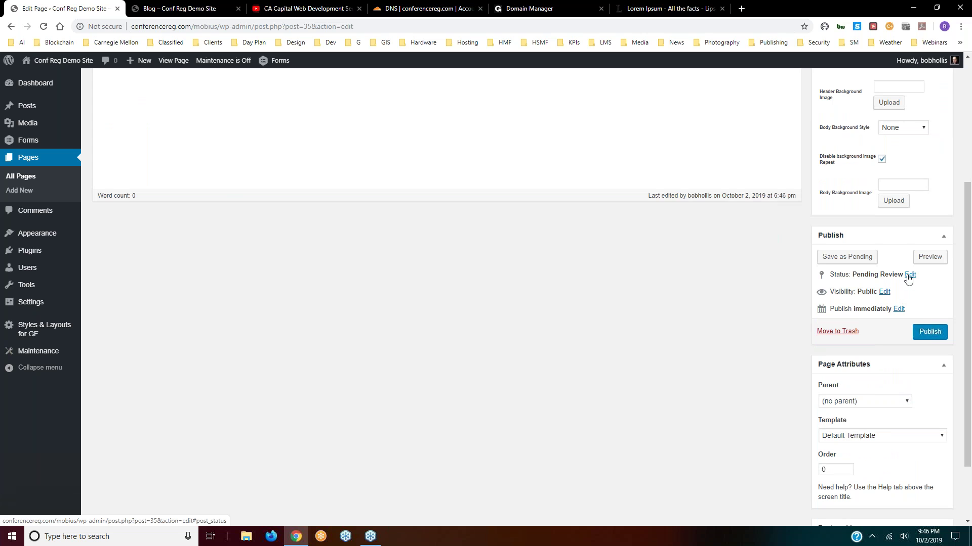
{"action": "left_click", "coordinate": [901, 309]}
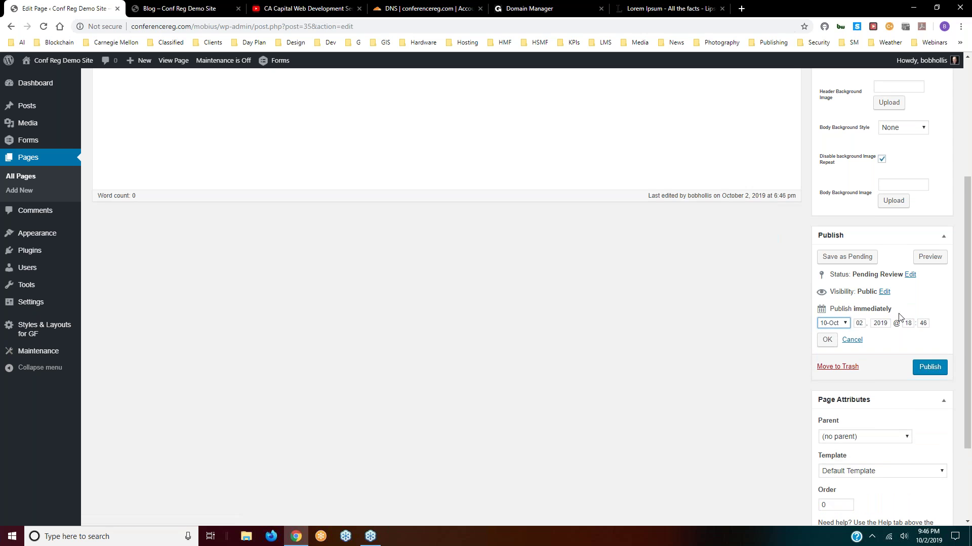
{"action": "left_click", "coordinate": [830, 342]}
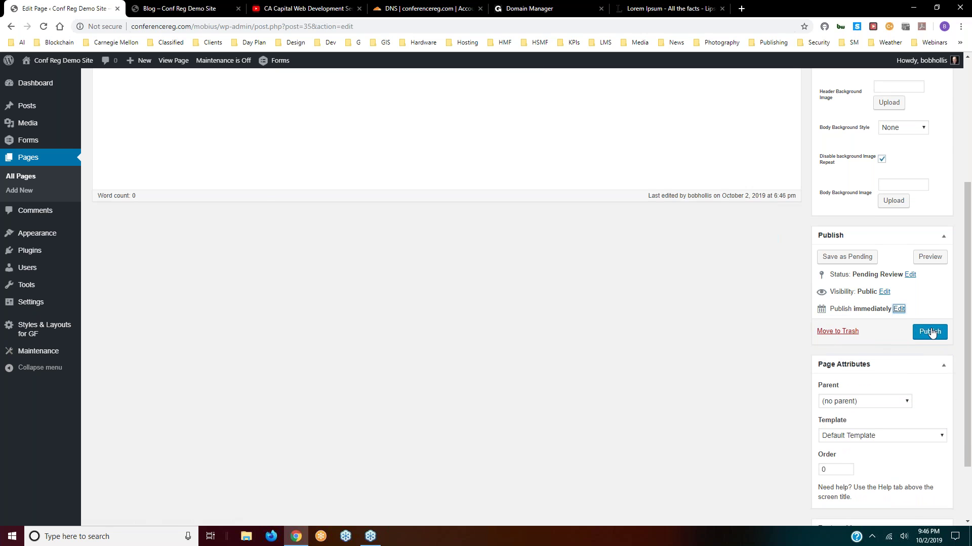
{"action": "left_click", "coordinate": [930, 332]}
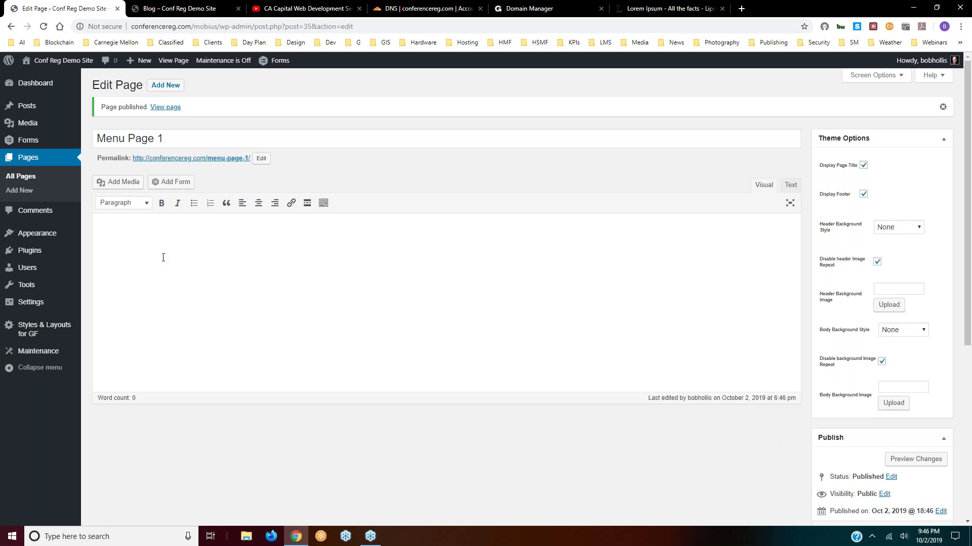
- Update the published page and view the site's Blog page in the other tab
{"action": "scroll", "coordinate": [896, 343], "scroll_direction": "down", "scroll_amount": 4}
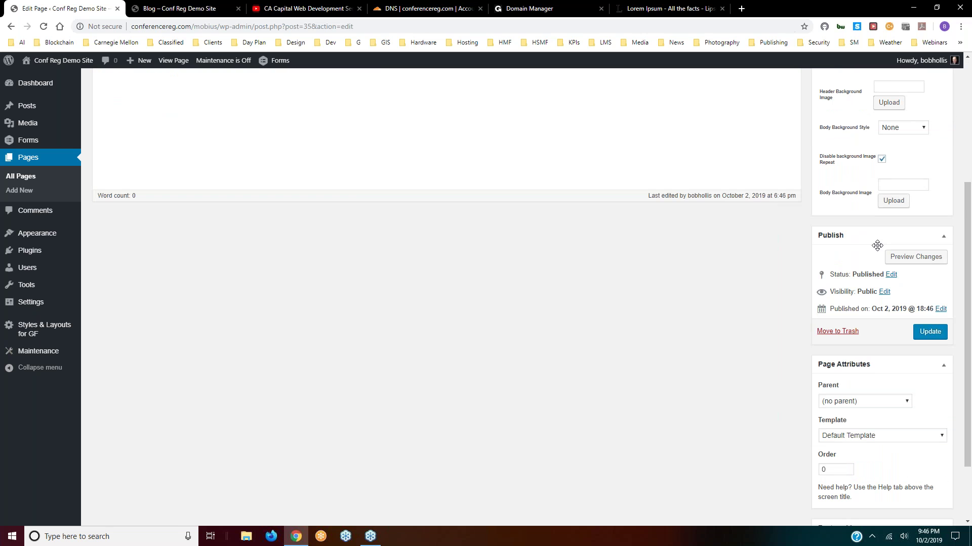
{"action": "left_click", "coordinate": [937, 337]}
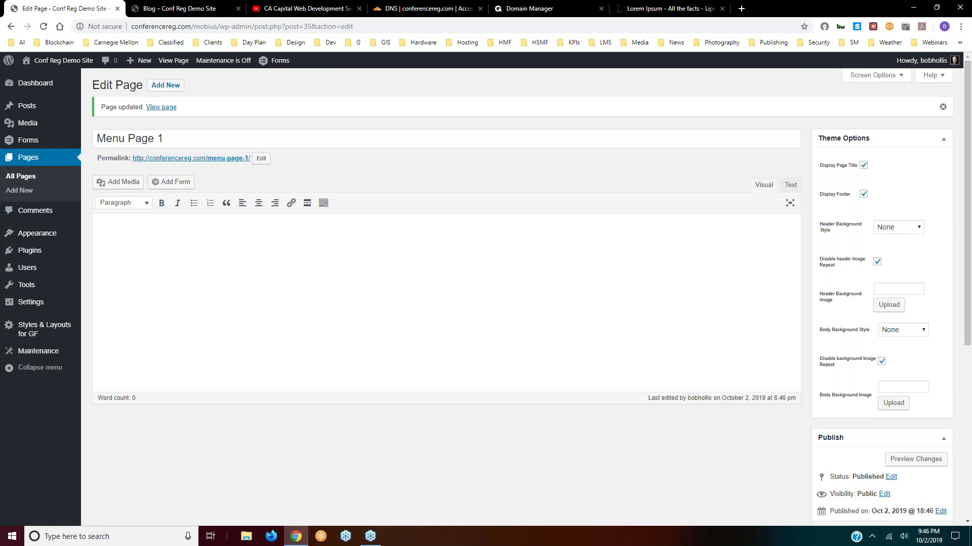
{"action": "left_click", "coordinate": [201, 9]}
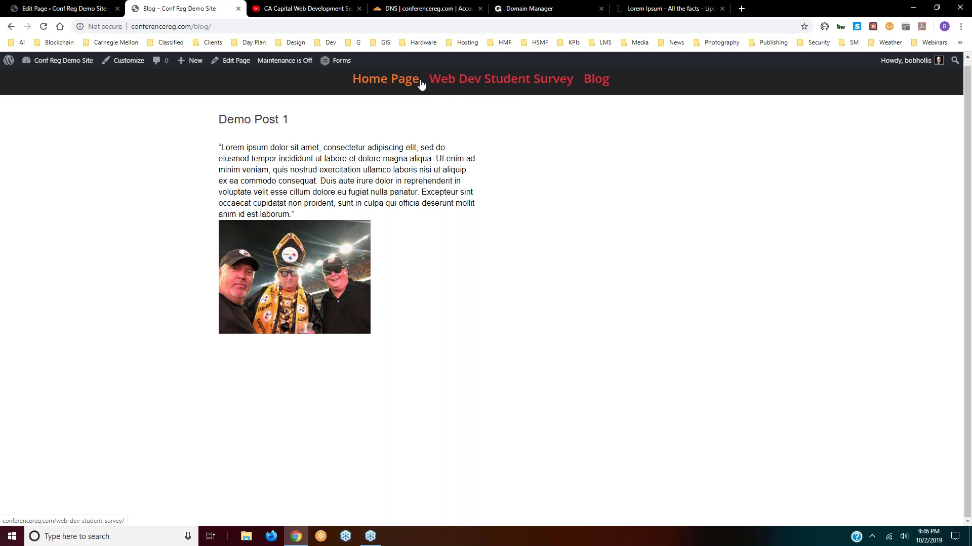
- Return to the Menu Page 1 editor and open Appearance > Menus
{"action": "left_click", "coordinate": [73, 10]}
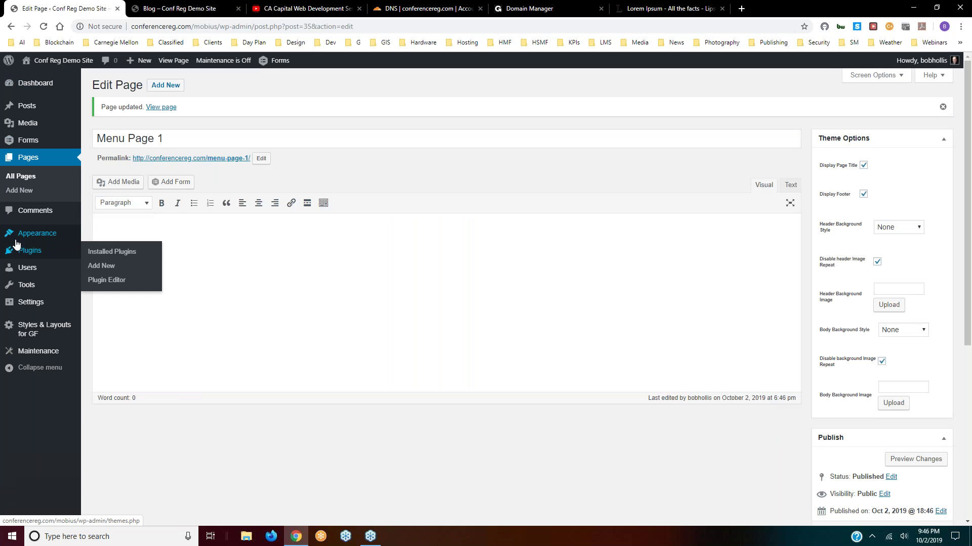
{"action": "mouse_move", "coordinate": [25, 235]}
{"action": "left_click", "coordinate": [98, 276]}
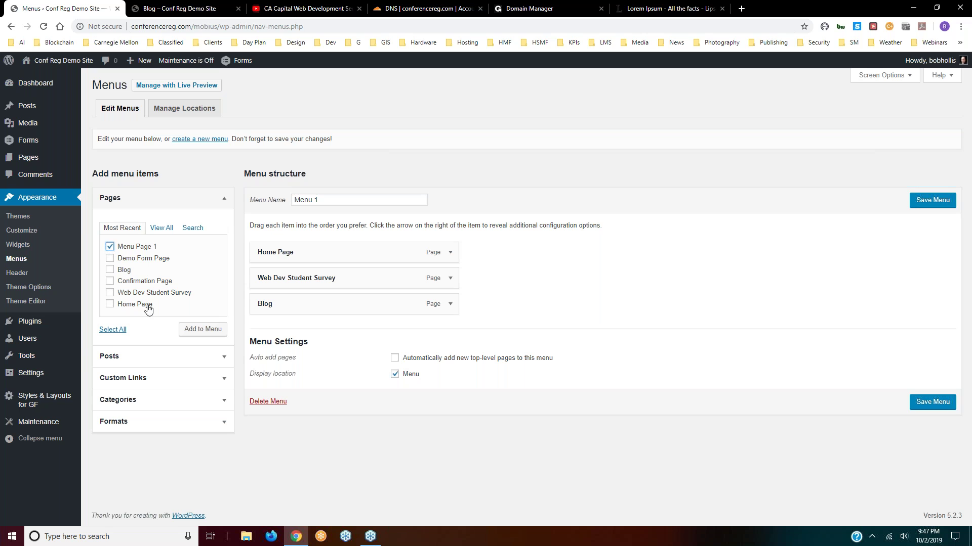
- Add Menu Page 1 to Menu 1 as a top-level item, save the menu, and view the Blog page
{"action": "left_click", "coordinate": [198, 329]}
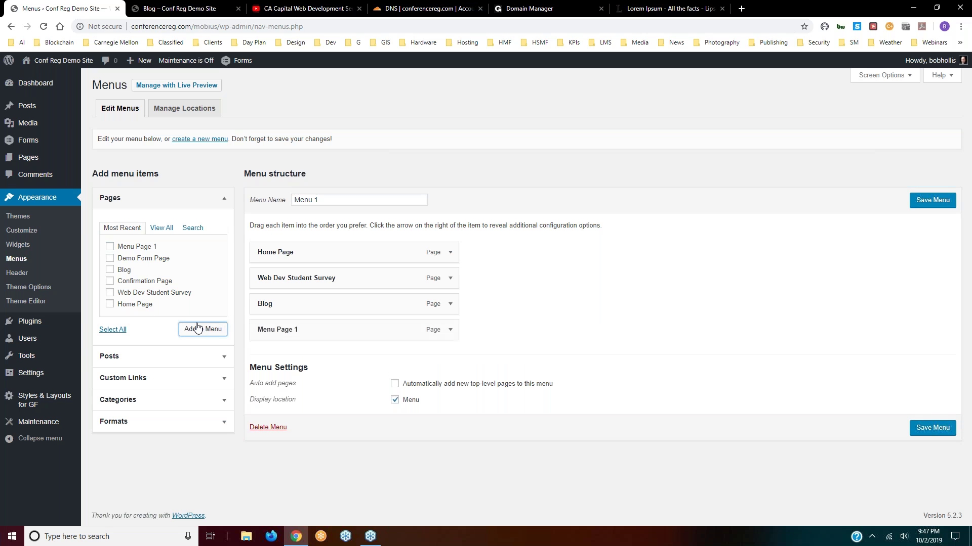
{"action": "left_click_drag", "start_coordinate": [356, 332], "coordinate": [380, 306]}
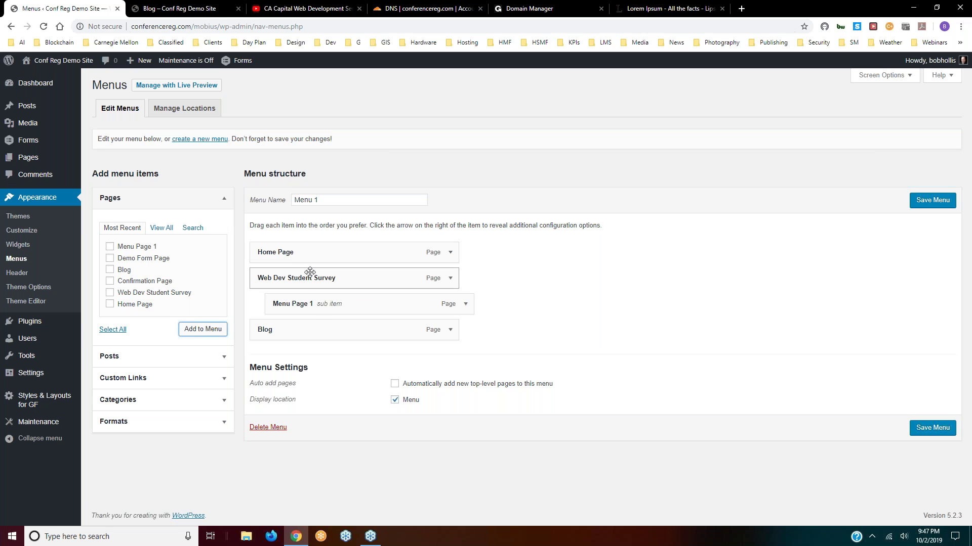
{"action": "left_click_drag", "start_coordinate": [336, 304], "coordinate": [314, 304]}
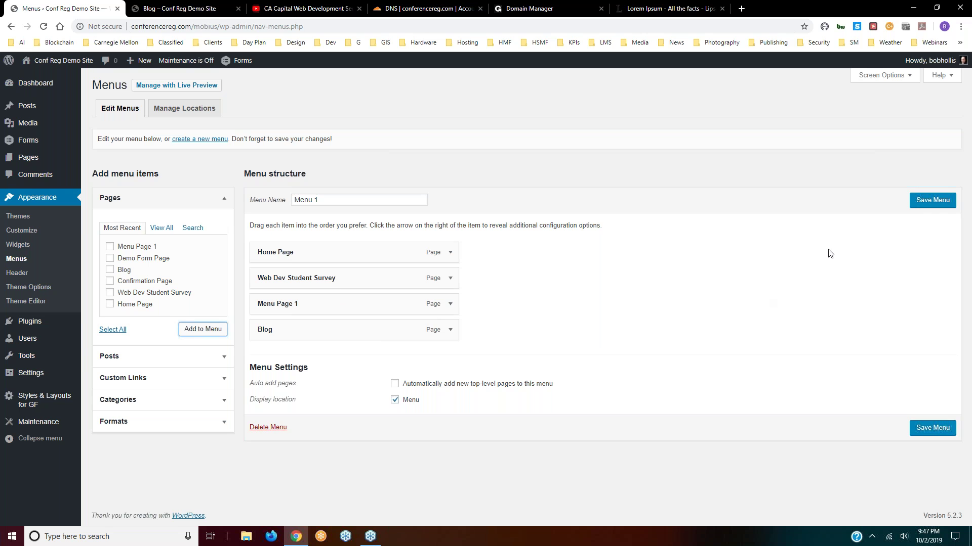
{"action": "left_click", "coordinate": [925, 201]}
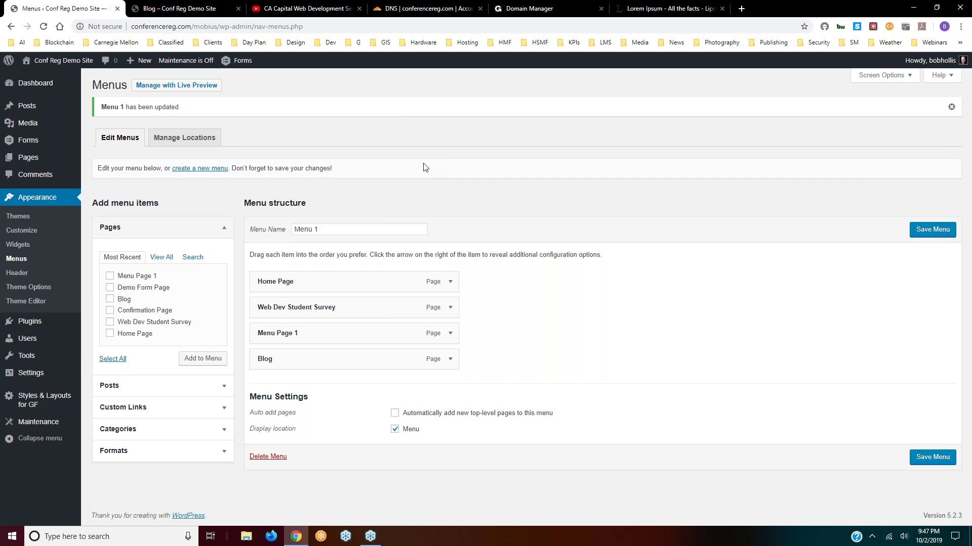
{"action": "left_click", "coordinate": [194, 14]}
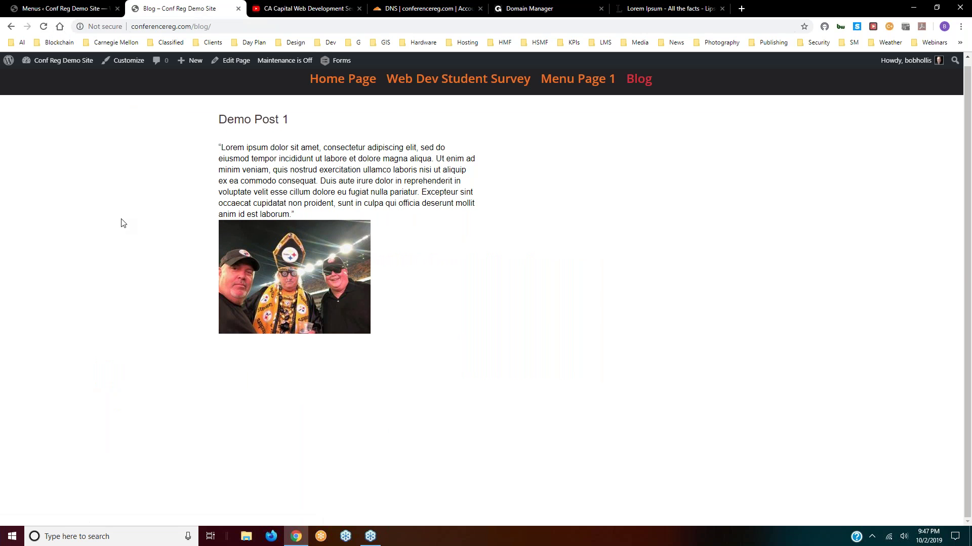
- Open the empty Menu Page 1 from the live navigation bar, then go back to the Menus screen
{"action": "left_click", "coordinate": [568, 83]}
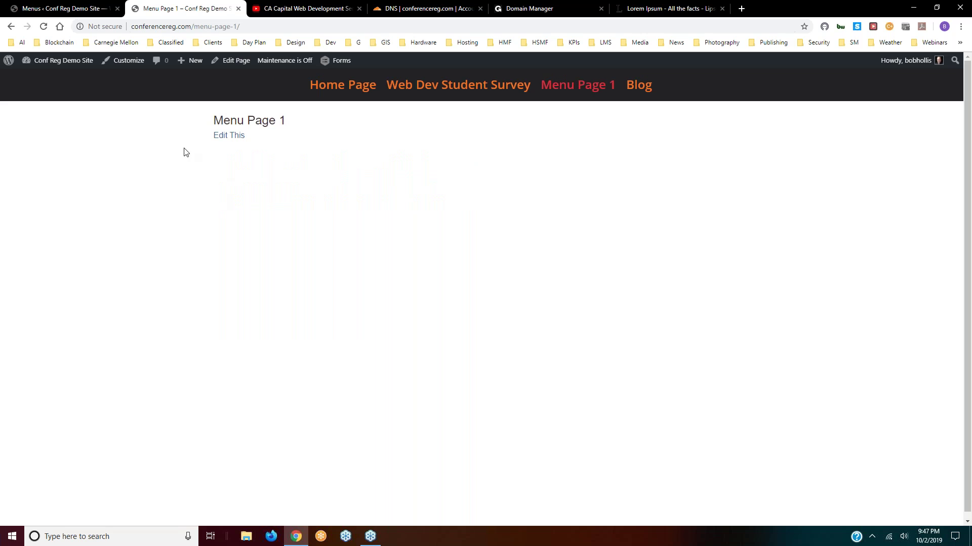
{"action": "left_click", "coordinate": [54, 10]}
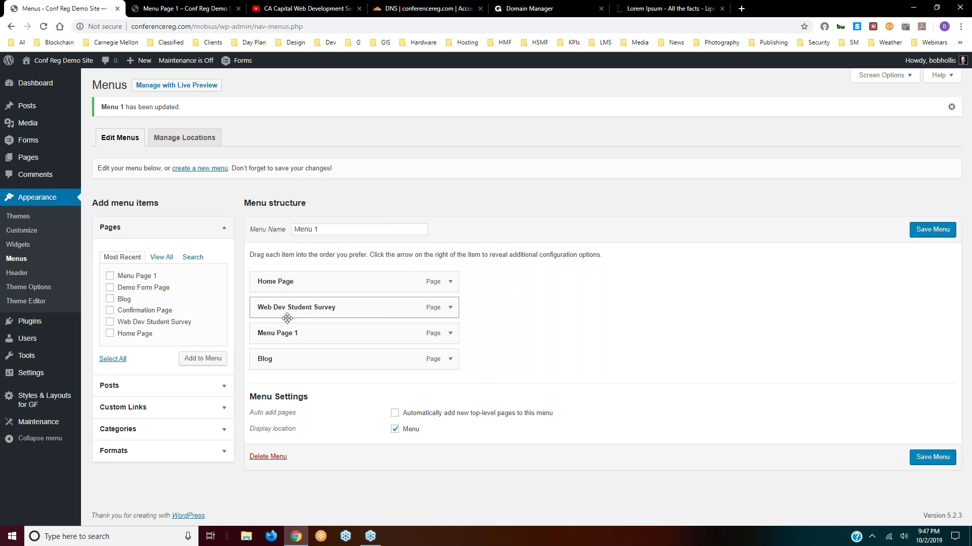
- Make Menu Page 1 a sub-item of Web Dev Student Survey, save Menu 1, and check the live site
{"action": "left_click_drag", "start_coordinate": [314, 334], "coordinate": [347, 338]}
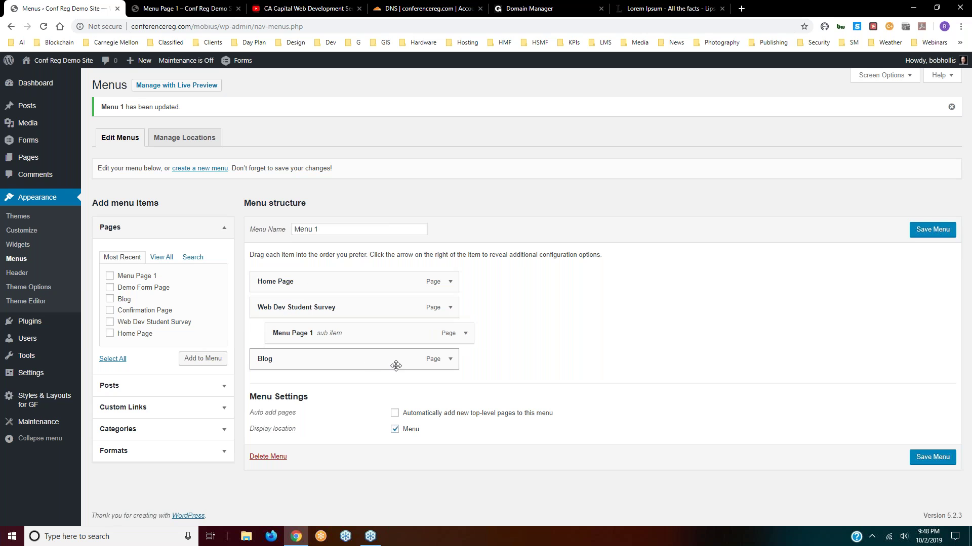
{"action": "left_click", "coordinate": [922, 232]}
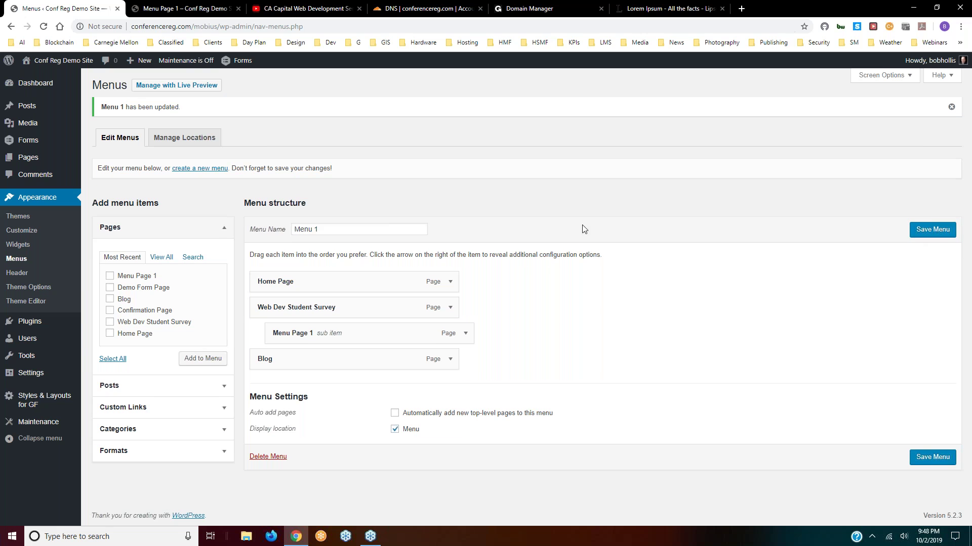
{"action": "left_click", "coordinate": [215, 12]}
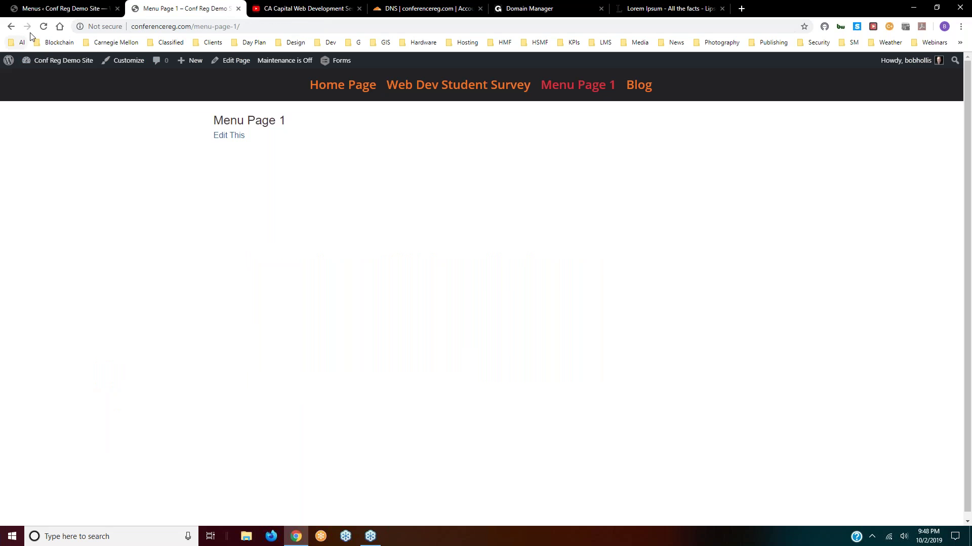
{"action": "left_click", "coordinate": [323, 87]}
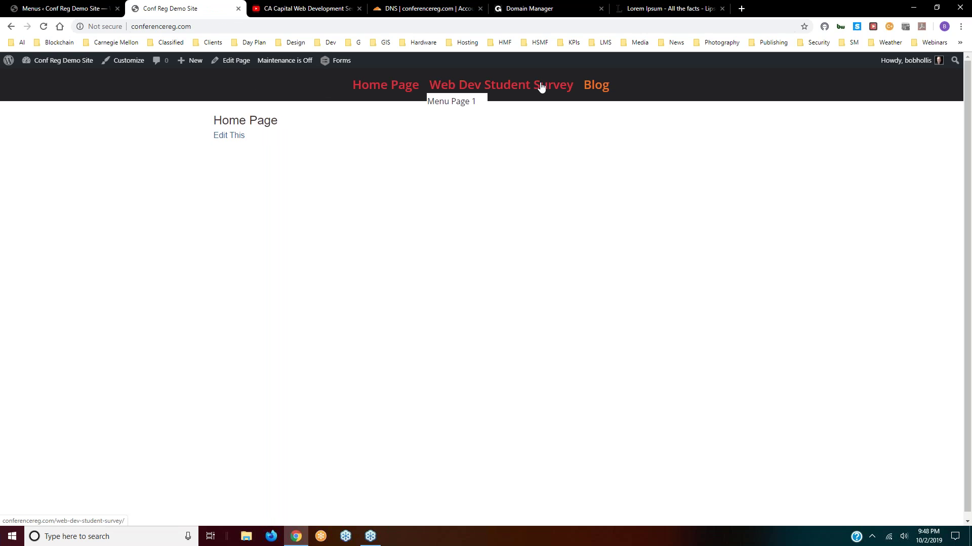
- Check the Web Dev Student Survey dropdown on the live Home Page's navigation bar
{"action": "mouse_move", "coordinate": [487, 81]}
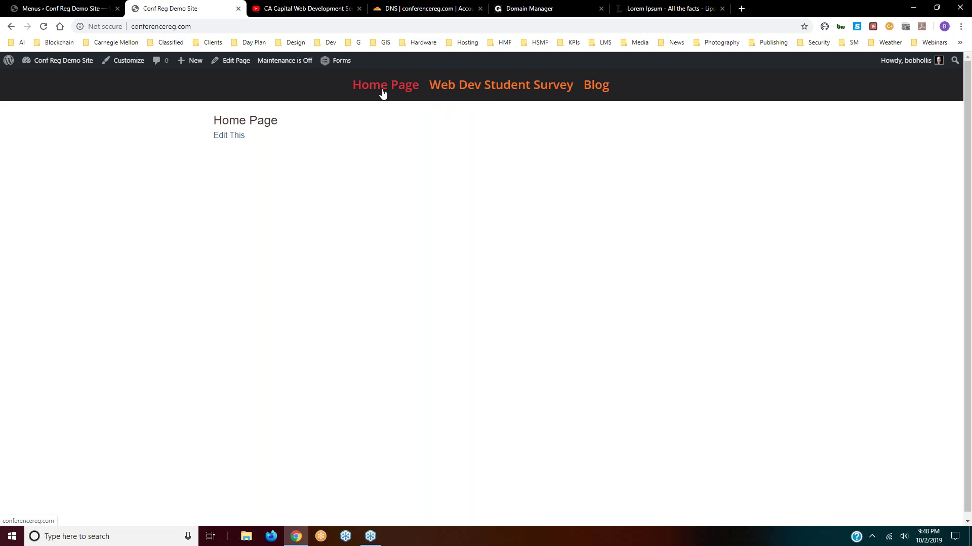
{"action": "mouse_move", "coordinate": [448, 90]}
- Leave the menu editor via Comments and open Appearance > Themes, showing four installed themes
{"action": "left_click", "coordinate": [60, 8]}
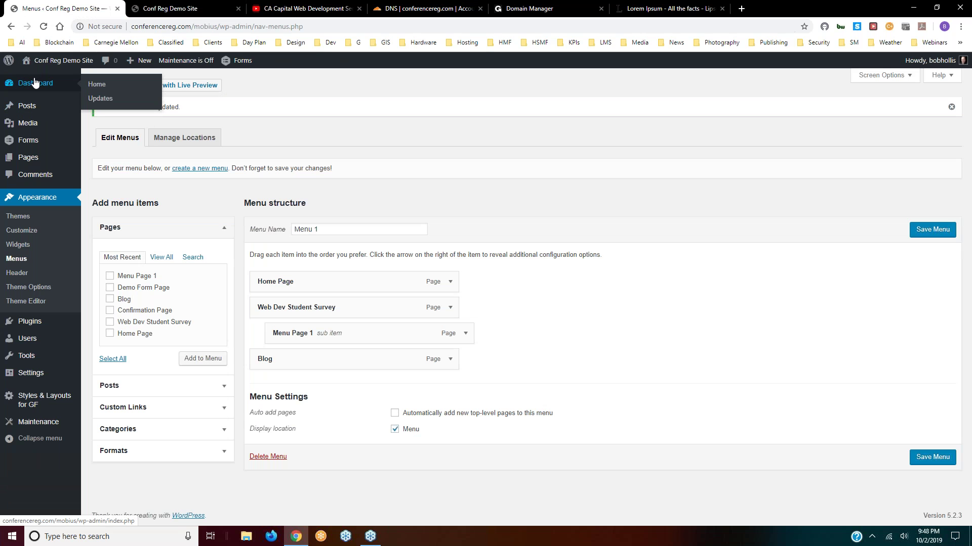
{"action": "mouse_move", "coordinate": [21, 109]}
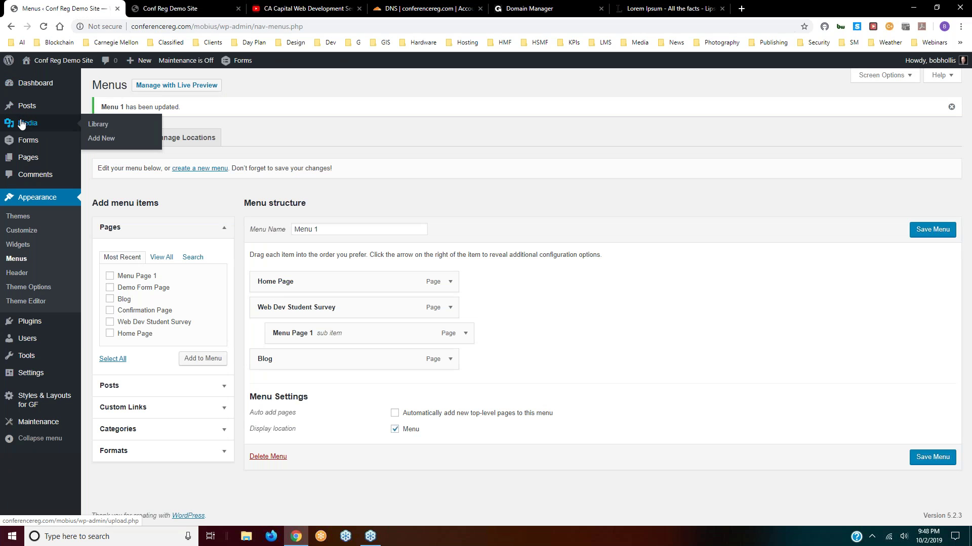
{"action": "mouse_move", "coordinate": [24, 143]}
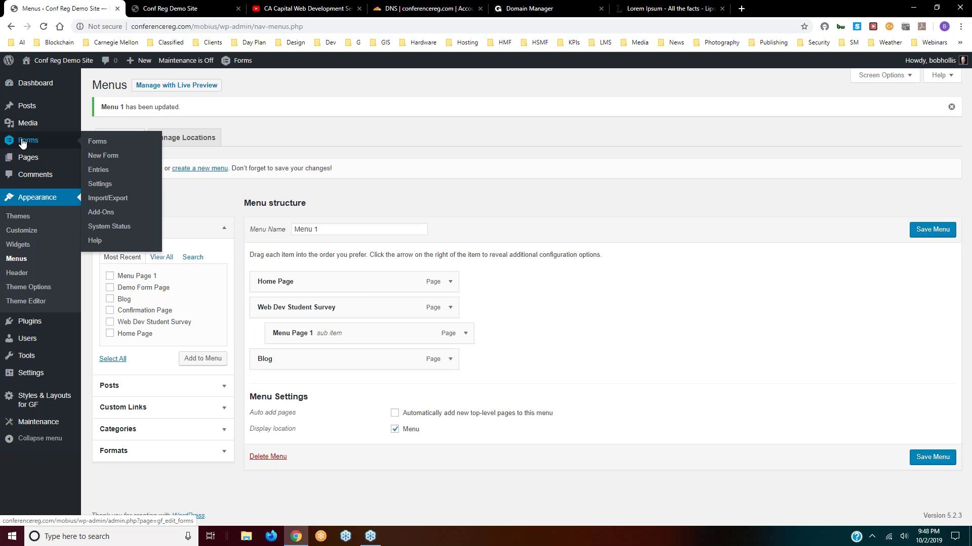
{"action": "left_click", "coordinate": [29, 177]}
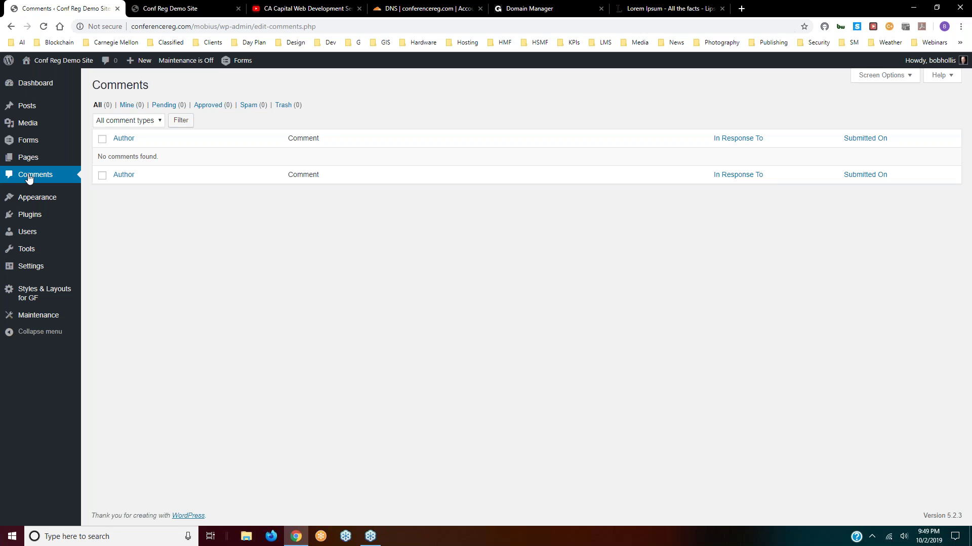
{"action": "mouse_move", "coordinate": [33, 199]}
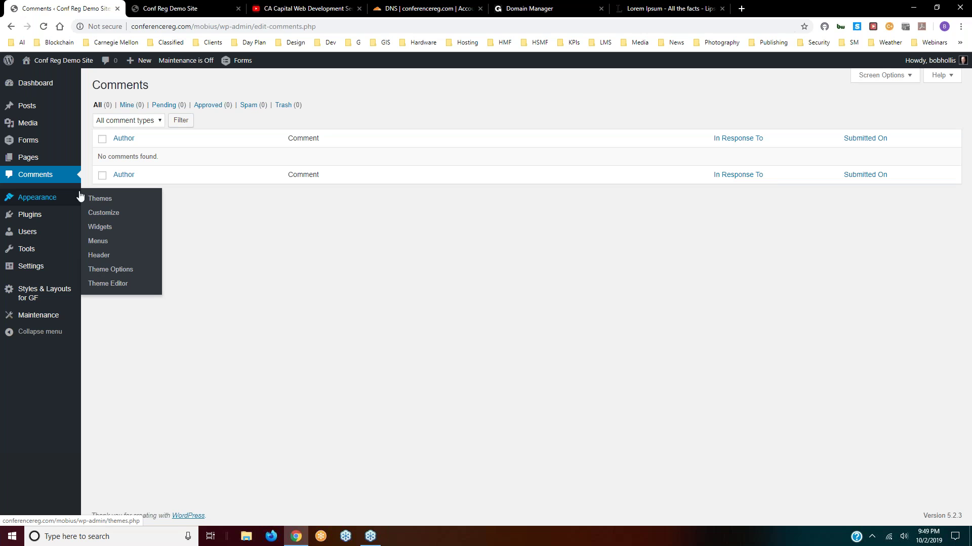
{"action": "left_click", "coordinate": [100, 202]}
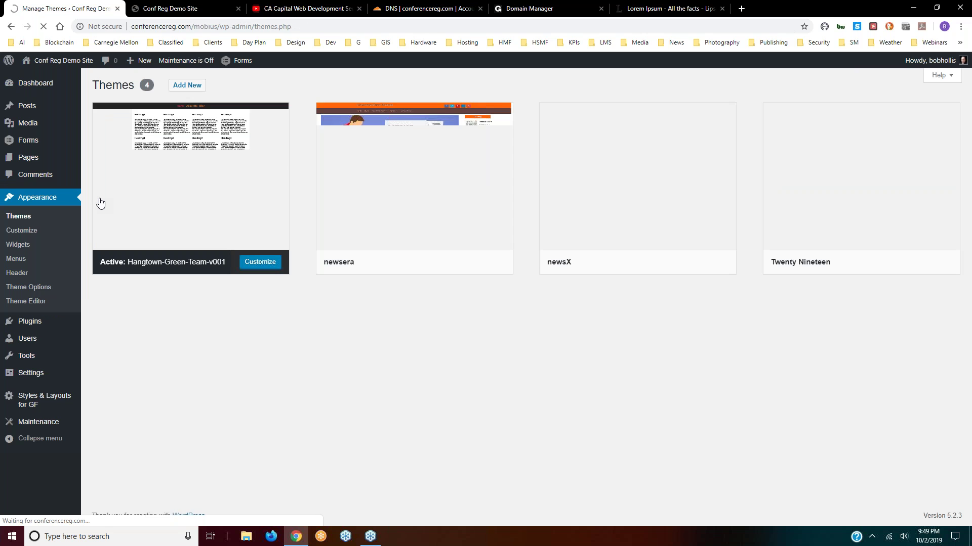
- On Add Themes, scroll through the Featured themes, then switch to the Popular list
{"action": "mouse_move", "coordinate": [237, 197]}
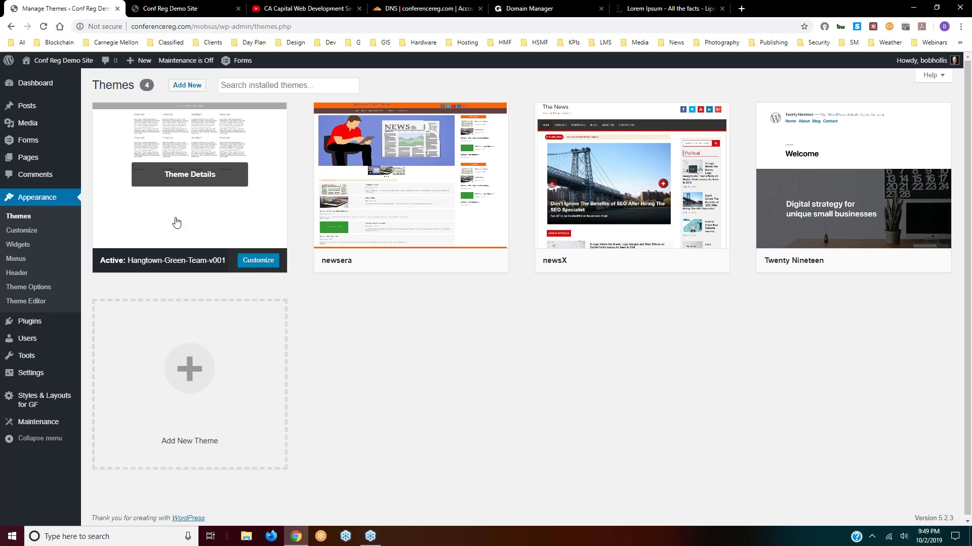
{"action": "left_click", "coordinate": [180, 86]}
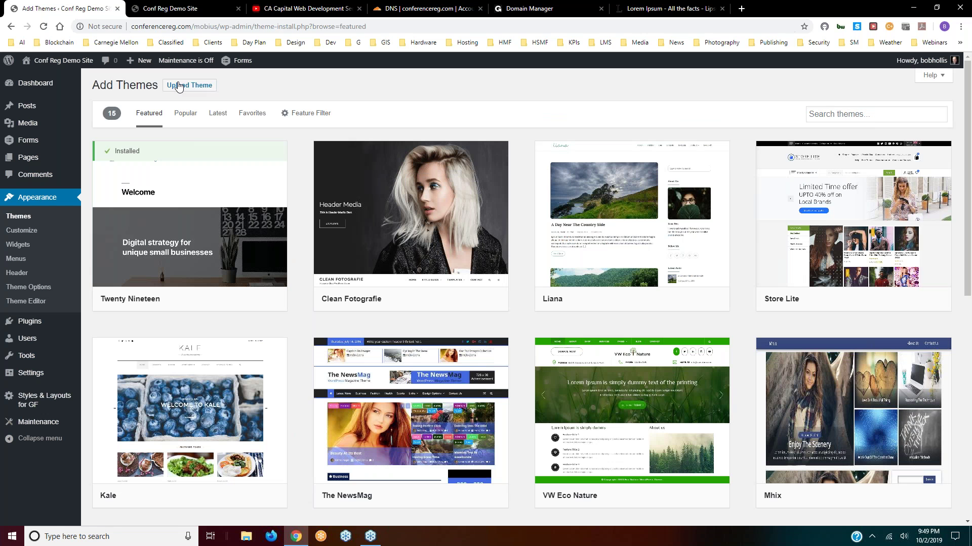
{"action": "scroll", "coordinate": [525, 327], "scroll_direction": "down", "scroll_amount": 1}
{"action": "scroll", "coordinate": [525, 326], "scroll_direction": "down", "scroll_amount": 9}
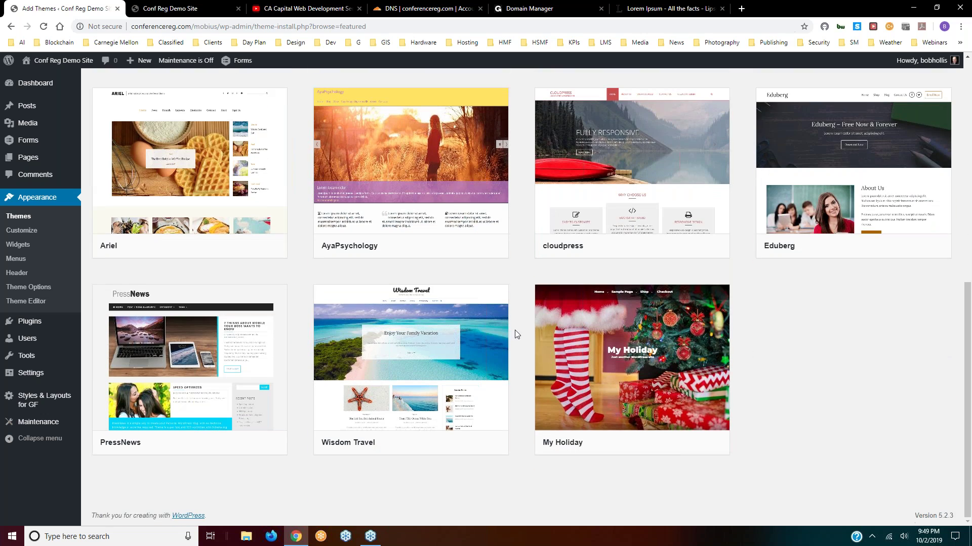
{"action": "scroll", "coordinate": [523, 354], "scroll_direction": "up", "scroll_amount": 10}
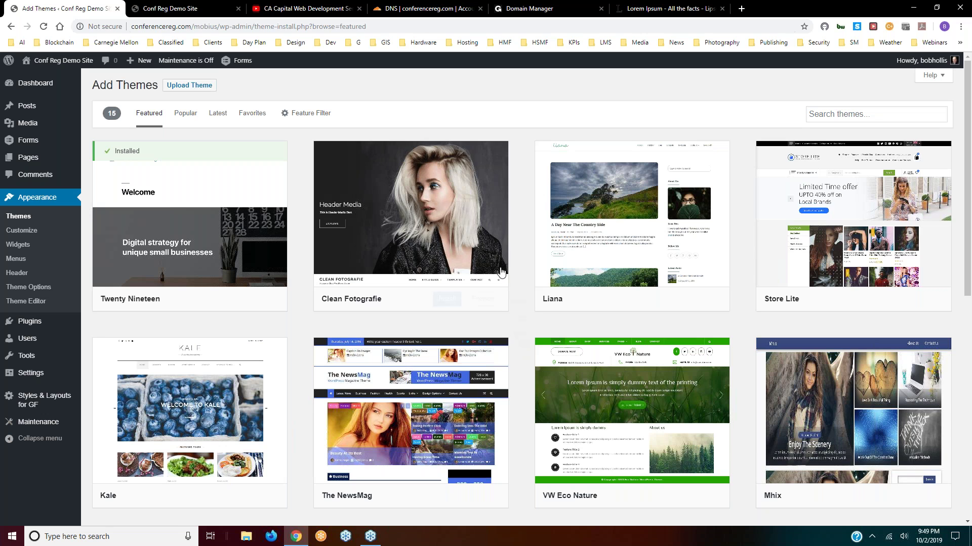
{"action": "left_click", "coordinate": [186, 115]}
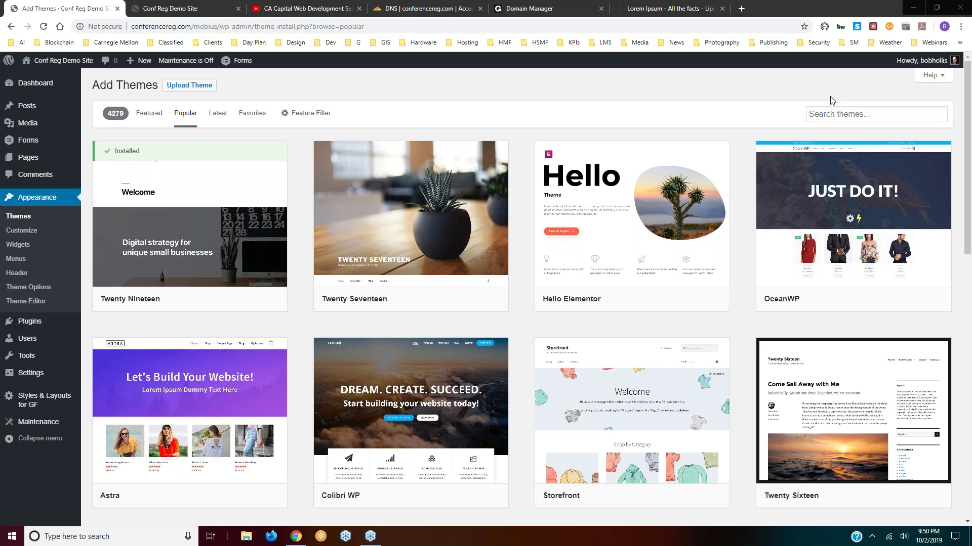
{"action": "mouse_move", "coordinate": [582, 223]}
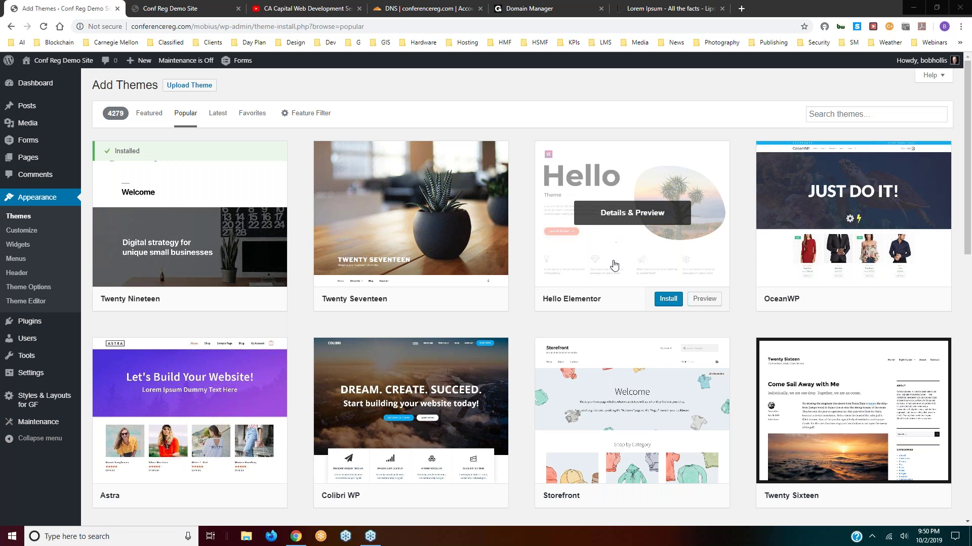
- Install and activate Hello Elementor, then close the thanks-for-installing and activation notices
{"action": "left_click", "coordinate": [668, 300]}
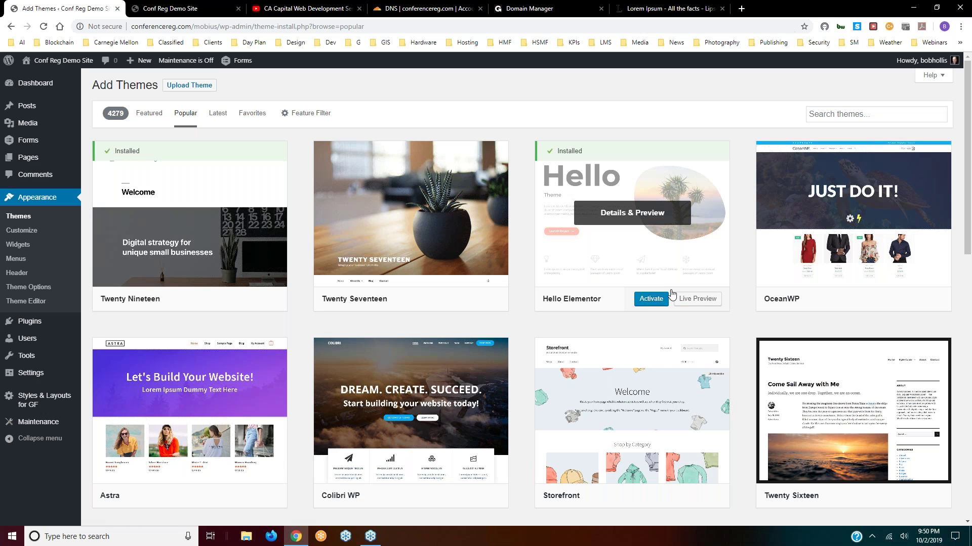
{"action": "left_click", "coordinate": [647, 303]}
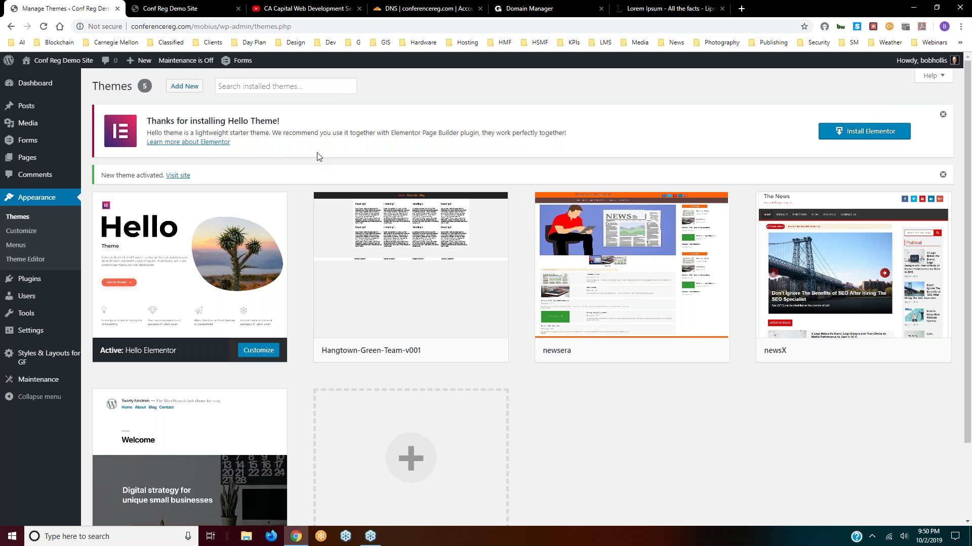
{"action": "left_click", "coordinate": [943, 115]}
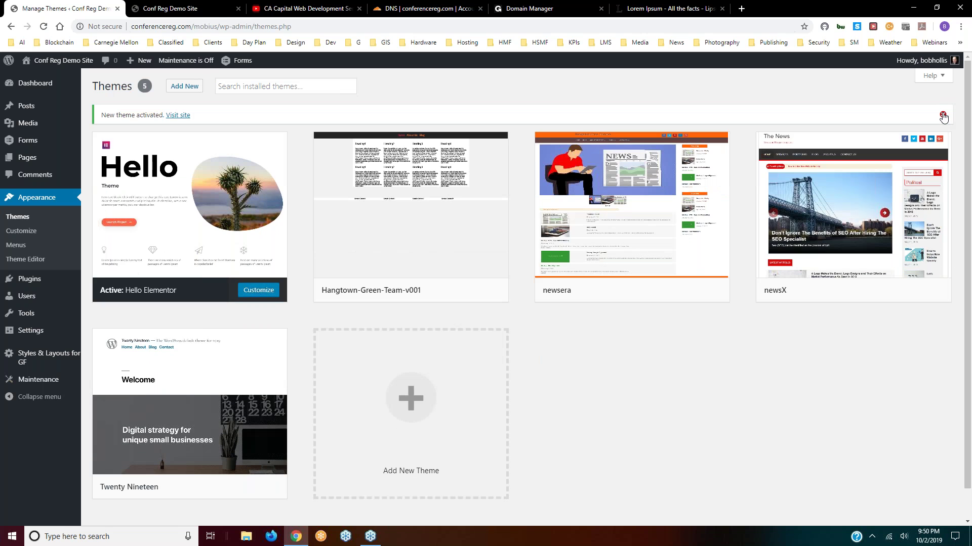
{"action": "left_click", "coordinate": [943, 115]}
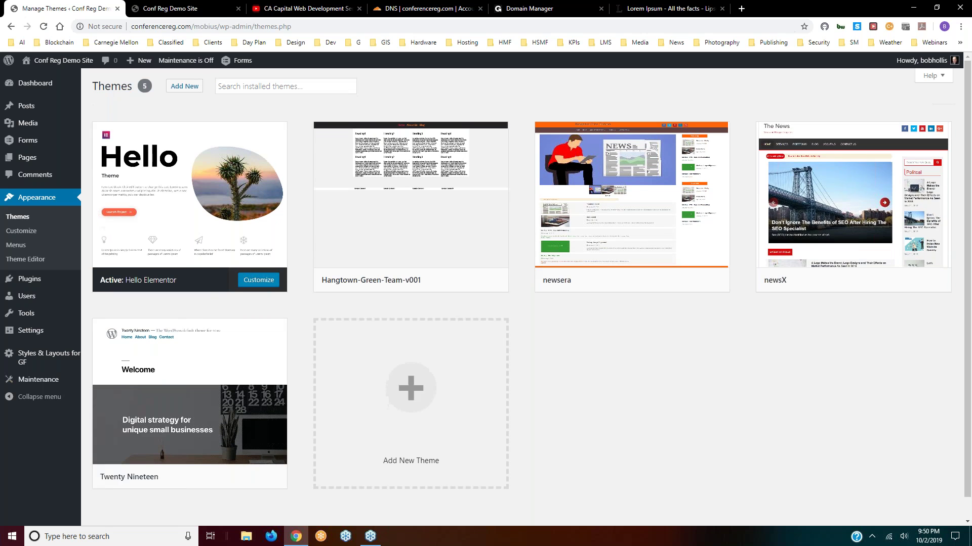
- On Add Themes, view the Popular, Latest and Favorites tabs, ending on the Feature Filter
{"action": "left_click", "coordinate": [183, 87]}
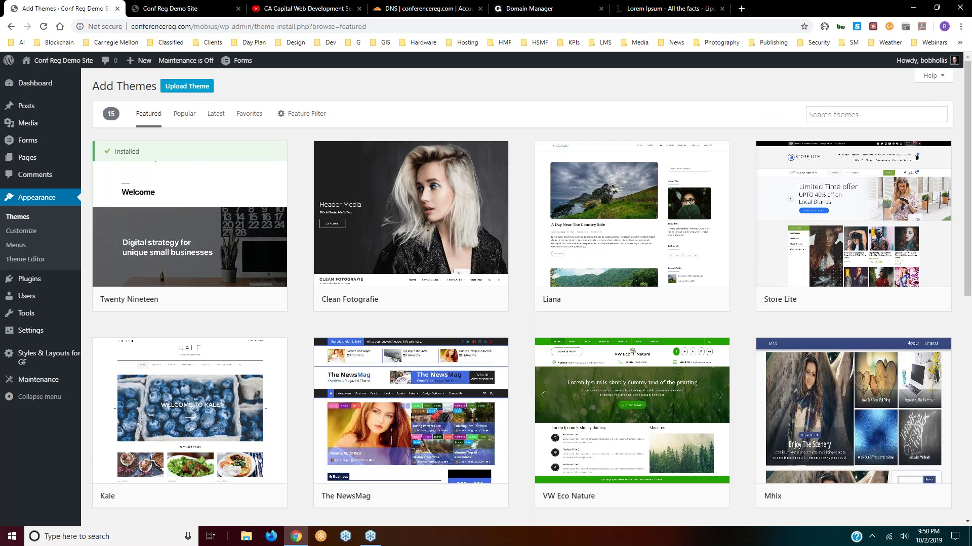
{"action": "left_click", "coordinate": [185, 114]}
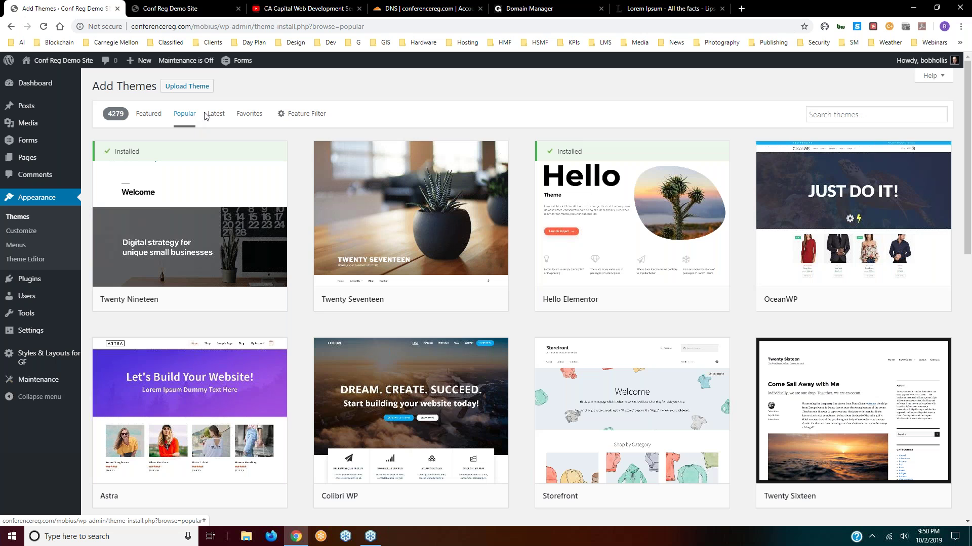
{"action": "left_click", "coordinate": [214, 113]}
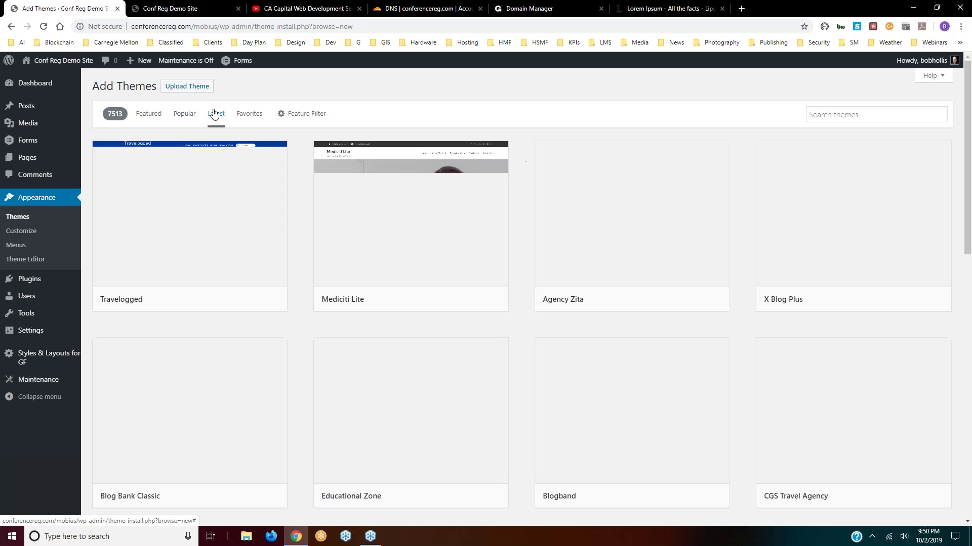
{"action": "left_click", "coordinate": [248, 116]}
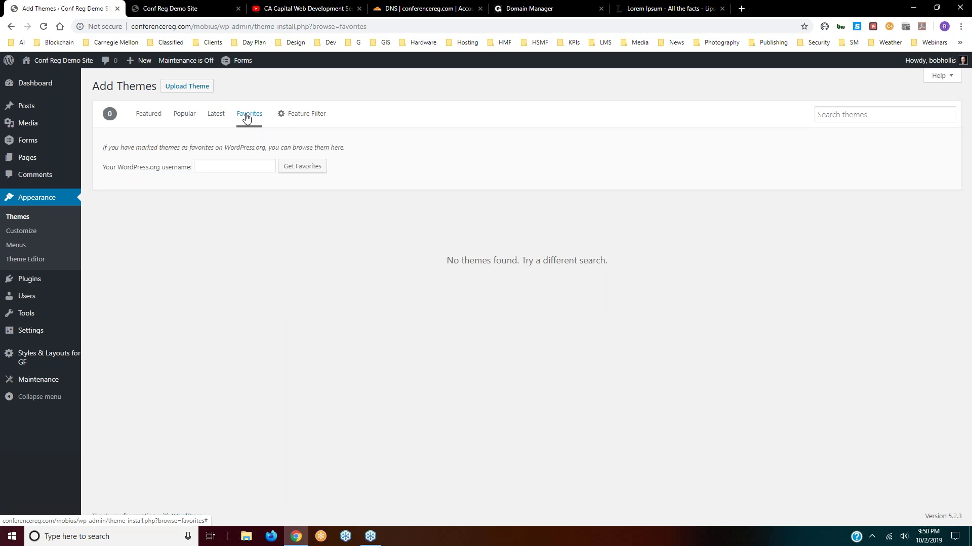
{"action": "left_click", "coordinate": [302, 116]}
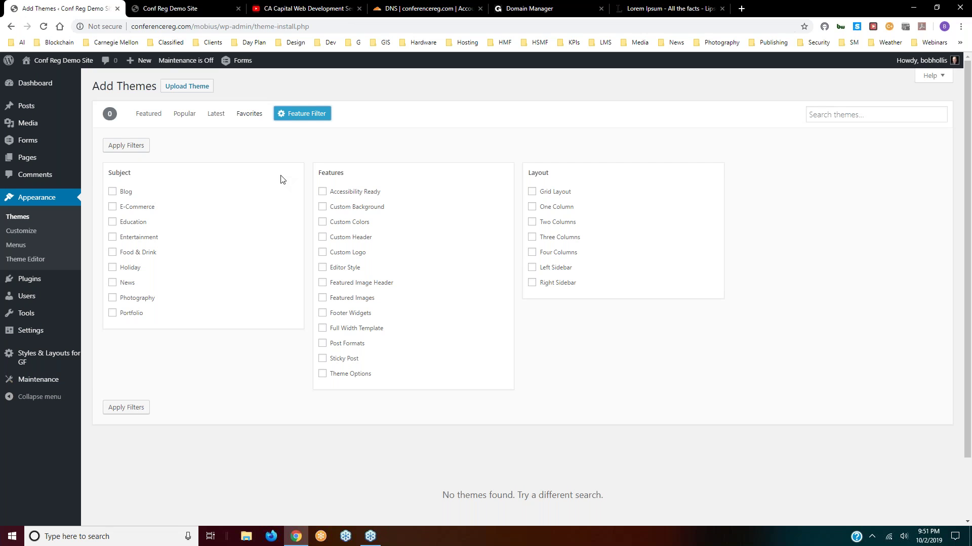
- Filter themes by Education, Custom Colors, Custom Background, Full Width Template and Grid Layout
{"action": "left_click", "coordinate": [112, 223]}
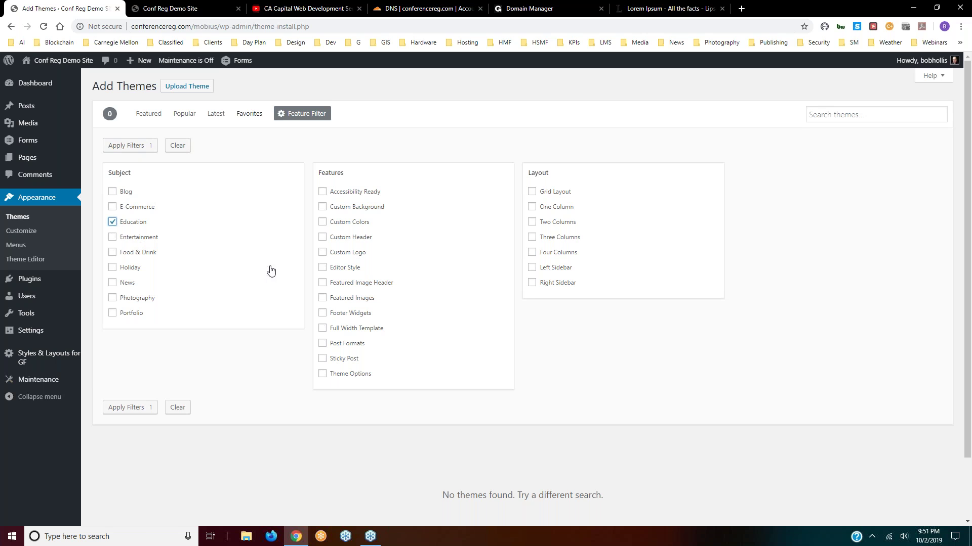
{"action": "left_click", "coordinate": [322, 222]}
{"action": "left_click", "coordinate": [322, 208]}
{"action": "left_click", "coordinate": [323, 329]}
{"action": "left_click", "coordinate": [532, 195]}
{"action": "left_click", "coordinate": [120, 409]}
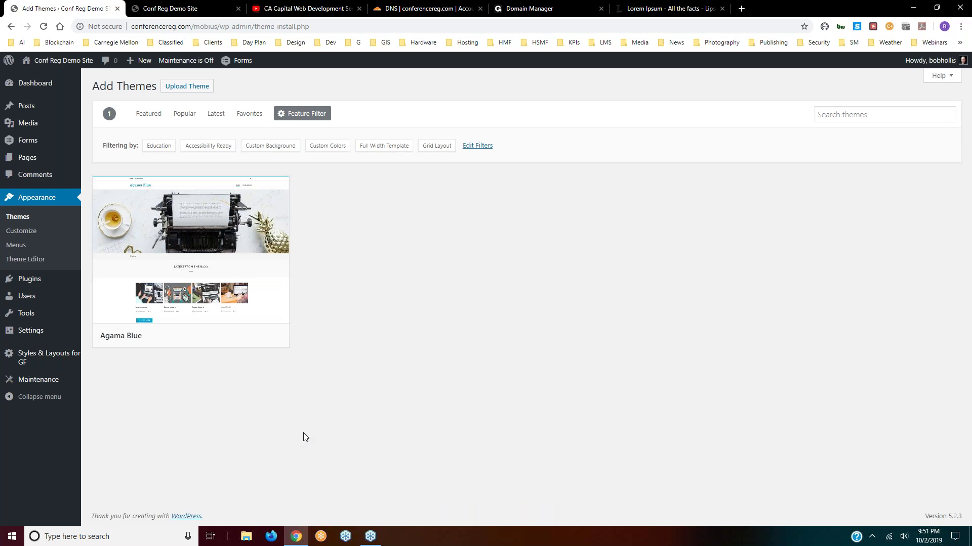
- Install the Agama Blue theme and return to the installed themes list
{"action": "mouse_move", "coordinate": [229, 342]}
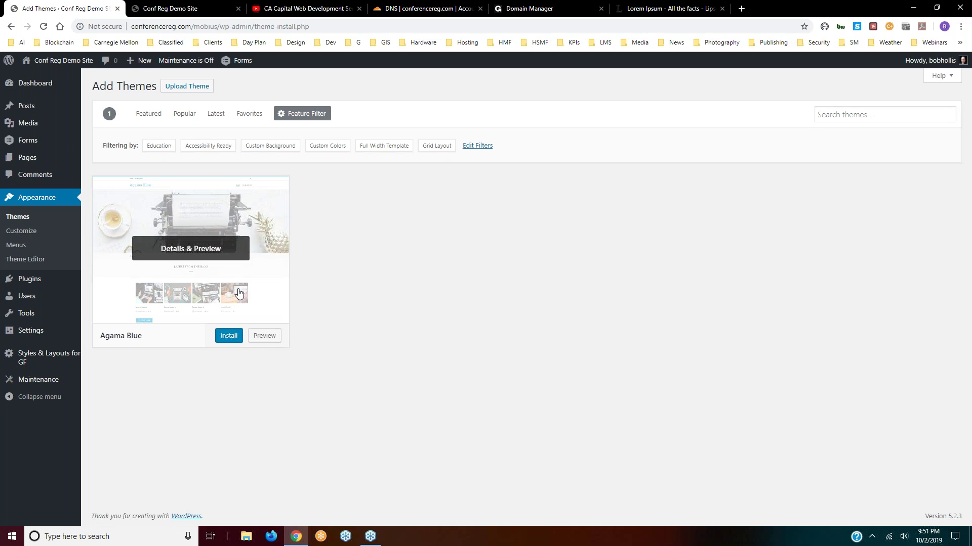
{"action": "left_click", "coordinate": [229, 339]}
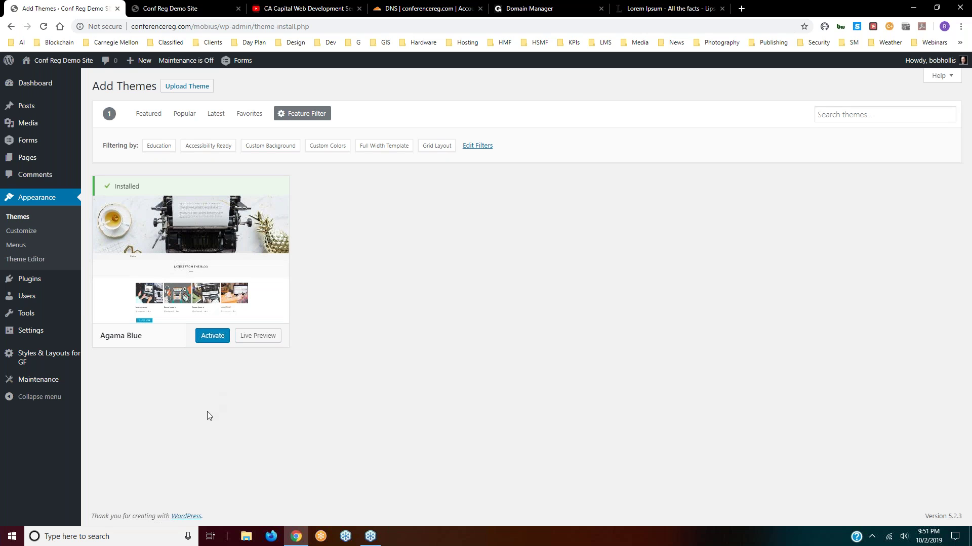
{"action": "left_click", "coordinate": [21, 218]}
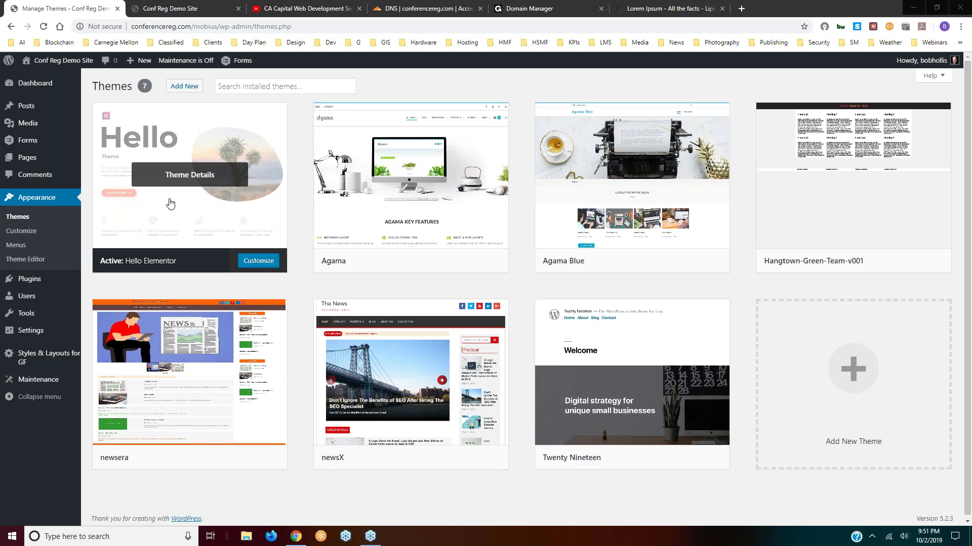
- Reload the live site to see it in Hello Elementor, then go back to Themes
{"action": "left_click", "coordinate": [169, 8]}
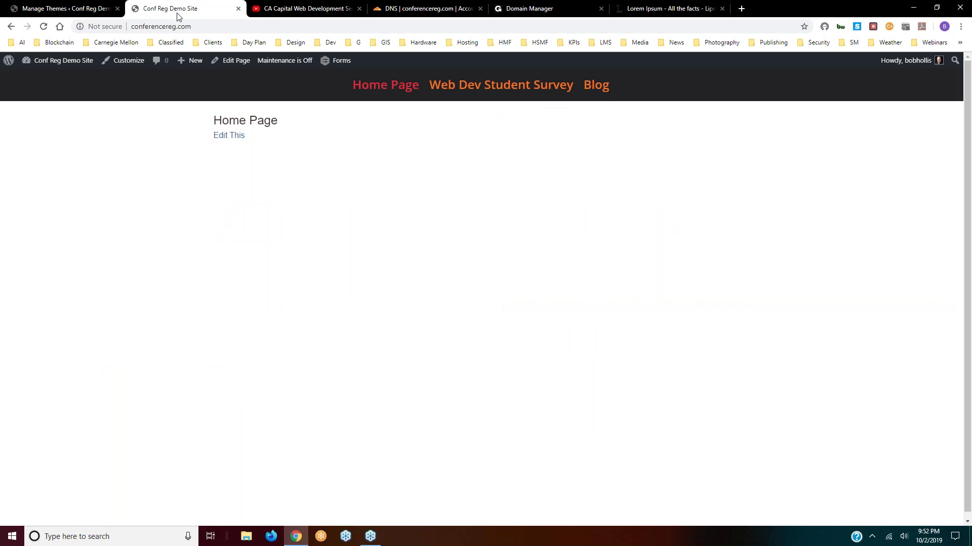
{"action": "left_click", "coordinate": [43, 28]}
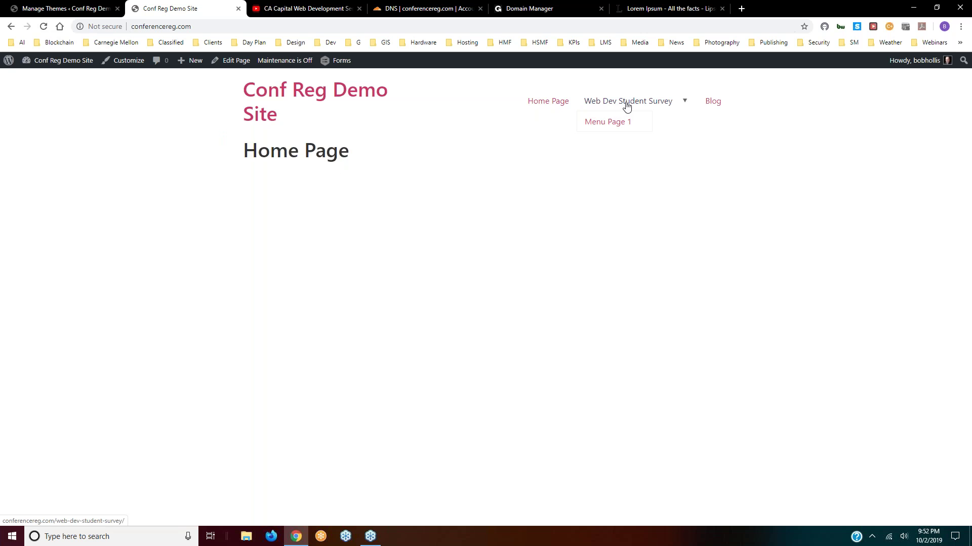
{"action": "mouse_move", "coordinate": [638, 109]}
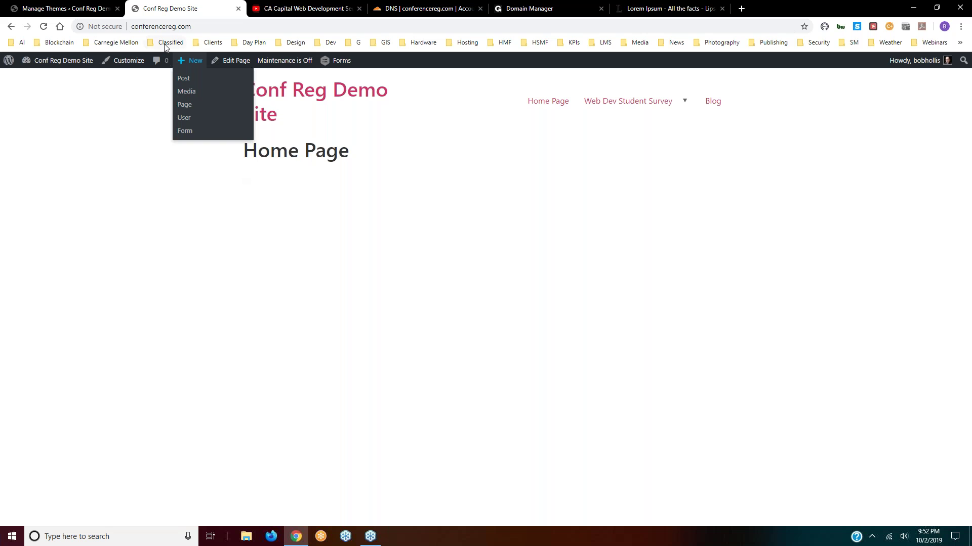
{"action": "left_click", "coordinate": [52, 9]}
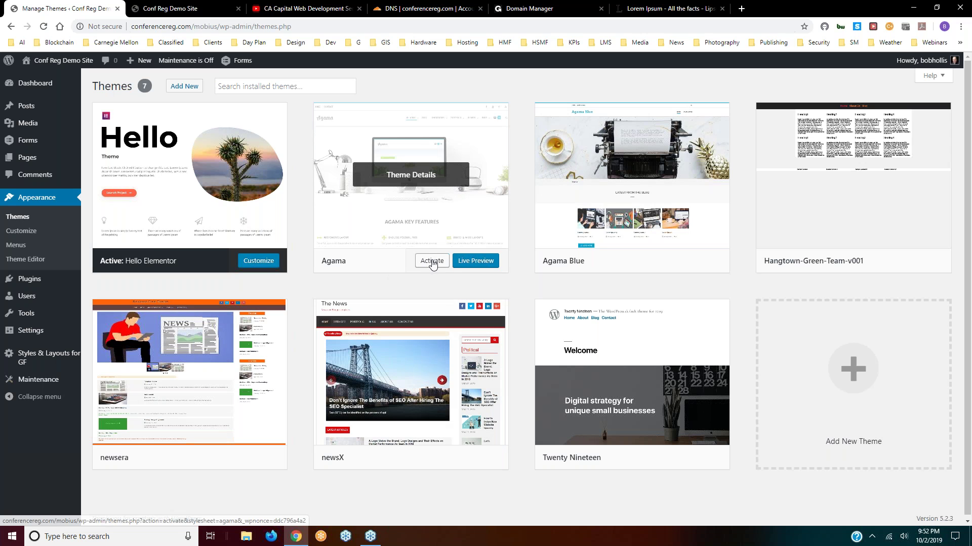
- Activate Agama, dismiss the Elementor recommendation and choose 'Do not show again !' on its promotion
{"action": "left_click", "coordinate": [432, 262]}
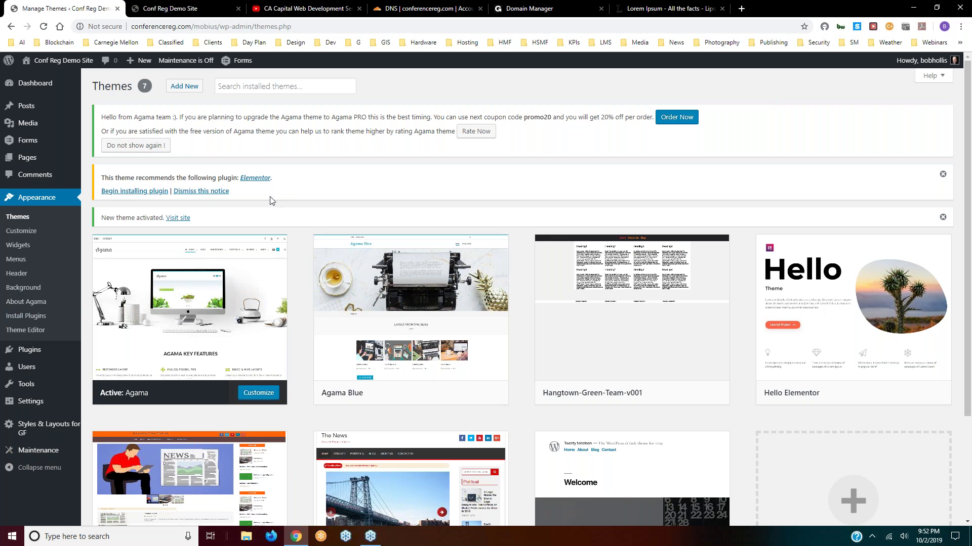
{"action": "left_click", "coordinate": [208, 192]}
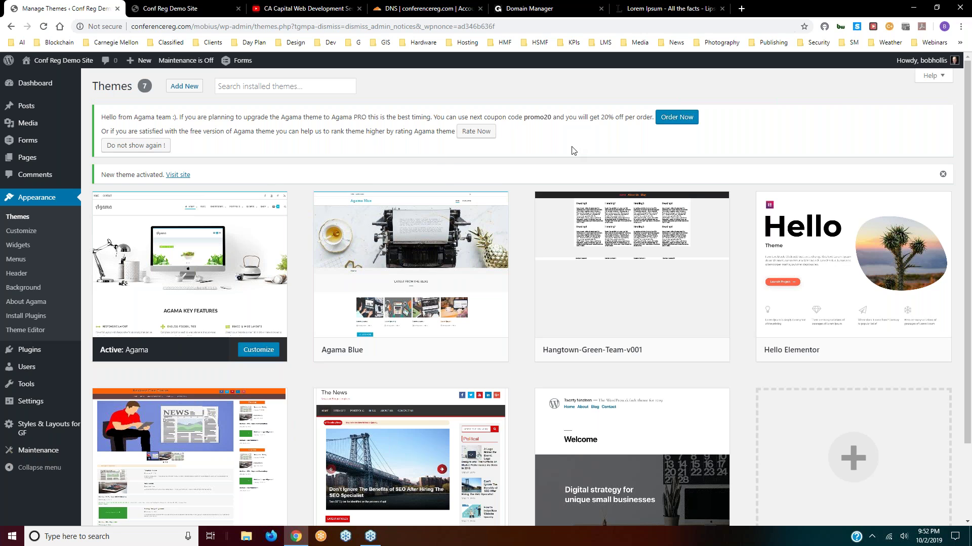
{"action": "left_click", "coordinate": [134, 146]}
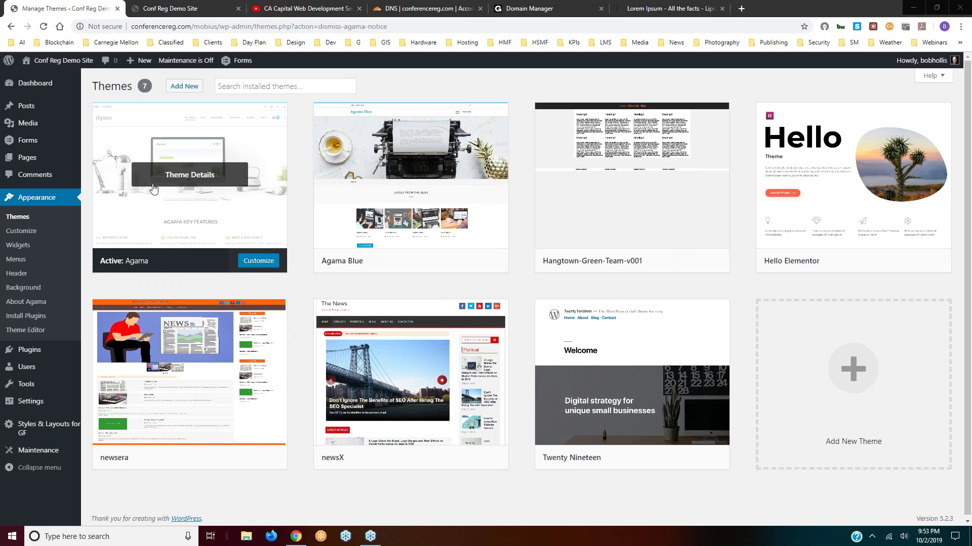
- Reload the Conf Reg Demo Site to view it in Agama, then return to Manage Themes
{"action": "left_click", "coordinate": [182, 11]}
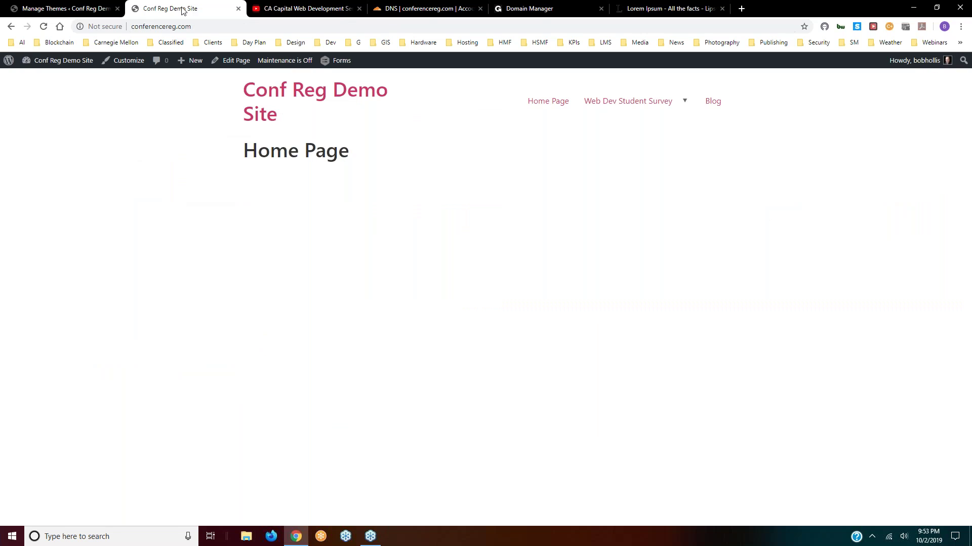
{"action": "left_click", "coordinate": [44, 28]}
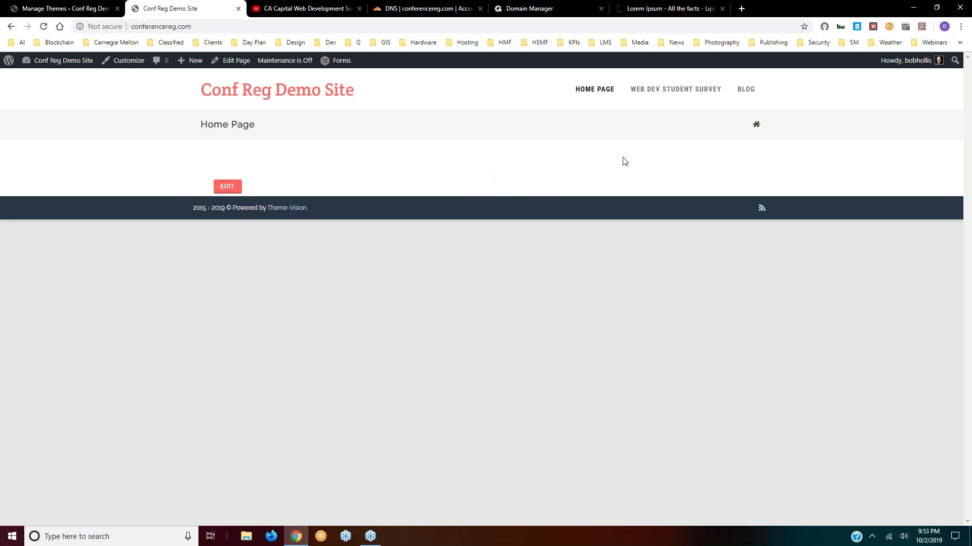
{"action": "mouse_move", "coordinate": [693, 93]}
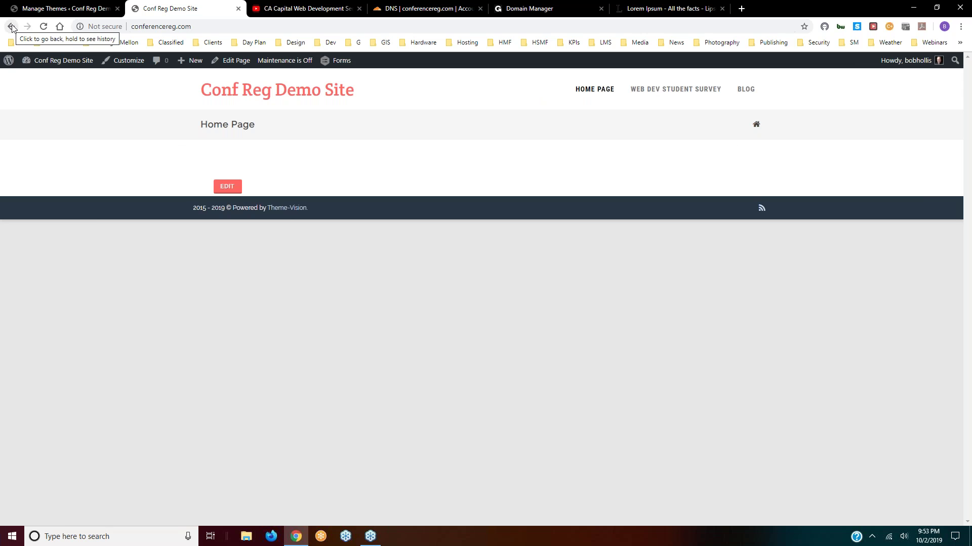
{"action": "left_click", "coordinate": [43, 10]}
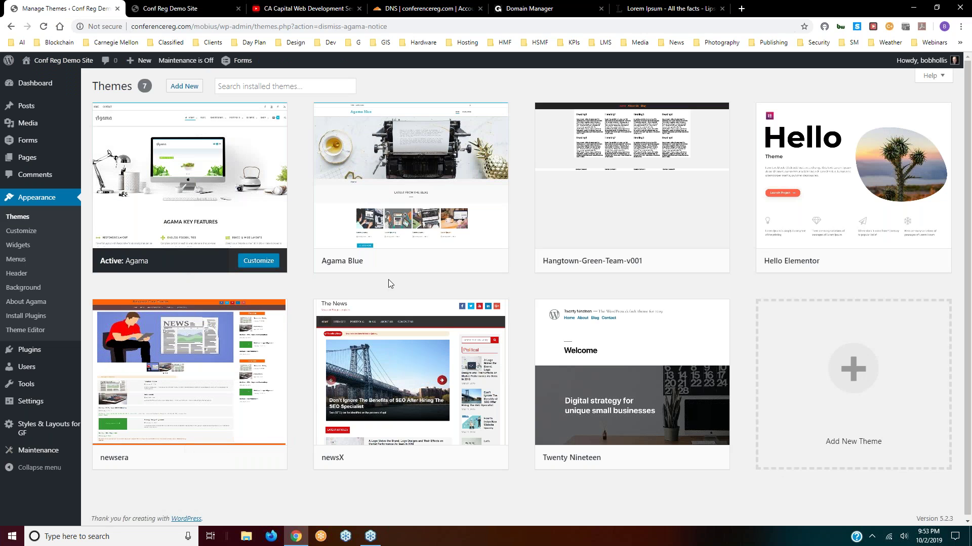
- Activate the Agama Blue theme and close the Lorem Ipsum tab
{"action": "left_click", "coordinate": [431, 262]}
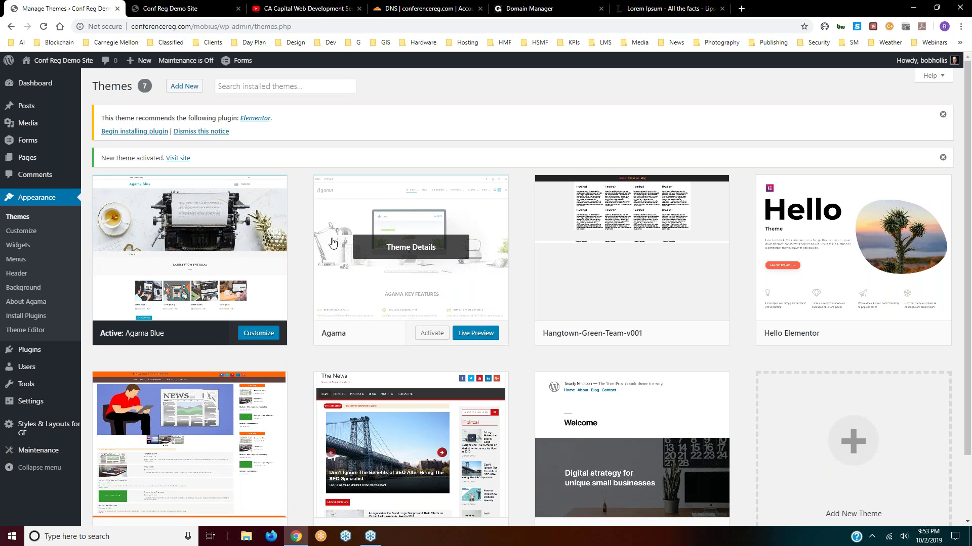
{"action": "left_click", "coordinate": [655, 11]}
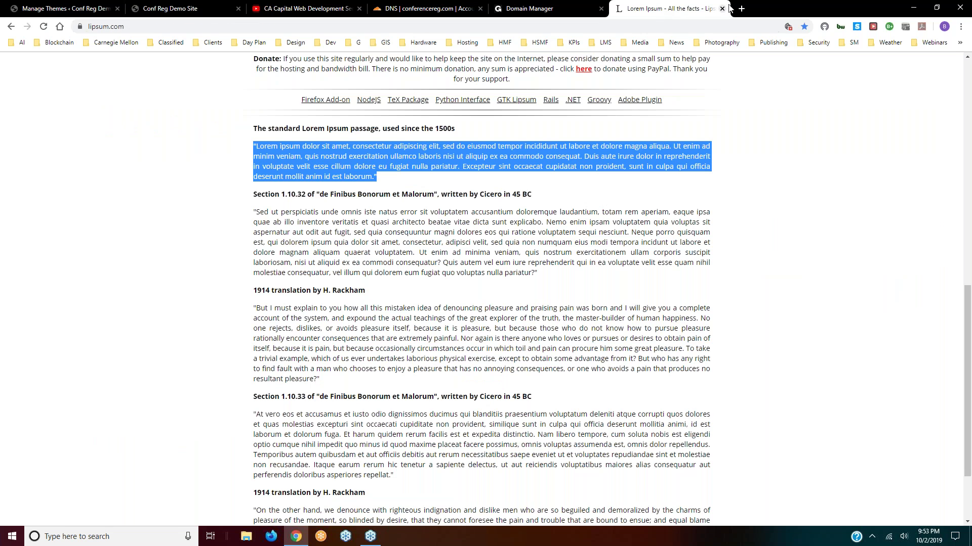
{"action": "left_click", "coordinate": [722, 8]}
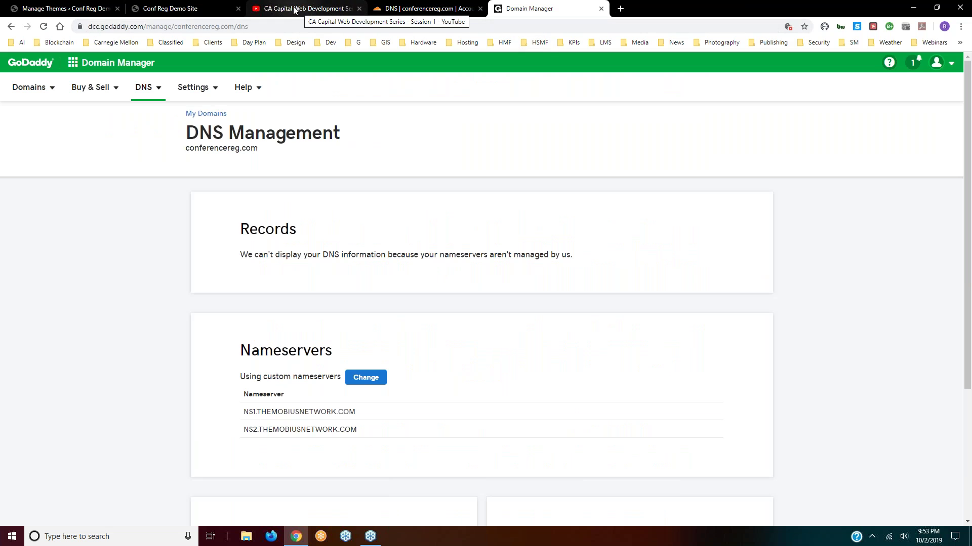
- Reload the live site to view Agama Blue, then return to the themes list
{"action": "left_click", "coordinate": [157, 10]}
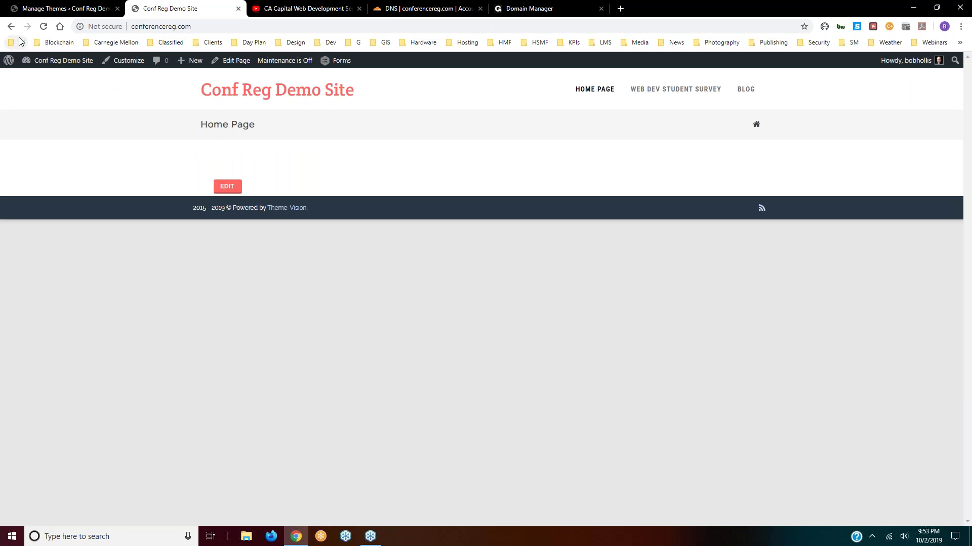
{"action": "left_click", "coordinate": [43, 27]}
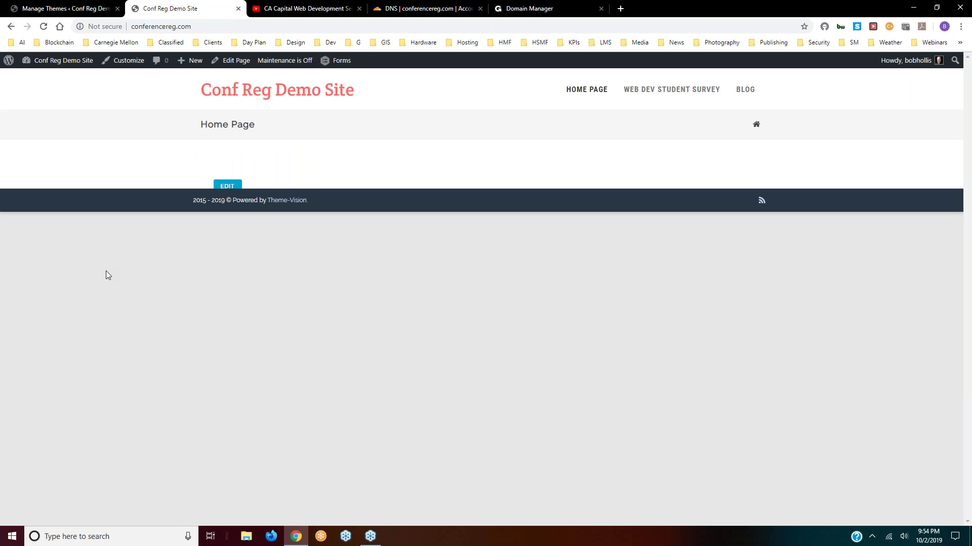
{"action": "left_click", "coordinate": [80, 14]}
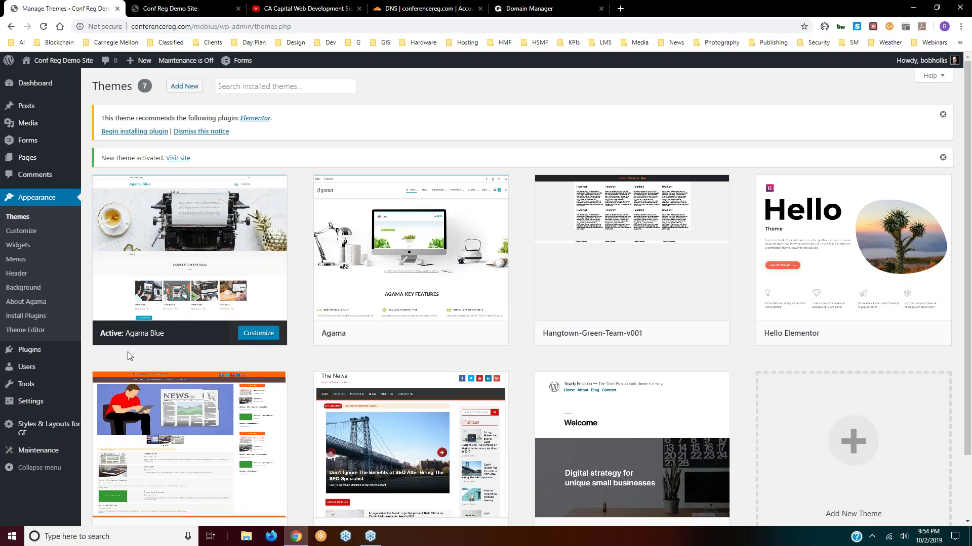
{"action": "mouse_move", "coordinate": [349, 341]}
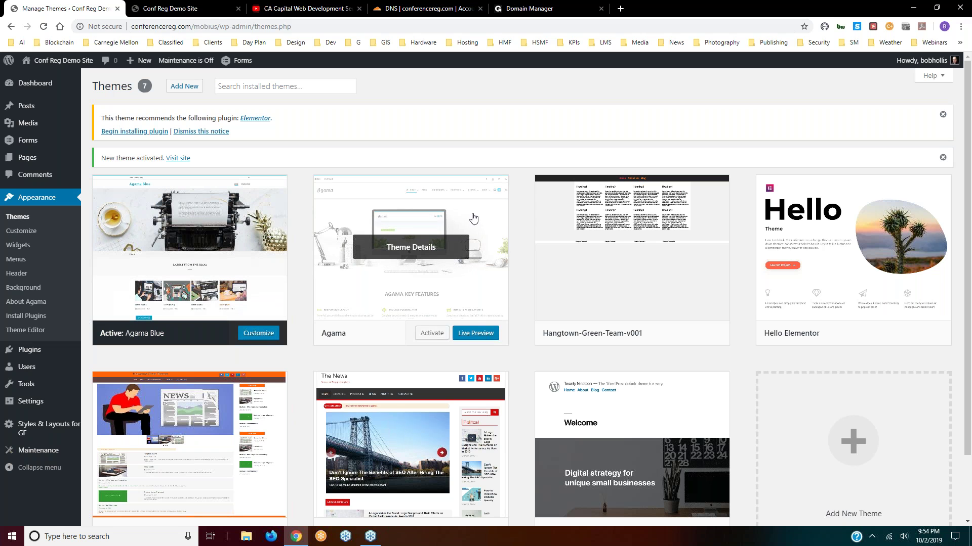
{"action": "scroll", "coordinate": [518, 322], "scroll_direction": "down", "scroll_amount": 2}
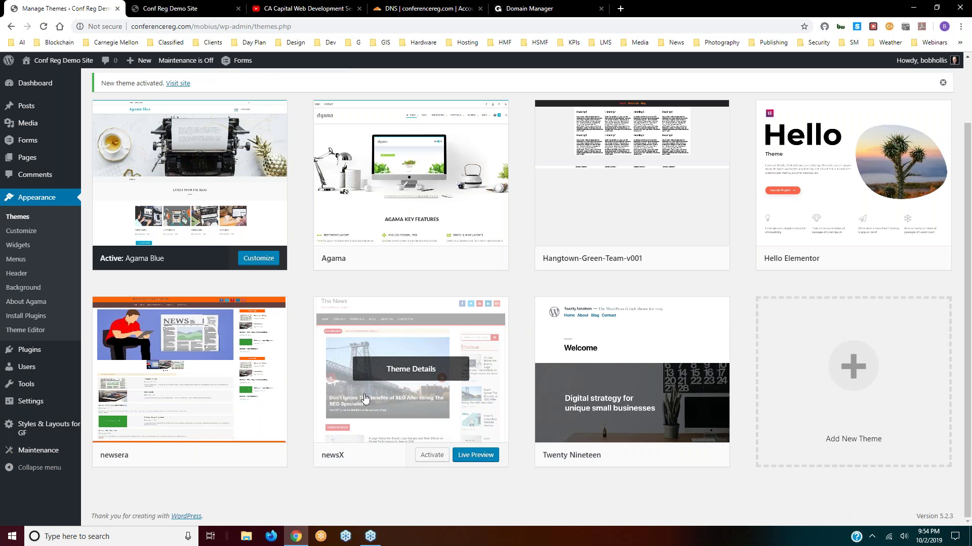
- Activate the newsX theme and reload the live site to view it
{"action": "left_click", "coordinate": [427, 456]}
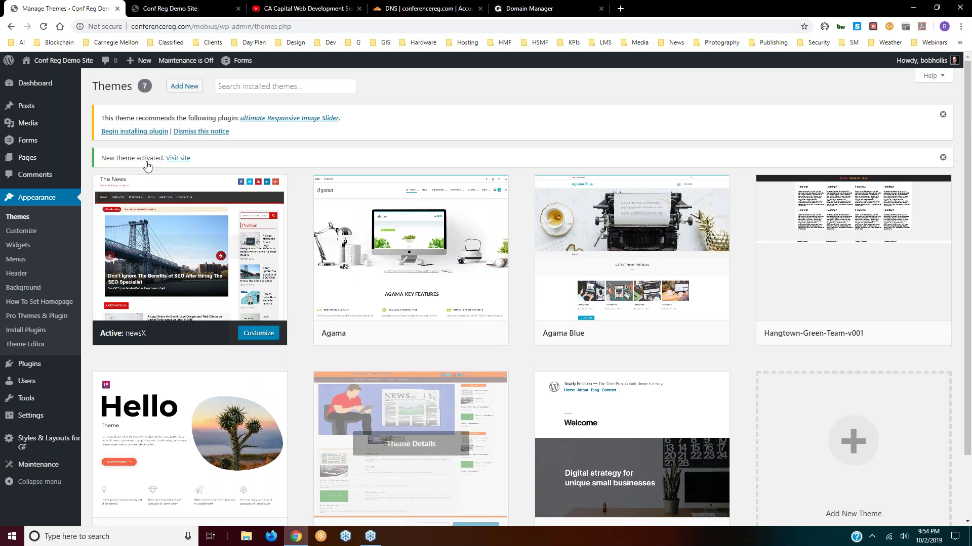
{"action": "left_click", "coordinate": [176, 9]}
{"action": "left_click", "coordinate": [44, 27]}
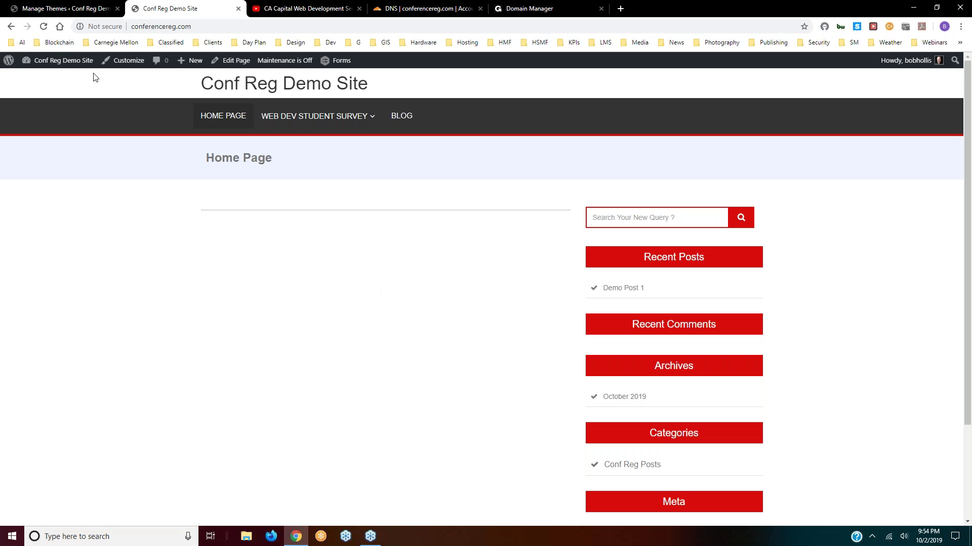
- Back on the themes page, activate Hangtown-Green-Team-v001
{"action": "left_click", "coordinate": [51, 8]}
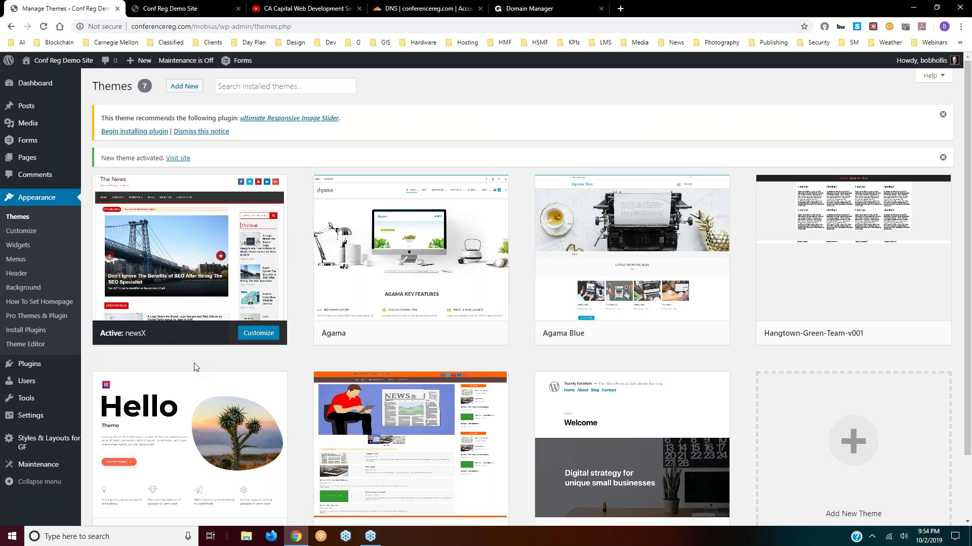
{"action": "mouse_move", "coordinate": [877, 304]}
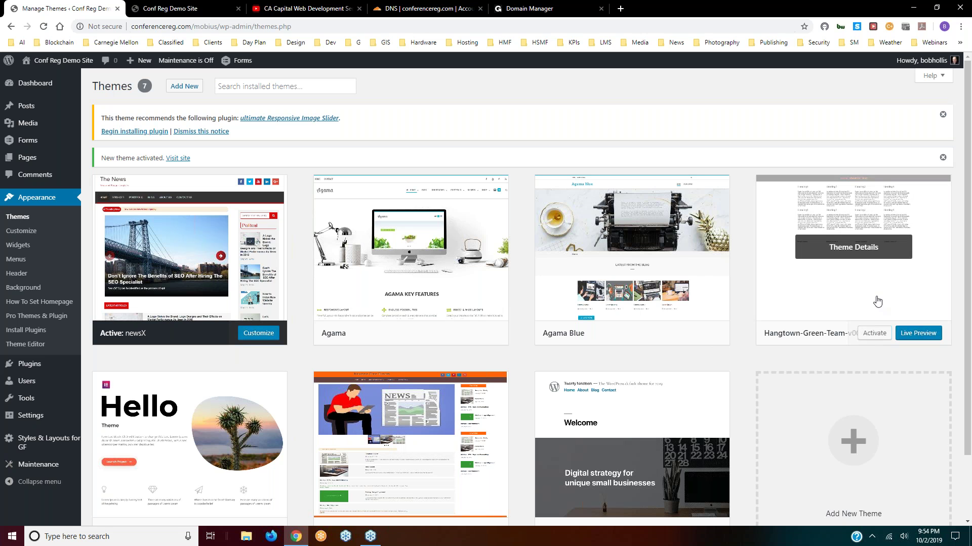
{"action": "left_click", "coordinate": [875, 334]}
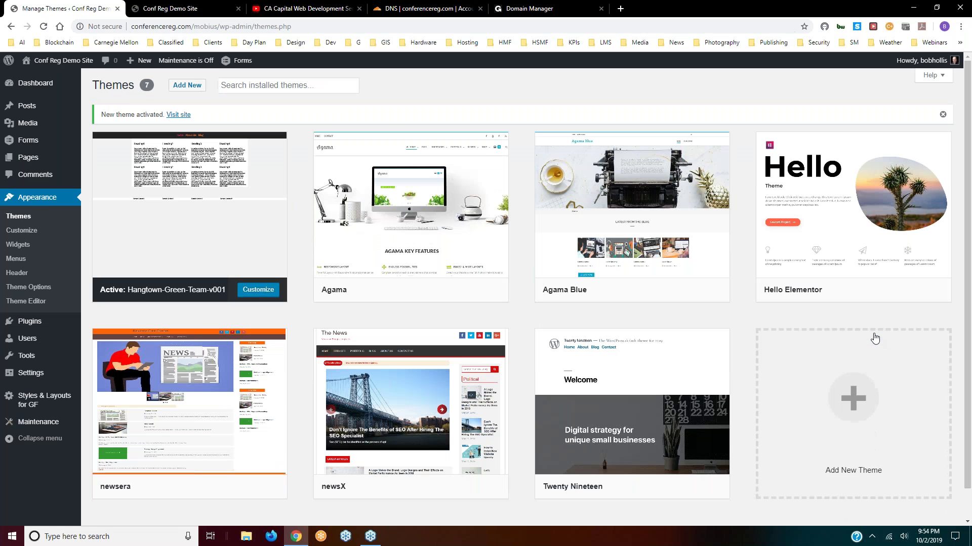
{"action": "left_click", "coordinate": [170, 8]}
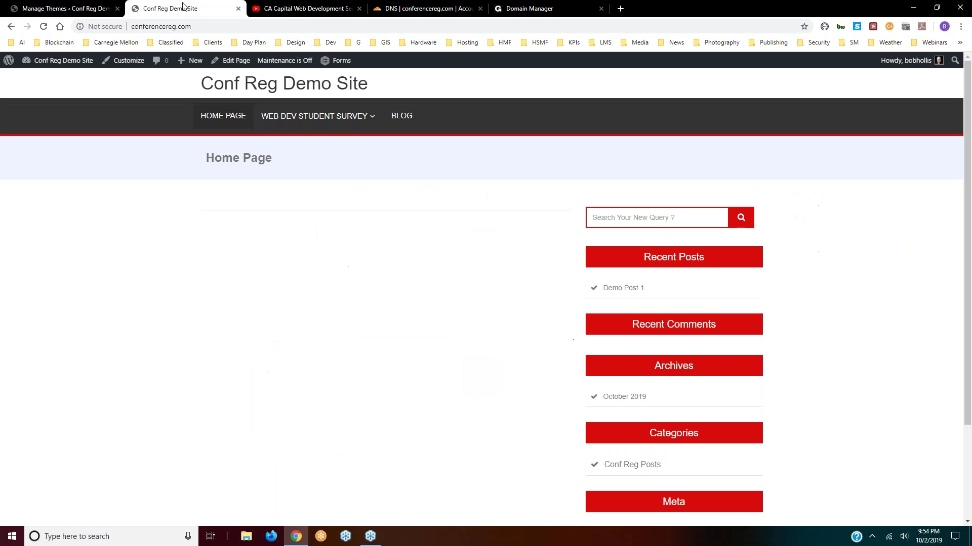
{"action": "left_click", "coordinate": [45, 27]}
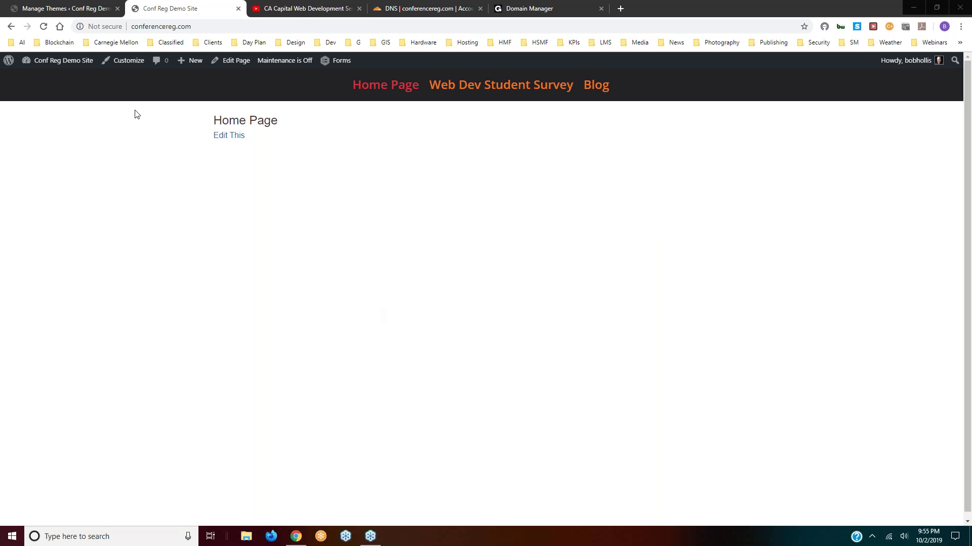
{"action": "left_click", "coordinate": [56, 9]}
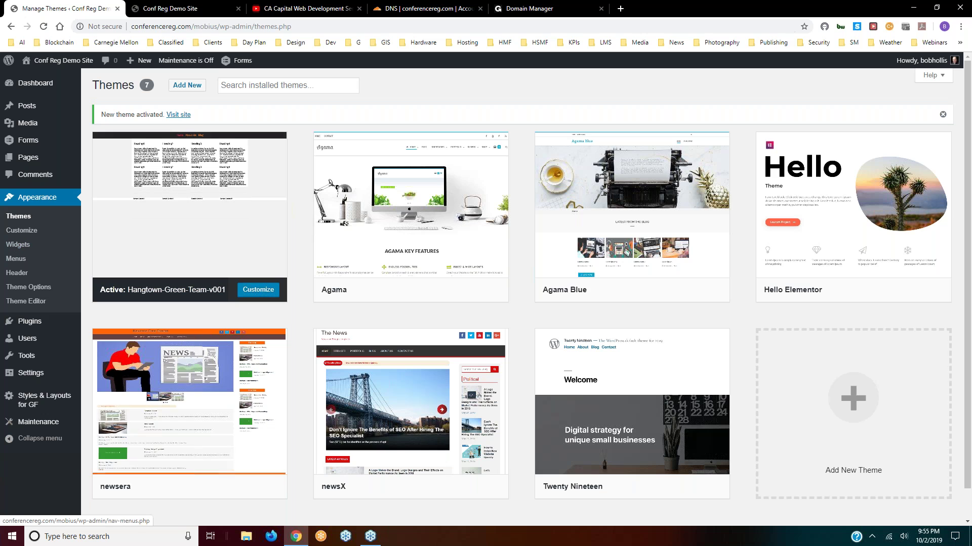
{"action": "mouse_move", "coordinate": [264, 369]}
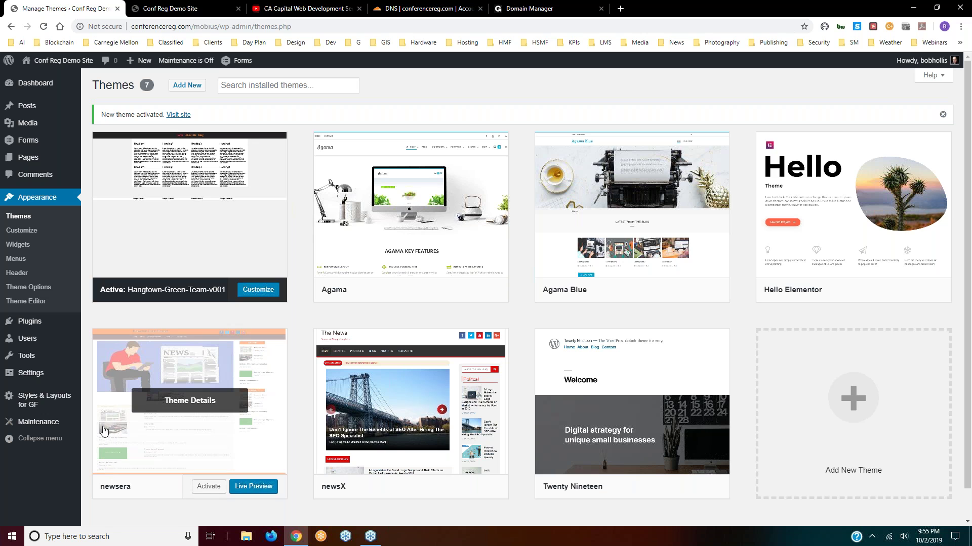
{"action": "mouse_move", "coordinate": [358, 470]}
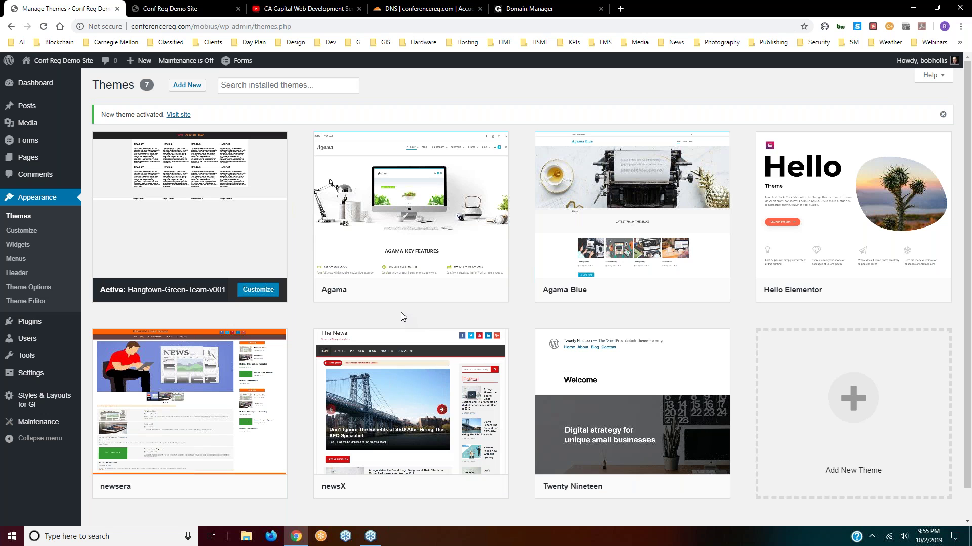
{"action": "mouse_move", "coordinate": [235, 188]}
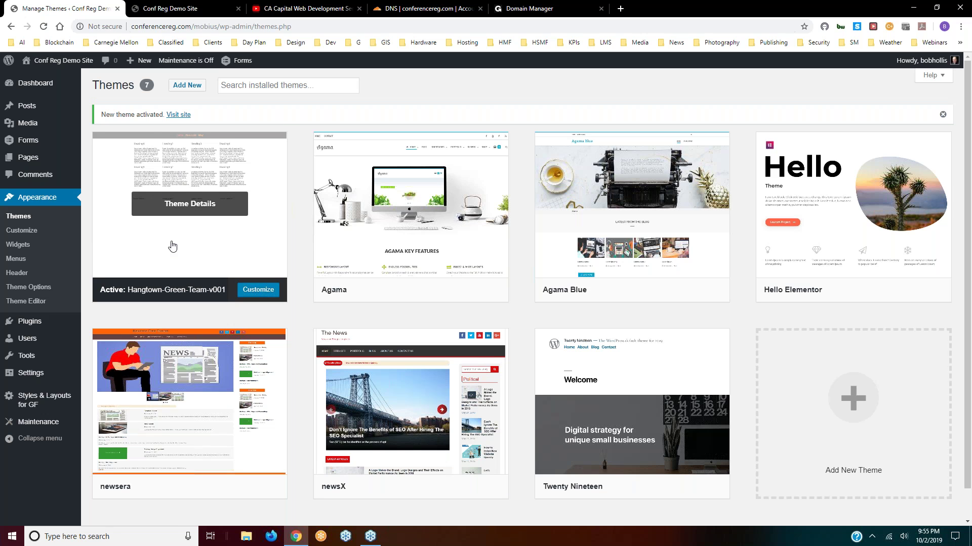
- Open Appearance > Widgets and fold the Left Sidebar and Right Sidebar panels
{"action": "left_click", "coordinate": [16, 245]}
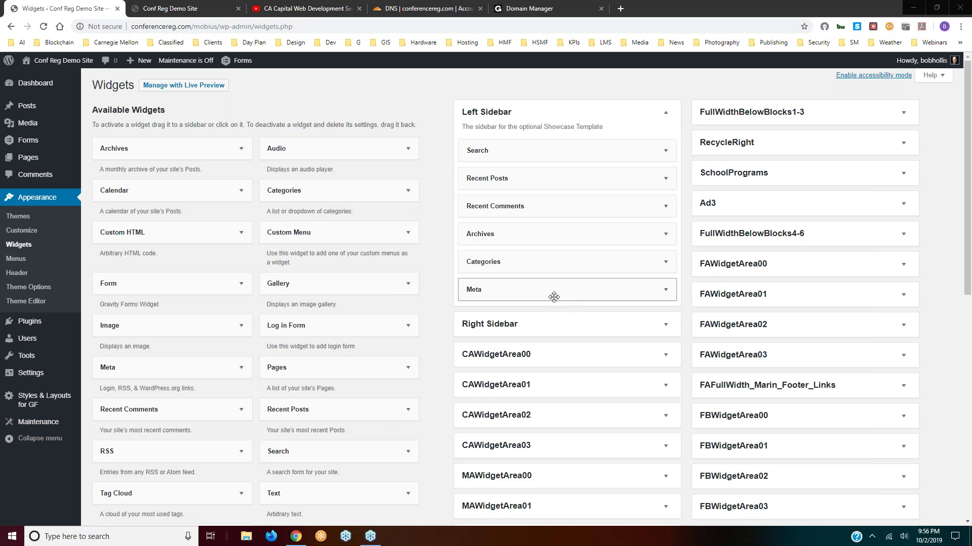
{"action": "left_click", "coordinate": [666, 115]}
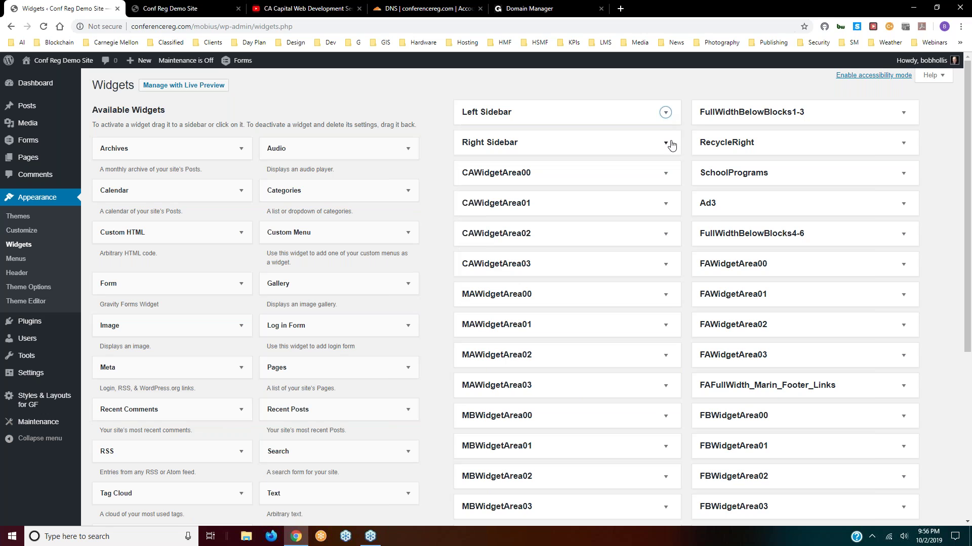
{"action": "left_click", "coordinate": [664, 144]}
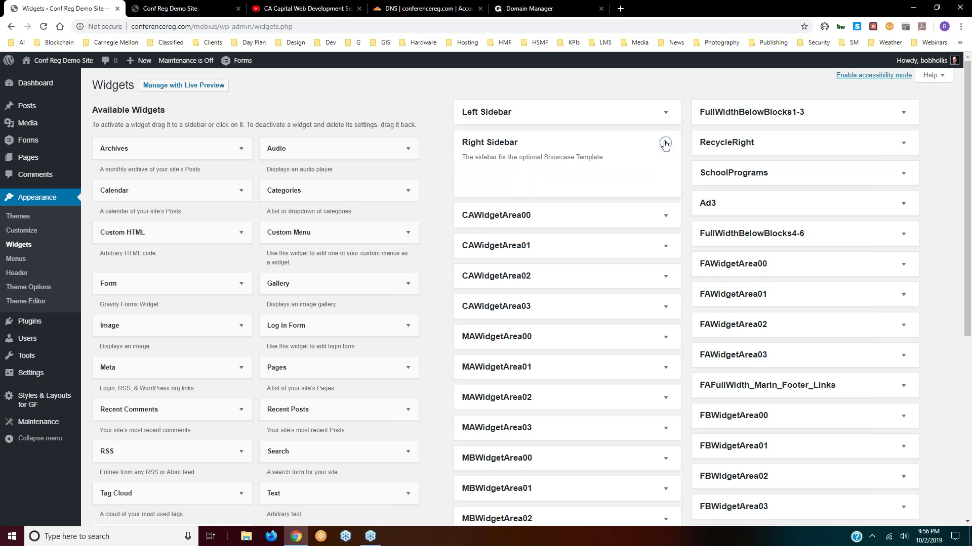
{"action": "left_click", "coordinate": [665, 145]}
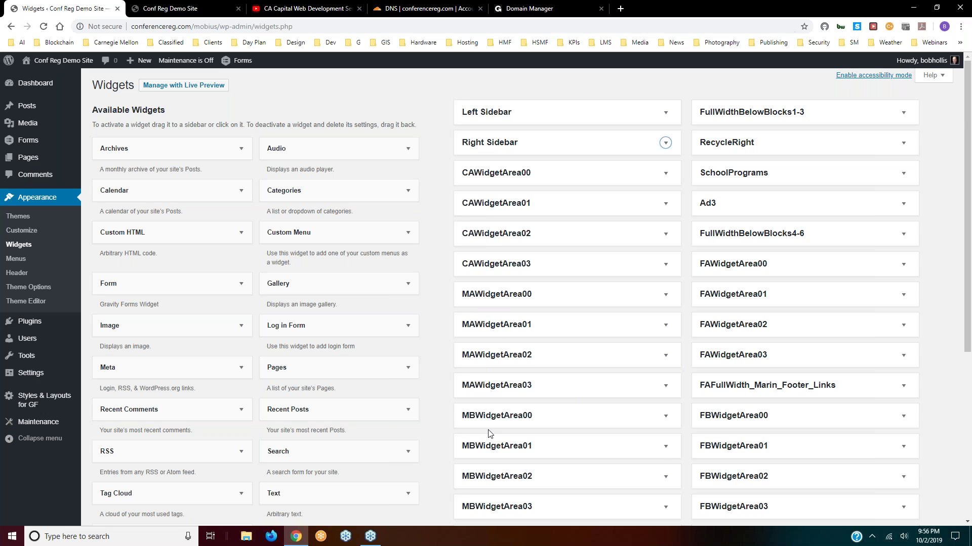
{"action": "scroll", "coordinate": [486, 429], "scroll_direction": "down", "scroll_amount": 2}
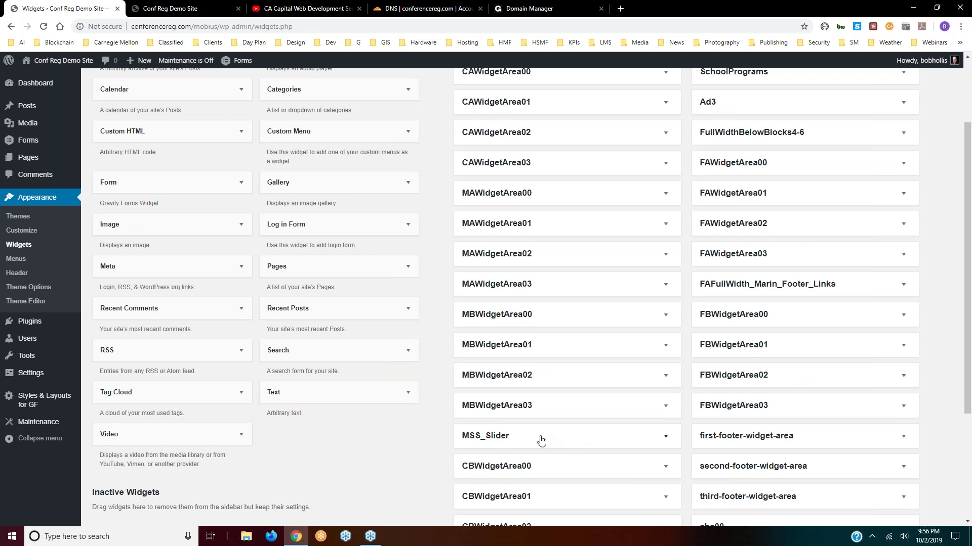
{"action": "scroll", "coordinate": [541, 440], "scroll_direction": "down", "scroll_amount": 1}
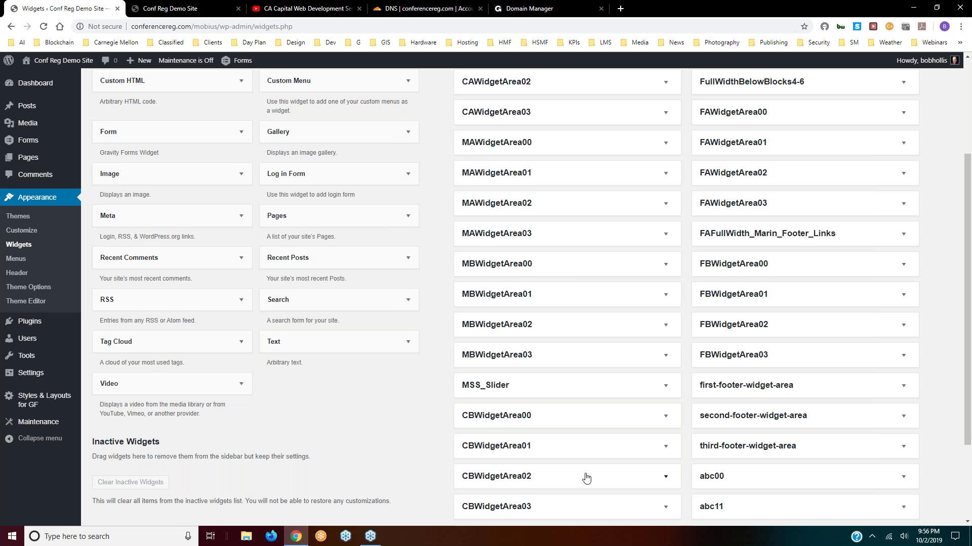
{"action": "scroll", "coordinate": [586, 478], "scroll_direction": "up", "scroll_amount": 3}
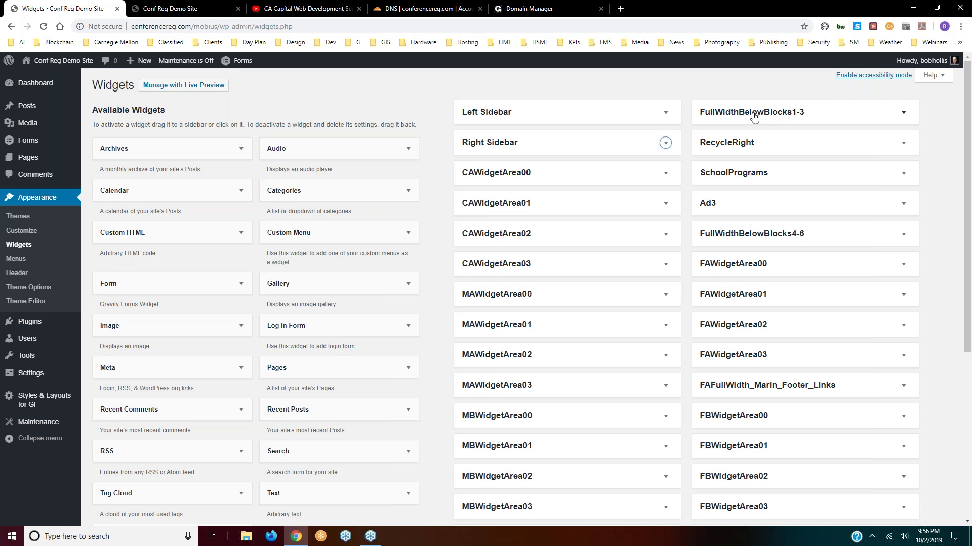
{"action": "scroll", "coordinate": [754, 117], "scroll_direction": "down", "scroll_amount": 1}
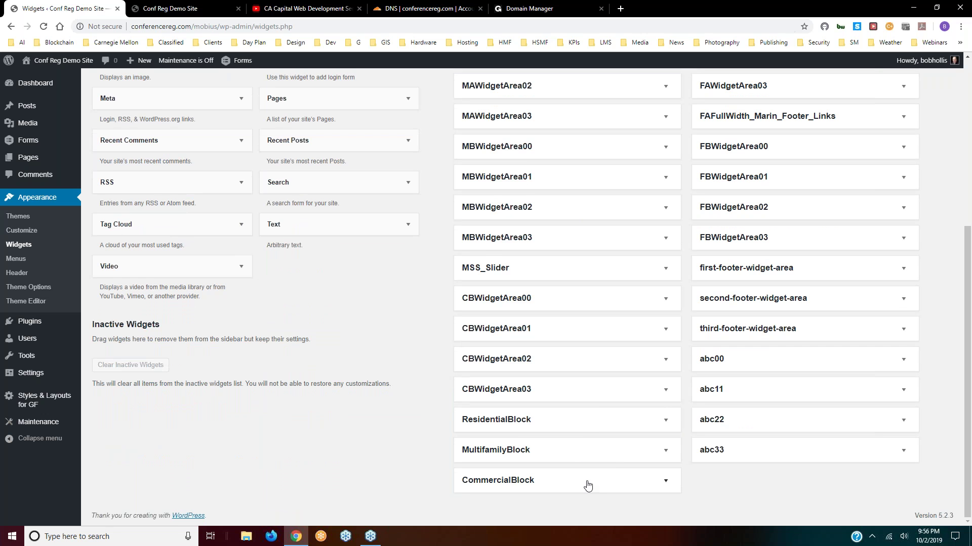
{"action": "scroll", "coordinate": [812, 192], "scroll_direction": "up", "scroll_amount": 5}
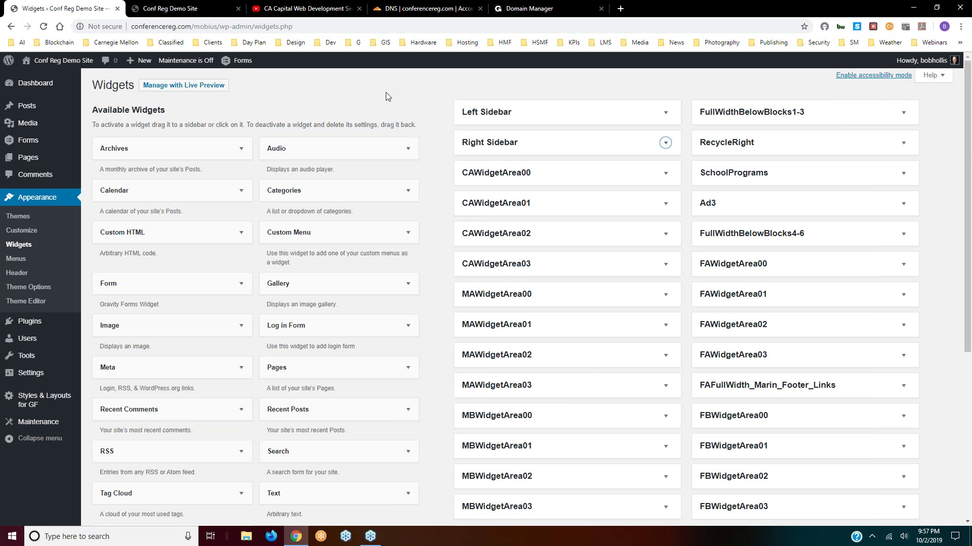
{"action": "scroll", "coordinate": [582, 359], "scroll_direction": "down", "scroll_amount": 3}
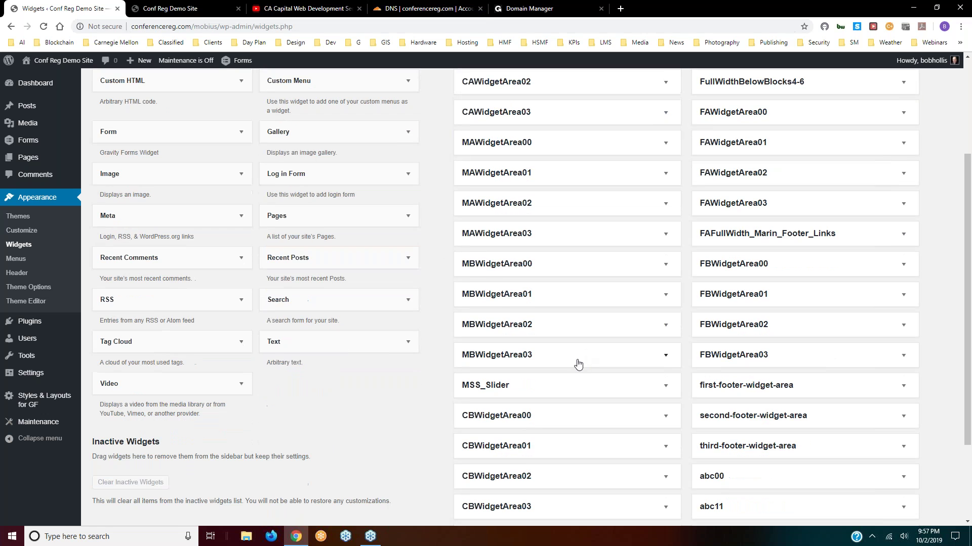
{"action": "scroll", "coordinate": [578, 363], "scroll_direction": "up", "scroll_amount": 3}
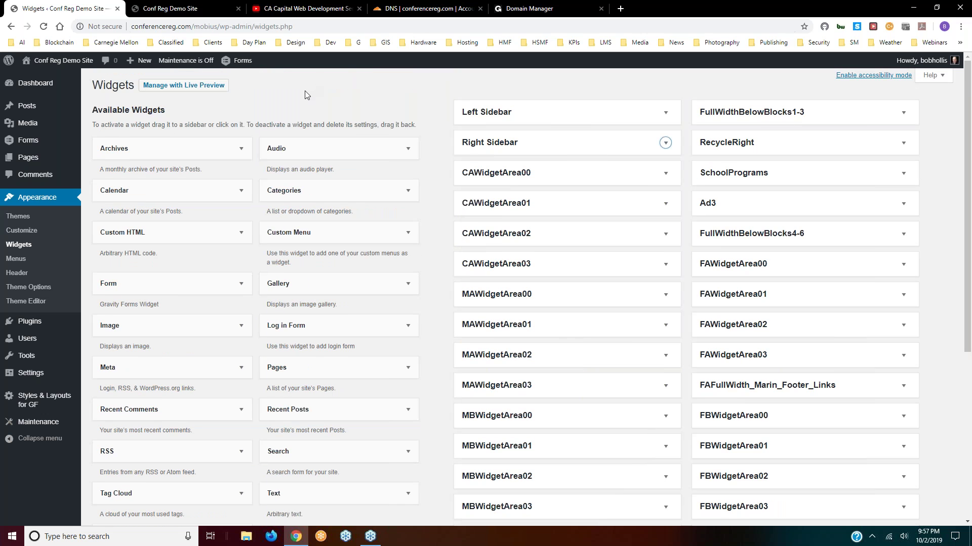
{"action": "left_click", "coordinate": [202, 14]}
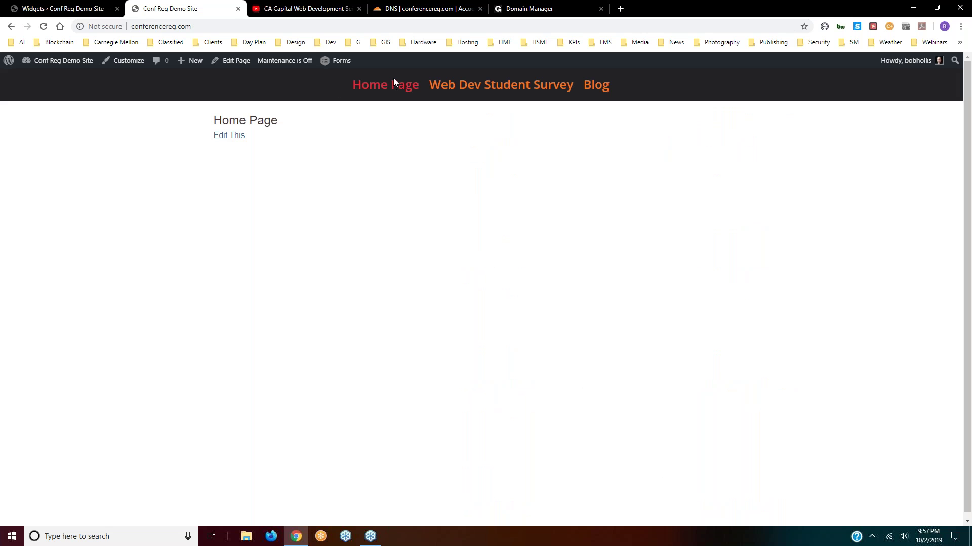
{"action": "left_click", "coordinate": [372, 86]}
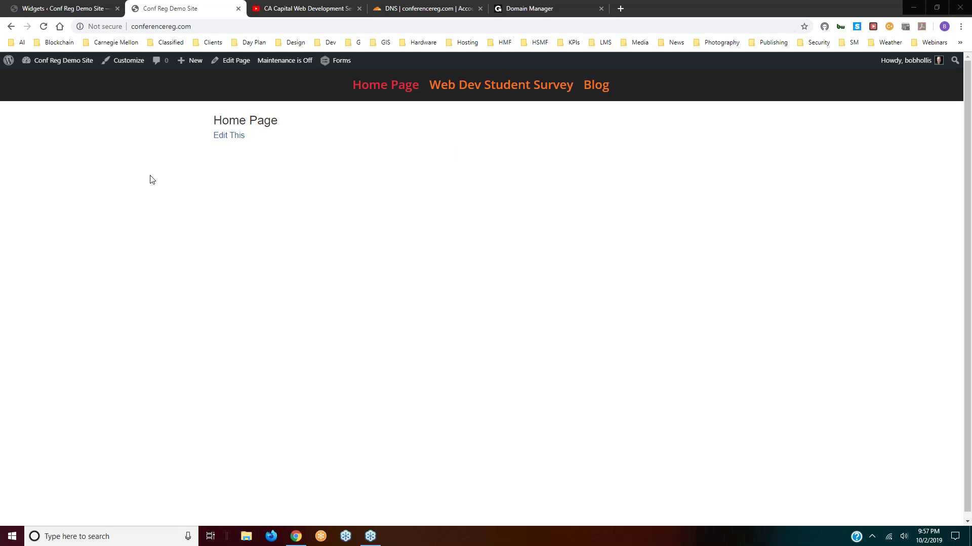
{"action": "left_click", "coordinate": [91, 11]}
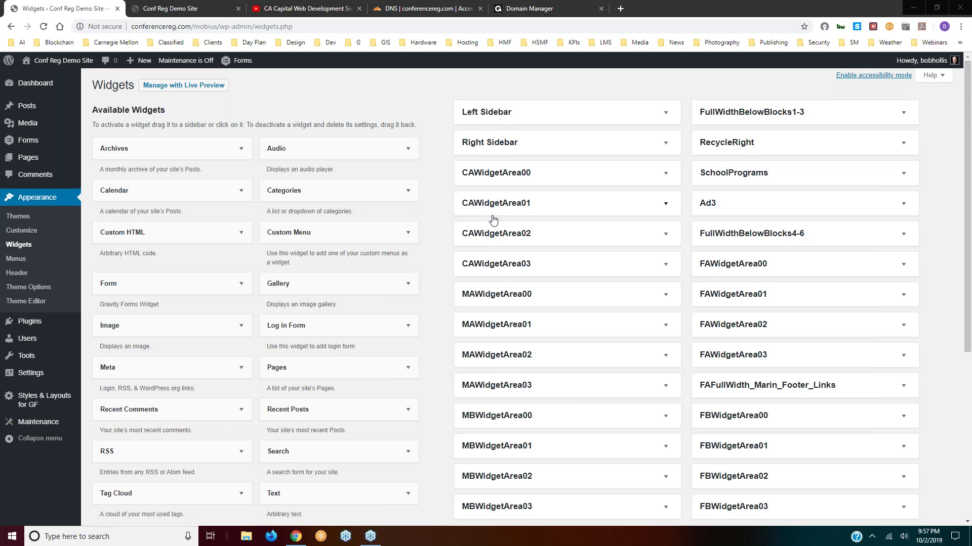
{"action": "scroll", "coordinate": [493, 219], "scroll_direction": "down", "scroll_amount": 2}
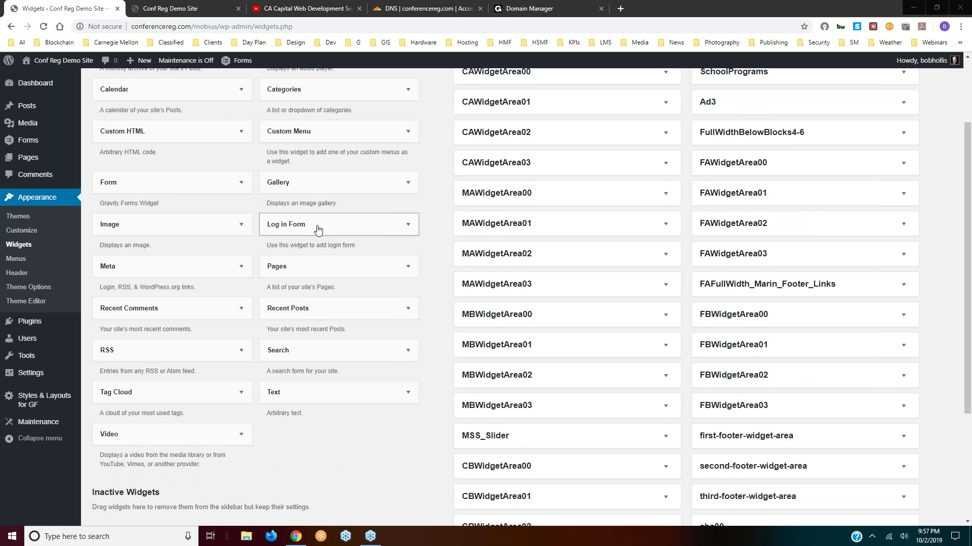
{"action": "scroll", "coordinate": [624, 202], "scroll_direction": "up", "scroll_amount": 2}
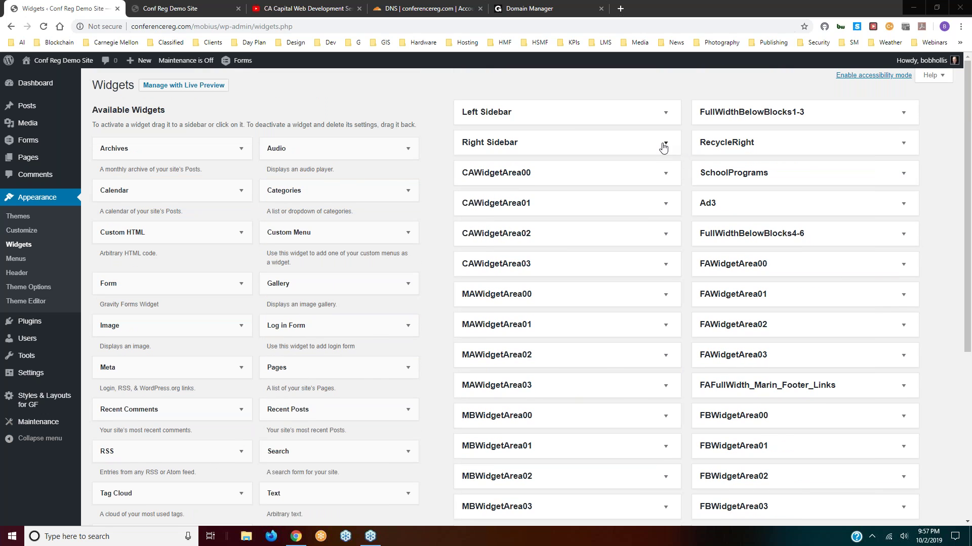
- Add a Log in Form widget titled 'Widget demo 1' to the Right Sidebar and save it
{"action": "left_click", "coordinate": [665, 143]}
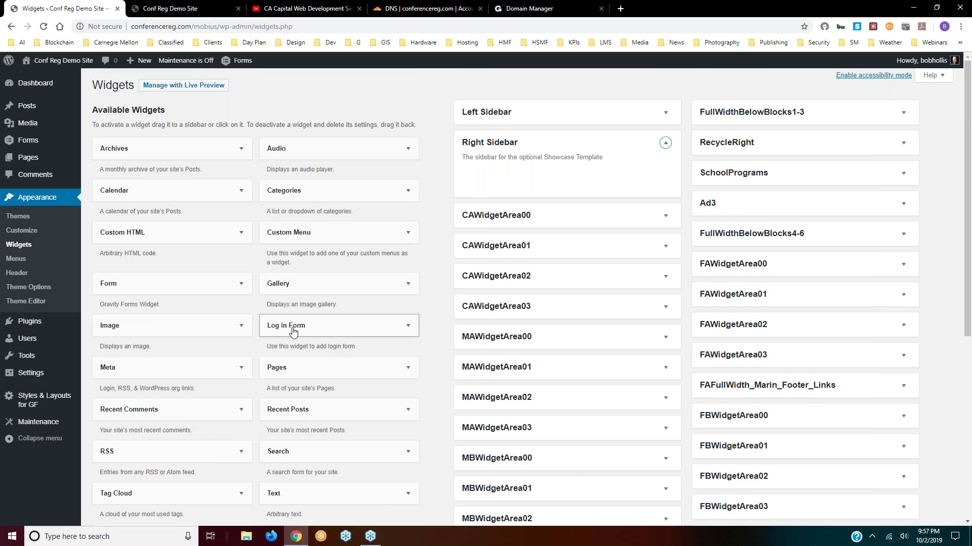
{"action": "left_click_drag", "start_coordinate": [309, 325], "coordinate": [516, 174]}
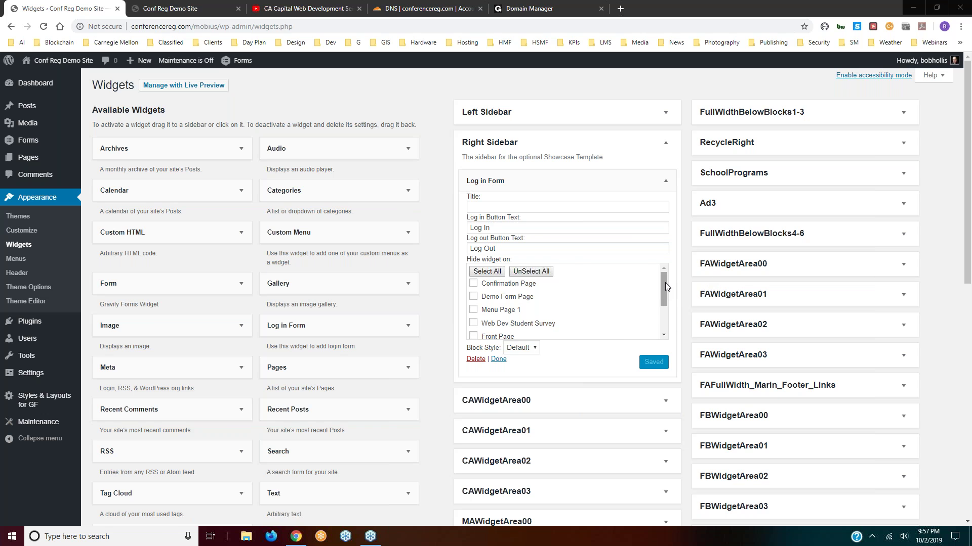
{"action": "left_click_drag", "start_coordinate": [665, 282], "coordinate": [660, 315]}
{"action": "scroll", "coordinate": [499, 336], "scroll_direction": "up", "scroll_amount": 2}
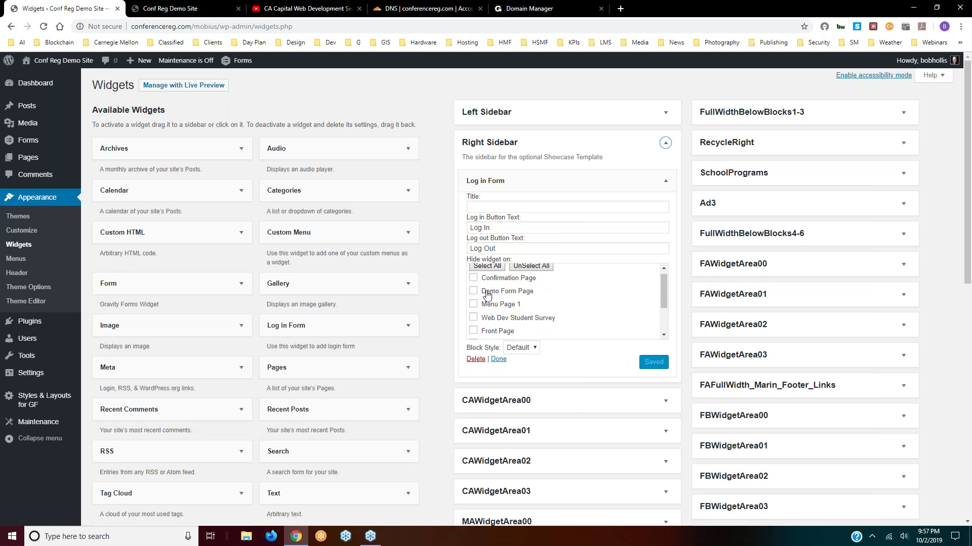
{"action": "scroll", "coordinate": [487, 295], "scroll_direction": "up", "scroll_amount": 1}
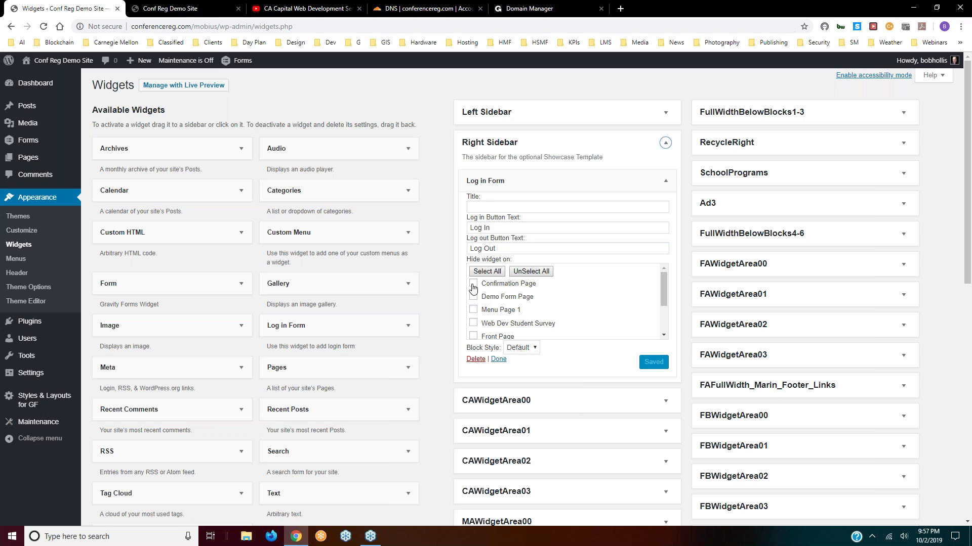
{"action": "left_click", "coordinate": [486, 206]}
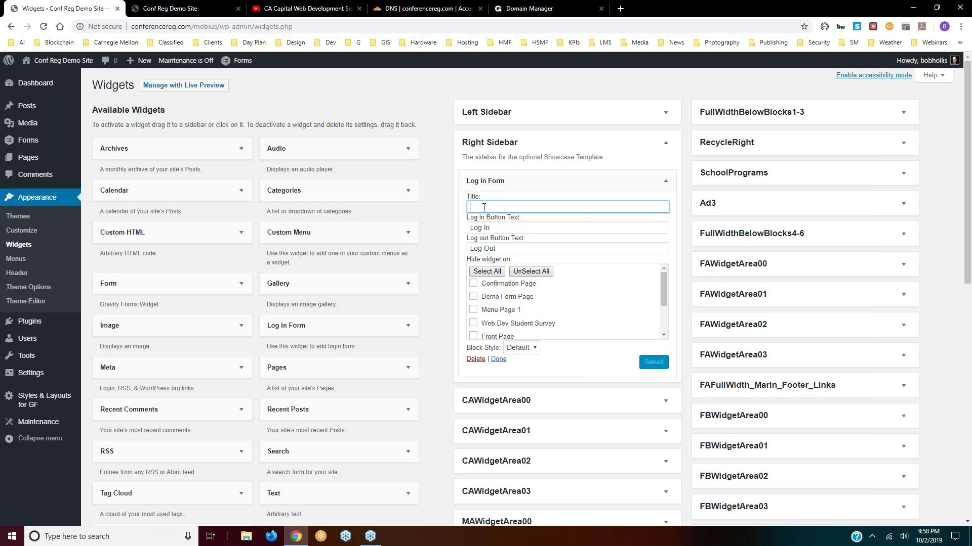
{"action": "type", "text": "Widget demo 1"}
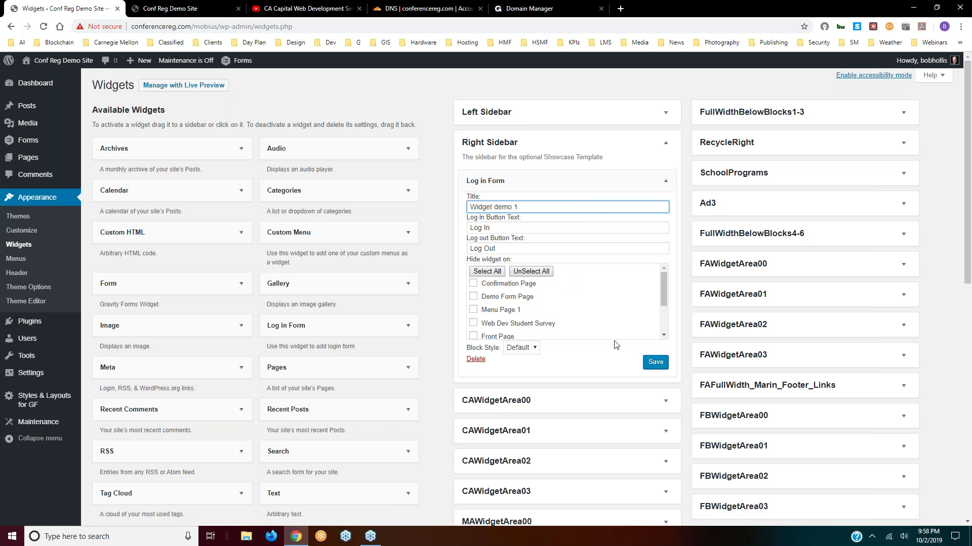
{"action": "left_click", "coordinate": [653, 367]}
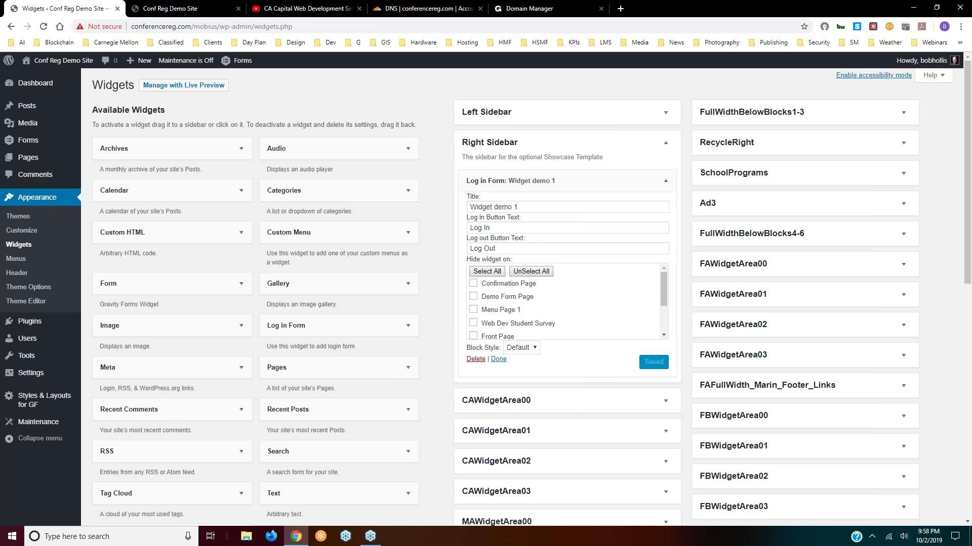
- Hide the widget on all nine listed pages, save, and reload the live home page
{"action": "left_click", "coordinate": [474, 284]}
{"action": "left_click", "coordinate": [473, 297]}
{"action": "left_click", "coordinate": [473, 309]}
{"action": "left_click", "coordinate": [473, 324]}
{"action": "scroll", "coordinate": [474, 314], "scroll_direction": "down", "scroll_amount": 2}
{"action": "left_click", "coordinate": [473, 281]}
{"action": "left_click", "coordinate": [473, 294]}
{"action": "left_click", "coordinate": [473, 307]}
{"action": "left_click", "coordinate": [473, 320]}
{"action": "left_click", "coordinate": [473, 333]}
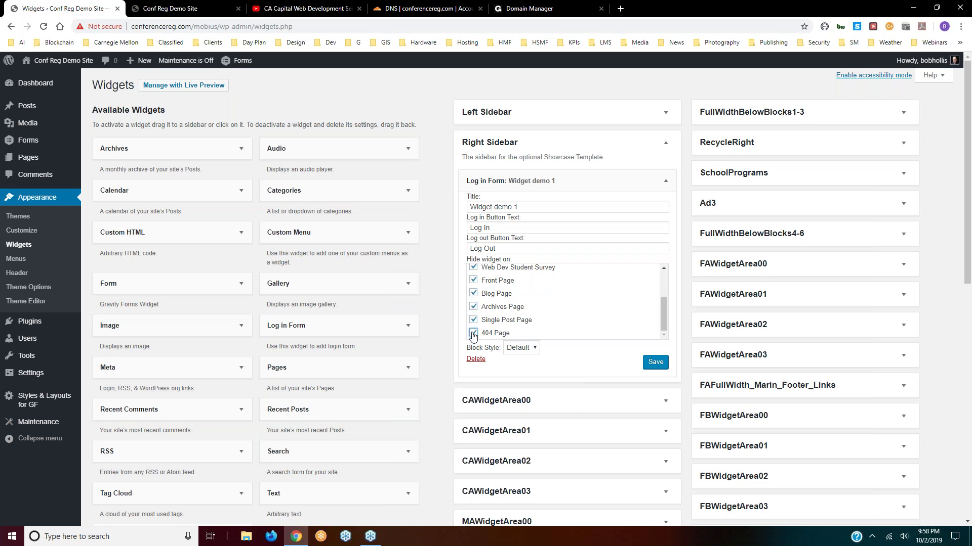
{"action": "left_click", "coordinate": [658, 362]}
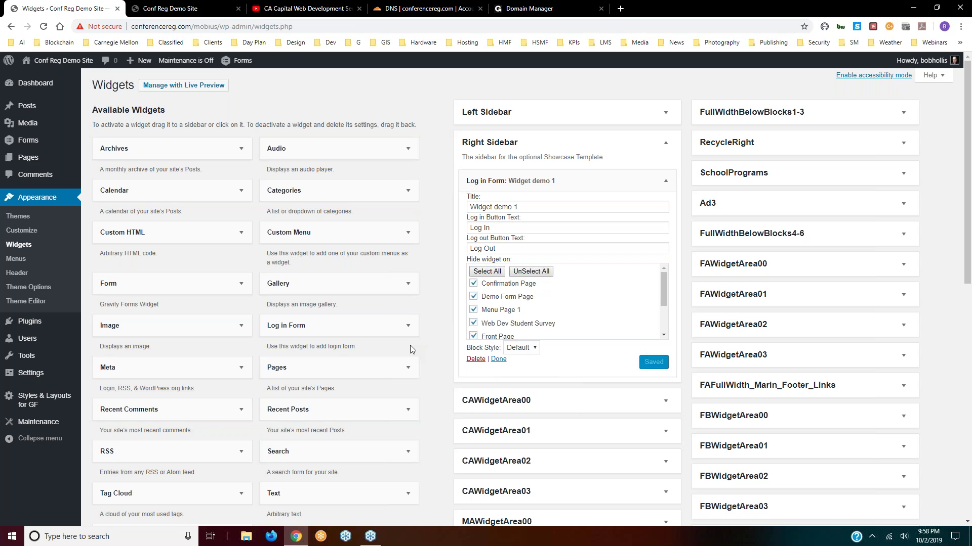
{"action": "left_click", "coordinate": [172, 8]}
{"action": "left_click", "coordinate": [44, 26]}
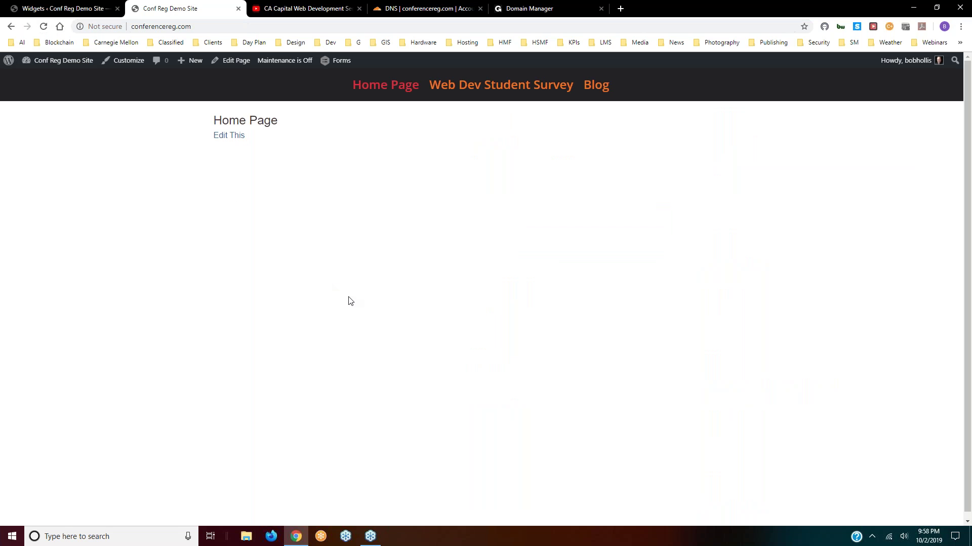
- Open Pages > All Pages, then view the live Web Dev Student Survey page
{"action": "left_click", "coordinate": [52, 13]}
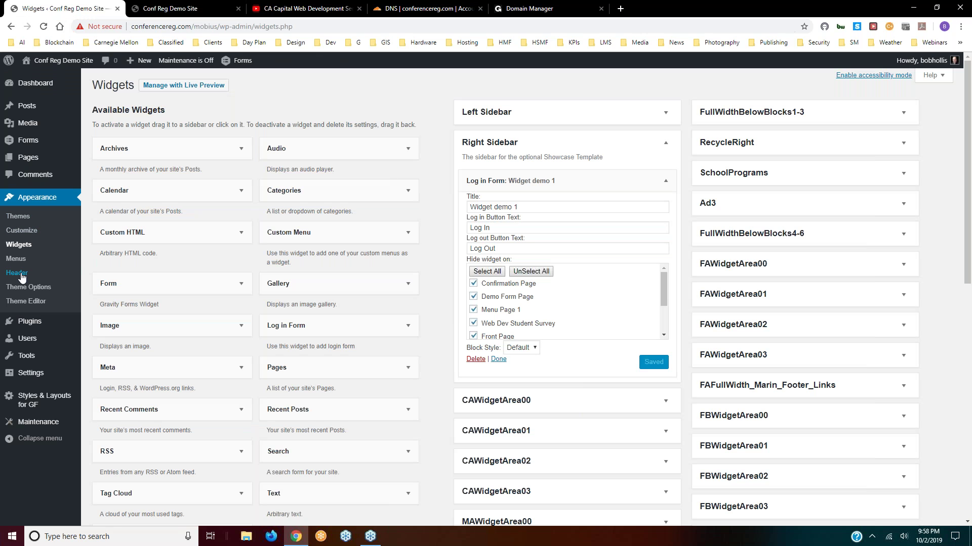
{"action": "mouse_move", "coordinate": [28, 158]}
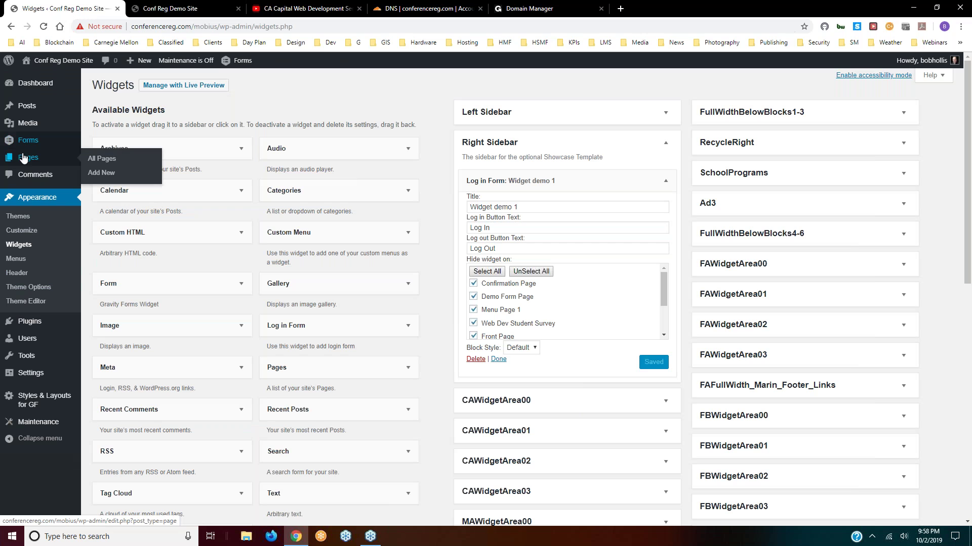
{"action": "left_click", "coordinate": [99, 159]}
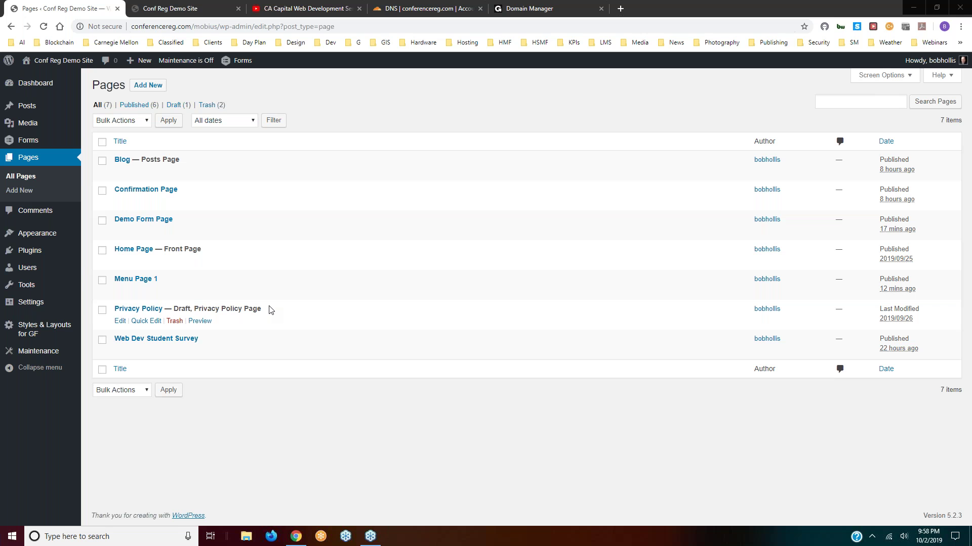
{"action": "left_click", "coordinate": [195, 11]}
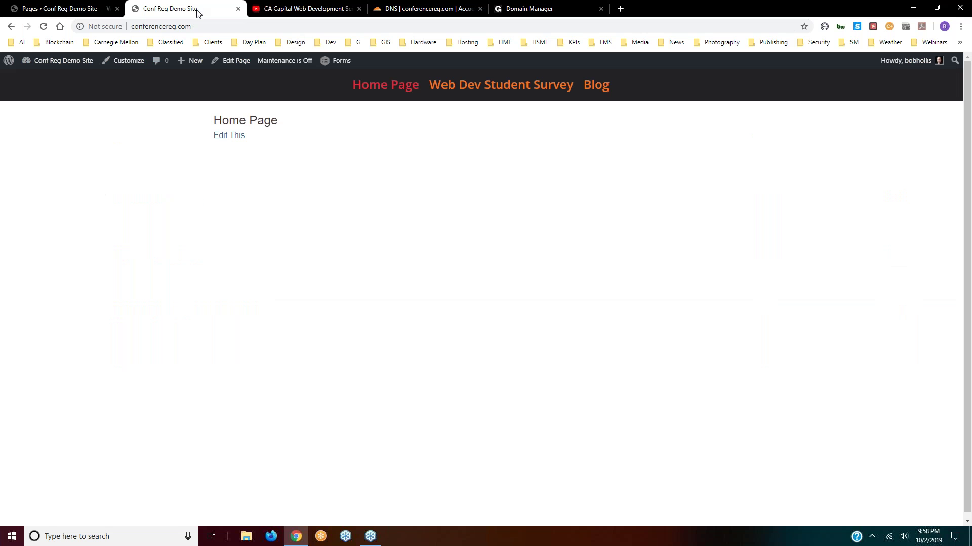
{"action": "left_click", "coordinate": [530, 92]}
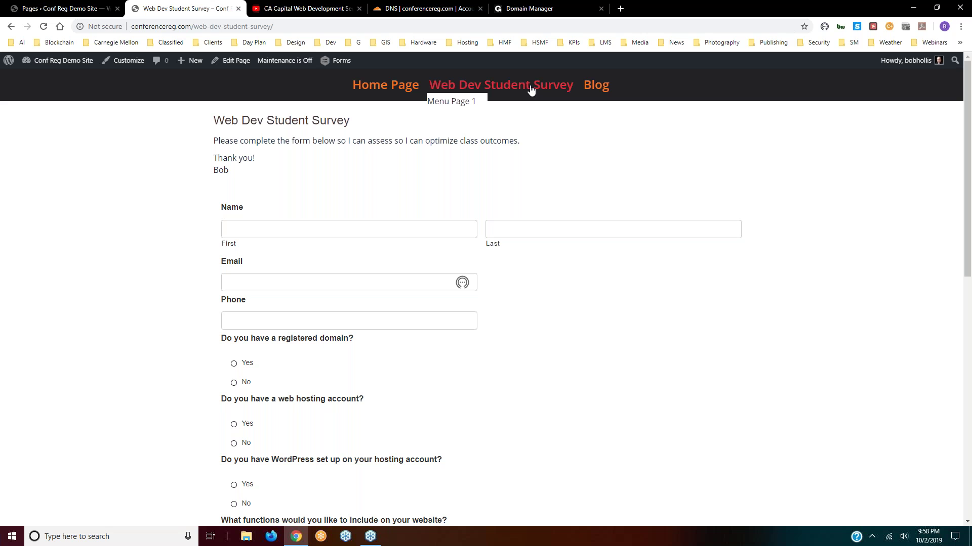
{"action": "left_click", "coordinate": [71, 7]}
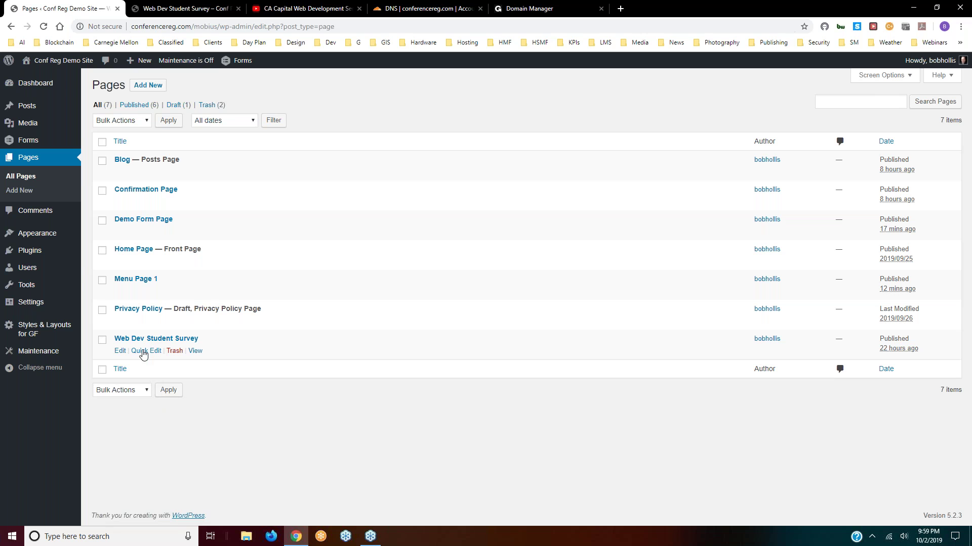
- Quick Edit Web Dev Student Survey to use the thousand_px_right-quarter-sidebar_page template and update
{"action": "left_click", "coordinate": [142, 351]}
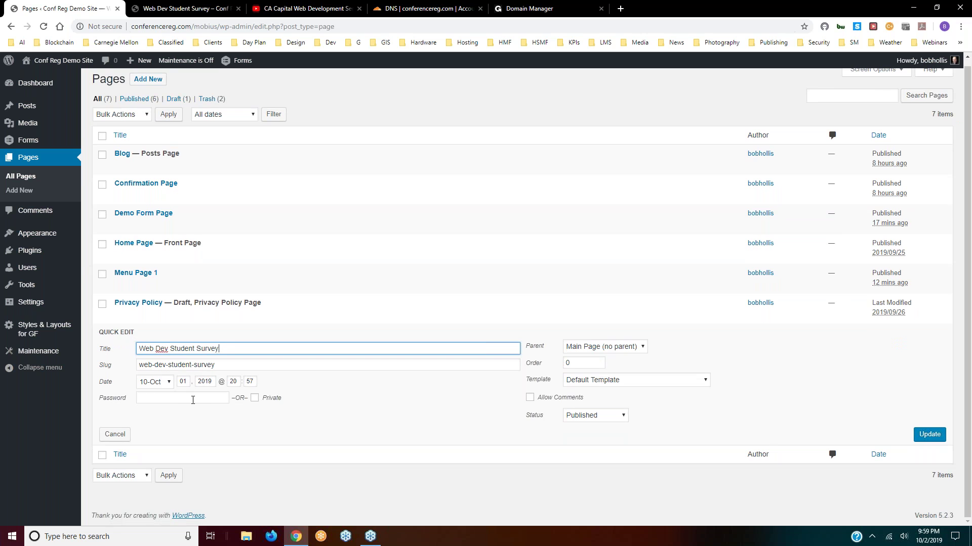
{"action": "left_click", "coordinate": [704, 380]}
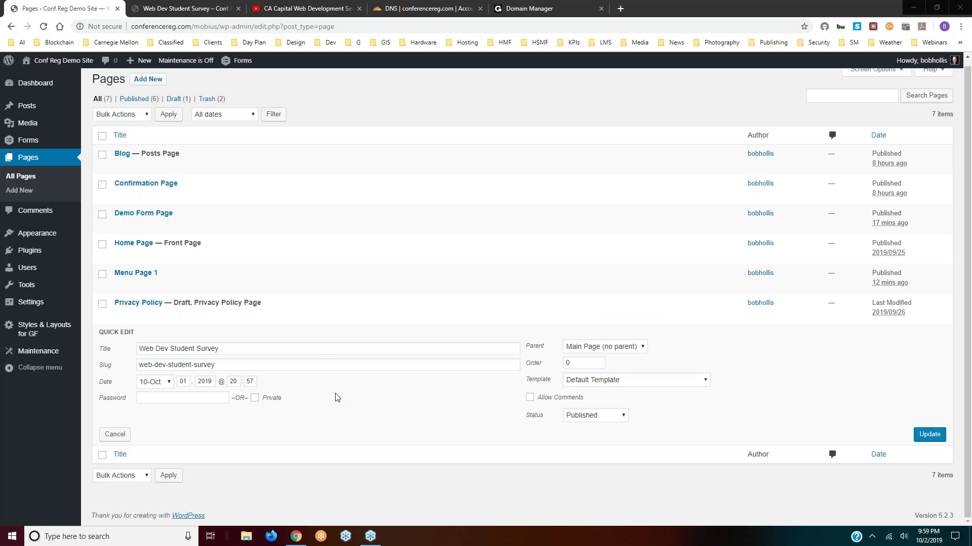
{"action": "left_click", "coordinate": [706, 383]}
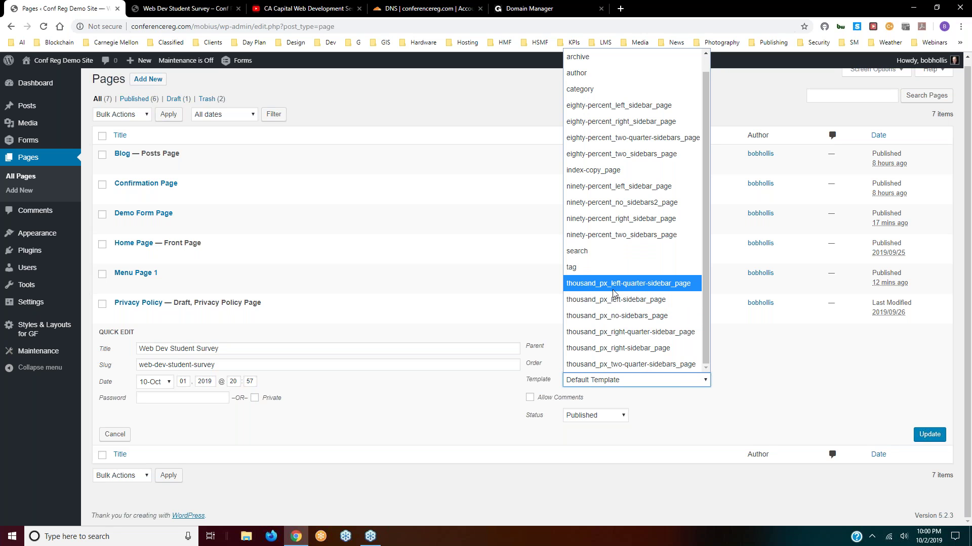
{"action": "left_click", "coordinate": [615, 333]}
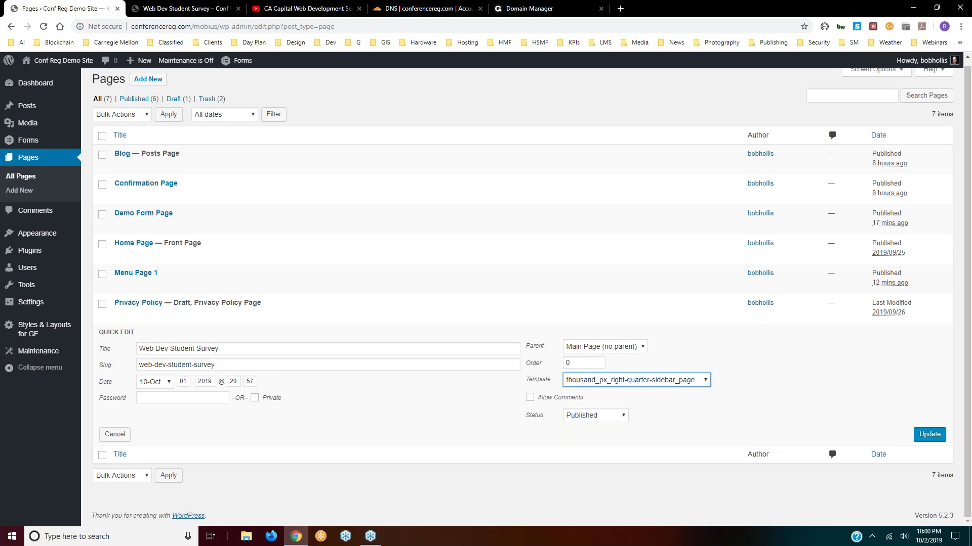
{"action": "left_click", "coordinate": [926, 435]}
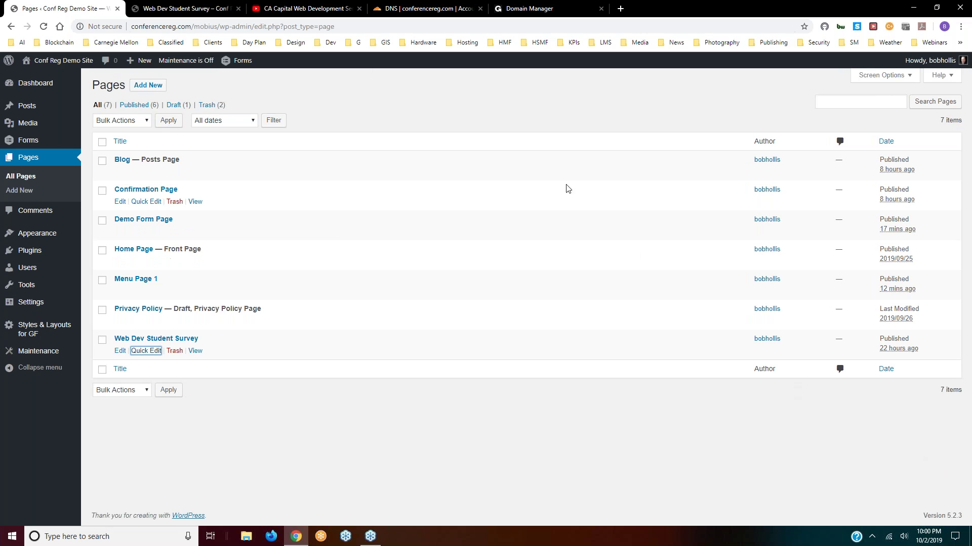
- Reload the live survey page to check its new layout, then go to Appearance > Widgets
{"action": "left_click", "coordinate": [185, 8]}
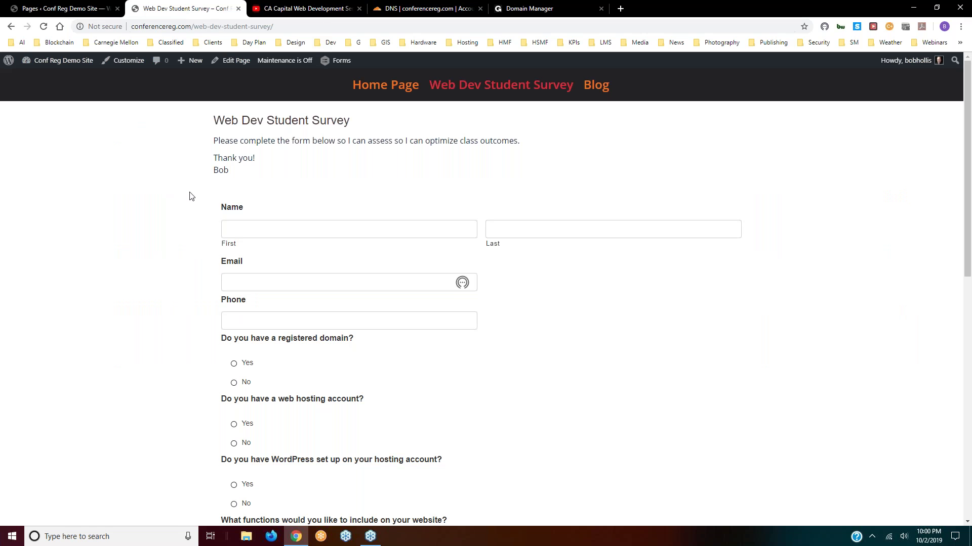
{"action": "left_click", "coordinate": [44, 27]}
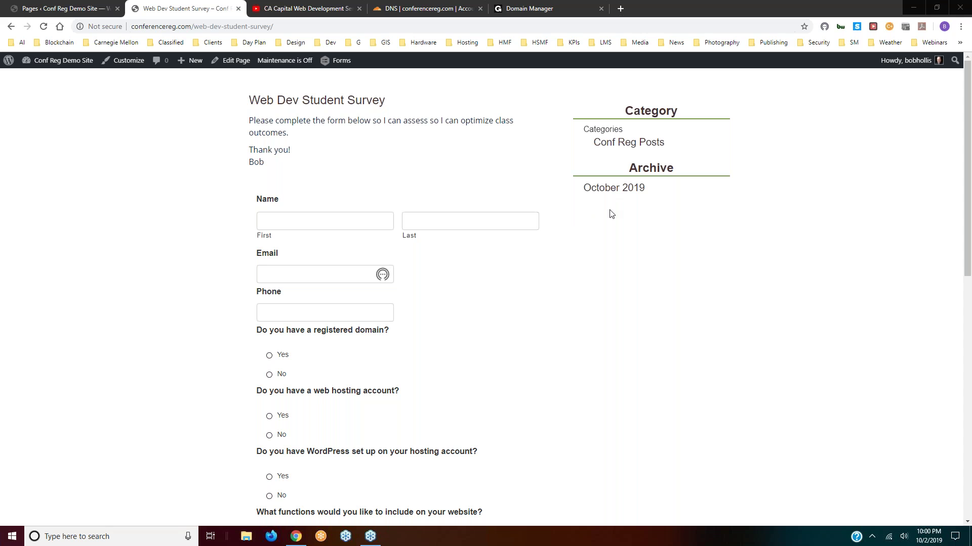
{"action": "left_click", "coordinate": [94, 11]}
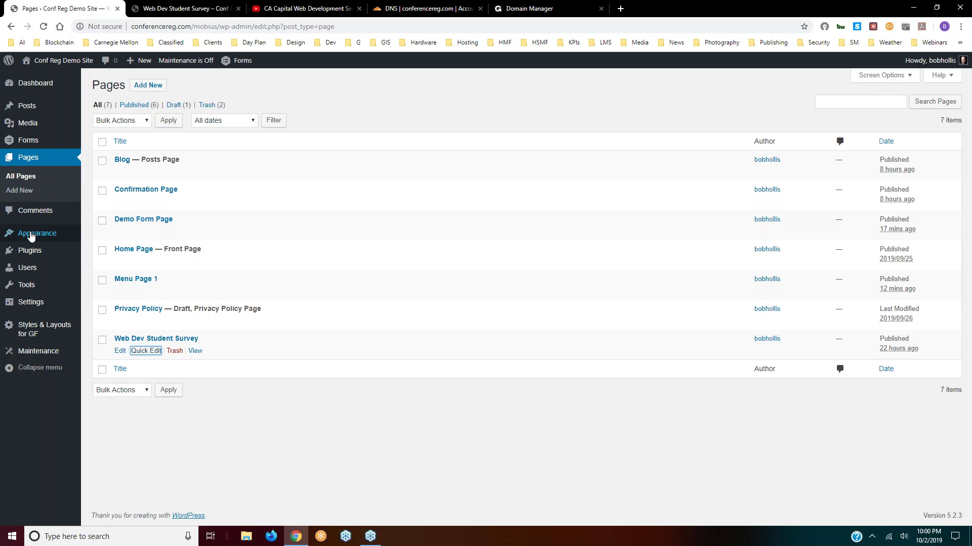
{"action": "mouse_move", "coordinate": [31, 238]}
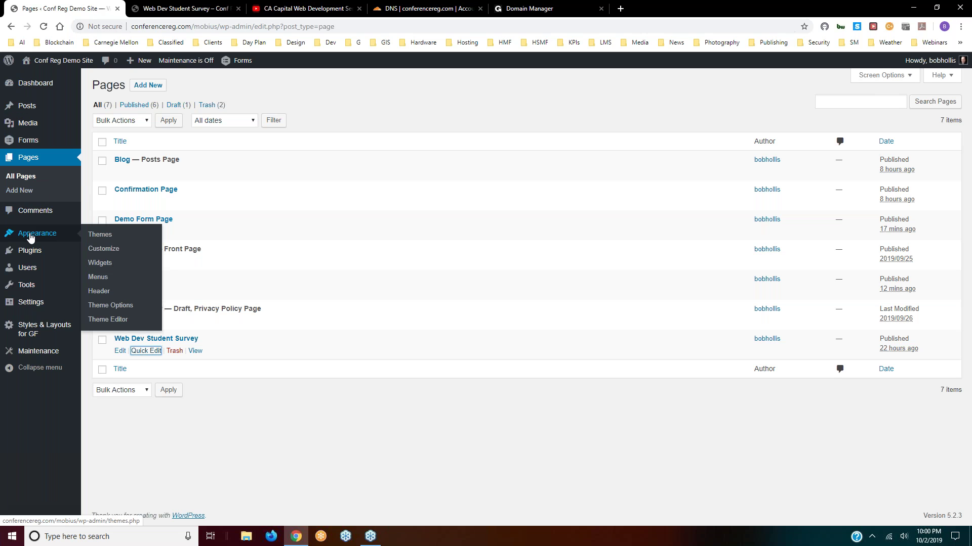
{"action": "left_click", "coordinate": [97, 265]}
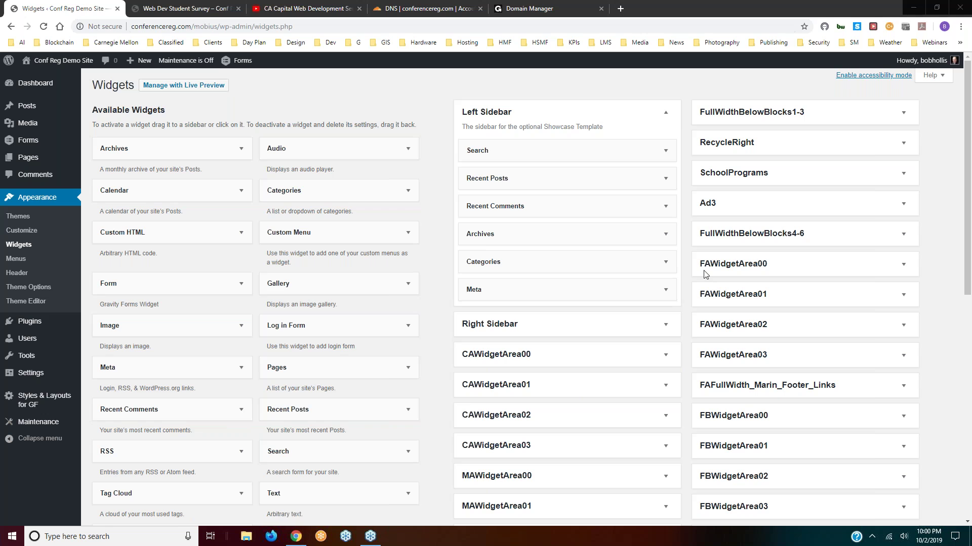
- Expand the Right Sidebar and reload the live survey page to check its sidebar
{"action": "key", "text": "Tab"}
{"action": "left_click", "coordinate": [664, 326]}
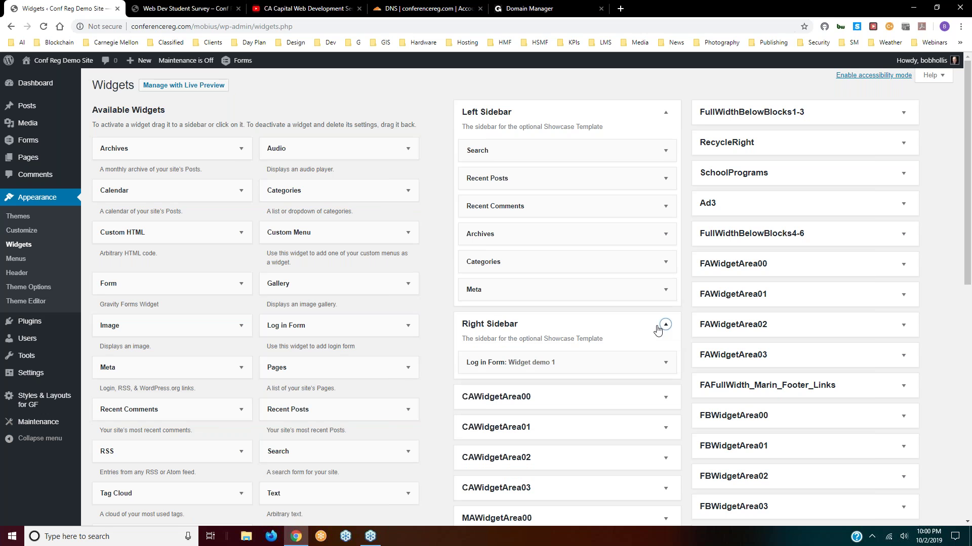
{"action": "scroll", "coordinate": [662, 326], "scroll_direction": "down", "scroll_amount": 3}
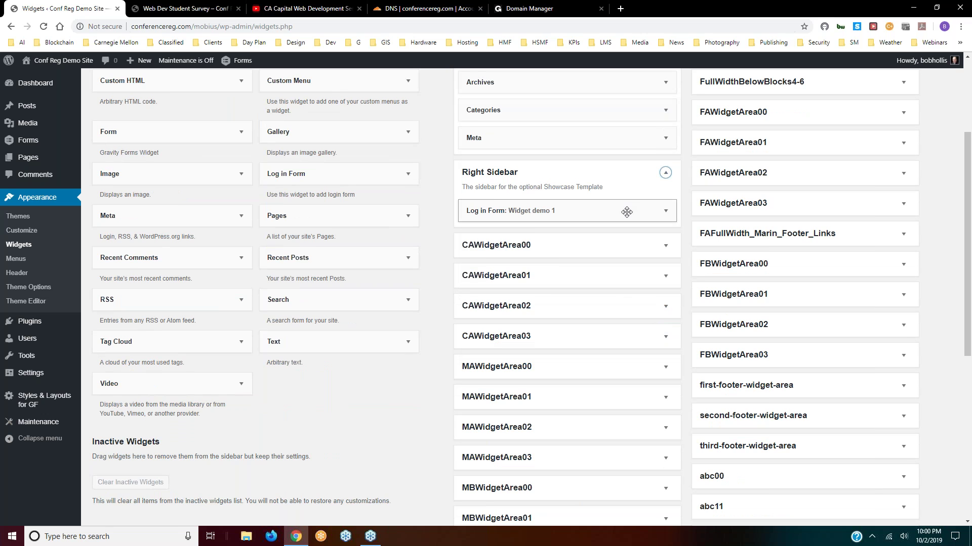
{"action": "left_click", "coordinate": [200, 11]}
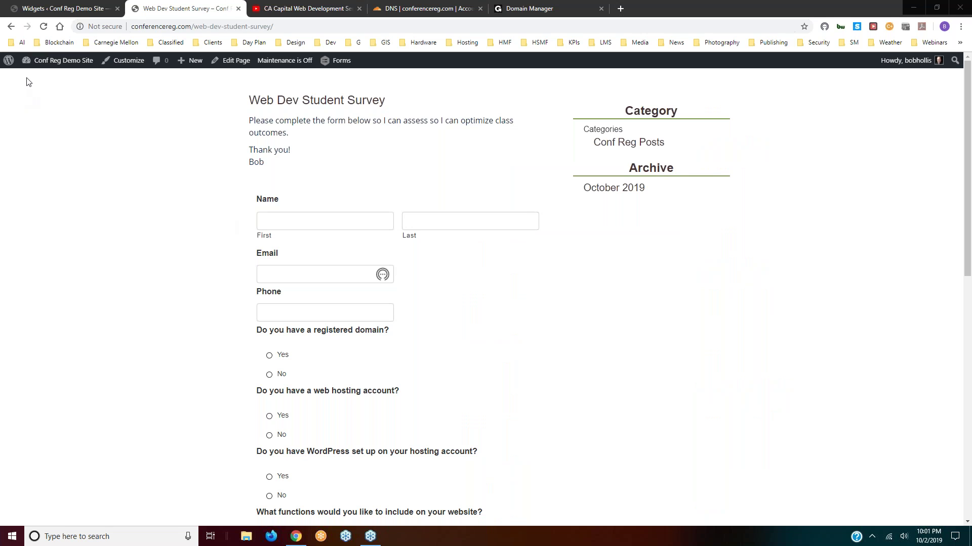
{"action": "left_click", "coordinate": [43, 27]}
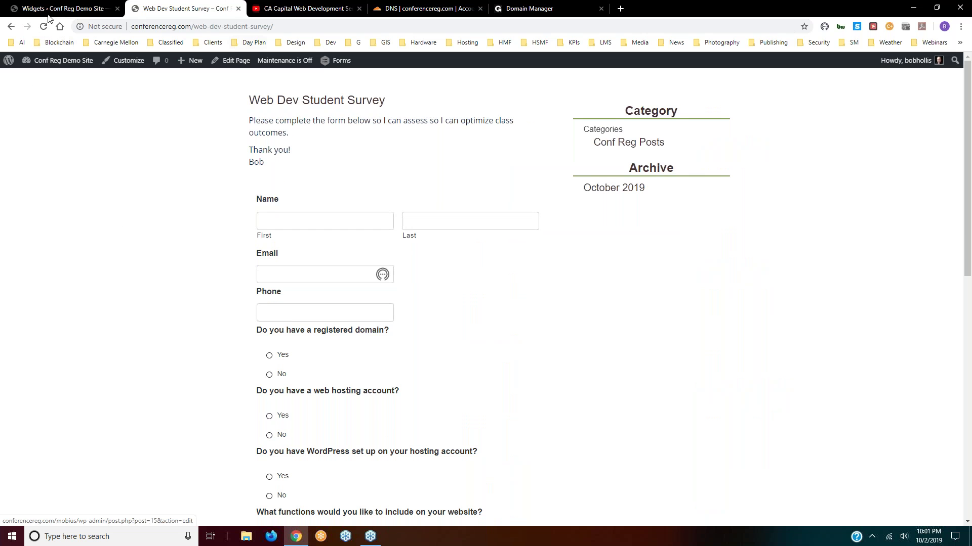
{"action": "left_click", "coordinate": [51, 9]}
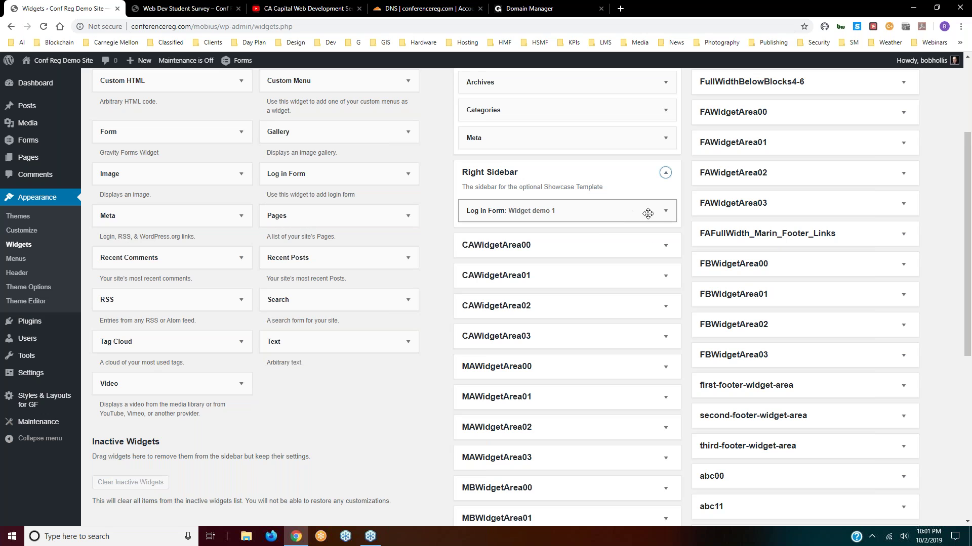
- Drag the 'Widget demo 1' Log in Form widget out of the Right Sidebar
{"action": "left_click", "coordinate": [665, 210]}
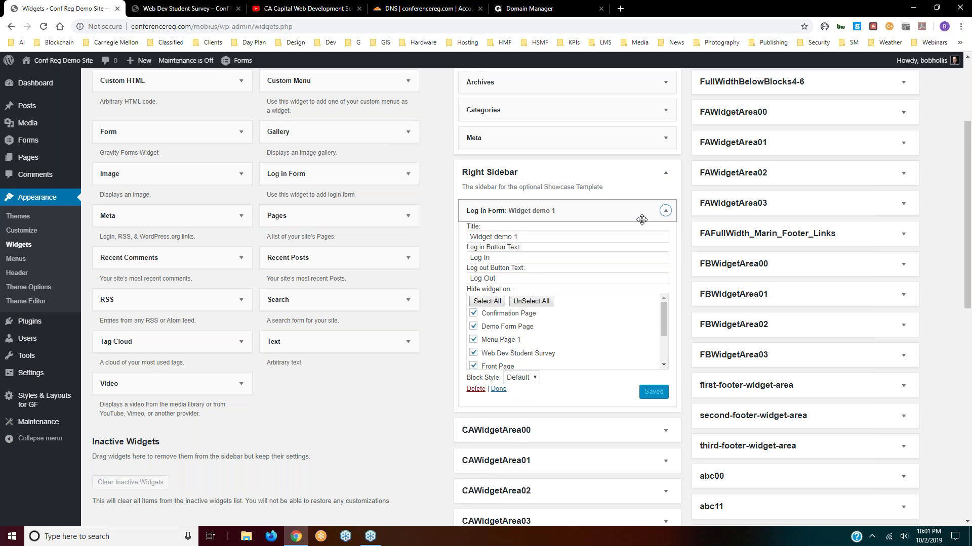
{"action": "left_click", "coordinate": [665, 212]}
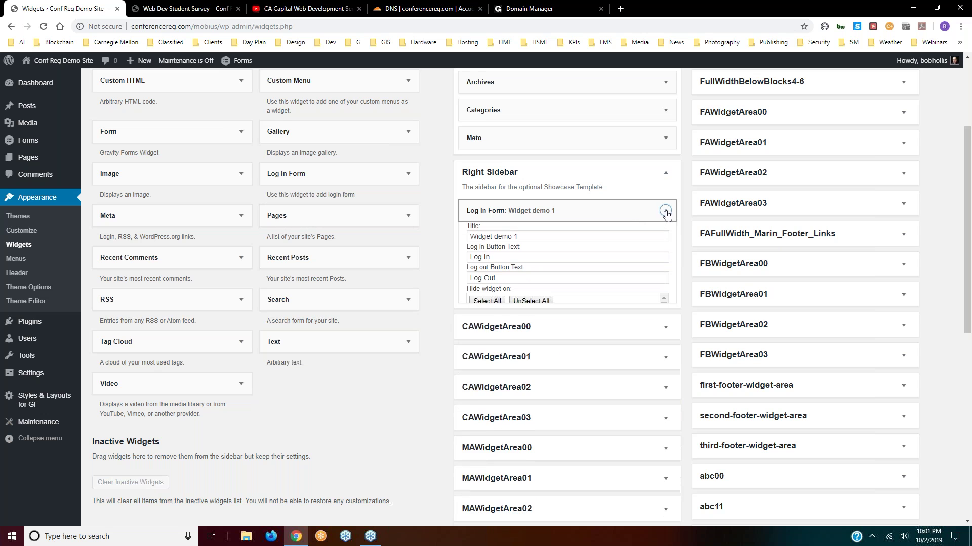
{"action": "left_click_drag", "start_coordinate": [570, 210], "coordinate": [305, 353]}
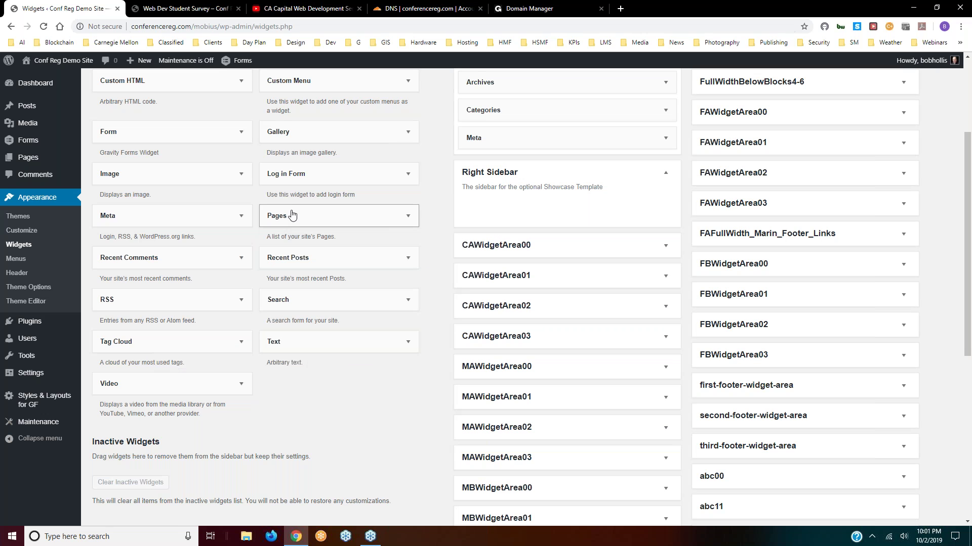
- Add a Pages widget to the Right Sidebar, sorted by Page title, hidden on six pages
{"action": "left_click_drag", "start_coordinate": [296, 216], "coordinate": [541, 203]}
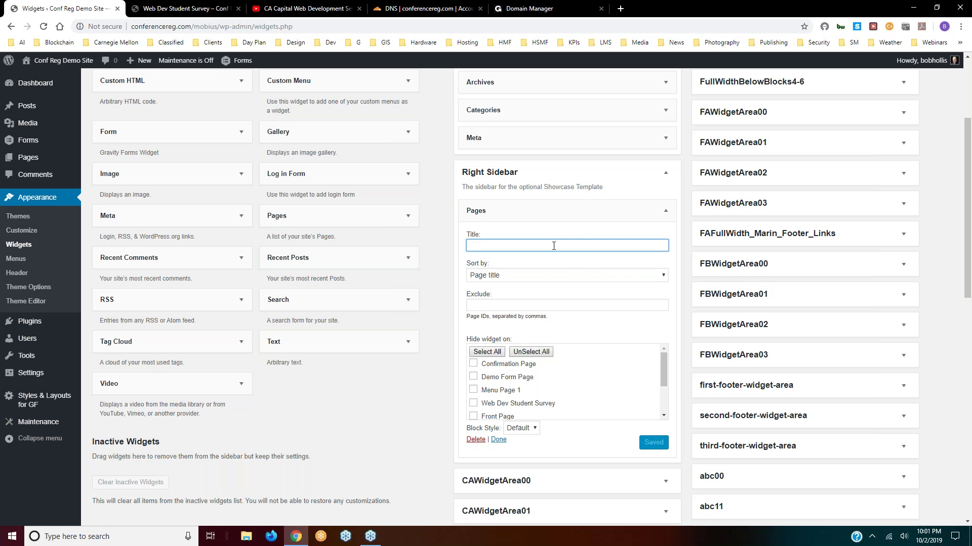
{"action": "left_click", "coordinate": [564, 275]}
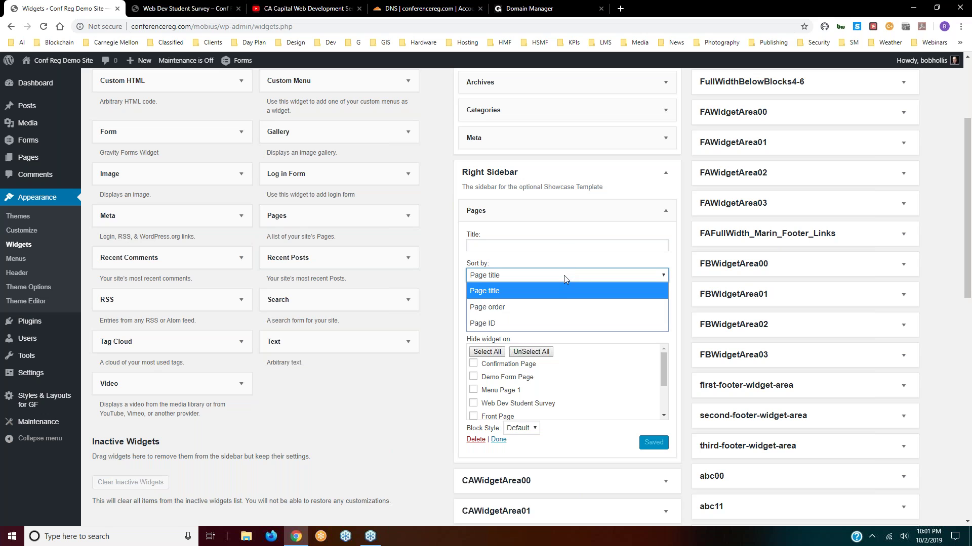
{"action": "left_click", "coordinate": [559, 291]}
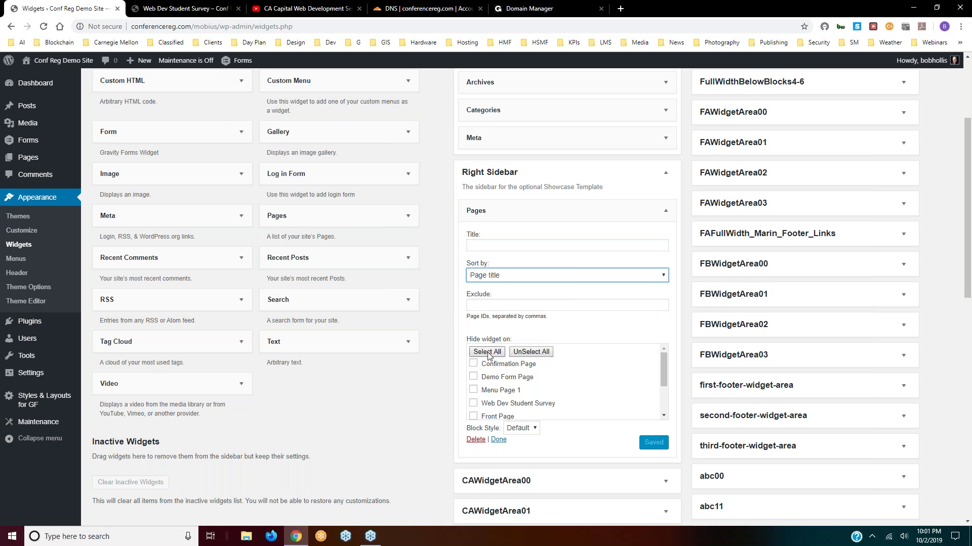
{"action": "left_click", "coordinate": [473, 363]}
{"action": "left_click", "coordinate": [473, 377]}
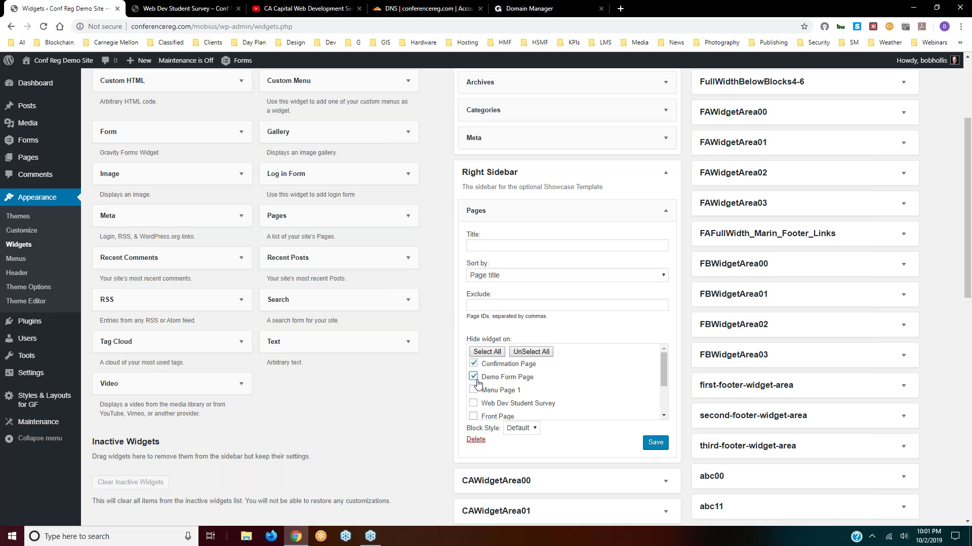
{"action": "left_click", "coordinate": [473, 390]}
{"action": "left_click", "coordinate": [473, 403]}
{"action": "left_click", "coordinate": [474, 417]}
{"action": "scroll", "coordinate": [474, 405], "scroll_direction": "down", "scroll_amount": 2}
{"action": "left_click", "coordinate": [473, 374]}
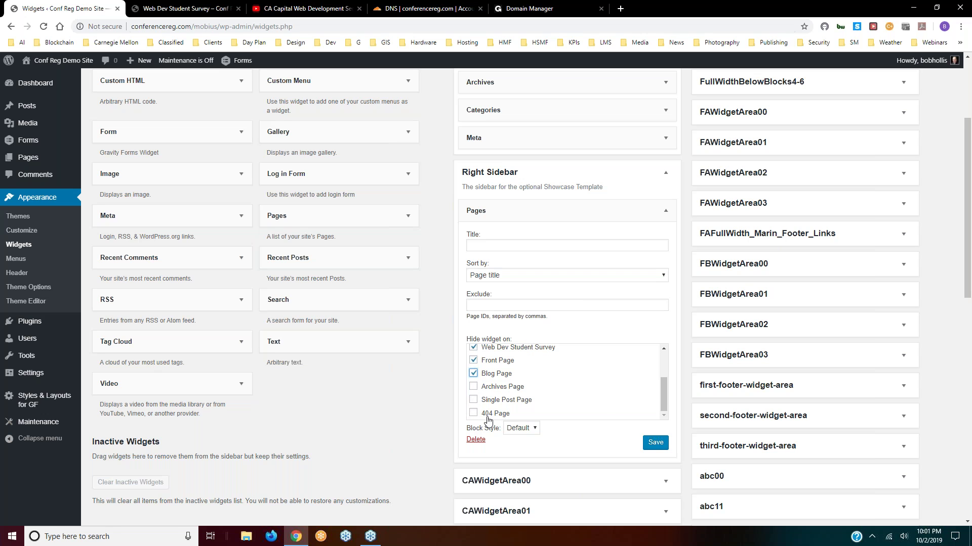
- Title it 'Page Listing widget', save, and reload the live survey page
{"action": "left_click", "coordinate": [532, 245]}
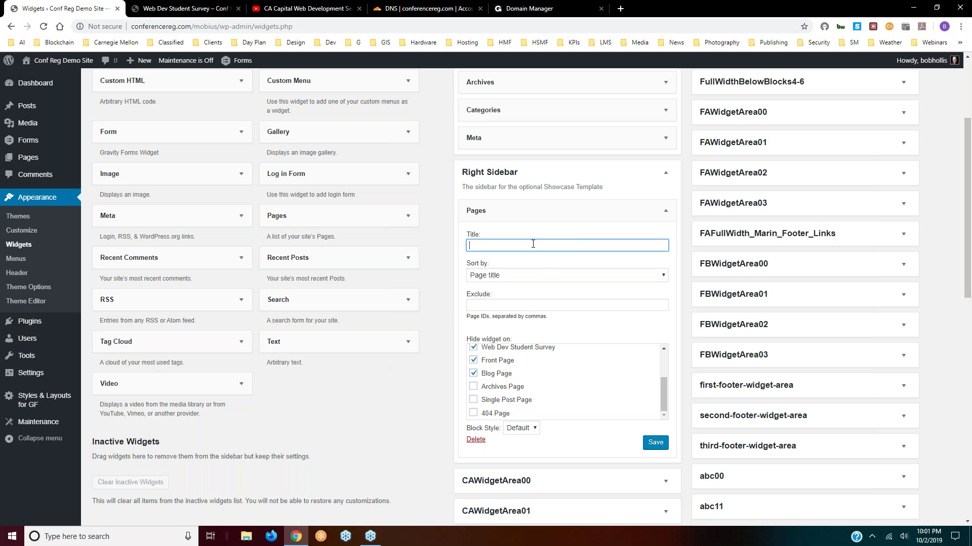
{"action": "type", "text": "Page Listing widget"}
{"action": "left_click", "coordinate": [656, 443]}
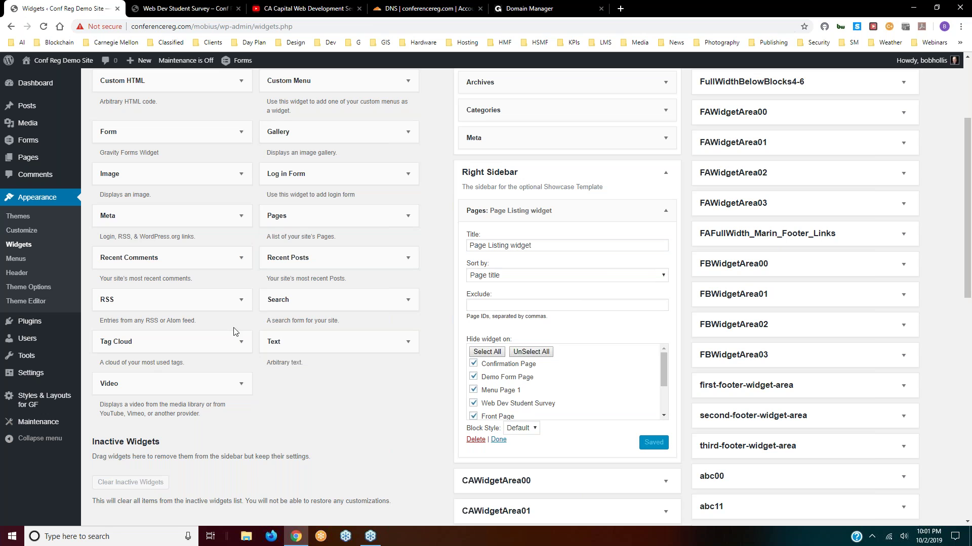
{"action": "left_click", "coordinate": [200, 8]}
{"action": "left_click", "coordinate": [43, 28]}
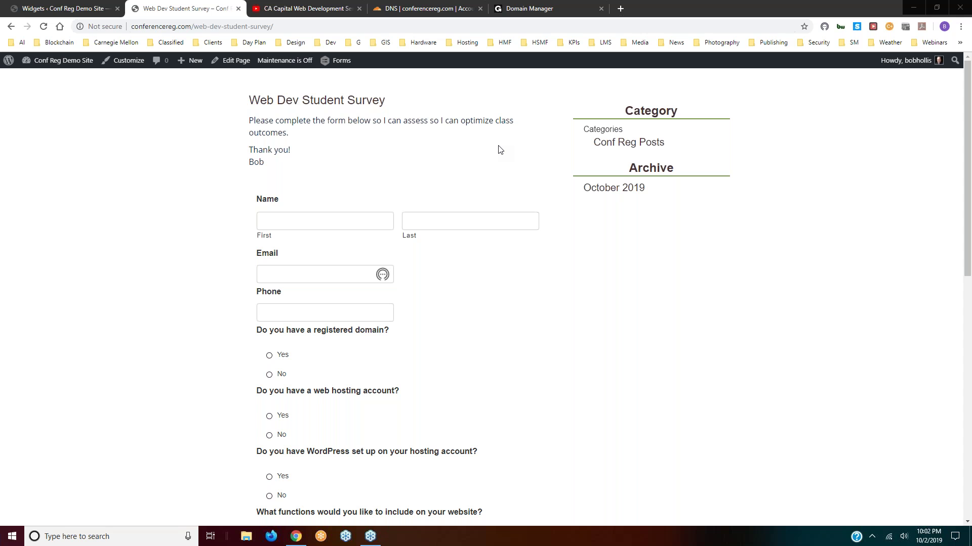
- Return to the Widgets screen and fold up the Right Sidebar area
{"action": "left_click", "coordinate": [428, 9]}
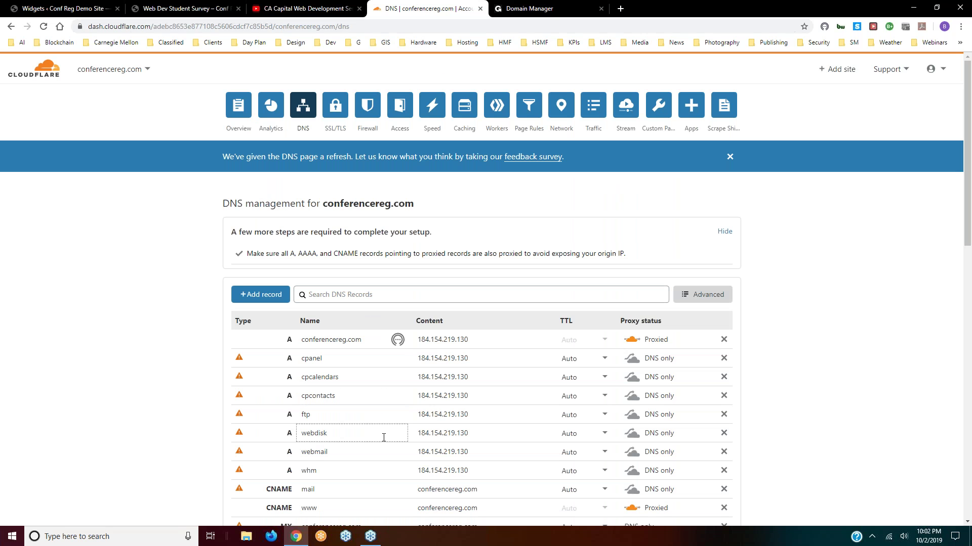
{"action": "left_click", "coordinate": [79, 13]}
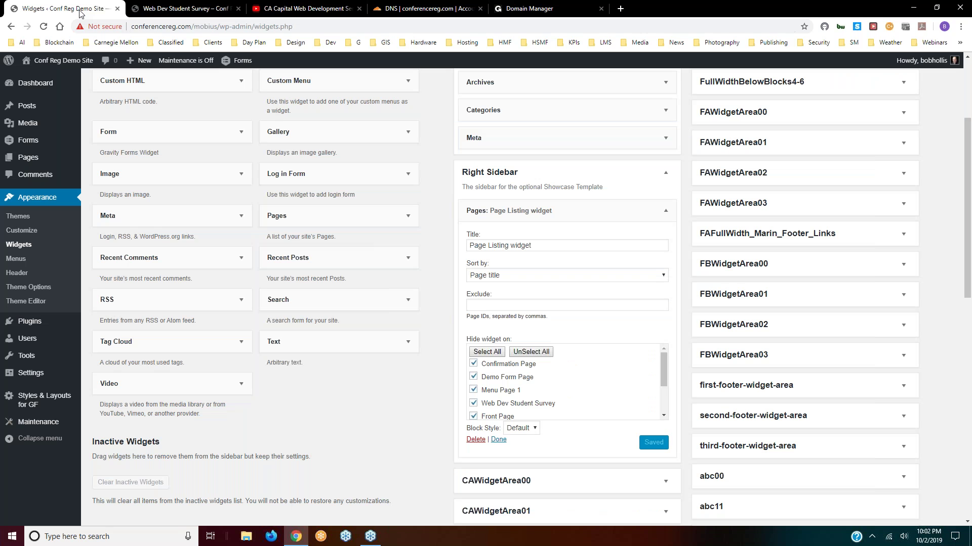
{"action": "left_click", "coordinate": [664, 177]}
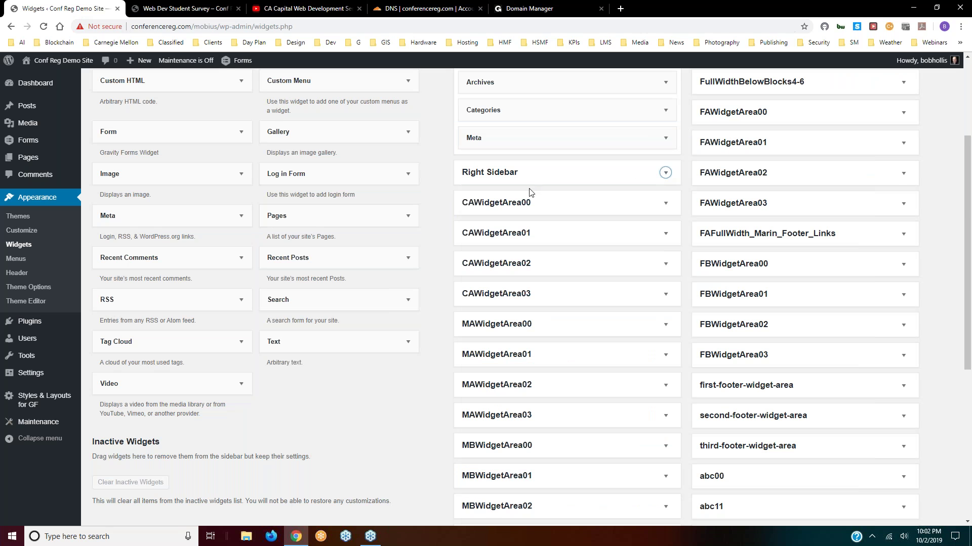
{"action": "scroll", "coordinate": [530, 191], "scroll_direction": "down", "scroll_amount": 3}
{"action": "scroll", "coordinate": [531, 202], "scroll_direction": "up", "scroll_amount": 3}
{"action": "scroll", "coordinate": [557, 217], "scroll_direction": "down", "scroll_amount": 3}
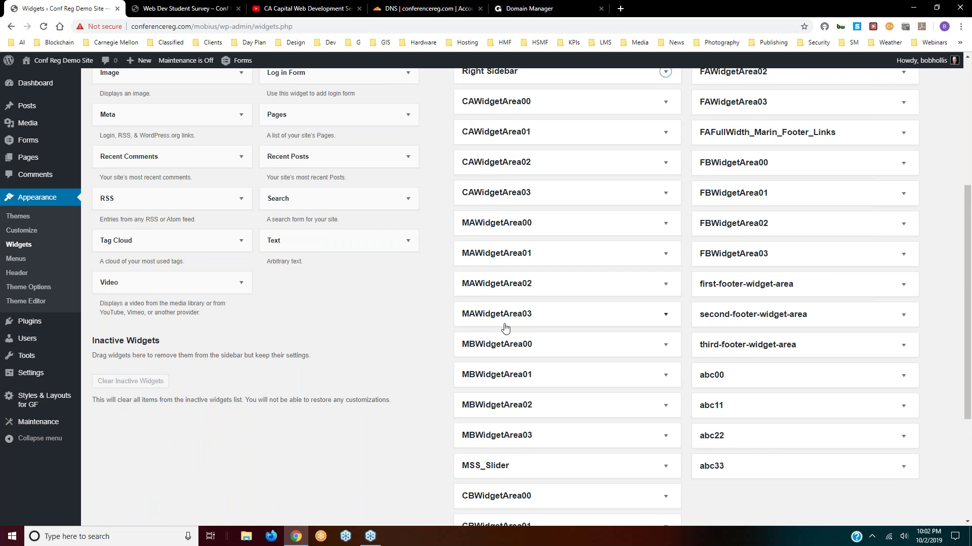
{"action": "scroll", "coordinate": [506, 336], "scroll_direction": "down", "scroll_amount": 4}
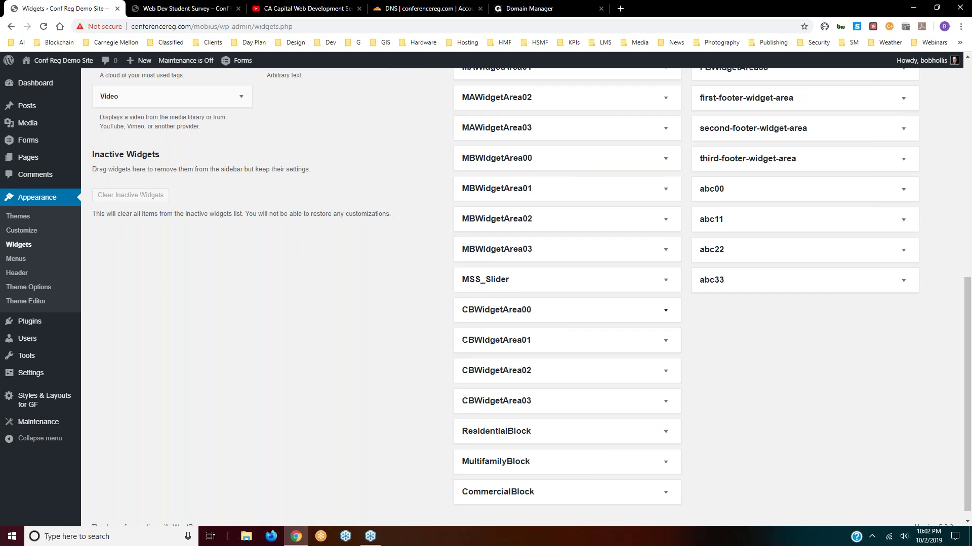
{"action": "scroll", "coordinate": [509, 339], "scroll_direction": "up", "scroll_amount": 4}
{"action": "scroll", "coordinate": [570, 171], "scroll_direction": "up", "scroll_amount": 1}
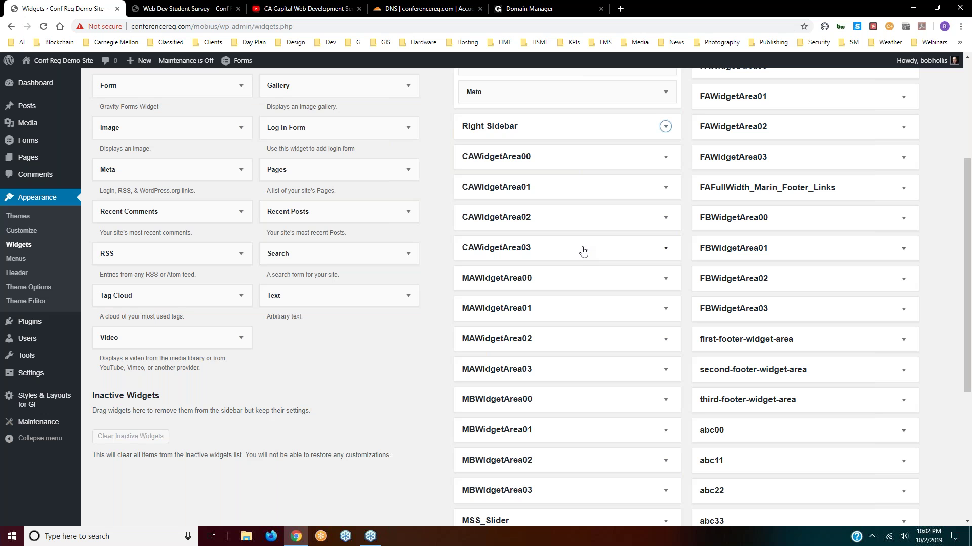
{"action": "scroll", "coordinate": [418, 313], "scroll_direction": "up", "scroll_amount": 3}
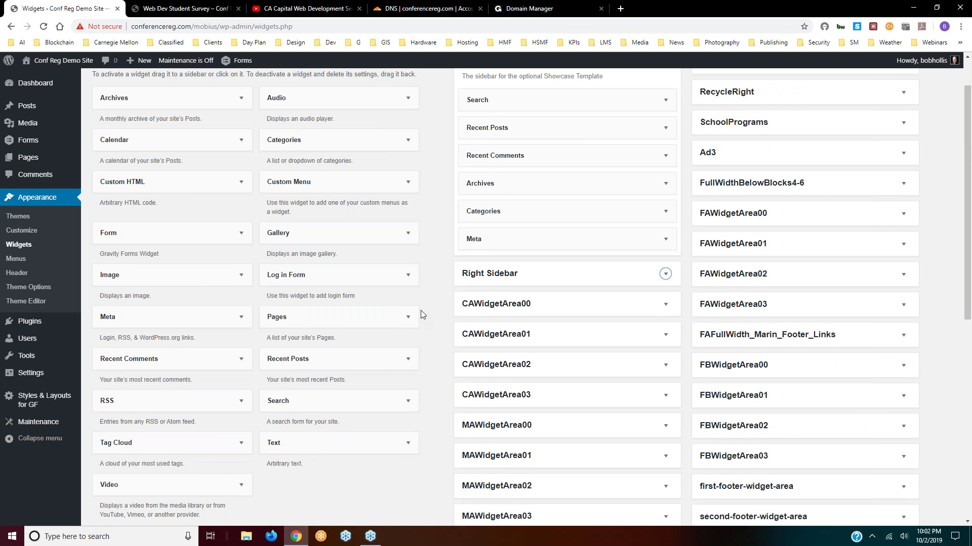
{"action": "scroll", "coordinate": [421, 315], "scroll_direction": "up", "scroll_amount": 1}
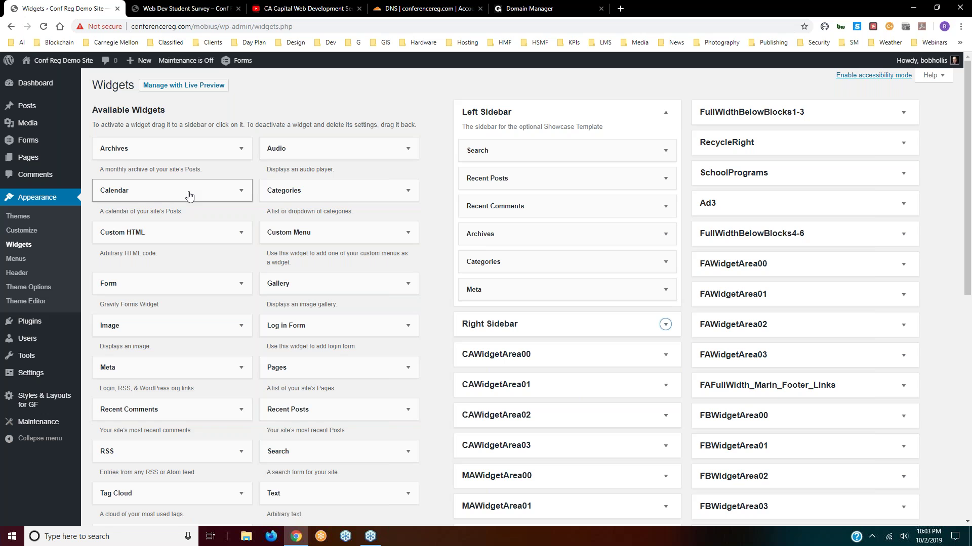
{"action": "left_click", "coordinate": [194, 233]}
{"action": "left_click", "coordinate": [194, 234]}
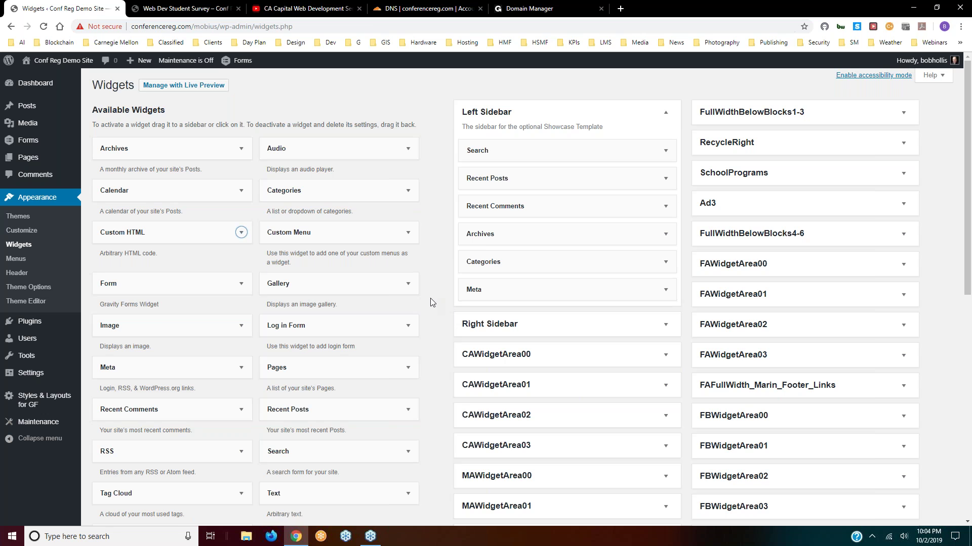
{"action": "scroll", "coordinate": [433, 303], "scroll_direction": "down", "scroll_amount": 2}
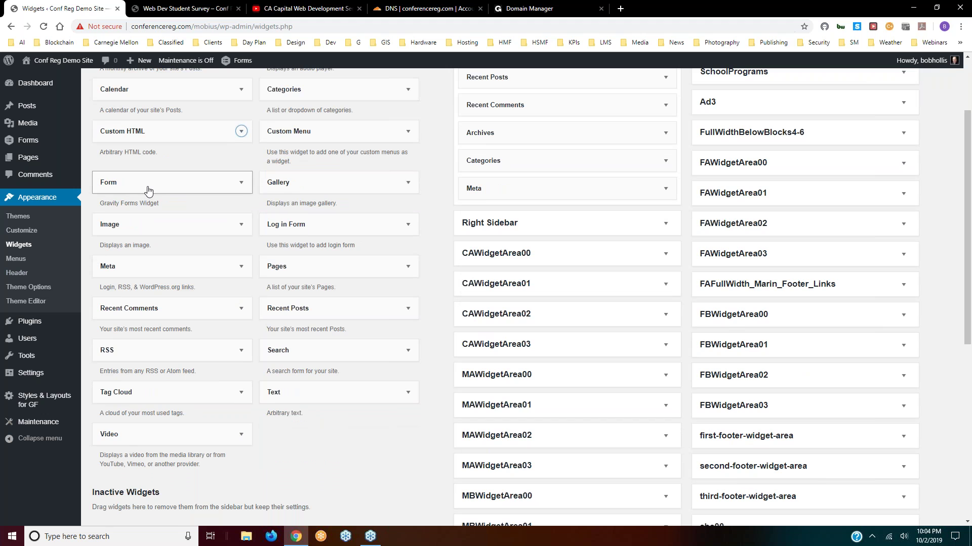
- Add a Form widget to the Right Sidebar showing the form title, with Demo form selected
{"action": "left_click", "coordinate": [148, 188]}
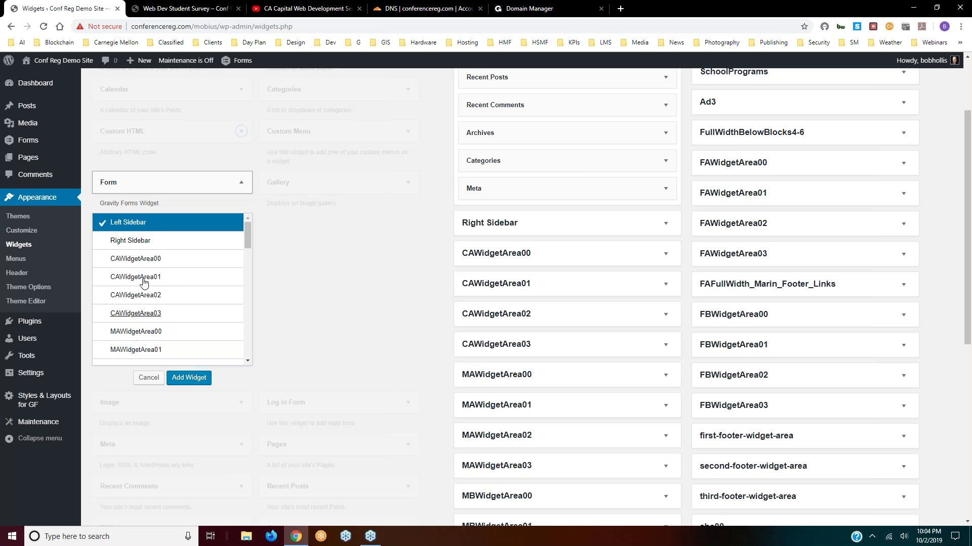
{"action": "left_click", "coordinate": [147, 246]}
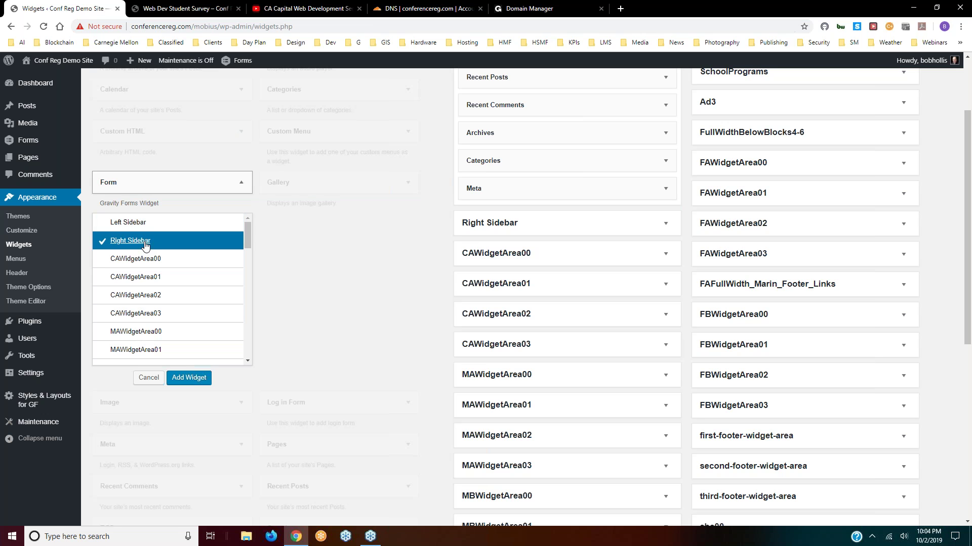
{"action": "left_click", "coordinate": [188, 378]}
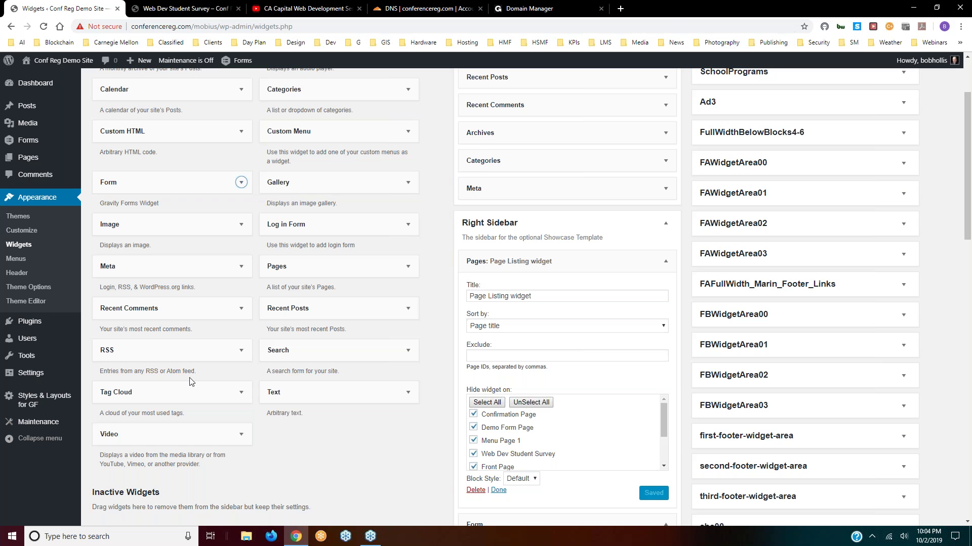
{"action": "left_click", "coordinate": [666, 225]}
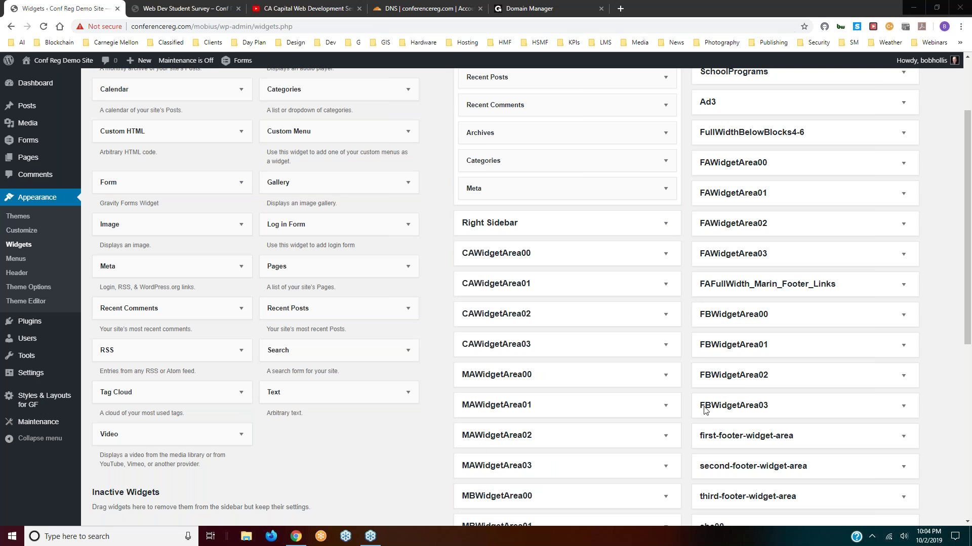
{"action": "left_click", "coordinate": [666, 224]}
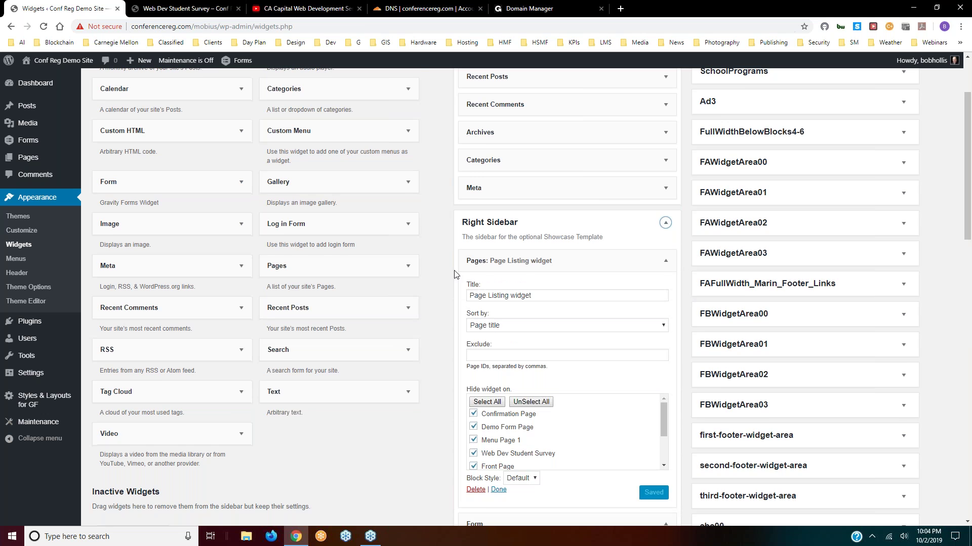
{"action": "scroll", "coordinate": [447, 393], "scroll_direction": "down", "scroll_amount": 6}
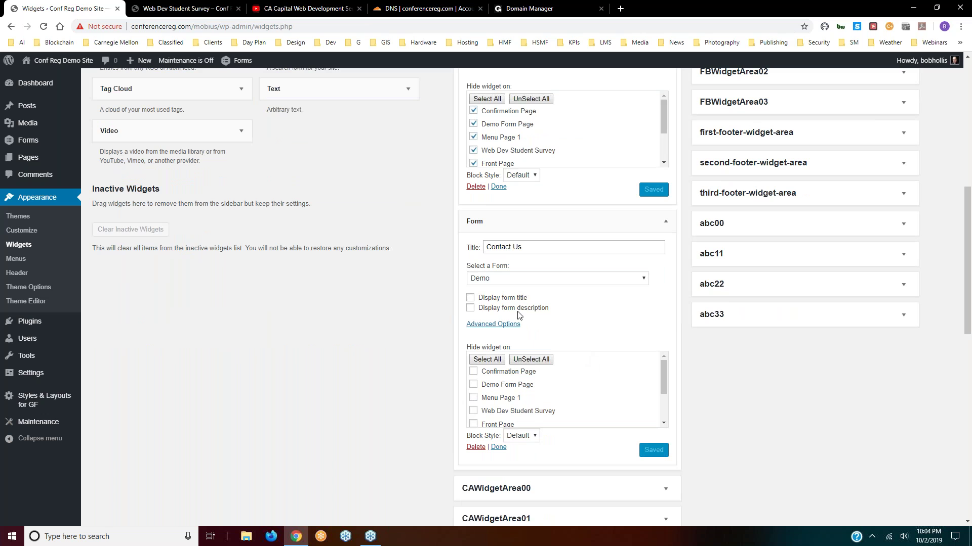
{"action": "left_click", "coordinate": [470, 298]}
{"action": "left_click", "coordinate": [582, 278]}
{"action": "left_click", "coordinate": [562, 294]}
{"action": "scroll", "coordinate": [609, 304], "scroll_direction": "down", "scroll_amount": 3}
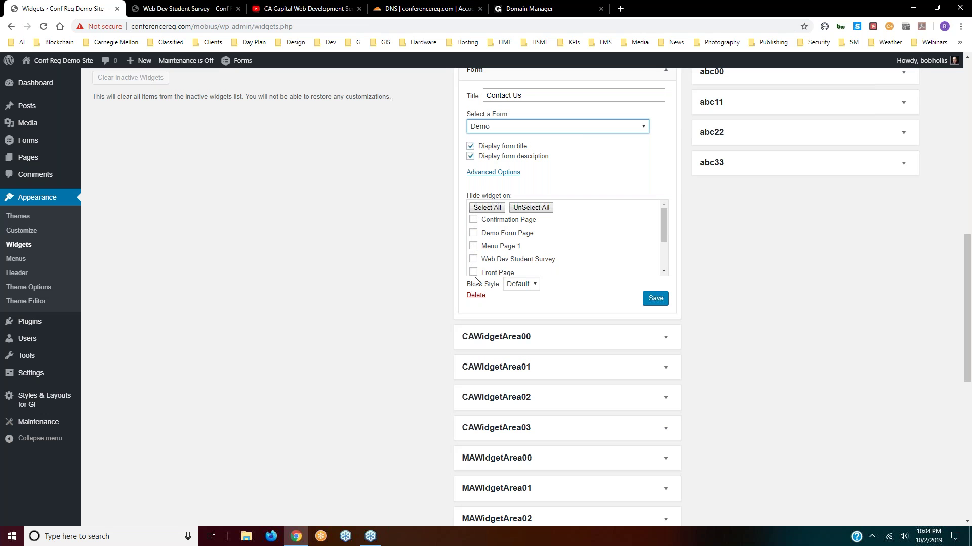
{"action": "scroll", "coordinate": [636, 275], "scroll_direction": "up", "scroll_amount": 3}
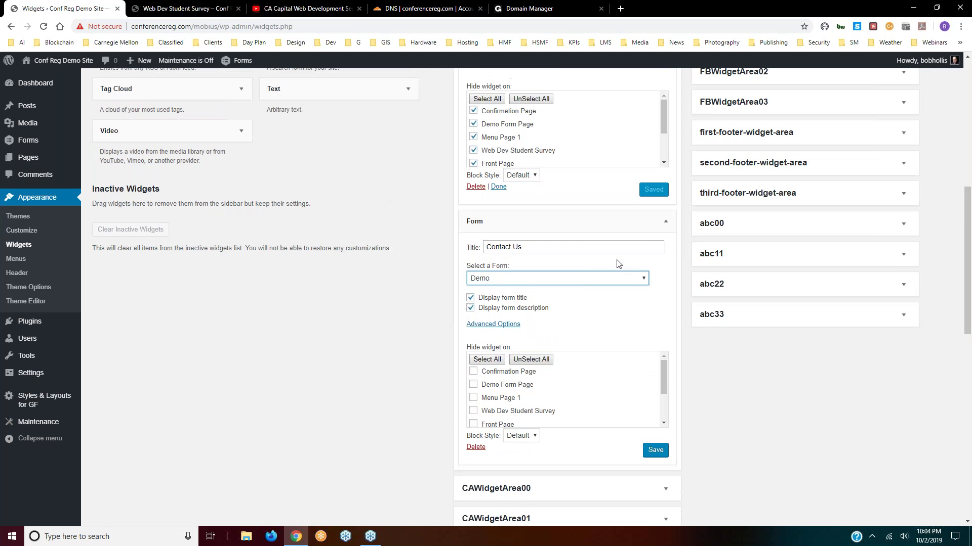
{"action": "scroll", "coordinate": [541, 243], "scroll_direction": "up", "scroll_amount": 2}
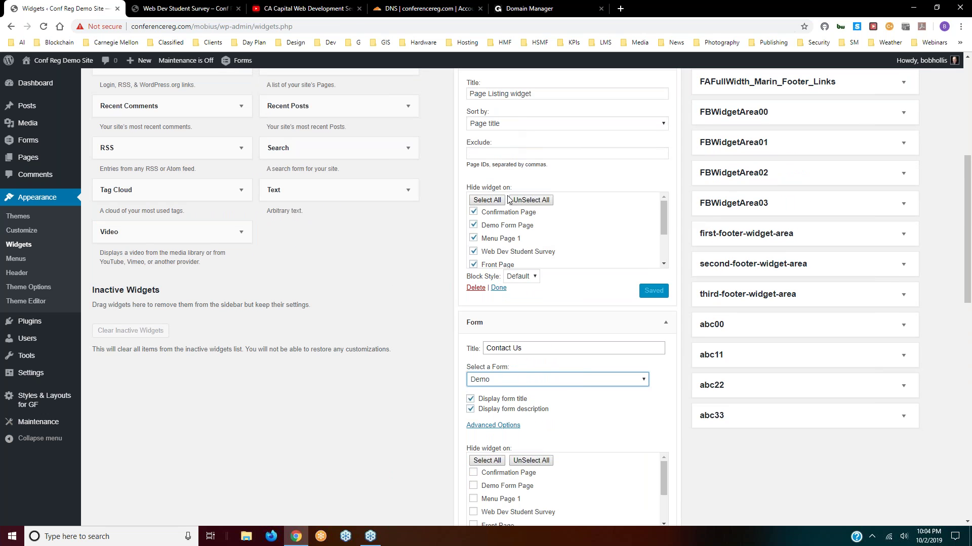
{"action": "scroll", "coordinate": [509, 200], "scroll_direction": "up", "scroll_amount": 2}
- Untick every Hide widget on page in the Page Listing widget and save it
{"action": "left_click", "coordinate": [473, 313]}
{"action": "left_click", "coordinate": [473, 326]}
{"action": "left_click", "coordinate": [473, 340]}
{"action": "left_click", "coordinate": [474, 352]}
{"action": "scroll", "coordinate": [484, 343], "scroll_direction": "down", "scroll_amount": 1}
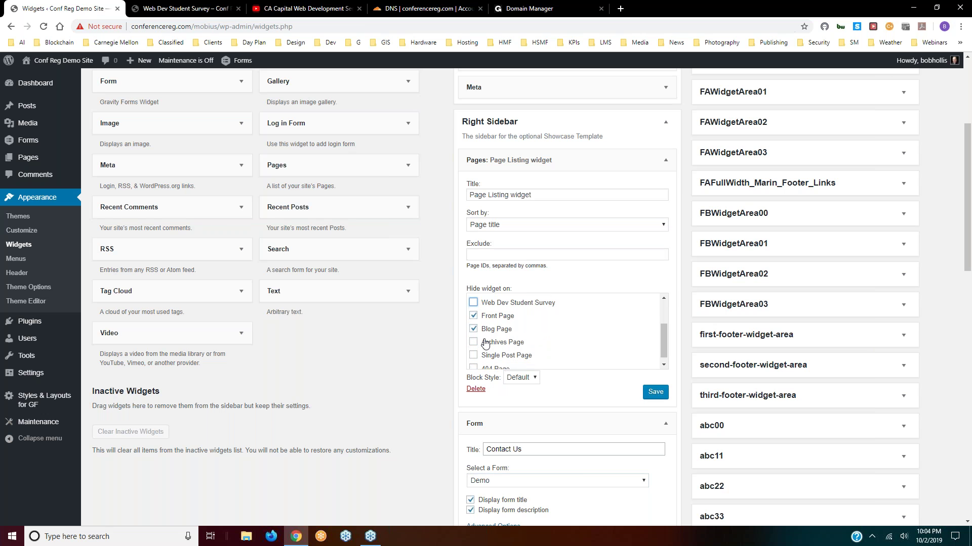
{"action": "left_click", "coordinate": [473, 311]}
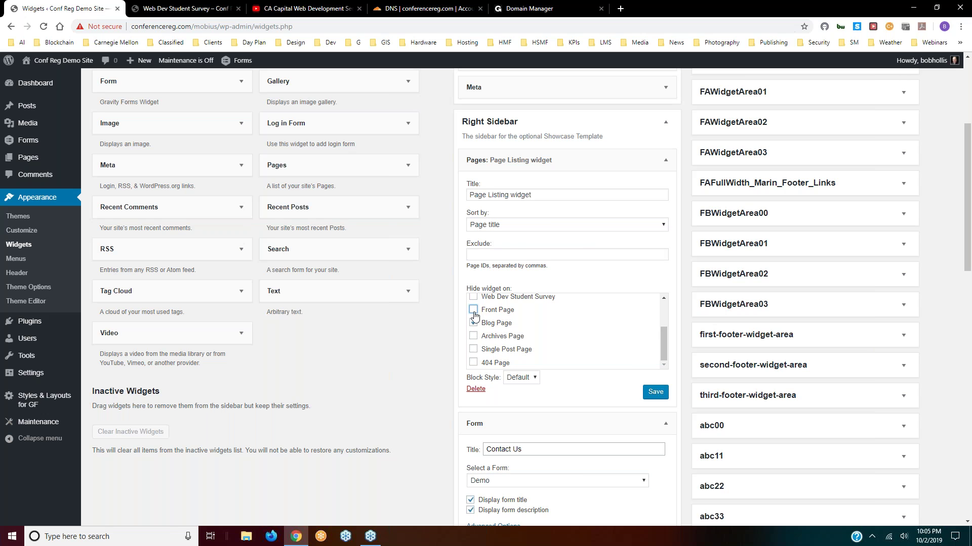
{"action": "left_click", "coordinate": [473, 324]}
{"action": "left_click", "coordinate": [473, 310]}
{"action": "left_click", "coordinate": [473, 311]}
{"action": "left_click", "coordinate": [653, 393]}
- Save the Contact Us form widget
{"action": "scroll", "coordinate": [563, 339], "scroll_direction": "down", "scroll_amount": 3}
{"action": "scroll", "coordinate": [598, 338], "scroll_direction": "down", "scroll_amount": 1}
{"action": "scroll", "coordinate": [597, 338], "scroll_direction": "down", "scroll_amount": 6}
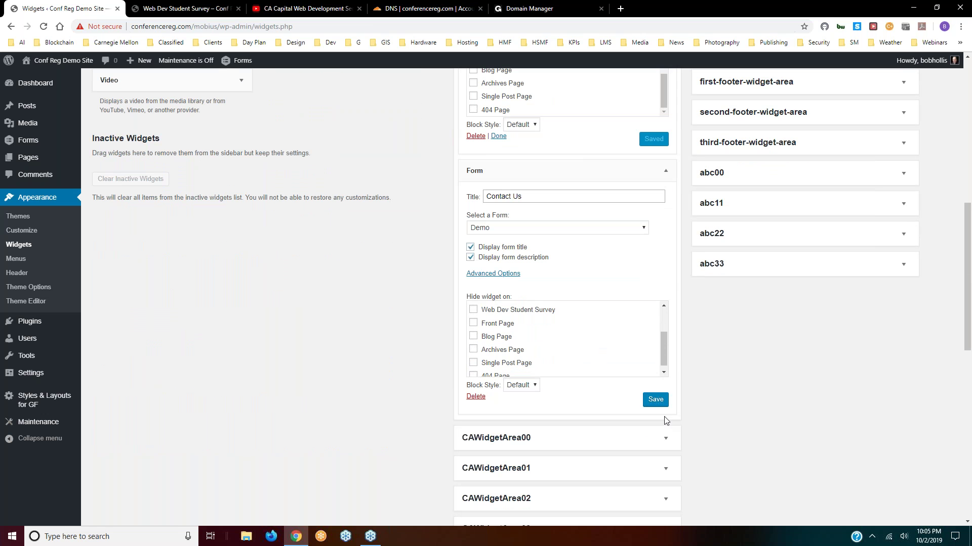
{"action": "left_click", "coordinate": [657, 401]}
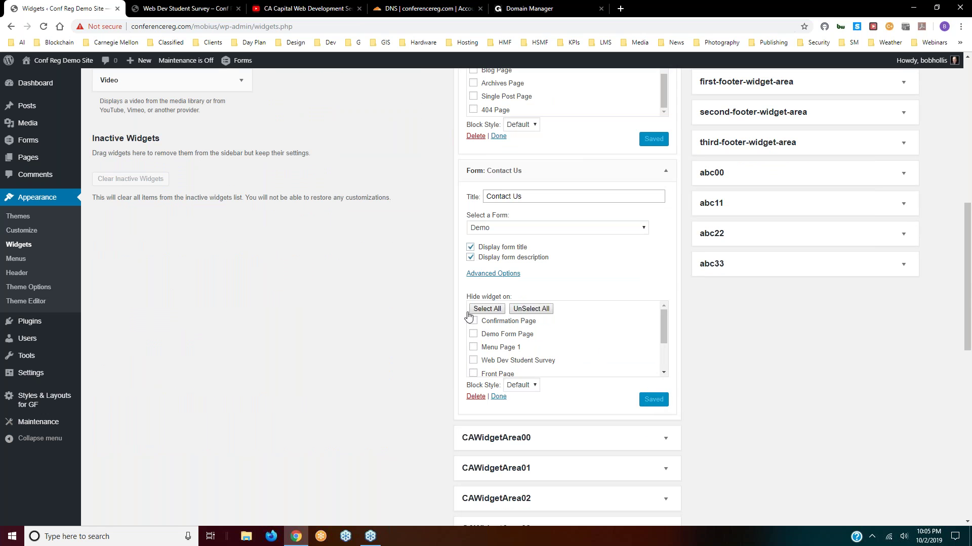
- Reload the live Web Dev Student Survey page and scroll to check the Page Listing and Contact Us widgets
{"action": "left_click", "coordinate": [205, 8]}
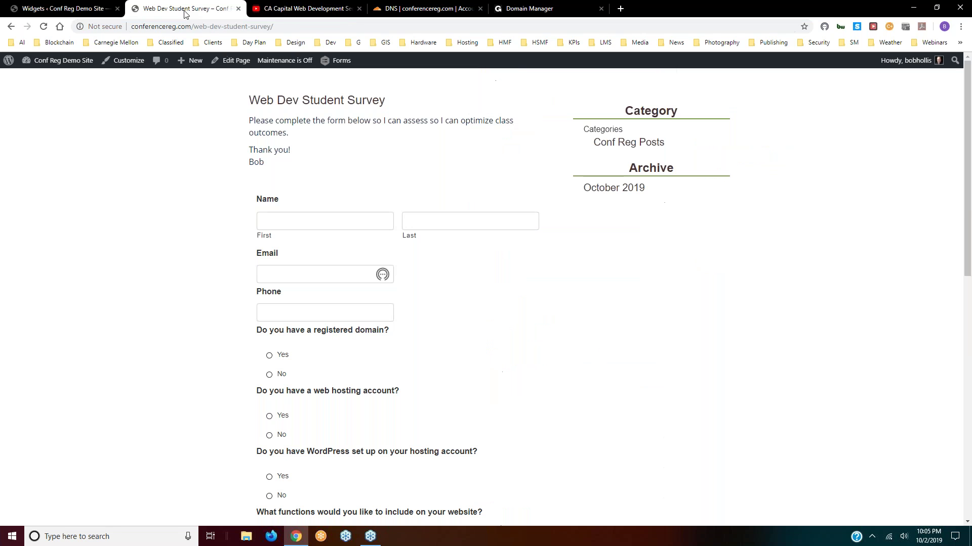
{"action": "left_click", "coordinate": [49, 25]}
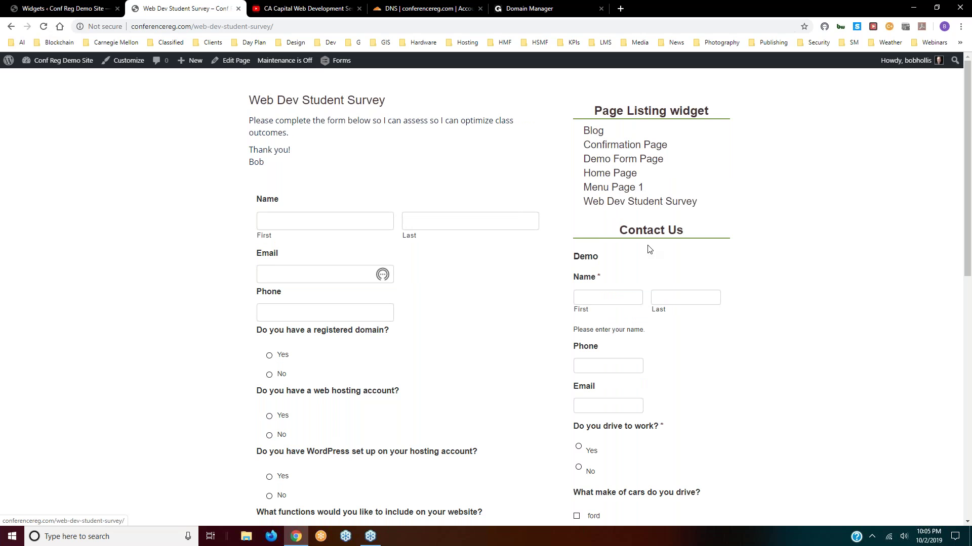
{"action": "scroll", "coordinate": [657, 245], "scroll_direction": "down", "scroll_amount": 10}
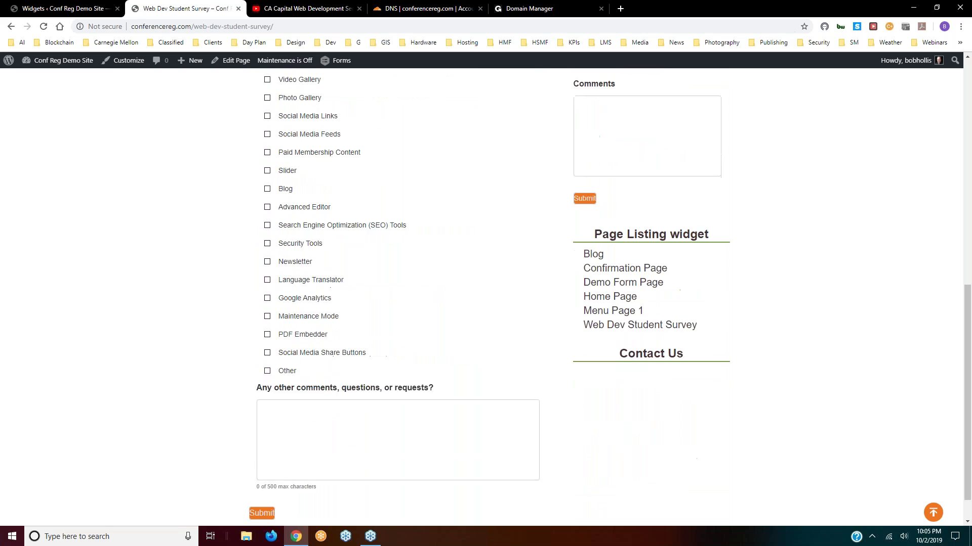
{"action": "scroll", "coordinate": [641, 258], "scroll_direction": "up", "scroll_amount": 10}
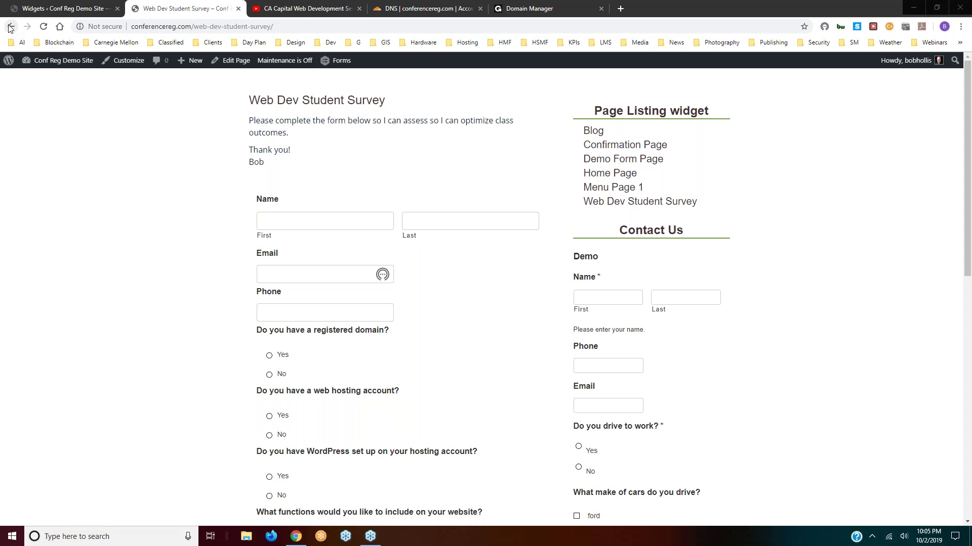
- Fold up the Page Listing and Contact Us widgets, then the Right and Left Sidebar areas
{"action": "left_click", "coordinate": [45, 9]}
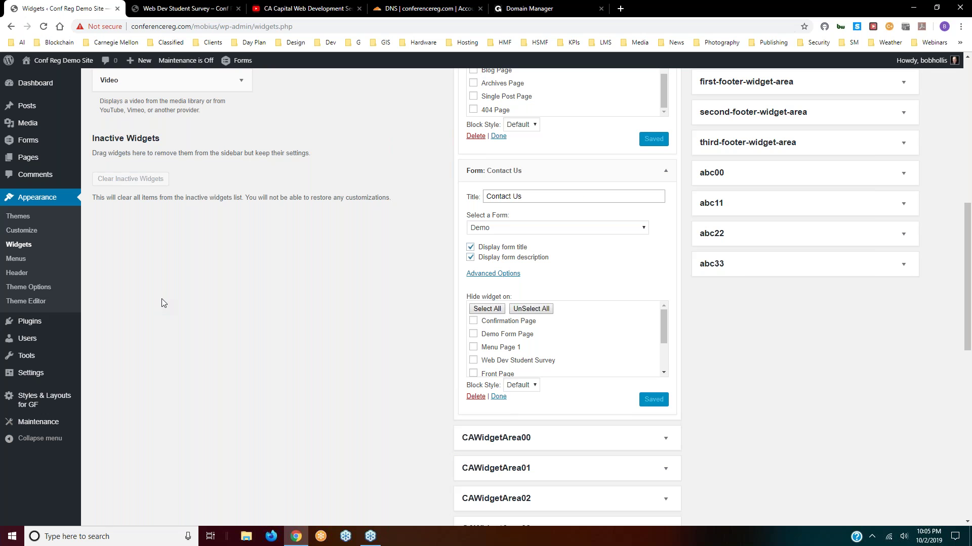
{"action": "scroll", "coordinate": [687, 210], "scroll_direction": "up", "scroll_amount": 1}
{"action": "scroll", "coordinate": [688, 210], "scroll_direction": "up", "scroll_amount": 2}
{"action": "scroll", "coordinate": [633, 180], "scroll_direction": "up", "scroll_amount": 2}
{"action": "scroll", "coordinate": [661, 162], "scroll_direction": "up", "scroll_amount": 4}
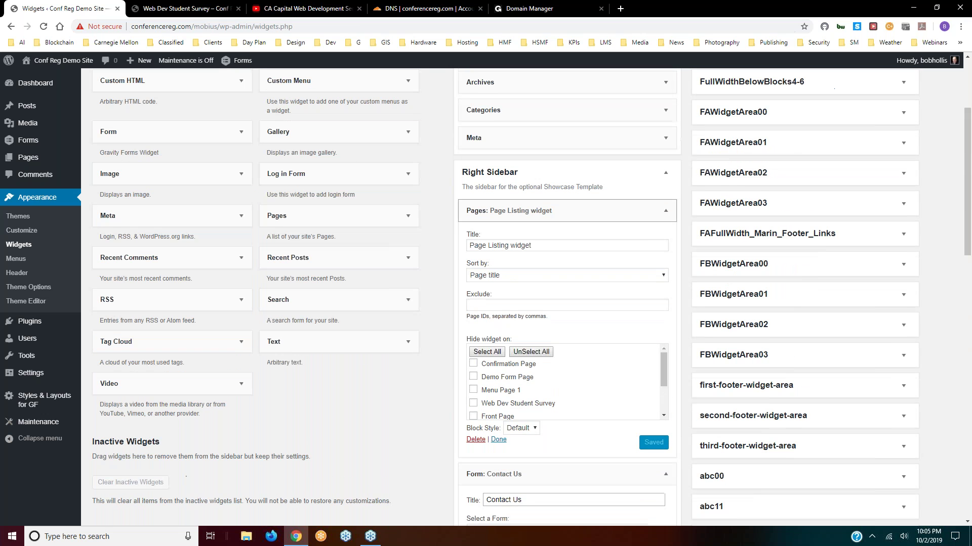
{"action": "left_click", "coordinate": [666, 210]}
{"action": "left_click", "coordinate": [666, 239]}
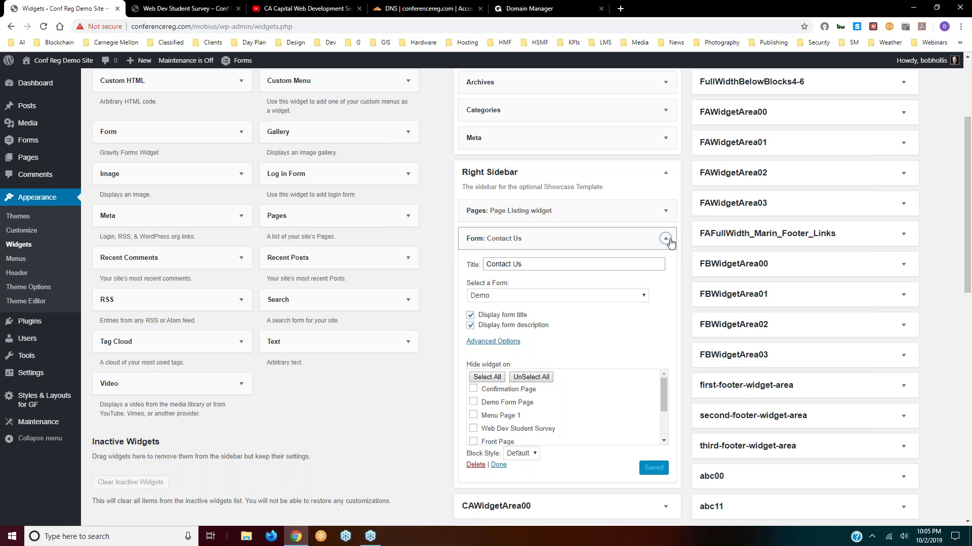
{"action": "left_click", "coordinate": [664, 173]}
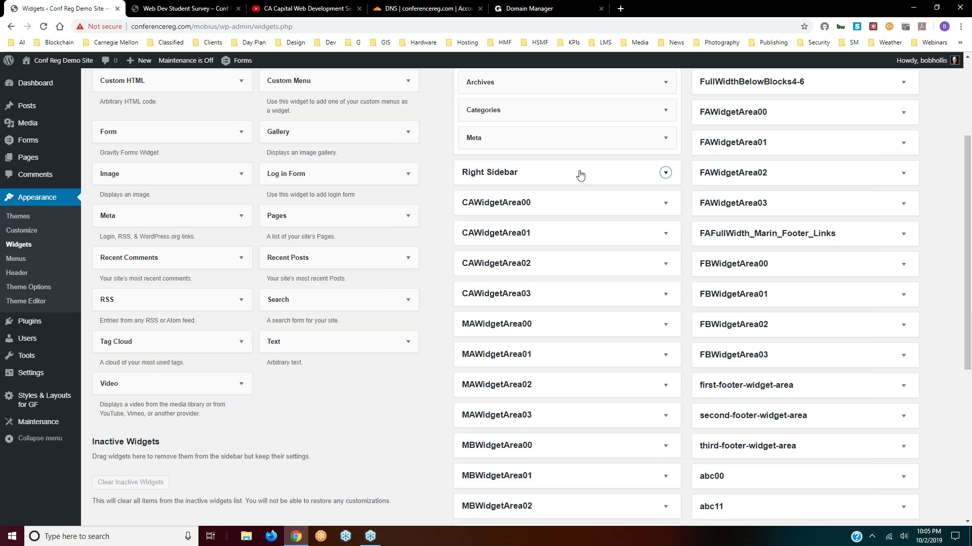
{"action": "scroll", "coordinate": [585, 228], "scroll_direction": "up", "scroll_amount": 3}
{"action": "left_click", "coordinate": [665, 114]}
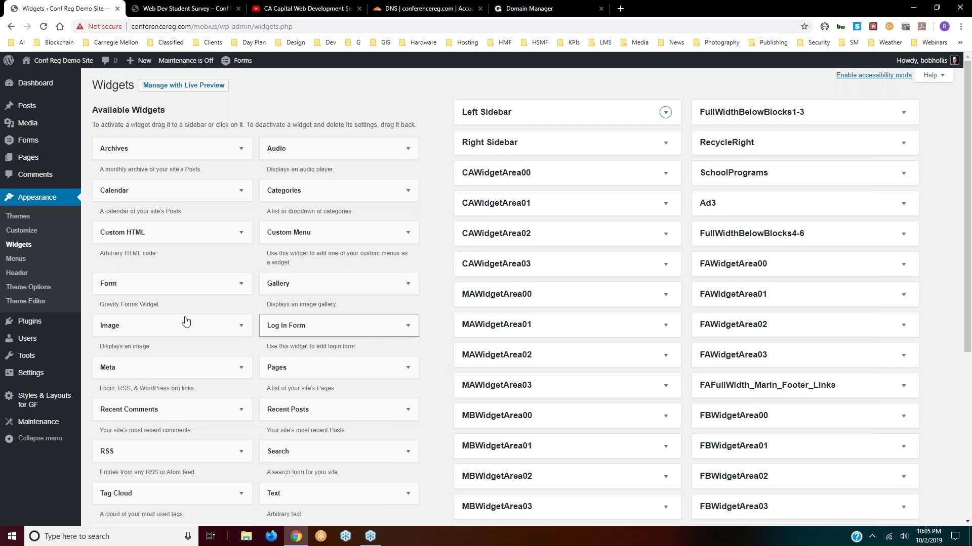
{"action": "left_click", "coordinate": [16, 259]}
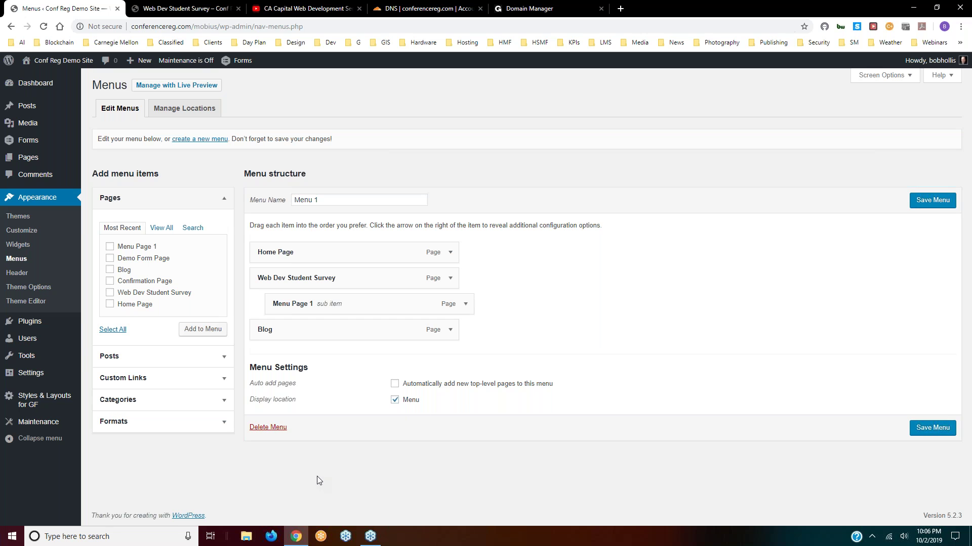
- Move Menu Page 1 out from under Web Dev Student Survey to top level and save Menu 1
{"action": "left_click_drag", "start_coordinate": [386, 301], "coordinate": [362, 310]}
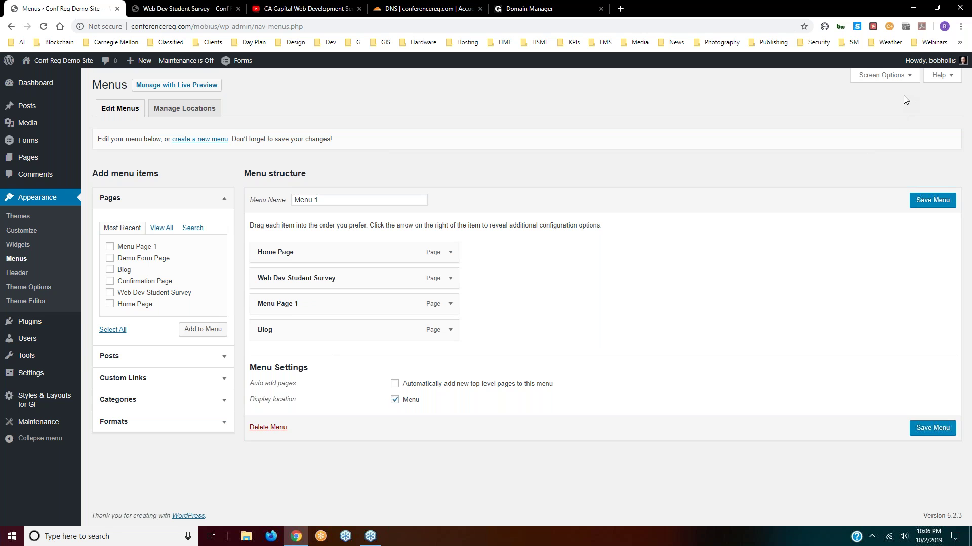
{"action": "left_click", "coordinate": [944, 201]}
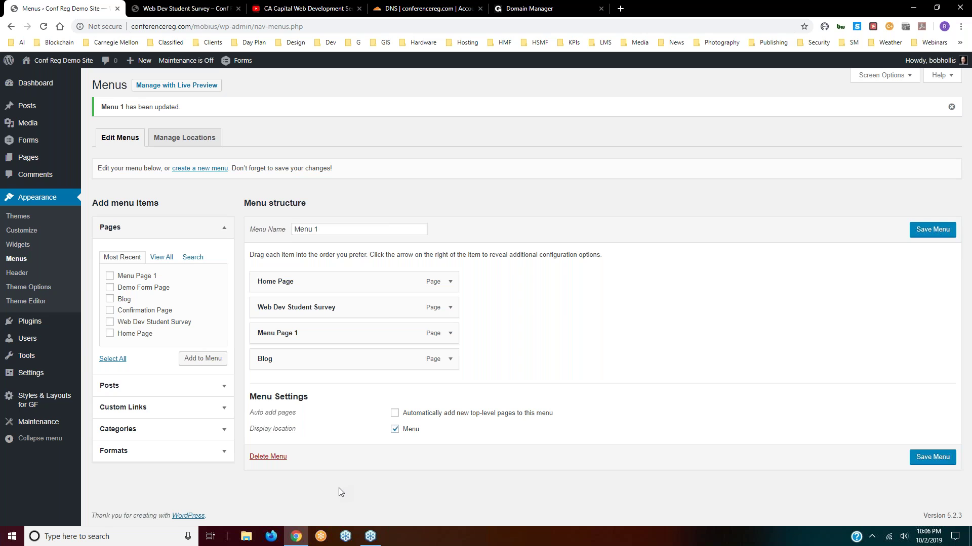
{"action": "left_click", "coordinate": [394, 414]}
{"action": "left_click", "coordinate": [924, 231]}
{"action": "left_click", "coordinate": [110, 276]}
{"action": "left_click", "coordinate": [202, 358]}
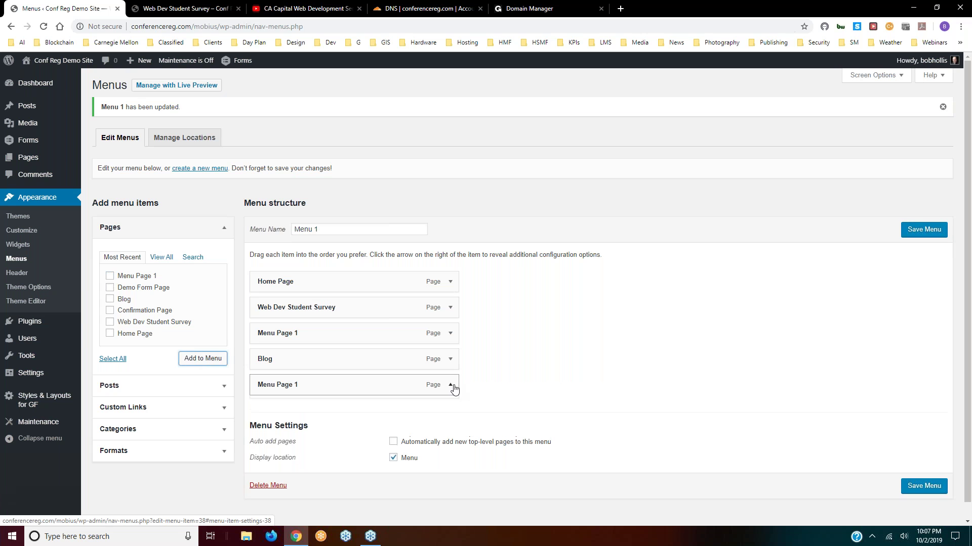
{"action": "left_click", "coordinate": [450, 385]}
{"action": "left_click", "coordinate": [266, 474]}
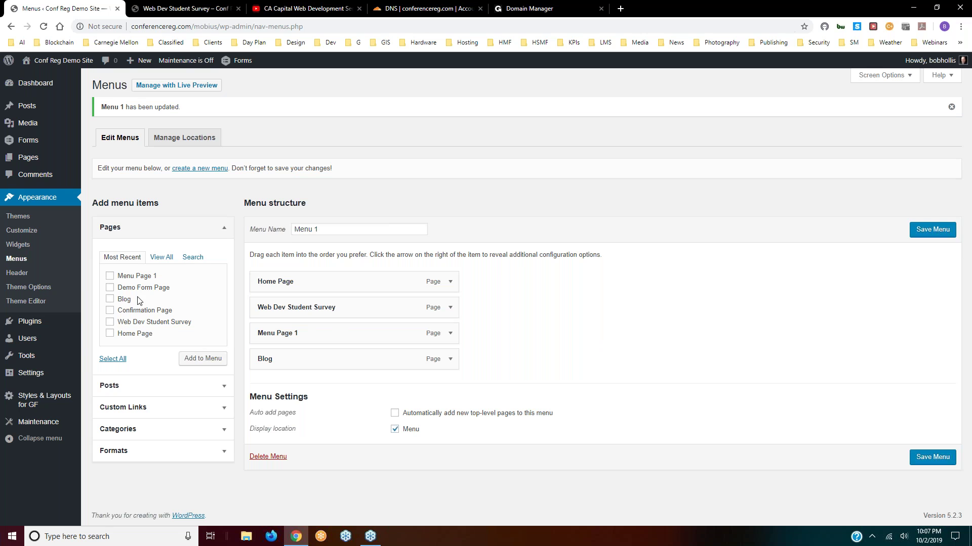
- Browse the Pages box's View All, Search and Most Recent tabs, then expand Posts, Custom Links and Categories
{"action": "left_click", "coordinate": [157, 259]}
{"action": "left_click", "coordinate": [193, 258]}
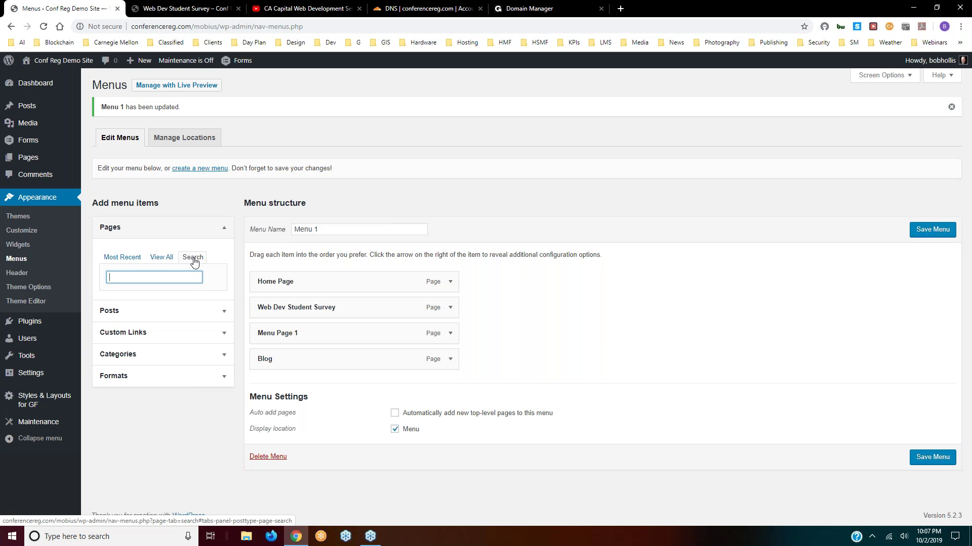
{"action": "left_click", "coordinate": [130, 259]}
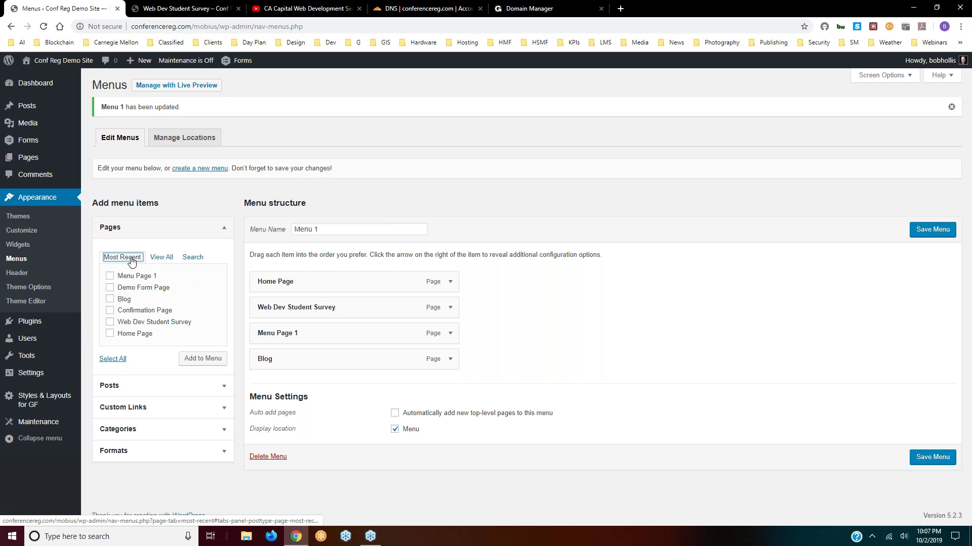
{"action": "left_click", "coordinate": [200, 387]}
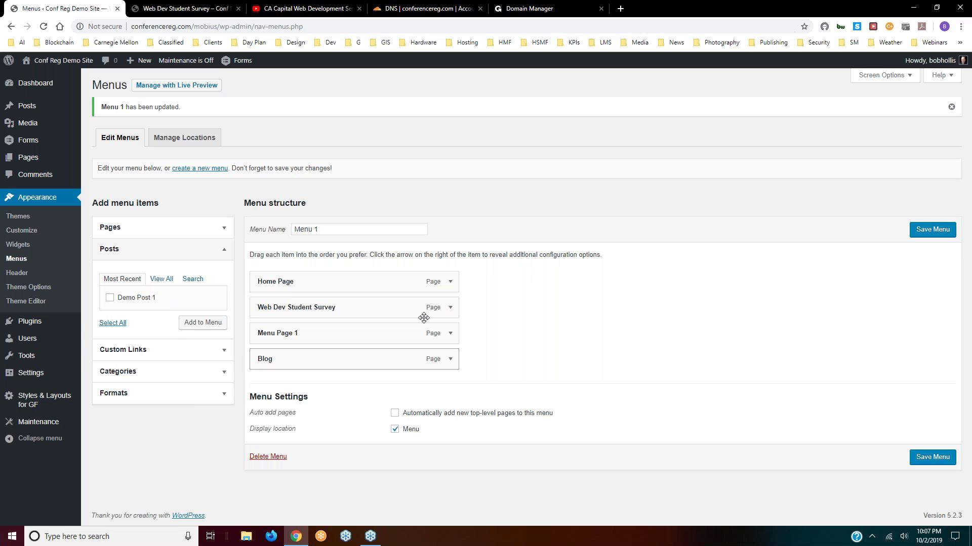
{"action": "left_click", "coordinate": [223, 350]}
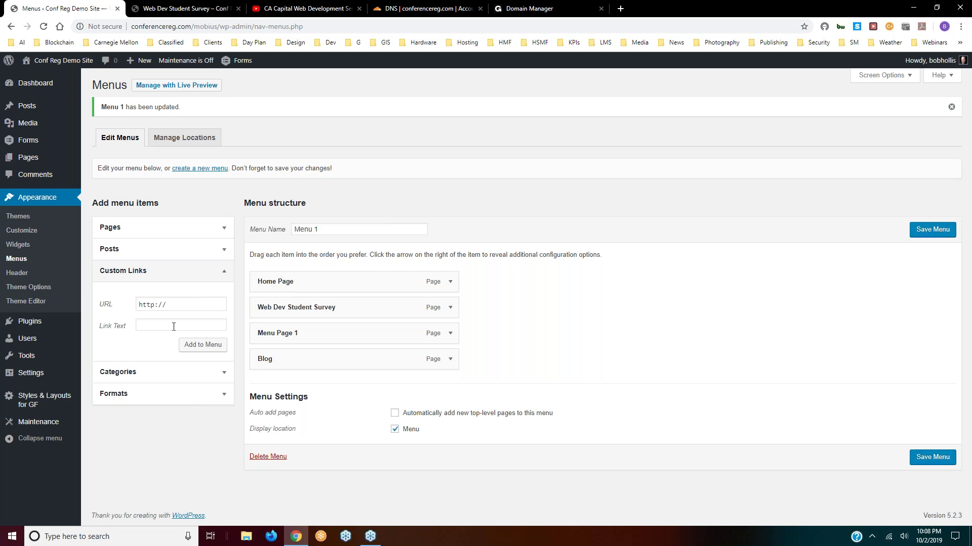
{"action": "left_click", "coordinate": [220, 374]}
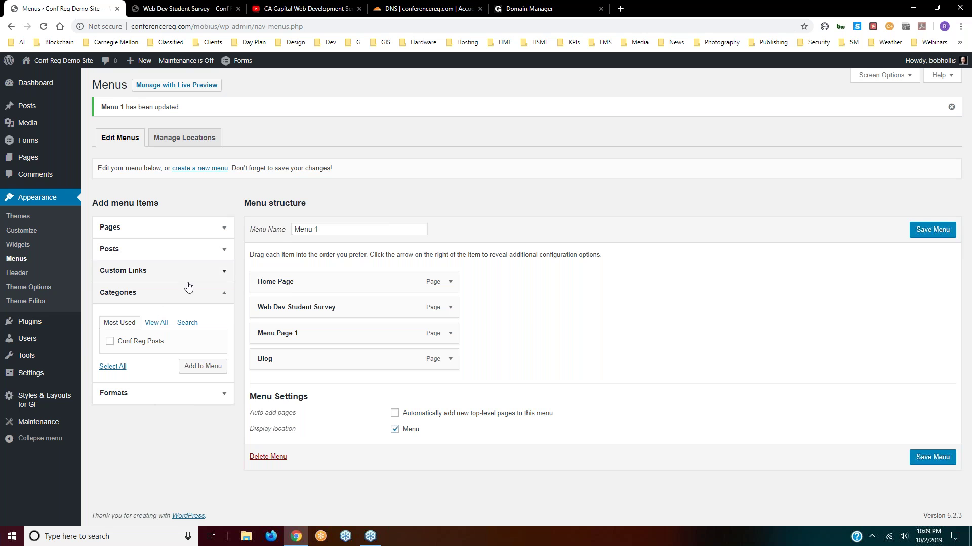
- Collapse the Categories section and head to Appearance > Header
{"action": "left_click", "coordinate": [220, 291]}
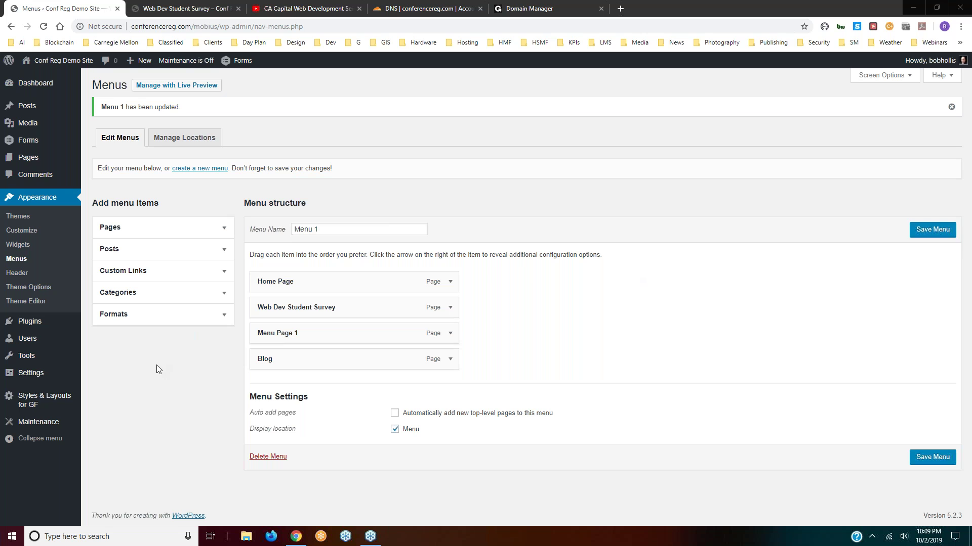
{"action": "left_click", "coordinate": [15, 274]}
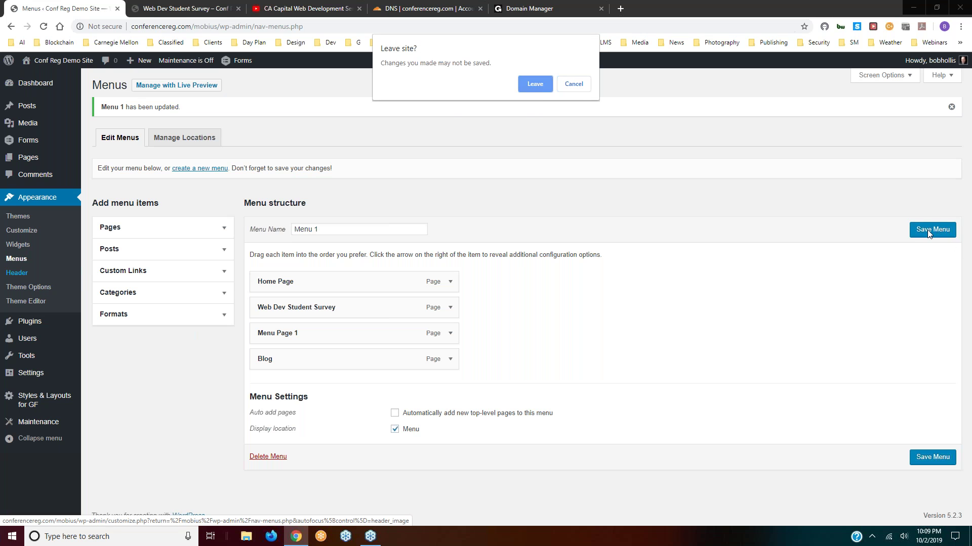
- Cancel leaving, save Menu 1, then view the Customizer's Header Image panel and close it
{"action": "left_click", "coordinate": [574, 83]}
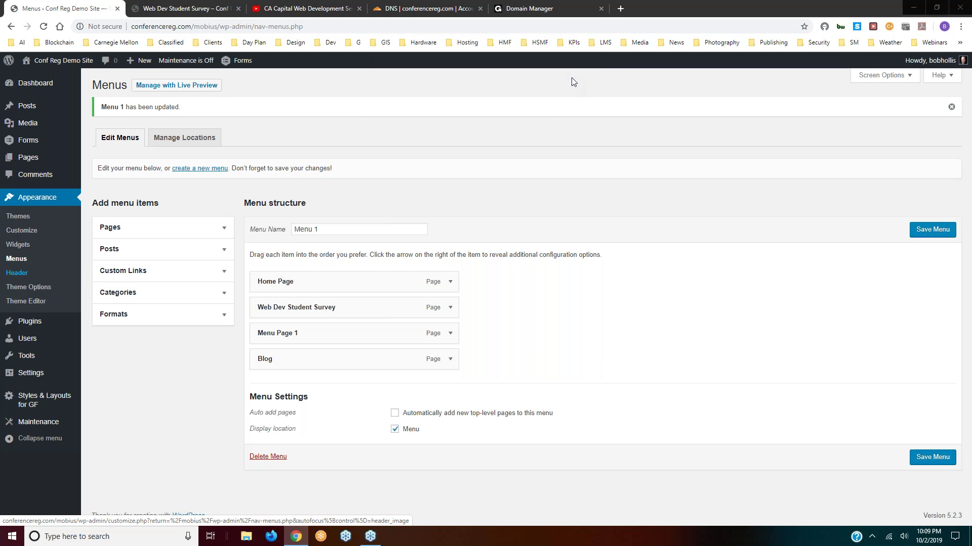
{"action": "left_click", "coordinate": [931, 231]}
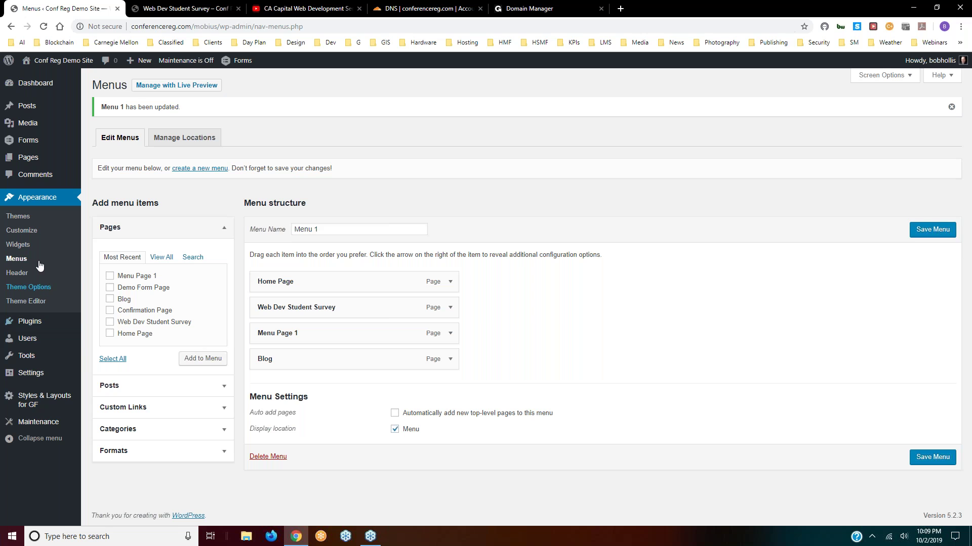
{"action": "left_click", "coordinate": [19, 273]}
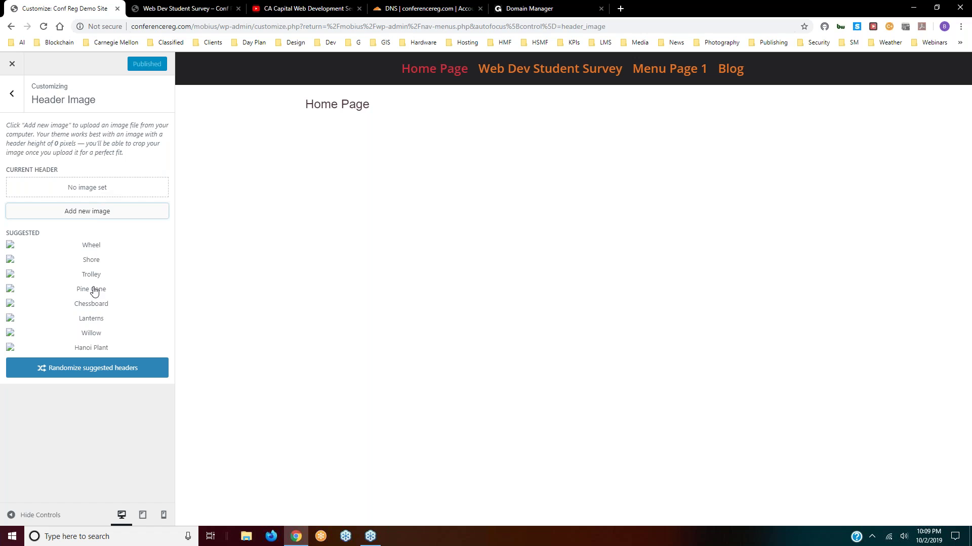
{"action": "left_click", "coordinate": [10, 64]}
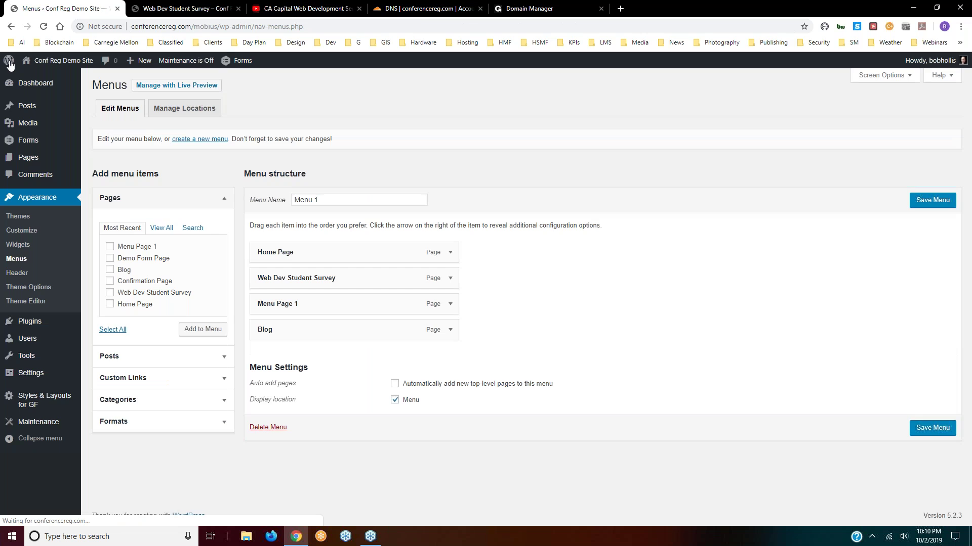
- Review the theme options tabs from Post/Content to Maintenance, then open the Theme Editor on style.css
{"action": "left_click", "coordinate": [21, 287]}
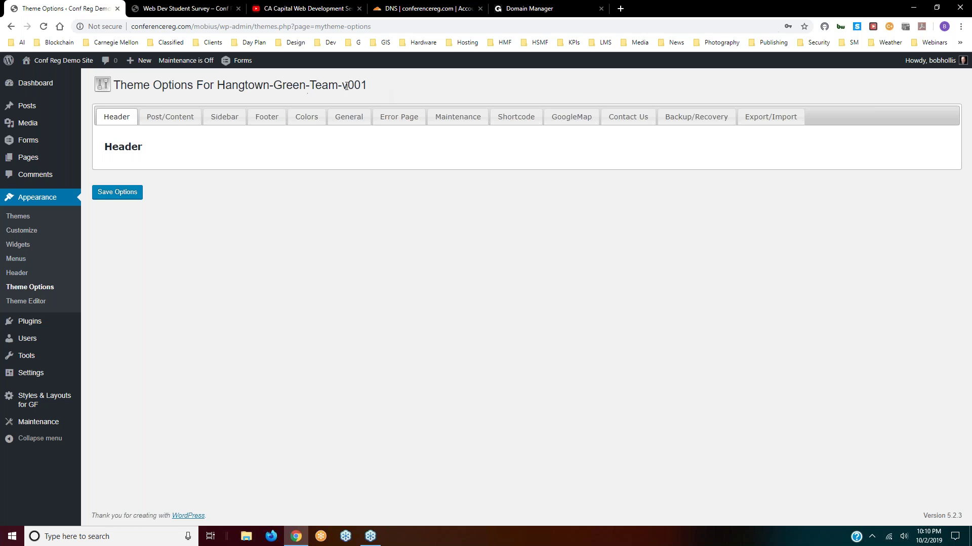
{"action": "left_click", "coordinate": [176, 121]}
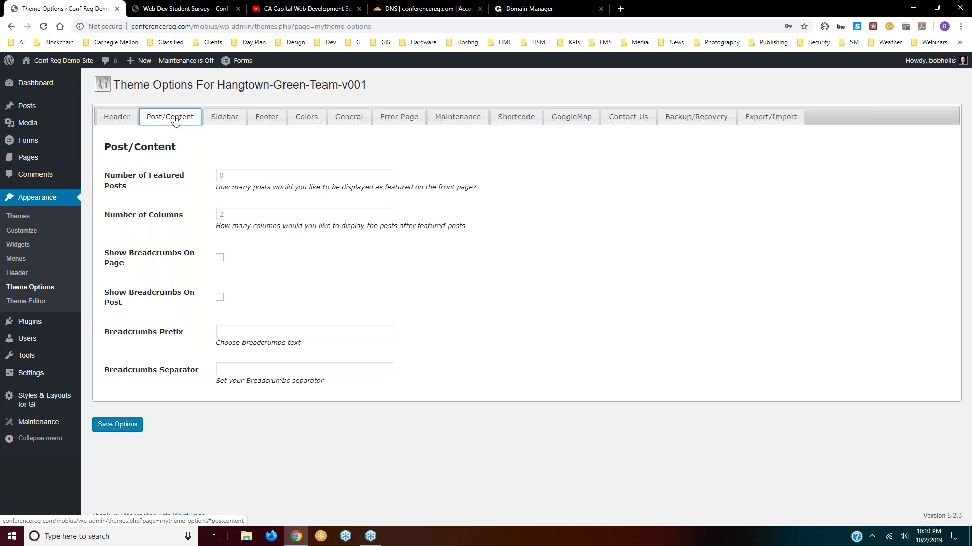
{"action": "left_click", "coordinate": [224, 117]}
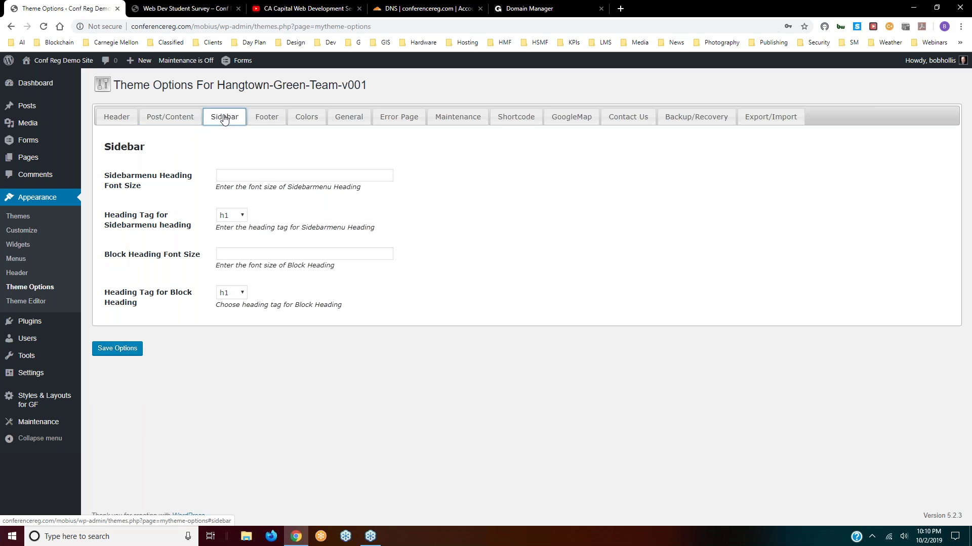
{"action": "left_click", "coordinate": [266, 117]}
{"action": "left_click", "coordinate": [314, 117]}
{"action": "left_click", "coordinate": [348, 118]}
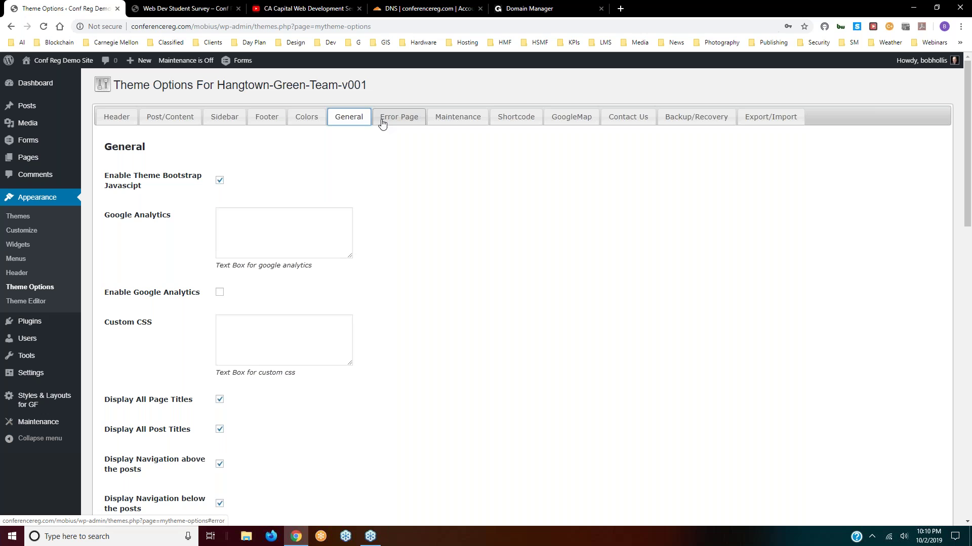
{"action": "left_click", "coordinate": [395, 120]}
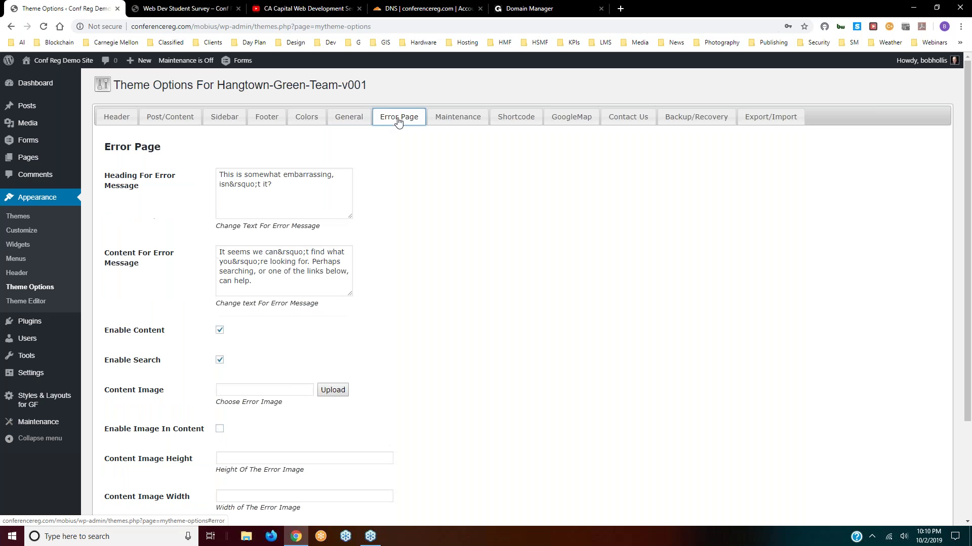
{"action": "left_click", "coordinate": [464, 114]}
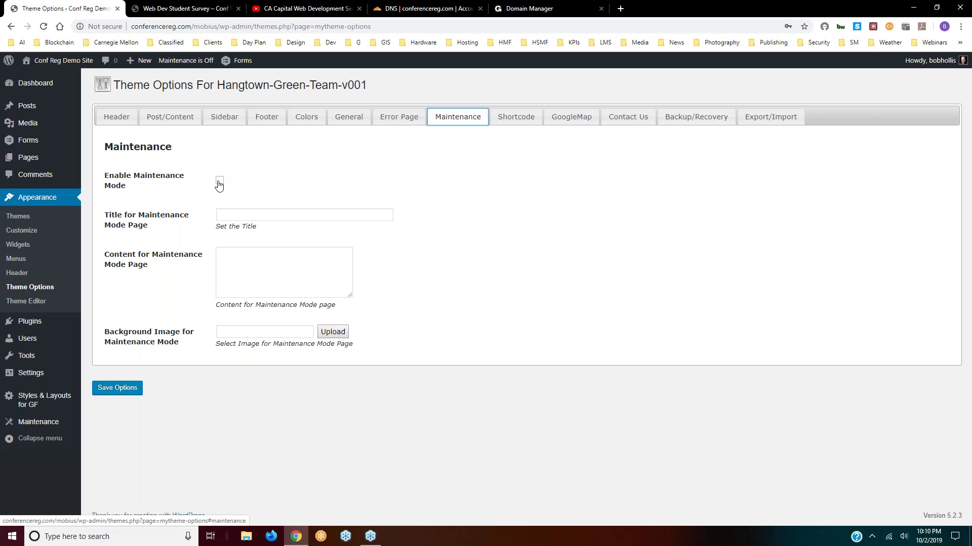
{"action": "left_click", "coordinate": [20, 302]}
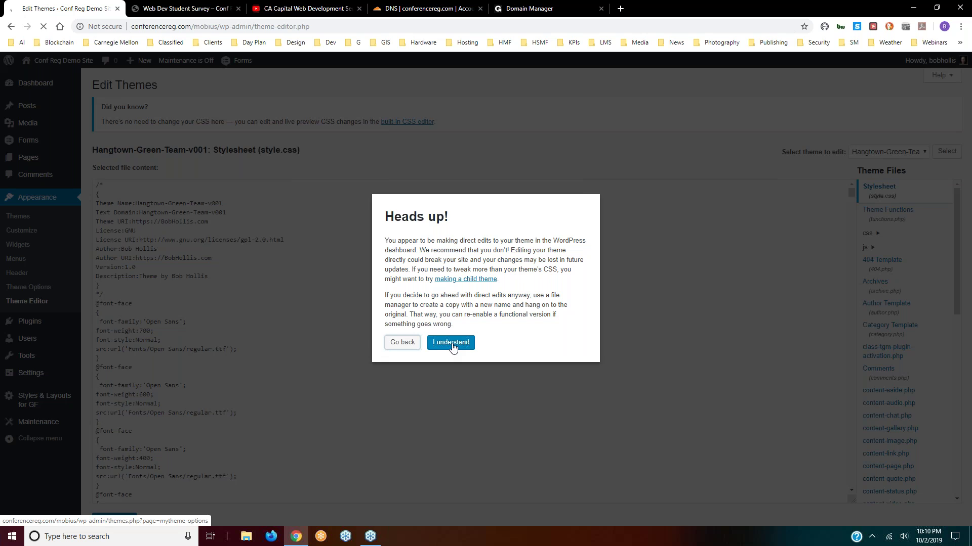
- Accept the Heads up warning and inspect the font-weight value on line 24 of style.css
{"action": "left_click", "coordinate": [452, 345]}
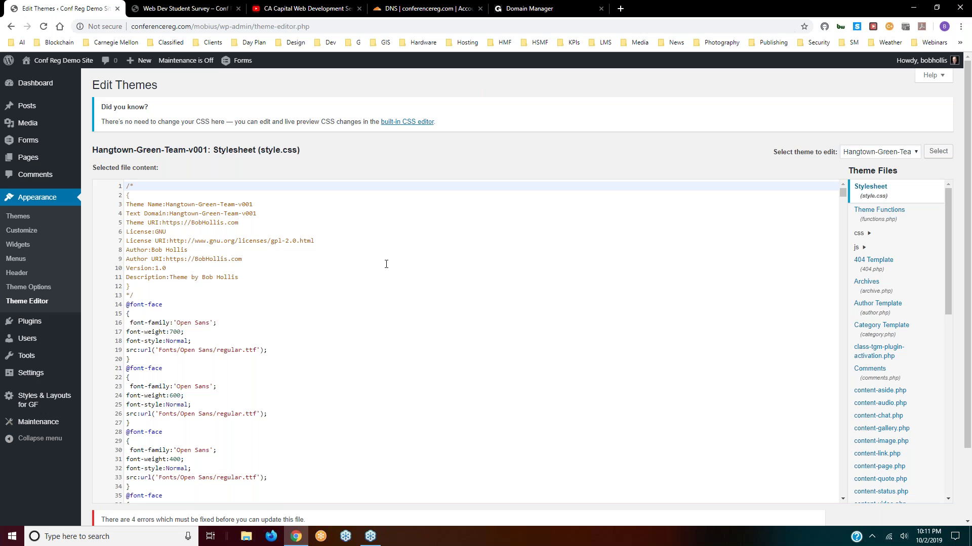
{"action": "scroll", "coordinate": [292, 334], "scroll_direction": "down", "scroll_amount": 6}
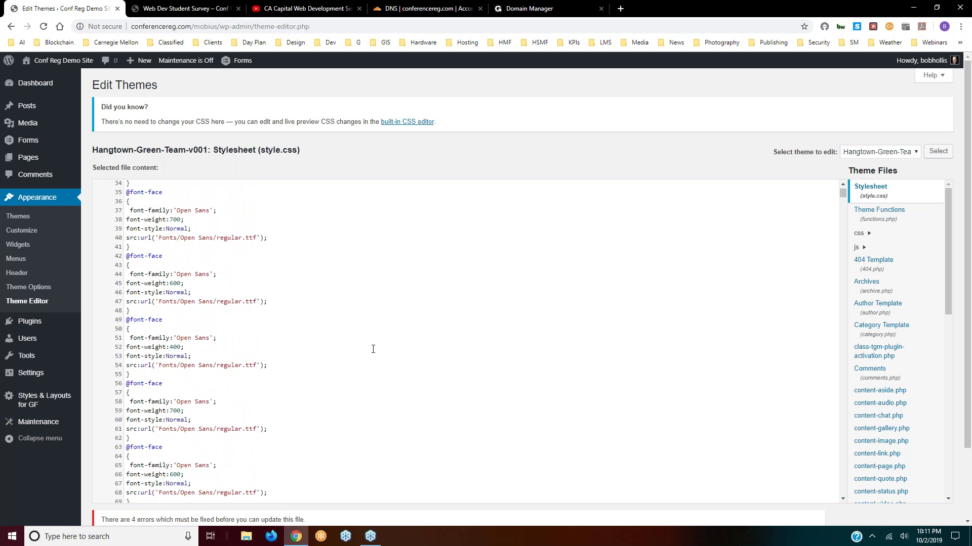
{"action": "scroll", "coordinate": [373, 349], "scroll_direction": "up", "scroll_amount": 4}
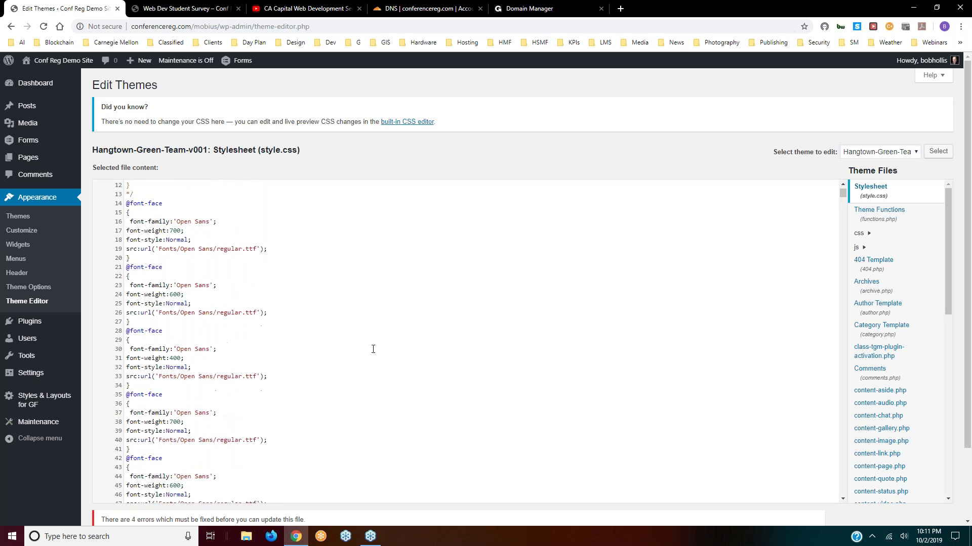
{"action": "scroll", "coordinate": [373, 349], "scroll_direction": "up", "scroll_amount": 2}
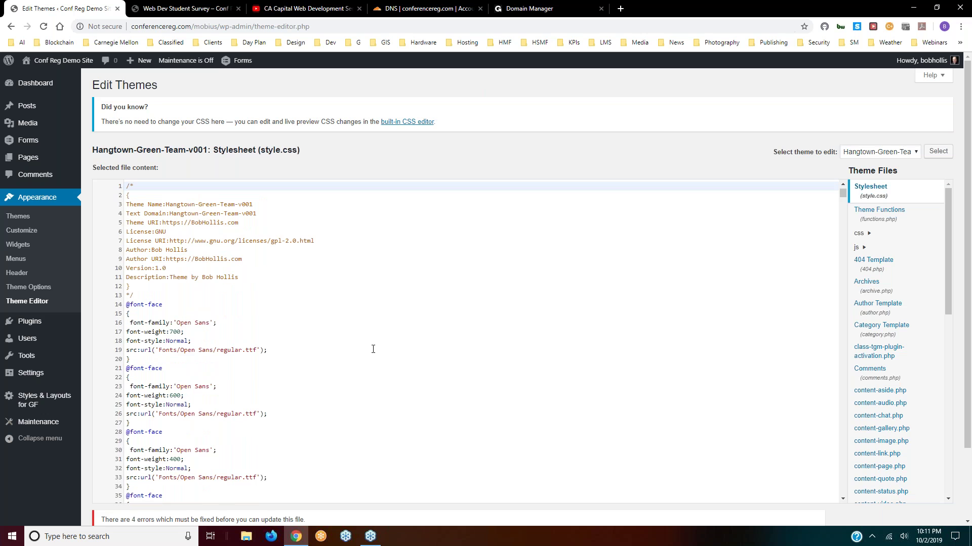
{"action": "scroll", "coordinate": [373, 349], "scroll_direction": "down", "scroll_amount": 2}
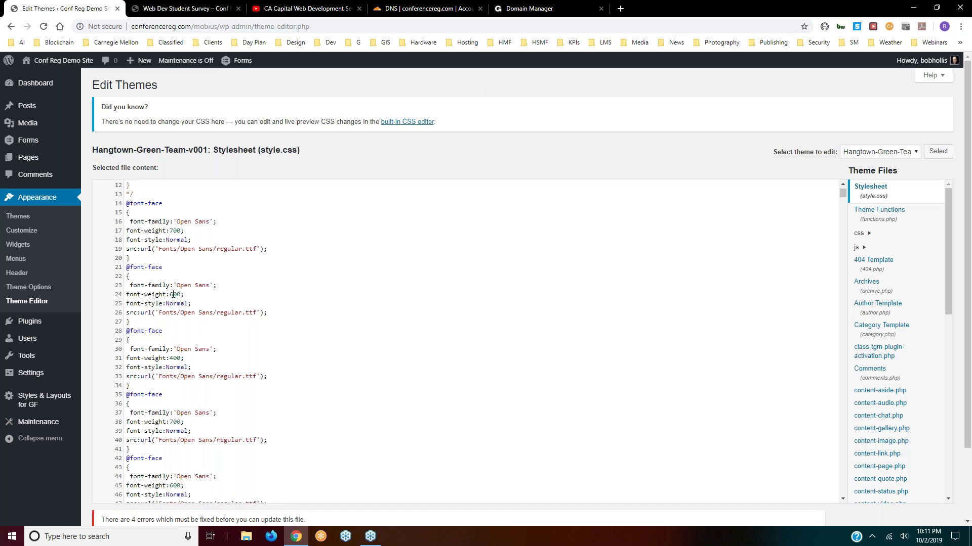
{"action": "left_click_drag", "start_coordinate": [173, 295], "coordinate": [170, 295]}
{"action": "left_click", "coordinate": [215, 291]}
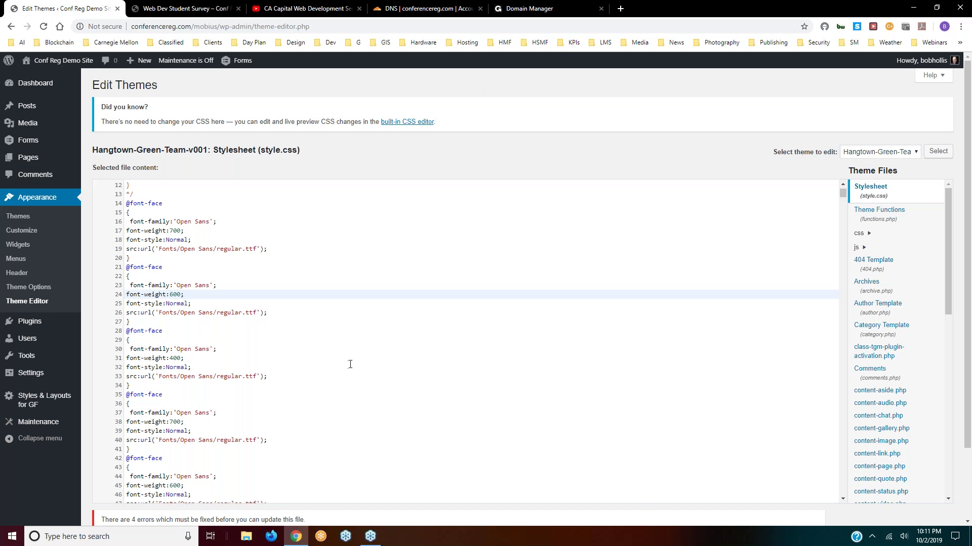
{"action": "scroll", "coordinate": [350, 364], "scroll_direction": "down", "scroll_amount": 15}
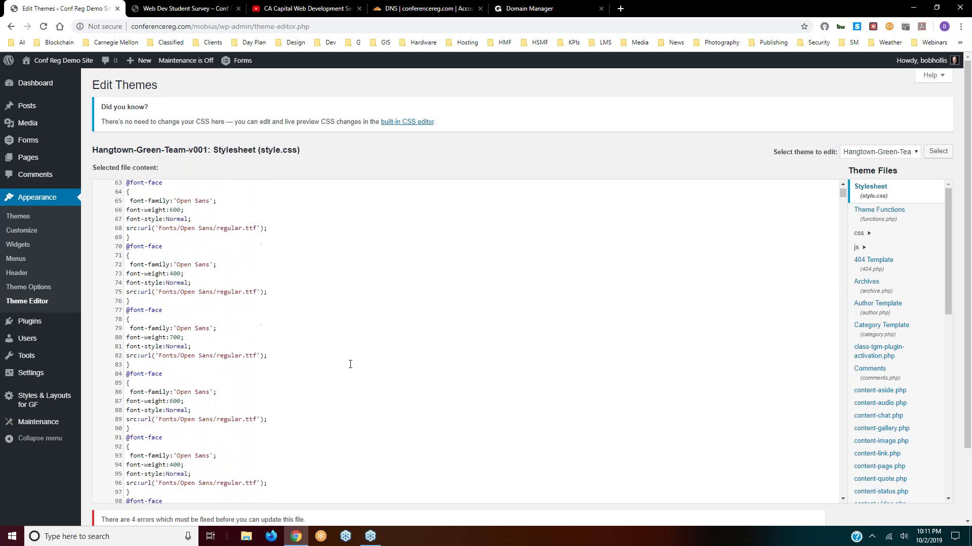
{"action": "scroll", "coordinate": [350, 364], "scroll_direction": "down", "scroll_amount": 13}
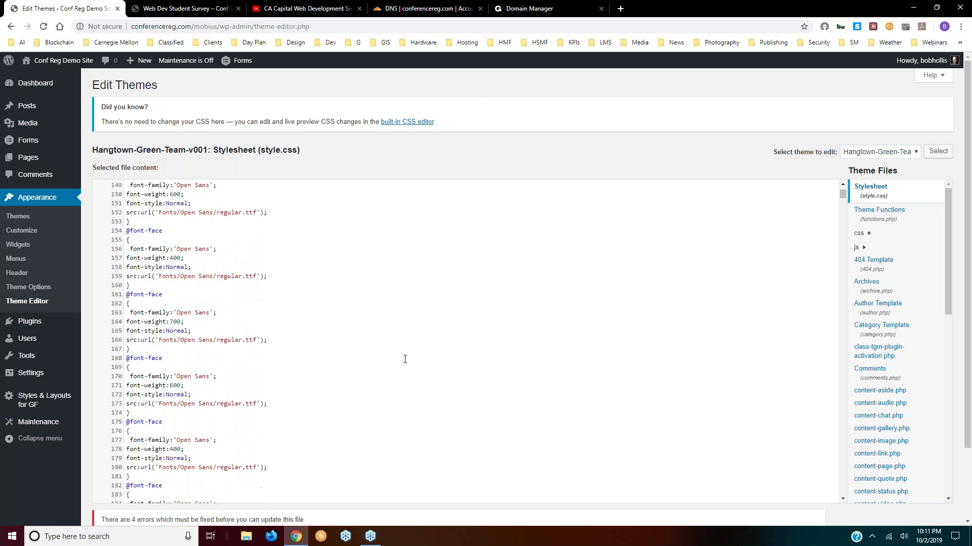
{"action": "scroll", "coordinate": [405, 359], "scroll_direction": "down", "scroll_amount": 5}
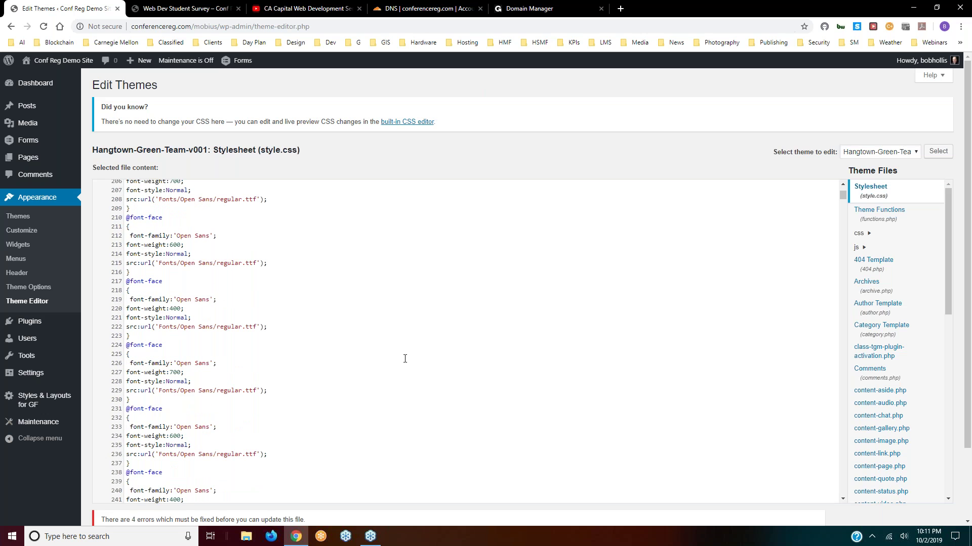
{"action": "scroll", "coordinate": [405, 359], "scroll_direction": "down", "scroll_amount": 6}
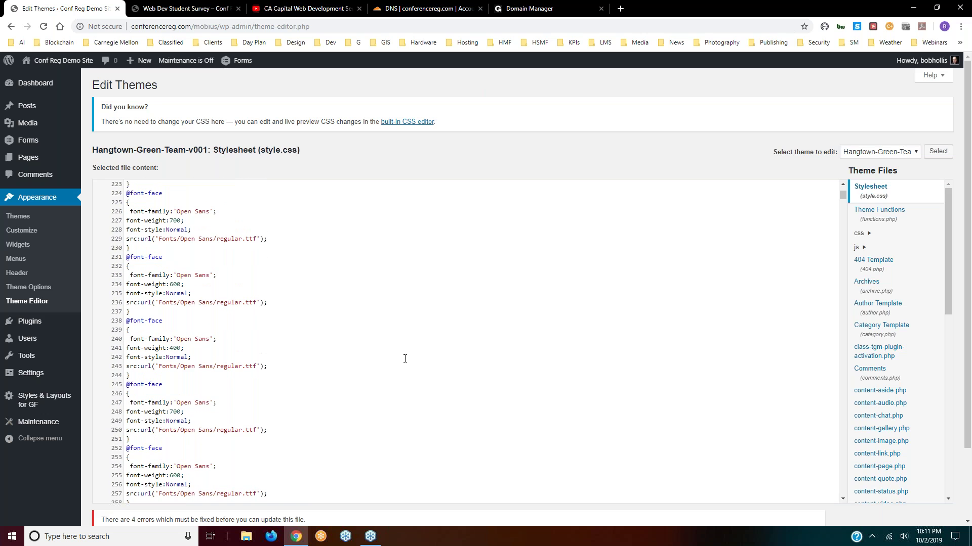
{"action": "scroll", "coordinate": [405, 358], "scroll_direction": "down", "scroll_amount": 2}
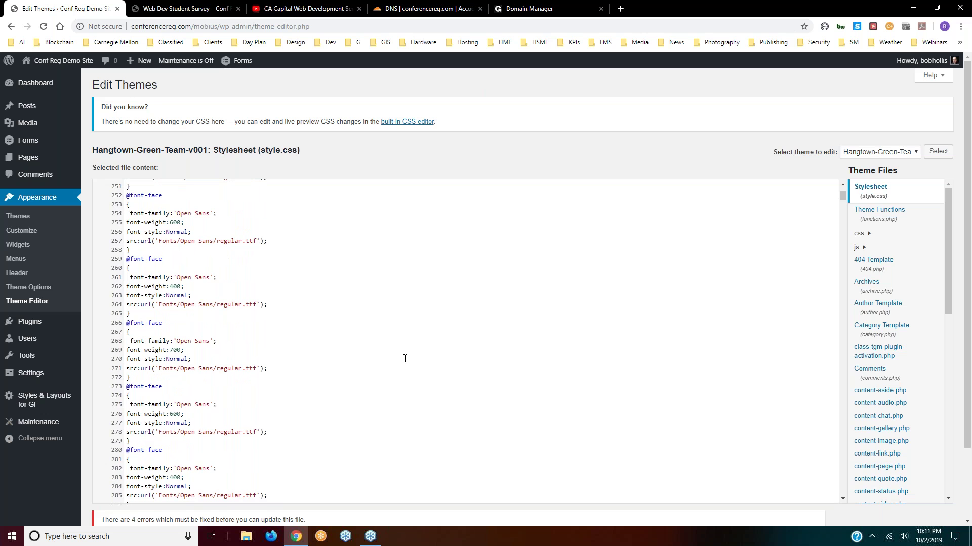
{"action": "scroll", "coordinate": [405, 359], "scroll_direction": "down", "scroll_amount": 2}
{"action": "scroll", "coordinate": [405, 358], "scroll_direction": "down", "scroll_amount": 2}
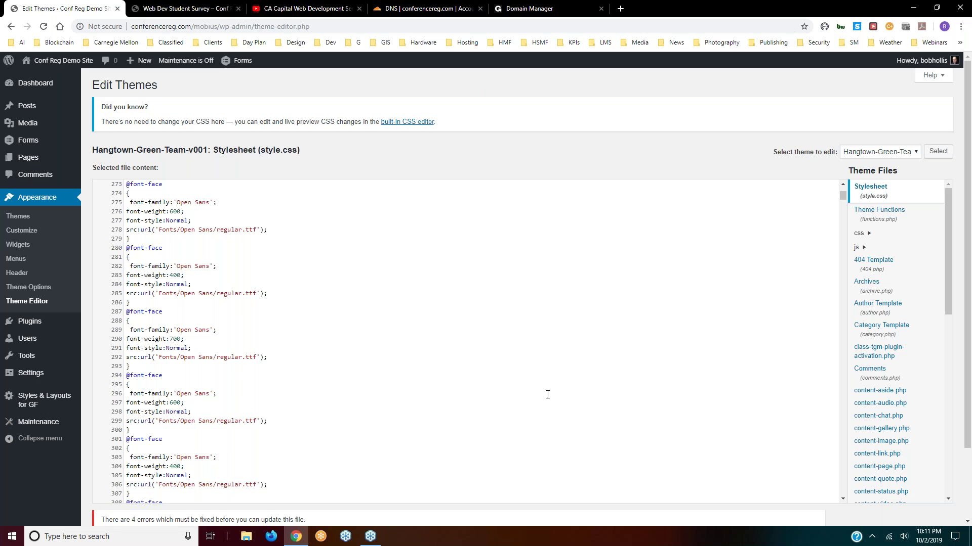
{"action": "left_click_drag", "start_coordinate": [950, 236], "coordinate": [942, 453]}
{"action": "left_click_drag", "start_coordinate": [952, 419], "coordinate": [944, 234]}
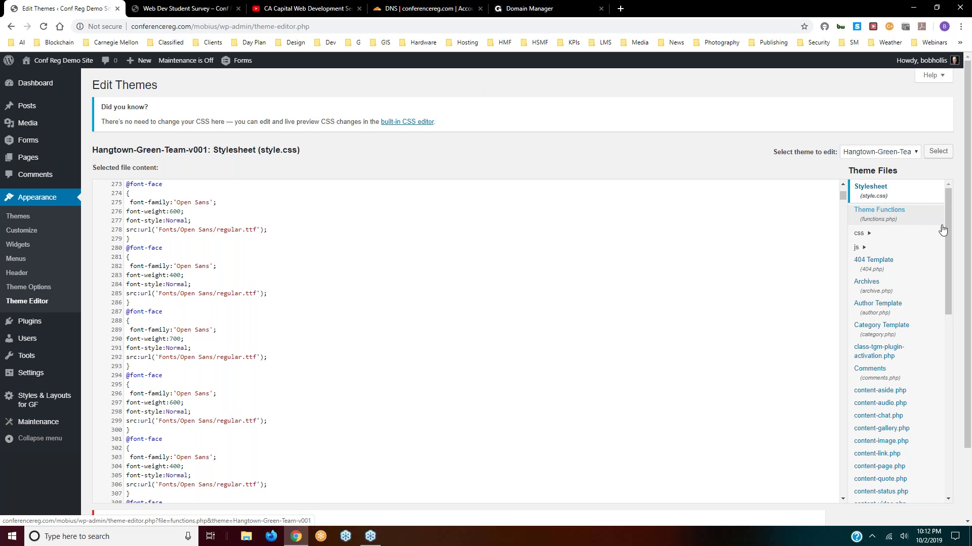
{"action": "left_click_drag", "start_coordinate": [945, 228], "coordinate": [944, 303]}
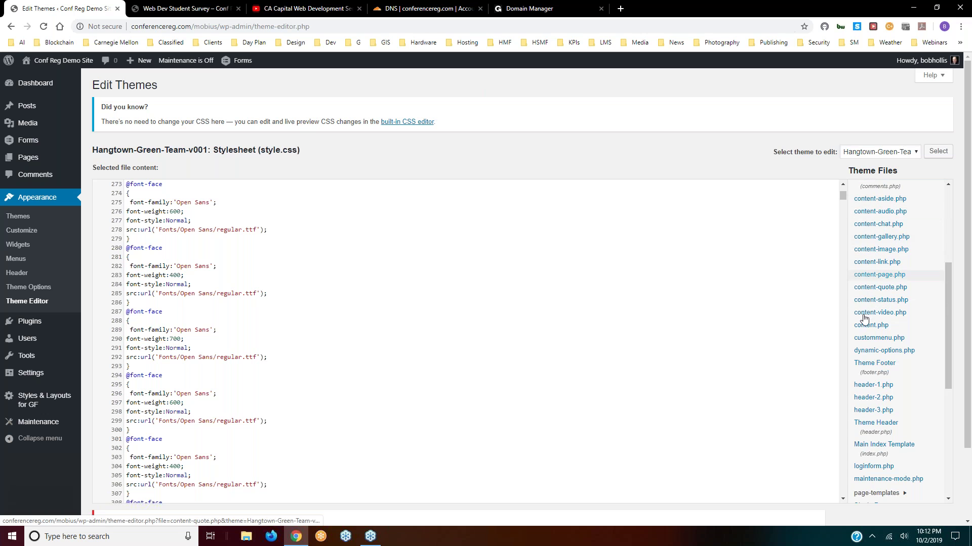
- Scroll the Theme Files list down to readme.txt, then go to the Plugins page
{"action": "scroll", "coordinate": [874, 396], "scroll_direction": "down", "scroll_amount": 3}
{"action": "scroll", "coordinate": [874, 380], "scroll_direction": "down", "scroll_amount": 2}
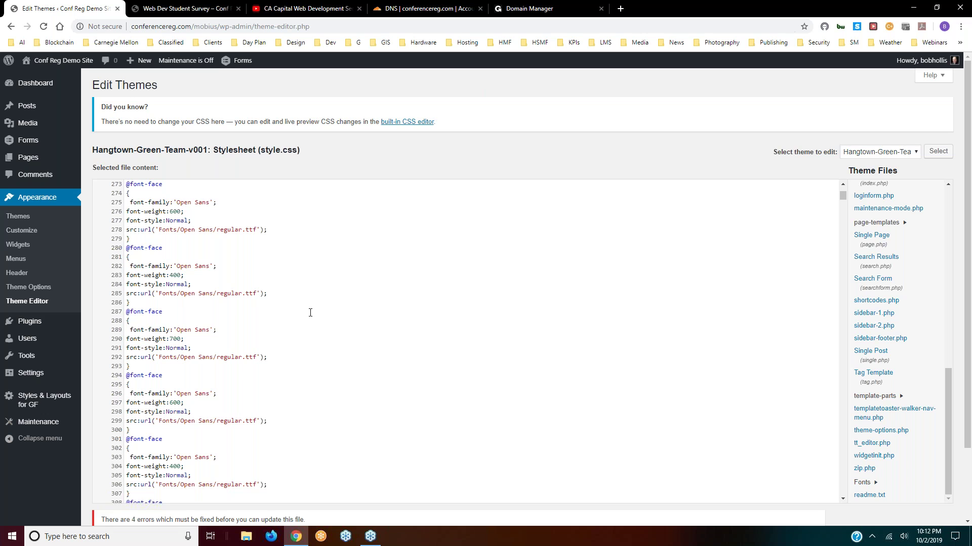
{"action": "mouse_move", "coordinate": [28, 323]}
{"action": "left_click", "coordinate": [29, 323]}
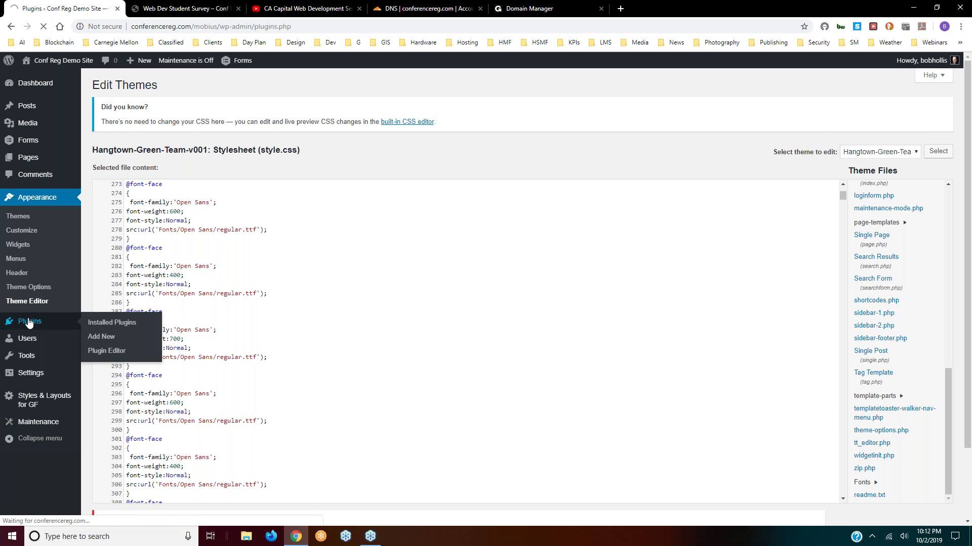
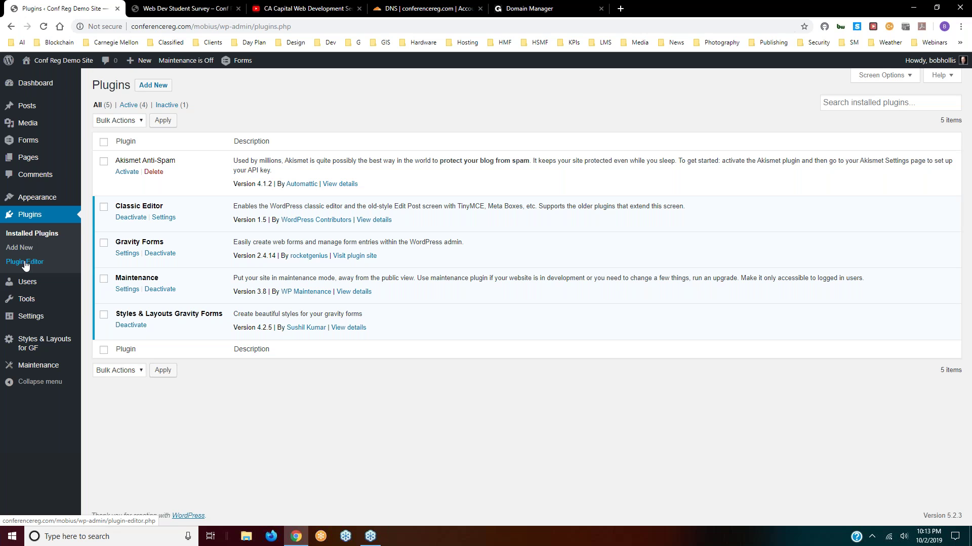
- Open the Plugin Editor, accept its warning, and pick Gravity Forms as the plugin to edit
{"action": "left_click", "coordinate": [26, 262]}
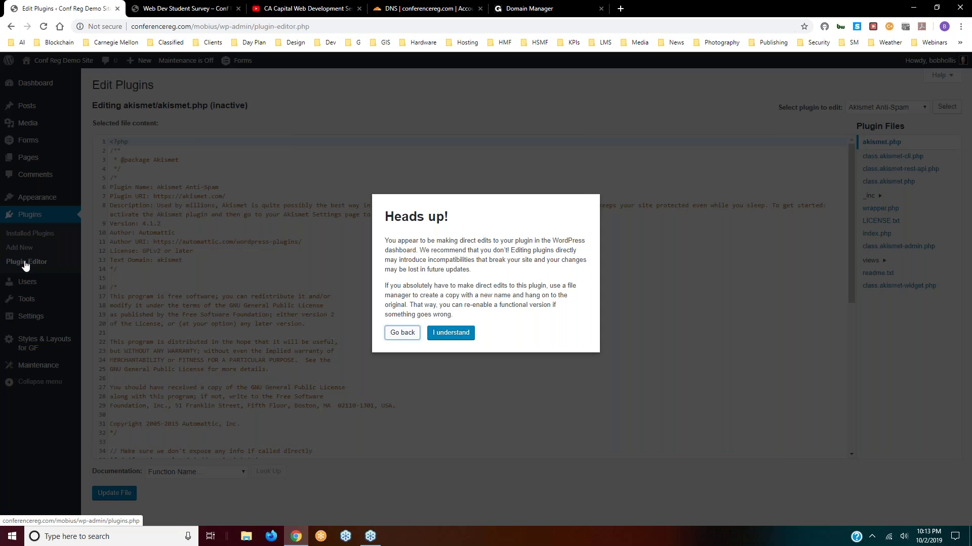
{"action": "left_click", "coordinate": [450, 333]}
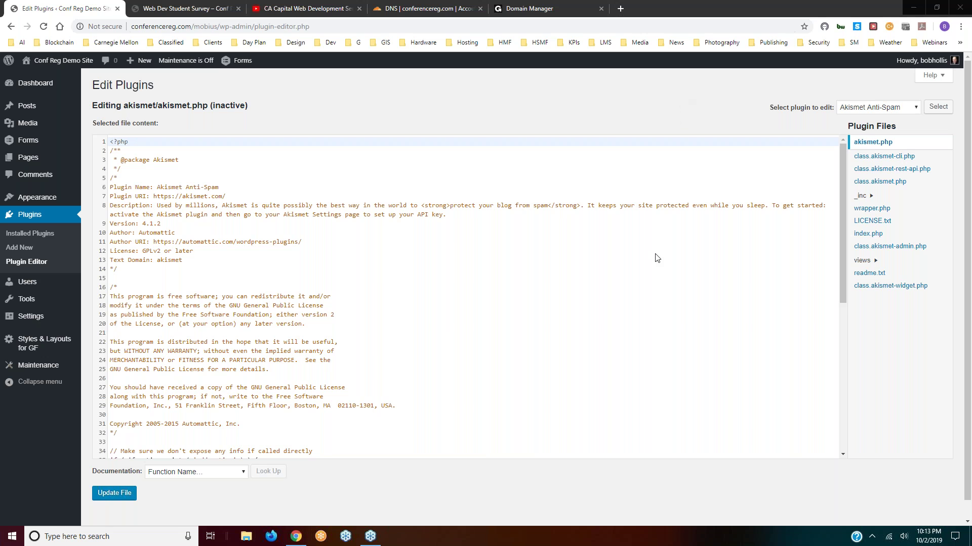
{"action": "left_click", "coordinate": [916, 109]}
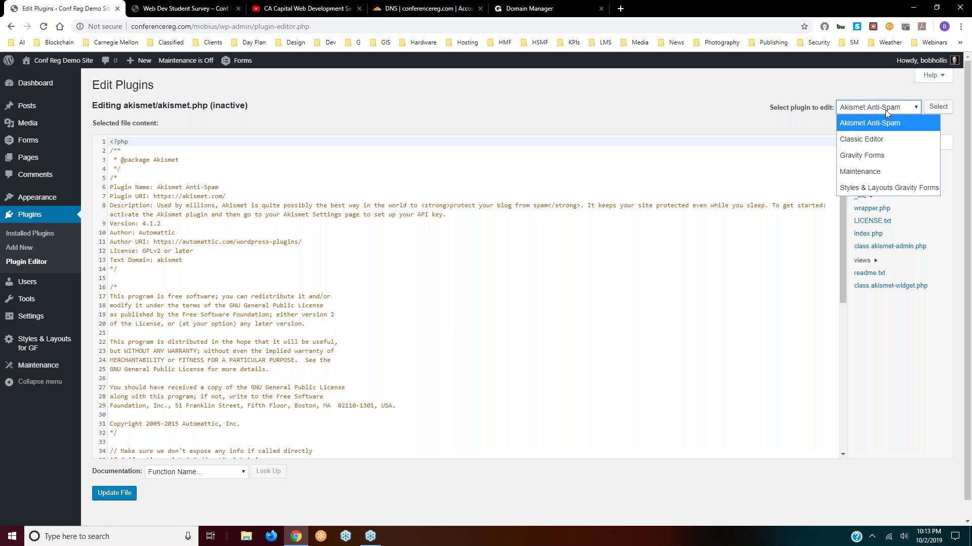
{"action": "left_click", "coordinate": [855, 156]}
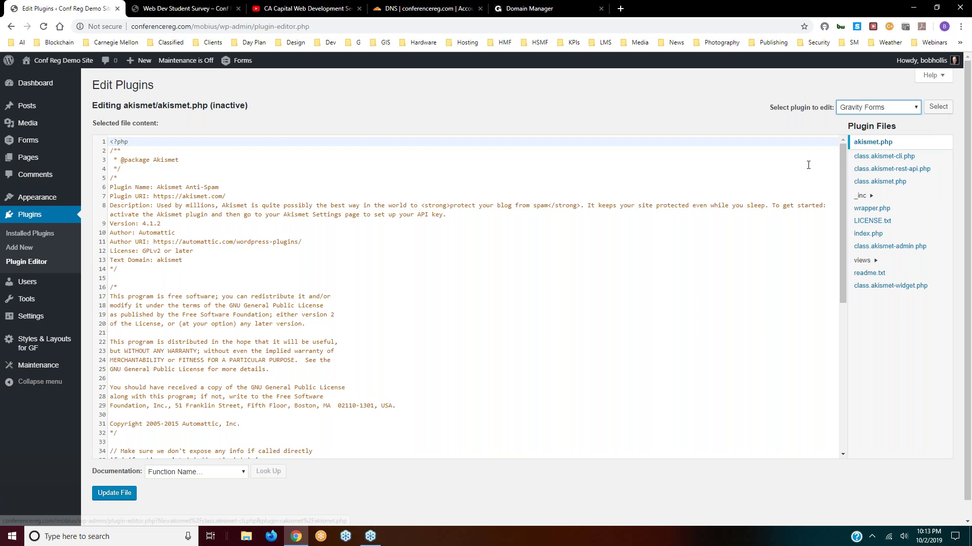
- Load gravityforms.php (version 2.4.14) into the editor and scroll through its code
{"action": "left_click", "coordinate": [938, 107]}
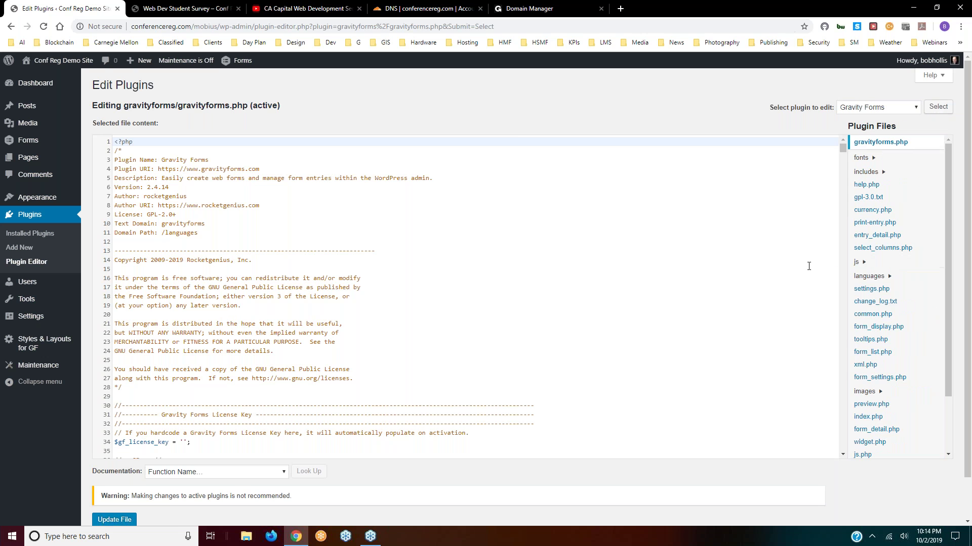
{"action": "scroll", "coordinate": [808, 266], "scroll_direction": "down", "scroll_amount": 6}
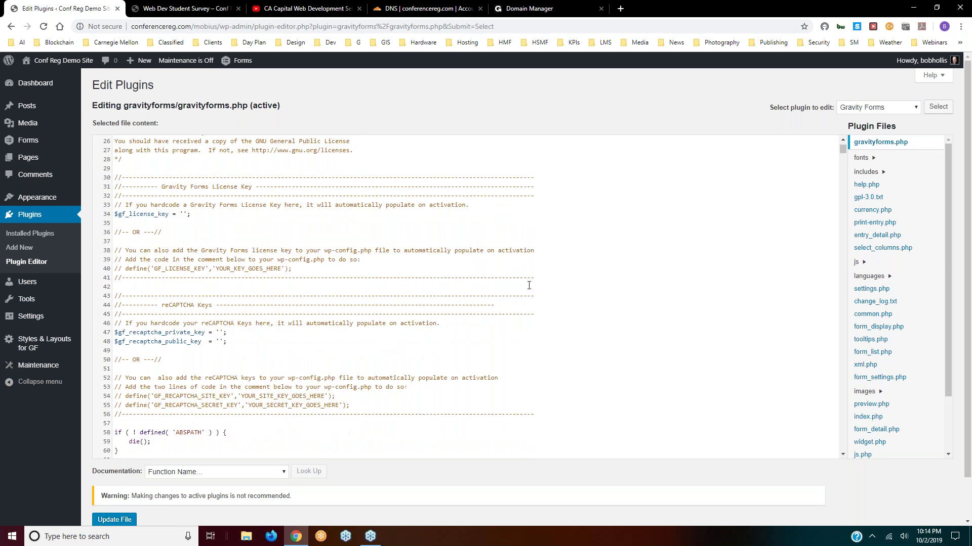
{"action": "scroll", "coordinate": [529, 285], "scroll_direction": "down", "scroll_amount": 5}
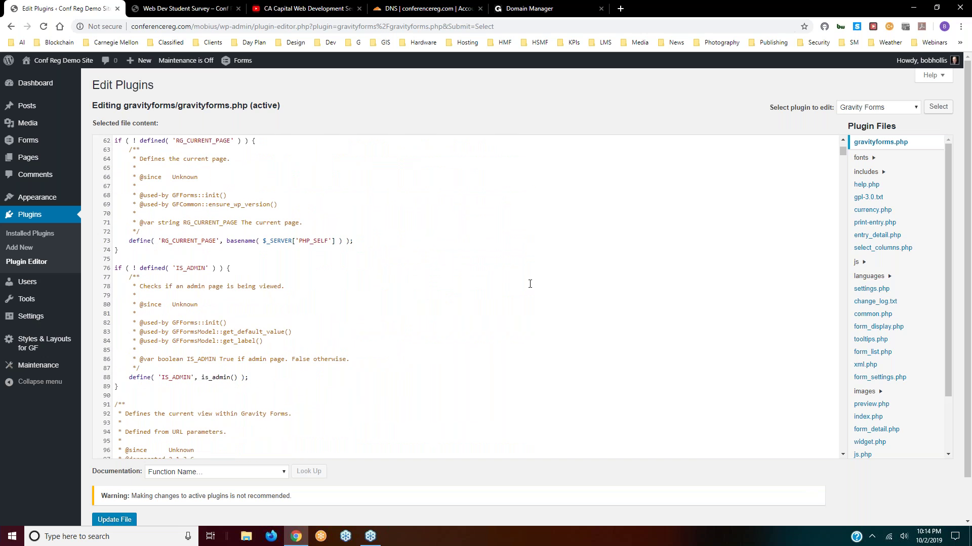
{"action": "scroll", "coordinate": [529, 284], "scroll_direction": "down", "scroll_amount": 8}
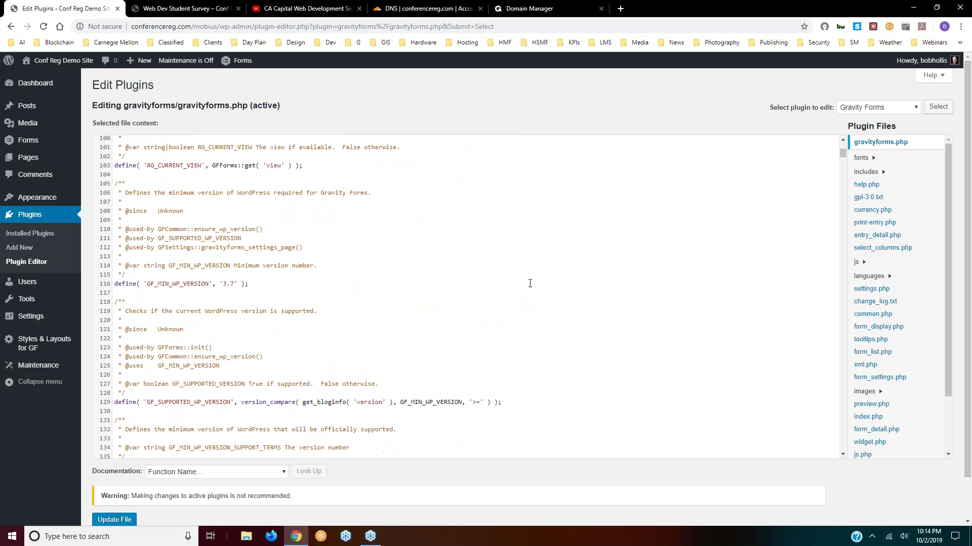
{"action": "scroll", "coordinate": [531, 281], "scroll_direction": "down", "scroll_amount": 6}
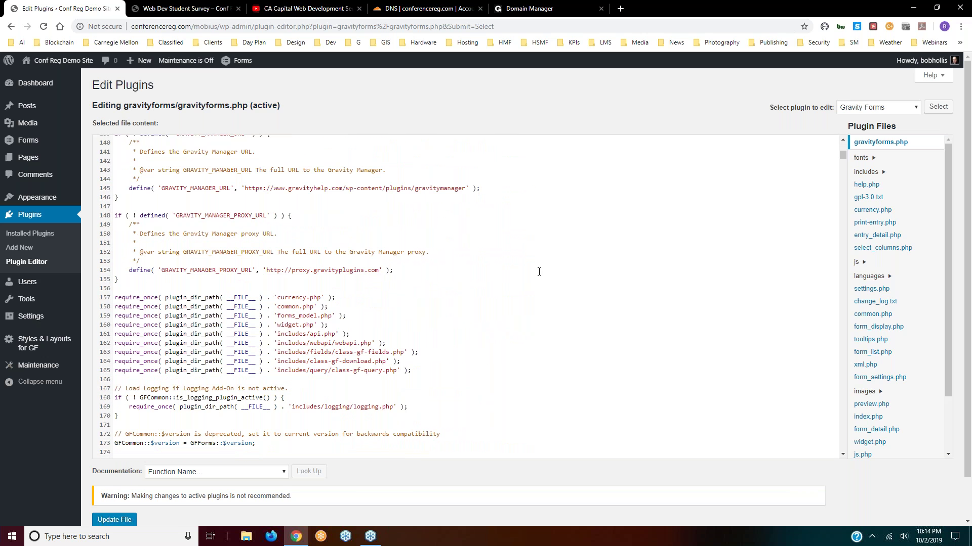
{"action": "scroll", "coordinate": [539, 272], "scroll_direction": "up", "scroll_amount": 2}
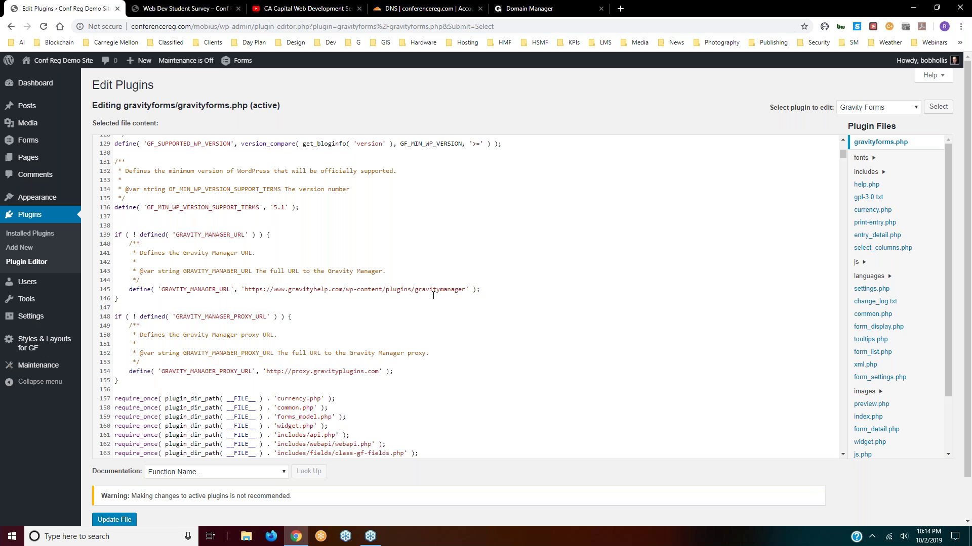
{"action": "scroll", "coordinate": [481, 402], "scroll_direction": "down", "scroll_amount": 8}
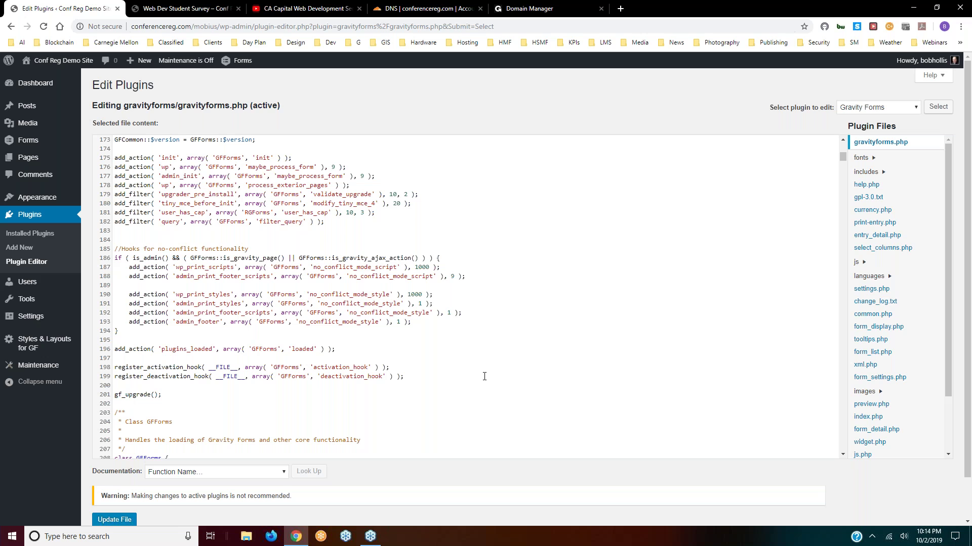
{"action": "scroll", "coordinate": [483, 375], "scroll_direction": "up", "scroll_amount": 1}
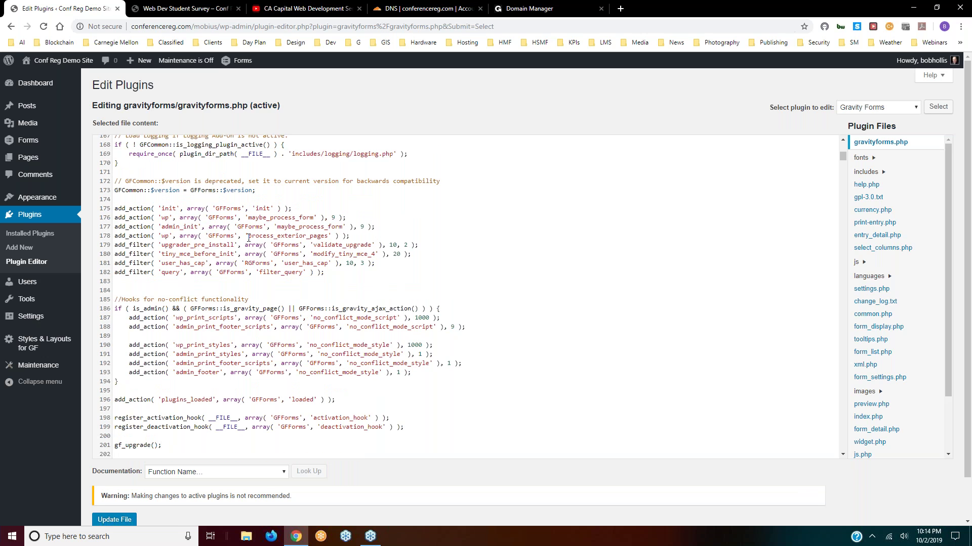
{"action": "scroll", "coordinate": [582, 269], "scroll_direction": "down", "scroll_amount": 3}
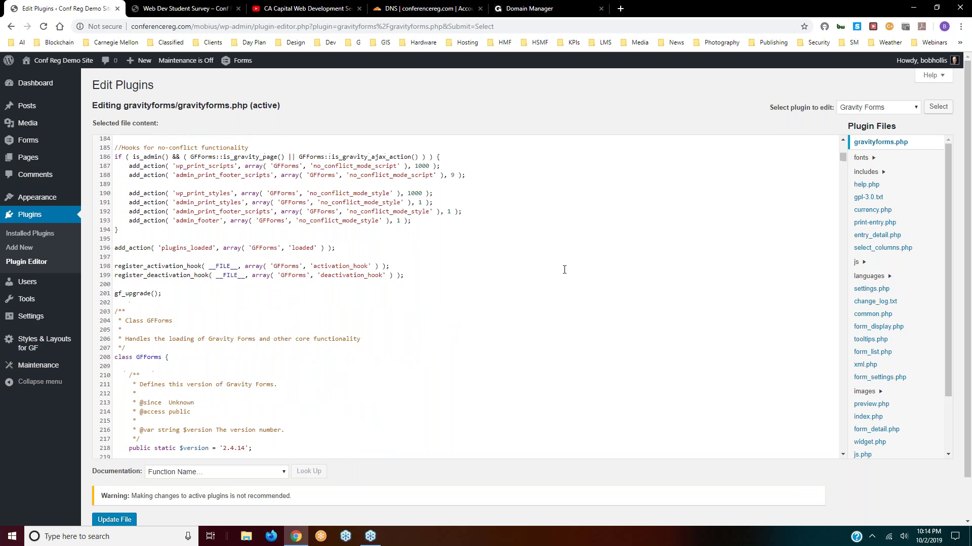
{"action": "scroll", "coordinate": [566, 267], "scroll_direction": "down", "scroll_amount": 3}
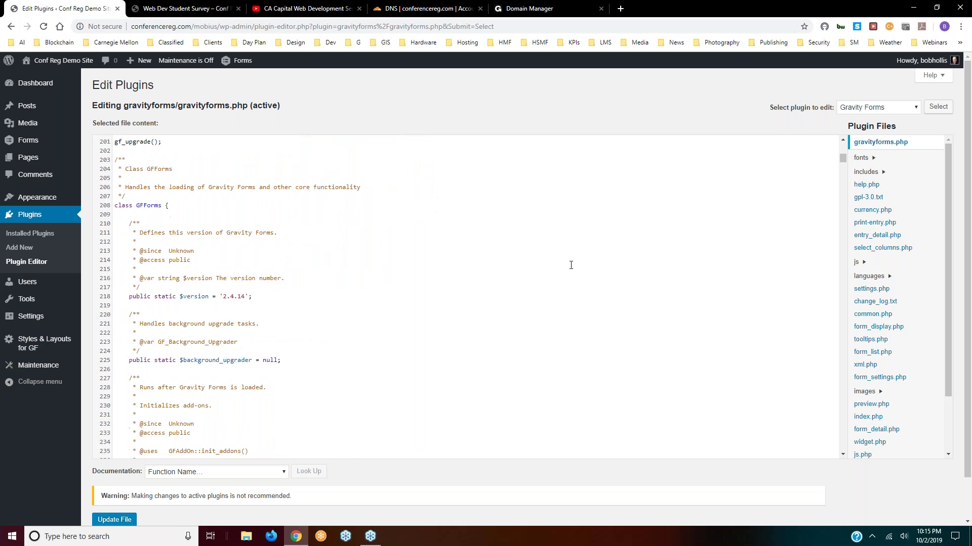
{"action": "scroll", "coordinate": [582, 268], "scroll_direction": "down", "scroll_amount": 3}
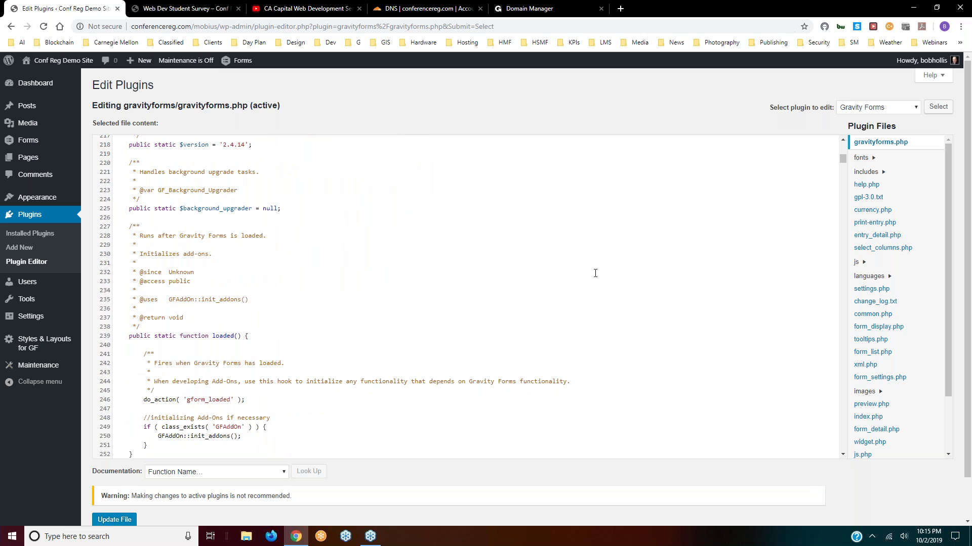
{"action": "scroll", "coordinate": [678, 293], "scroll_direction": "up", "scroll_amount": 8}
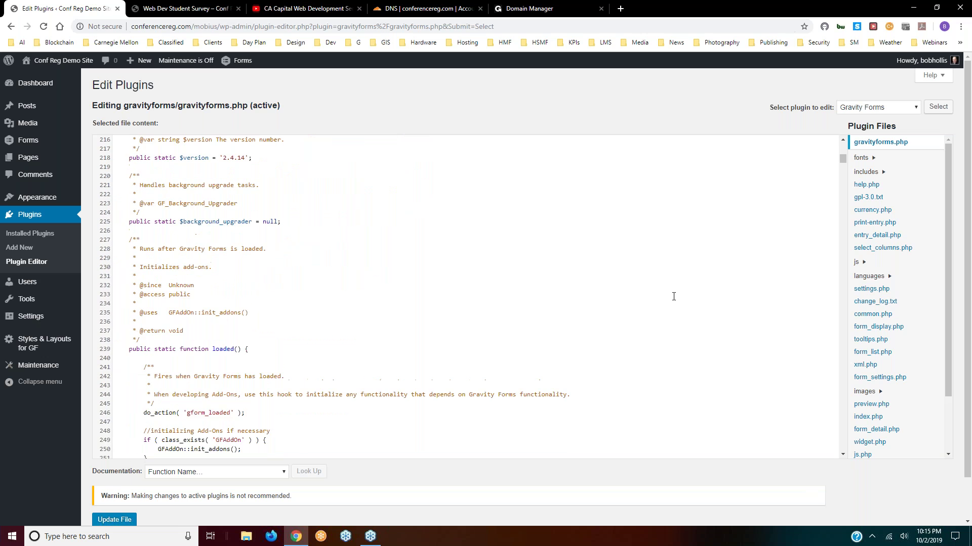
{"action": "scroll", "coordinate": [687, 289], "scroll_direction": "up", "scroll_amount": 20}
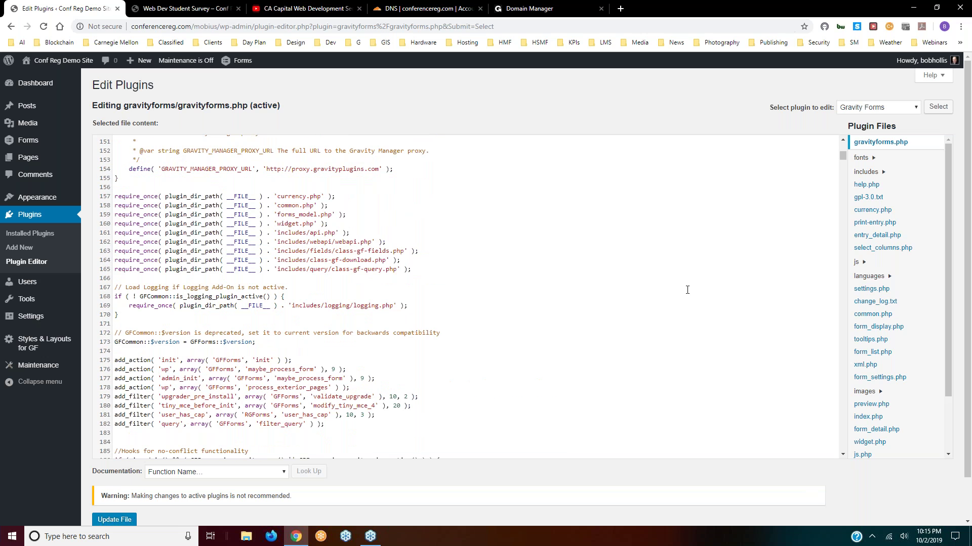
{"action": "scroll", "coordinate": [734, 286], "scroll_direction": "up", "scroll_amount": 8}
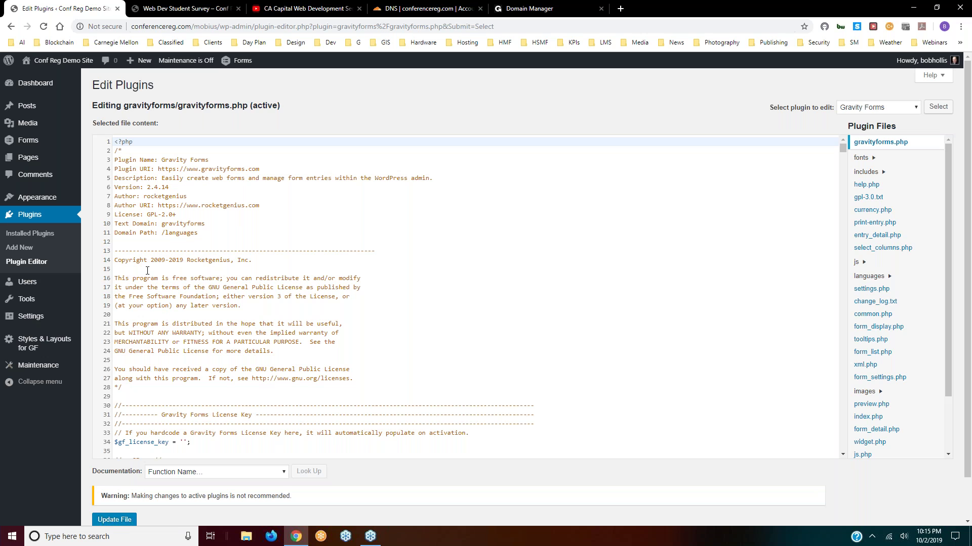
- Return to Installed Plugins, go to Users, and open the blank Add New User form
{"action": "left_click", "coordinate": [24, 234]}
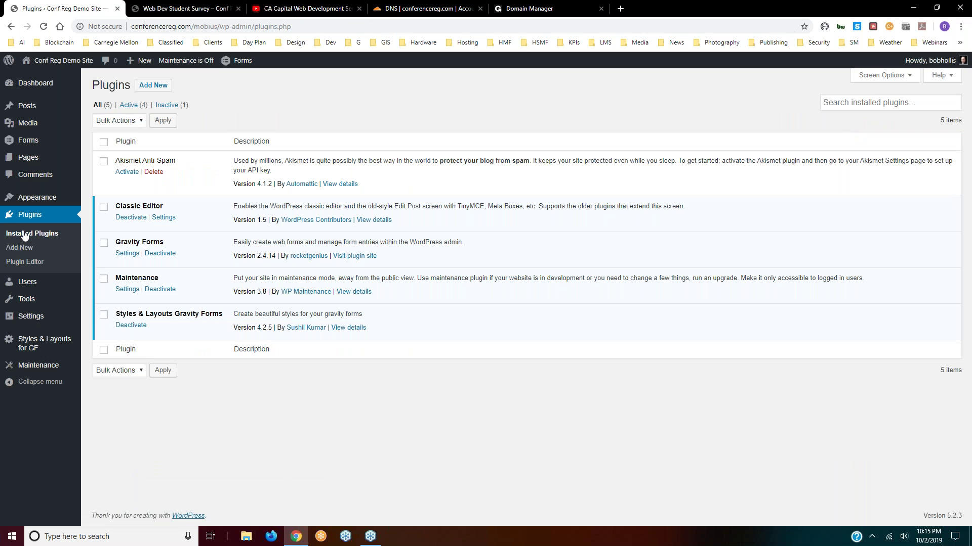
{"action": "left_click", "coordinate": [25, 285]}
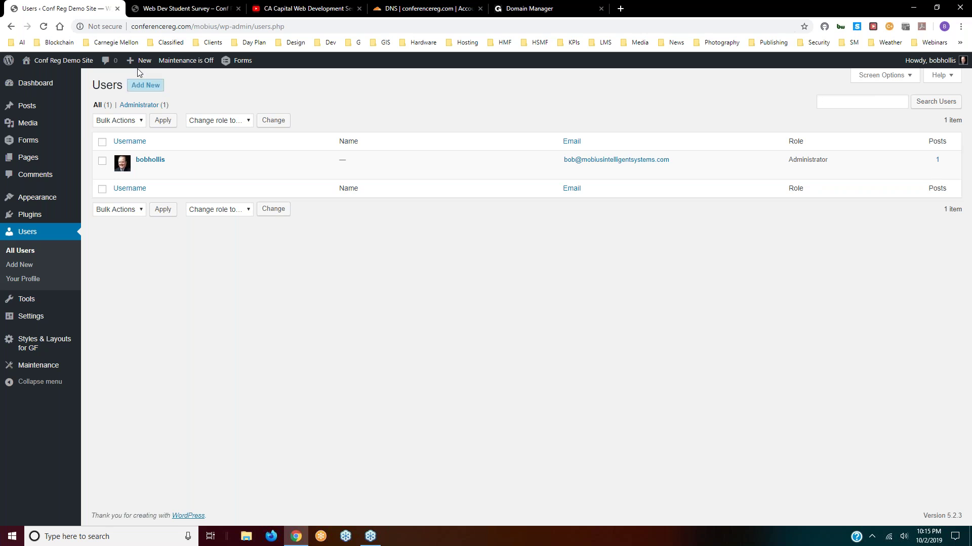
{"action": "left_click", "coordinate": [148, 87]}
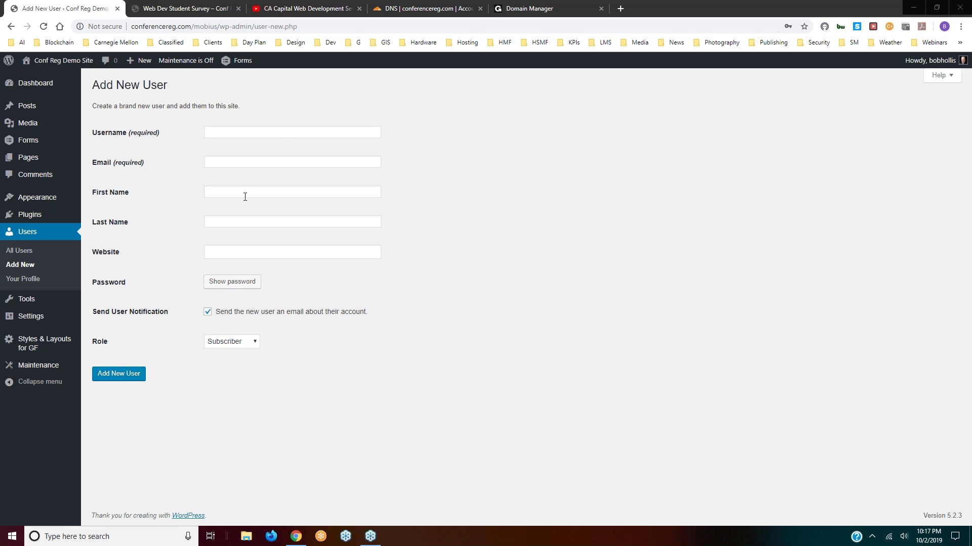
- Reveal a generated strong password, keep the Subscriber role, and head to Your Profile
{"action": "left_click", "coordinate": [237, 287]}
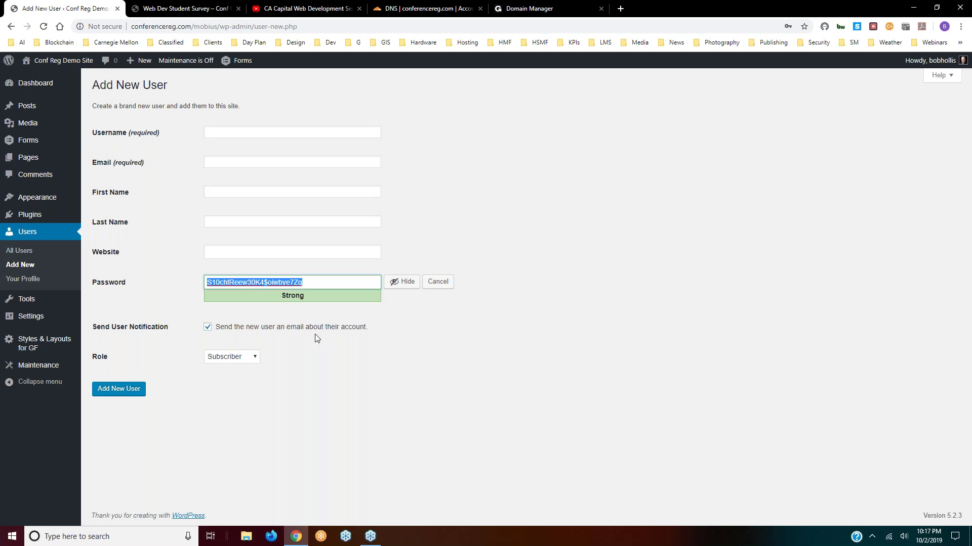
{"action": "left_click", "coordinate": [244, 360]}
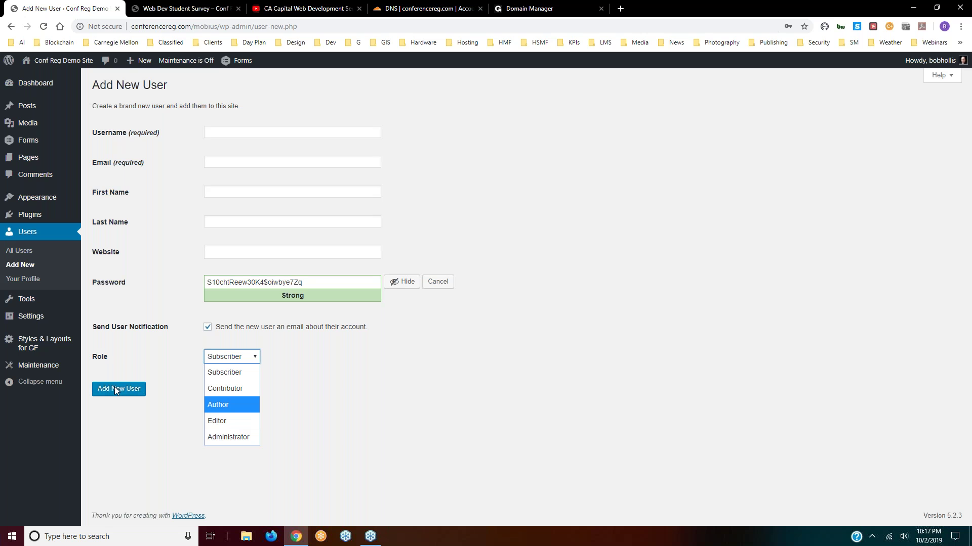
{"action": "left_click", "coordinate": [24, 283]}
{"action": "left_click", "coordinate": [24, 283]}
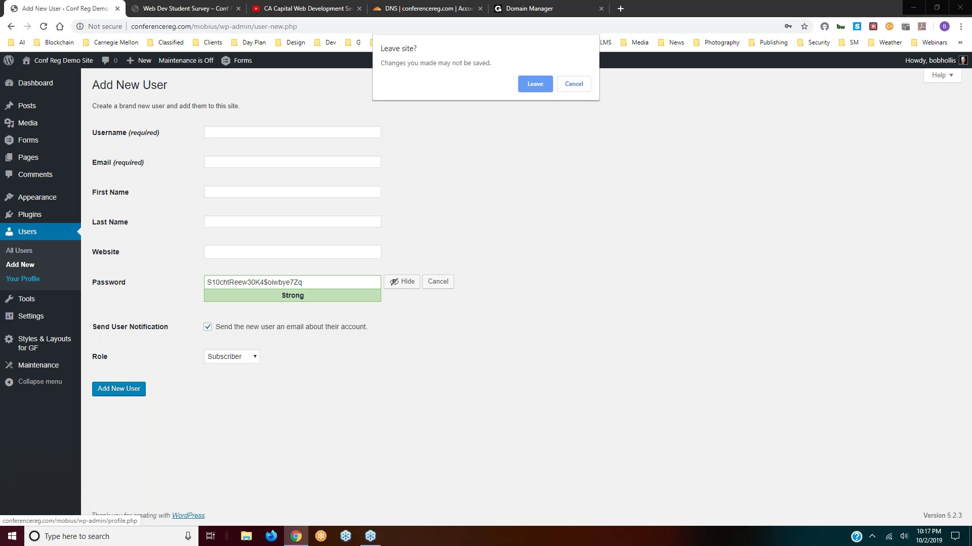
- Leave the unsaved form, autofill first and last name, and display the full name publicly
{"action": "left_click", "coordinate": [534, 84]}
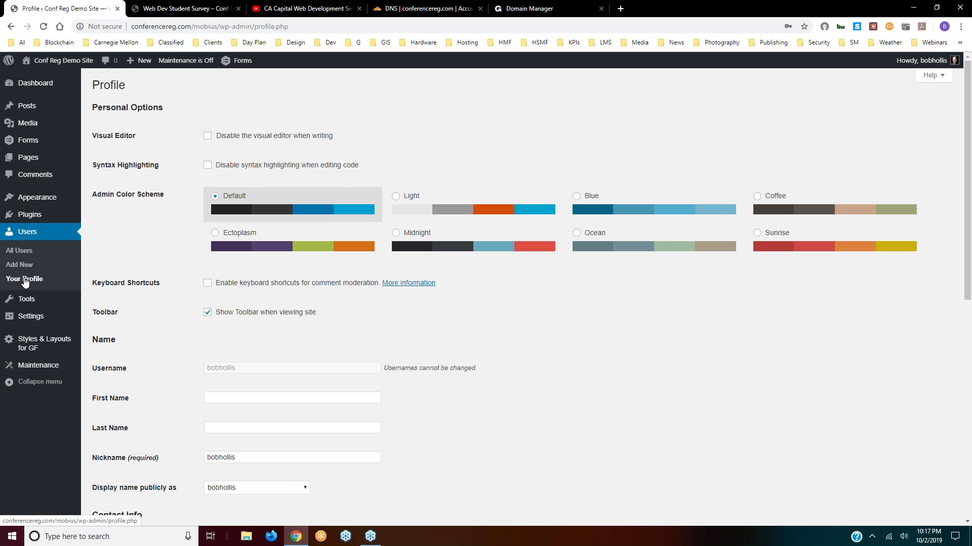
{"action": "mouse_move", "coordinate": [921, 60]}
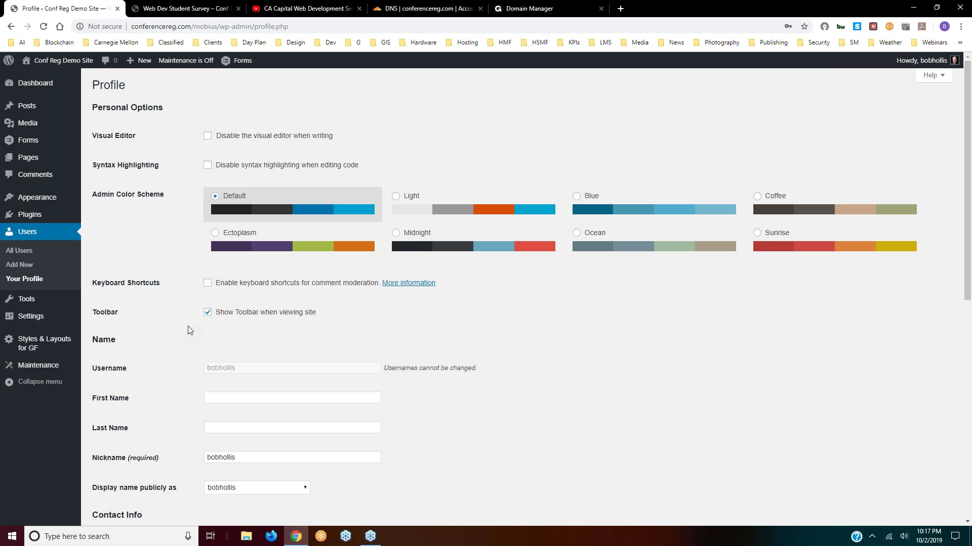
{"action": "scroll", "coordinate": [187, 325], "scroll_direction": "down", "scroll_amount": 4}
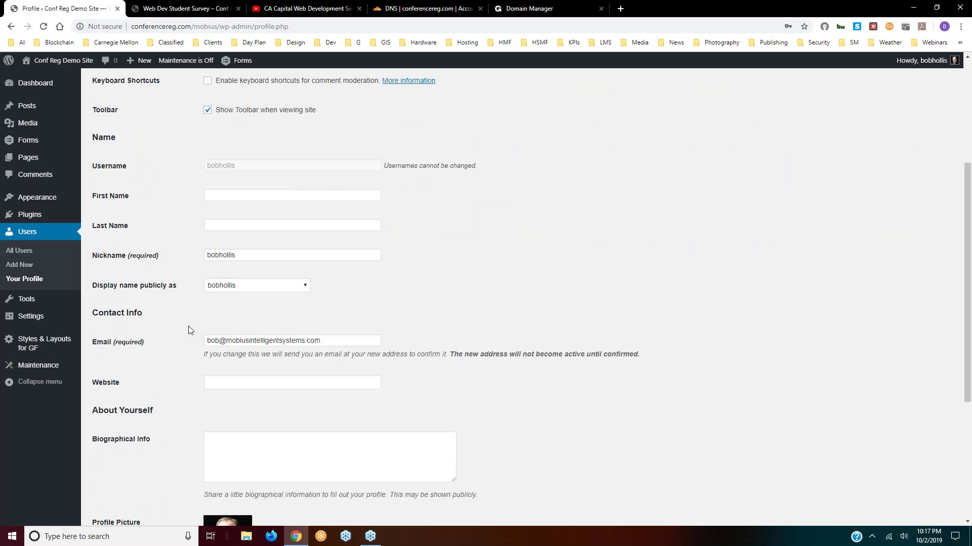
{"action": "left_click", "coordinate": [221, 195]}
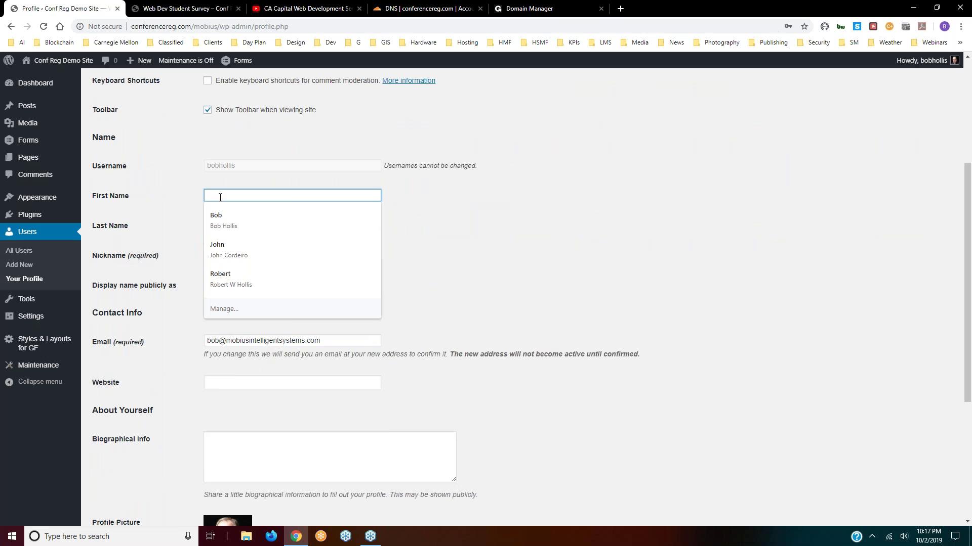
{"action": "left_click", "coordinate": [218, 218]}
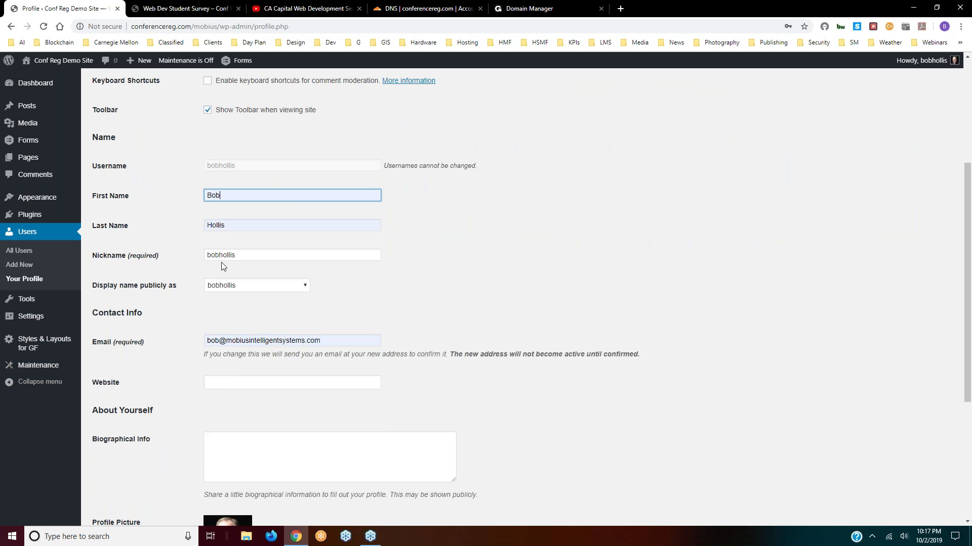
{"action": "left_click", "coordinate": [257, 290]}
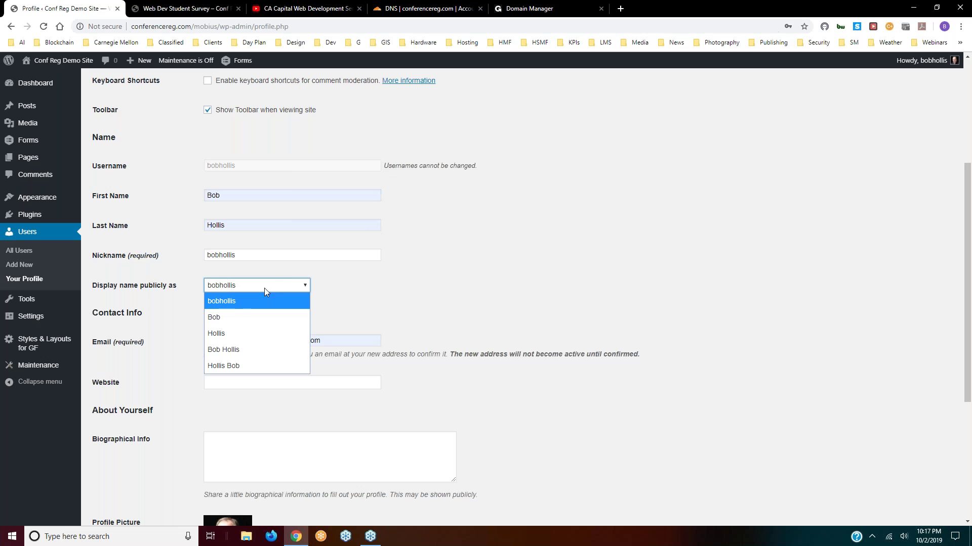
{"action": "left_click", "coordinate": [231, 348]}
- Replace the nickname with the full name, save the profile, and go to Tools
{"action": "left_click_drag", "start_coordinate": [241, 257], "coordinate": [187, 252]}
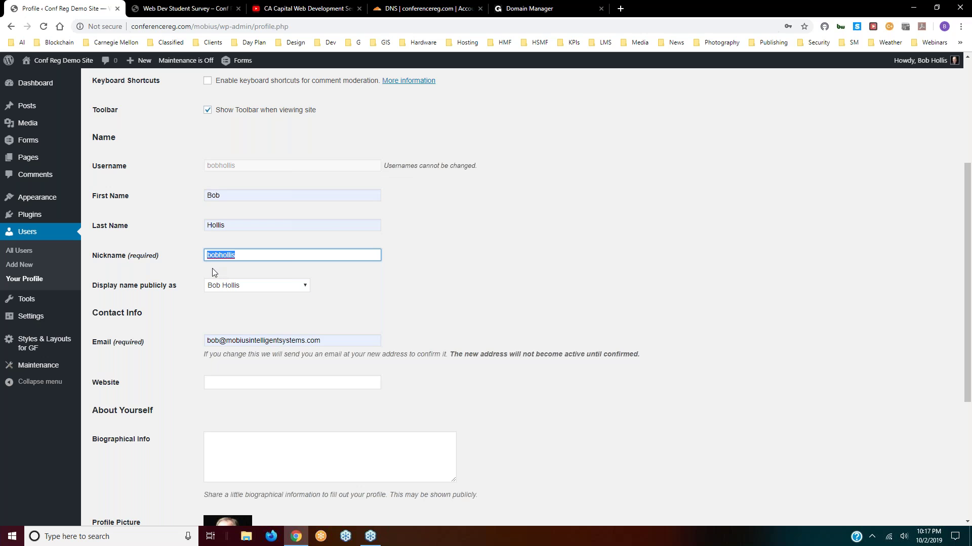
{"action": "type", "text": "Bob"}
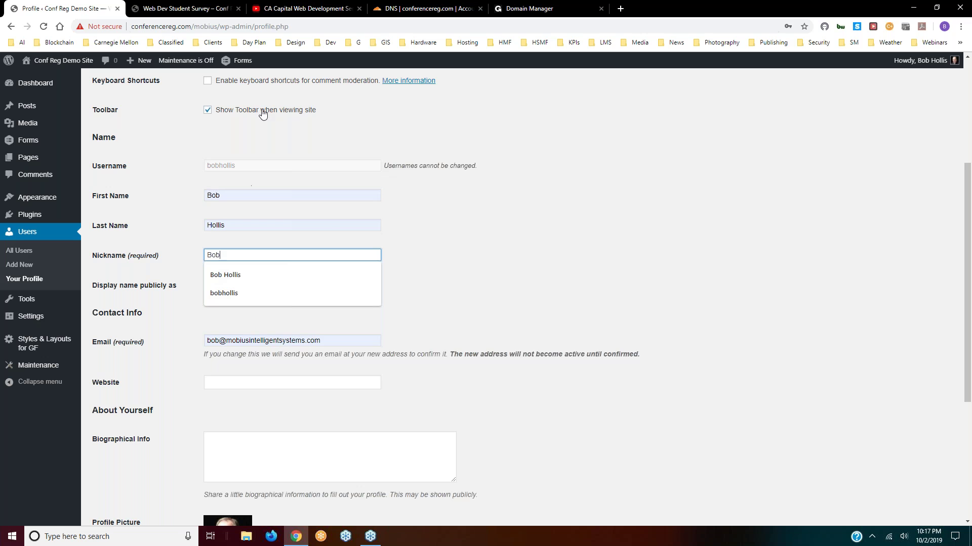
{"action": "left_click", "coordinate": [240, 277]}
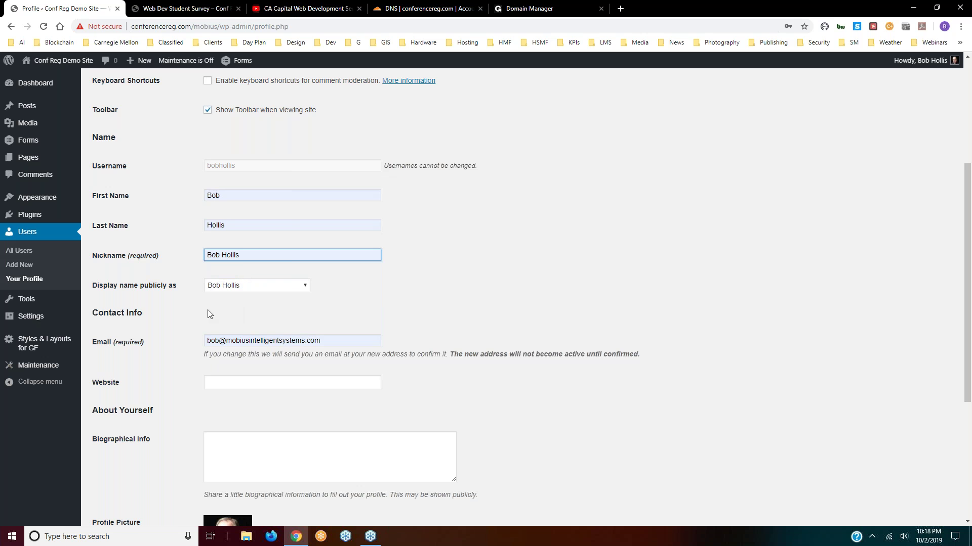
{"action": "scroll", "coordinate": [205, 314], "scroll_direction": "down", "scroll_amount": 4}
{"action": "scroll", "coordinate": [191, 308], "scroll_direction": "down", "scroll_amount": 1}
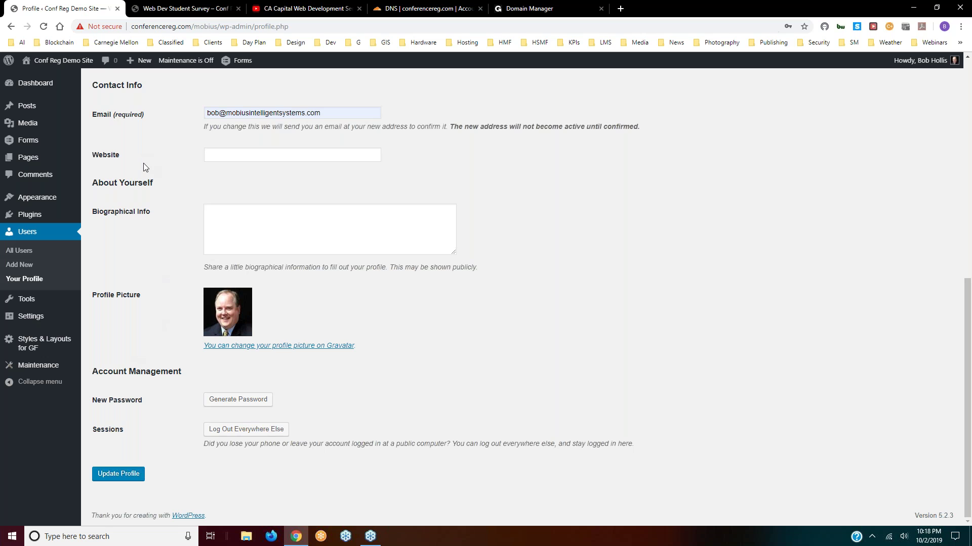
{"action": "scroll", "coordinate": [140, 334], "scroll_direction": "up", "scroll_amount": 6}
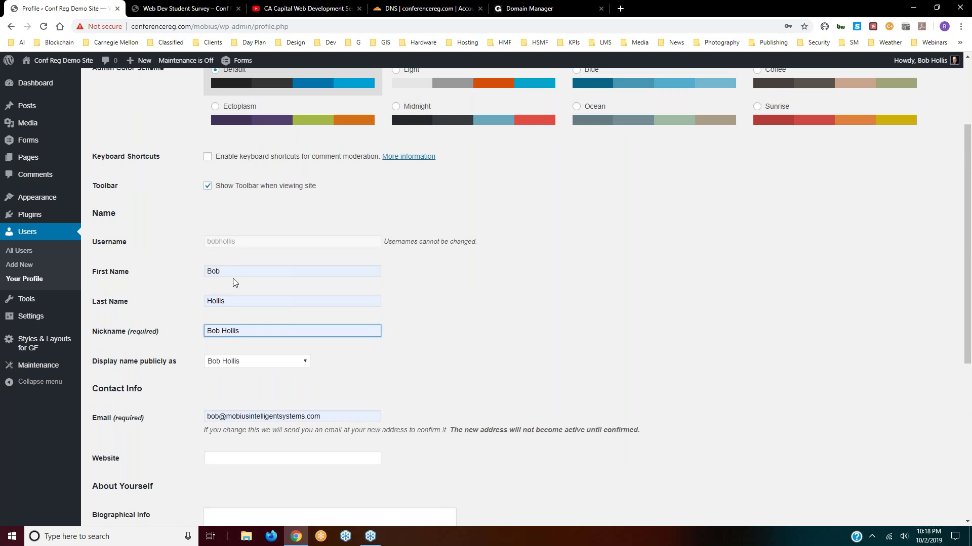
{"action": "left_click", "coordinate": [191, 307]}
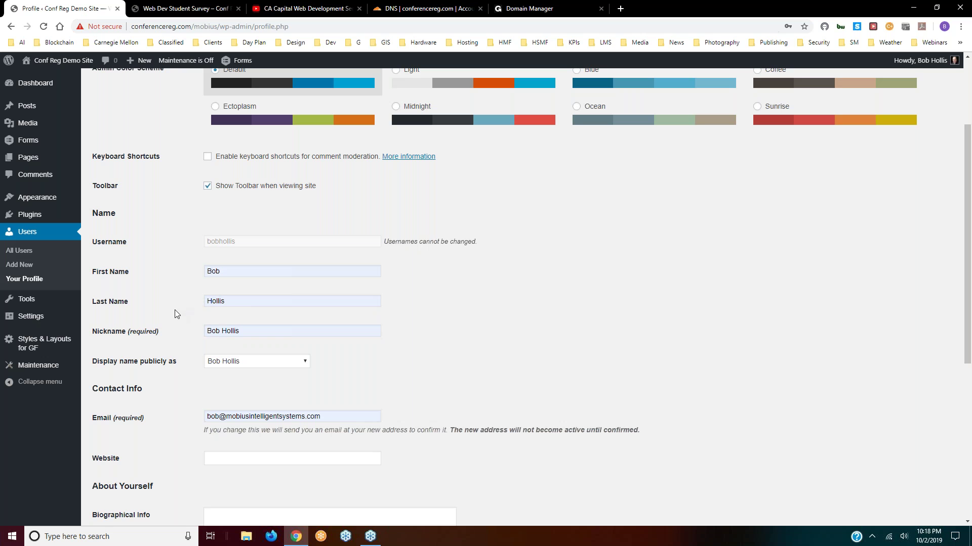
{"action": "scroll", "coordinate": [174, 319], "scroll_direction": "down", "scroll_amount": 6}
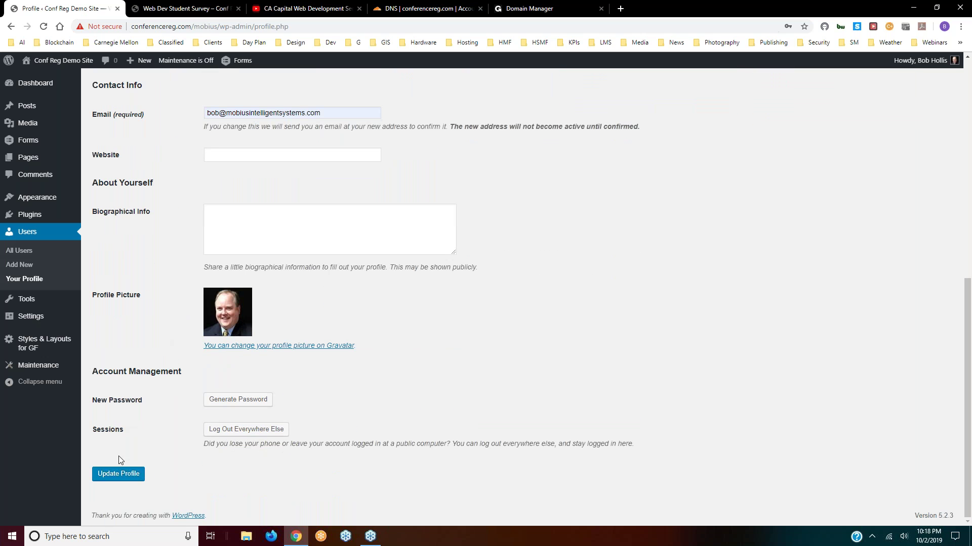
{"action": "left_click", "coordinate": [120, 477]}
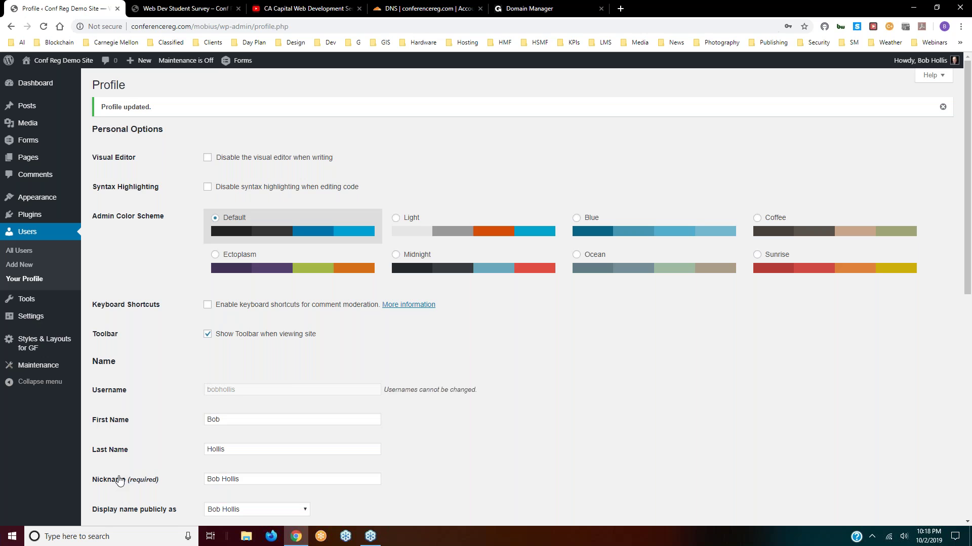
{"action": "left_click", "coordinate": [26, 301]}
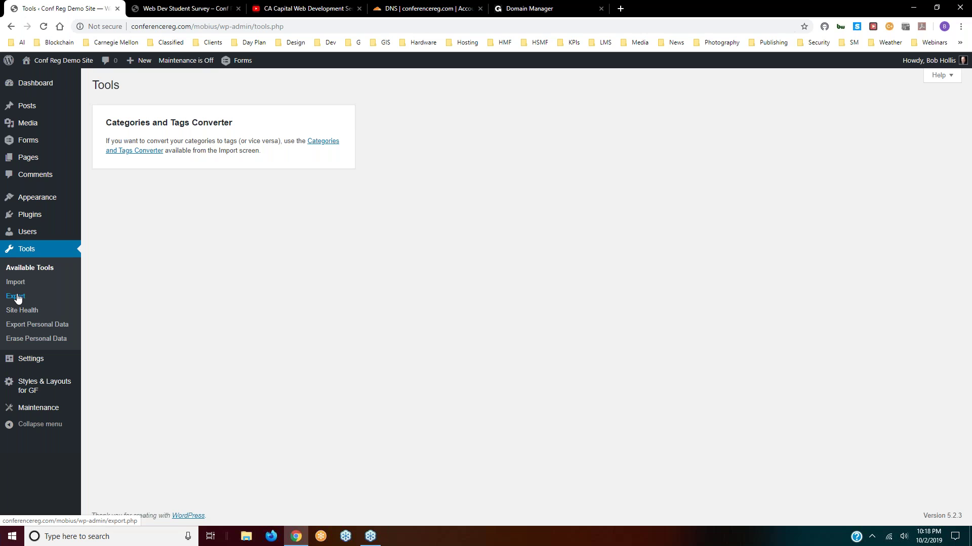
- Pass through Export to Site Health, showing a 68% score and 5 recommended improvements
{"action": "left_click", "coordinate": [17, 297]}
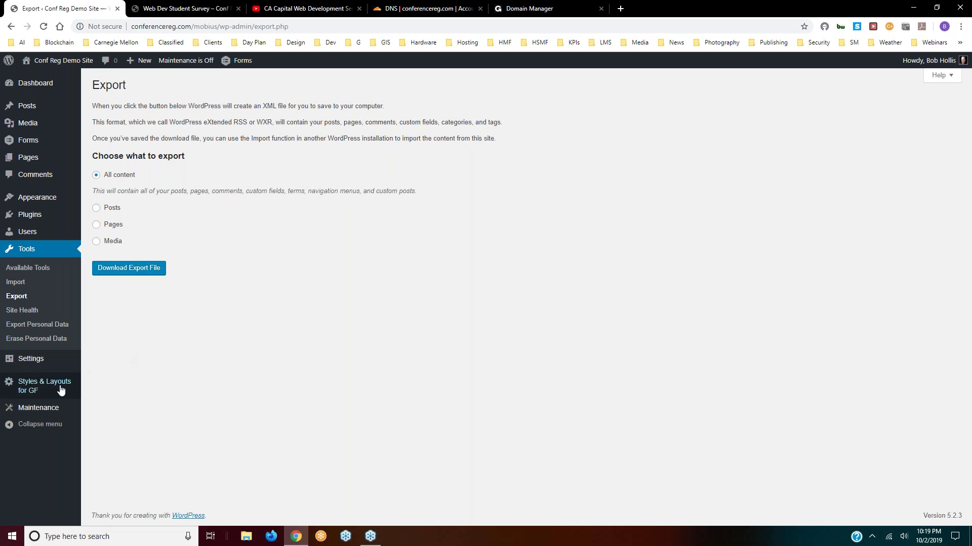
{"action": "left_click", "coordinate": [25, 311]}
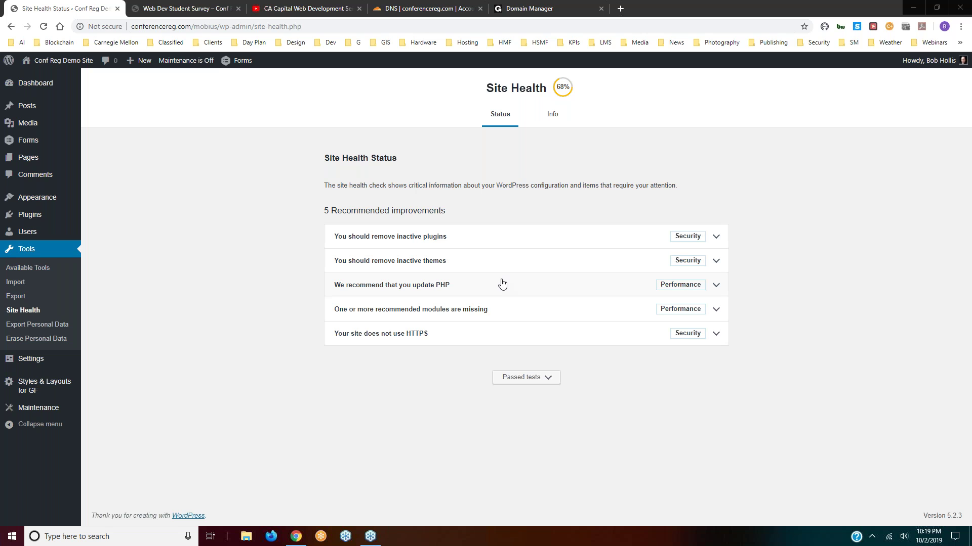
{"action": "left_click", "coordinate": [718, 287]}
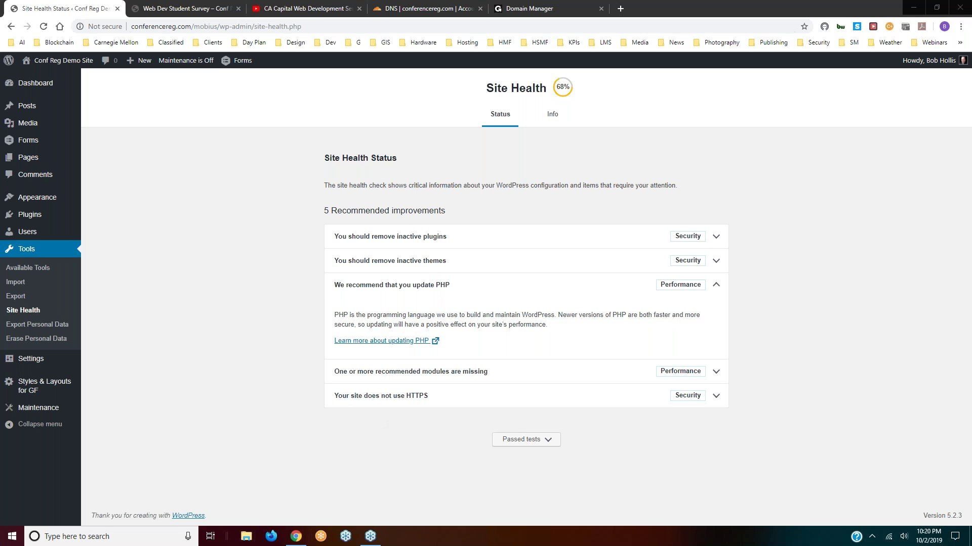
{"action": "left_click", "coordinate": [715, 288]}
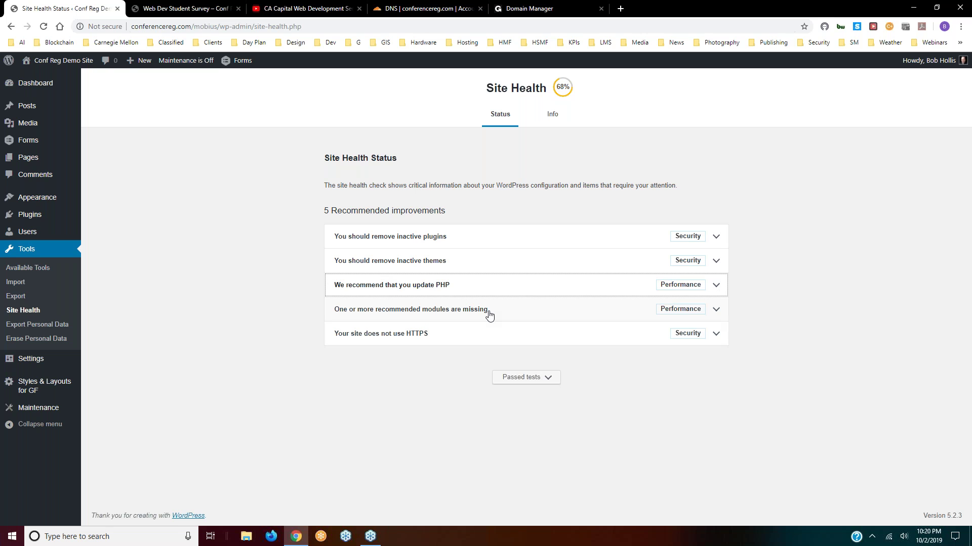
{"action": "left_click", "coordinate": [718, 312]}
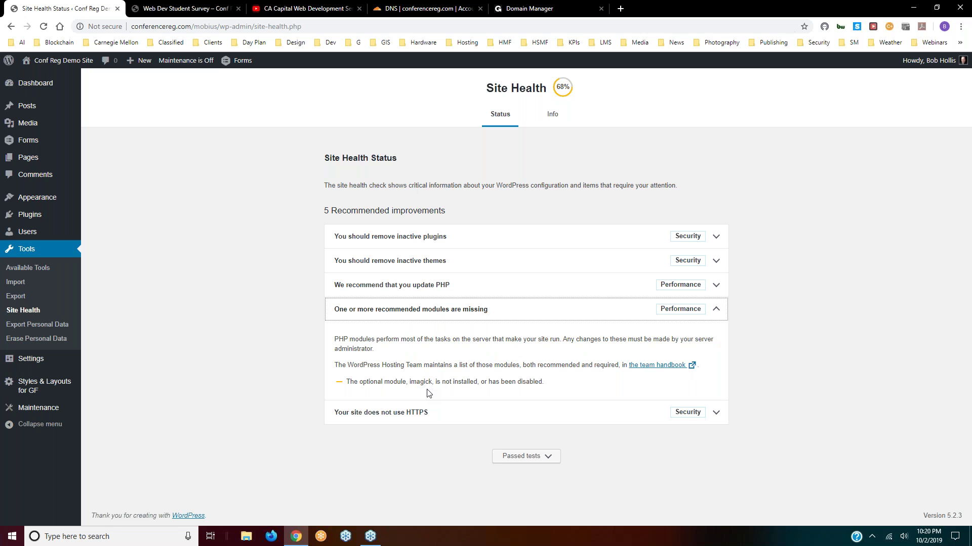
{"action": "left_click", "coordinate": [717, 309]}
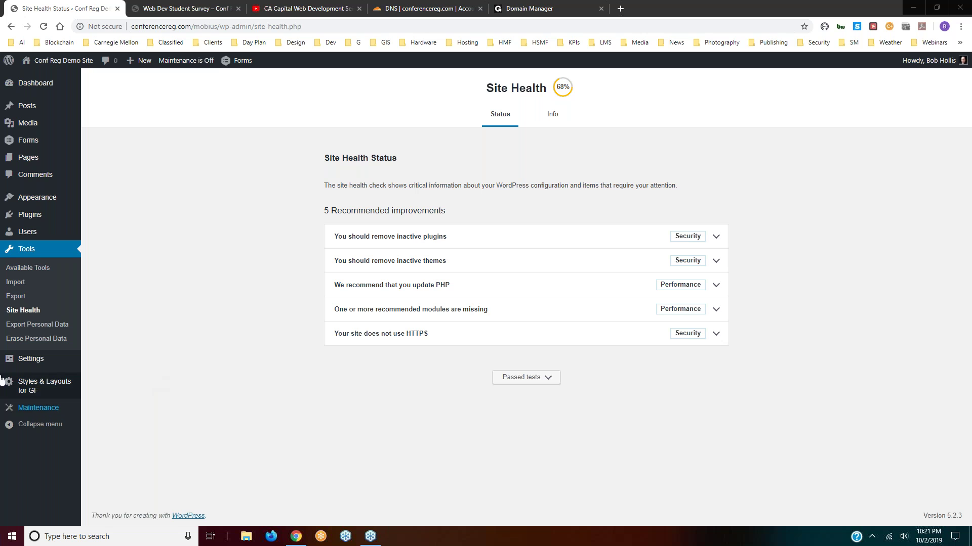
- Review the Maintenance plugin settings, then open Installed Plugins showing five plugins
{"action": "mouse_move", "coordinate": [24, 360]}
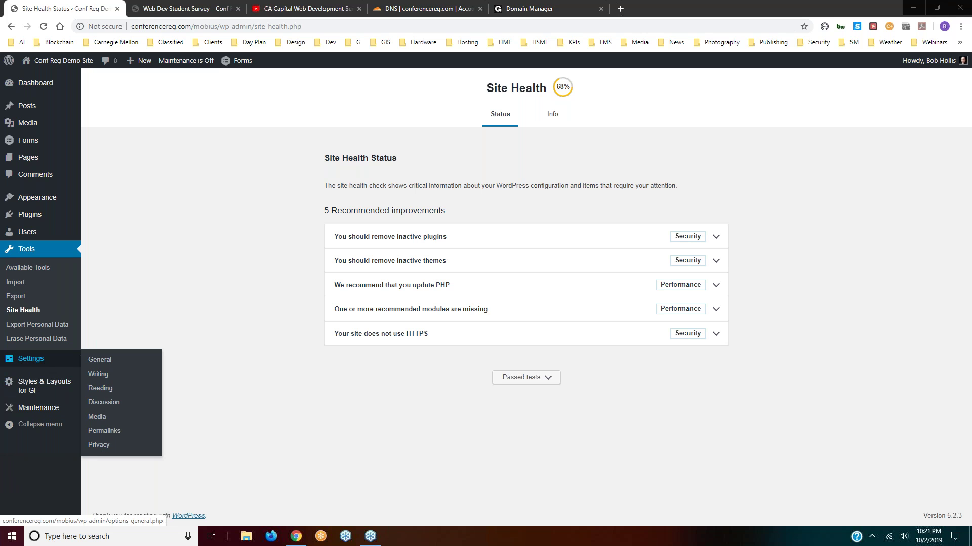
{"action": "mouse_move", "coordinate": [36, 388]}
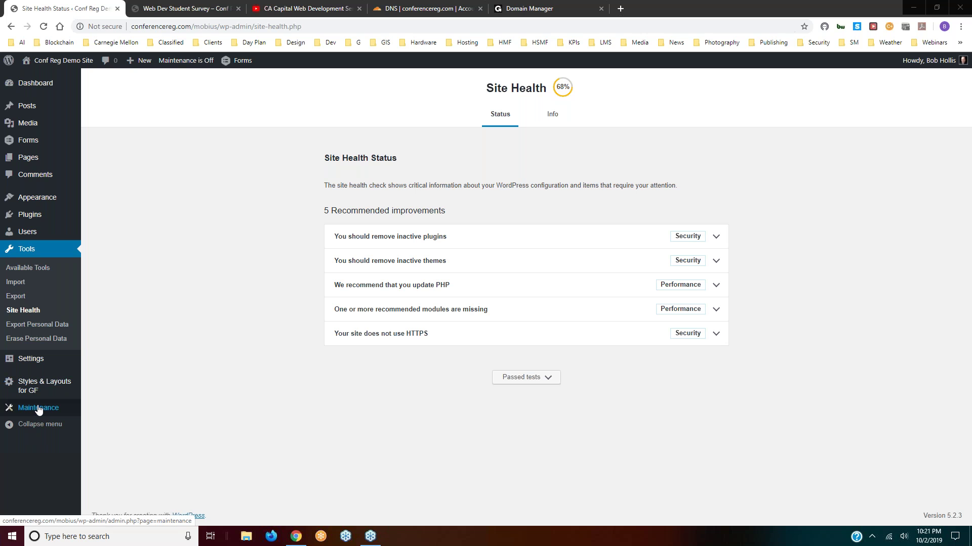
{"action": "left_click", "coordinate": [38, 408]}
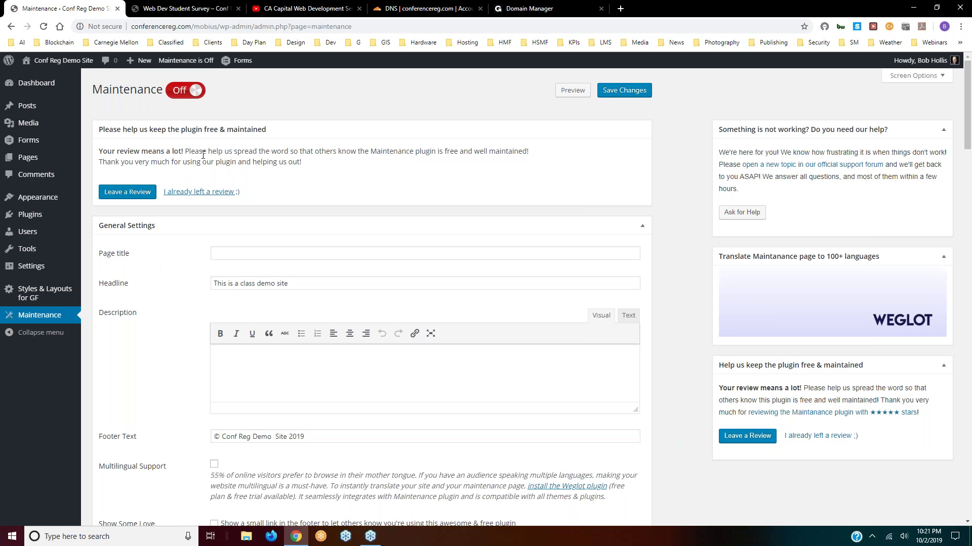
{"action": "left_click", "coordinate": [28, 214]}
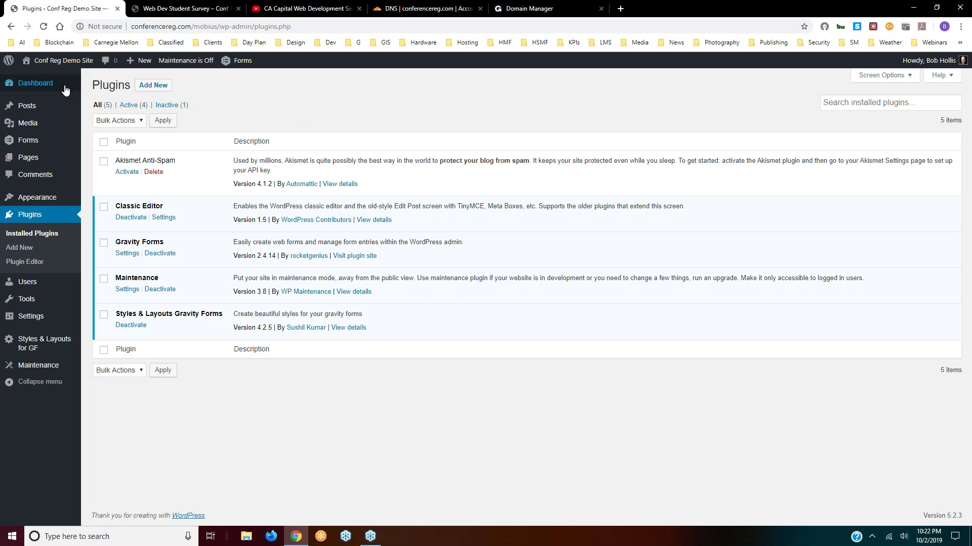
{"action": "mouse_move", "coordinate": [37, 82]}
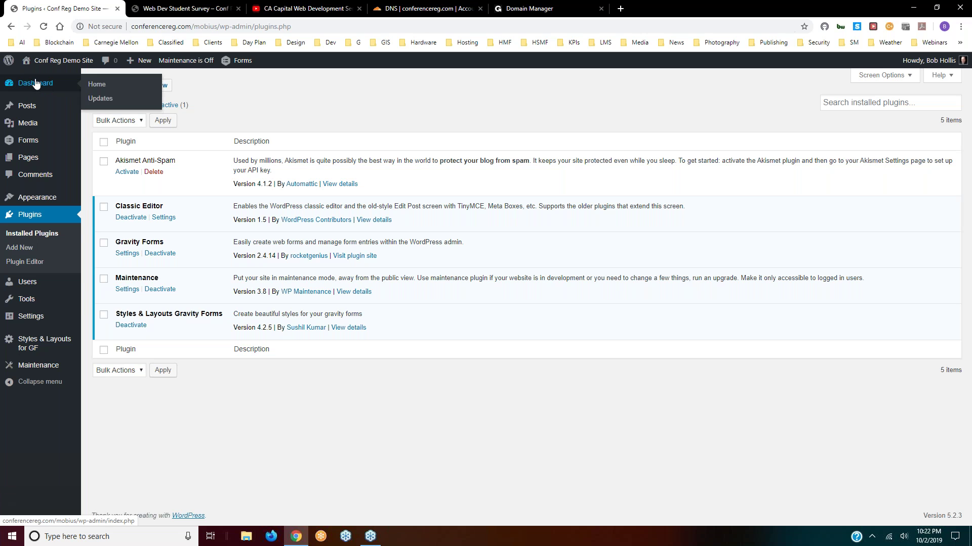
{"action": "mouse_move", "coordinate": [28, 109]}
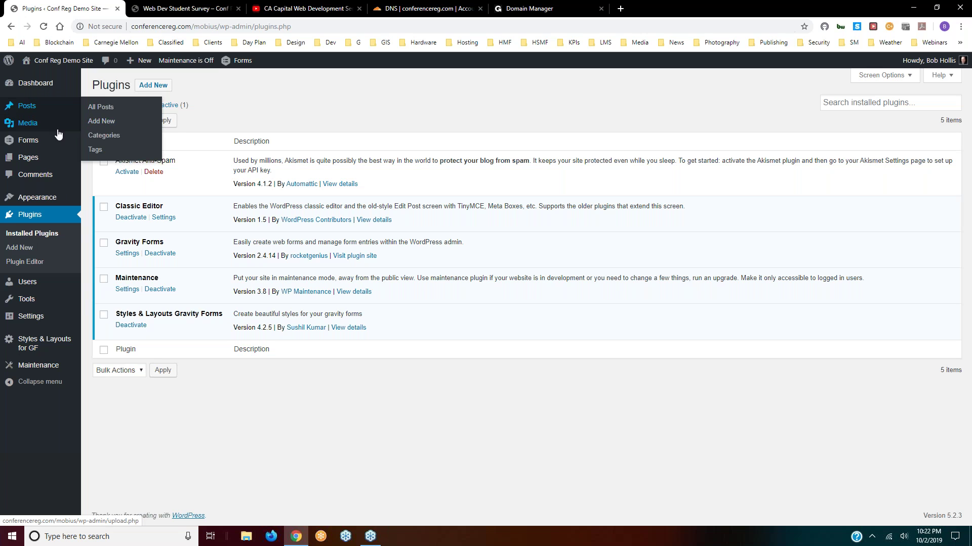
{"action": "mouse_move", "coordinate": [27, 158]}
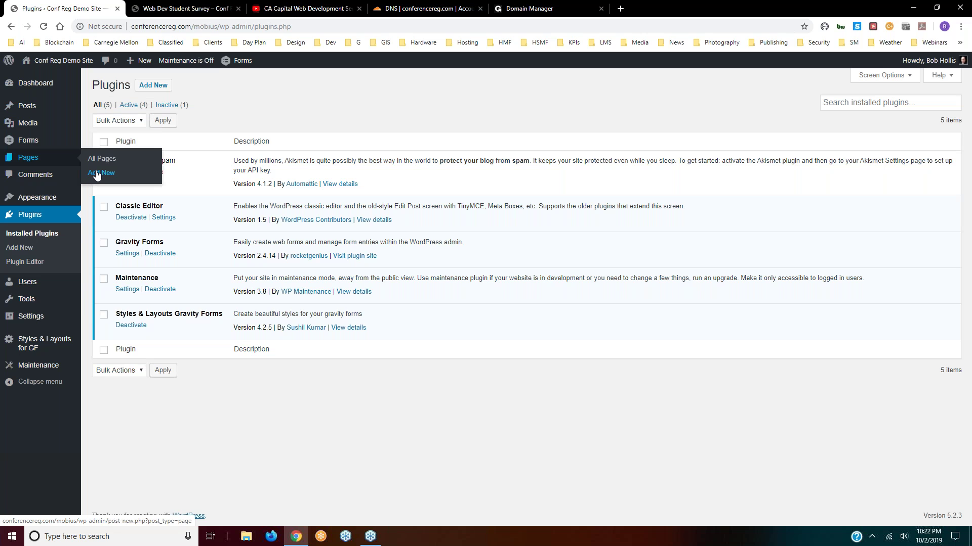
{"action": "mouse_move", "coordinate": [48, 198]}
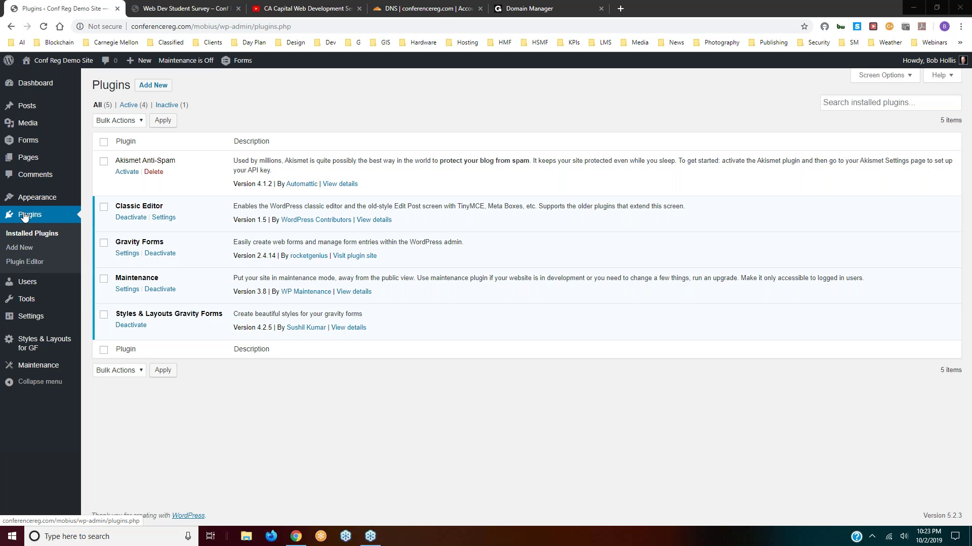
{"action": "mouse_move", "coordinate": [25, 108]}
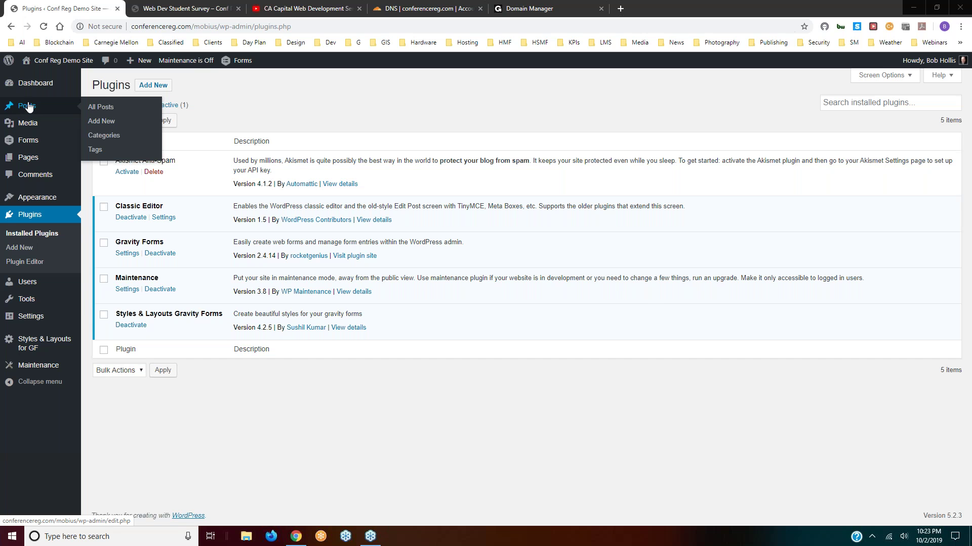
{"action": "mouse_move", "coordinate": [240, 62]}
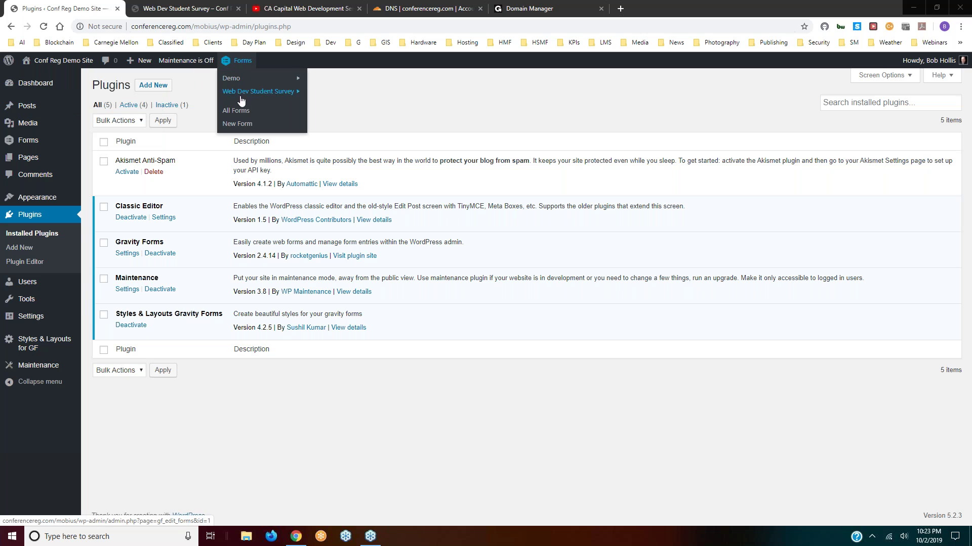
- Open the Web Dev Student Survey entries from the admin bar Forms menu, showing 5 unread entries
{"action": "mouse_move", "coordinate": [253, 93]}
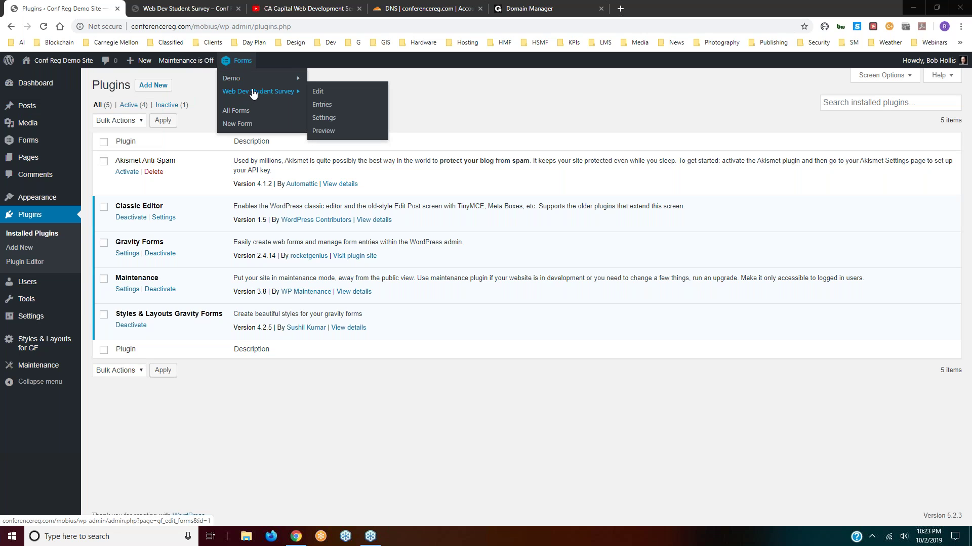
{"action": "left_click", "coordinate": [322, 105]}
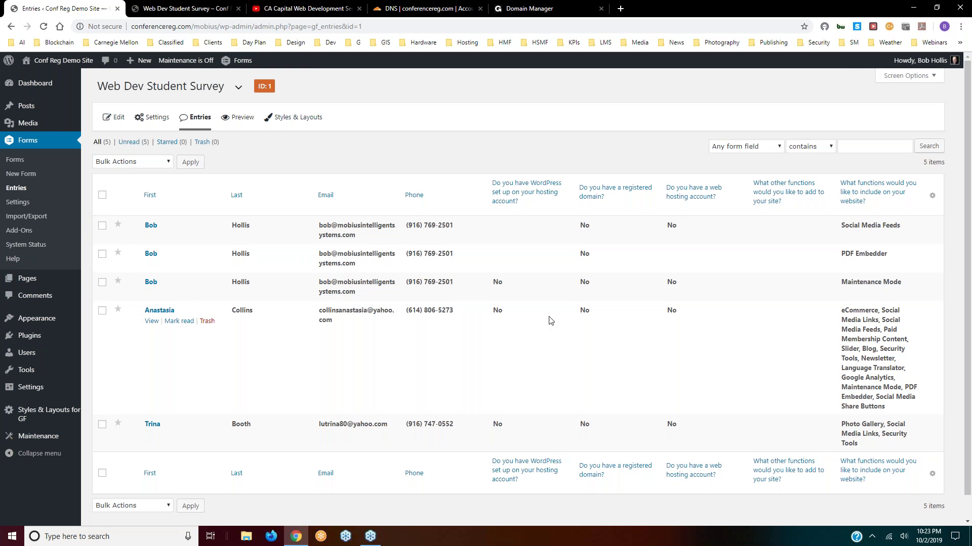
{"action": "scroll", "coordinate": [551, 314], "scroll_direction": "down", "scroll_amount": 1}
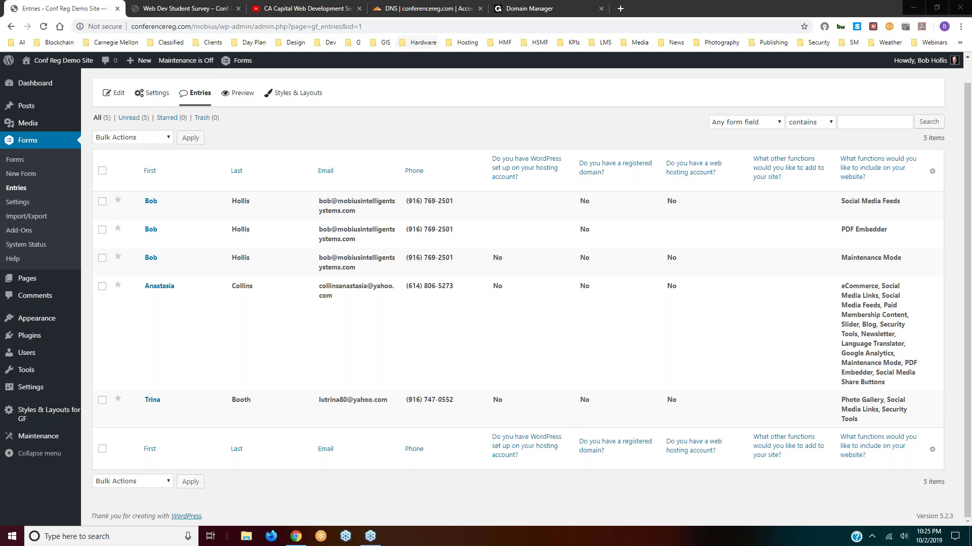
- Switch to conferencereg.com's Cloudflare DNS page and select nameserver alex.ns.cloudflare.com
{"action": "left_click", "coordinate": [418, 9]}
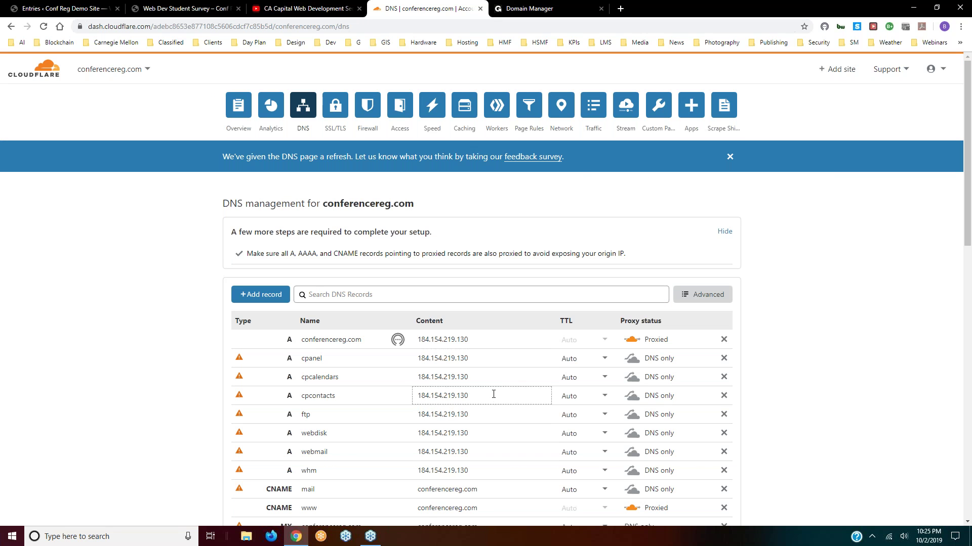
{"action": "scroll", "coordinate": [493, 394], "scroll_direction": "down", "scroll_amount": 3}
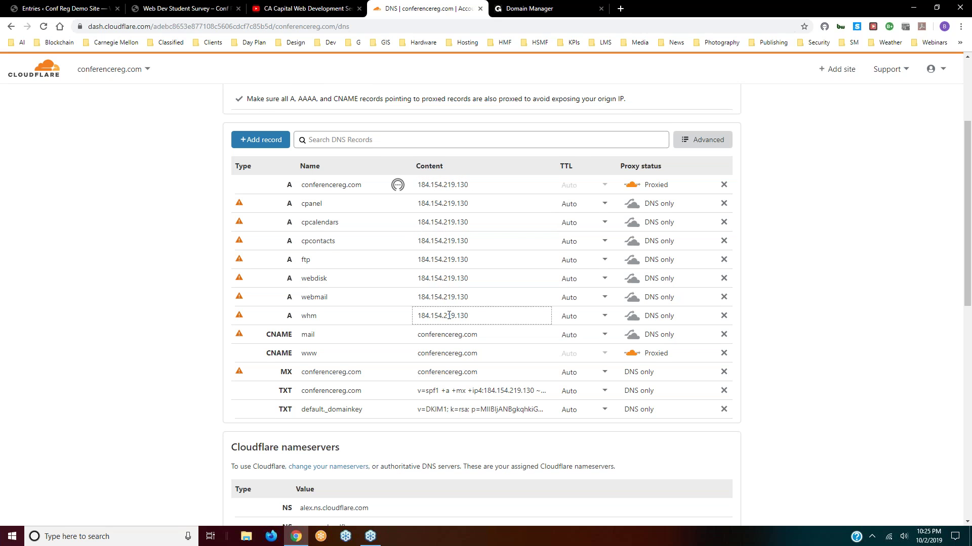
{"action": "scroll", "coordinate": [449, 315], "scroll_direction": "down", "scroll_amount": 5}
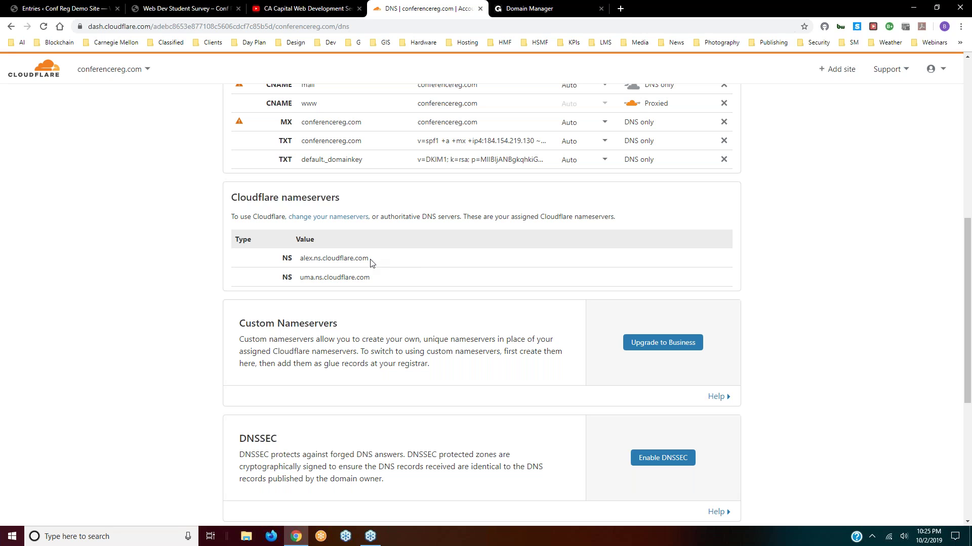
{"action": "left_click_drag", "start_coordinate": [370, 261], "coordinate": [300, 259]}
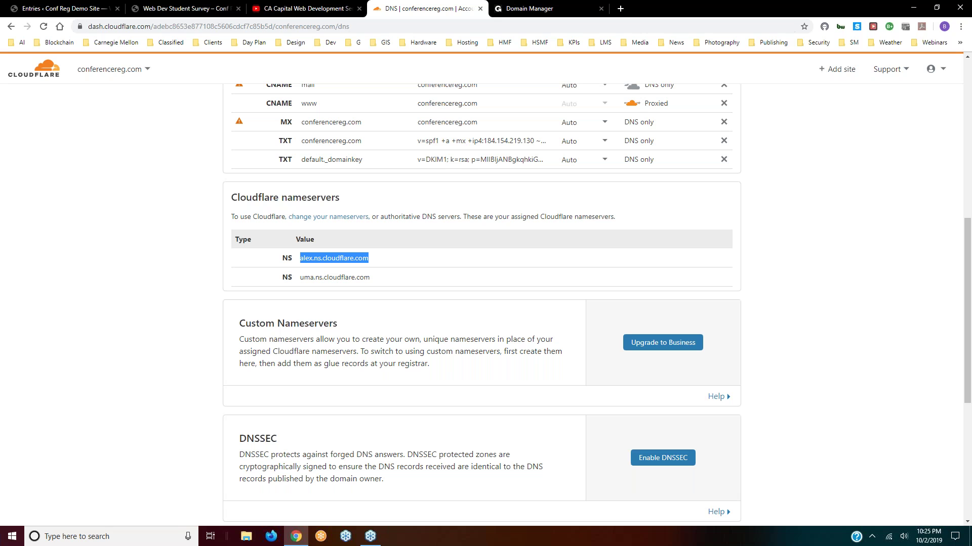
- Copy alex.ns.cloudflare.com via the right-click menu, then scroll back to the top
{"action": "right_click", "coordinate": [319, 258]}
{"action": "left_click", "coordinate": [341, 268]}
{"action": "right_click", "coordinate": [316, 257]}
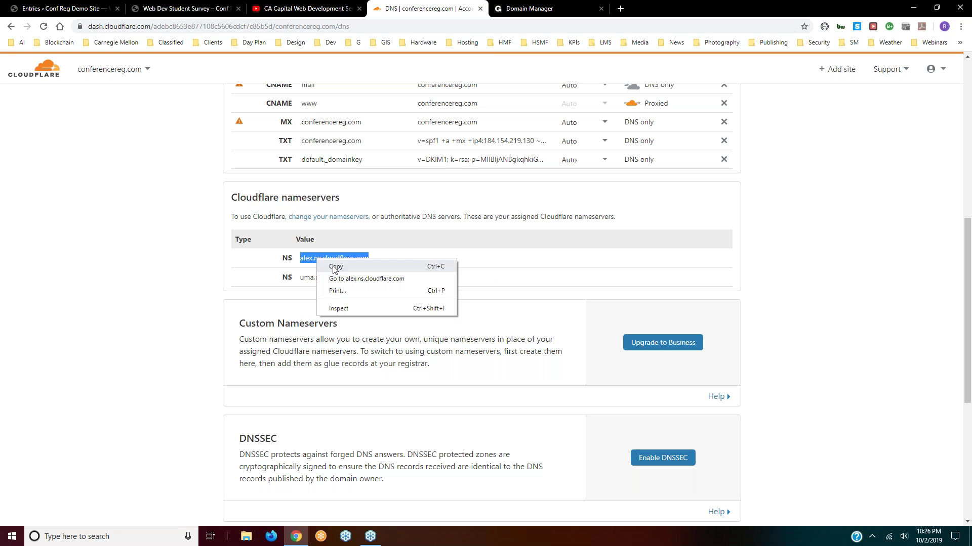
{"action": "left_click", "coordinate": [335, 267]}
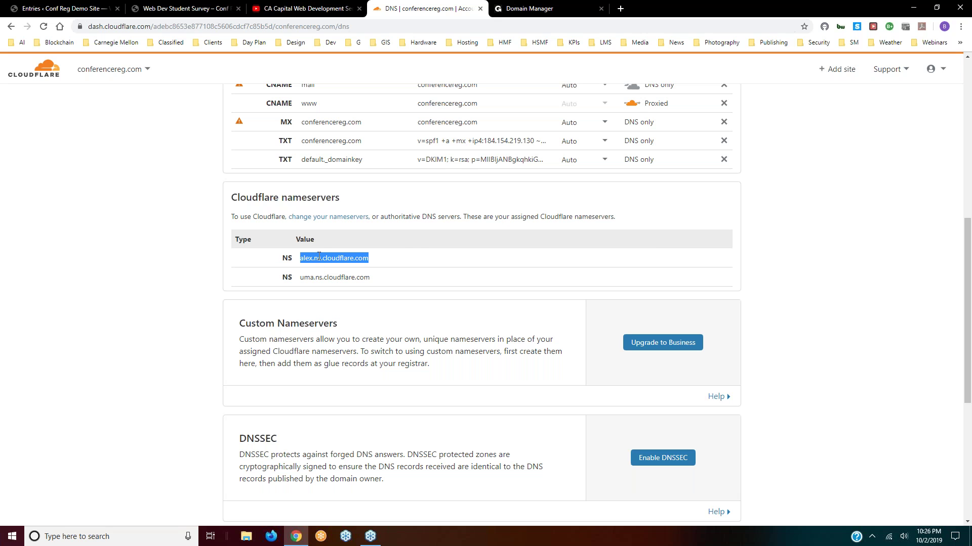
{"action": "scroll", "coordinate": [404, 247], "scroll_direction": "up", "scroll_amount": 7}
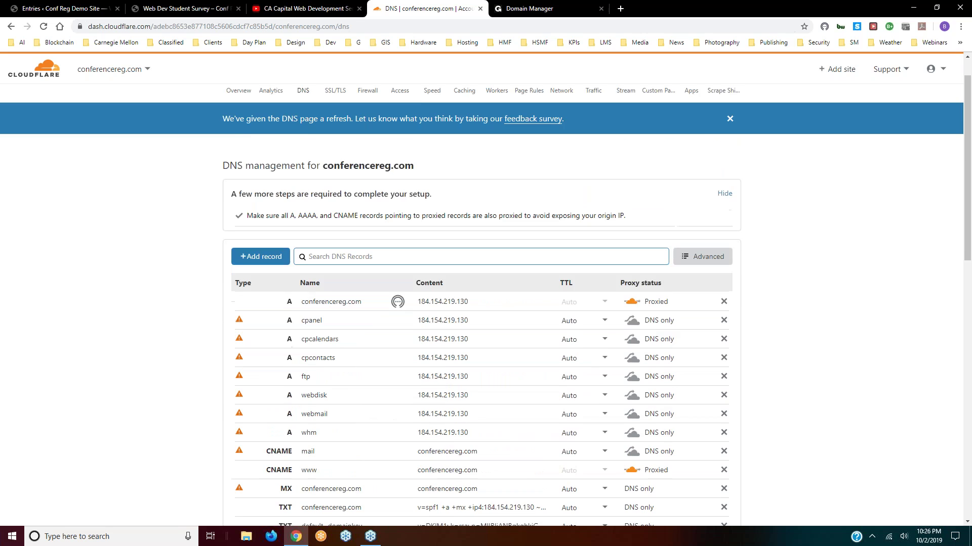
- Replace conferencereg.com's first custom nameserver in GoDaddy with alex.ns.cloudflare.com
{"action": "left_click", "coordinate": [552, 9]}
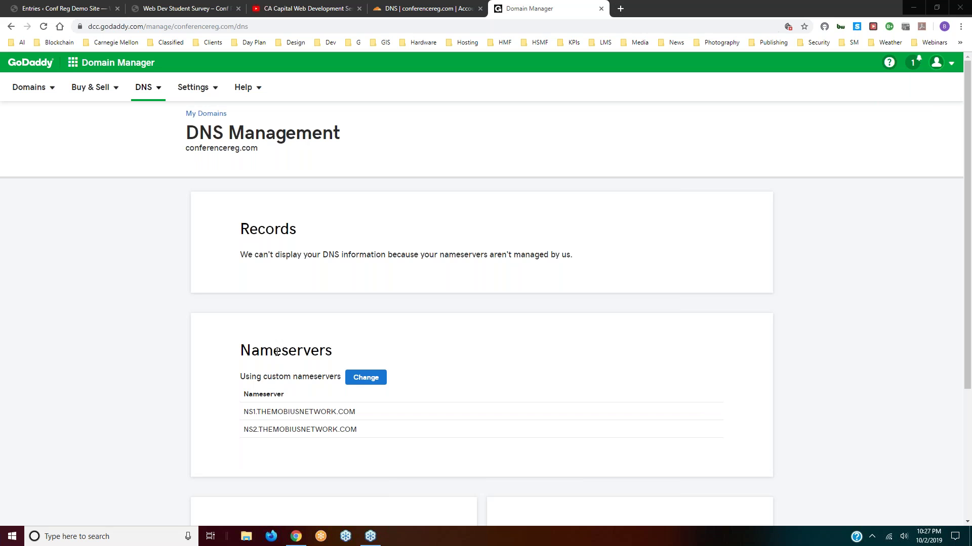
{"action": "left_click", "coordinate": [365, 378]}
{"action": "scroll", "coordinate": [373, 417], "scroll_direction": "down", "scroll_amount": 3}
{"action": "left_click_drag", "start_coordinate": [389, 294], "coordinate": [242, 299]}
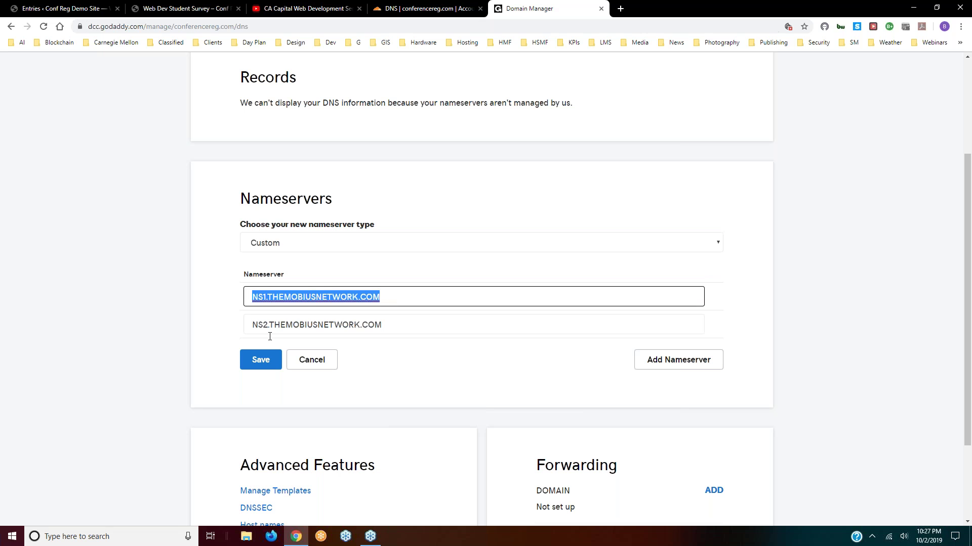
{"action": "right_click", "coordinate": [303, 297]}
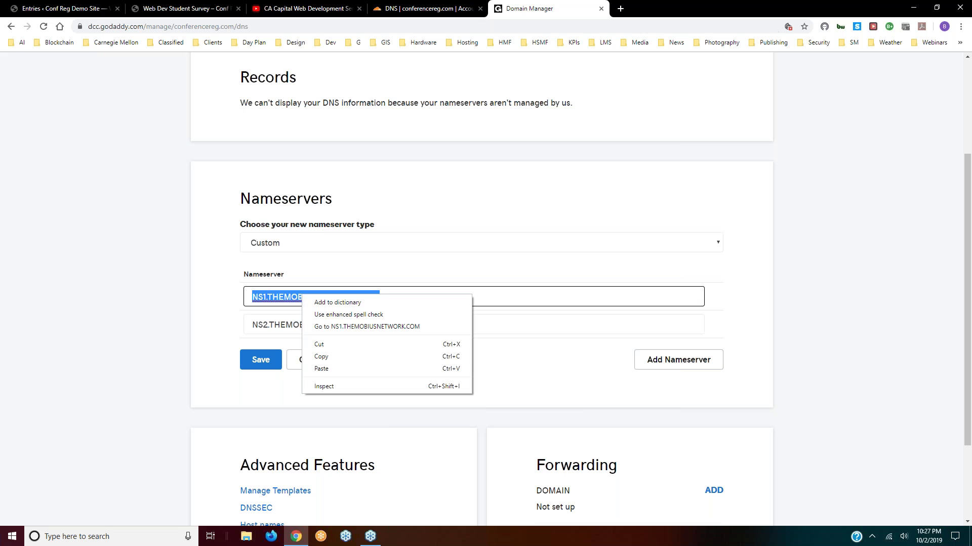
{"action": "left_click", "coordinate": [322, 368]}
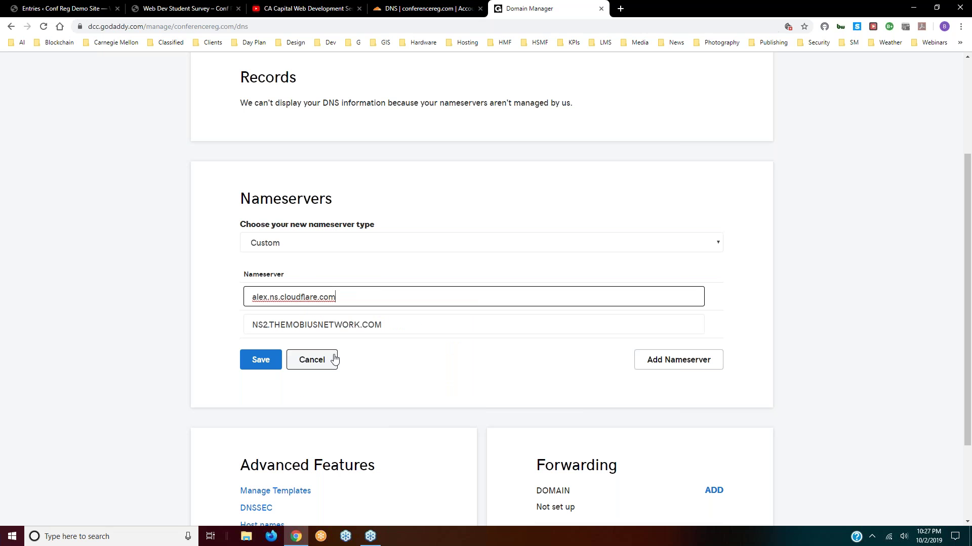
- Set the second nameserver to uma.ns.cloudflare.com, checking it against Cloudflare's listed nameservers
{"action": "left_click_drag", "start_coordinate": [385, 324], "coordinate": [249, 324]}
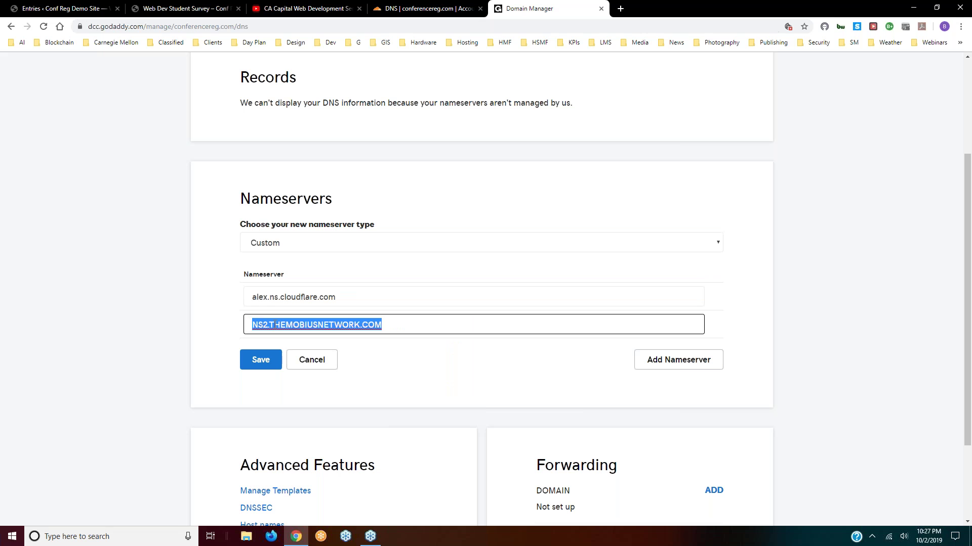
{"action": "right_click", "coordinate": [286, 324]}
{"action": "left_click", "coordinate": [303, 395]}
{"action": "left_click_drag", "start_coordinate": [266, 325], "coordinate": [226, 329]}
{"action": "type", "text": "uma.ns.cloudflare.com"}
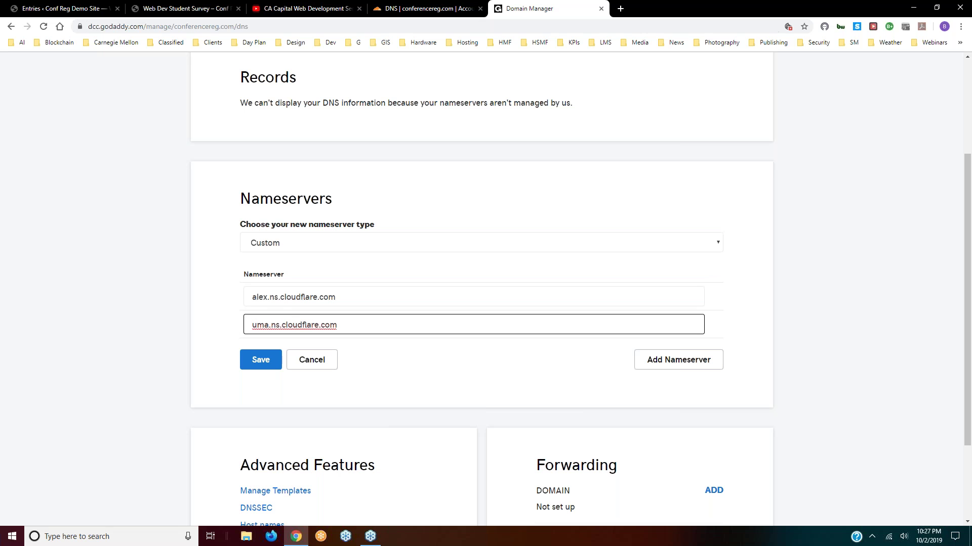
{"action": "left_click", "coordinate": [358, 298]}
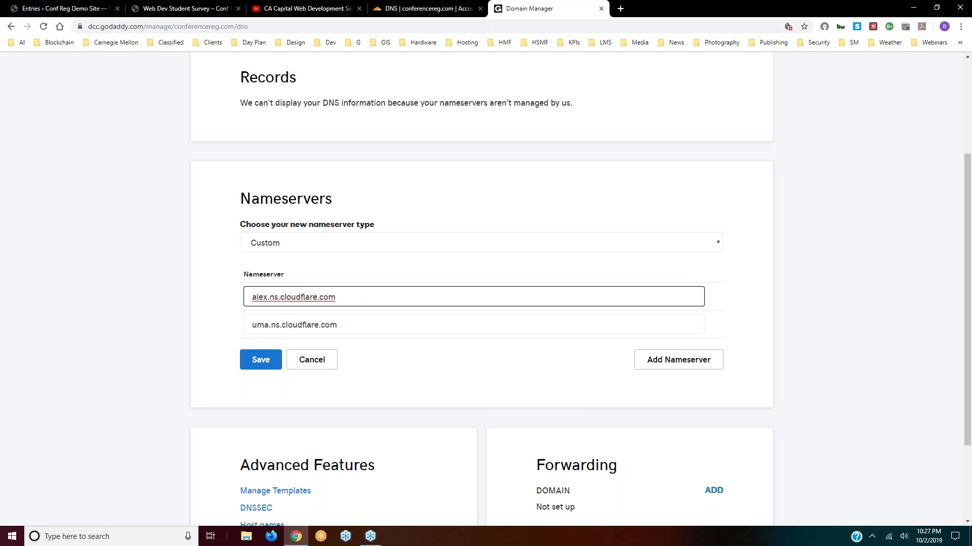
{"action": "left_click", "coordinate": [420, 9]}
{"action": "scroll", "coordinate": [347, 272], "scroll_direction": "down", "scroll_amount": 8}
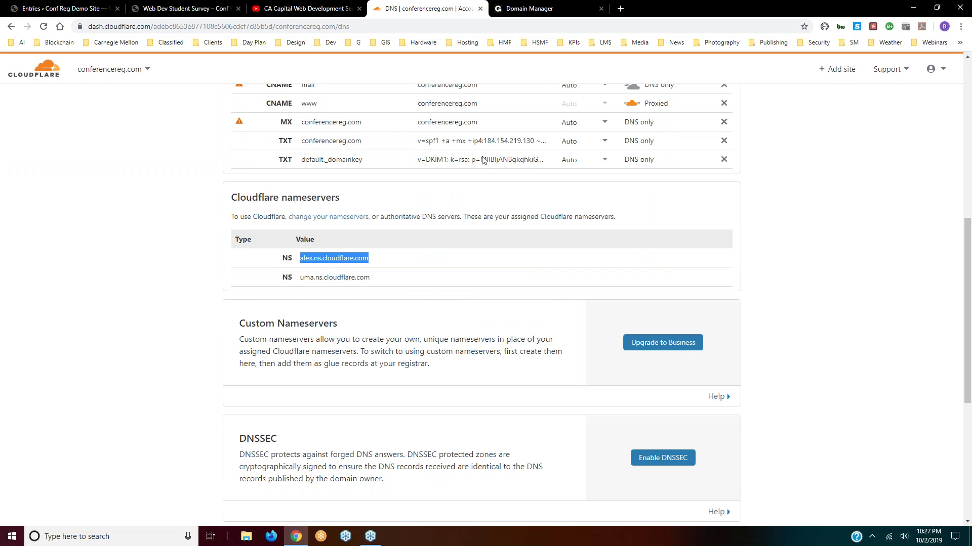
{"action": "left_click", "coordinate": [541, 10]}
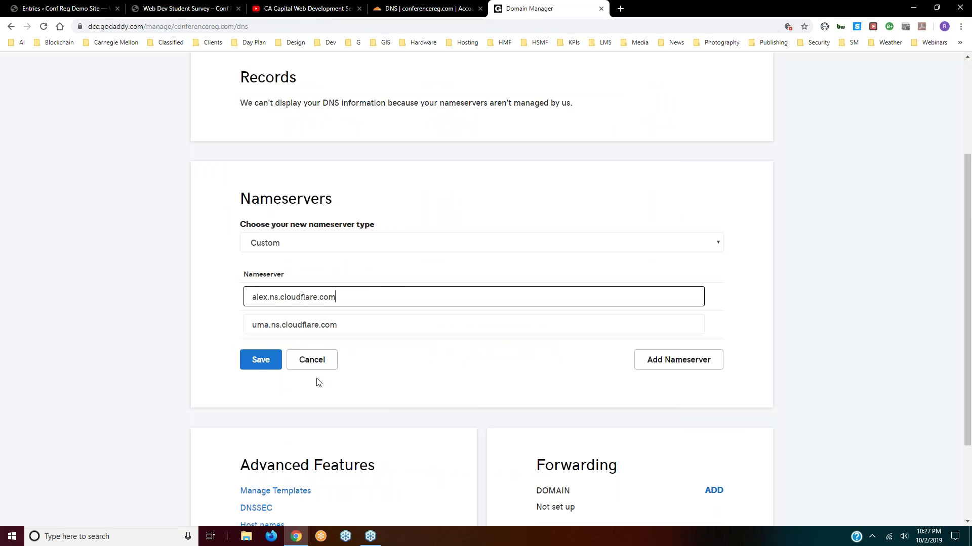
- Save the alex/uma nameservers, copy 'conferencereg.com', and open the Dev bookmarks in a new tab
{"action": "left_click", "coordinate": [257, 363]}
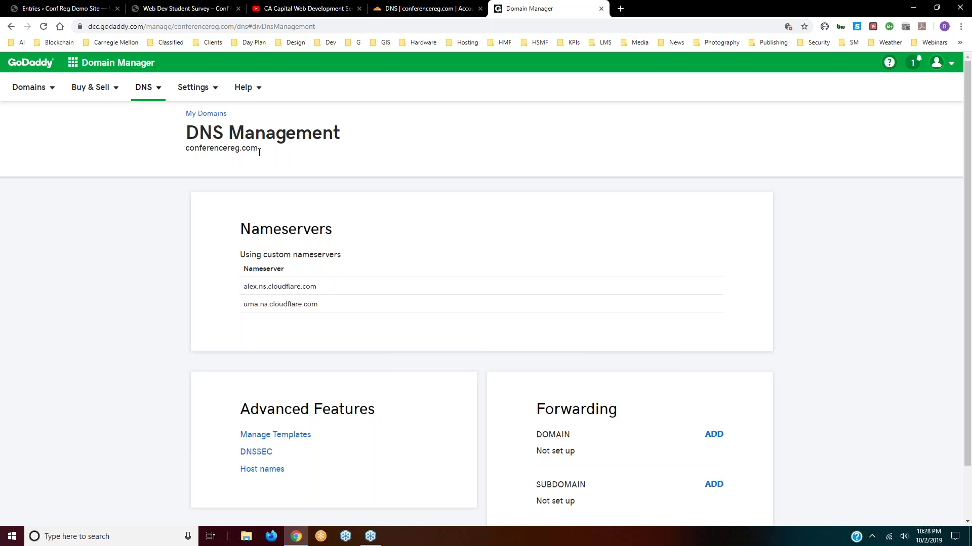
{"action": "left_click_drag", "start_coordinate": [260, 154], "coordinate": [187, 150]}
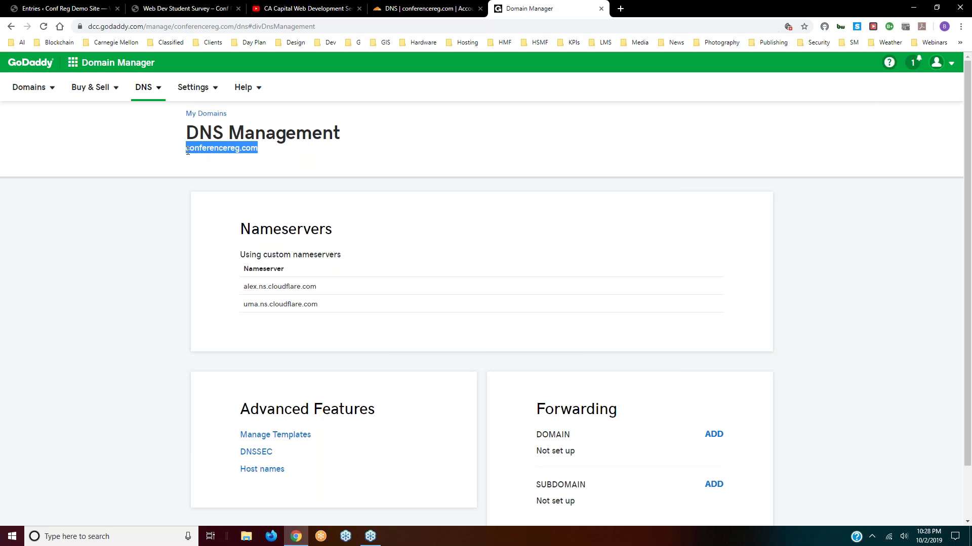
{"action": "right_click", "coordinate": [204, 148]}
{"action": "left_click", "coordinate": [223, 162]}
{"action": "left_click", "coordinate": [621, 11]}
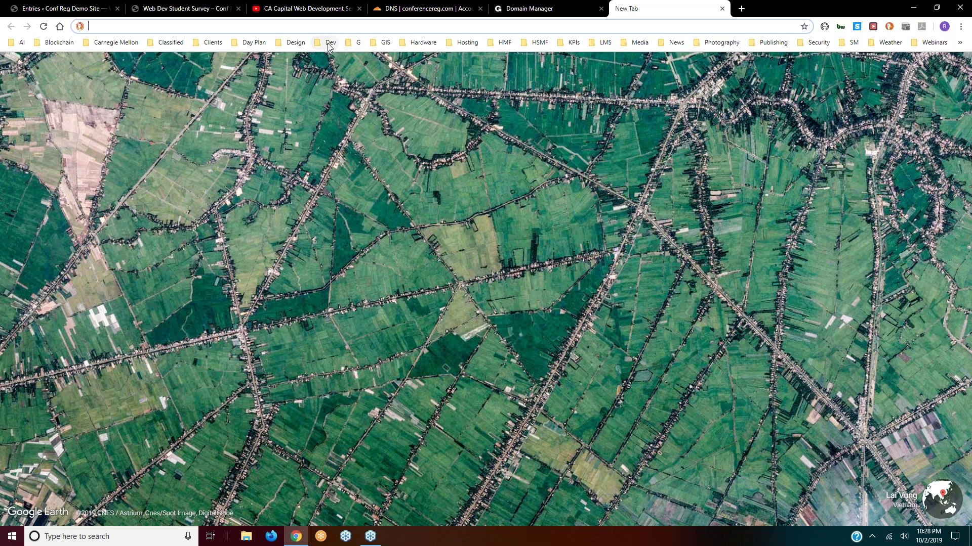
{"action": "left_click", "coordinate": [329, 44]}
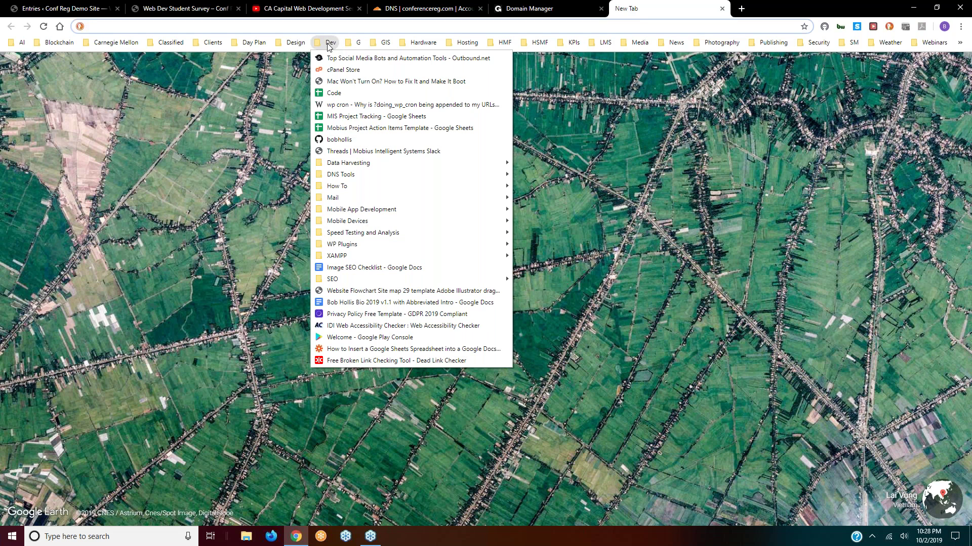
- Run ViewDNS.info's propagation check on conferencereg.com, which resolves to 184.154.219.130 at every location
{"action": "mouse_move", "coordinate": [372, 178]}
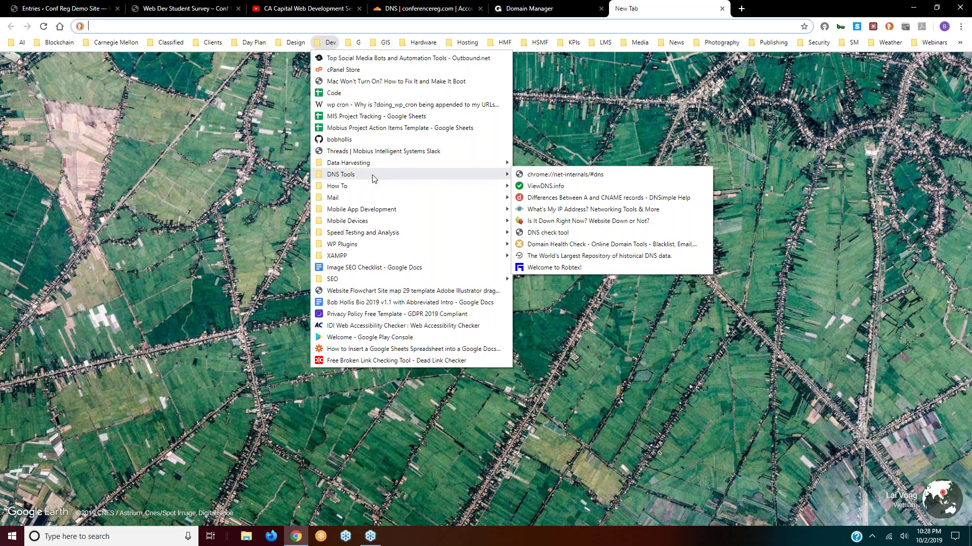
{"action": "left_click", "coordinate": [541, 187]}
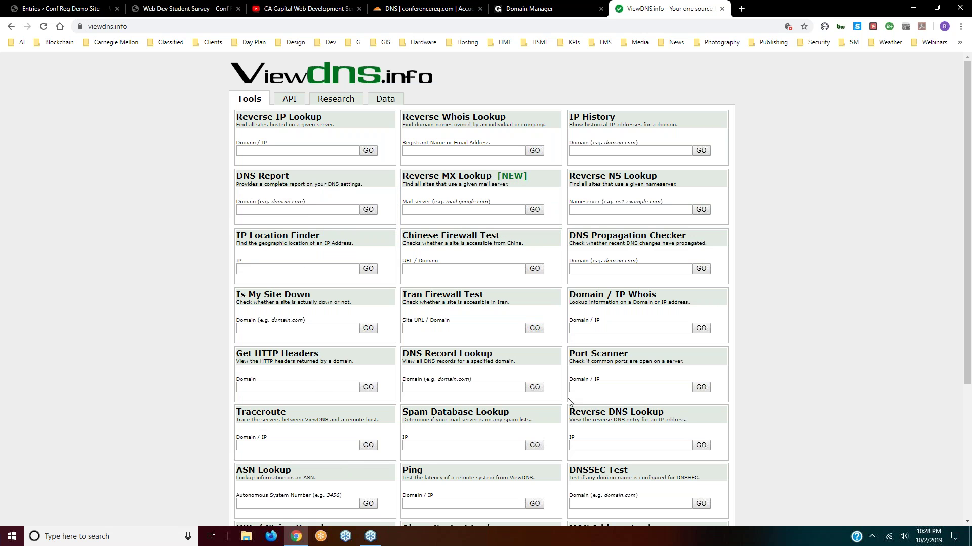
{"action": "left_click", "coordinate": [598, 269]}
{"action": "right_click", "coordinate": [598, 268]}
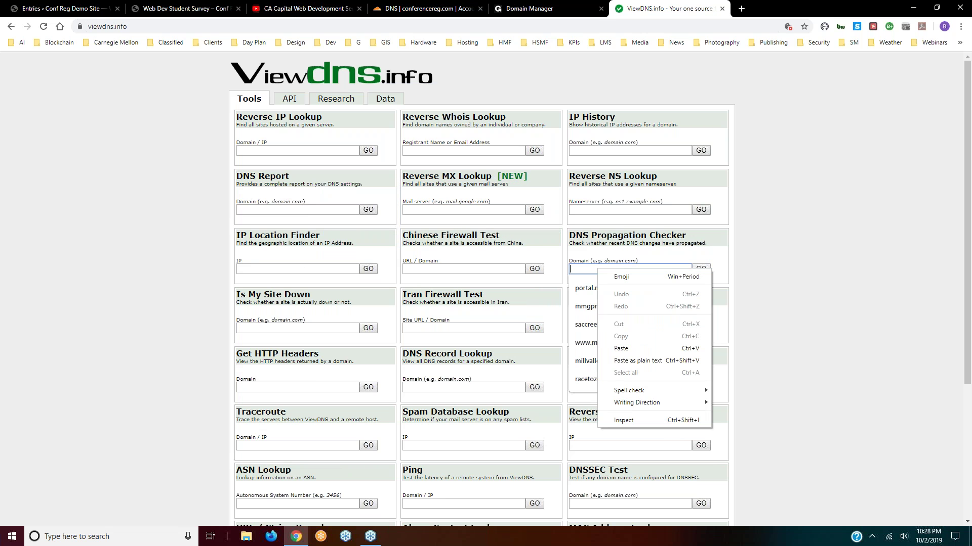
{"action": "left_click", "coordinate": [621, 349]}
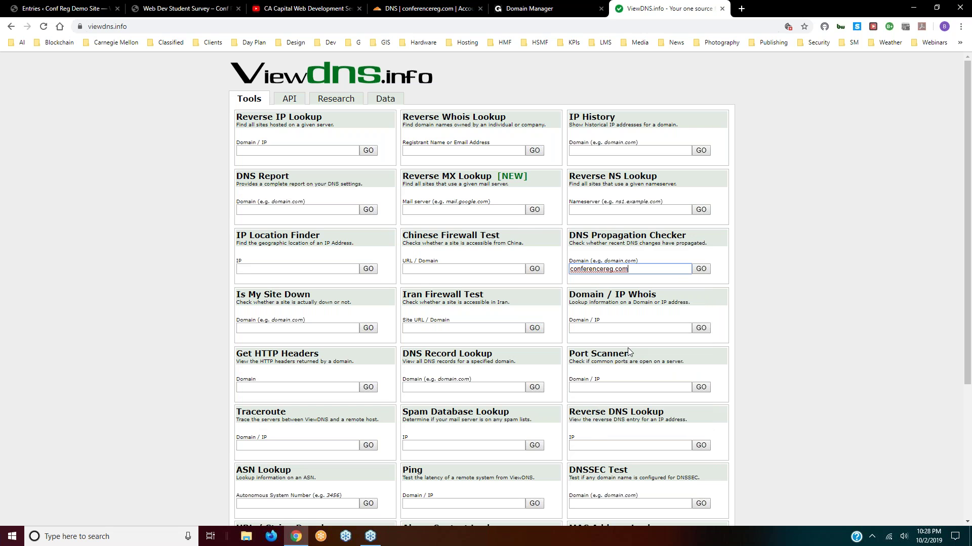
{"action": "left_click", "coordinate": [701, 270]}
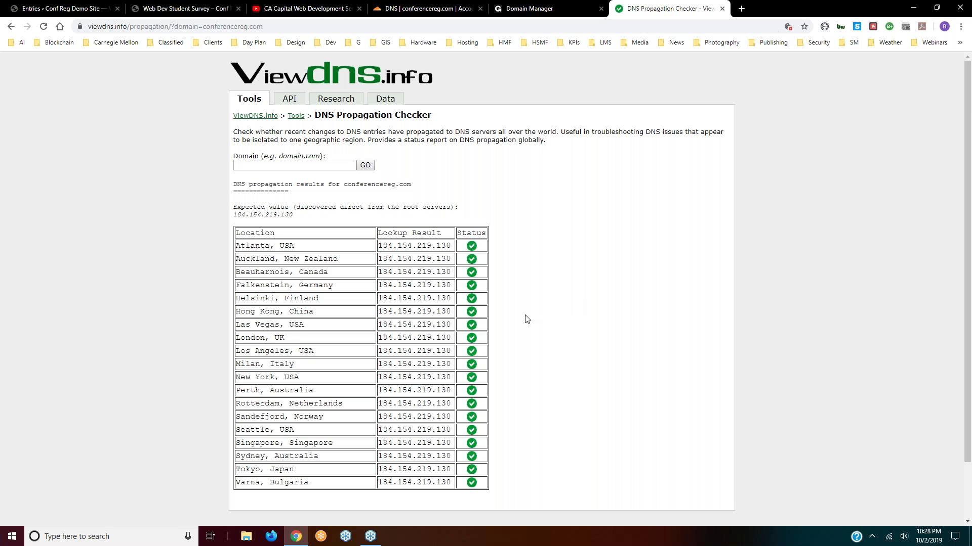
{"action": "scroll", "coordinate": [526, 319], "scroll_direction": "down", "scroll_amount": 2}
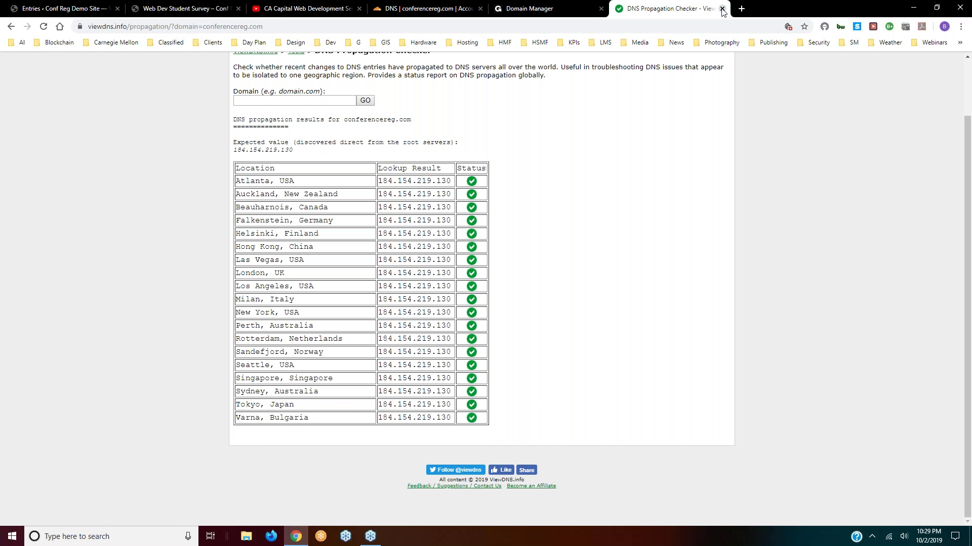
- Back in Cloudflare, review conferencereg.com's pending nameserver setup on Overview, then view its traffic Analytics
{"action": "left_click", "coordinate": [722, 8]}
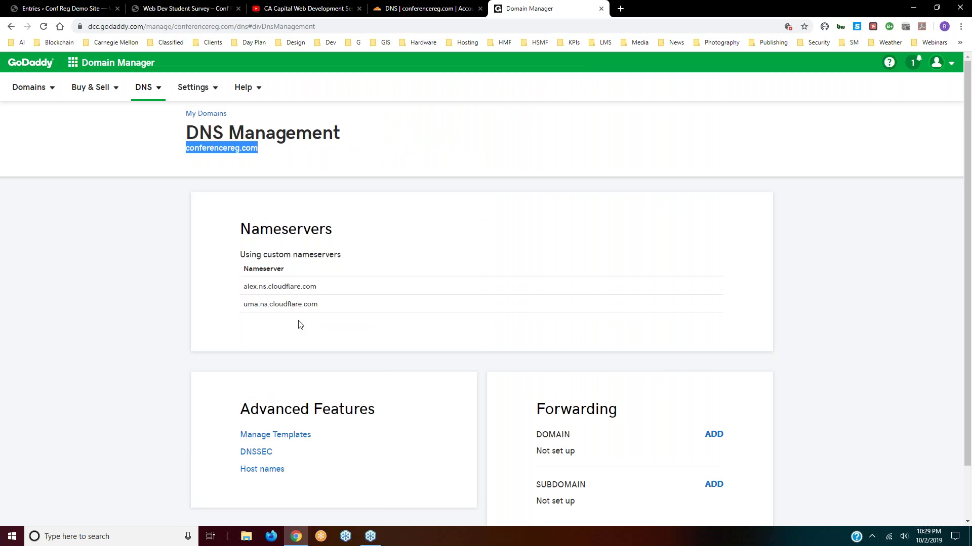
{"action": "left_click", "coordinate": [408, 9]}
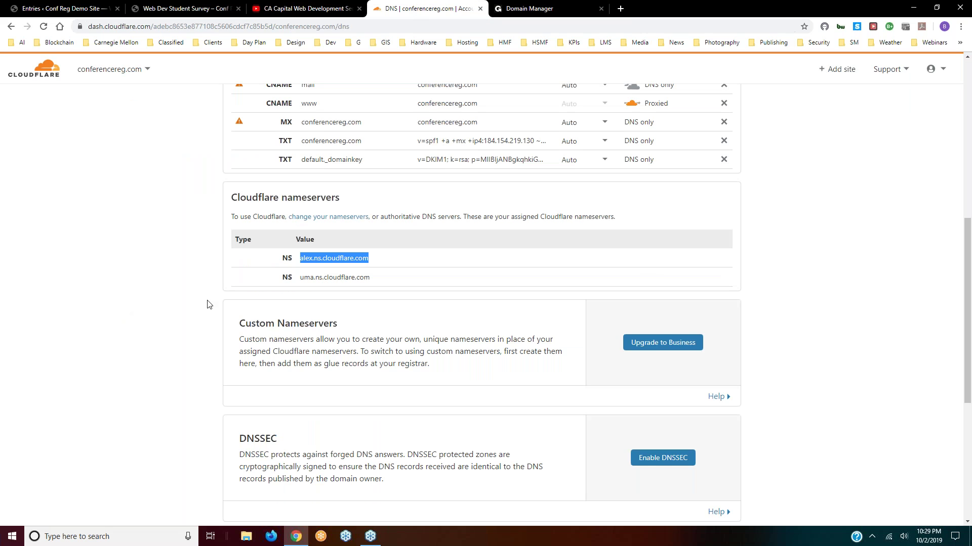
{"action": "scroll", "coordinate": [208, 305], "scroll_direction": "up", "scroll_amount": 1}
{"action": "scroll", "coordinate": [208, 305], "scroll_direction": "up", "scroll_amount": 7}
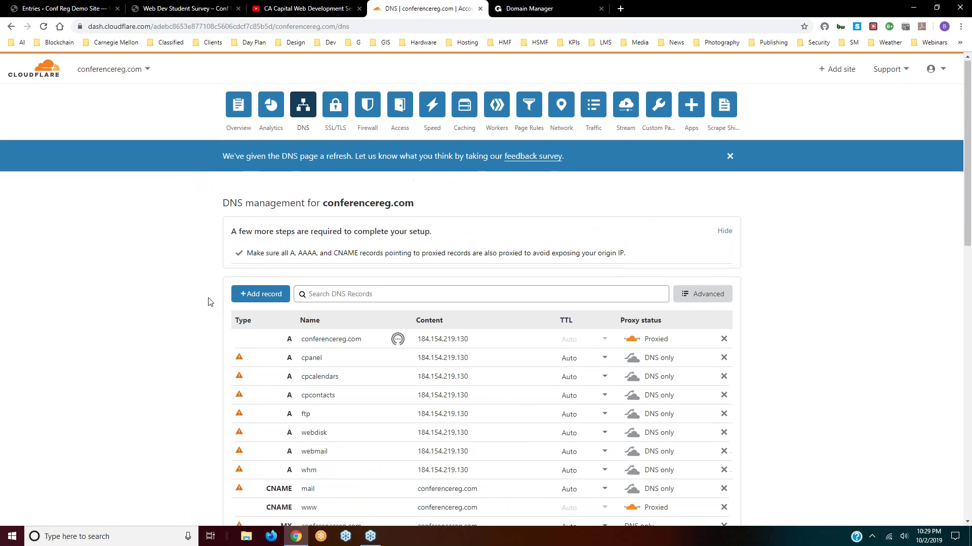
{"action": "left_click", "coordinate": [241, 108]}
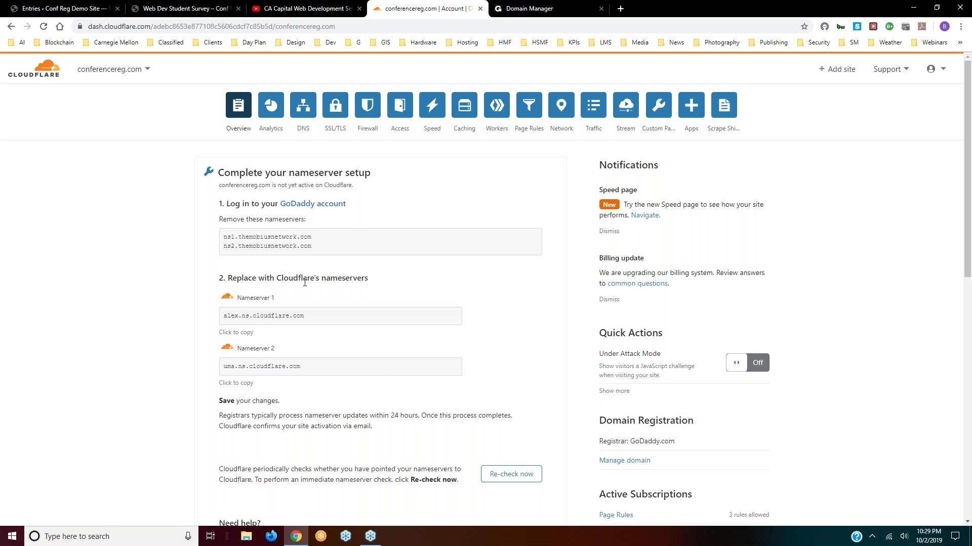
{"action": "scroll", "coordinate": [304, 283], "scroll_direction": "down", "scroll_amount": 1}
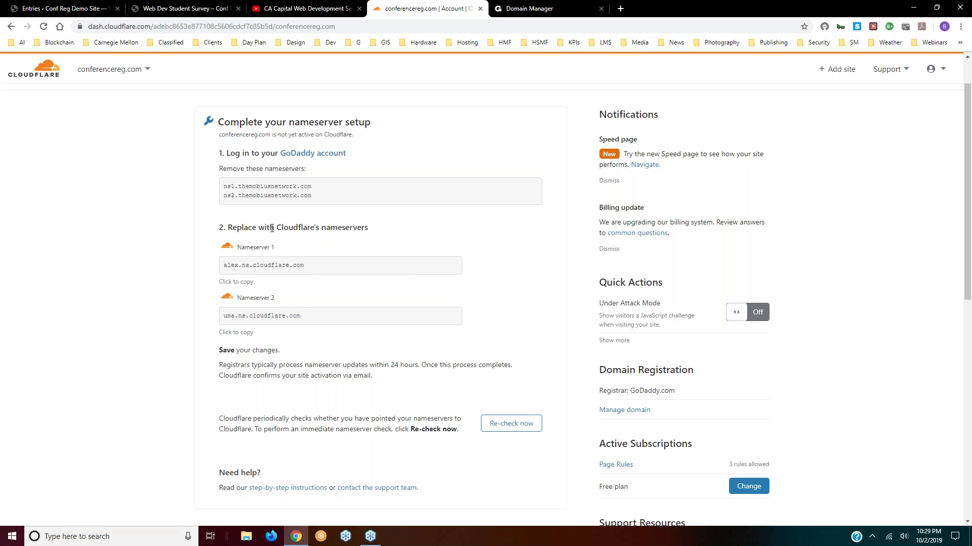
{"action": "scroll", "coordinate": [390, 365], "scroll_direction": "up", "scroll_amount": 1}
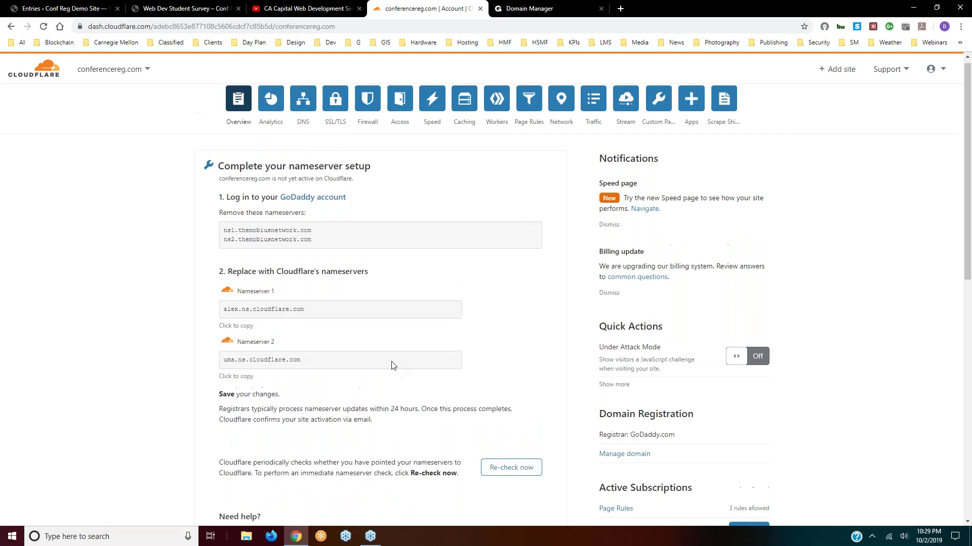
{"action": "scroll", "coordinate": [310, 302], "scroll_direction": "down", "scroll_amount": 4}
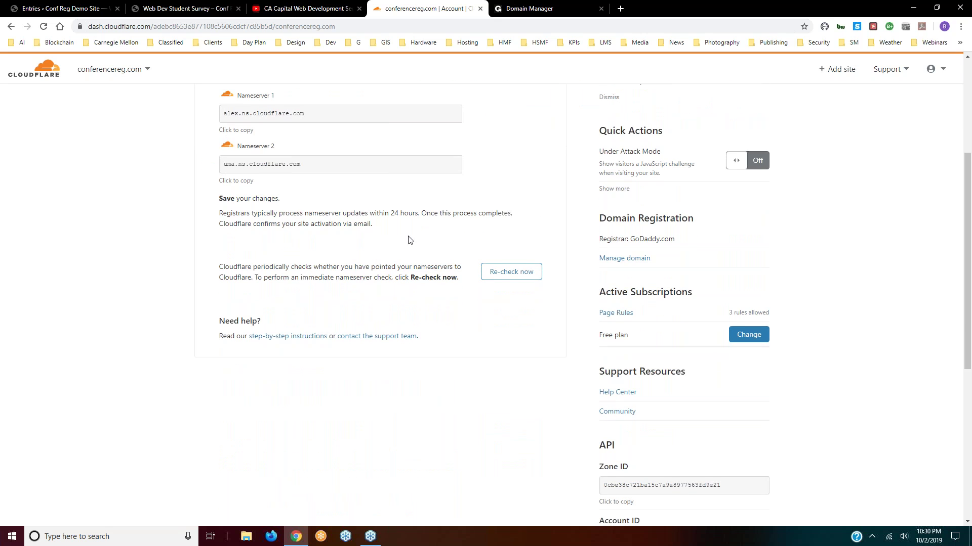
{"action": "scroll", "coordinate": [461, 245], "scroll_direction": "up", "scroll_amount": 4}
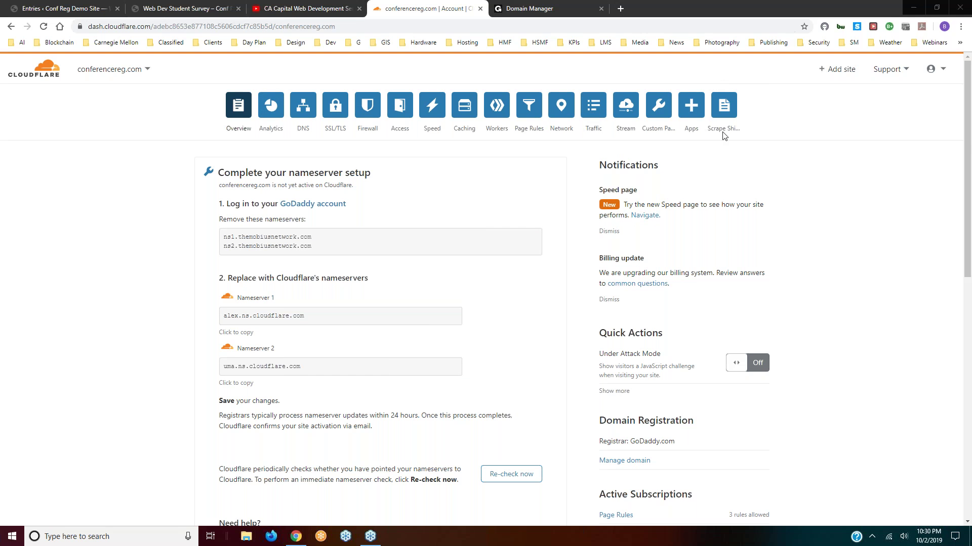
{"action": "left_click", "coordinate": [277, 111]}
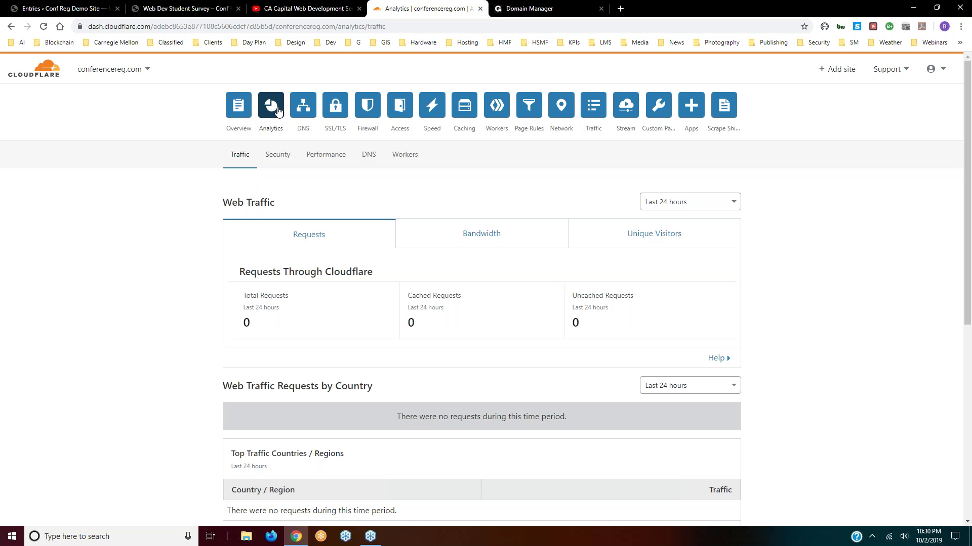
- Proxy the cpanel, cpcalendars, cpcontacts, ftp, webdisk, webmail and whm A records plus the mail CNAME
{"action": "left_click", "coordinate": [303, 106]}
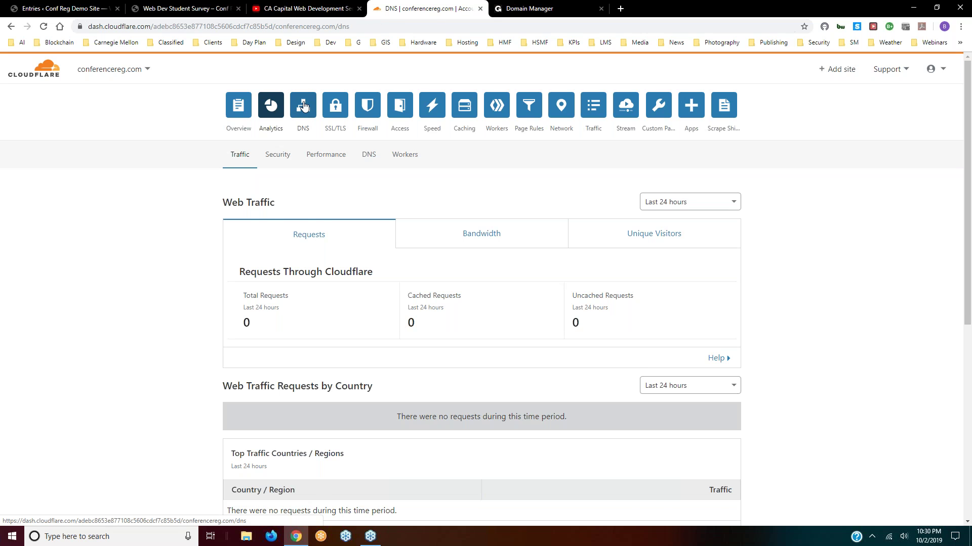
{"action": "scroll", "coordinate": [304, 105], "scroll_direction": "down", "scroll_amount": 3}
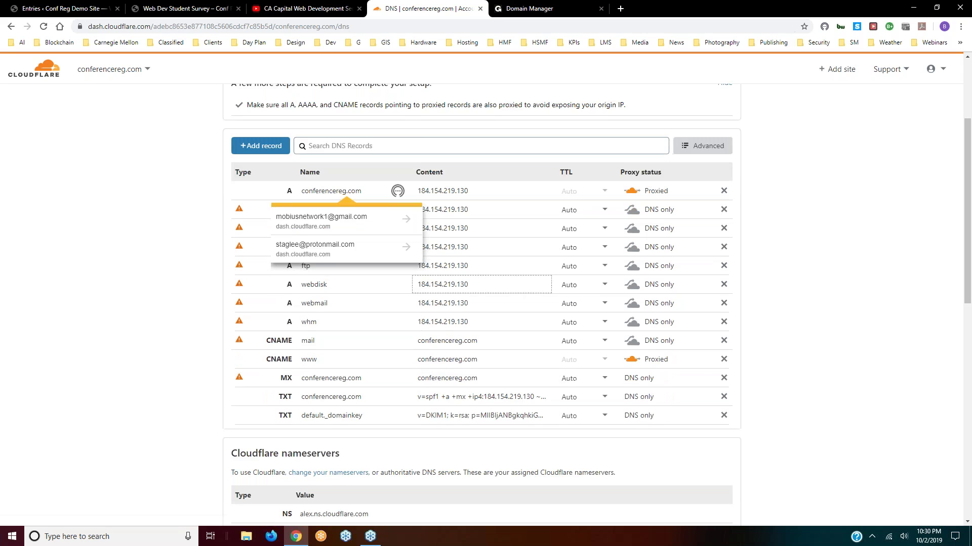
{"action": "scroll", "coordinate": [218, 195], "scroll_direction": "down", "scroll_amount": 3}
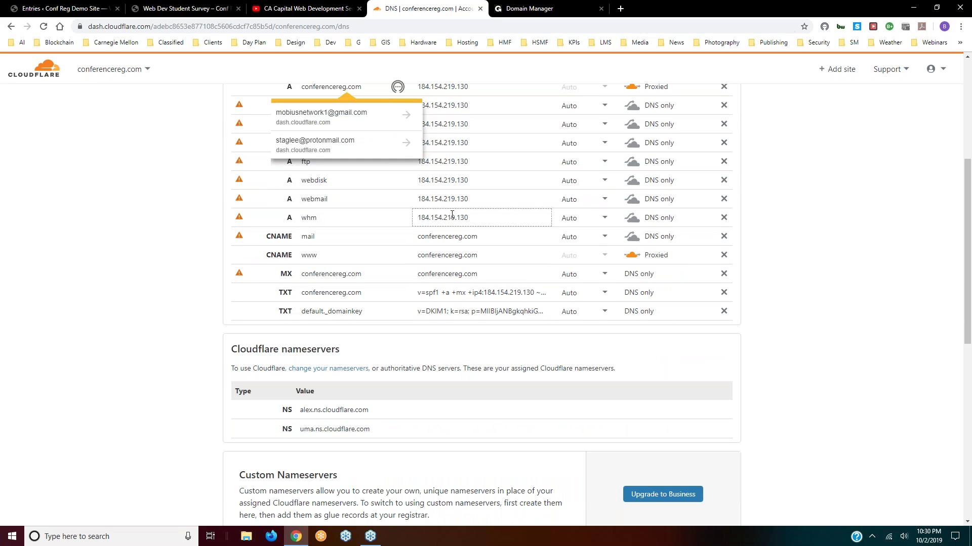
{"action": "scroll", "coordinate": [582, 185], "scroll_direction": "up", "scroll_amount": 2}
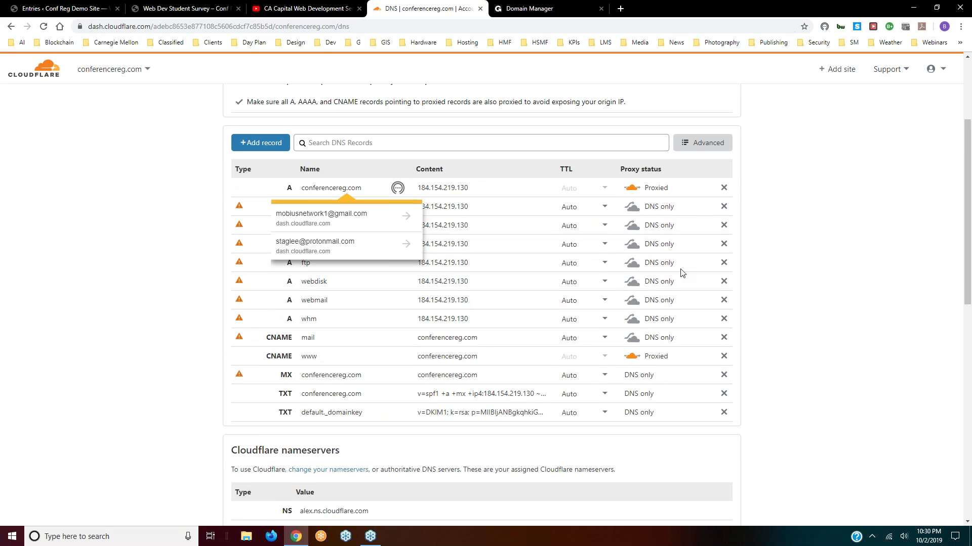
{"action": "left_click", "coordinate": [634, 211]}
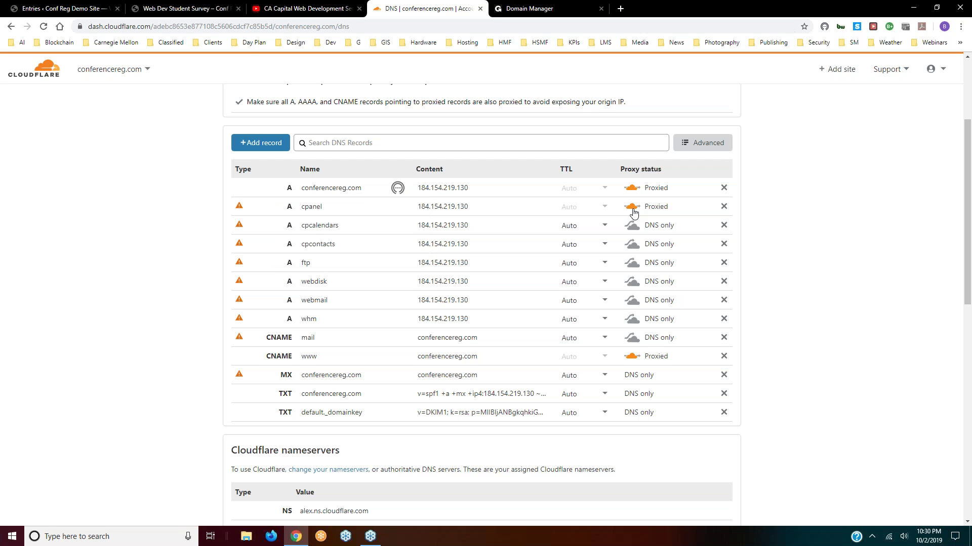
{"action": "left_click", "coordinate": [631, 226]}
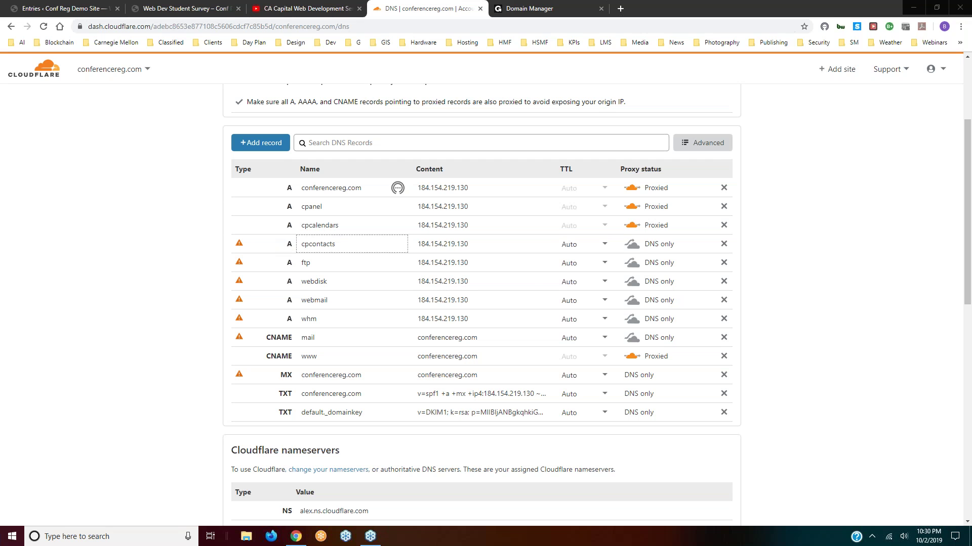
{"action": "left_click", "coordinate": [632, 247]}
{"action": "left_click", "coordinate": [632, 264]}
{"action": "left_click", "coordinate": [634, 285]}
{"action": "left_click", "coordinate": [632, 303]}
{"action": "left_click", "coordinate": [633, 322]}
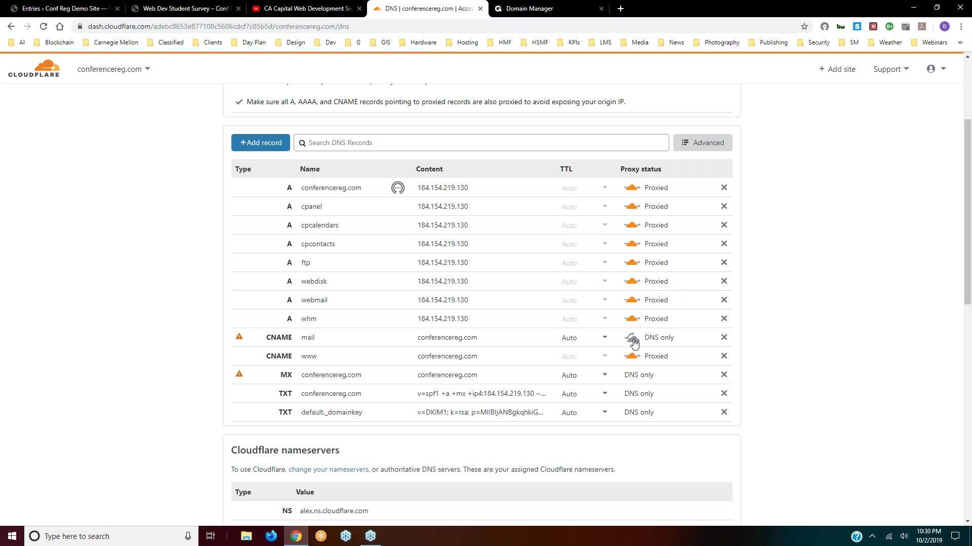
{"action": "left_click", "coordinate": [633, 341]}
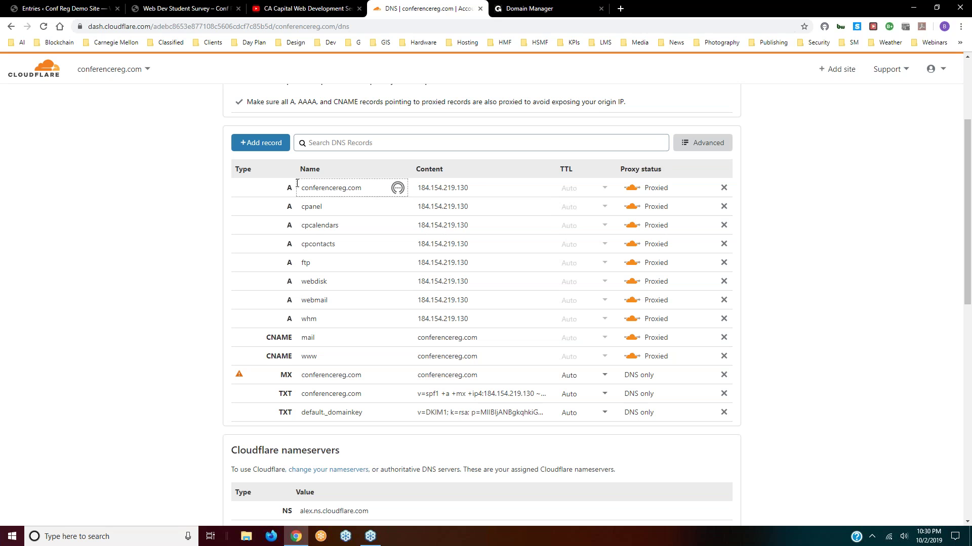
{"action": "scroll", "coordinate": [511, 214], "scroll_direction": "up", "scroll_amount": 3}
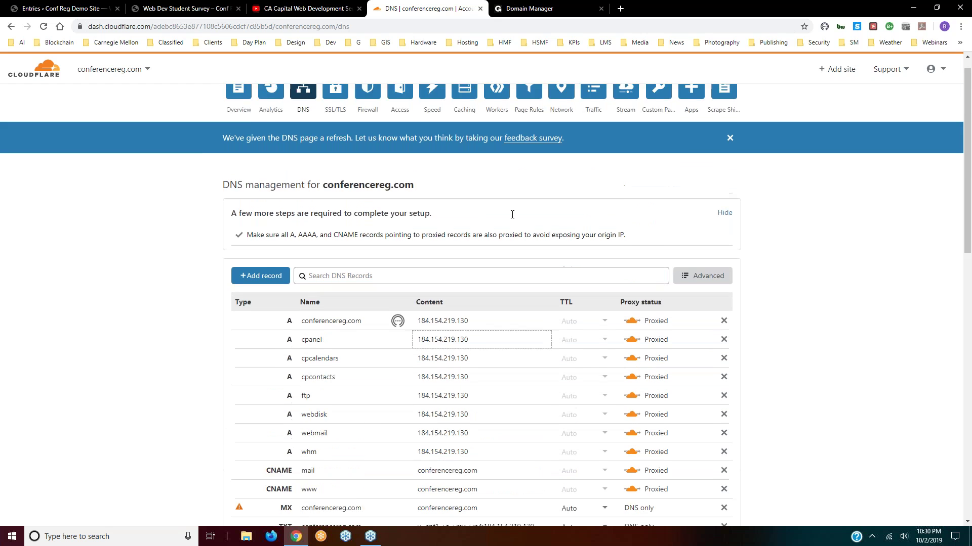
- Review conferencereg.com's SSL/TLS, Firewall, Access and Speed pages, ending on Caching (Standard, 4-hour browser expiry)
{"action": "left_click", "coordinate": [335, 107]}
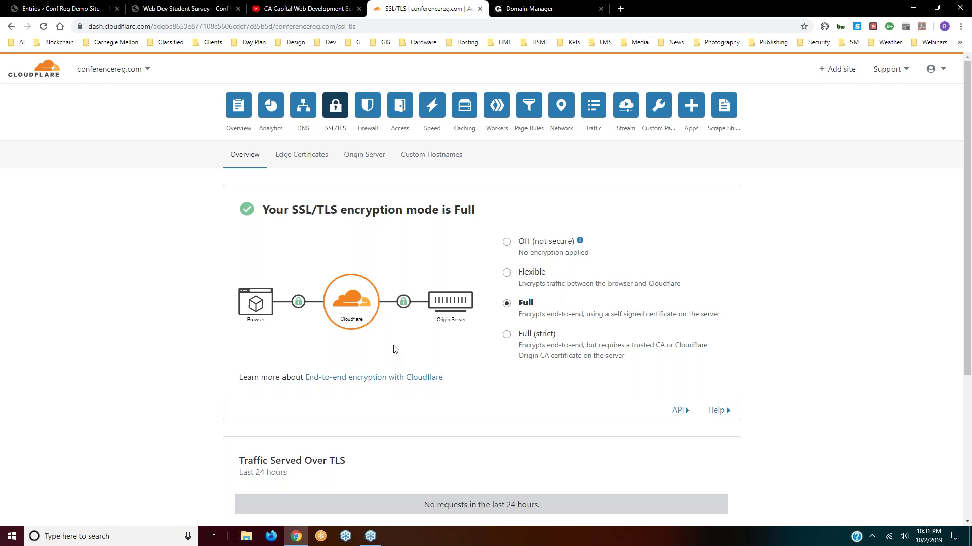
{"action": "left_click", "coordinate": [238, 108]}
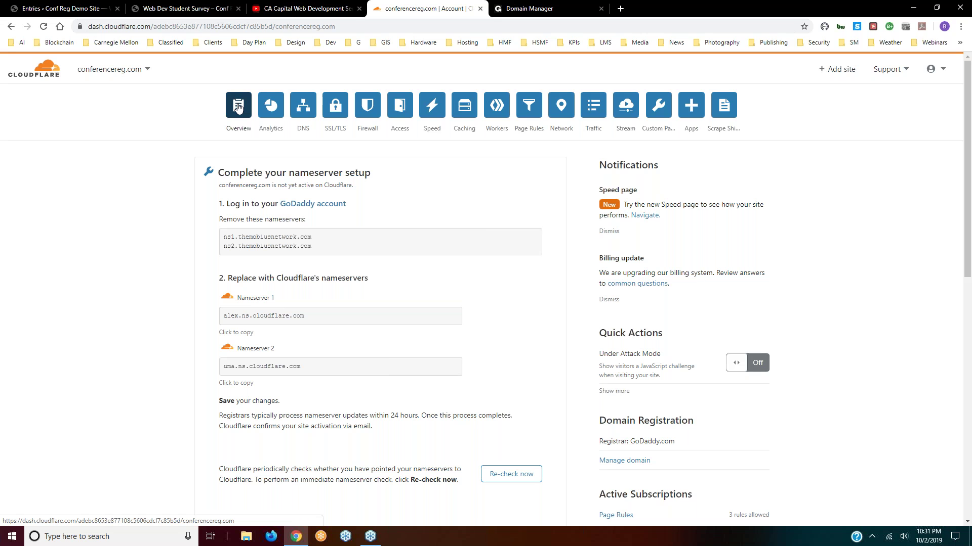
{"action": "left_click", "coordinate": [337, 107]}
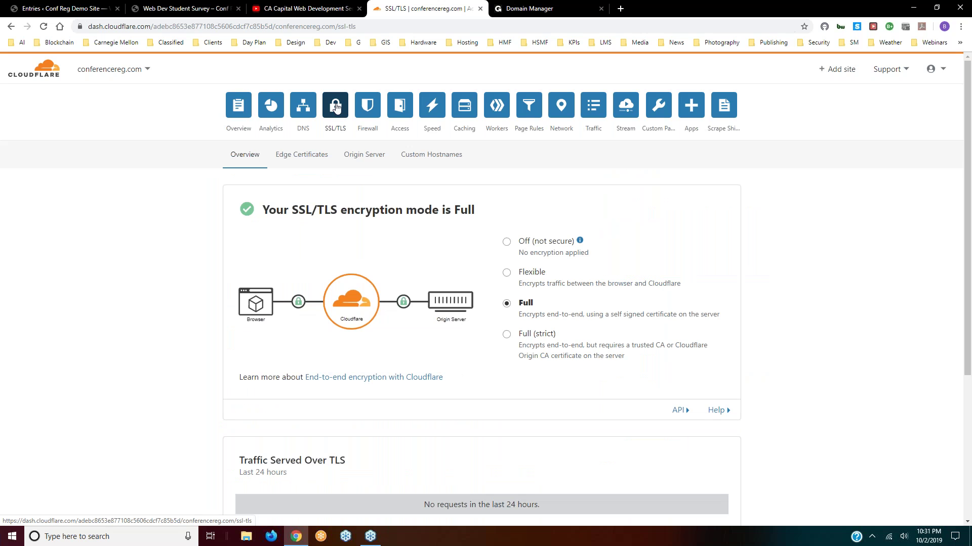
{"action": "left_click", "coordinate": [367, 109]}
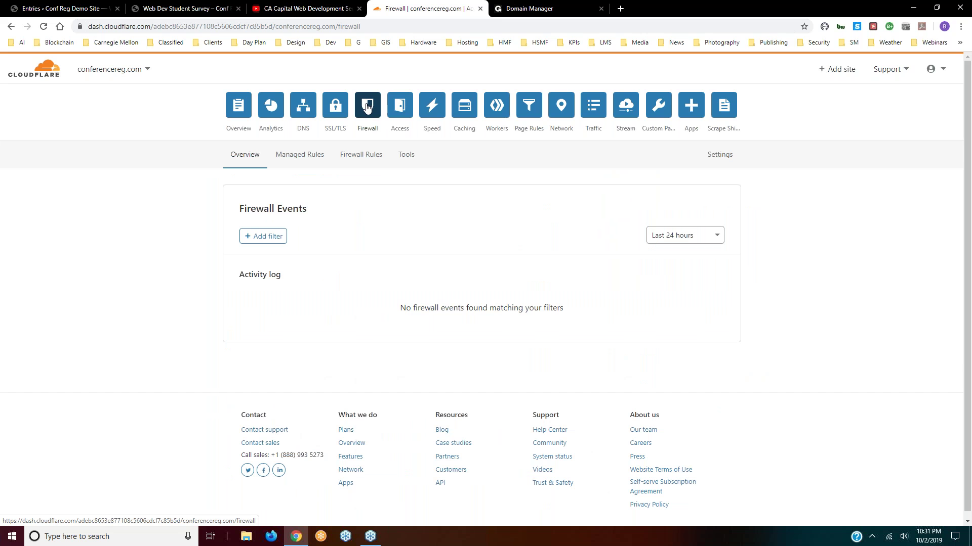
{"action": "left_click", "coordinate": [399, 107]}
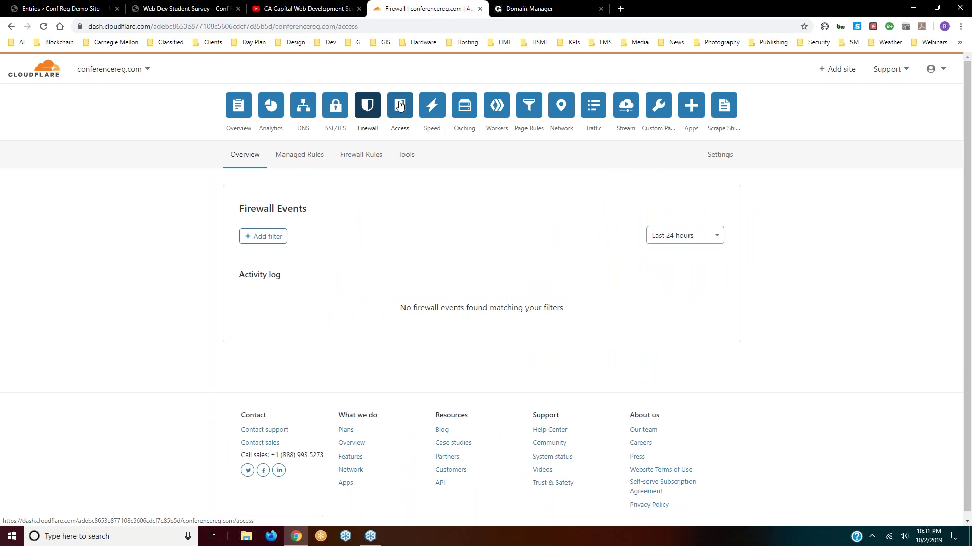
{"action": "left_click", "coordinate": [425, 107]}
{"action": "left_click", "coordinate": [468, 106]}
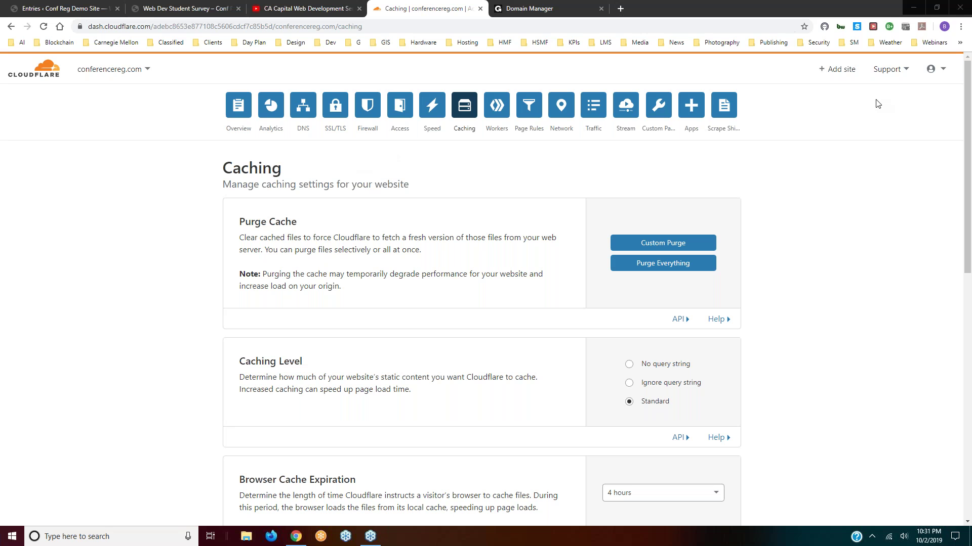
- Switch to resource-recycling.com by searching 'res' and look over its traffic analytics
{"action": "left_click", "coordinate": [146, 71]}
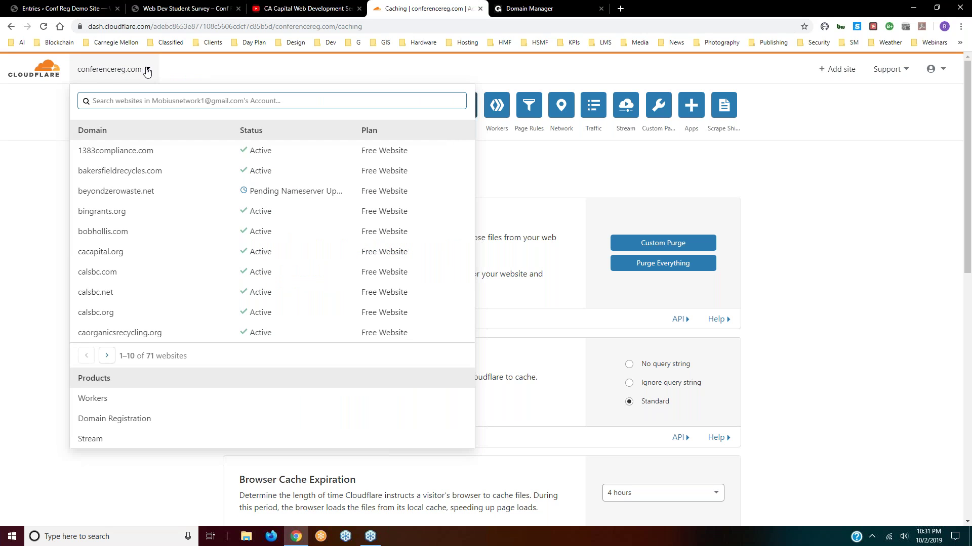
{"action": "left_click", "coordinate": [121, 99]}
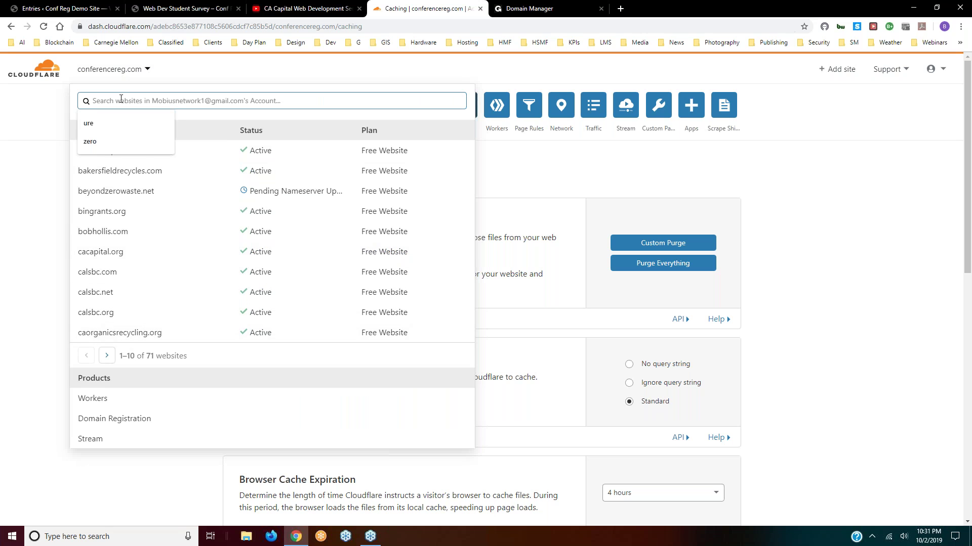
{"action": "type", "text": "res"}
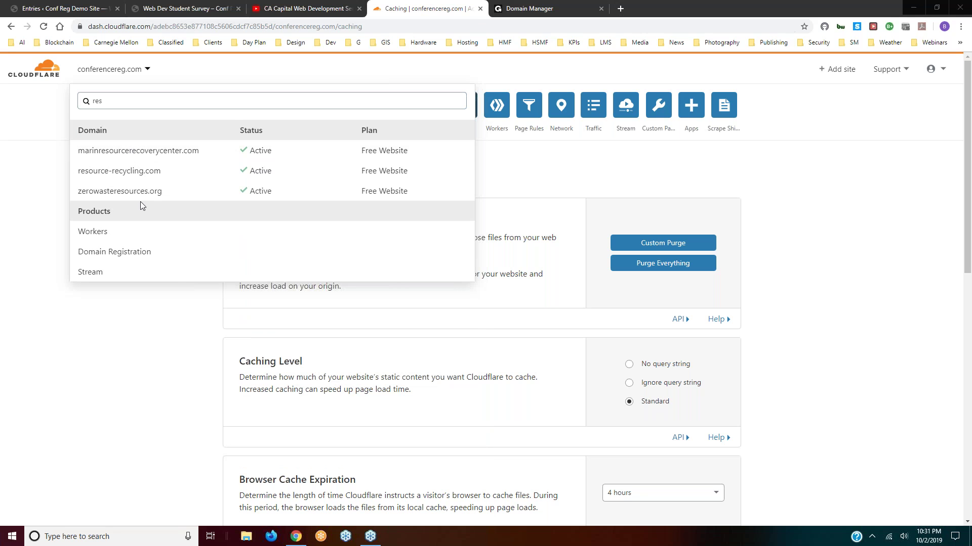
{"action": "left_click", "coordinate": [134, 172]}
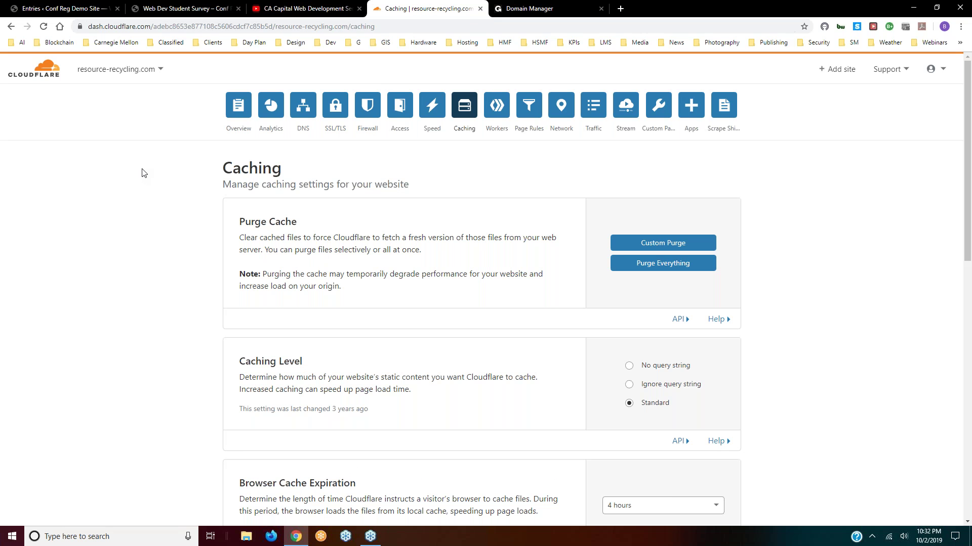
{"action": "left_click", "coordinate": [272, 107]}
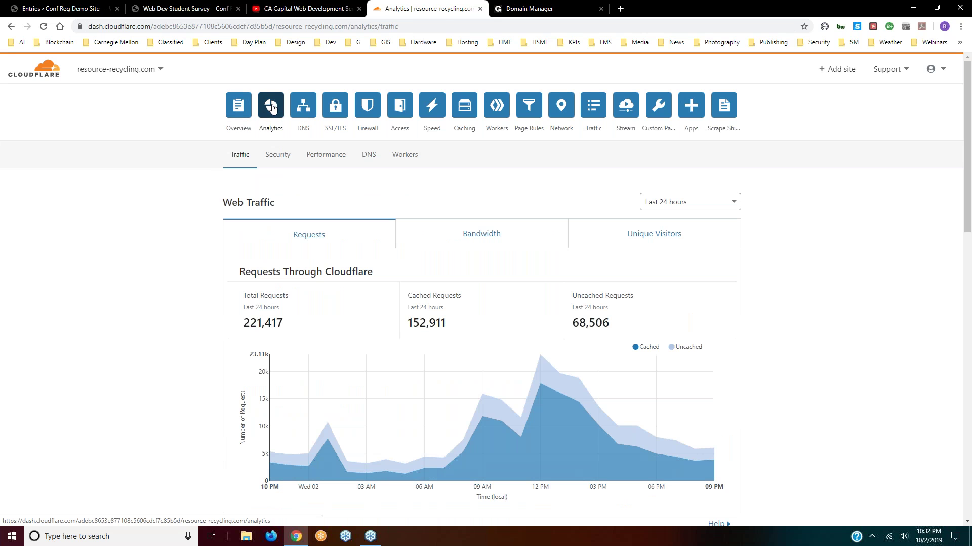
{"action": "scroll", "coordinate": [191, 228], "scroll_direction": "down", "scroll_amount": 2}
{"action": "scroll", "coordinate": [191, 229], "scroll_direction": "down", "scroll_amount": 2}
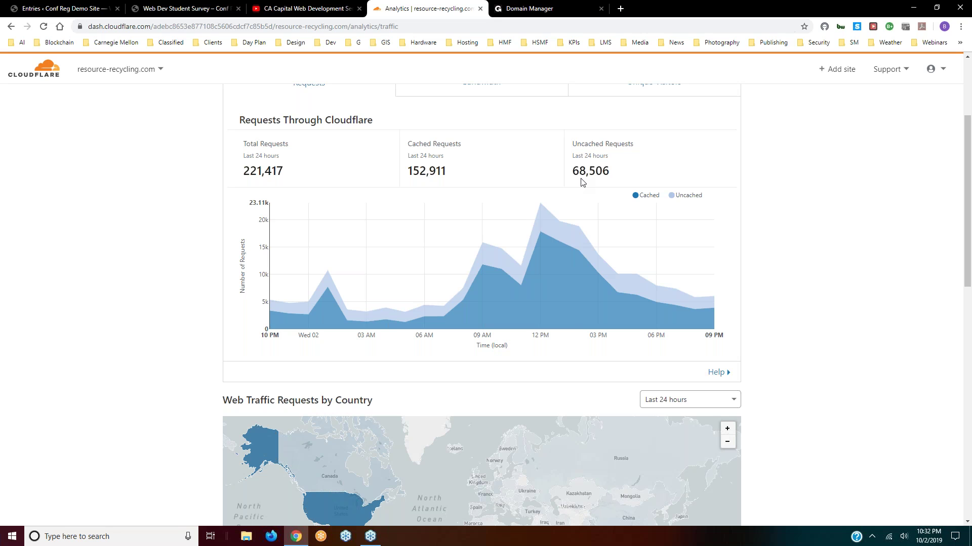
{"action": "mouse_move", "coordinate": [565, 207]}
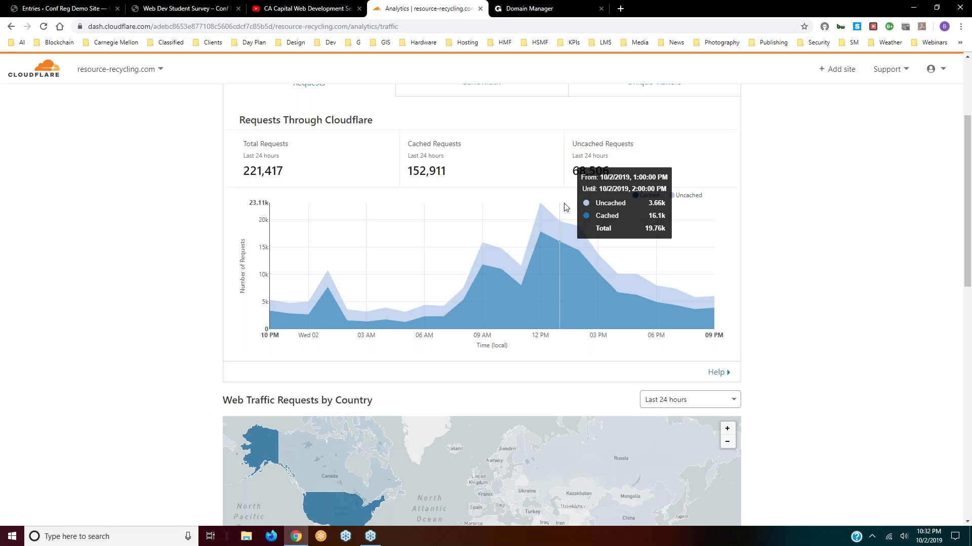
{"action": "mouse_move", "coordinate": [542, 225]}
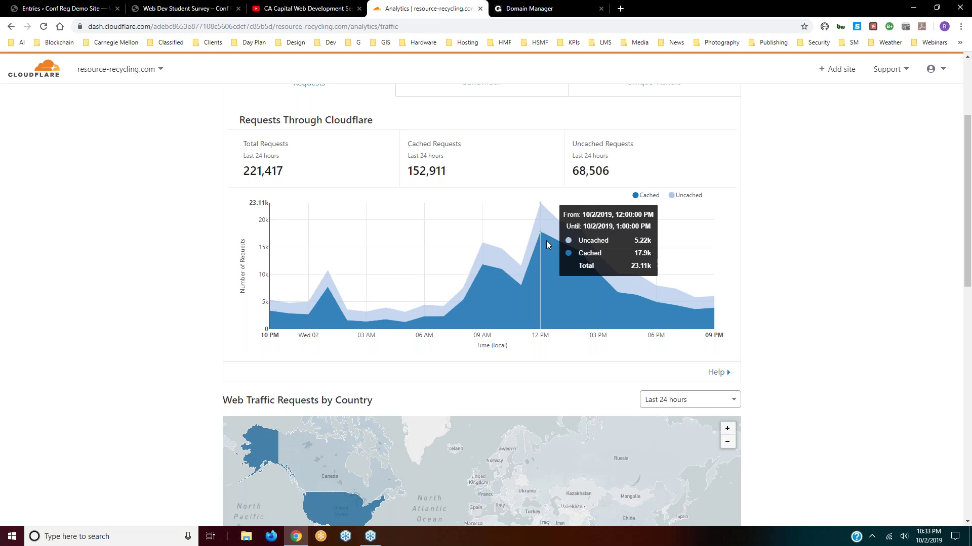
{"action": "scroll", "coordinate": [148, 177], "scroll_direction": "up", "scroll_amount": 3}
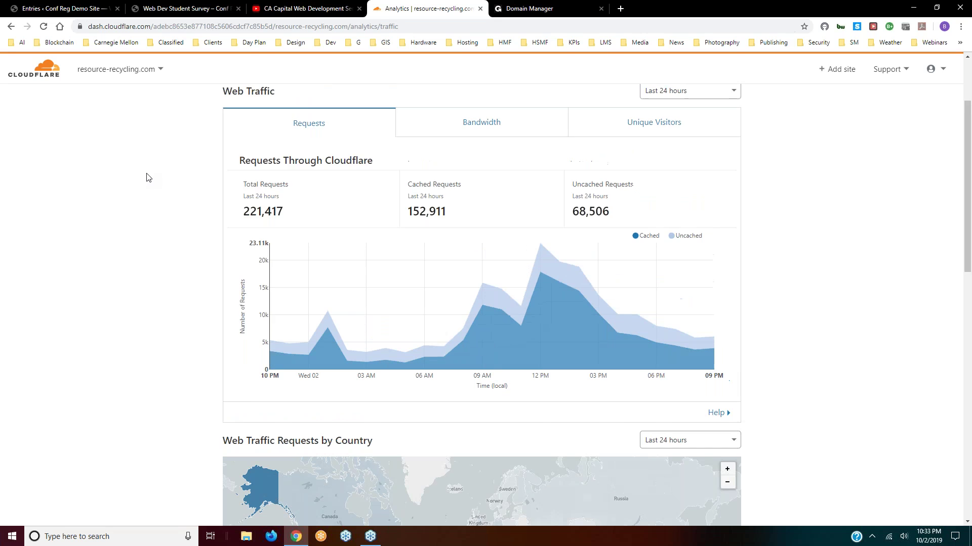
- Clear the site search, find conferencereg.com on the next page, and open its overview
{"action": "left_click", "coordinate": [160, 69]}
{"action": "left_click", "coordinate": [132, 100]}
{"action": "double_click", "coordinate": [77, 101]}
{"action": "key", "text": "BackSpace"}
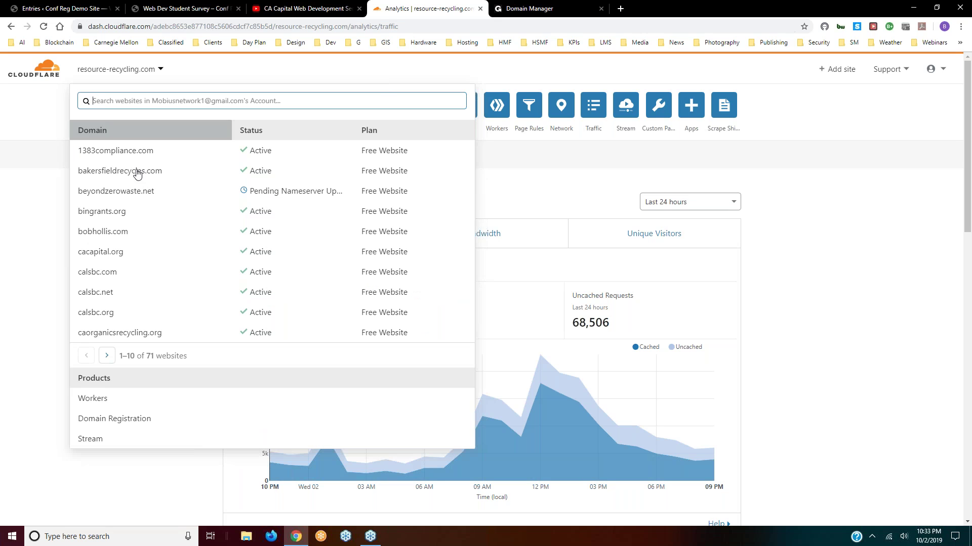
{"action": "scroll", "coordinate": [172, 215], "scroll_direction": "down", "scroll_amount": 1}
{"action": "scroll", "coordinate": [172, 214], "scroll_direction": "down", "scroll_amount": 2}
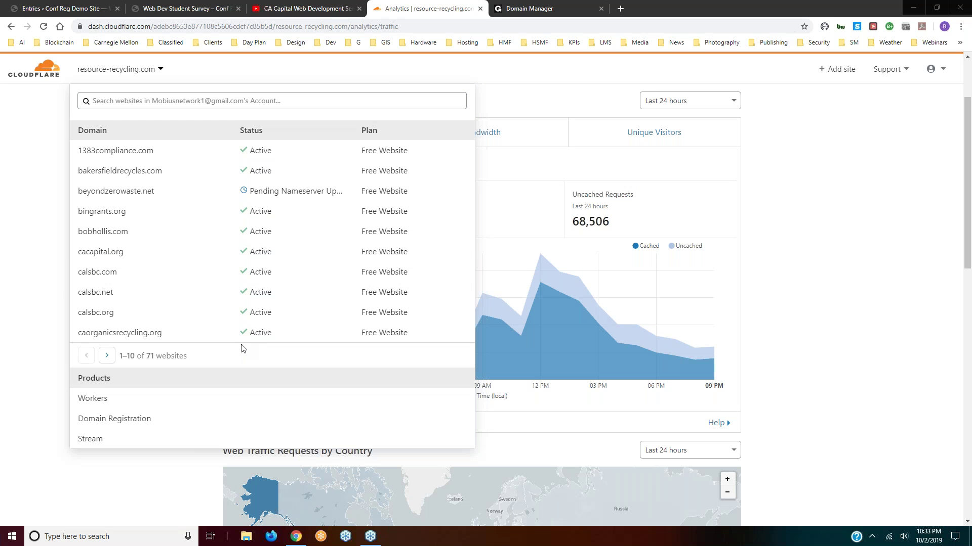
{"action": "scroll", "coordinate": [152, 246], "scroll_direction": "down", "scroll_amount": 2}
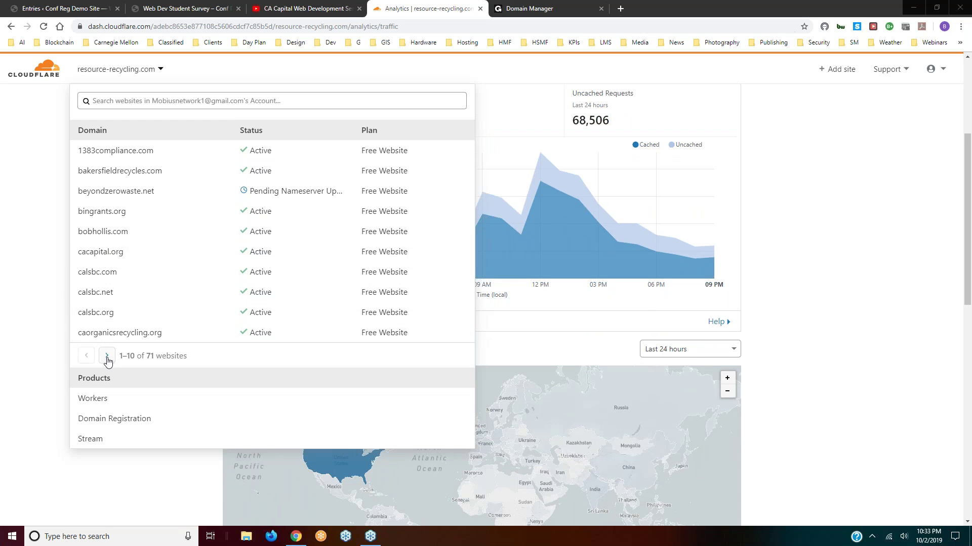
{"action": "left_click", "coordinate": [107, 357]}
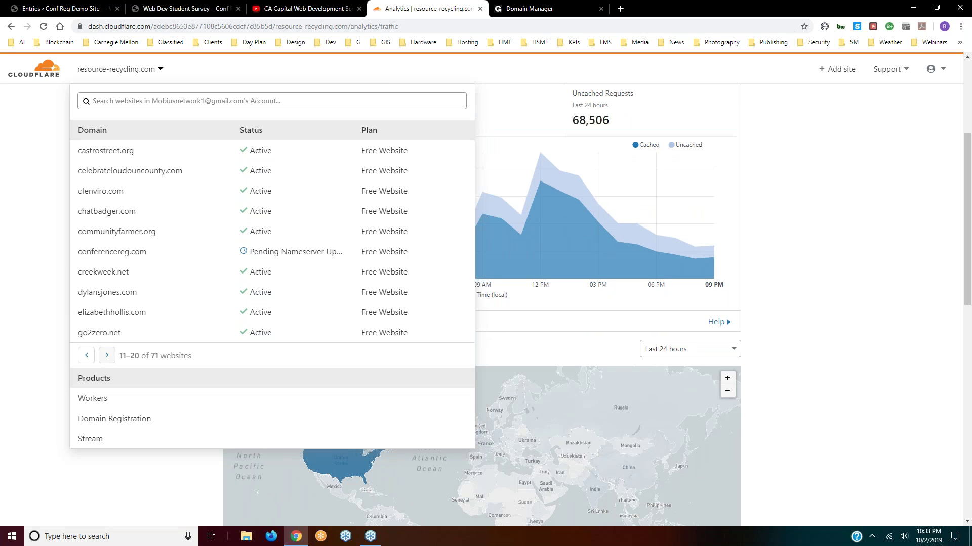
{"action": "left_click", "coordinate": [107, 251]}
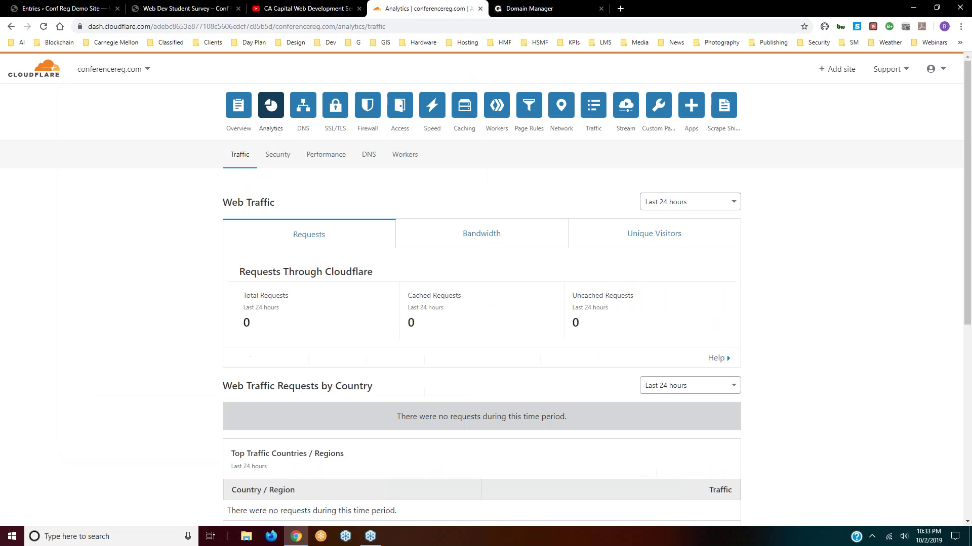
{"action": "left_click", "coordinate": [239, 108]}
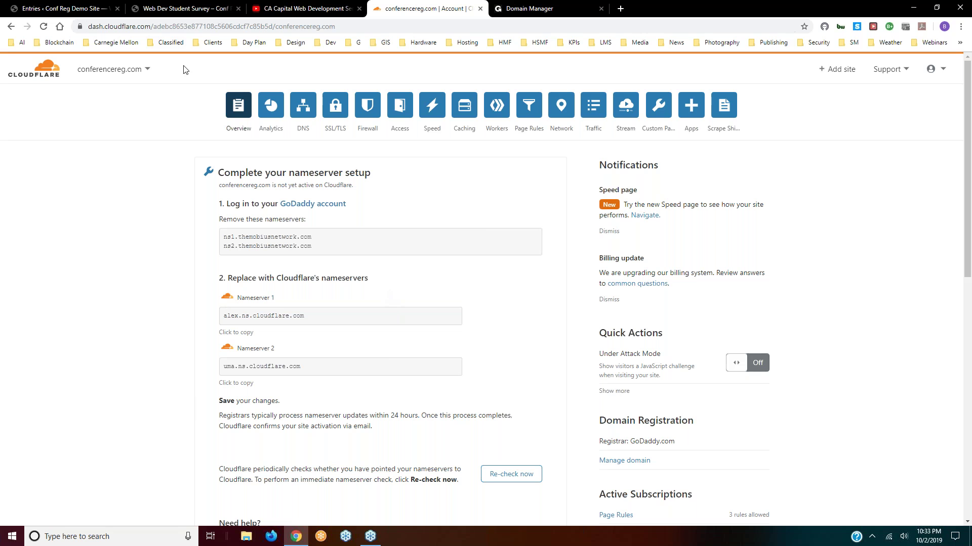
- From Plugins > Add New, search 'wordfence', then install and activate Wordfence Security
{"action": "left_click", "coordinate": [62, 11]}
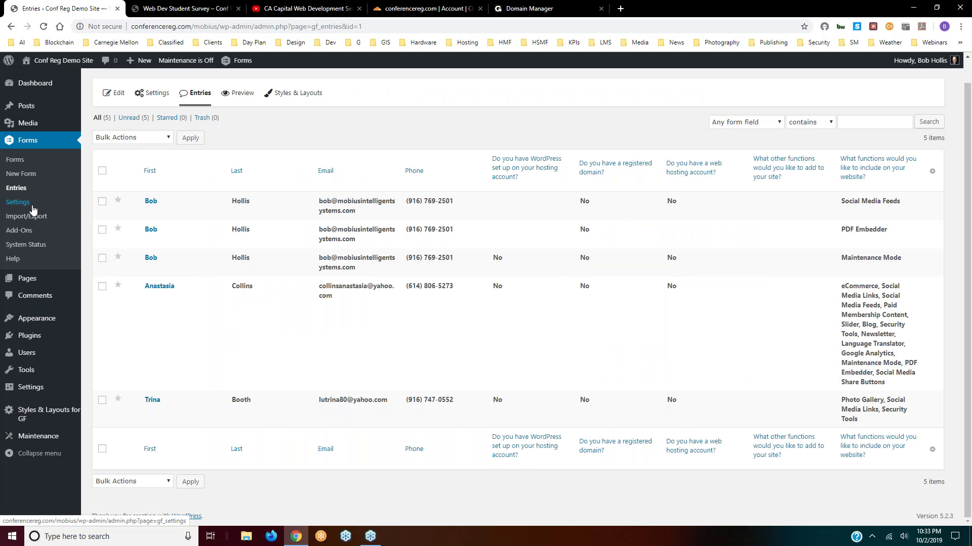
{"action": "mouse_move", "coordinate": [17, 358]}
{"action": "mouse_move", "coordinate": [23, 337]}
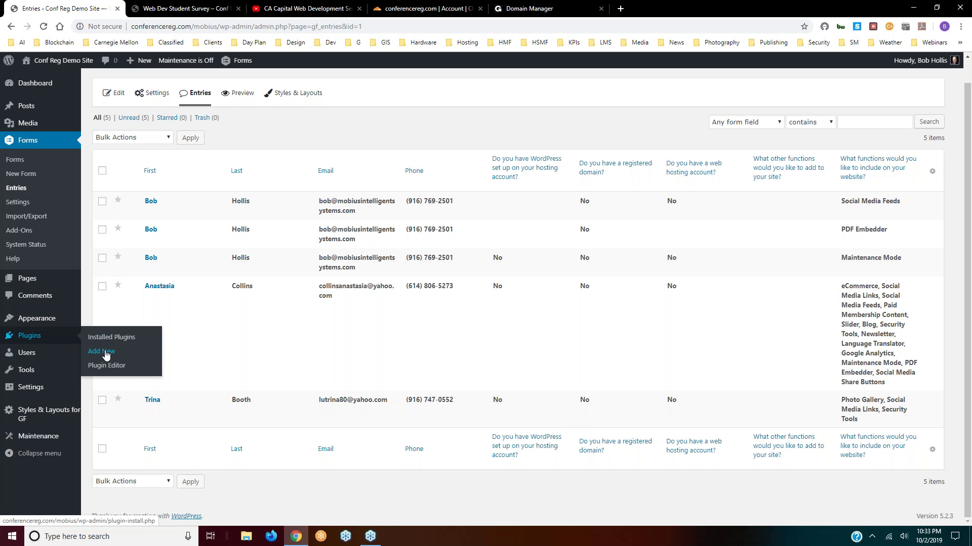
{"action": "left_click", "coordinate": [106, 354]}
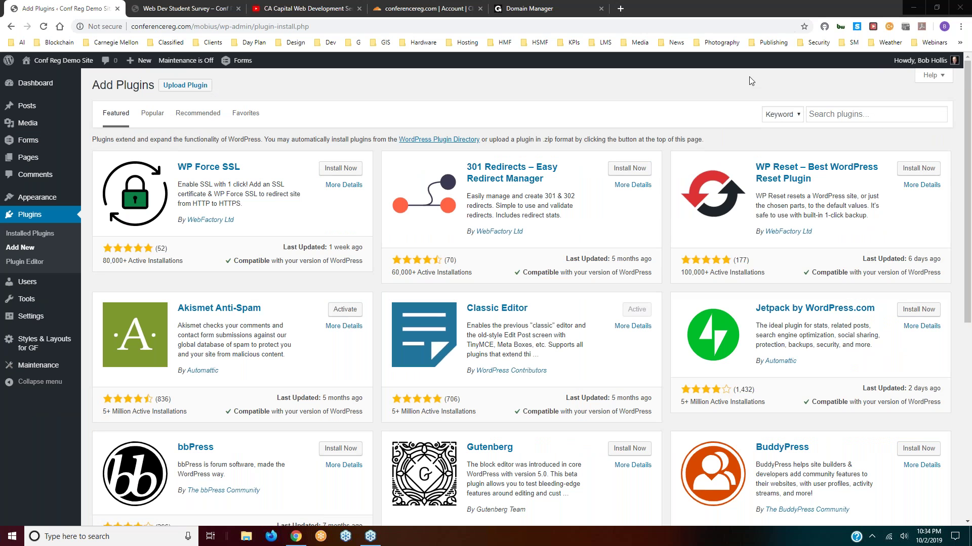
{"action": "left_click", "coordinate": [830, 114]}
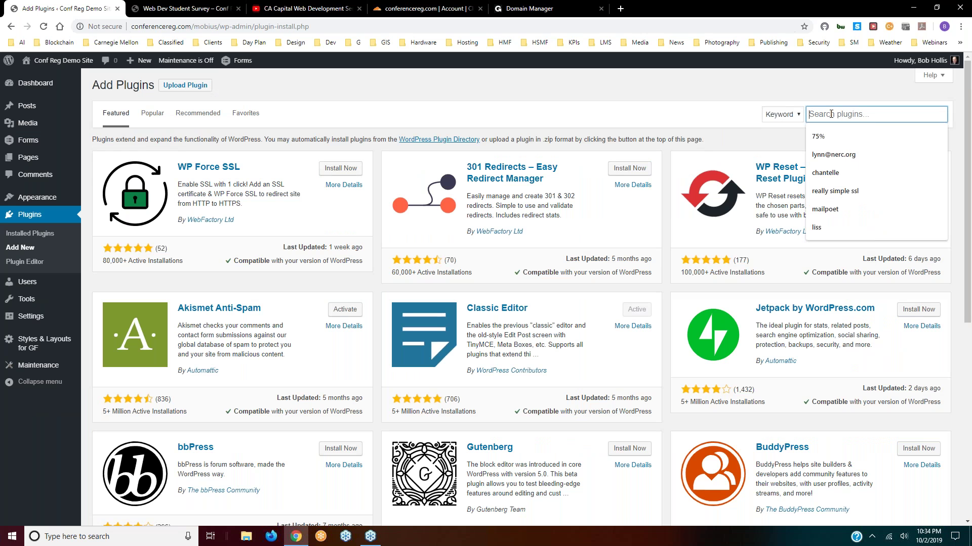
{"action": "type", "text": "wor"}
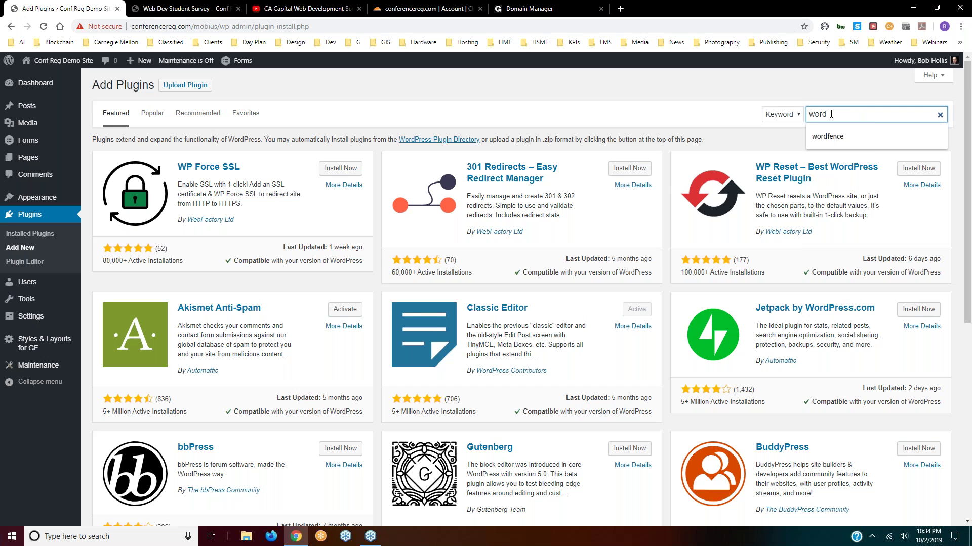
{"action": "type", "text": "d"}
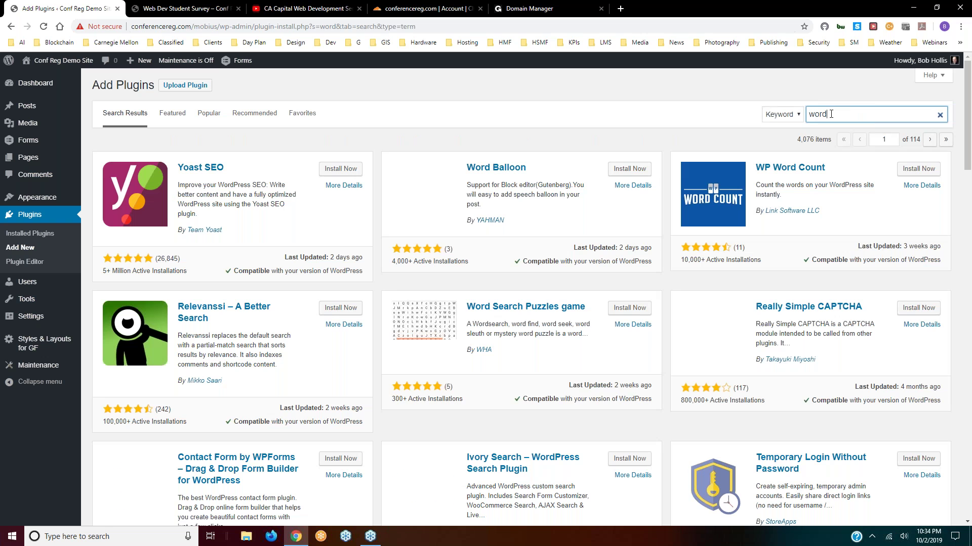
{"action": "type", "text": "fence"}
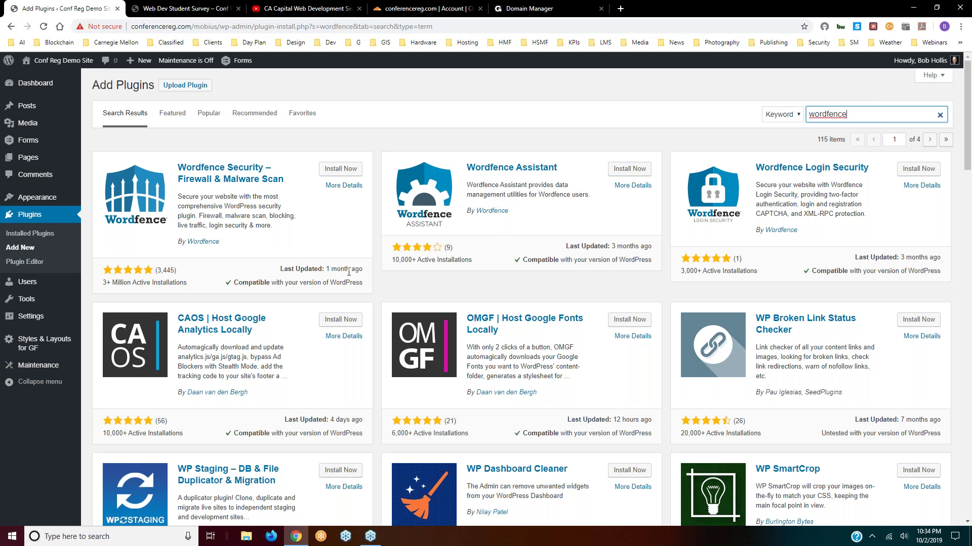
{"action": "left_click", "coordinate": [337, 169]}
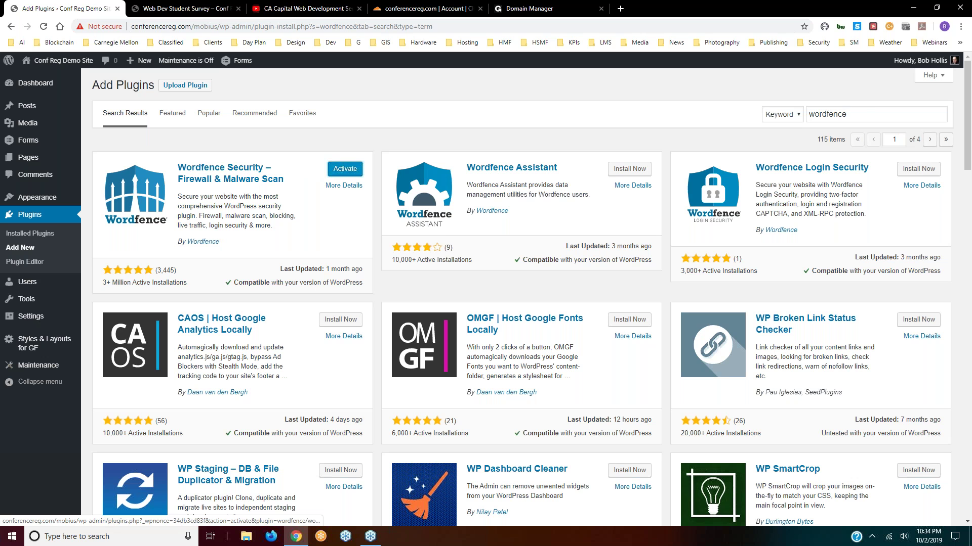
{"action": "left_click", "coordinate": [340, 171]}
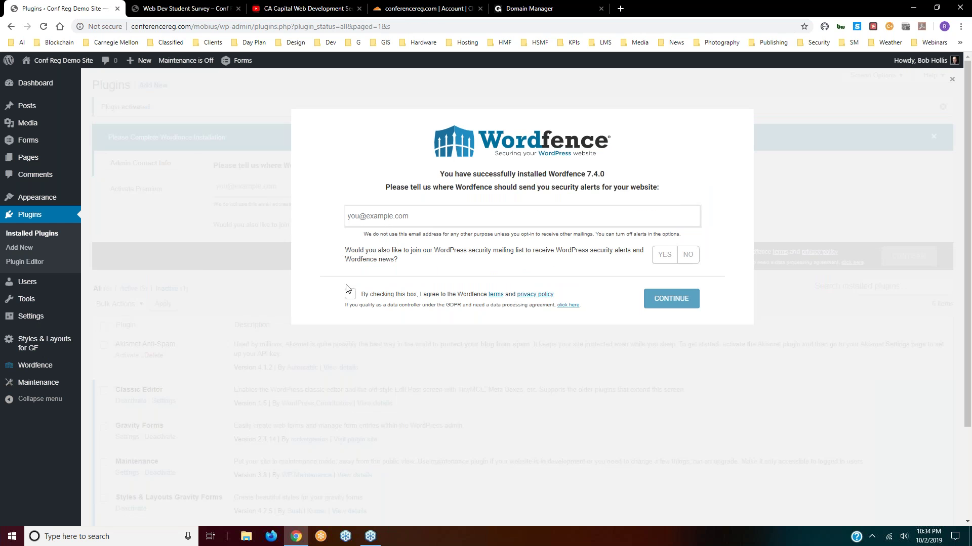
- Finish Wordfence setup with the alert e-mail address, terms accepted, mailing list No, and no premium key
{"action": "left_click", "coordinate": [408, 215]}
{"action": "left_click", "coordinate": [350, 294]}
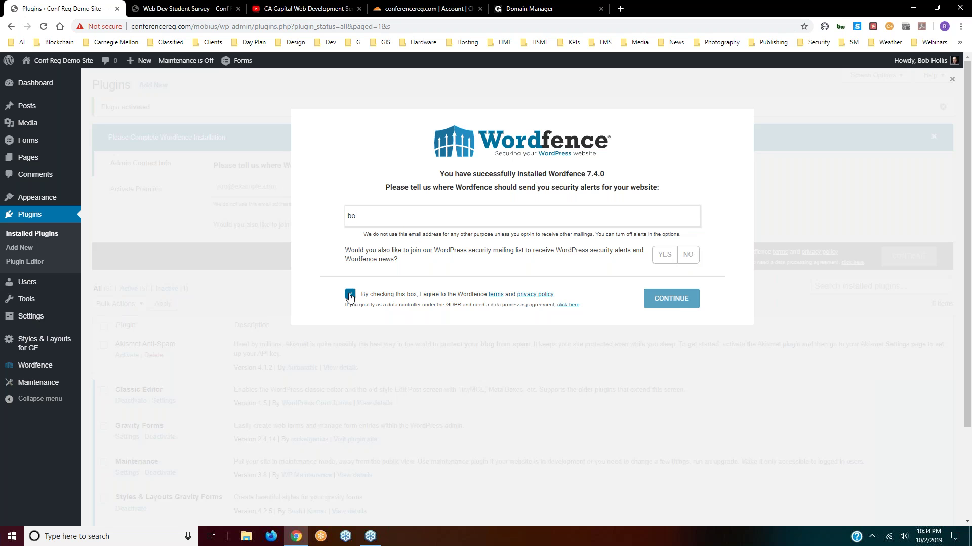
{"action": "left_click", "coordinate": [693, 256]}
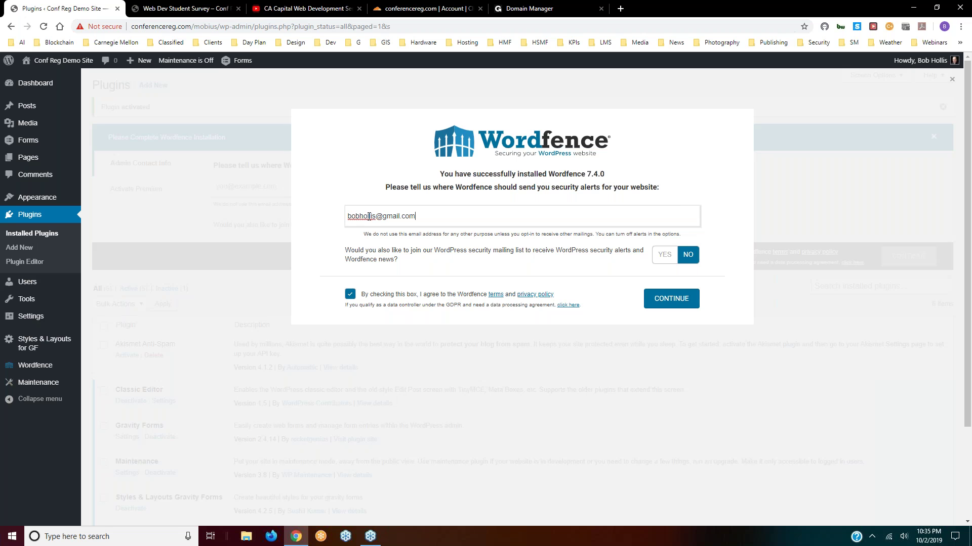
{"action": "left_click", "coordinate": [686, 255]}
{"action": "left_click", "coordinate": [679, 302]}
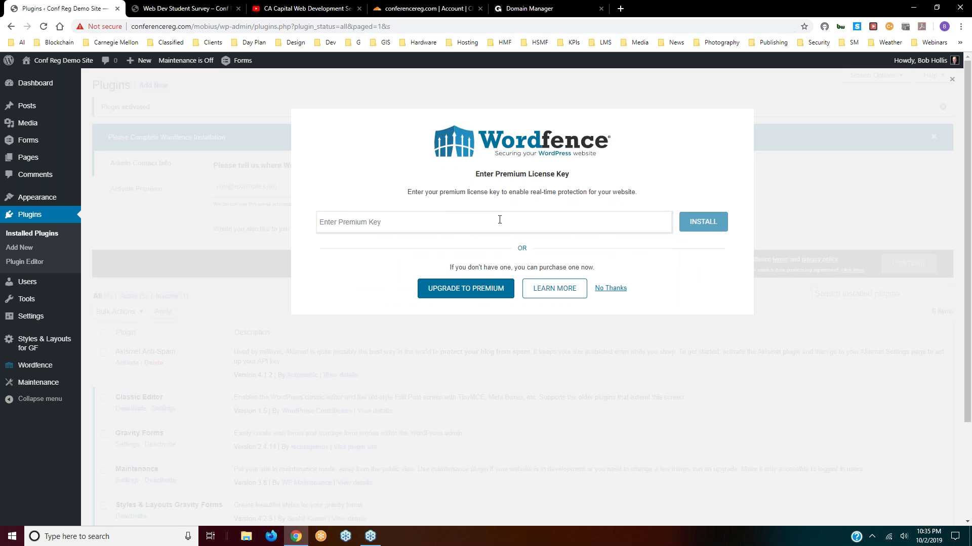
{"action": "left_click", "coordinate": [611, 289]}
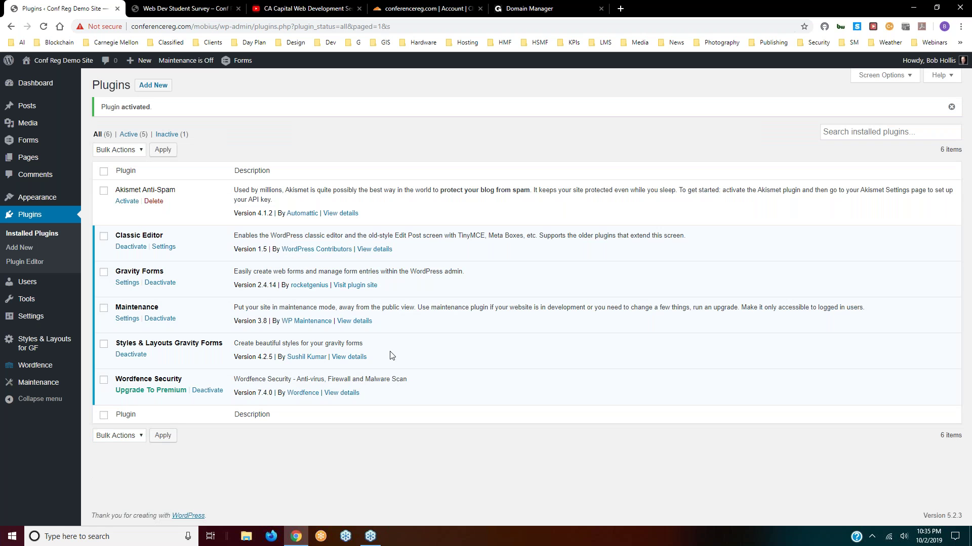
- On the Wordfence Dashboard, dismiss the intro tour and choose 'Yes, enable auto-update.'
{"action": "mouse_move", "coordinate": [25, 369]}
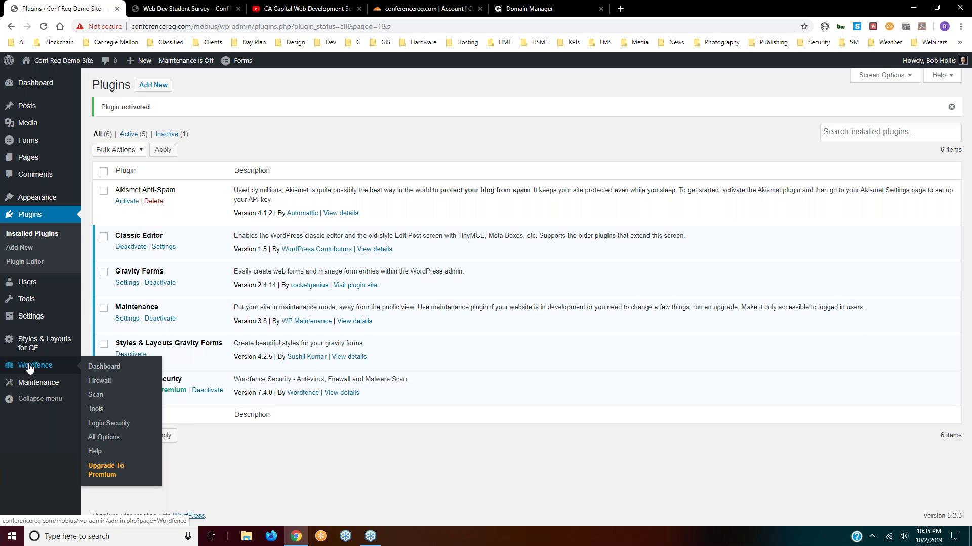
{"action": "left_click", "coordinate": [104, 366]}
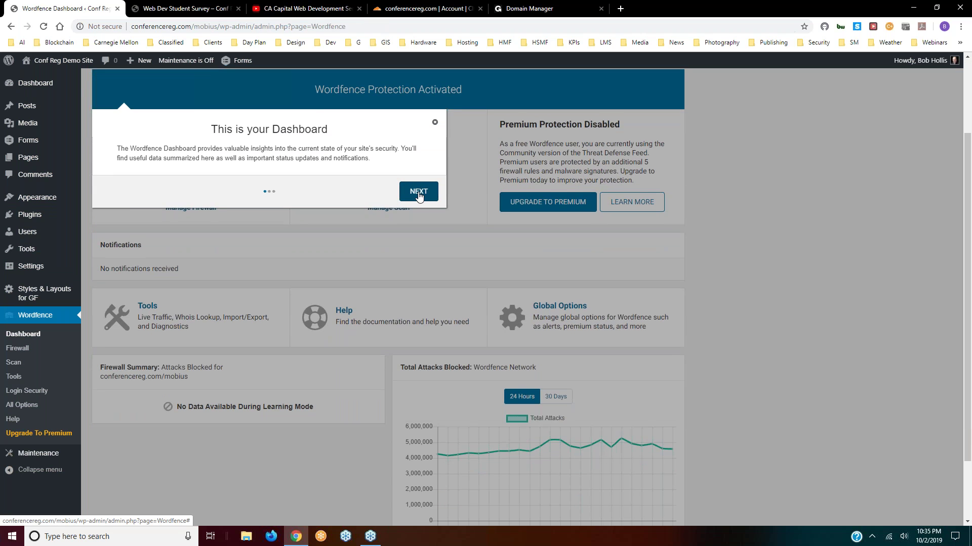
{"action": "left_click", "coordinate": [418, 193]}
{"action": "left_click", "coordinate": [423, 232]}
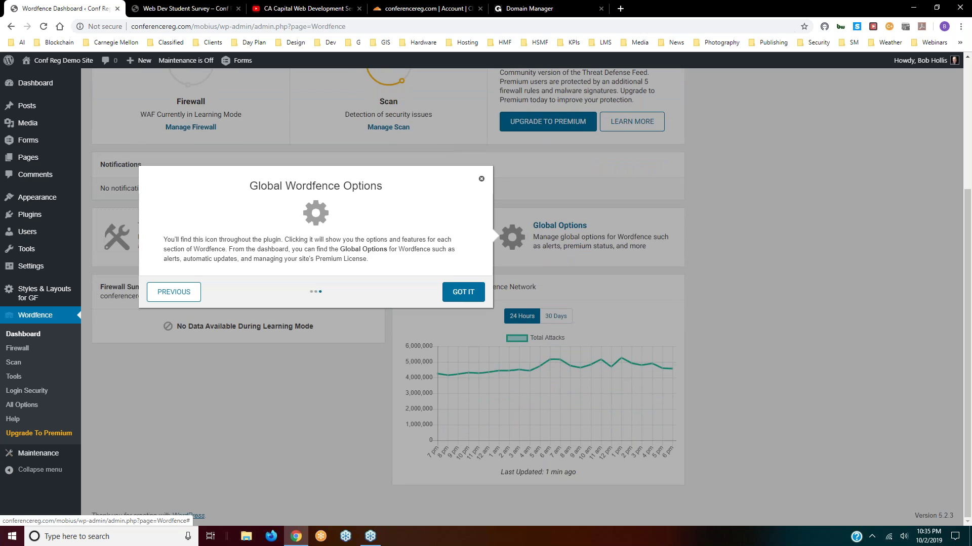
{"action": "left_click", "coordinate": [463, 293]}
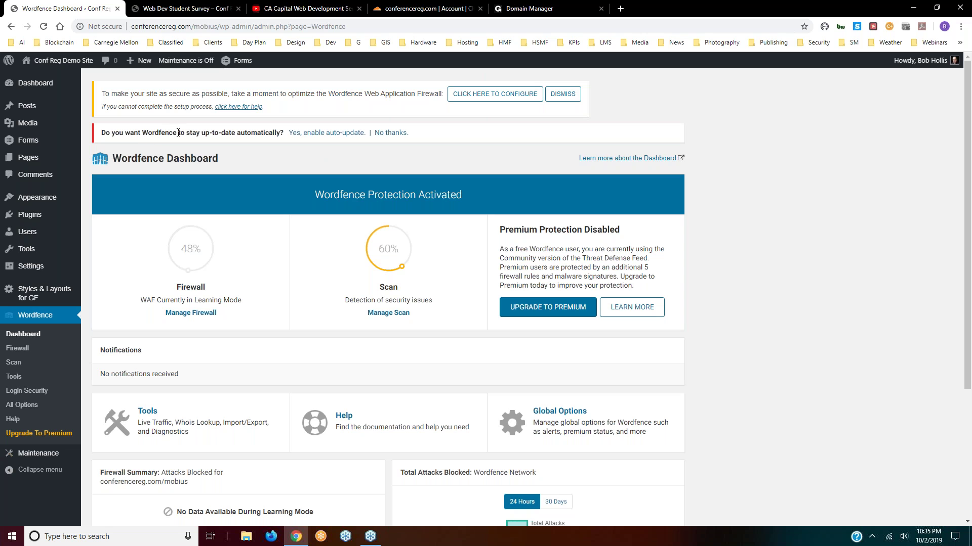
{"action": "left_click", "coordinate": [330, 133]}
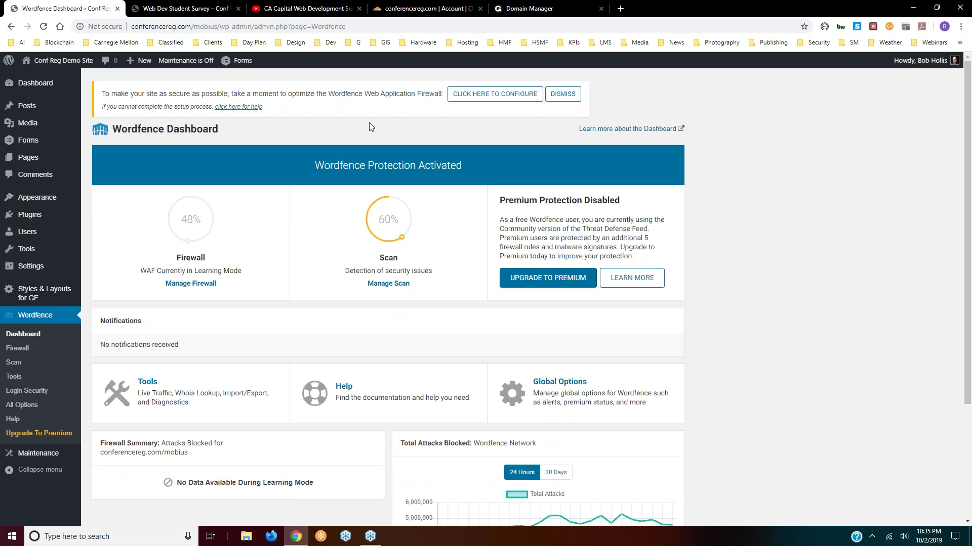
- Start the Wordfence firewall optimization and save a .htaccess backup to the desktop
{"action": "left_click", "coordinate": [470, 96]}
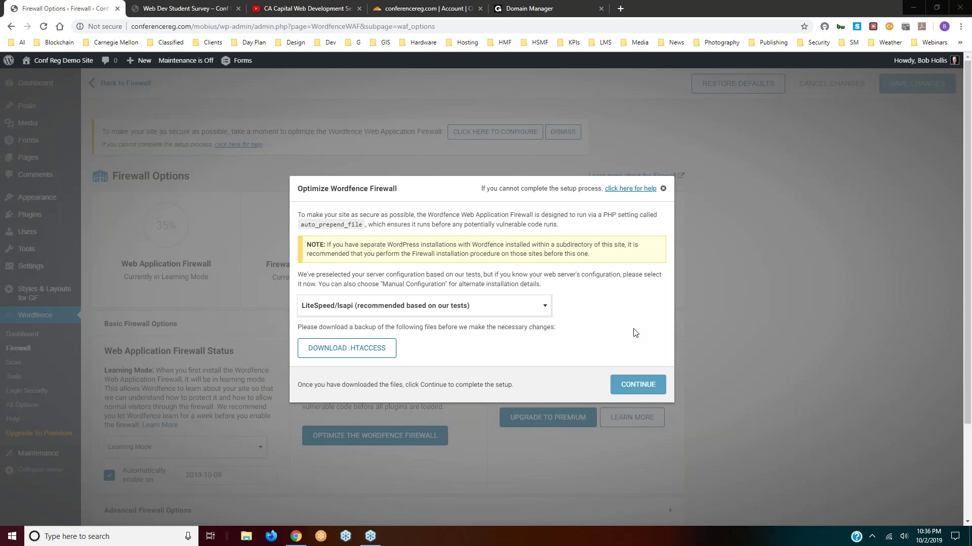
{"action": "left_click", "coordinate": [341, 353]}
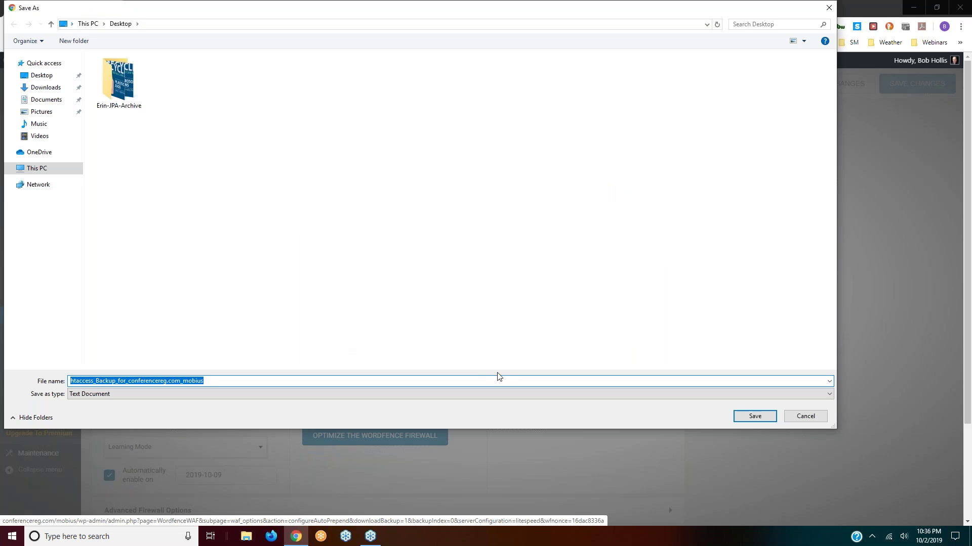
{"action": "left_click", "coordinate": [869, 259]}
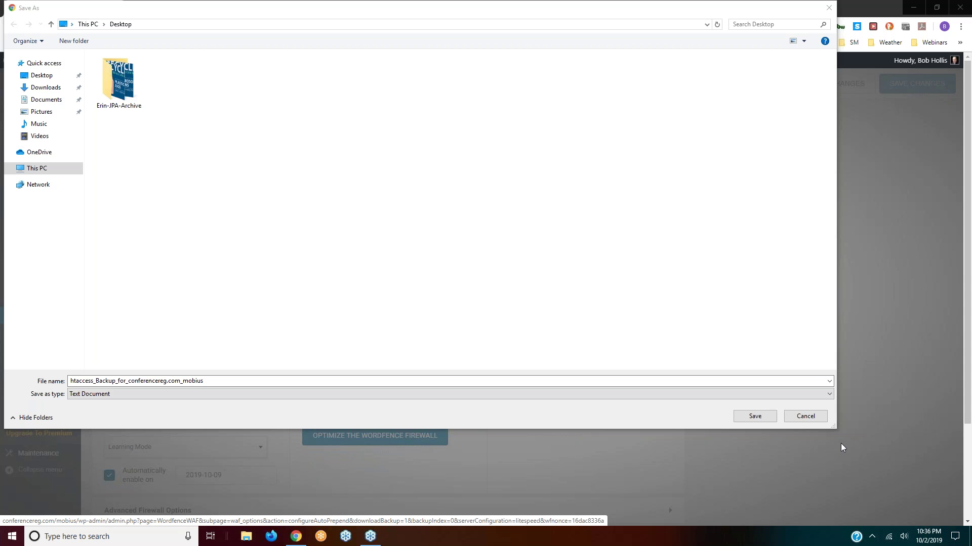
{"action": "left_click", "coordinate": [744, 416]}
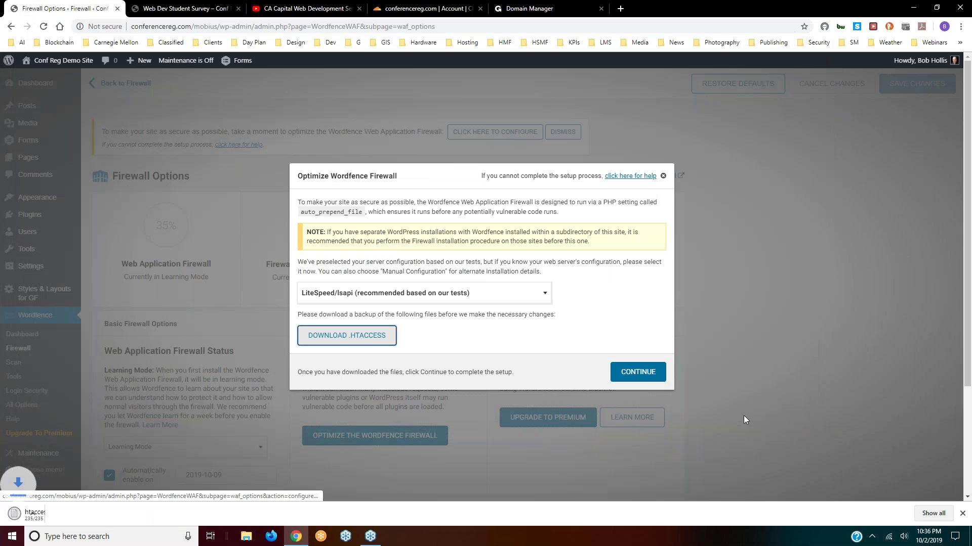
- Install the firewall optimization, close the success message and dismiss the setup notice
{"action": "left_click", "coordinate": [632, 373]}
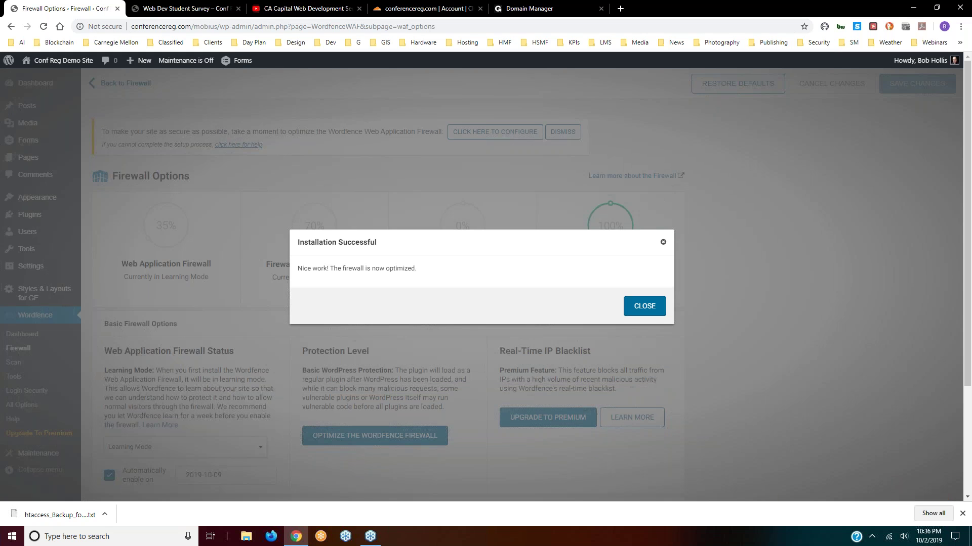
{"action": "left_click", "coordinate": [645, 307]}
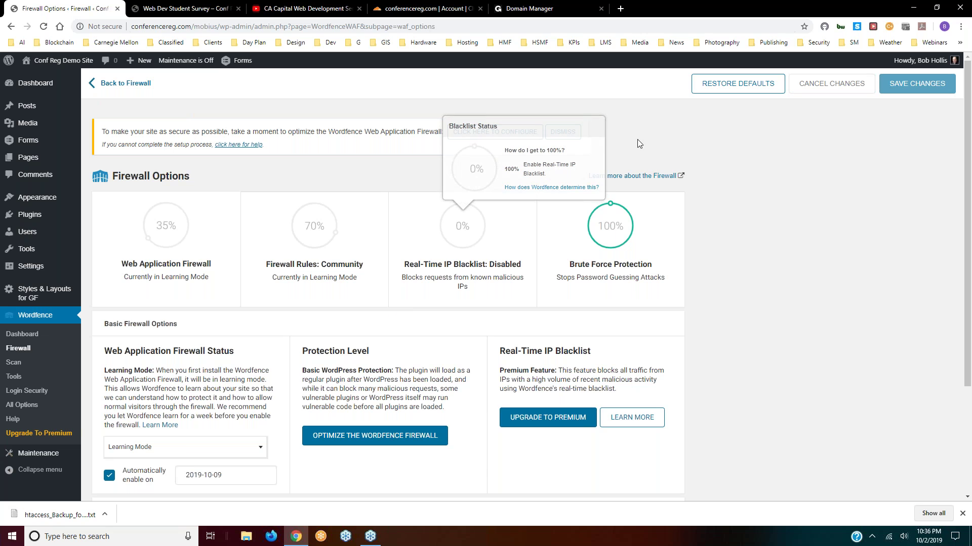
{"action": "left_click", "coordinate": [570, 135]}
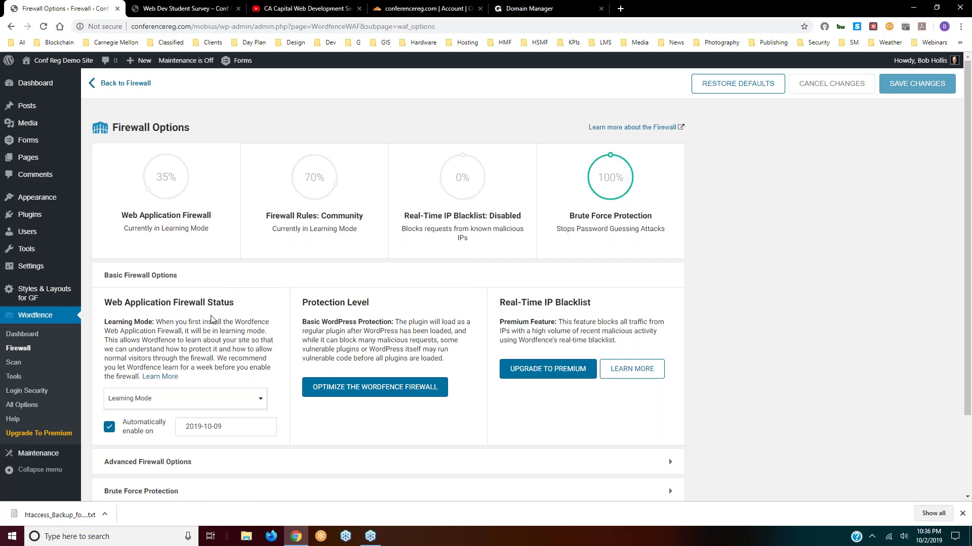
{"action": "left_click", "coordinate": [20, 349]}
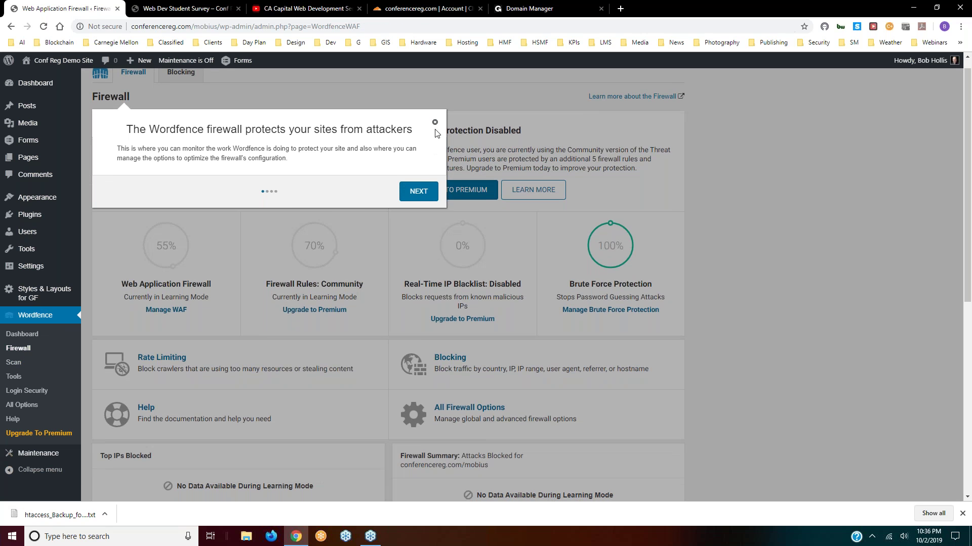
- Close the Firewall tour, look over the Blocking page, then return to Firewall Options
{"action": "left_click", "coordinate": [434, 124]}
{"action": "scroll", "coordinate": [382, 282], "scroll_direction": "down", "scroll_amount": 4}
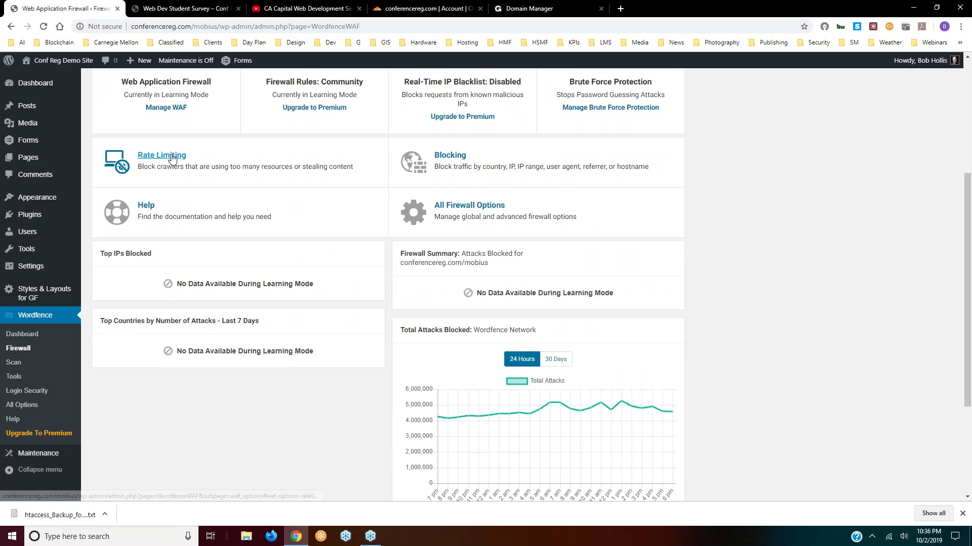
{"action": "left_click", "coordinate": [457, 157]}
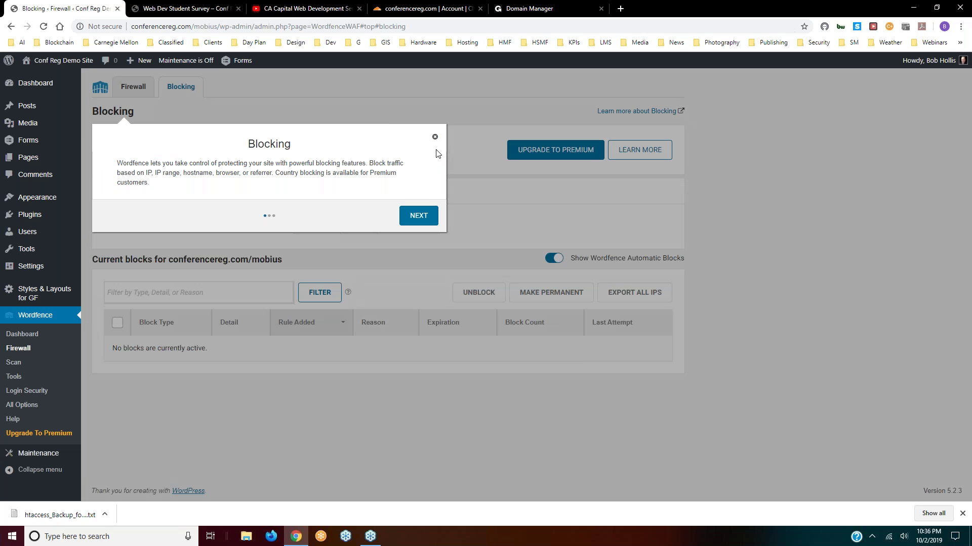
{"action": "left_click", "coordinate": [434, 137]}
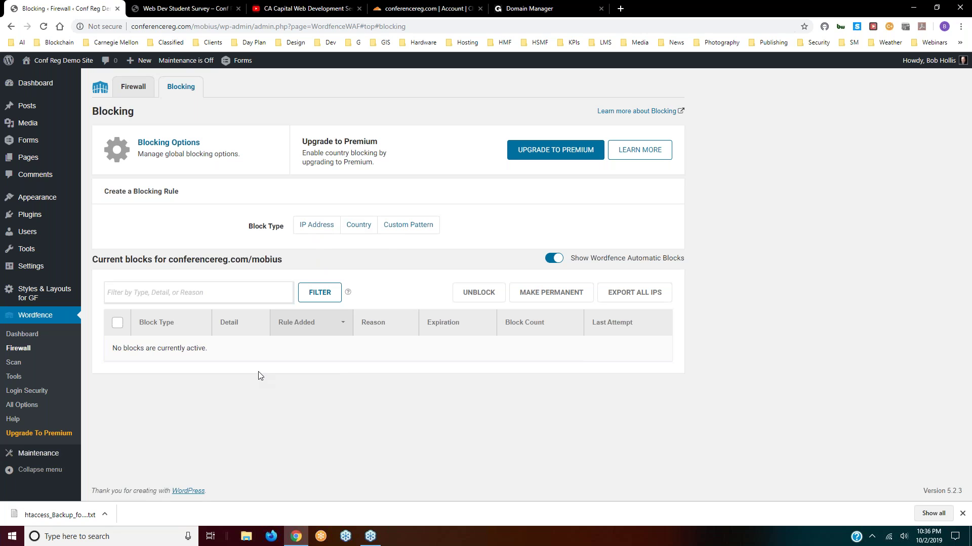
{"action": "left_click", "coordinate": [133, 87]}
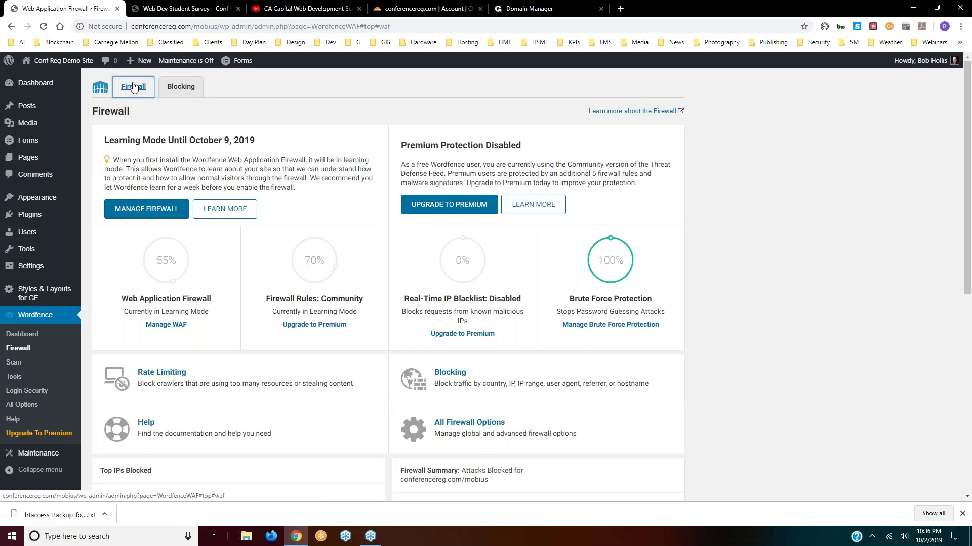
{"action": "scroll", "coordinate": [446, 273], "scroll_direction": "down", "scroll_amount": 3}
- Open All Firewall Options and expand Advanced Firewall Options to reveal the whitelisted IPs field
{"action": "left_click", "coordinate": [462, 273]}
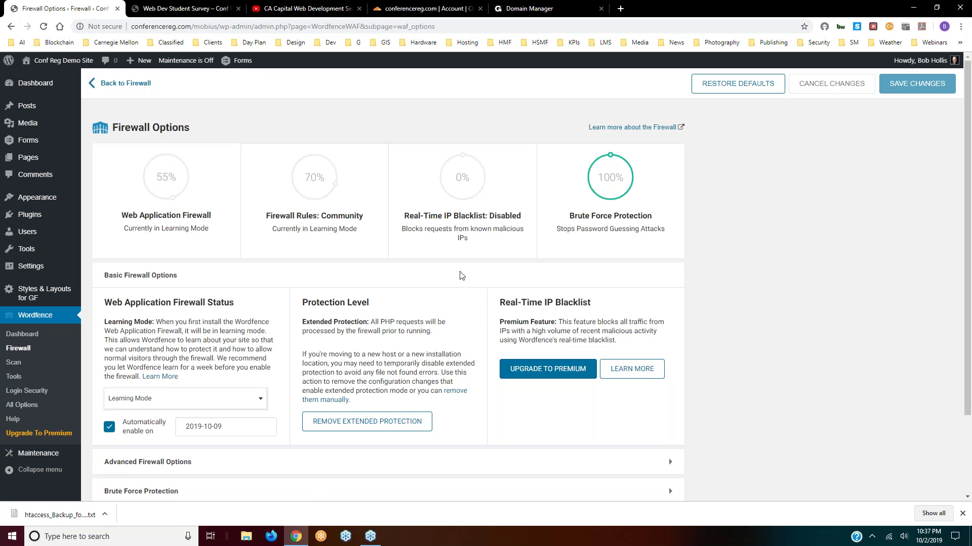
{"action": "scroll", "coordinate": [452, 286], "scroll_direction": "down", "scroll_amount": 2}
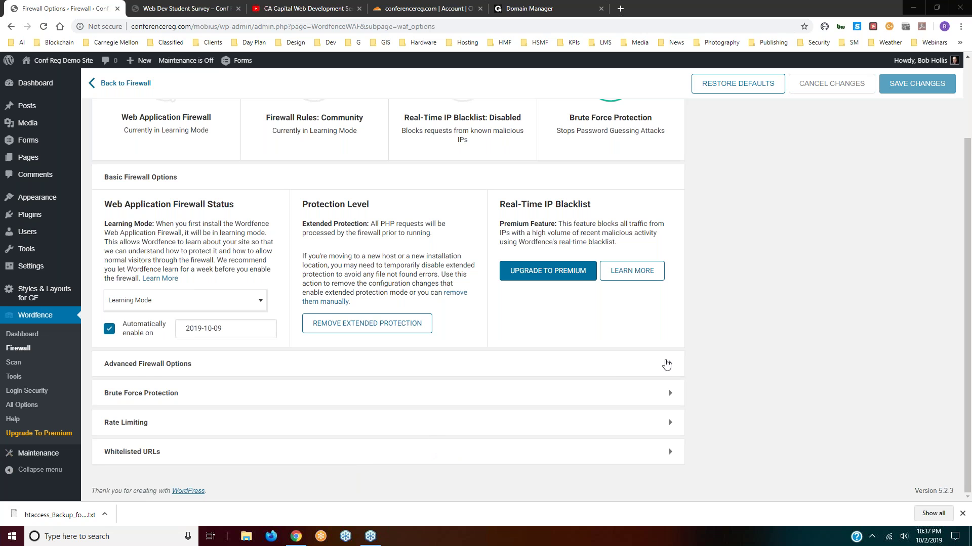
{"action": "left_click", "coordinate": [666, 364]}
{"action": "scroll", "coordinate": [345, 332], "scroll_direction": "down", "scroll_amount": 3}
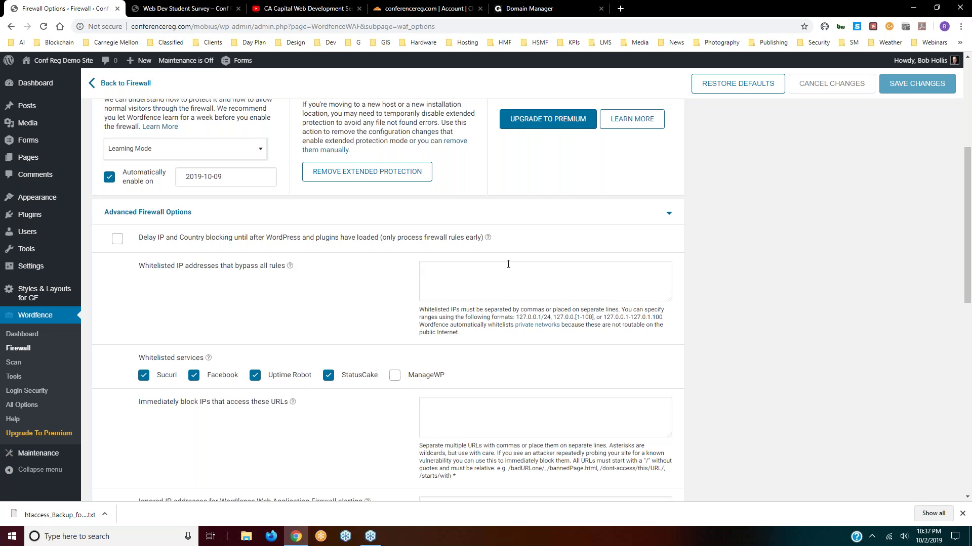
{"action": "left_click", "coordinate": [619, 8]}
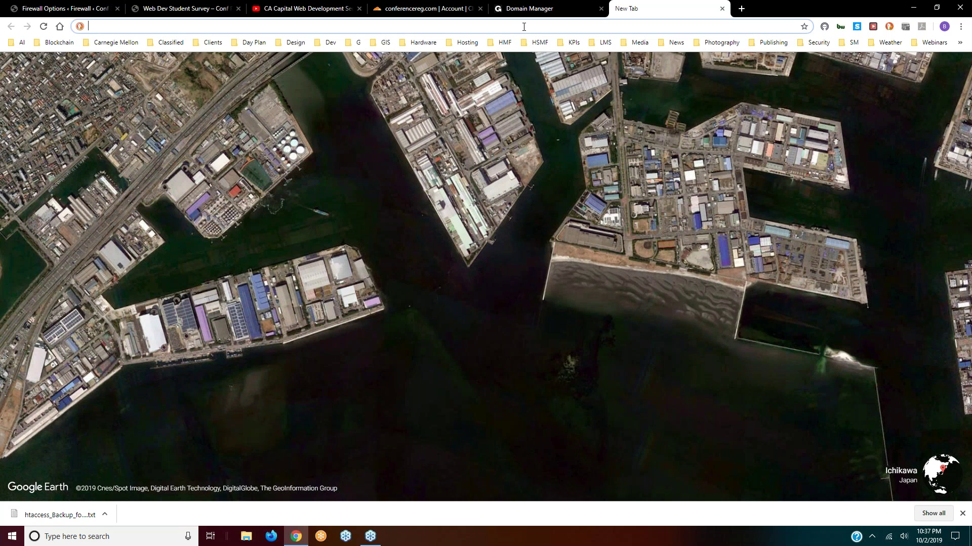
- Load whatsmyip.org in the new browser tab
{"action": "type", "text": "whatsm"}
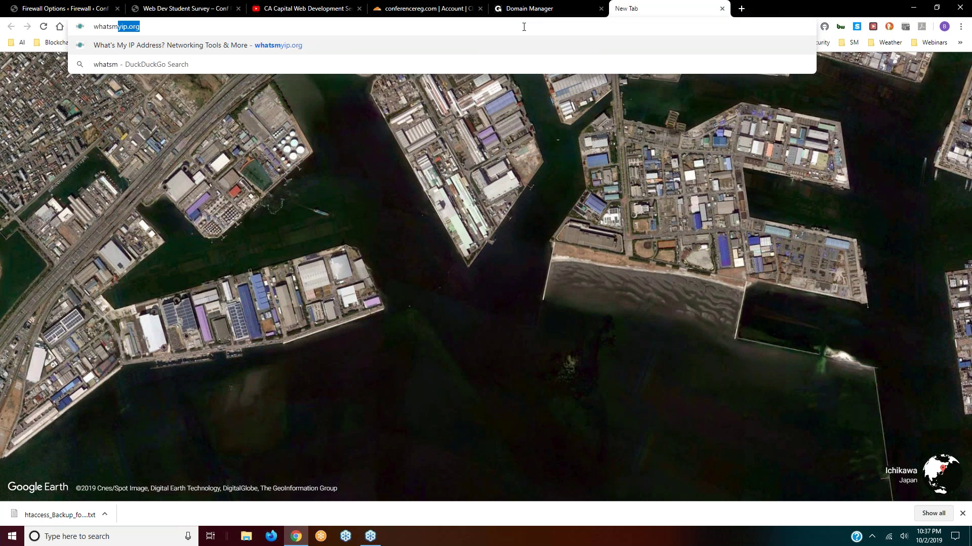
{"action": "type", "text": "yip.p"}
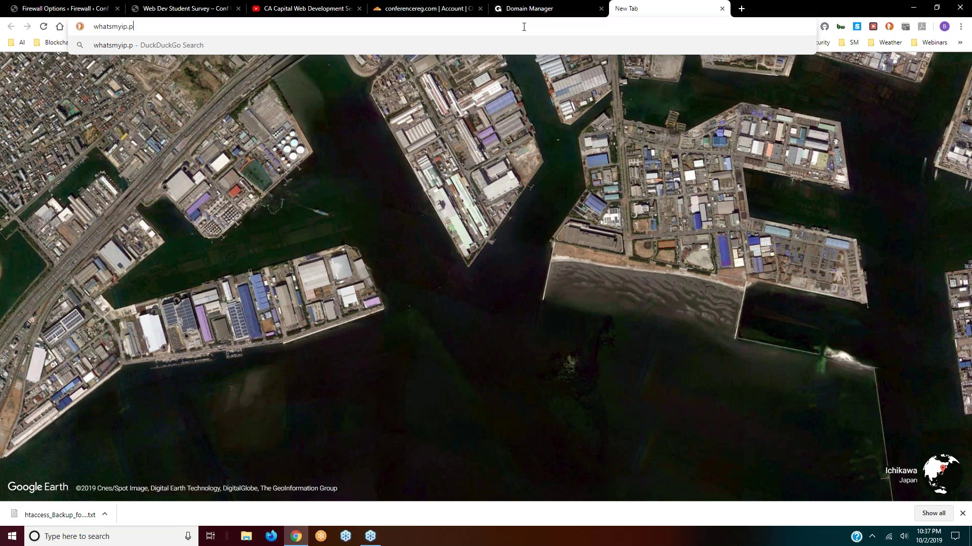
{"action": "key", "text": "BackSpace"}
{"action": "type", "text": "org"}
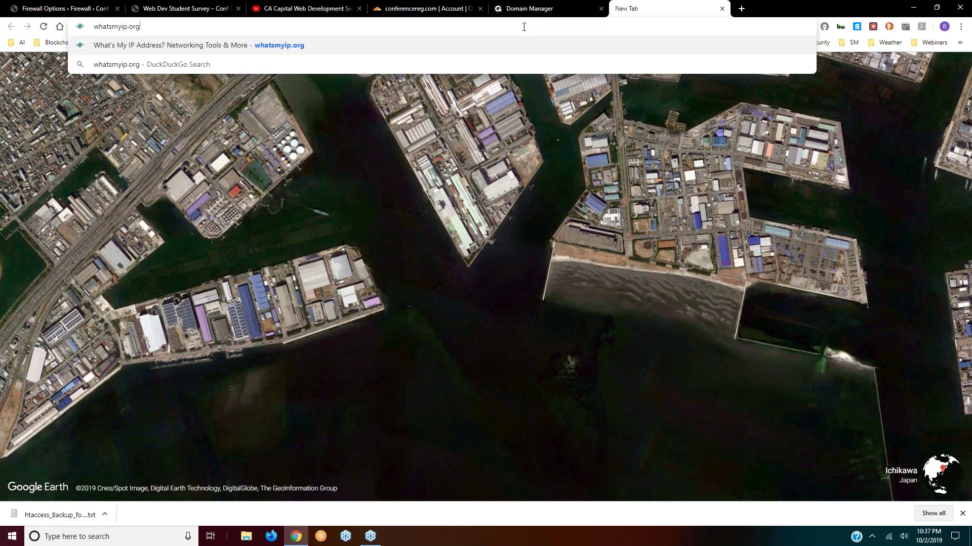
{"action": "key", "text": "Return"}
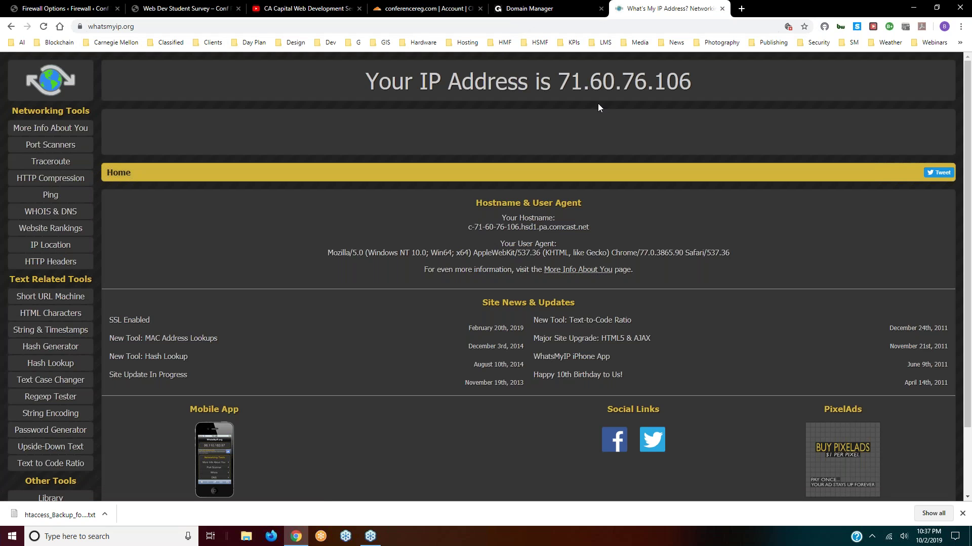
- Select the displayed public IP address and copy it
{"action": "left_click_drag", "start_coordinate": [560, 81], "coordinate": [687, 76]}
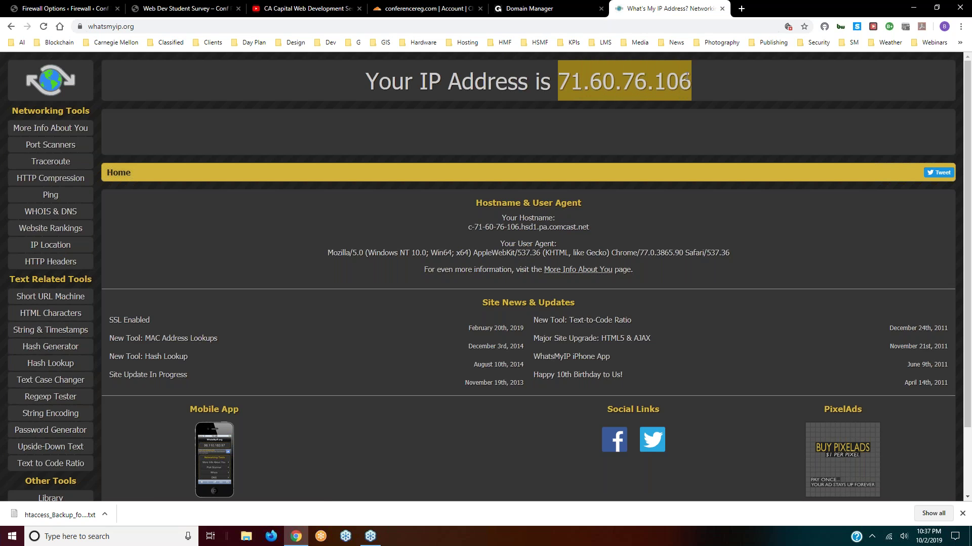
{"action": "right_click", "coordinate": [631, 77]}
{"action": "left_click", "coordinate": [648, 87]}
{"action": "right_click", "coordinate": [595, 82]}
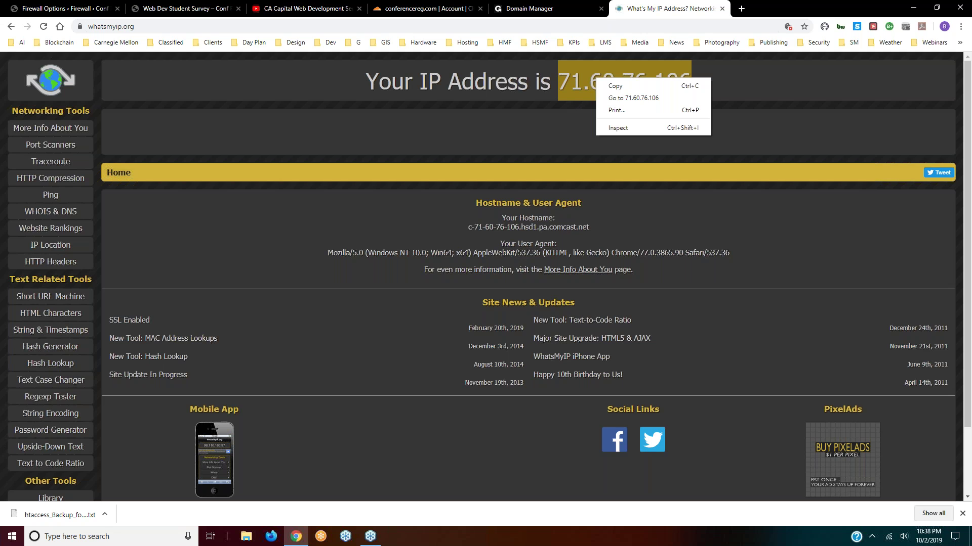
{"action": "left_click", "coordinate": [618, 89]}
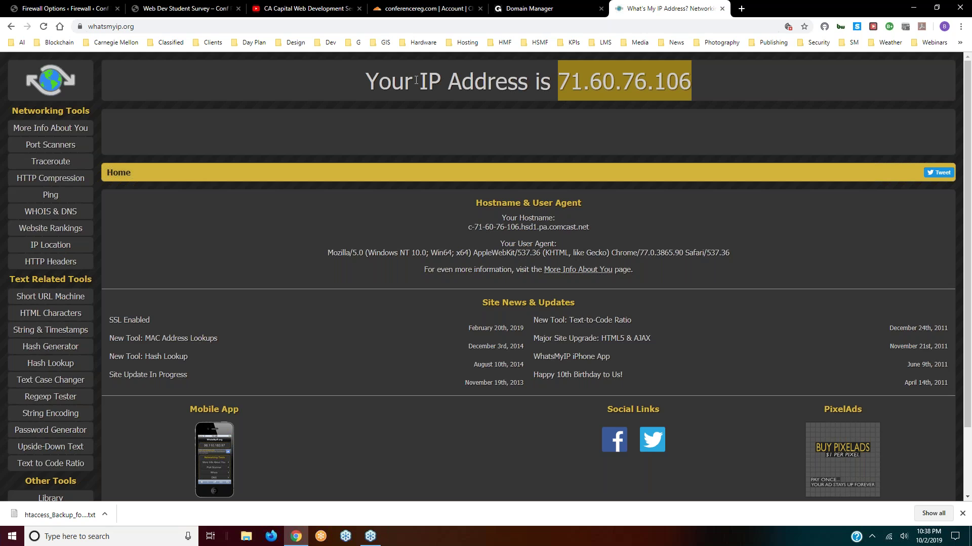
{"action": "right_click", "coordinate": [594, 80]}
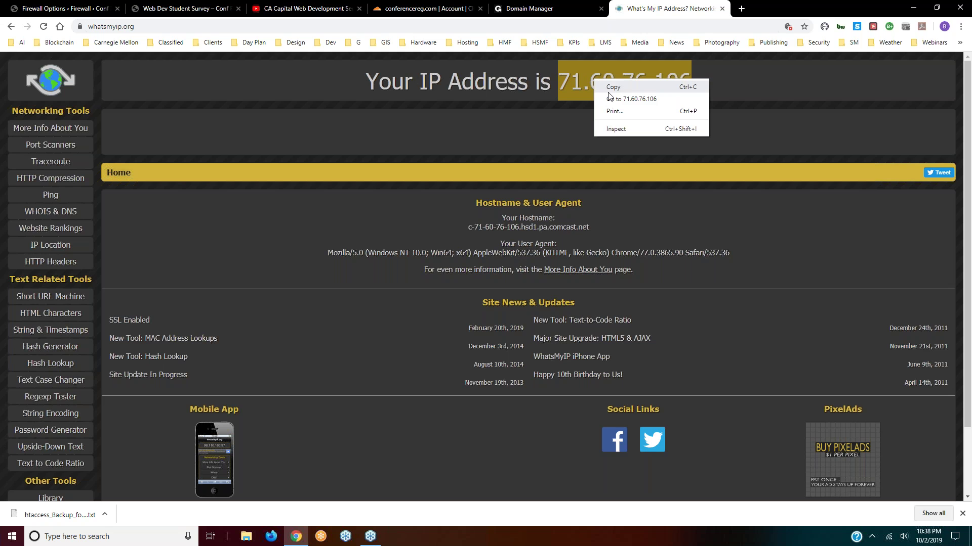
{"action": "left_click", "coordinate": [610, 86]}
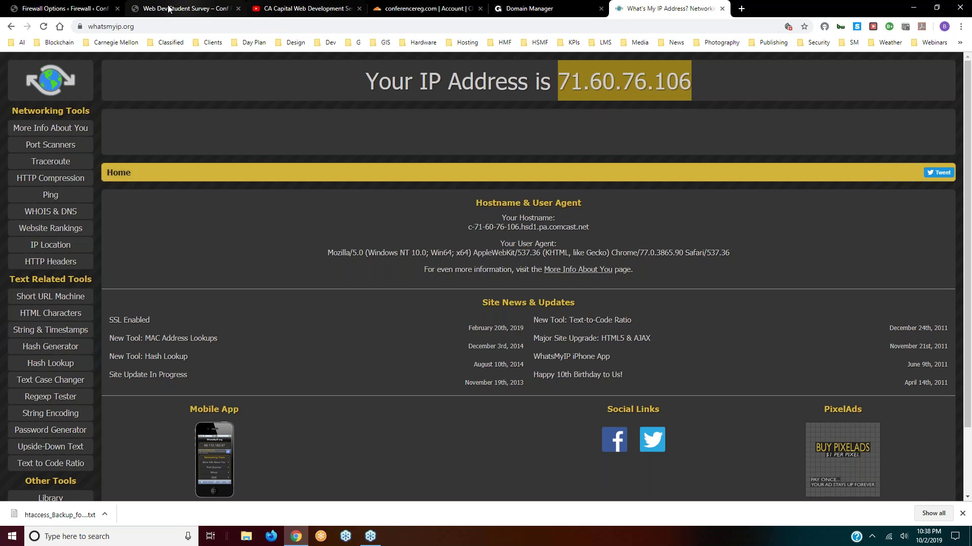
- Paste the copied public IP into Wordfence's 'Whitelisted IP addresses that bypass all rules' field
{"action": "left_click", "coordinate": [83, 9]}
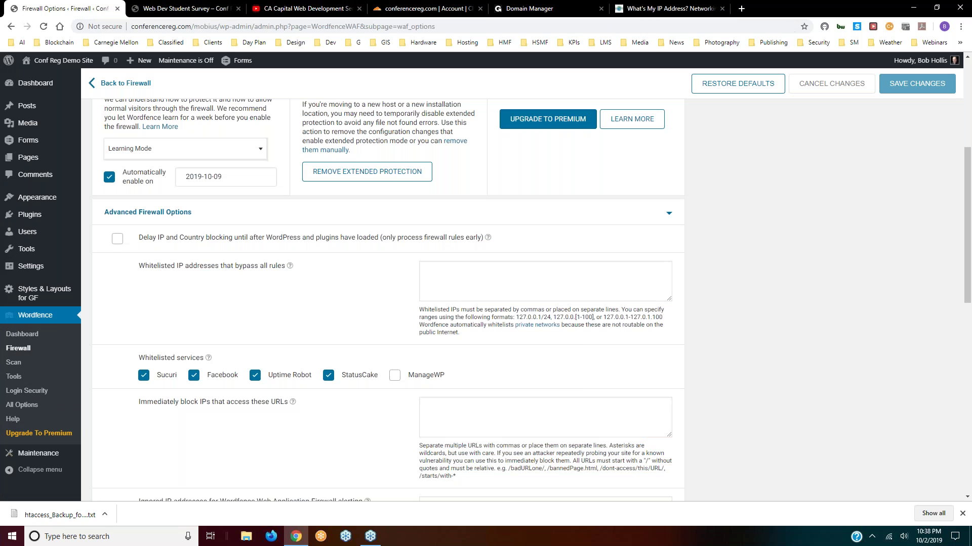
{"action": "right_click", "coordinate": [468, 272]}
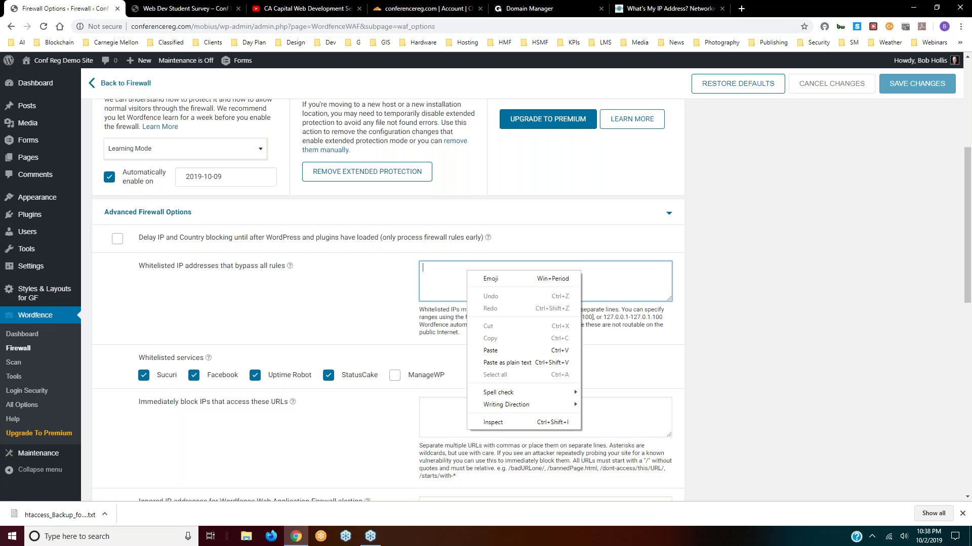
{"action": "left_click", "coordinate": [504, 350]}
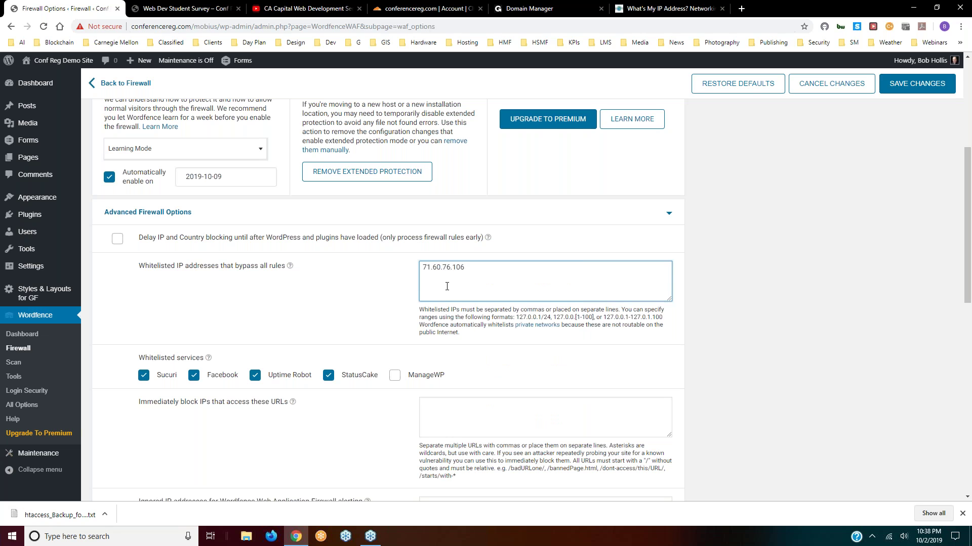
{"action": "scroll", "coordinate": [457, 237], "scroll_direction": "down", "scroll_amount": 1}
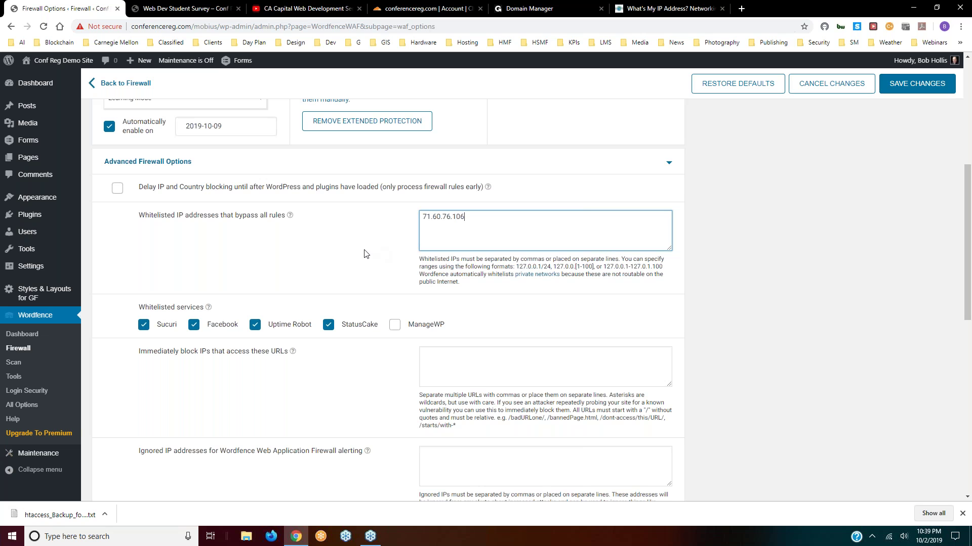
{"action": "scroll", "coordinate": [349, 253], "scroll_direction": "down", "scroll_amount": 7}
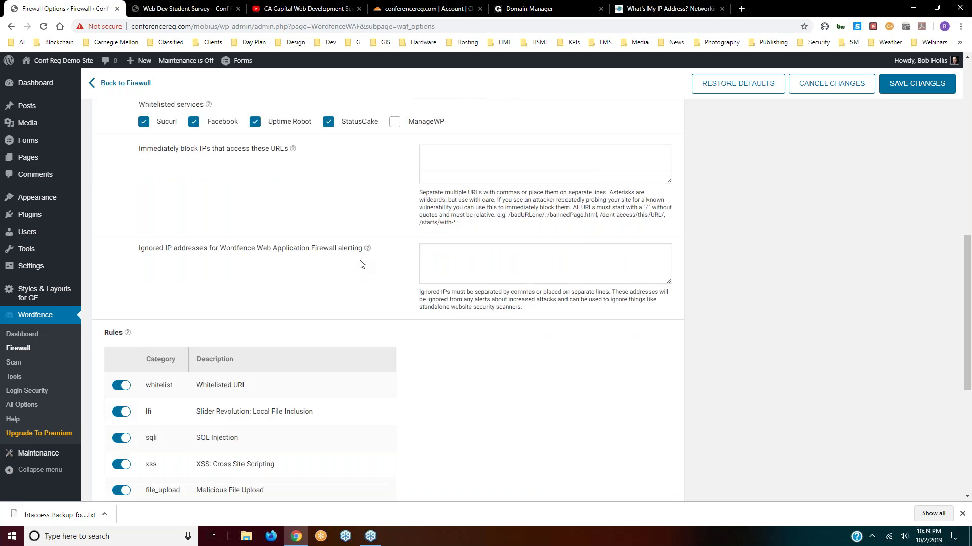
- Expand the Brute Force Protection section below the Rules table
{"action": "scroll", "coordinate": [368, 263], "scroll_direction": "down", "scroll_amount": 2}
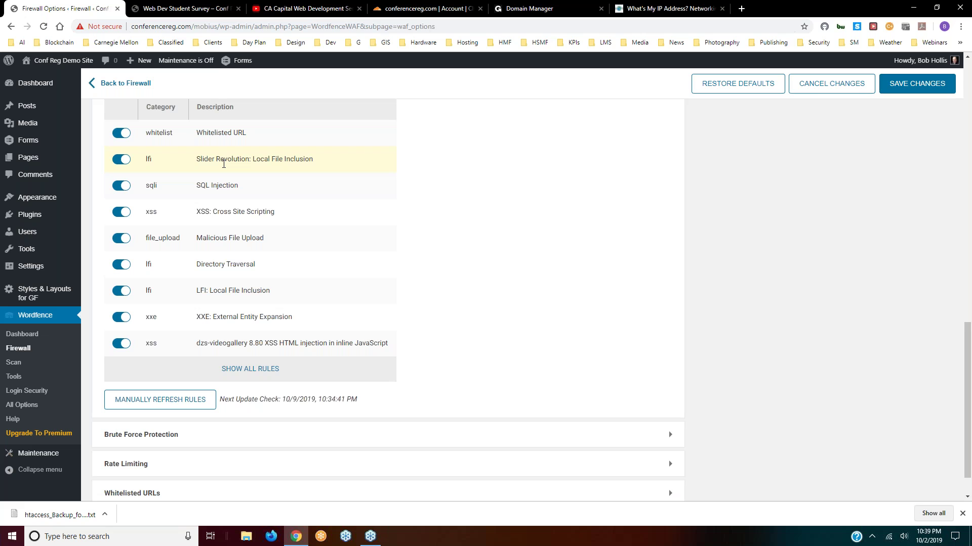
{"action": "scroll", "coordinate": [223, 164], "scroll_direction": "down", "scroll_amount": 2}
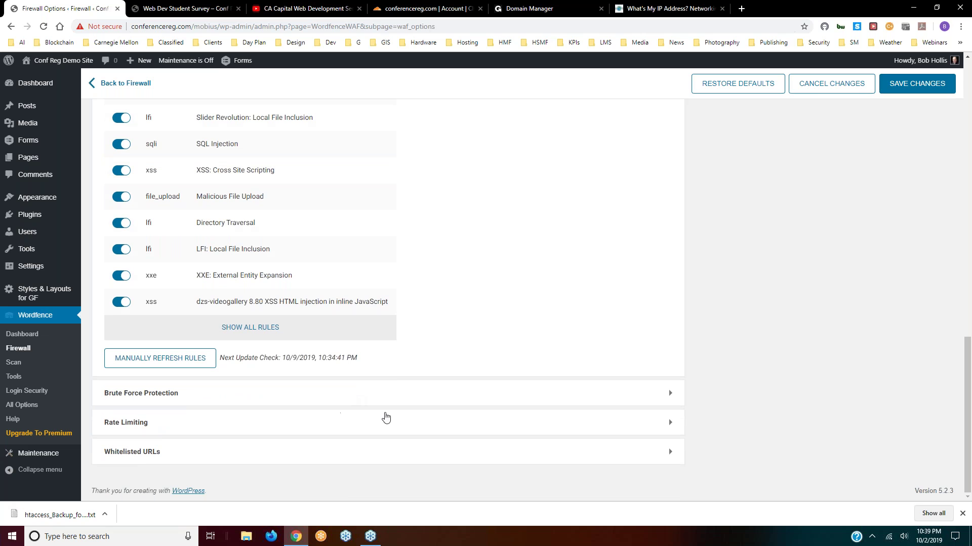
{"action": "left_click", "coordinate": [398, 404]}
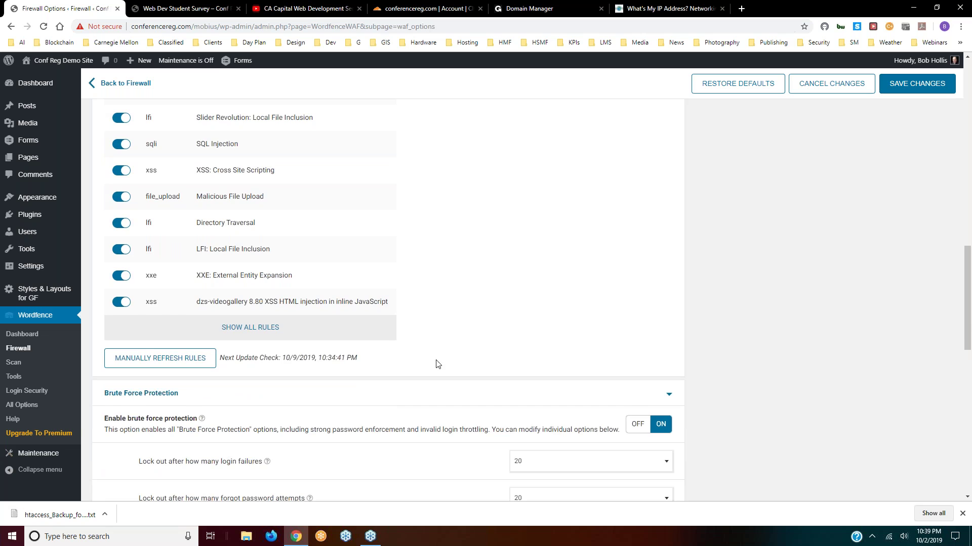
{"action": "scroll", "coordinate": [436, 362], "scroll_direction": "down", "scroll_amount": 3}
{"action": "scroll", "coordinate": [436, 363], "scroll_direction": "down", "scroll_amount": 2}
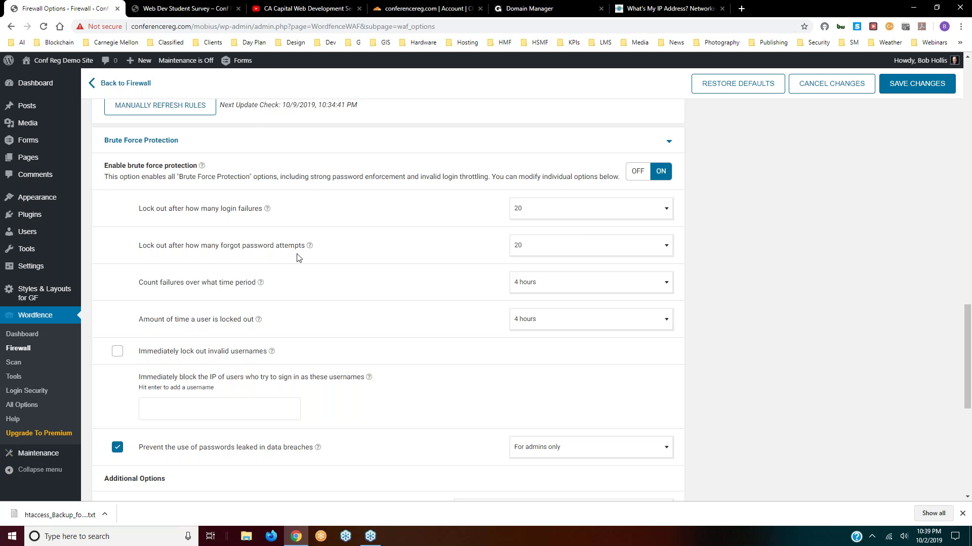
- Set both the login failure and forgot-password attempt limits to 5
{"action": "left_click", "coordinate": [668, 209]}
{"action": "scroll", "coordinate": [585, 281], "scroll_direction": "up", "scroll_amount": 5}
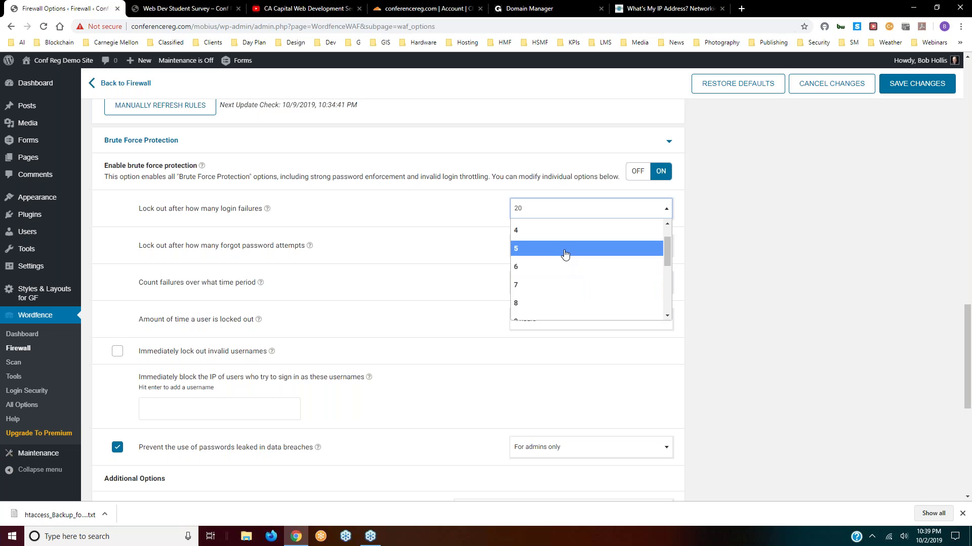
{"action": "left_click", "coordinate": [565, 258]}
{"action": "left_click", "coordinate": [666, 245]}
{"action": "scroll", "coordinate": [605, 279], "scroll_direction": "up", "scroll_amount": 3}
{"action": "left_click", "coordinate": [551, 285]}
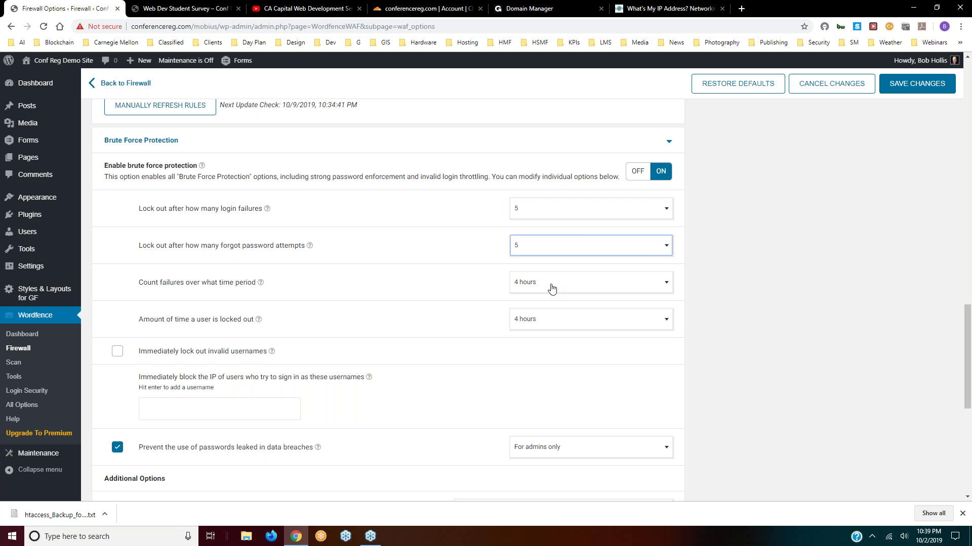
- Count failures over 30 minutes, lock out for 30 minutes, and immediately lock out invalid usernames
{"action": "left_click", "coordinate": [584, 283]}
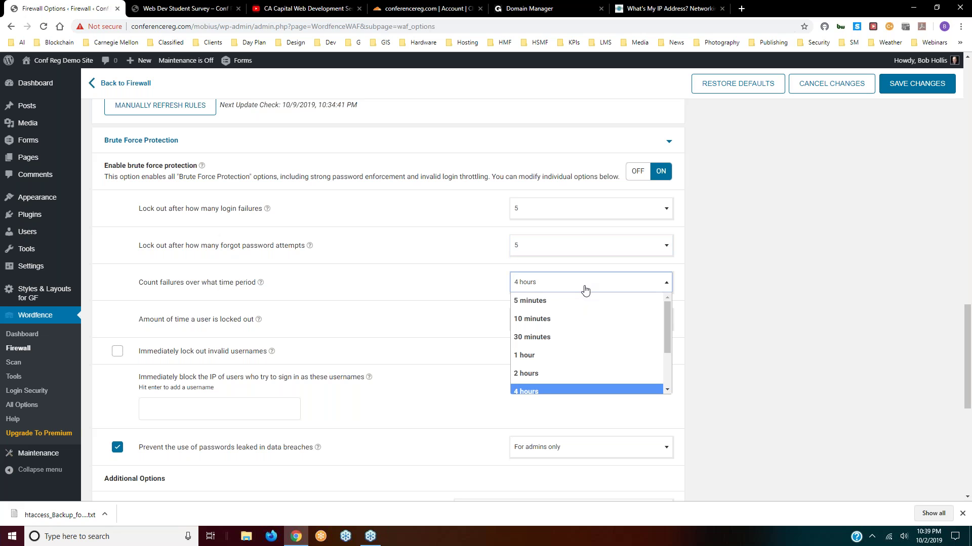
{"action": "left_click", "coordinate": [558, 339]}
{"action": "left_click", "coordinate": [558, 325]}
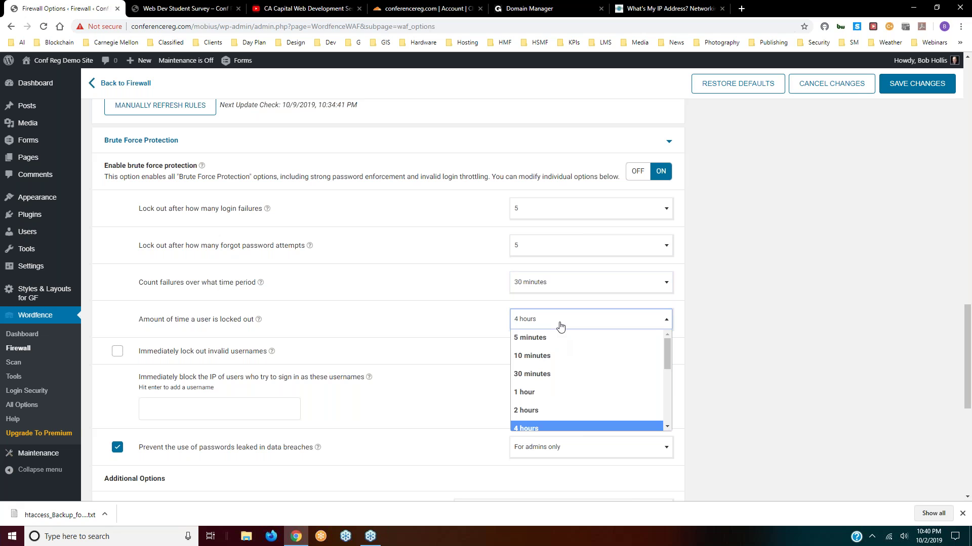
{"action": "left_click", "coordinate": [546, 379]}
{"action": "scroll", "coordinate": [448, 324], "scroll_direction": "down", "scroll_amount": 2}
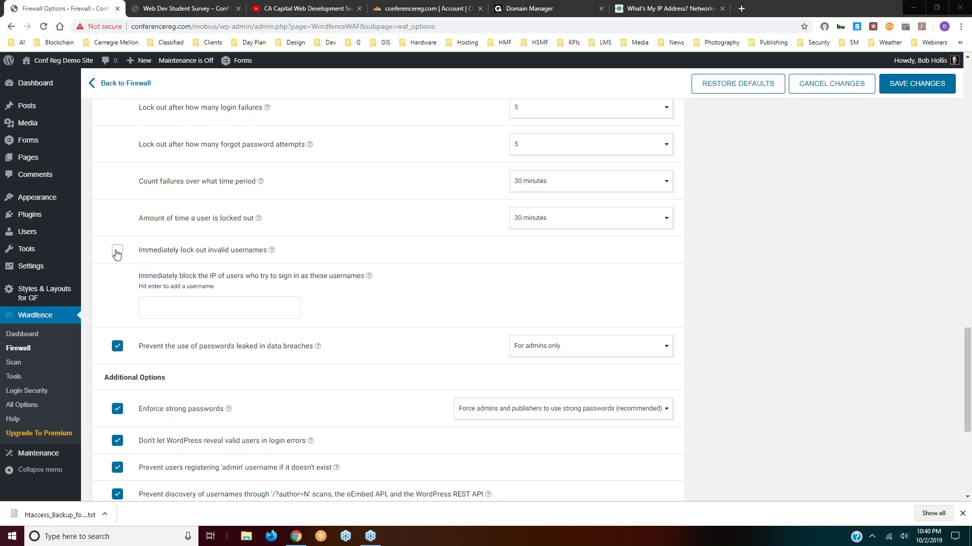
{"action": "left_click", "coordinate": [117, 253]}
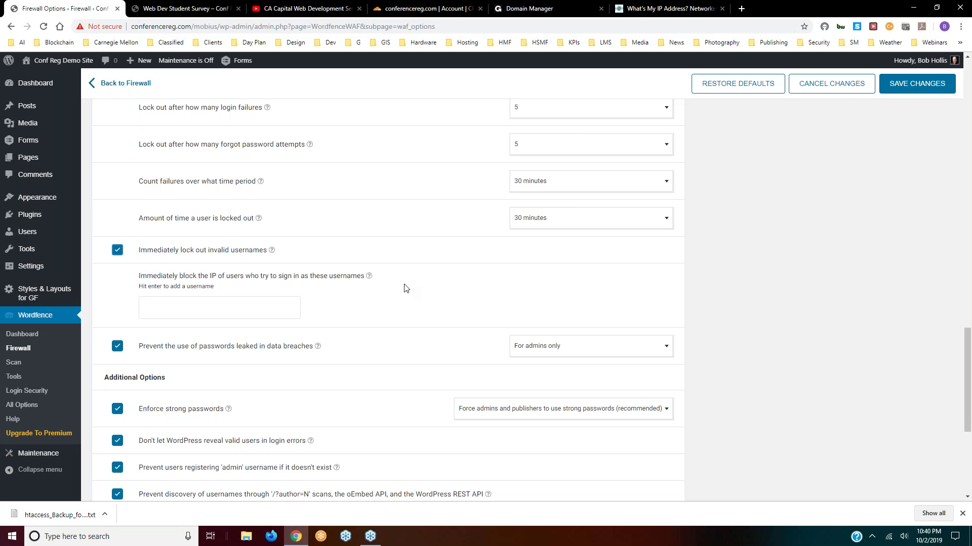
- Expand Rate Limiting and tick 'Immediately block fake Google crawlers'
{"action": "scroll", "coordinate": [354, 322], "scroll_direction": "down", "scroll_amount": 5}
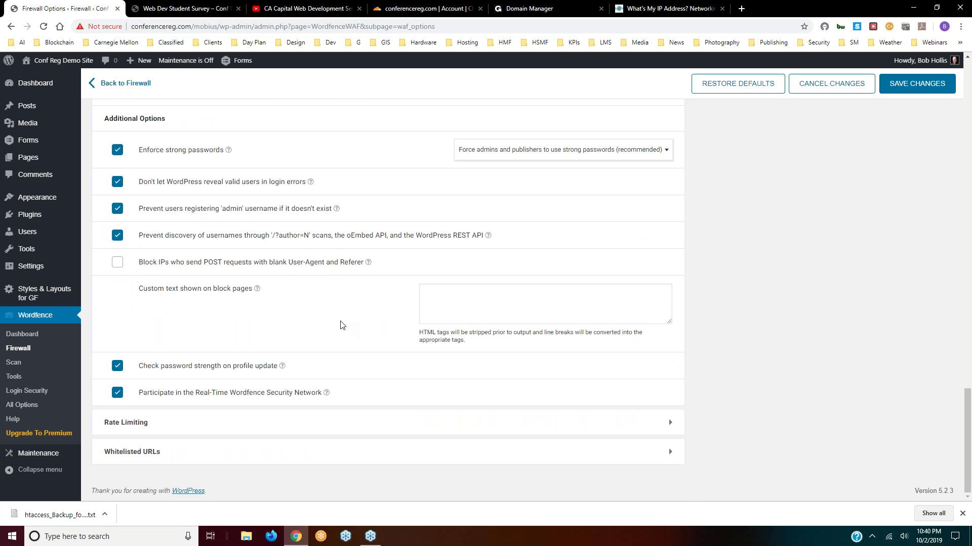
{"action": "left_click", "coordinate": [403, 425]}
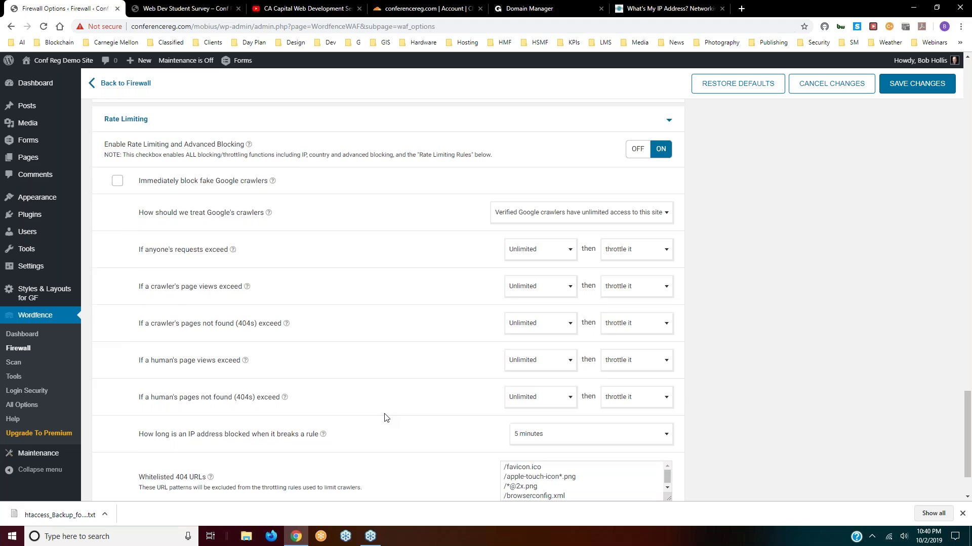
{"action": "scroll", "coordinate": [386, 418], "scroll_direction": "down", "scroll_amount": 2}
{"action": "scroll", "coordinate": [385, 415], "scroll_direction": "up", "scroll_amount": 2}
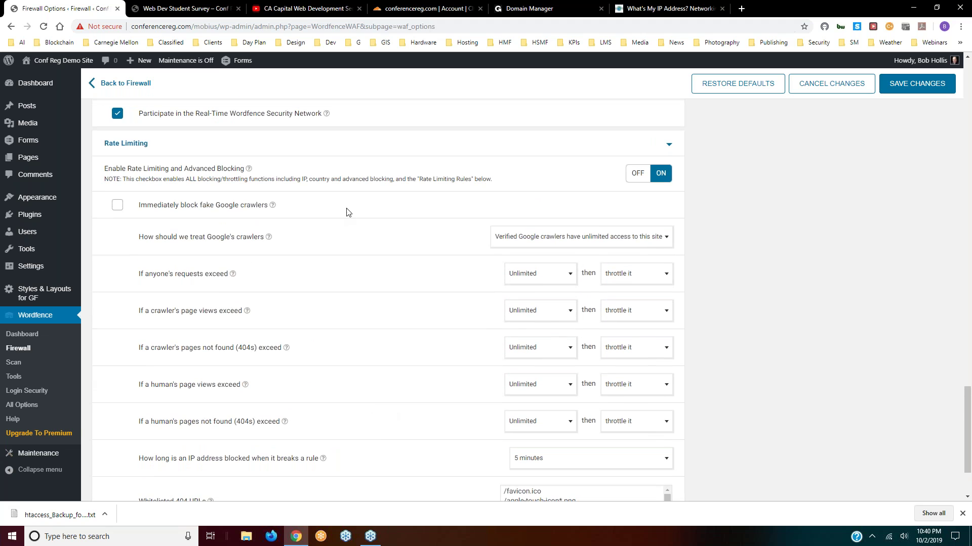
{"action": "left_click", "coordinate": [117, 208]}
- Save the changed Wordfence firewall options
{"action": "scroll", "coordinate": [382, 258], "scroll_direction": "down", "scroll_amount": 2}
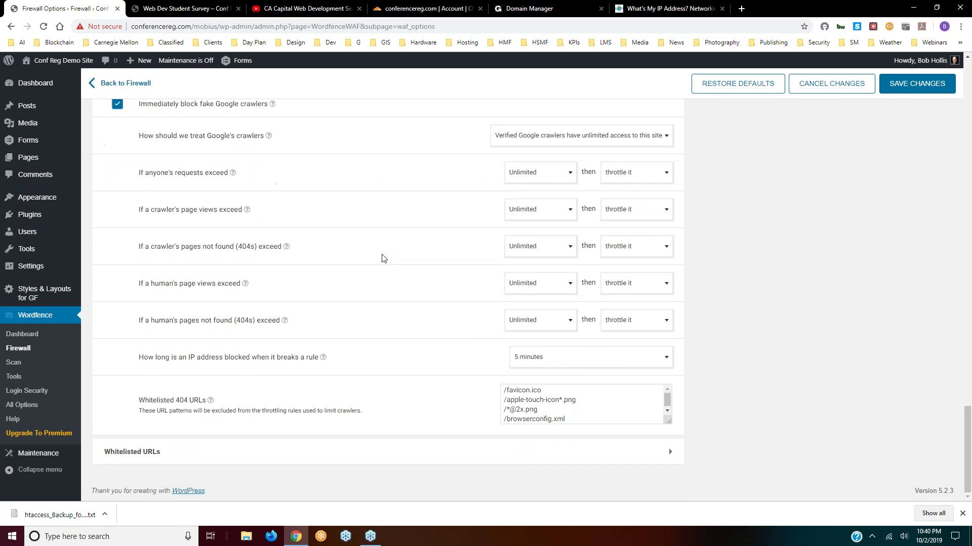
{"action": "scroll", "coordinate": [575, 358], "scroll_direction": "up", "scroll_amount": 4}
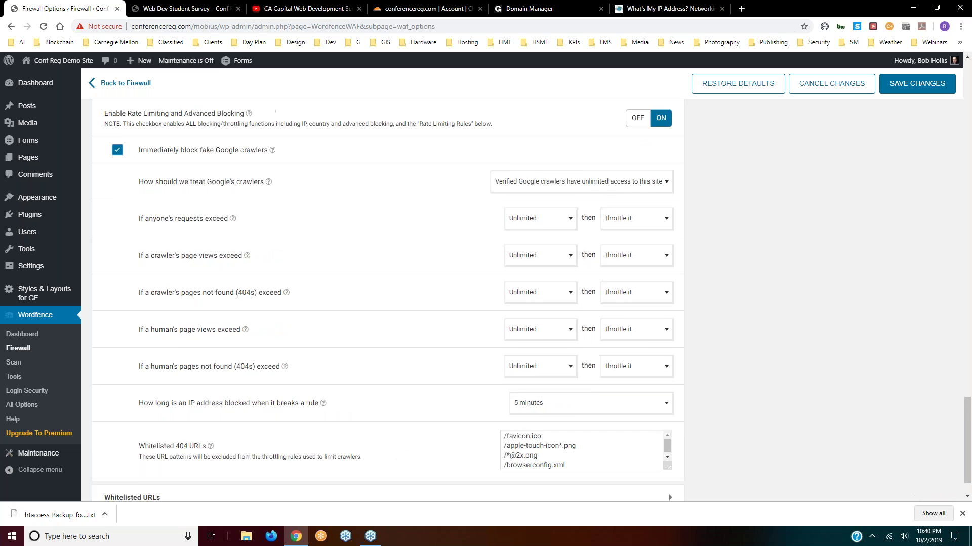
{"action": "left_click", "coordinate": [928, 83]}
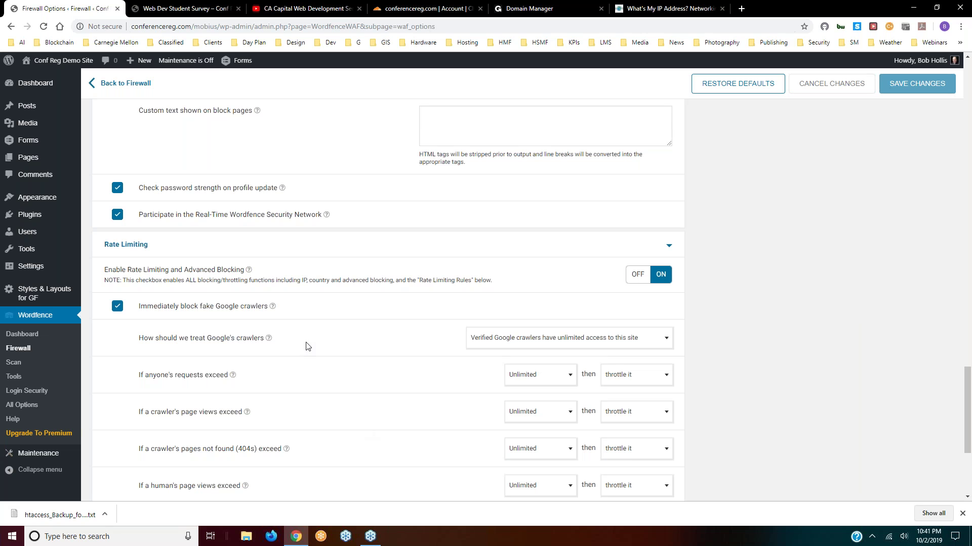
{"action": "scroll", "coordinate": [308, 344], "scroll_direction": "up", "scroll_amount": 15}
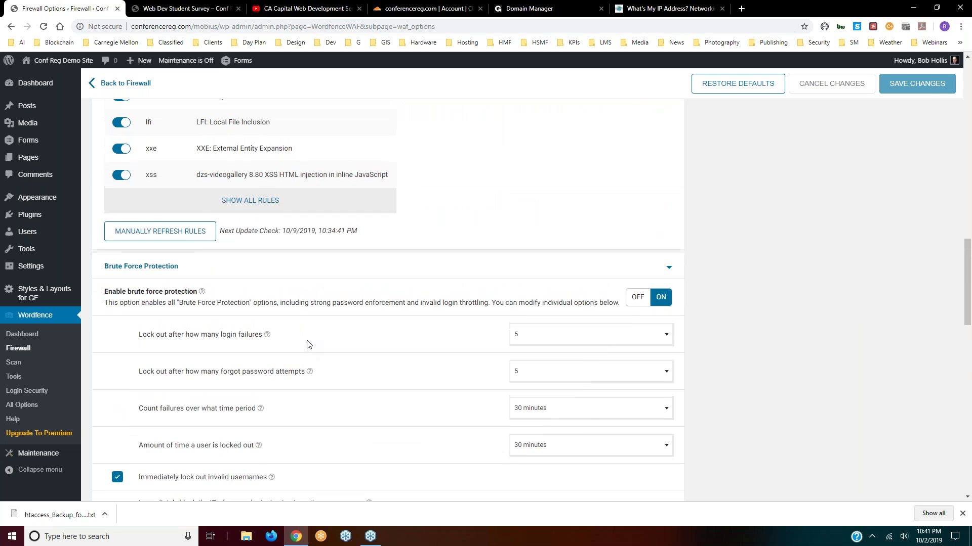
{"action": "scroll", "coordinate": [307, 344], "scroll_direction": "up", "scroll_amount": 15}
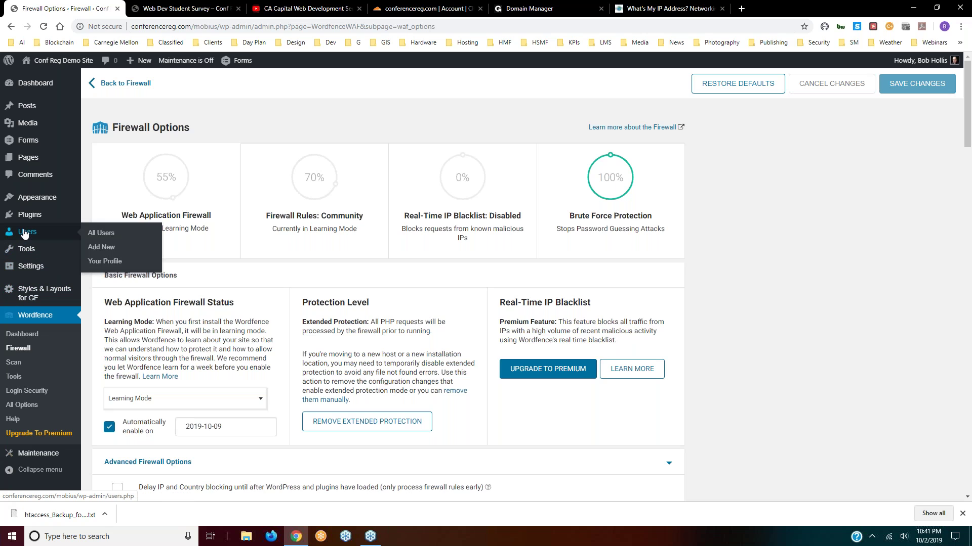
{"action": "mouse_move", "coordinate": [22, 250]}
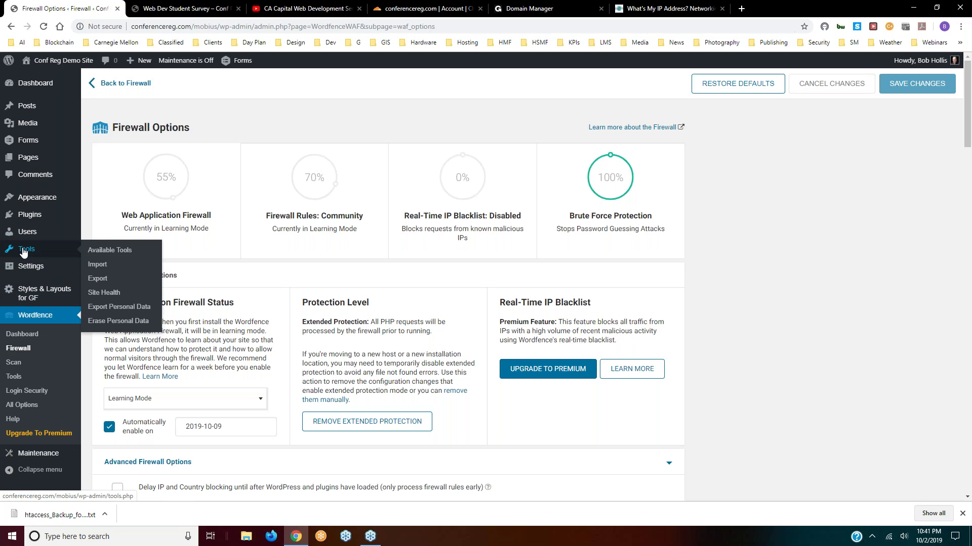
{"action": "mouse_move", "coordinate": [28, 217]}
- Search the Add Plugins directory for 'wordfence'
{"action": "left_click", "coordinate": [98, 230]}
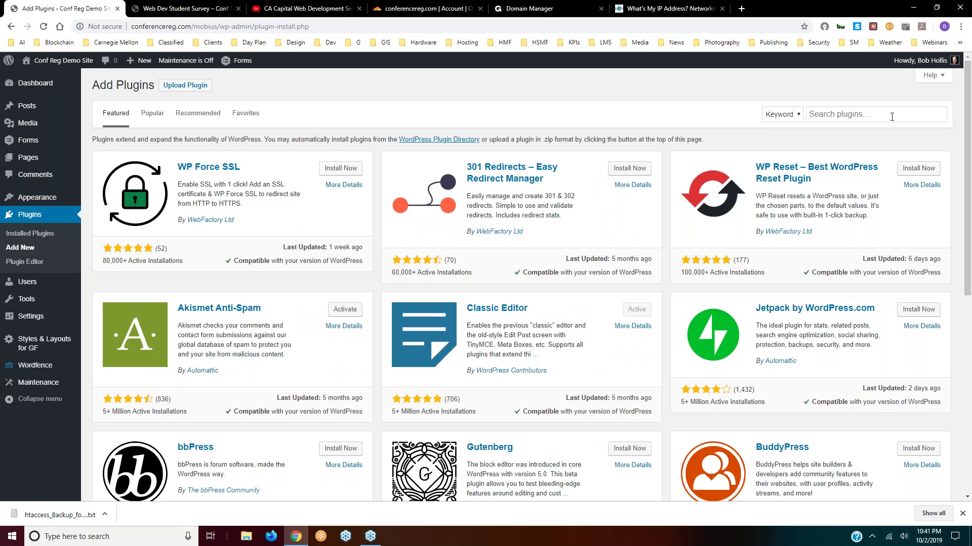
{"action": "left_click", "coordinate": [891, 117]}
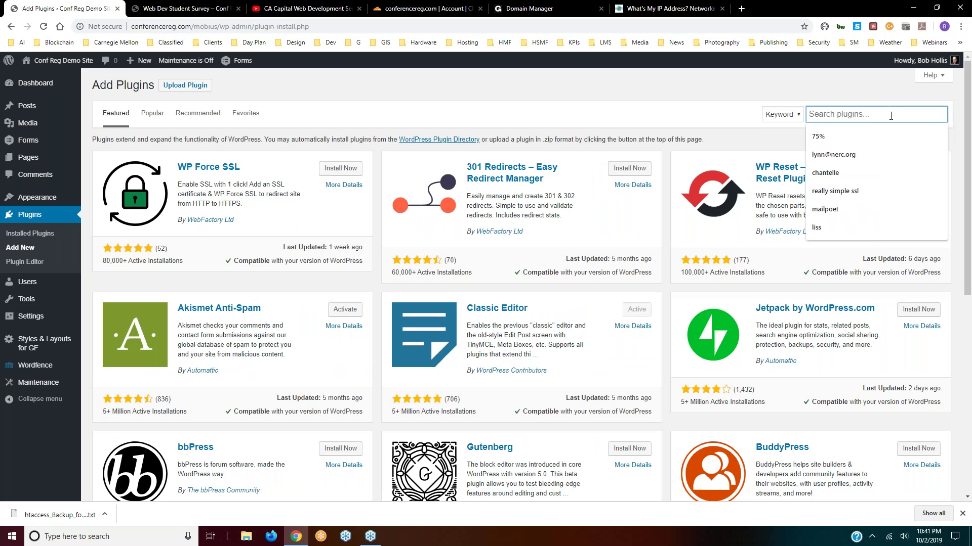
{"action": "type", "text": "wordfence"}
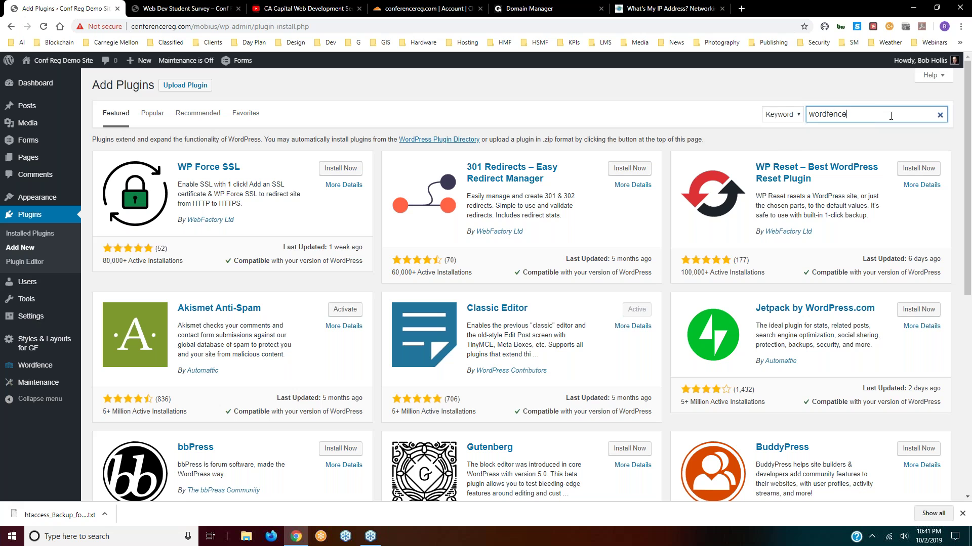
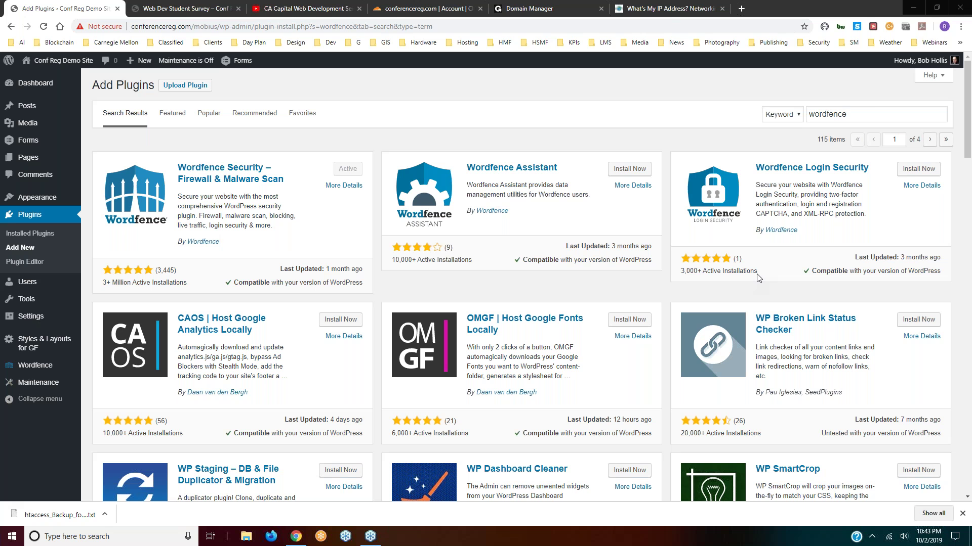
- Copy the web address from the What's My IP page's address bar
{"action": "left_click", "coordinate": [667, 8]}
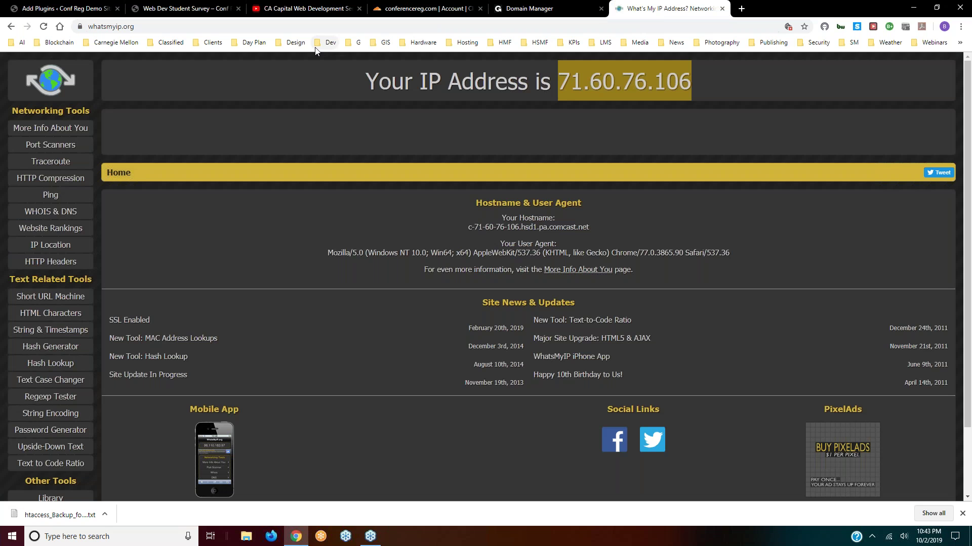
{"action": "left_click", "coordinate": [101, 28]}
{"action": "right_click", "coordinate": [101, 29]}
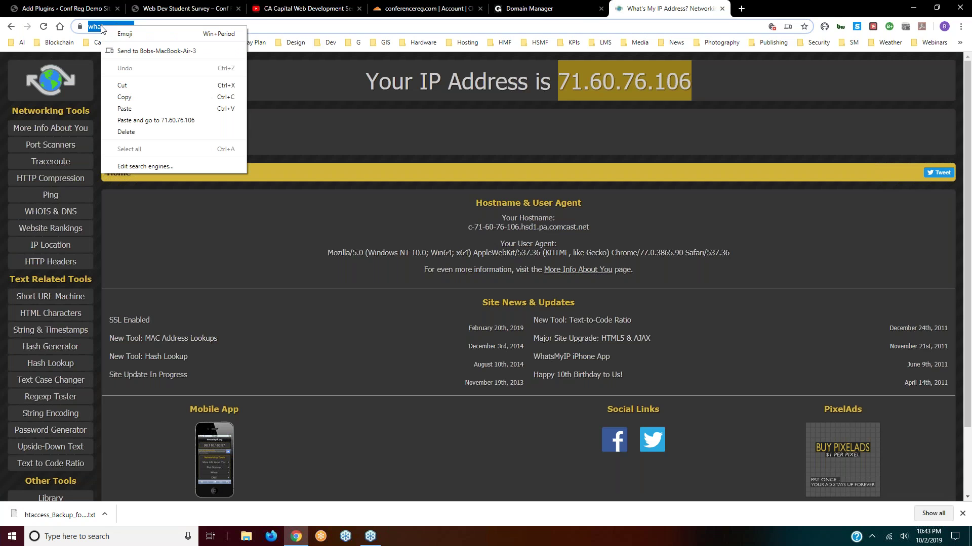
{"action": "left_click", "coordinate": [125, 98]}
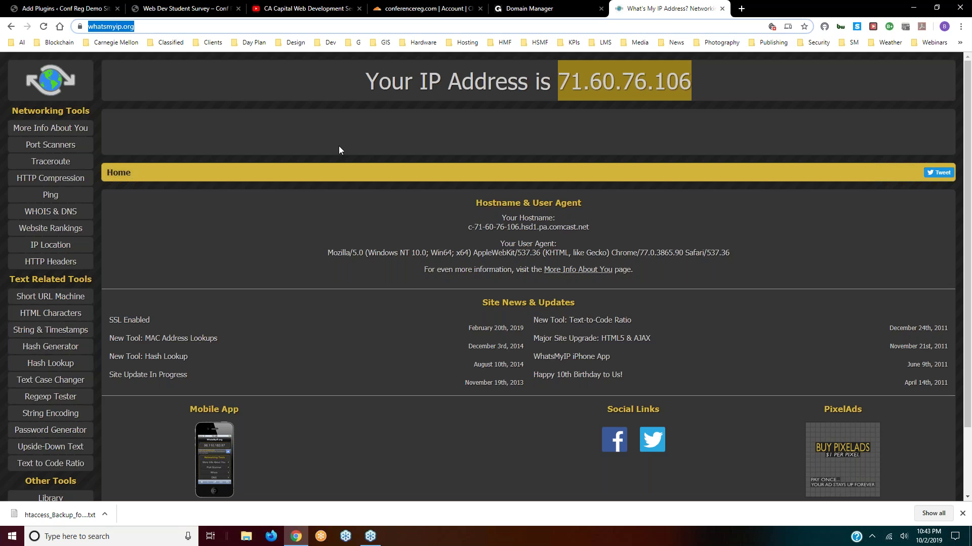
{"action": "key", "text": "alt+Tab"}
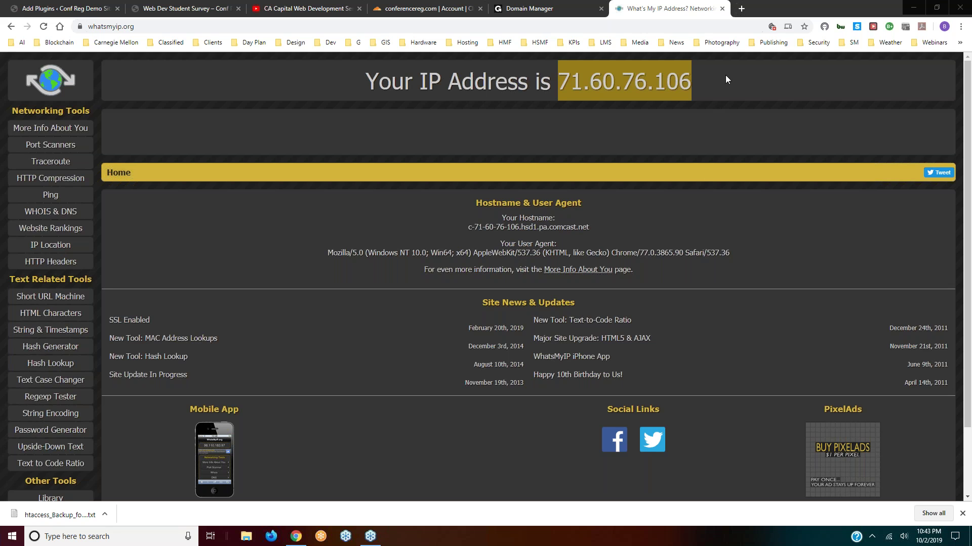
- Close the What's My IP tab and return to the WordPress Add Plugins results
{"action": "left_click", "coordinate": [722, 9]}
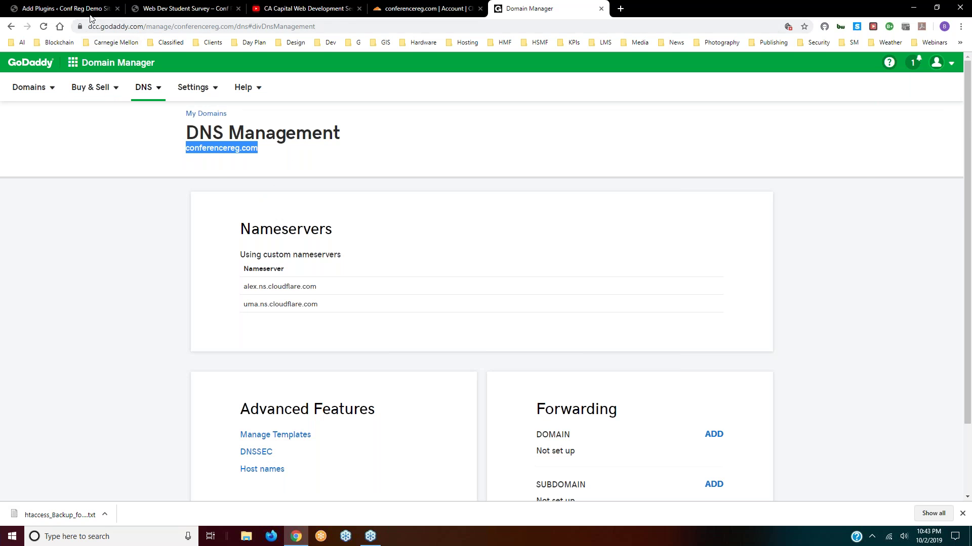
{"action": "left_click", "coordinate": [76, 9]}
{"action": "mouse_move", "coordinate": [31, 109]}
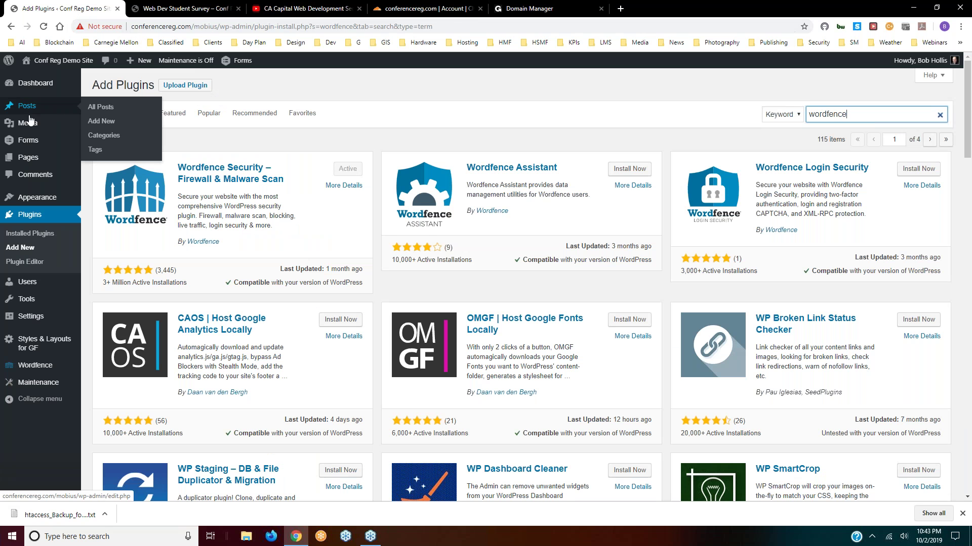
{"action": "mouse_move", "coordinate": [29, 143]}
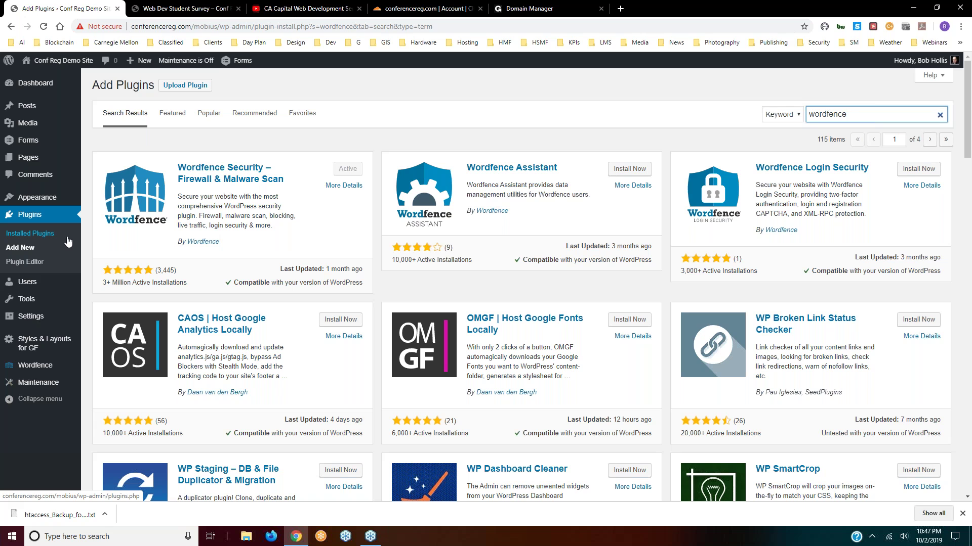
{"action": "mouse_move", "coordinate": [25, 107]}
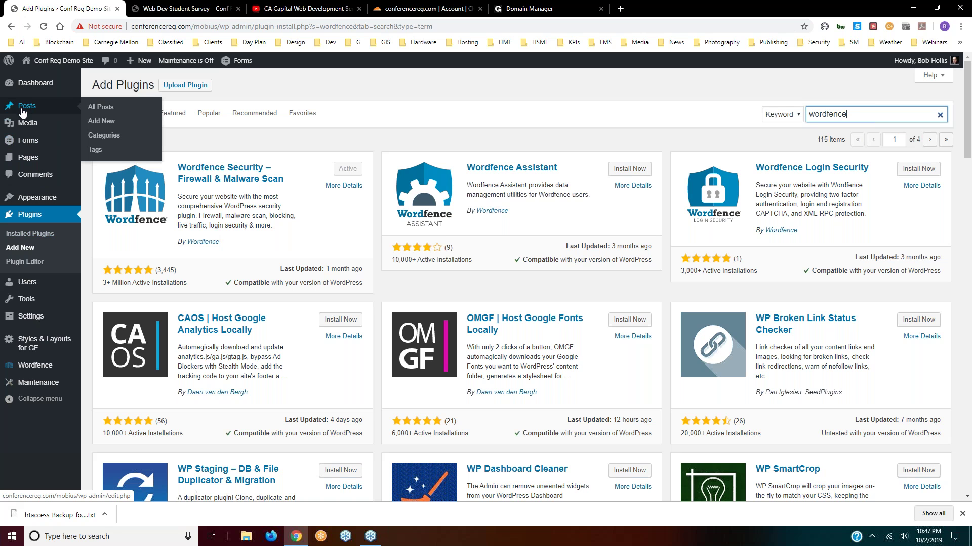
{"action": "mouse_move", "coordinate": [28, 158]}
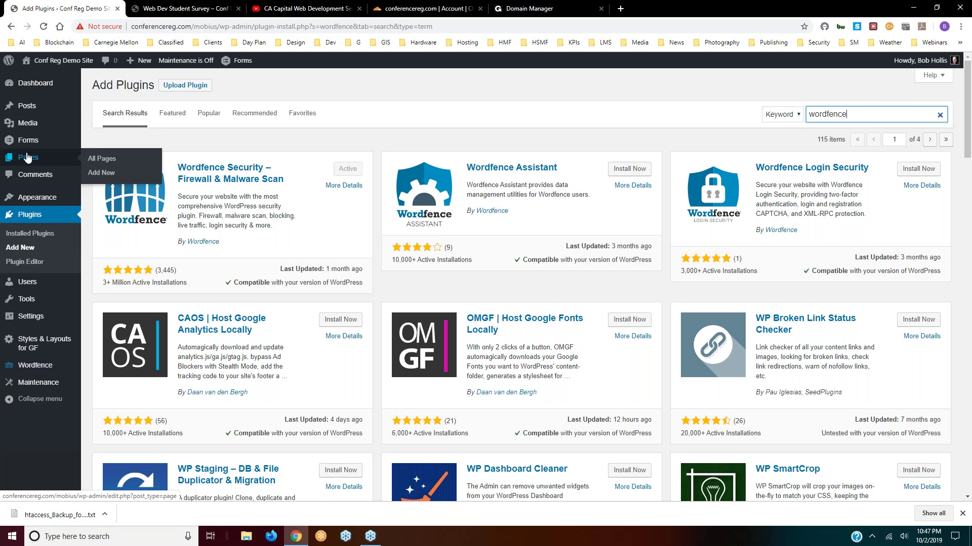
{"action": "mouse_move", "coordinate": [33, 124]}
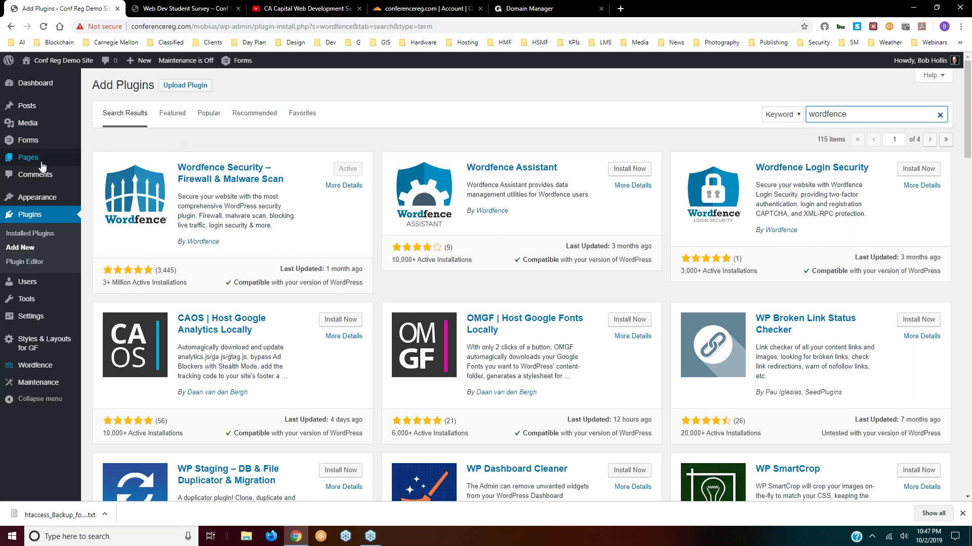
{"action": "left_click", "coordinate": [96, 159]}
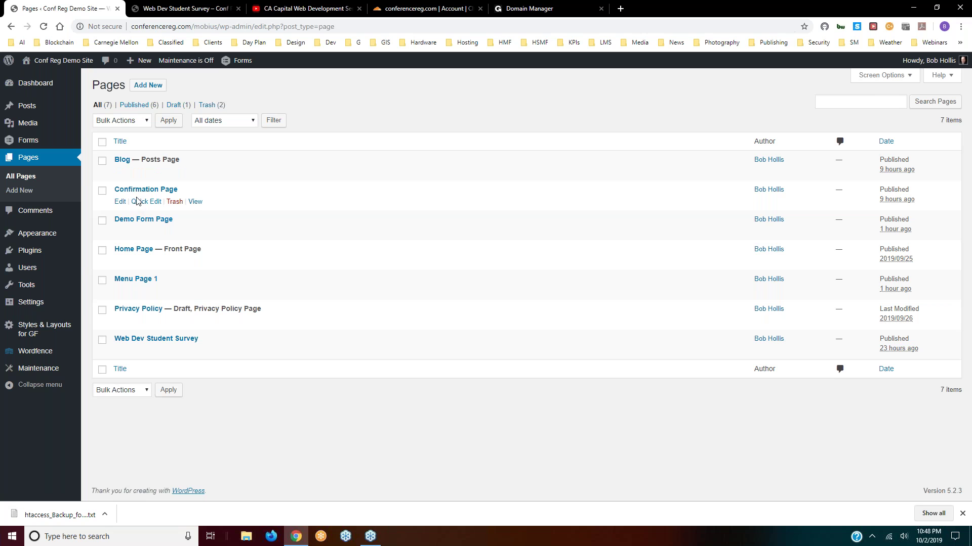
- Add the line 'This is very easy' to the Confirmation Page and update it
{"action": "left_click", "coordinate": [121, 202]}
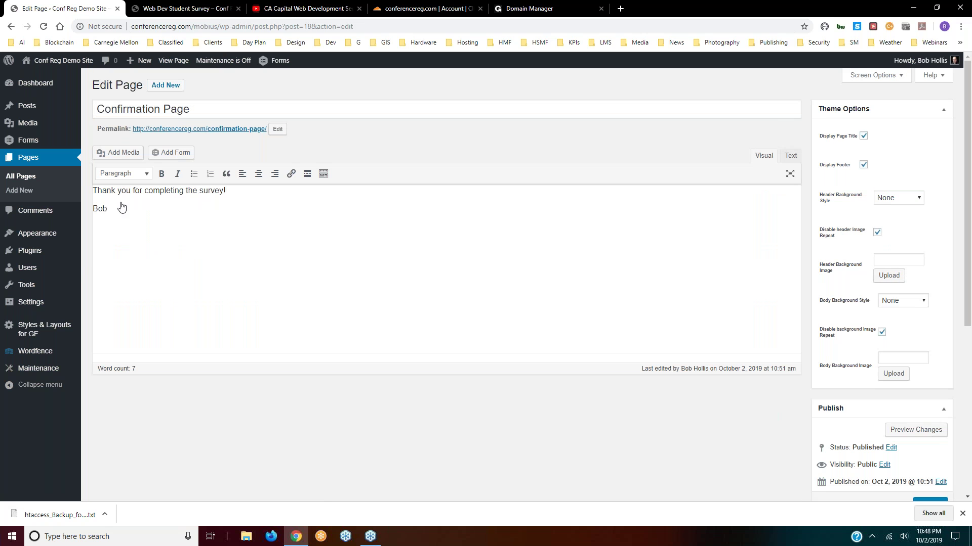
{"action": "left_click", "coordinate": [246, 191]}
{"action": "key", "text": "Return"}
{"action": "key", "text": "Return"}
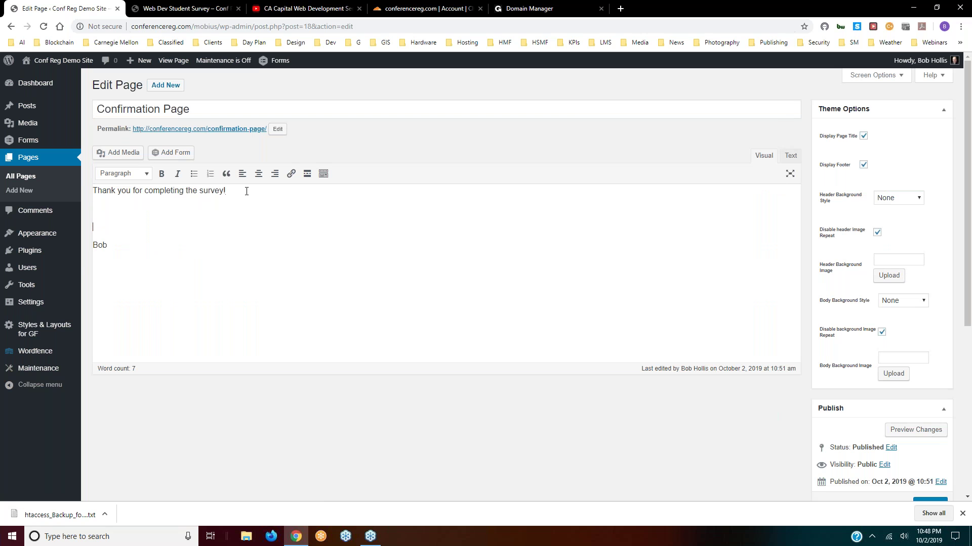
{"action": "key", "text": "BackSpace"}
{"action": "type", "text": "This is very easy!"}
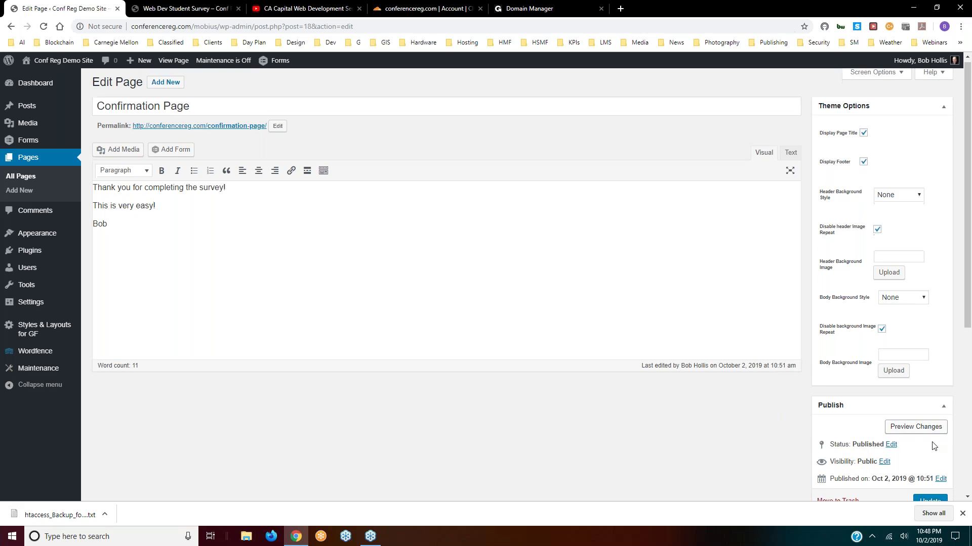
{"action": "scroll", "coordinate": [933, 445], "scroll_direction": "down", "scroll_amount": 1}
{"action": "left_click", "coordinate": [929, 455]}
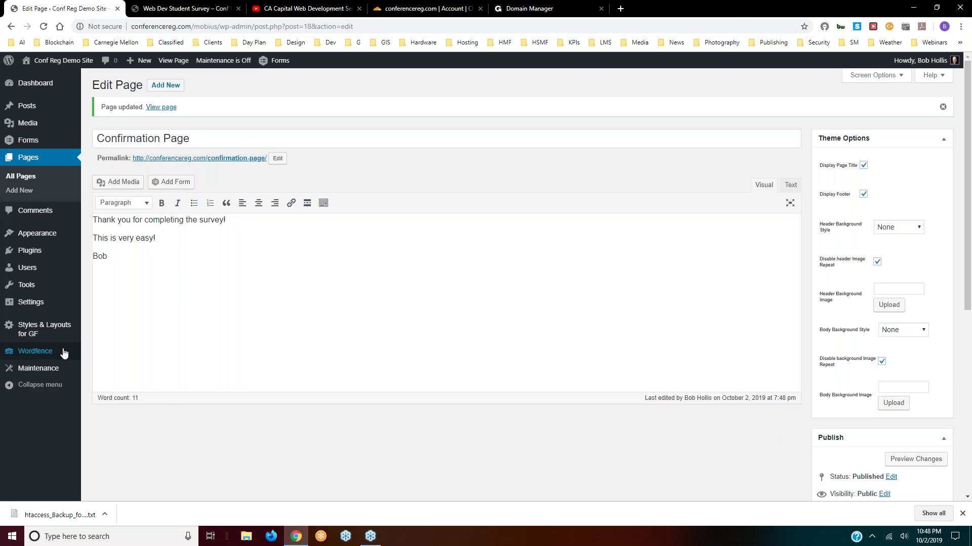
- Reload the Cloudflare dashboard for conferencereg.com to refresh its status
{"action": "mouse_move", "coordinate": [40, 351]}
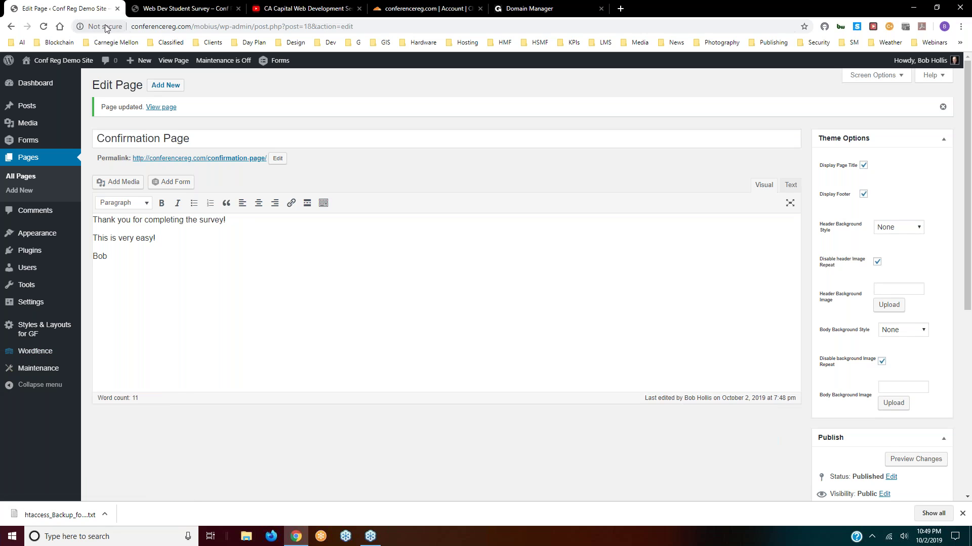
{"action": "left_click", "coordinate": [415, 11]}
{"action": "left_click", "coordinate": [44, 27]}
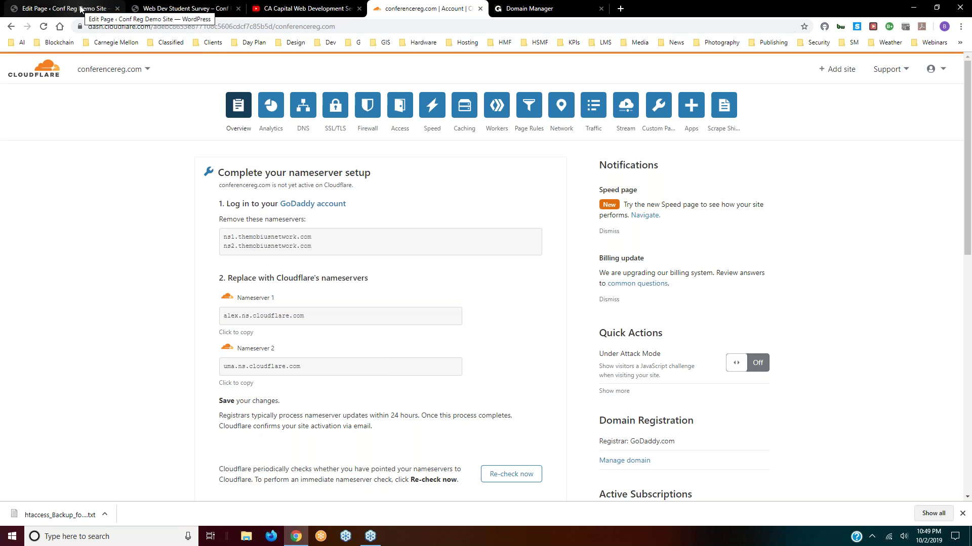
{"action": "left_click", "coordinate": [337, 108]}
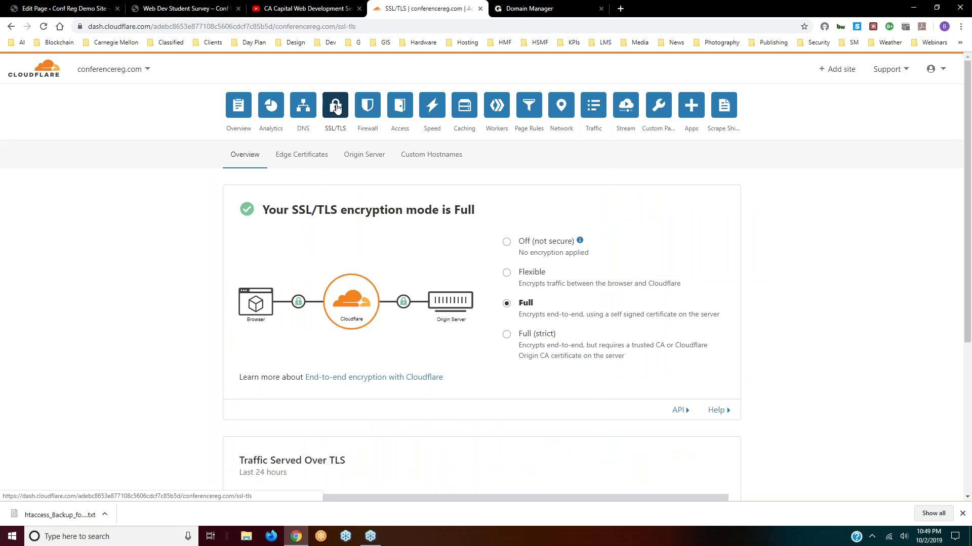
{"action": "left_click", "coordinate": [240, 108]}
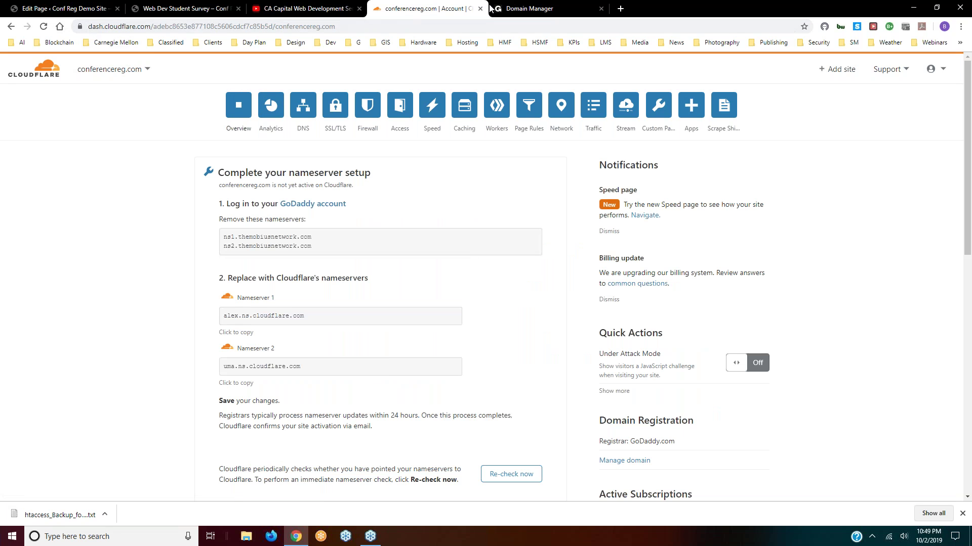
- Bring up the live Web Dev Student Survey page and inspect its not-secure web address
{"action": "left_click", "coordinate": [186, 8]}
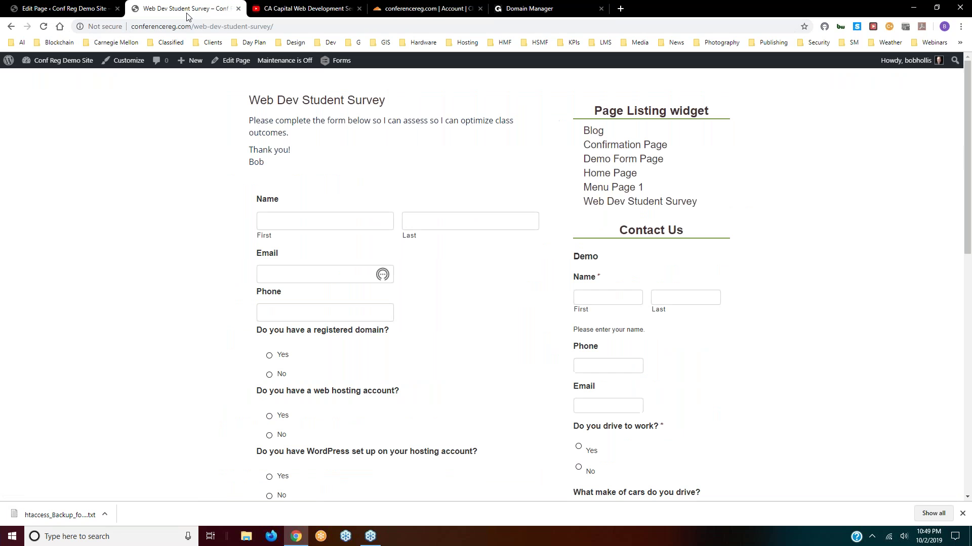
{"action": "left_click", "coordinate": [131, 27]}
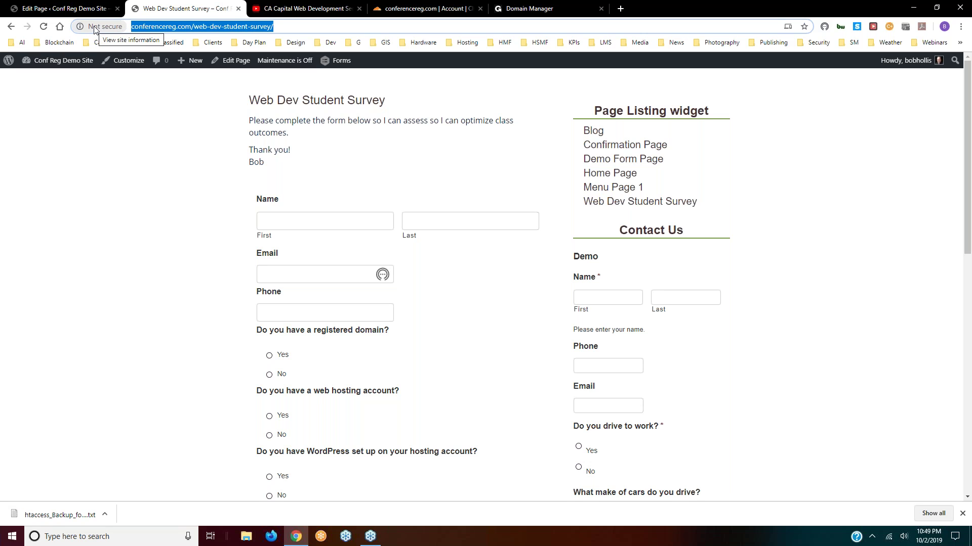
{"action": "left_click", "coordinate": [142, 196]}
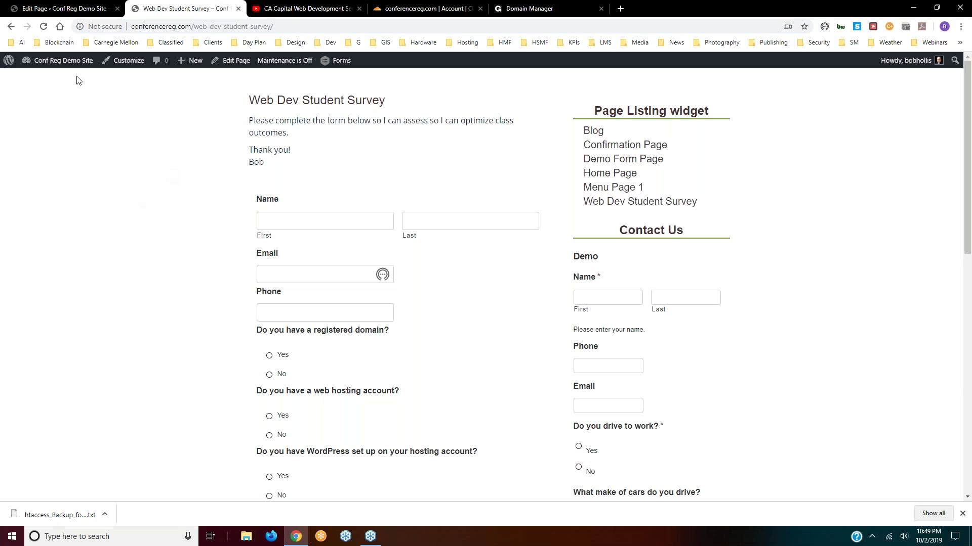
- From the Confirmation Page editor, go to Plugins > Add New
{"action": "left_click", "coordinate": [59, 10]}
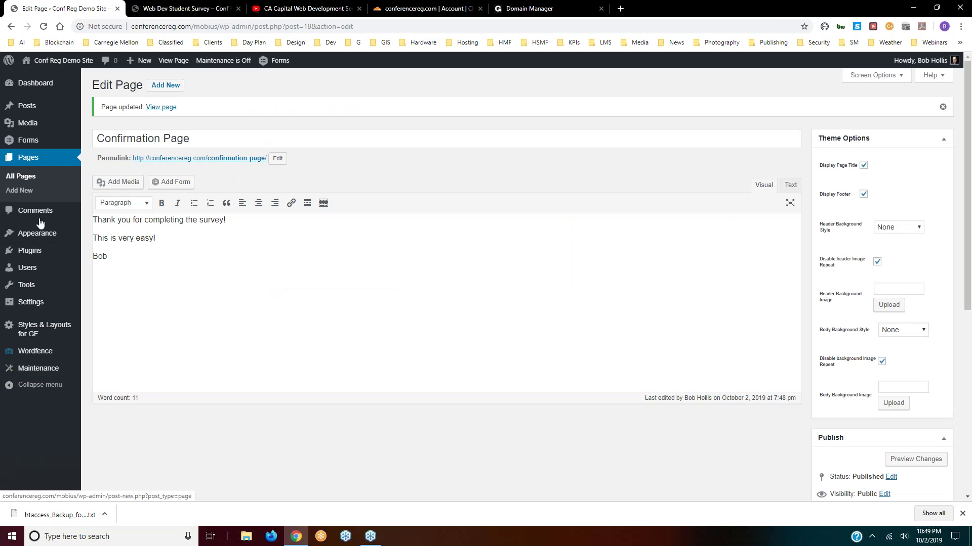
{"action": "mouse_move", "coordinate": [44, 252]}
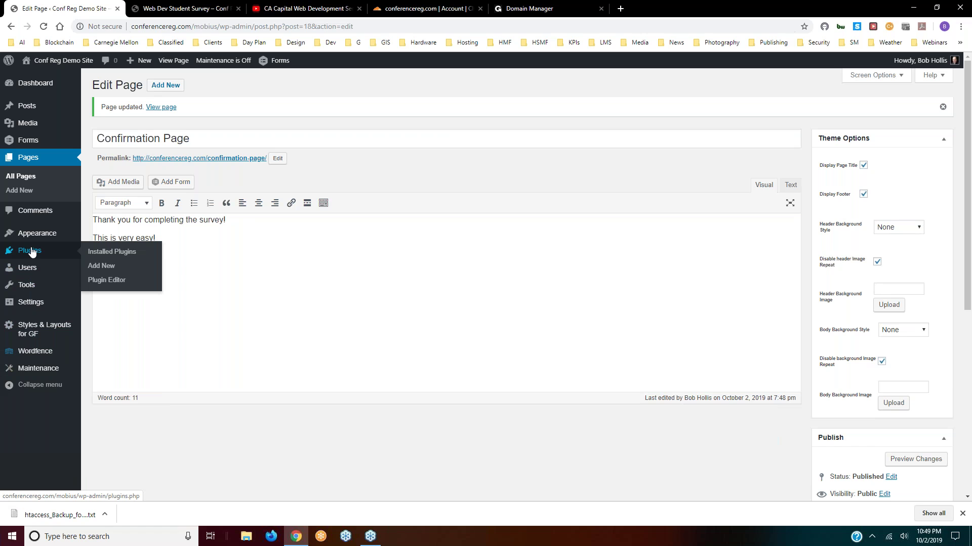
{"action": "left_click", "coordinate": [110, 268]}
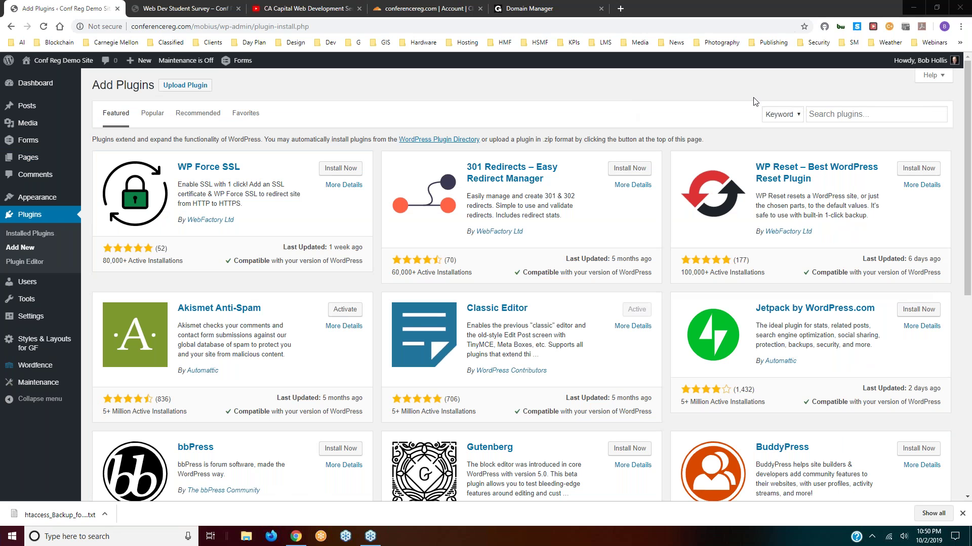
- Search the plugin directory for 'cloudflare' and install the Cloudflare plugin
{"action": "left_click", "coordinate": [842, 112]}
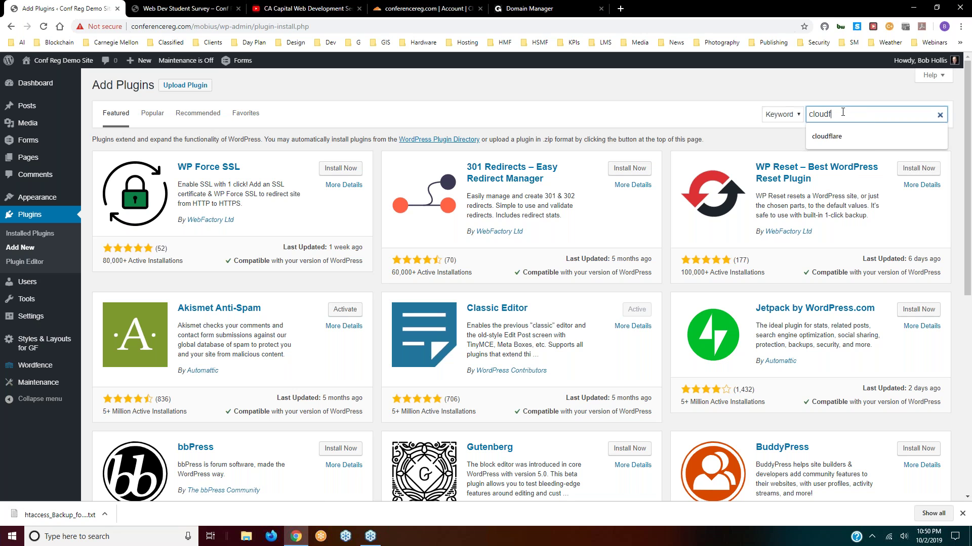
{"action": "type", "text": "alre"}
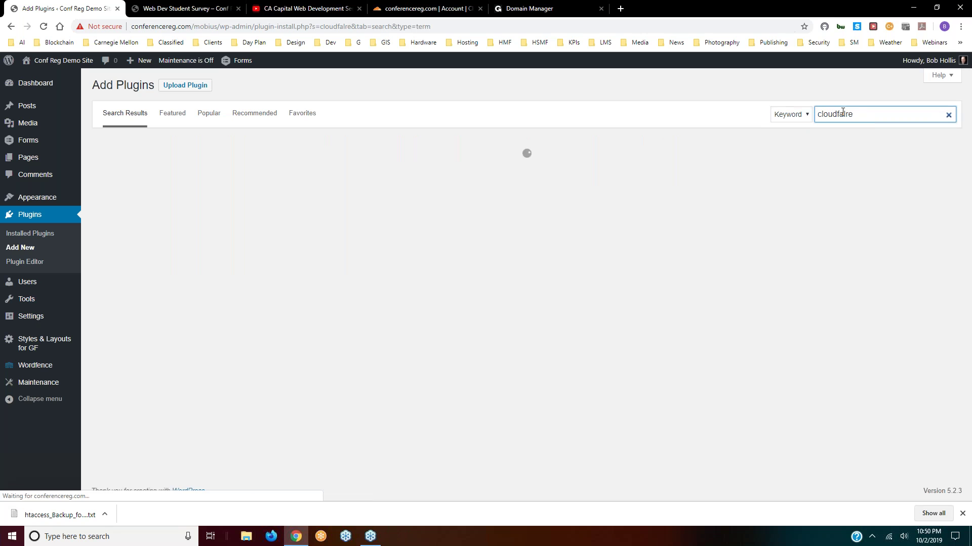
{"action": "key", "text": "BackSpace"}
{"action": "key", "text": "BackSpace"}
{"action": "key", "text": "BackSpace"}
{"action": "key", "text": "BackSpace"}
{"action": "key", "text": "BackSpace"}
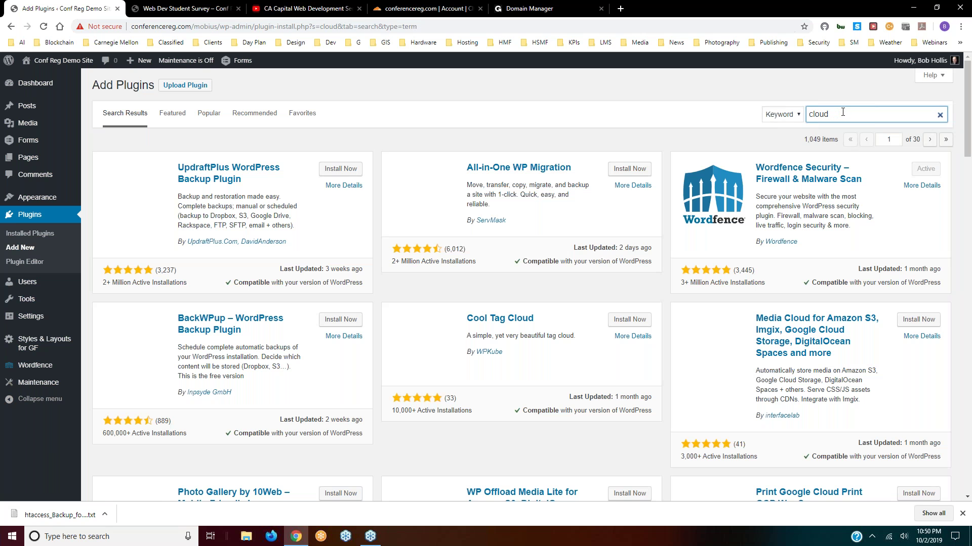
{"action": "type", "text": "flaew"}
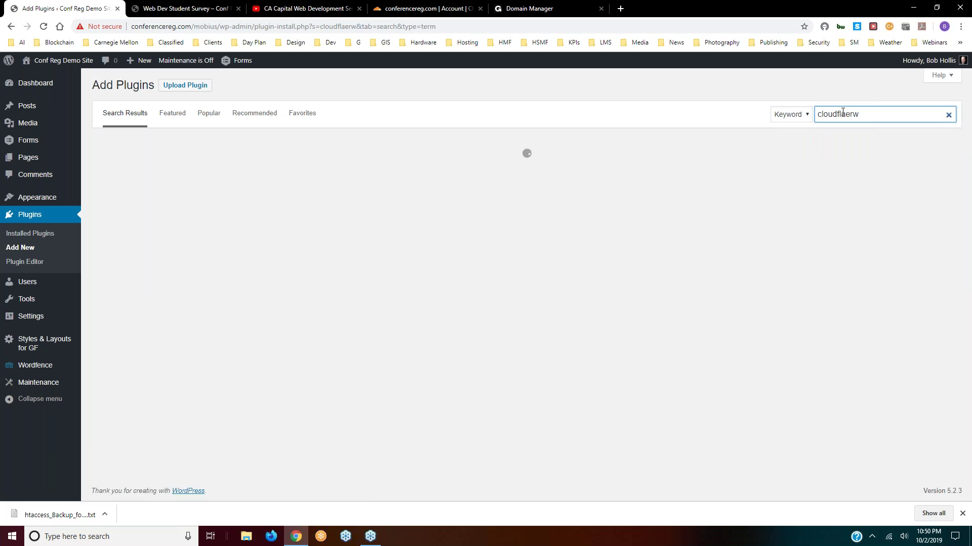
{"action": "key", "text": "BackSpace"}
{"action": "key", "text": "BackSpace"}
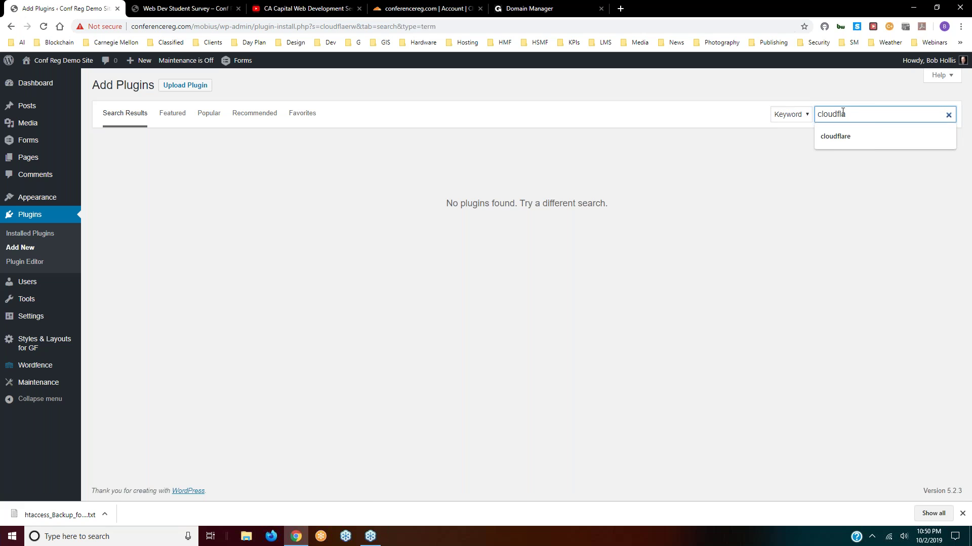
{"action": "type", "text": "re"}
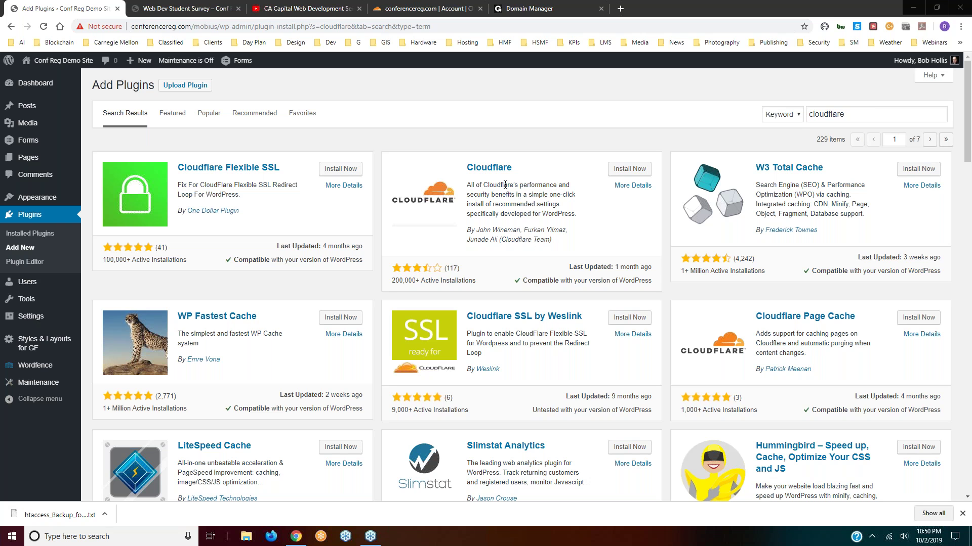
{"action": "left_click", "coordinate": [632, 172]}
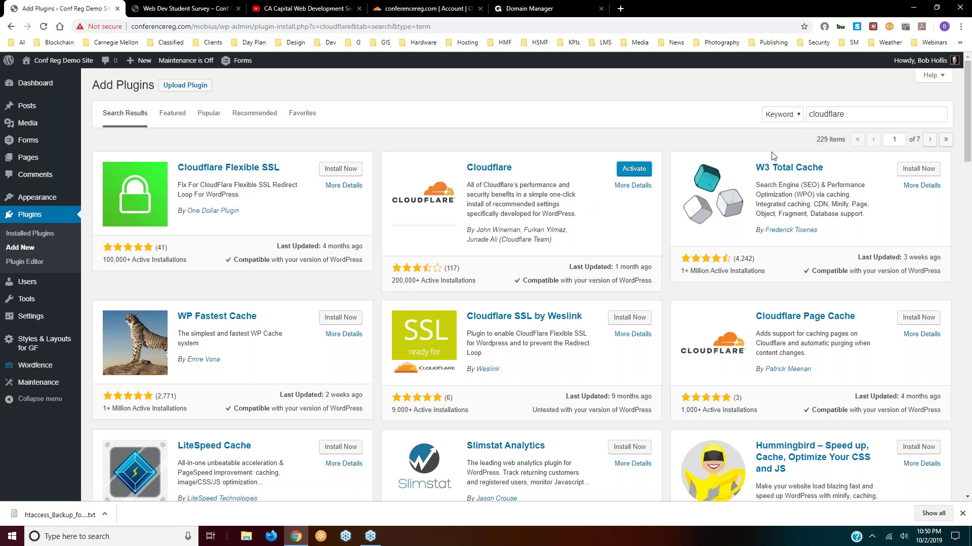
{"action": "left_click", "coordinate": [855, 114]}
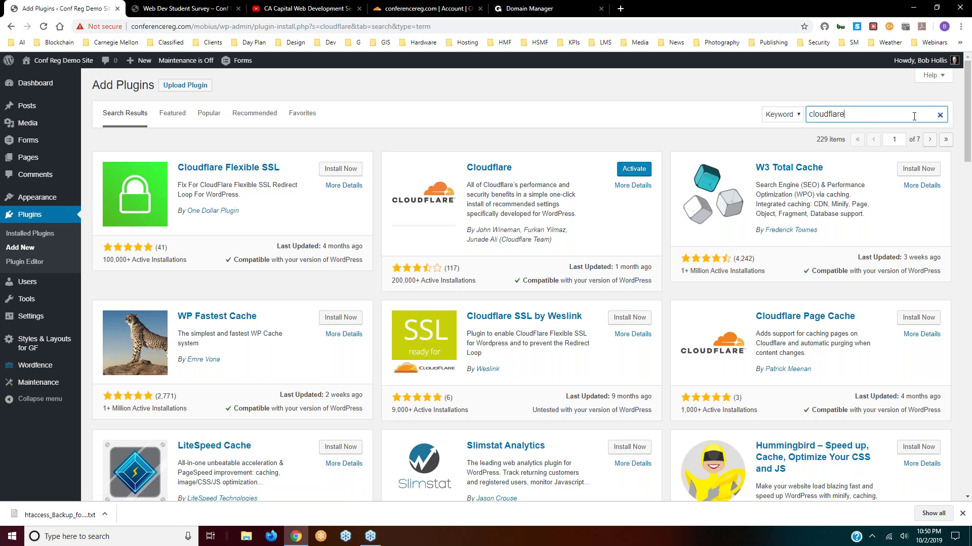
- Search for 'really simple ssl', install Really Simple SSL, and view Installed Plugins
{"action": "left_click", "coordinate": [940, 115]}
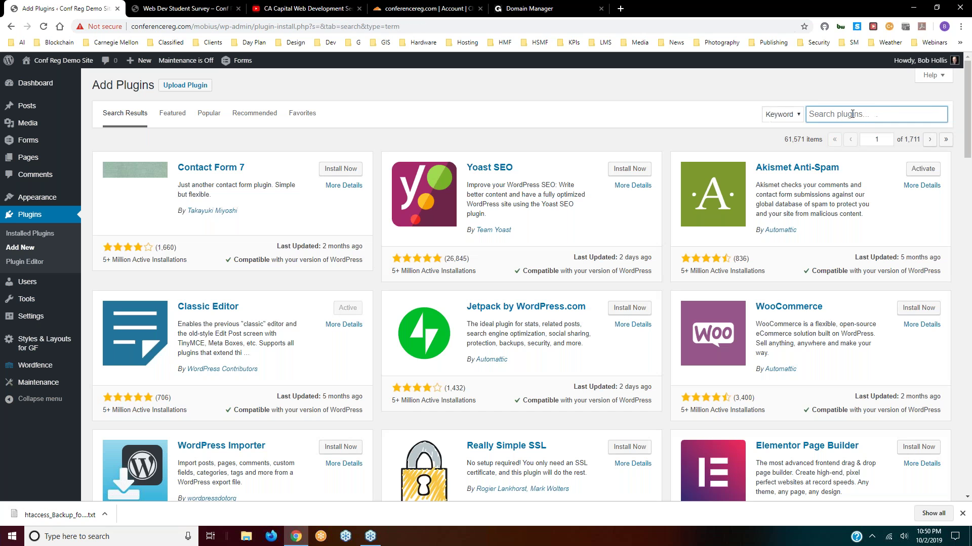
{"action": "left_click", "coordinate": [853, 114]}
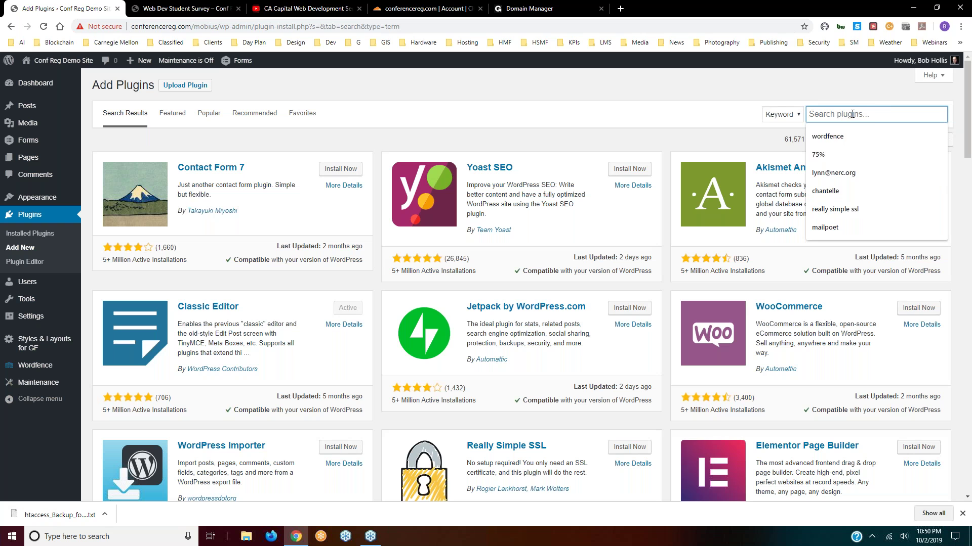
{"action": "type", "text": "really si"}
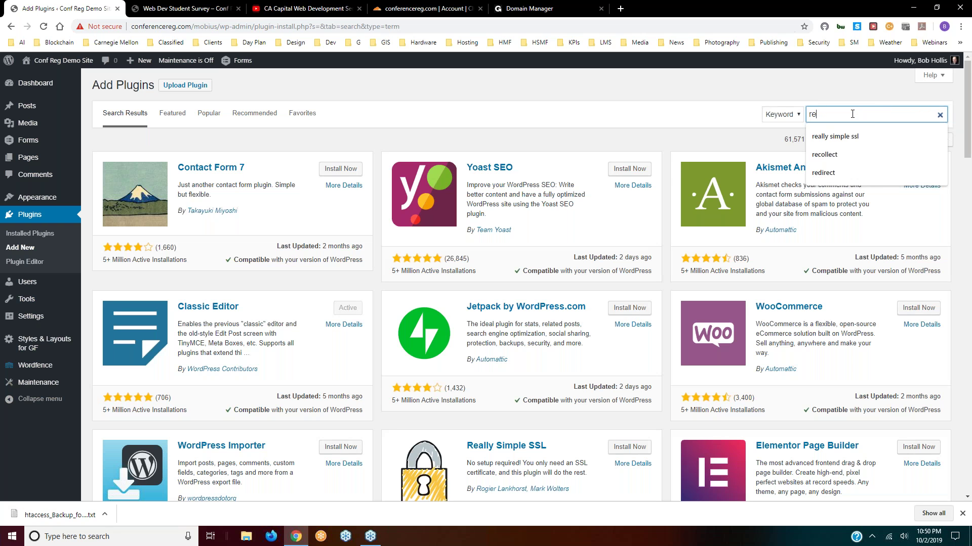
{"action": "type", "text": "mple ssl"}
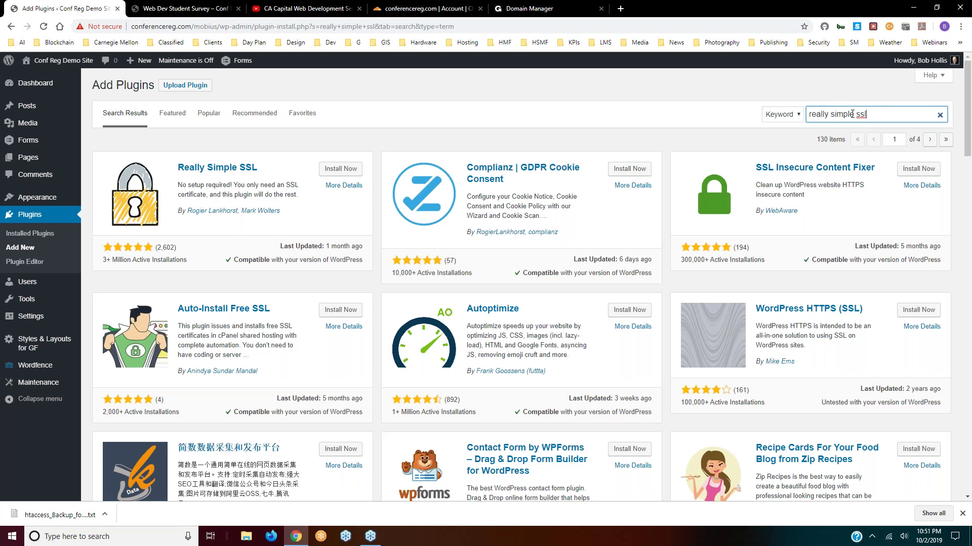
{"action": "left_click", "coordinate": [339, 171]}
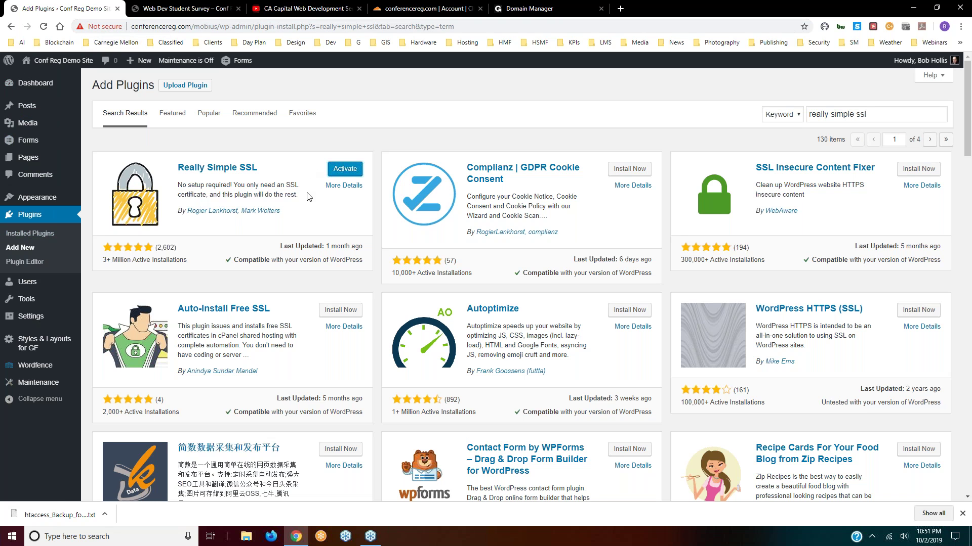
{"action": "left_click", "coordinate": [28, 217]}
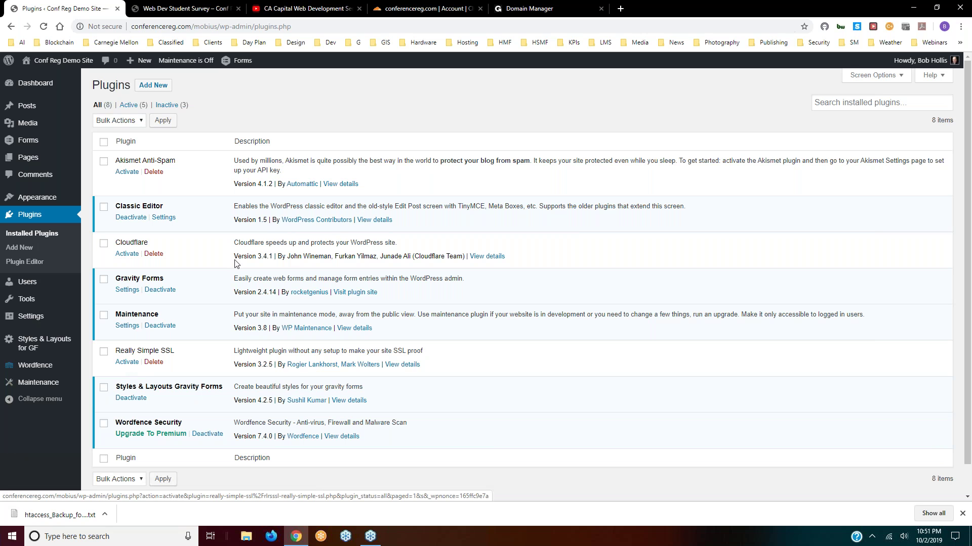
- Scroll the Installed Plugins list to confirm Cloudflare and Really Simple SSL are inactive
{"action": "scroll", "coordinate": [199, 246], "scroll_direction": "down", "scroll_amount": 1}
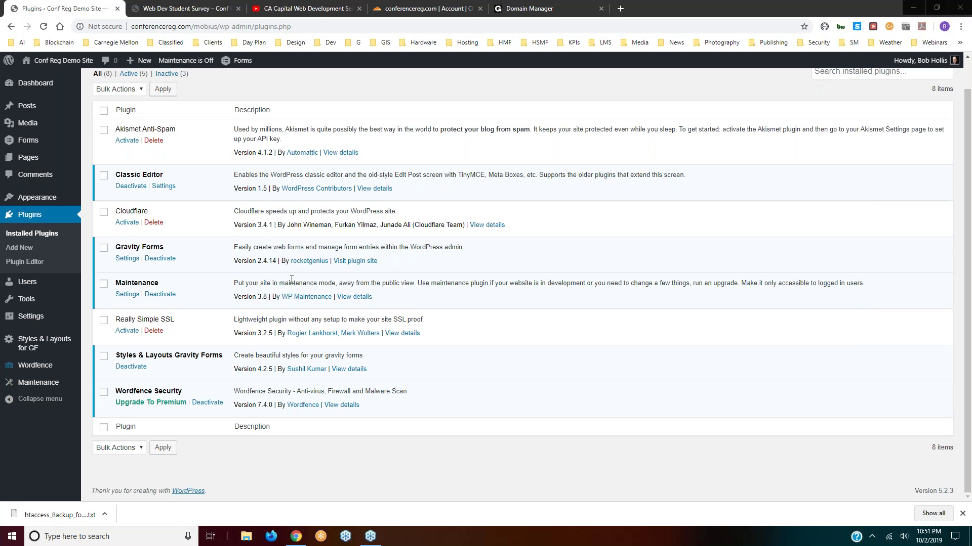
{"action": "scroll", "coordinate": [252, 280], "scroll_direction": "up", "scroll_amount": 1}
{"action": "scroll", "coordinate": [208, 205], "scroll_direction": "up", "scroll_amount": 1}
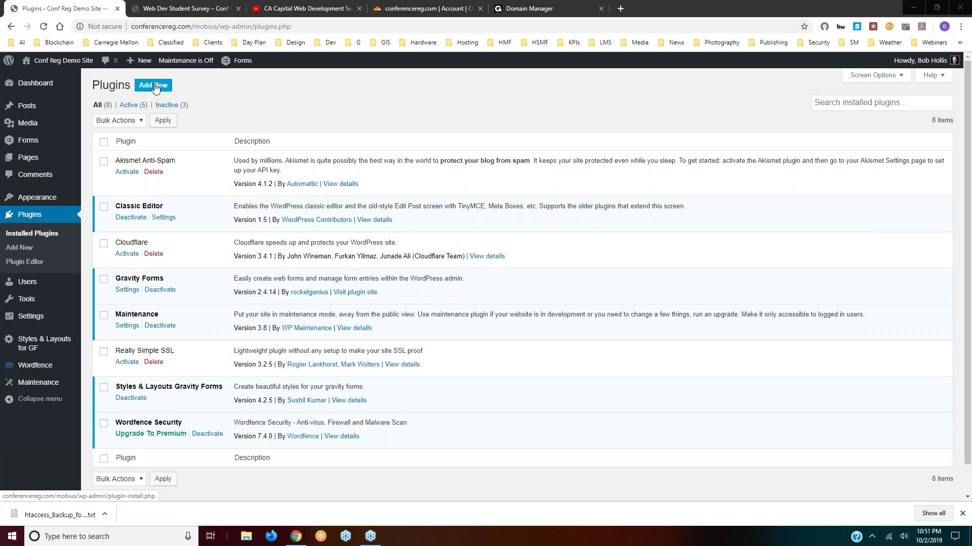
- Search 'elementor', then install and activate Elementor Page Builder
{"action": "left_click", "coordinate": [155, 86]}
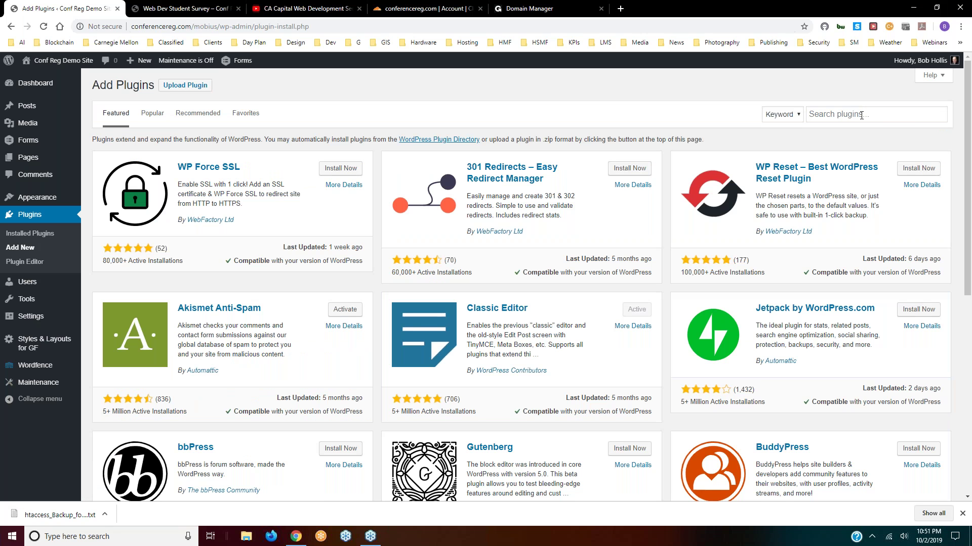
{"action": "left_click", "coordinate": [861, 116]}
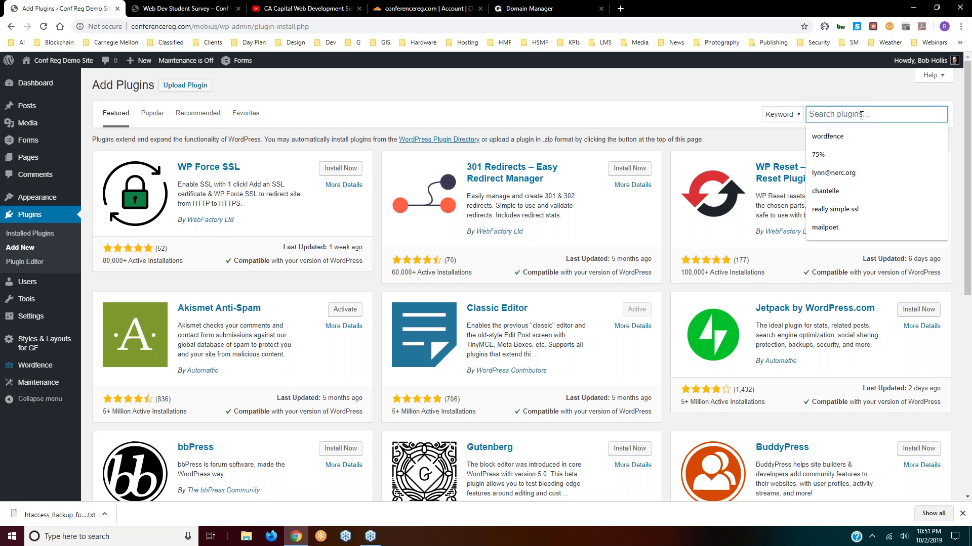
{"action": "type", "text": "e;leme"}
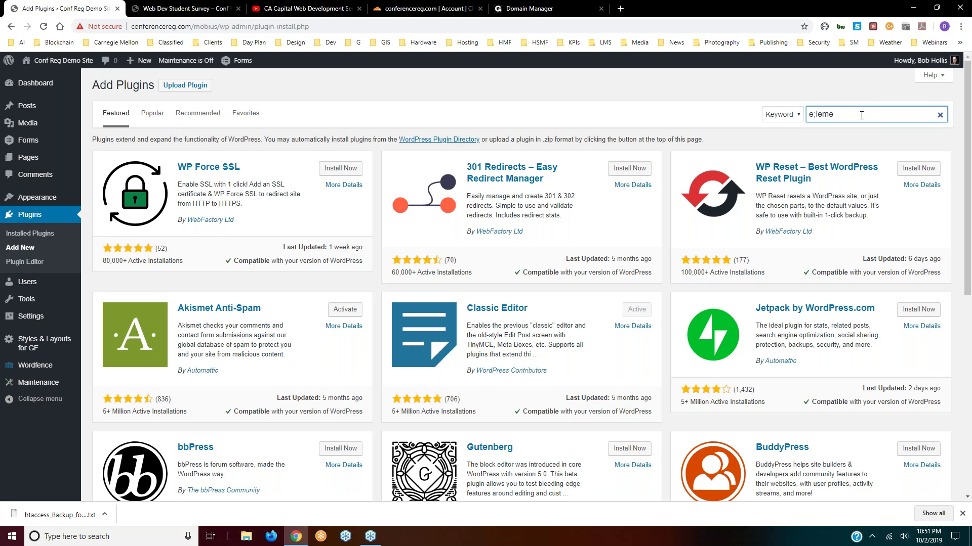
{"action": "key", "text": "BackSpace"}
{"action": "key", "text": "BackSpace"}
{"action": "key", "text": "BackSpace"}
{"action": "key", "text": "BackSpace"}
{"action": "key", "text": "BackSpace"}
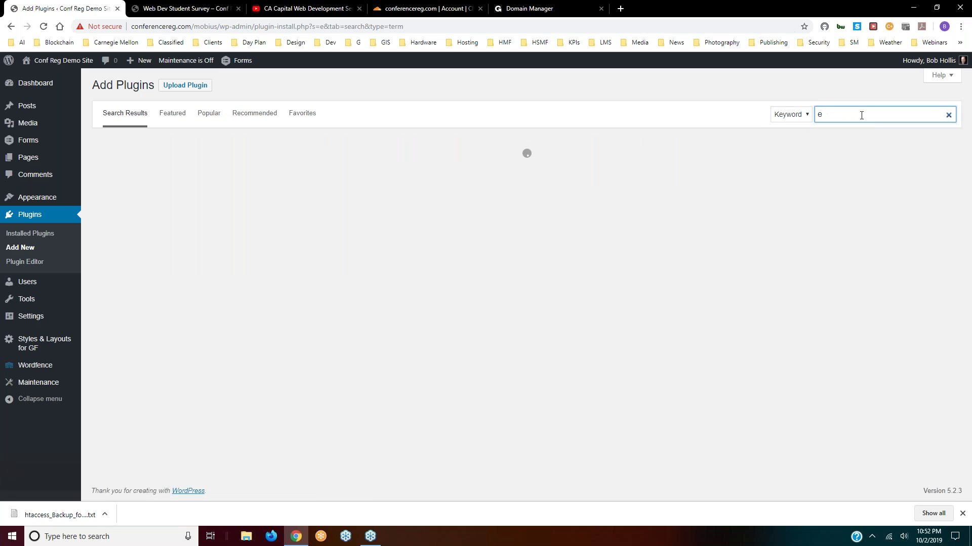
{"action": "type", "text": "lementor"}
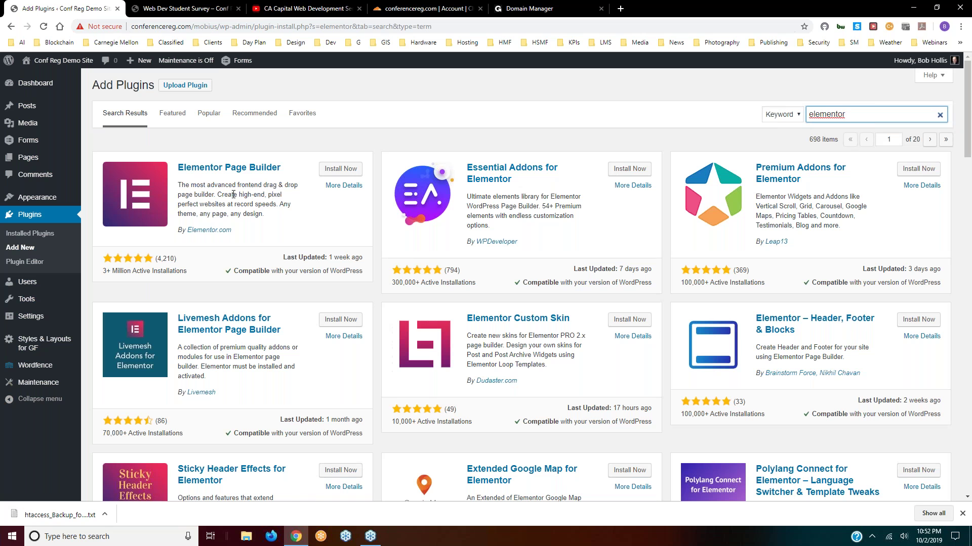
{"action": "left_click", "coordinate": [333, 170]}
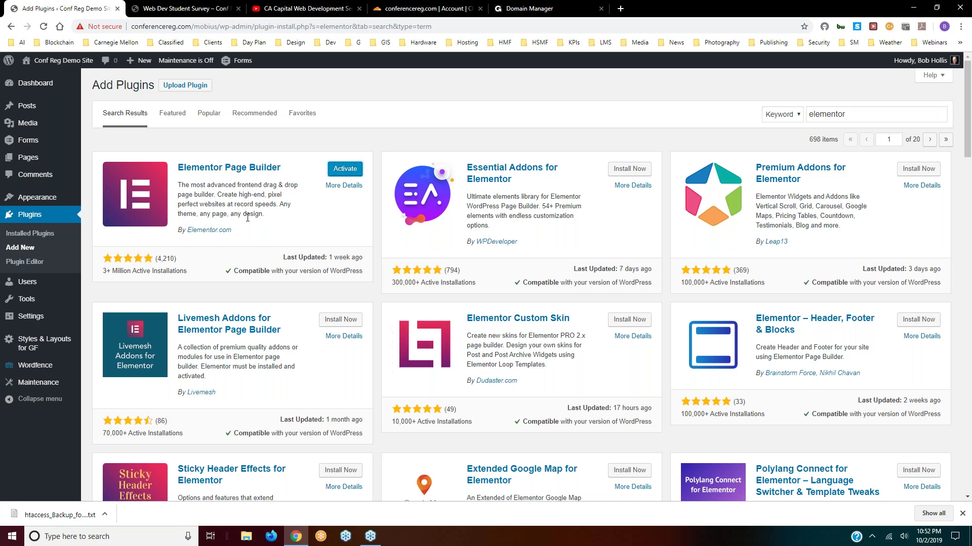
{"action": "left_click", "coordinate": [348, 169]}
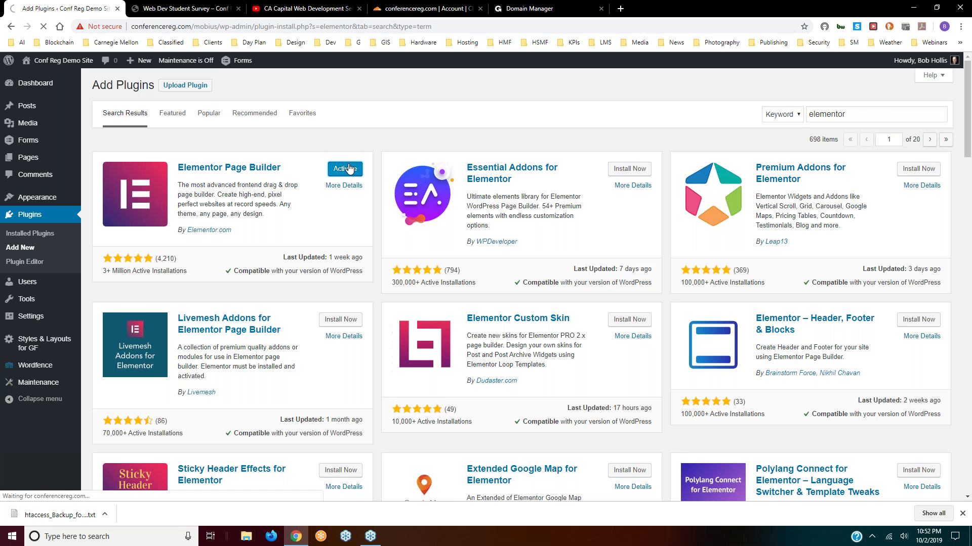